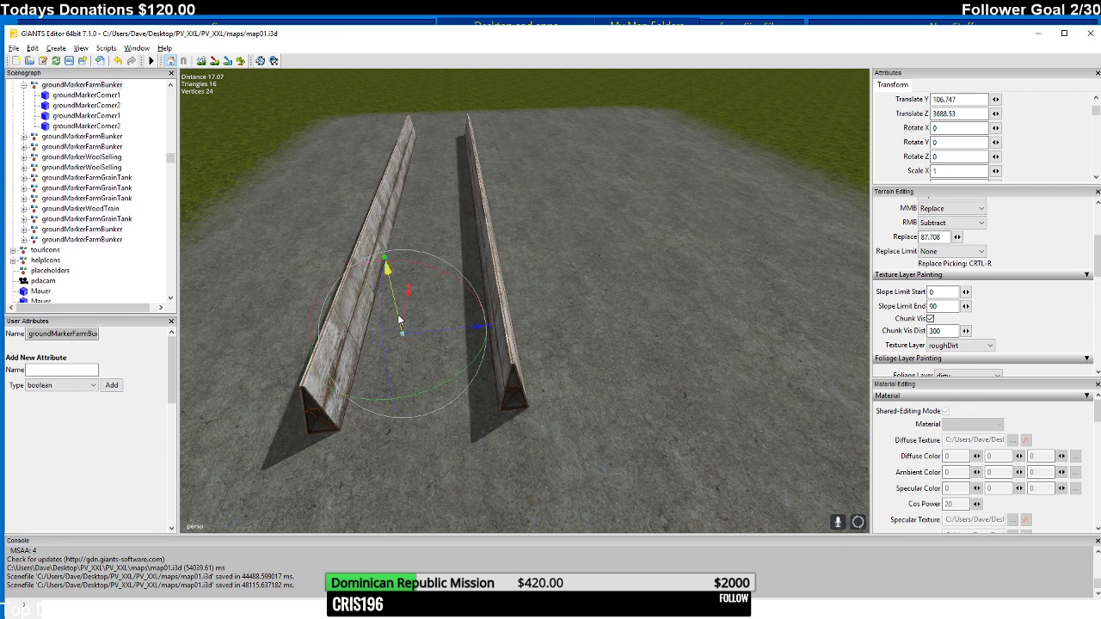
- Raise the selected farm bunker ground marker slightly and set its Y rotation to 90
drag(402, 321, 405, 310)
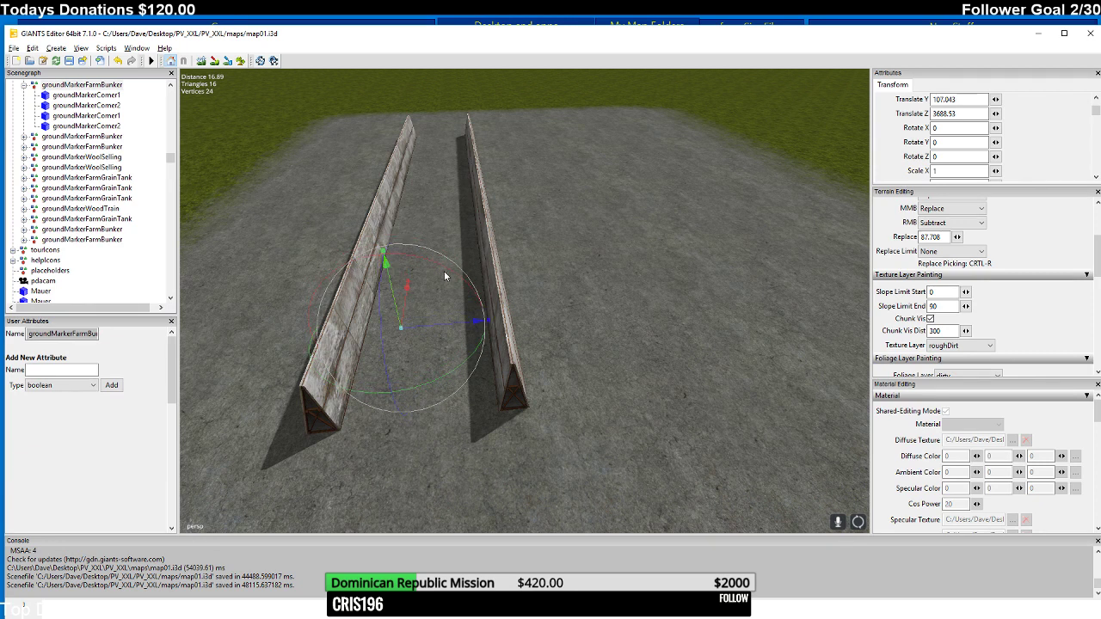
scroll(430, 310, down, 5)
scroll(430, 318, up, 2)
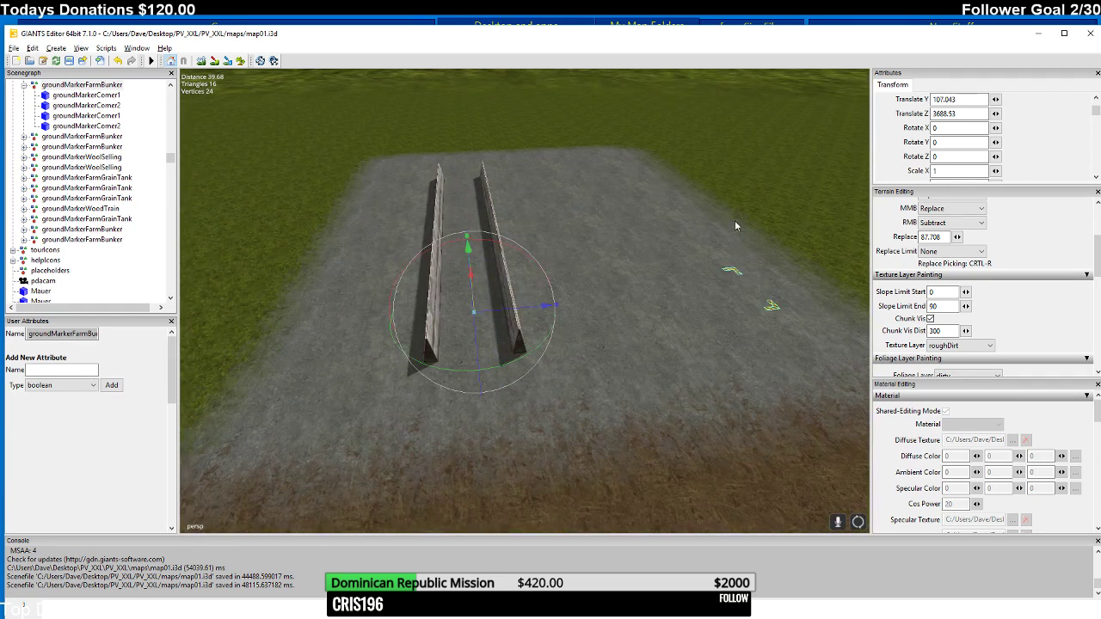
double_click(939, 142)
text(90)
- Move the ground marker between the two bunker walls at ground level, aligning its corner markings with the wall ends, at Translate Y 100.085 and Z 3688.25
middle_drag(639, 131, 376, 251)
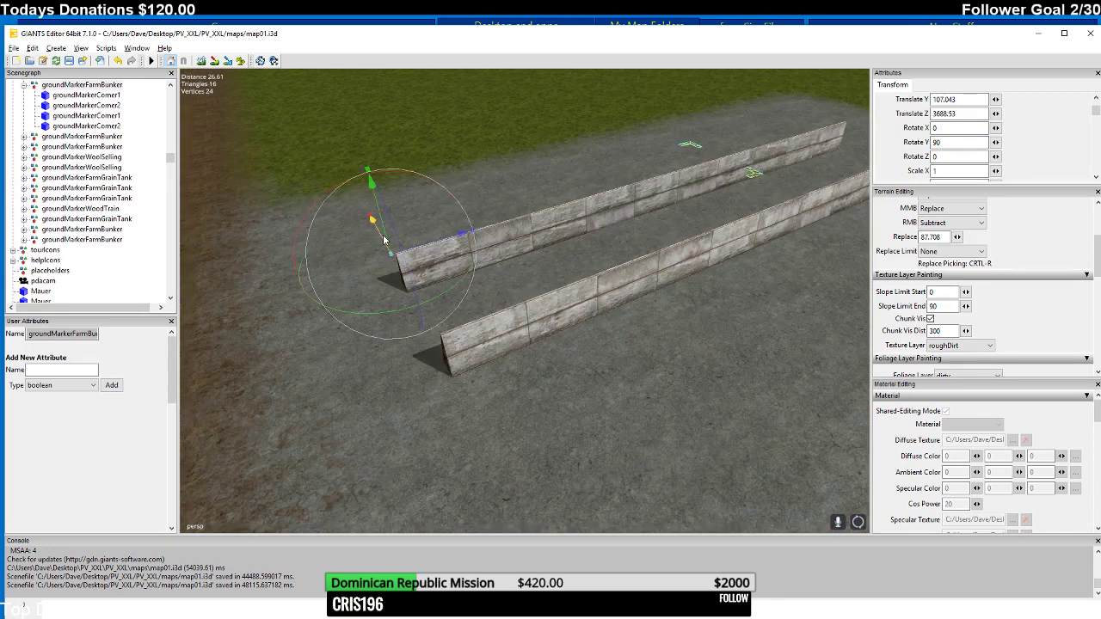
drag(387, 241, 840, 249)
right_drag(840, 244, 607, 173)
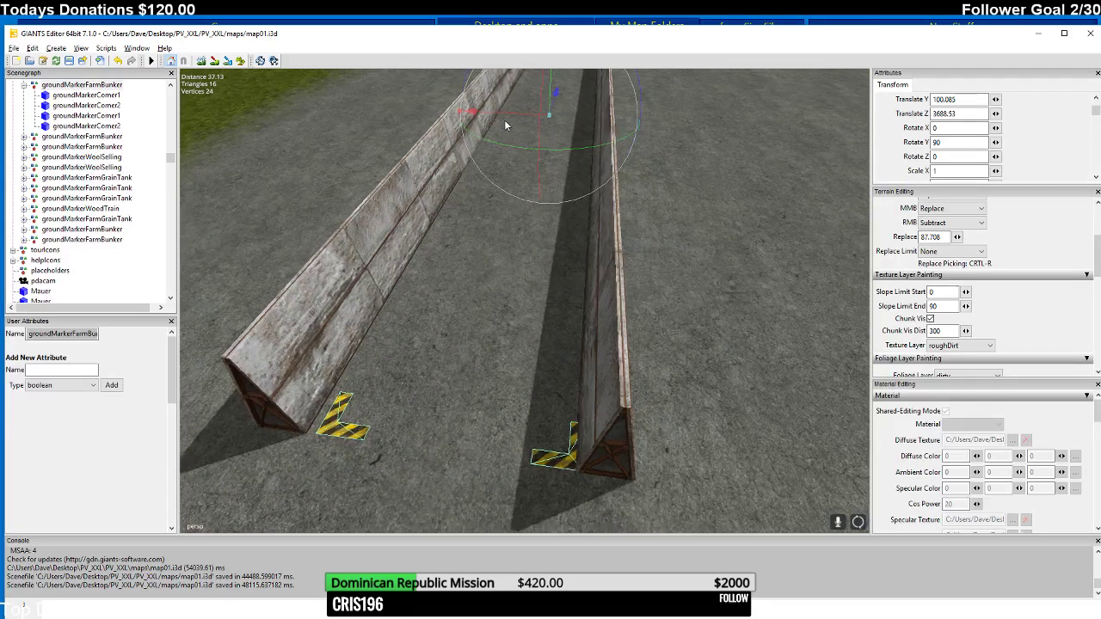
drag(508, 117, 504, 115)
scroll(514, 98, down, 3)
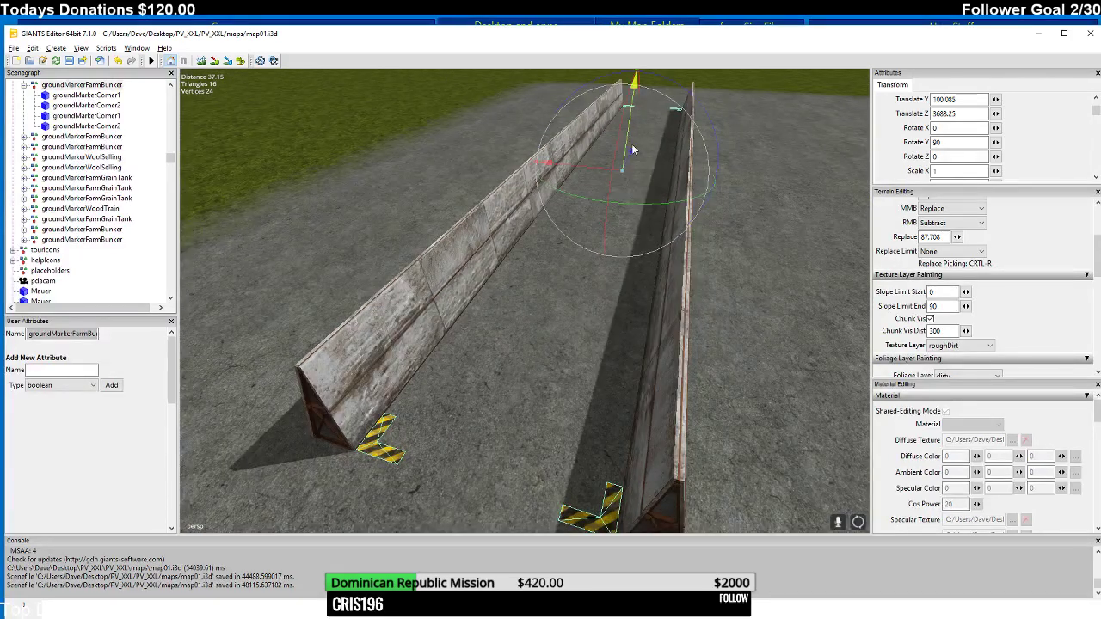
scroll(602, 159, up, 1)
scroll(563, 172, down, 3)
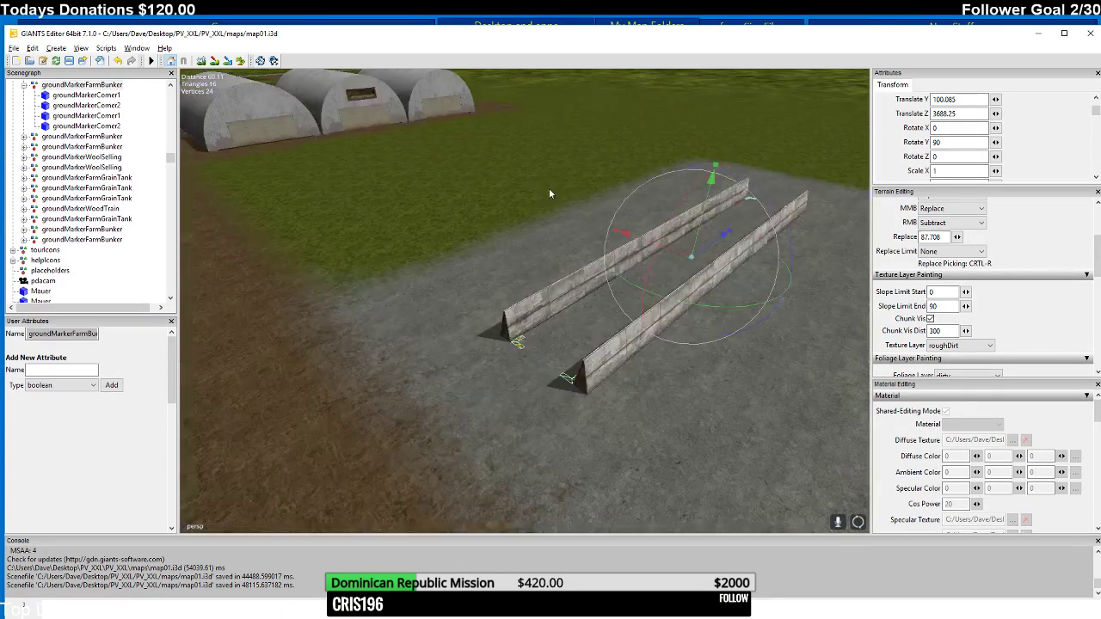
scroll(542, 187, up, 4)
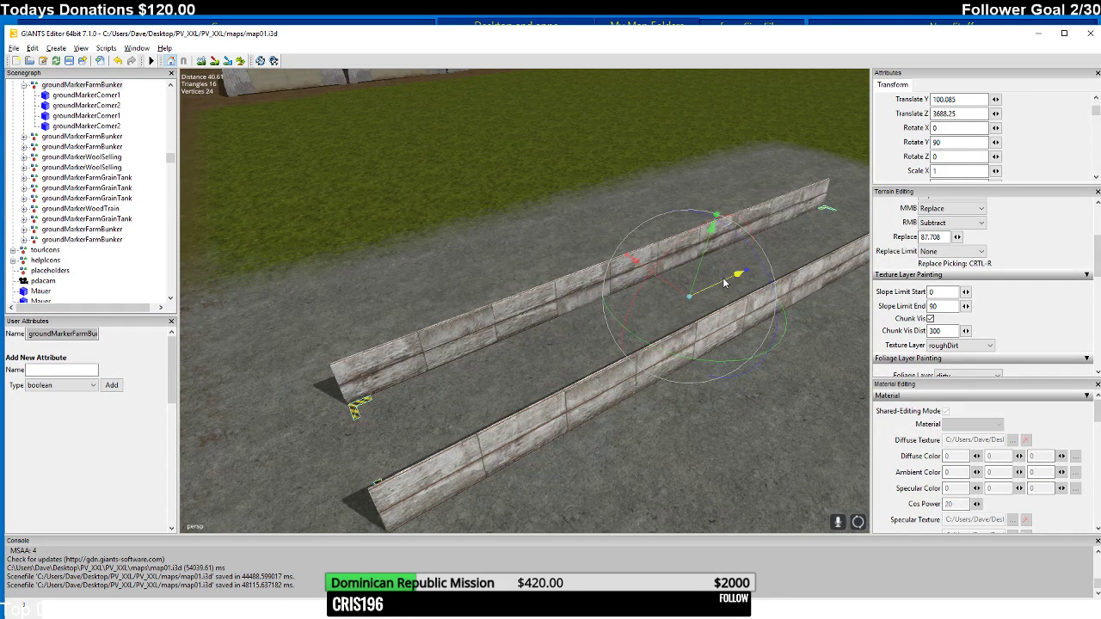
scroll(722, 282, down, 6)
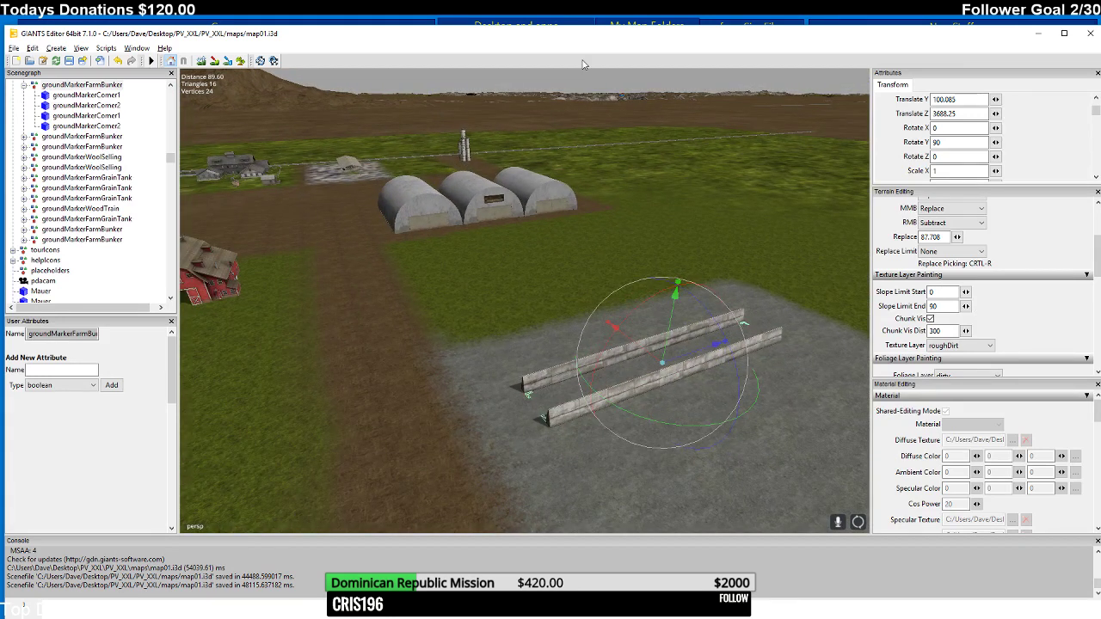
- Switch to the desktop and check the scripts folder inside PV17_V3\PV17_V3
click(1039, 33)
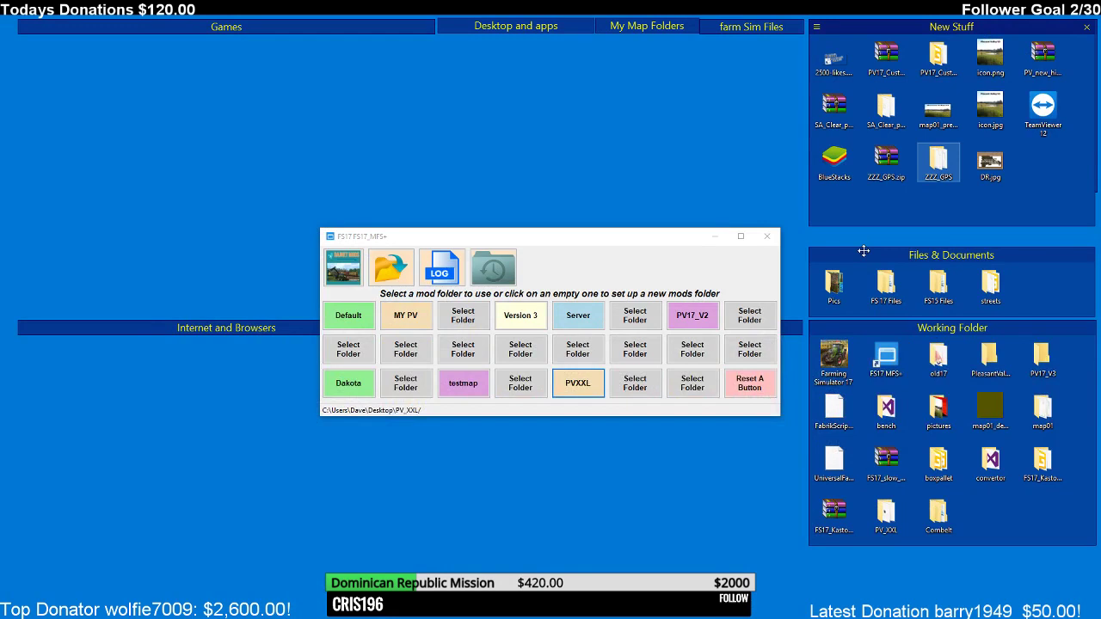
double_click(1041, 369)
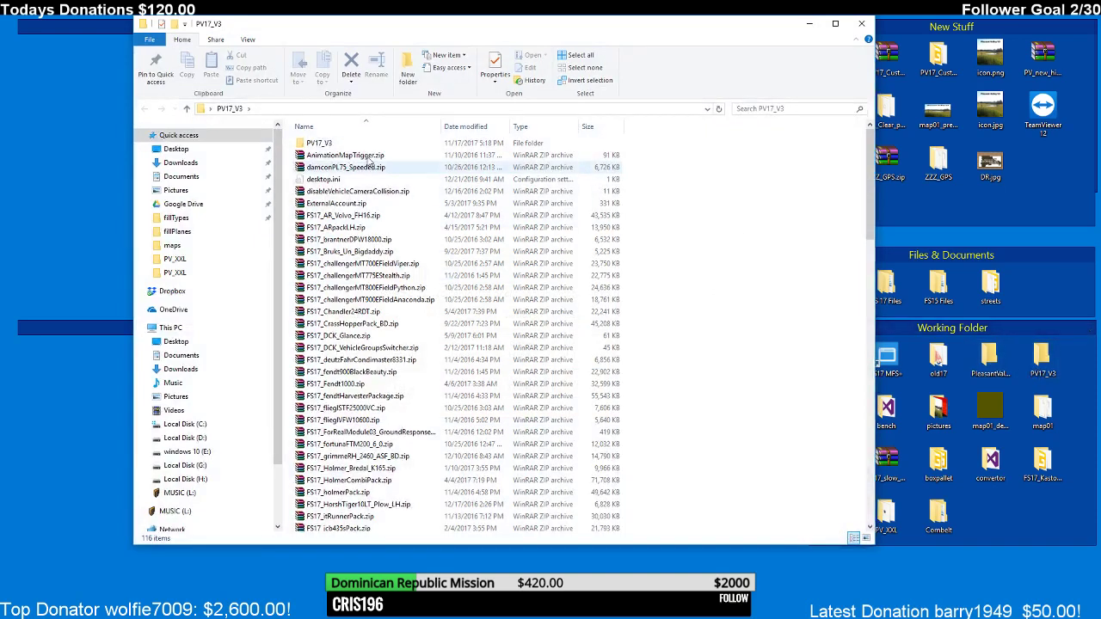
click(344, 146)
double_click(345, 147)
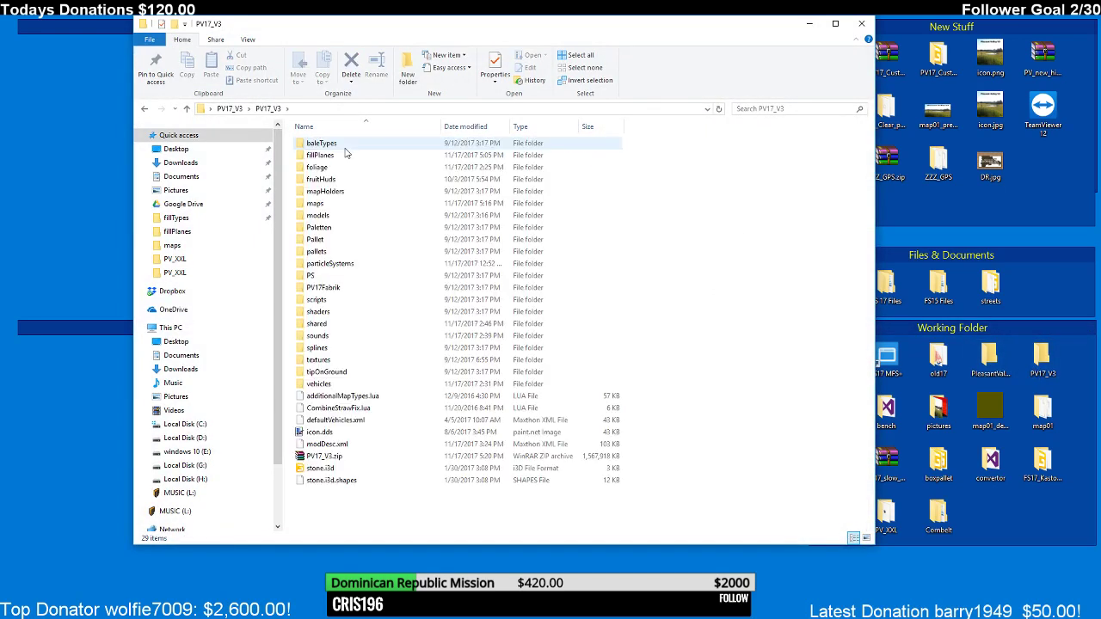
double_click(344, 304)
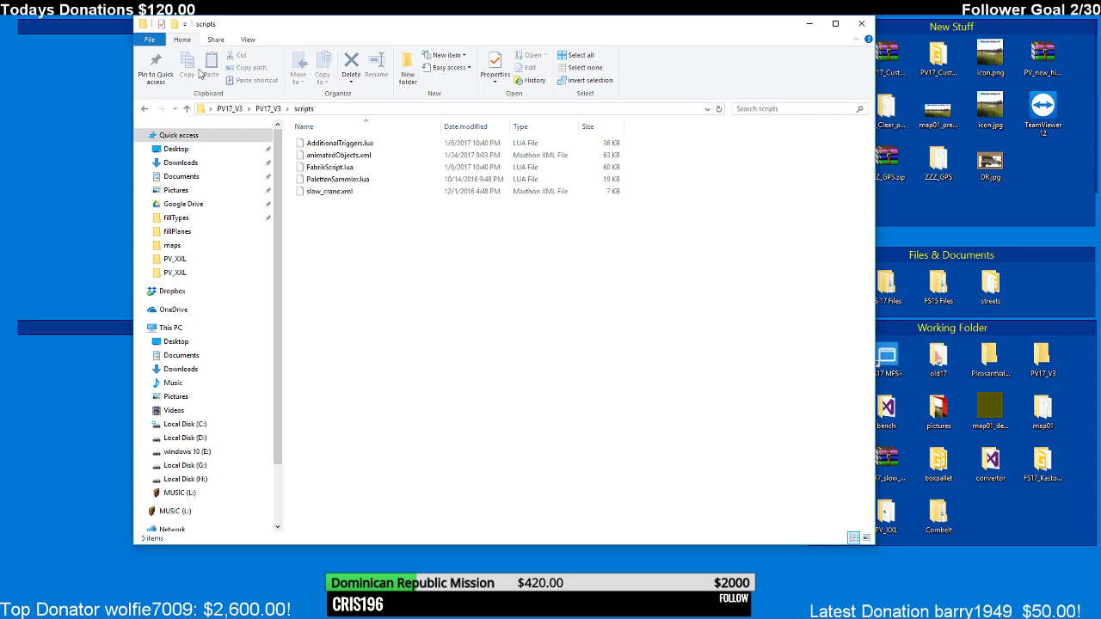
click(147, 108)
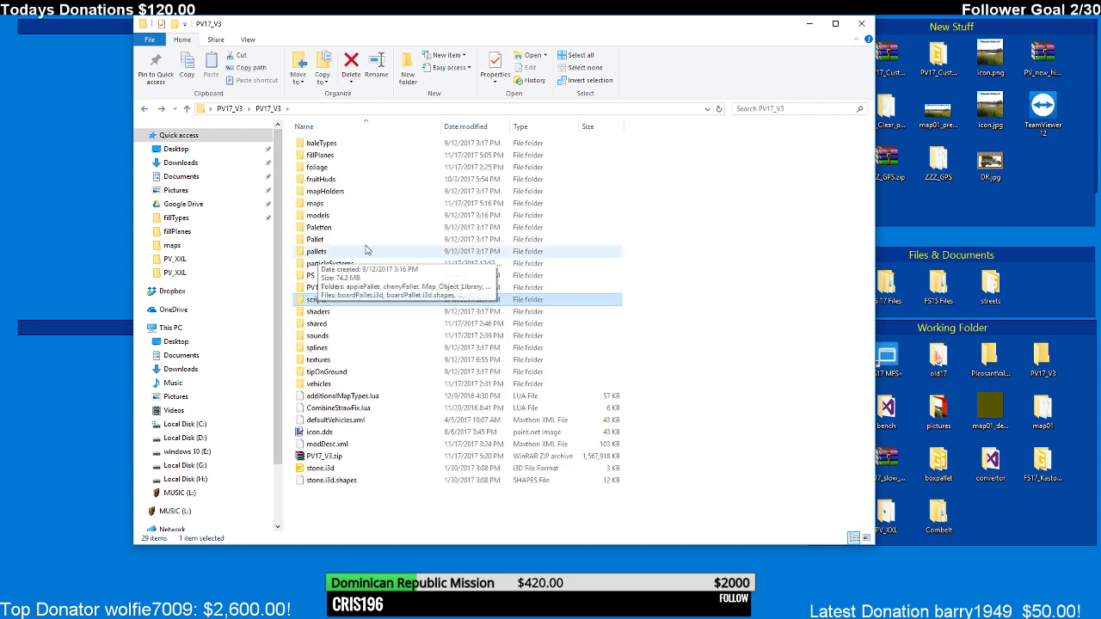
- Open UnloadingSpec.lua from the map's maps\scripts folder in Notepad++
double_click(337, 204)
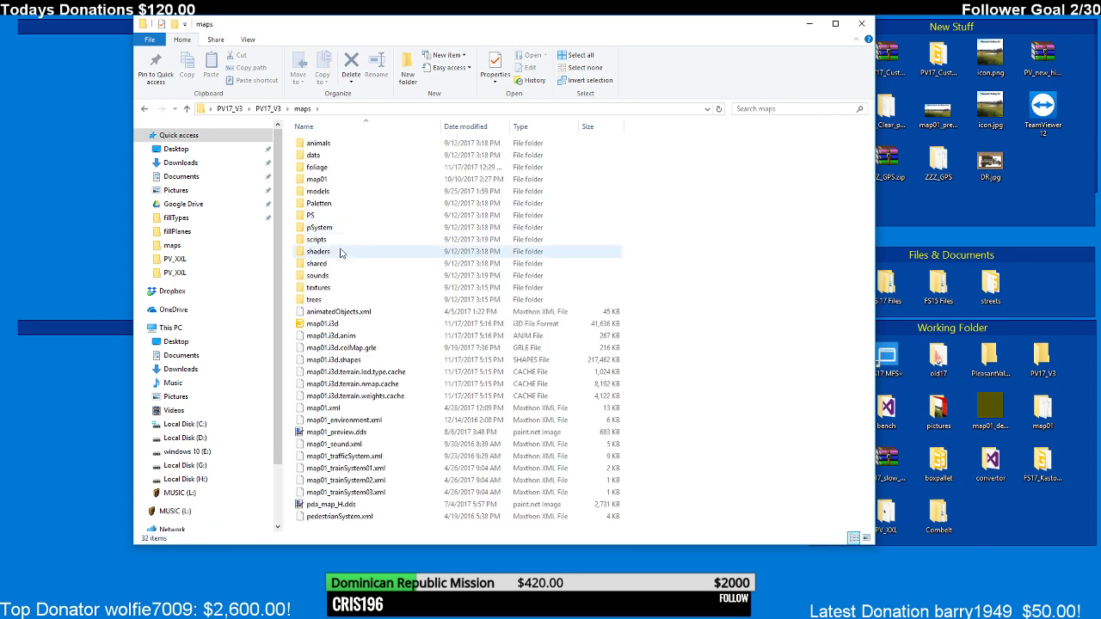
double_click(342, 240)
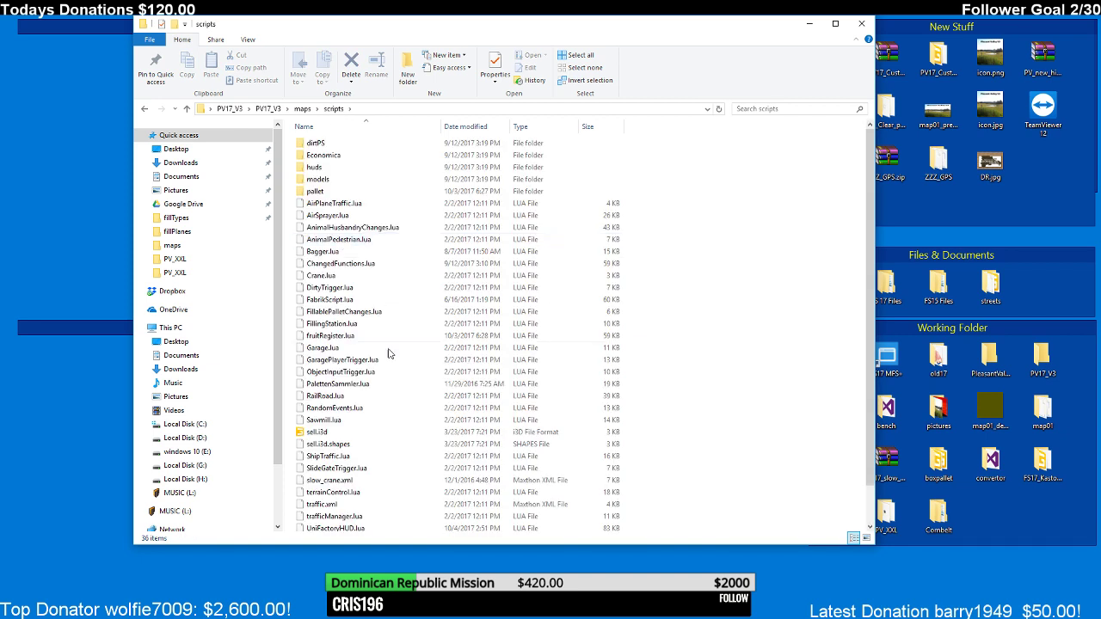
scroll(871, 275, down, 1)
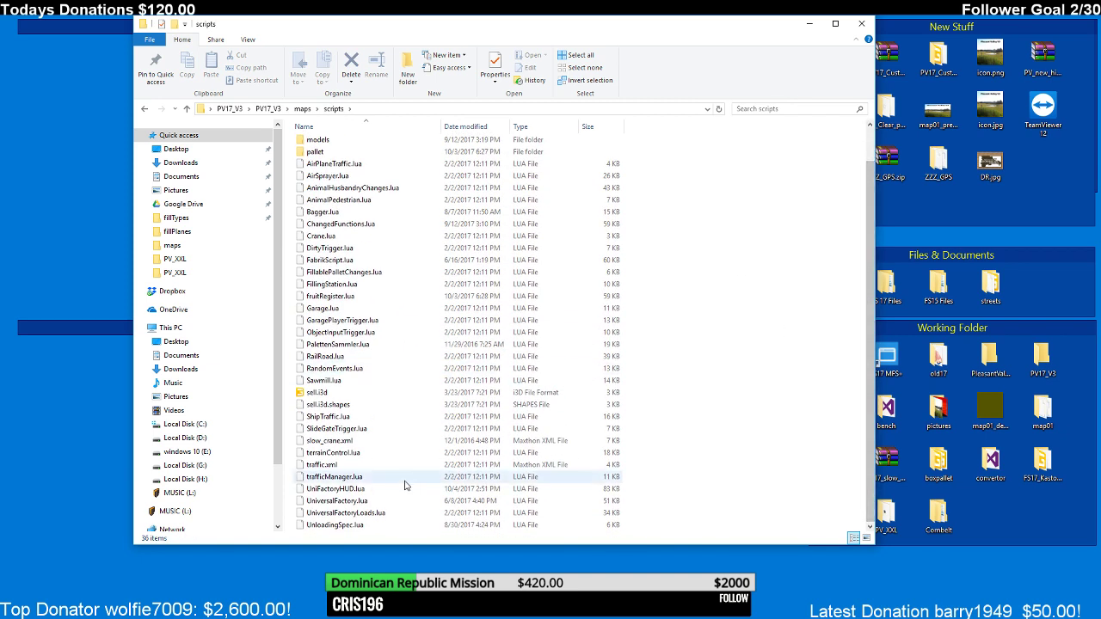
right_click(370, 524)
mouse_move(448, 324)
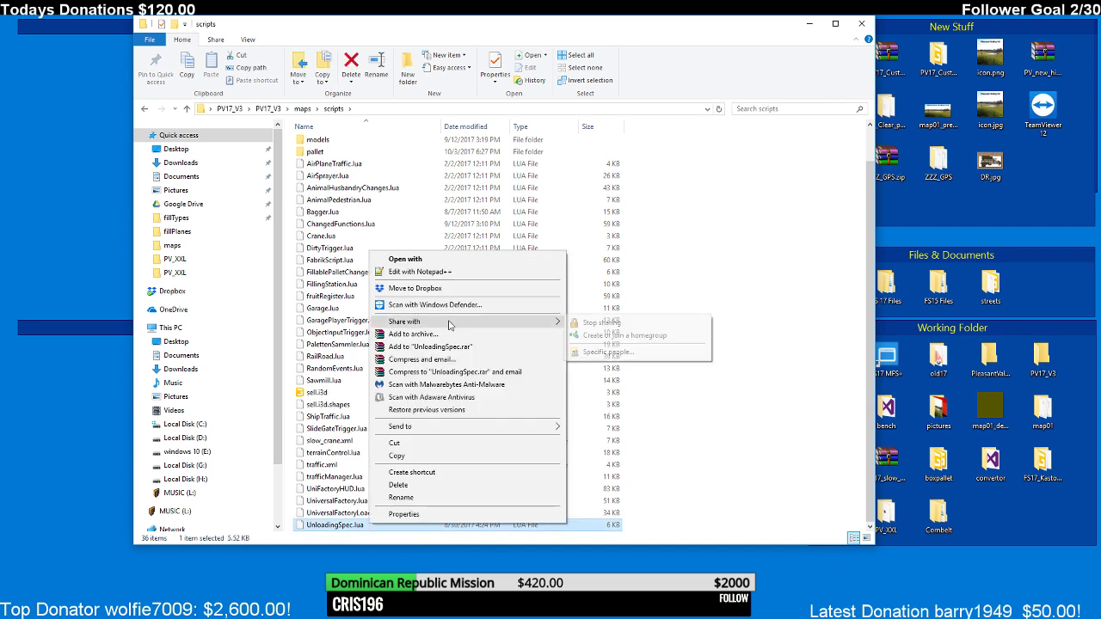
click(451, 271)
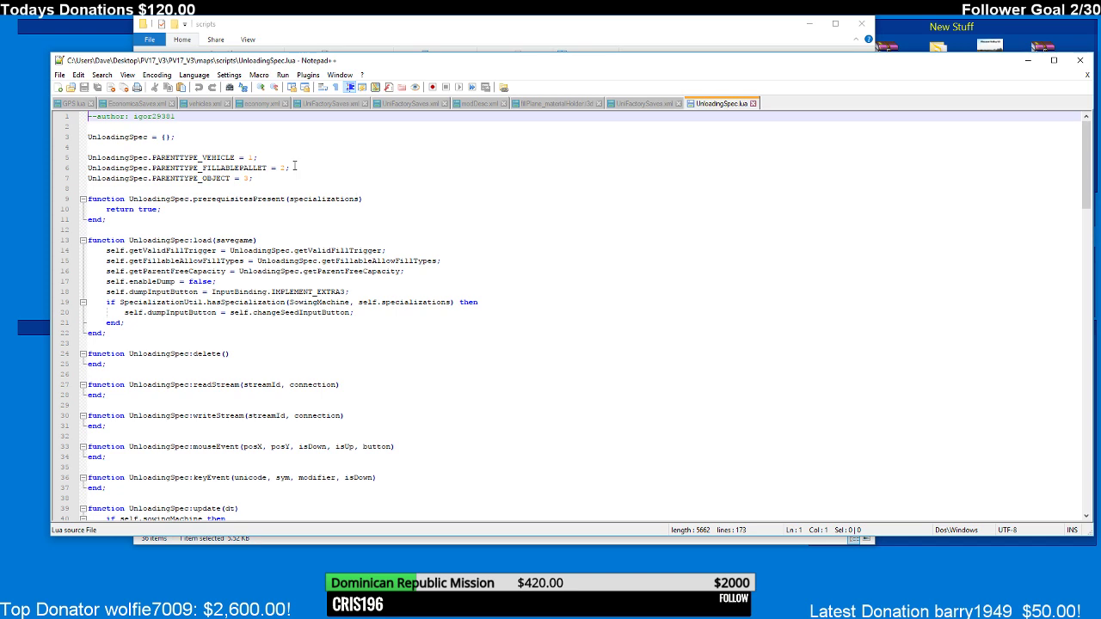
- Search UnloadingSpec.lua for "true" and go through the matches to the allowsSeedChanging assignment
click(101, 75)
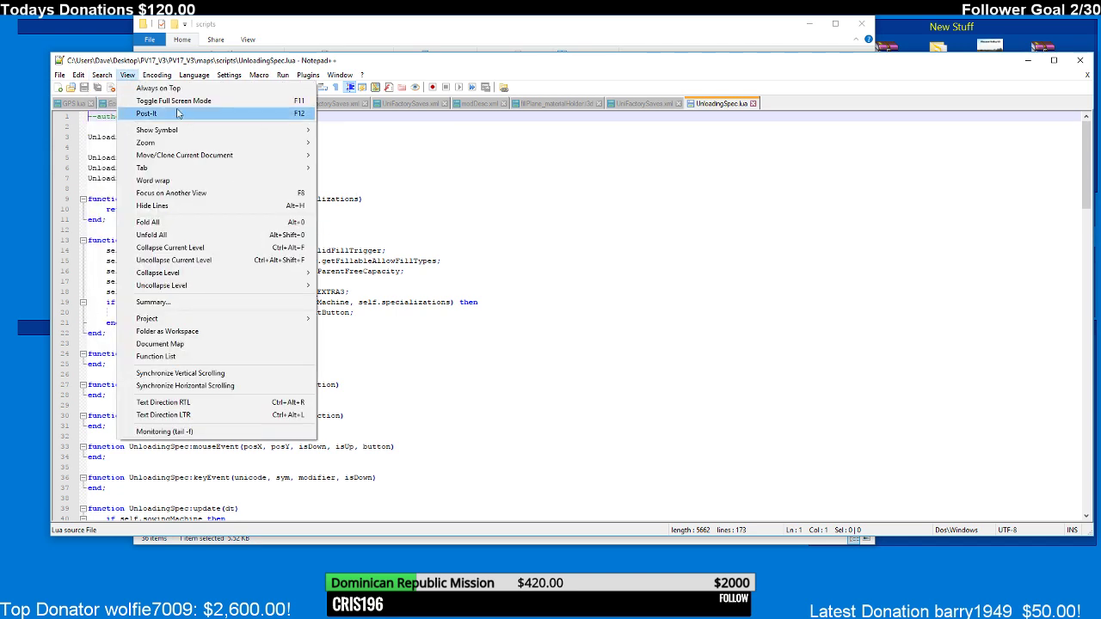
click(112, 88)
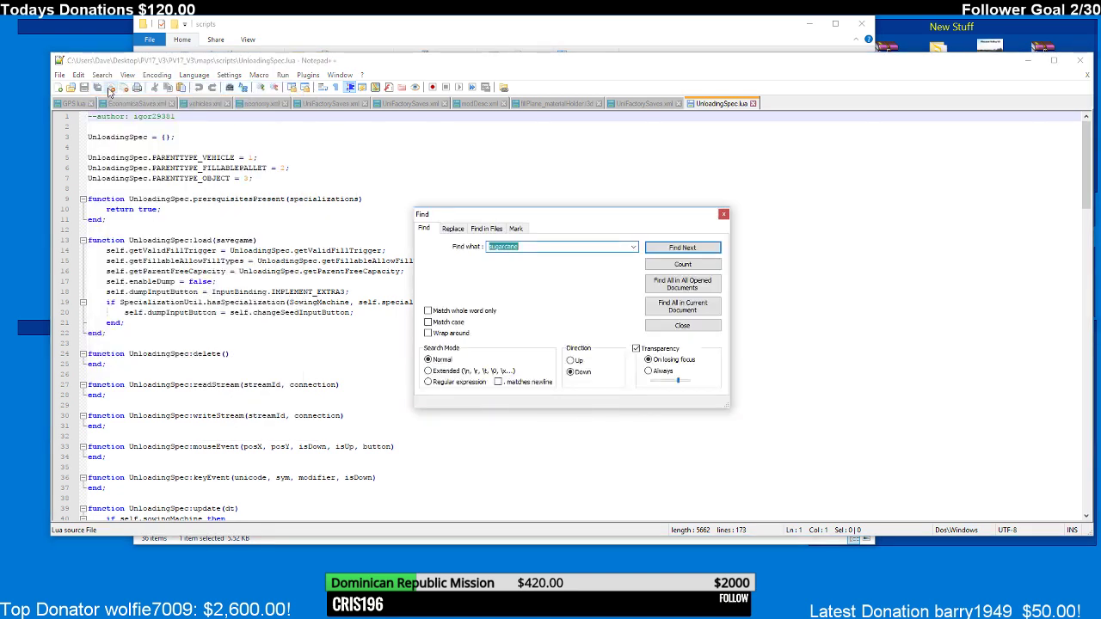
text(true)
key(Return)
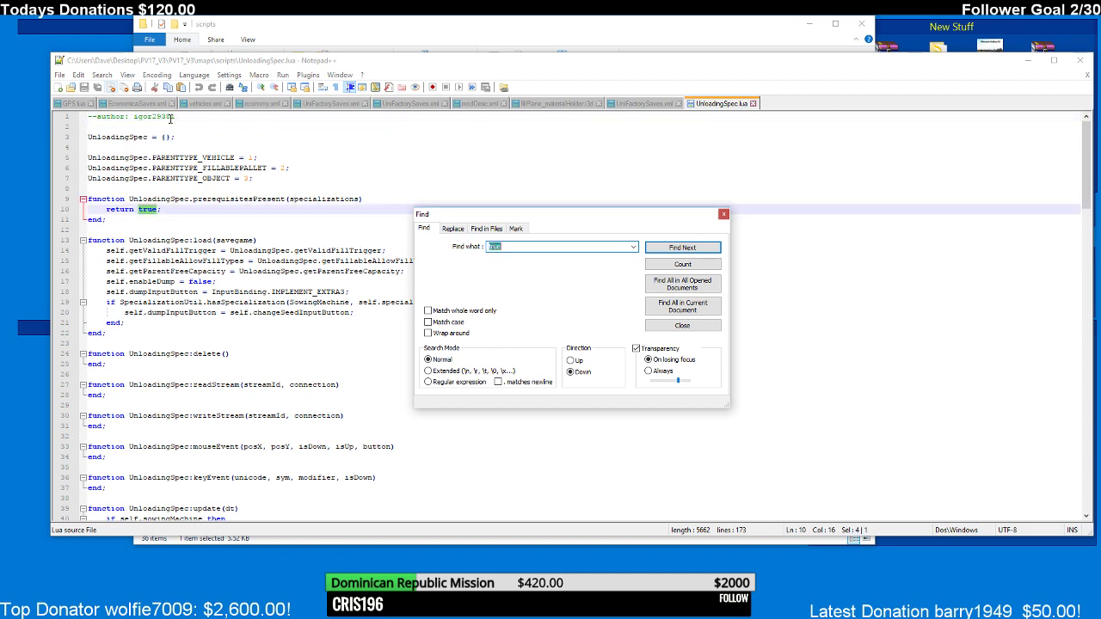
click(676, 248)
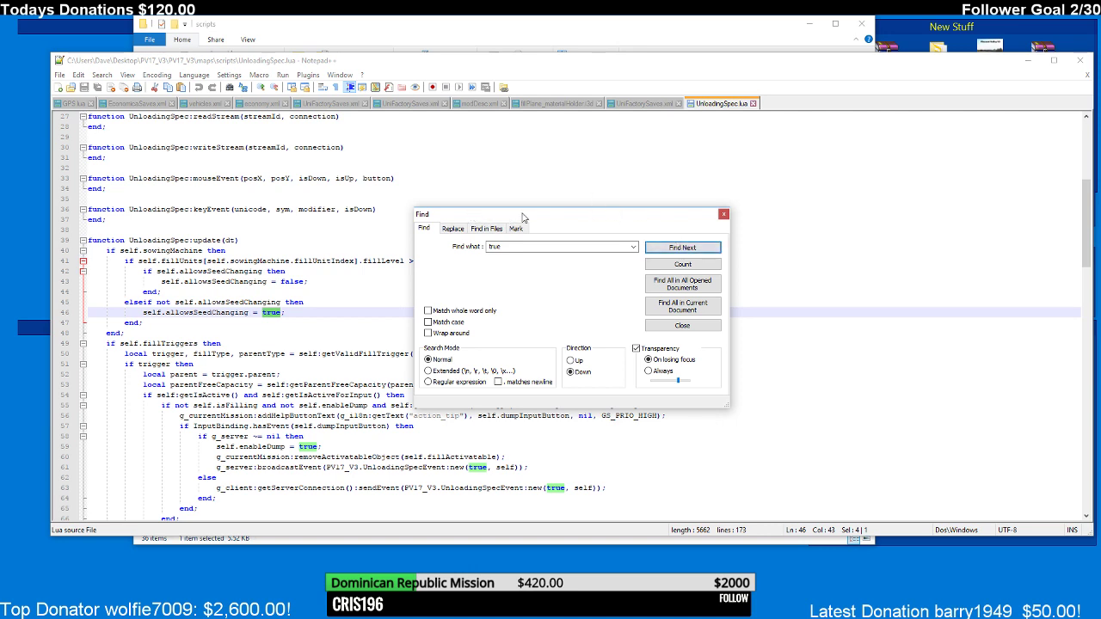
- Examine the true and false values assigned to self.allowsSeedChanging in the update function, and close the search
drag(523, 215, 688, 183)
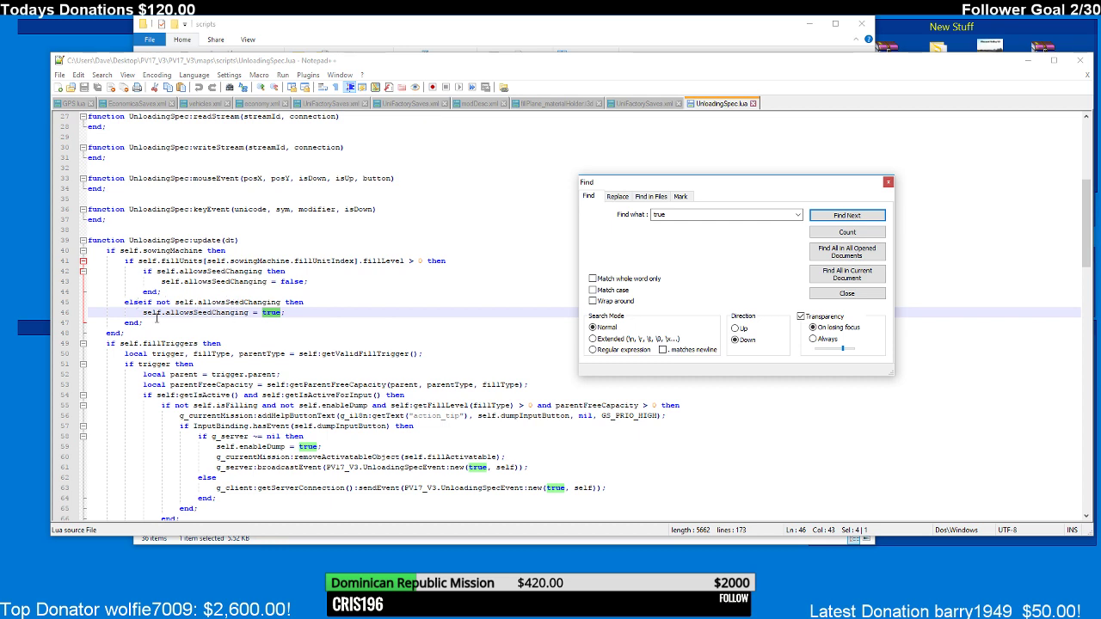
click(277, 281)
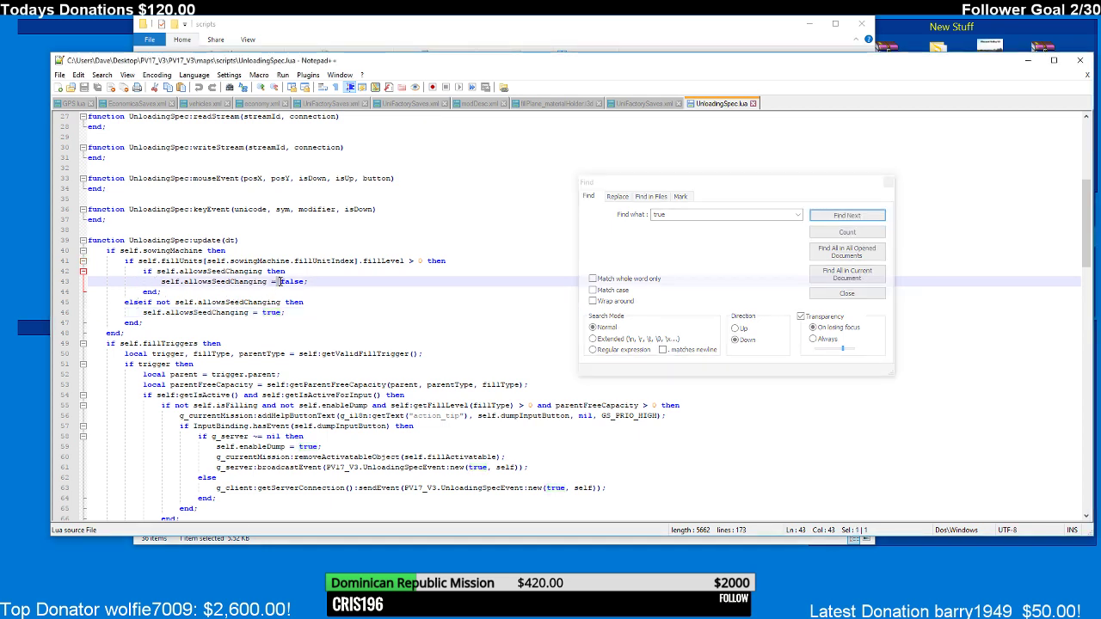
drag(280, 281, 303, 281)
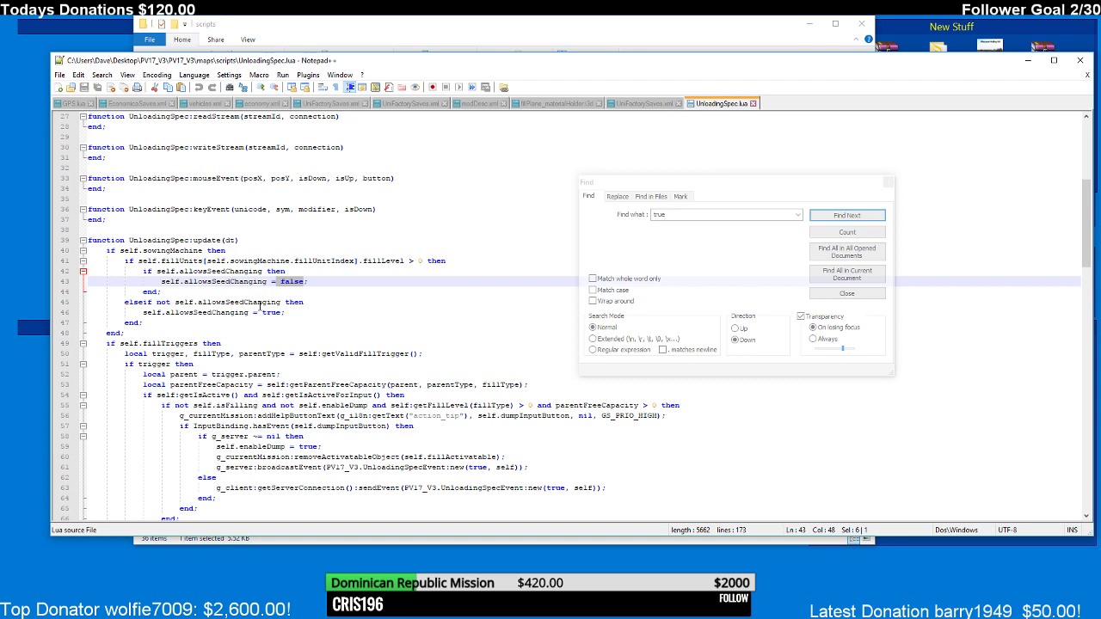
click(263, 313)
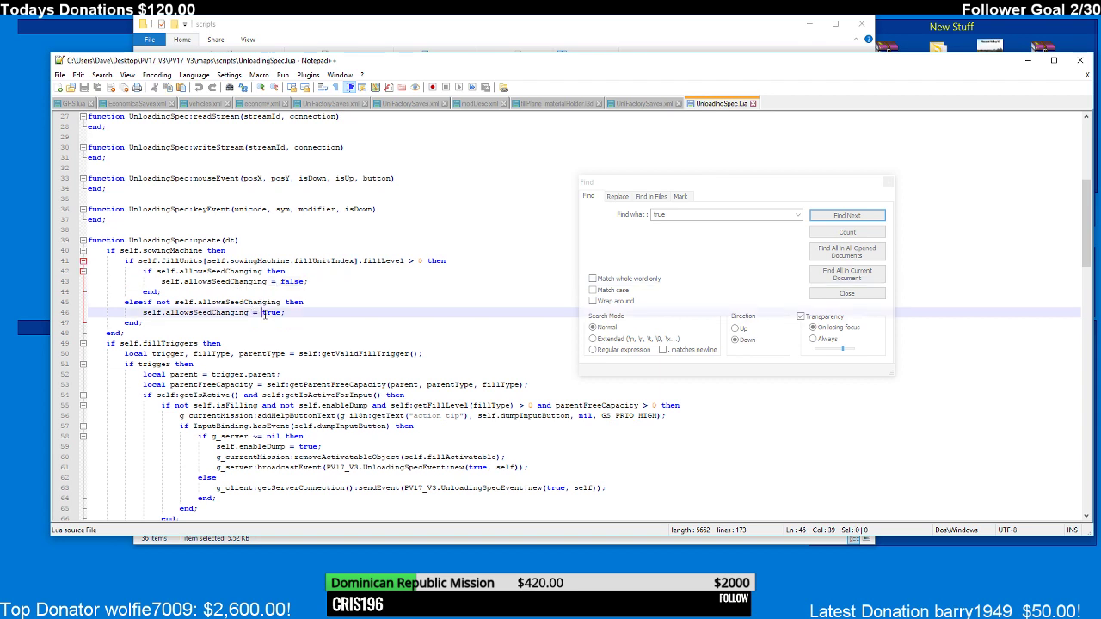
click(290, 282)
key(Down)
key(Down)
key(Down)
click(278, 281)
double_click(295, 282)
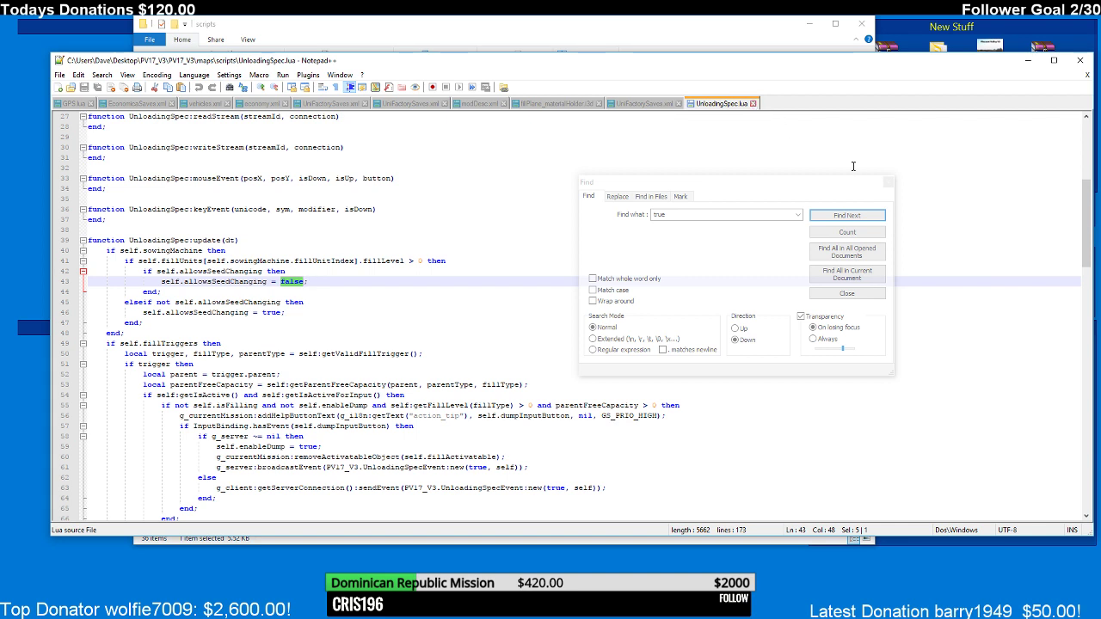
click(888, 181)
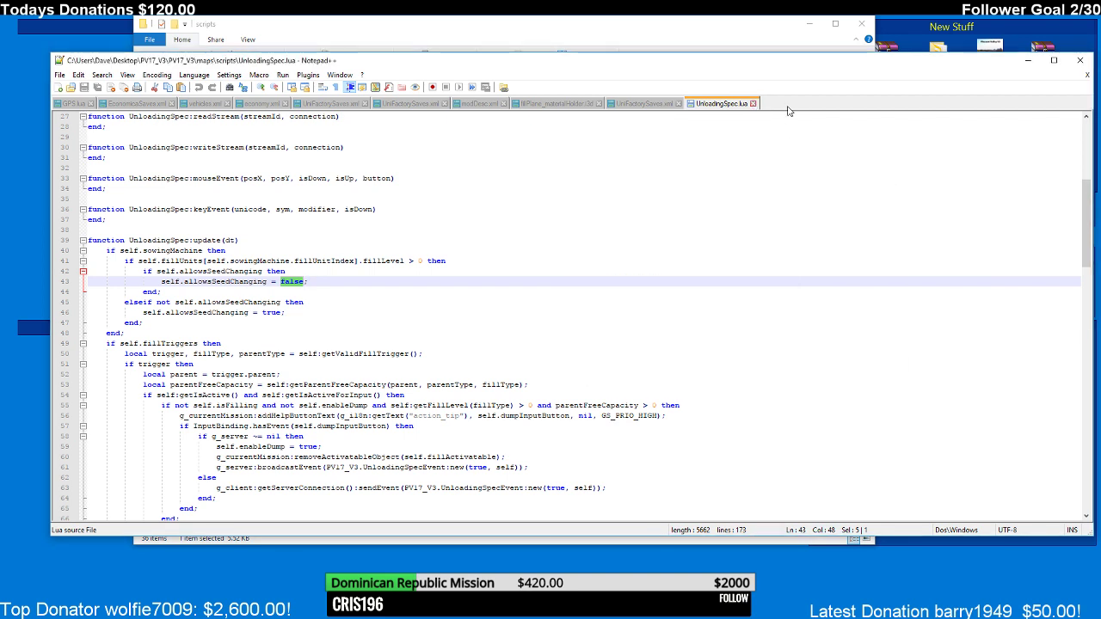
- Switch back to GIANTS Editor, select the cow farm's bunker silo walls in the scene, and collapse their cowSilo group in the scenegraph
click(1027, 61)
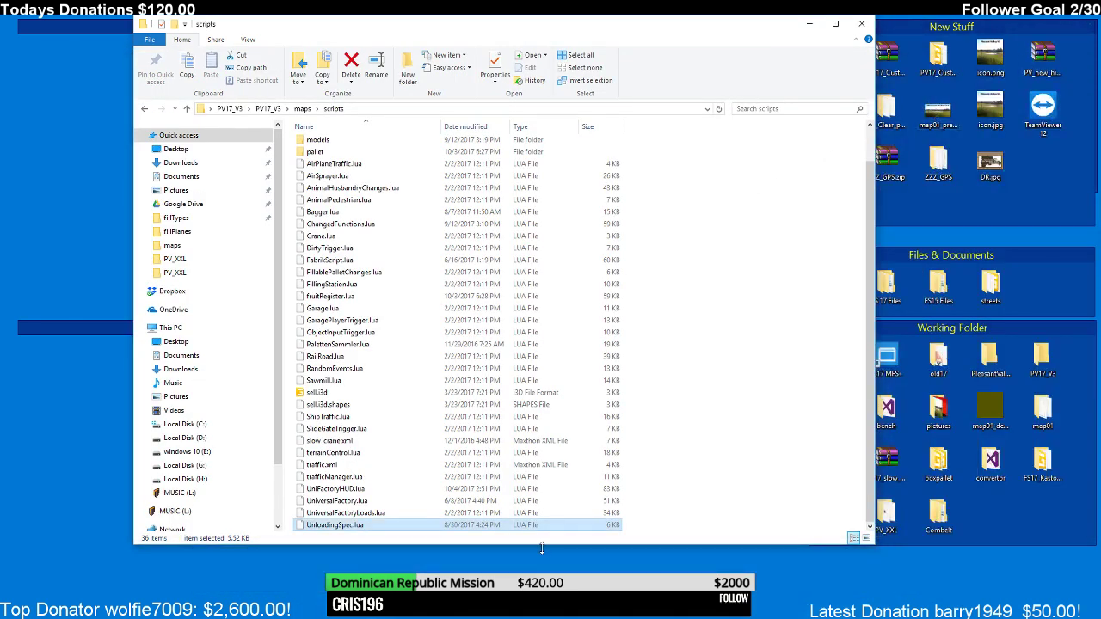
click(520, 614)
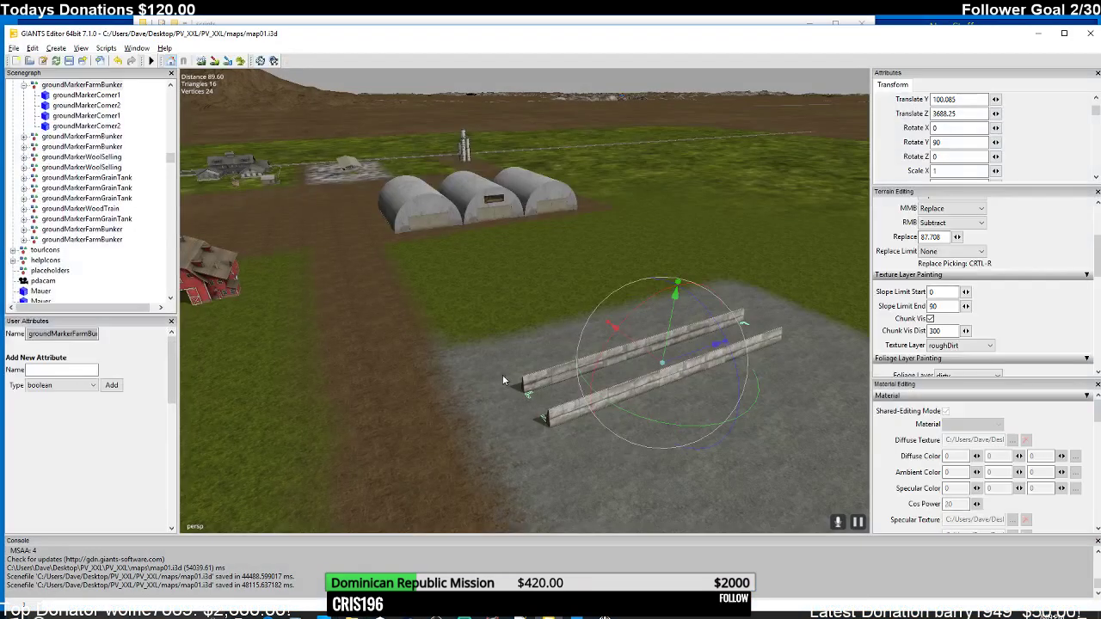
right_drag(495, 296, 462, 311)
right_drag(436, 301, 496, 307)
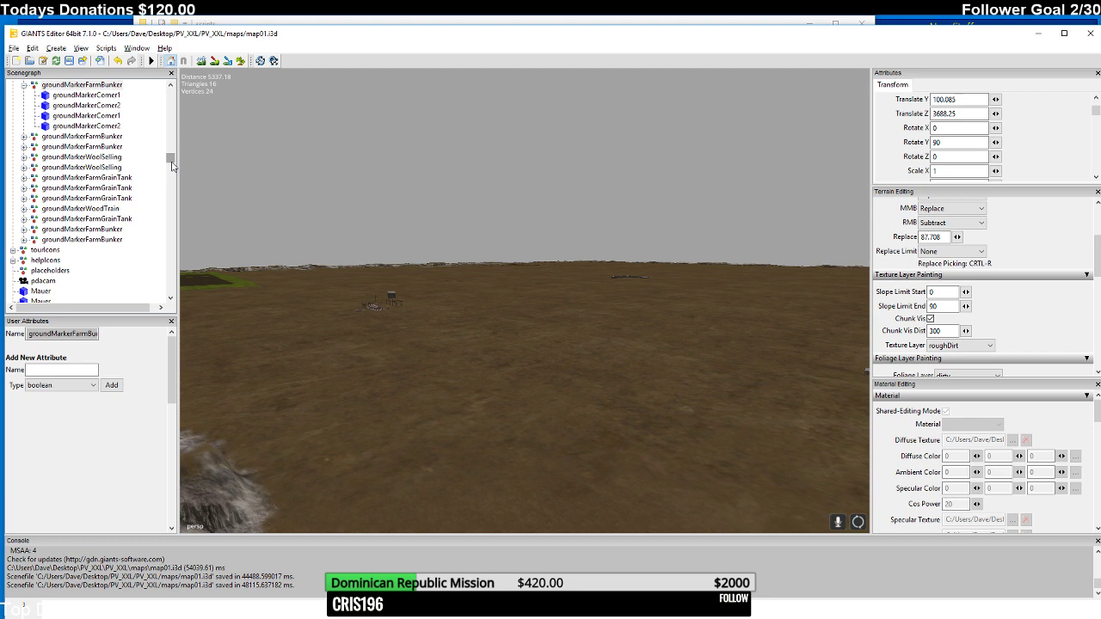
drag(171, 166, 174, 150)
right_drag(513, 239, 492, 324)
click(490, 327)
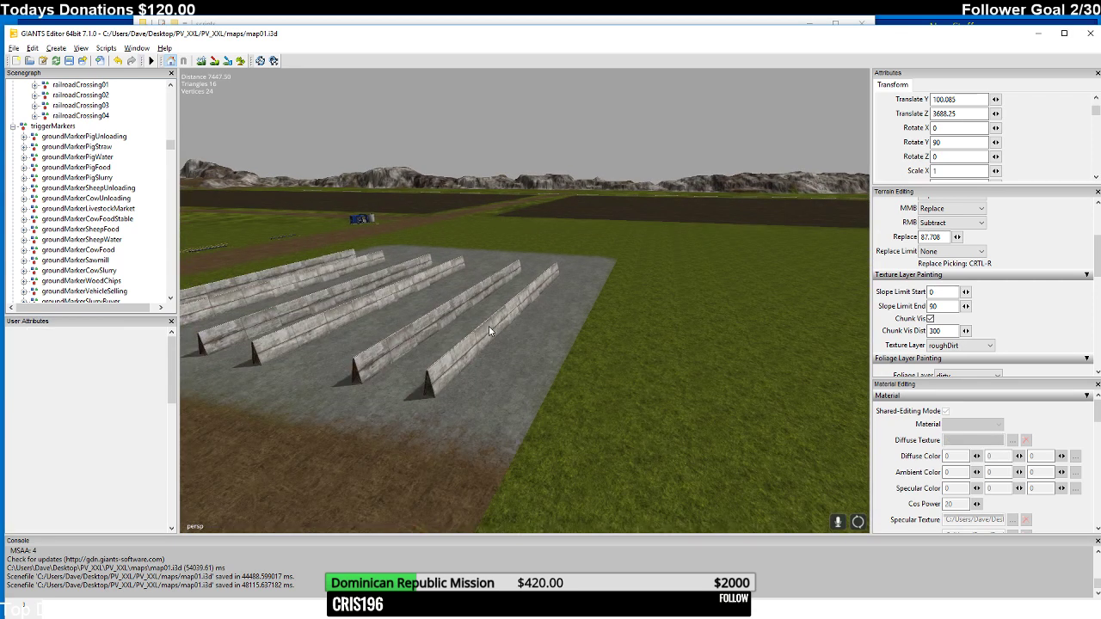
click(488, 326)
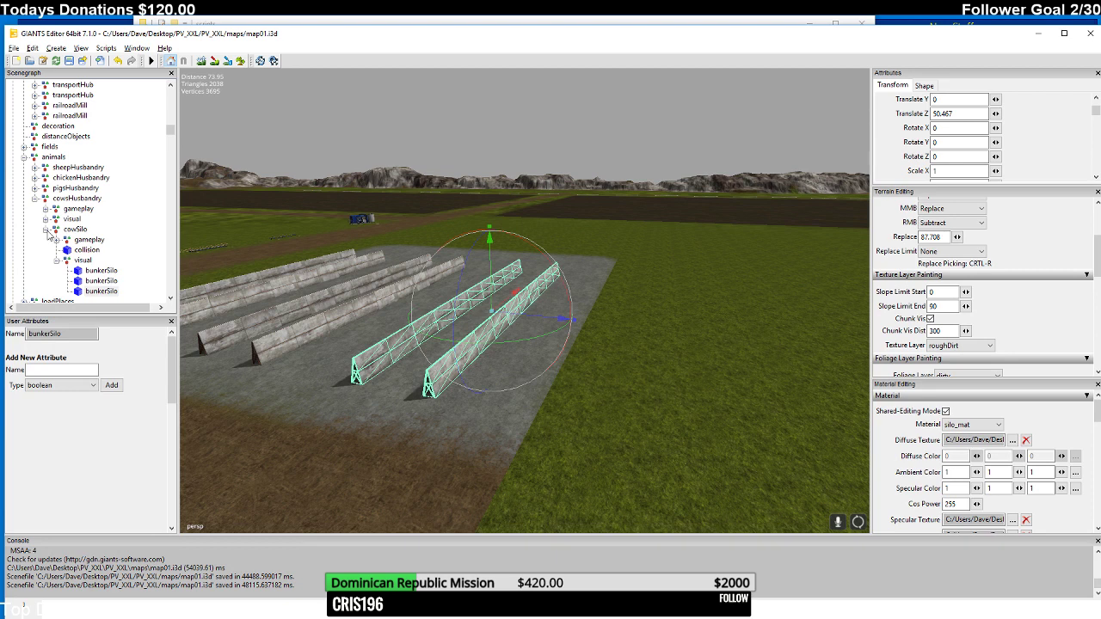
click(46, 230)
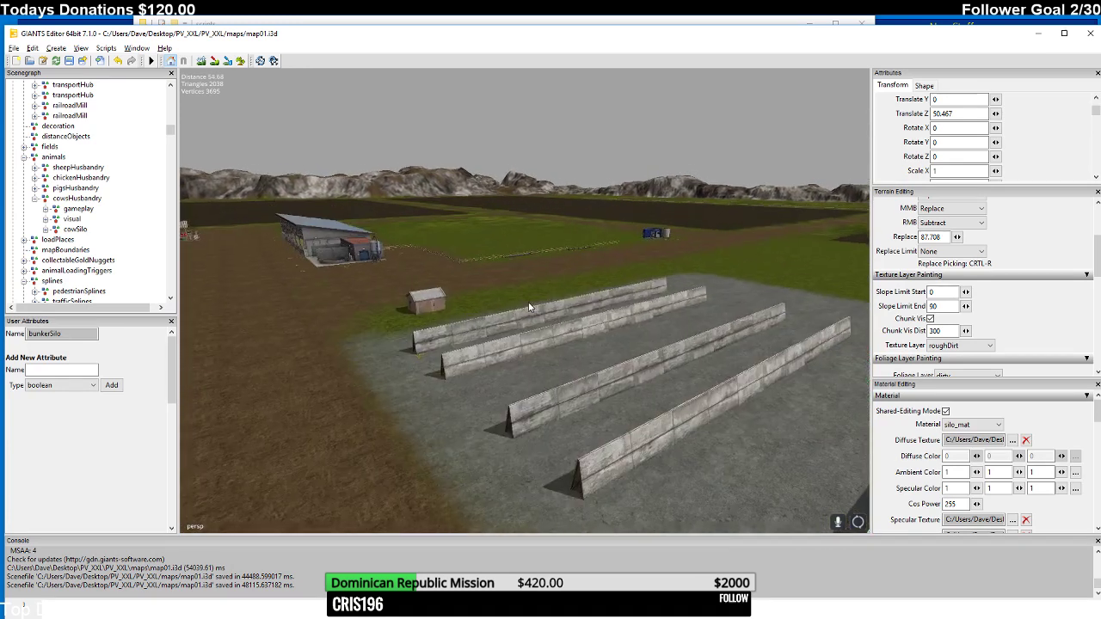
scroll(529, 307, up, 3)
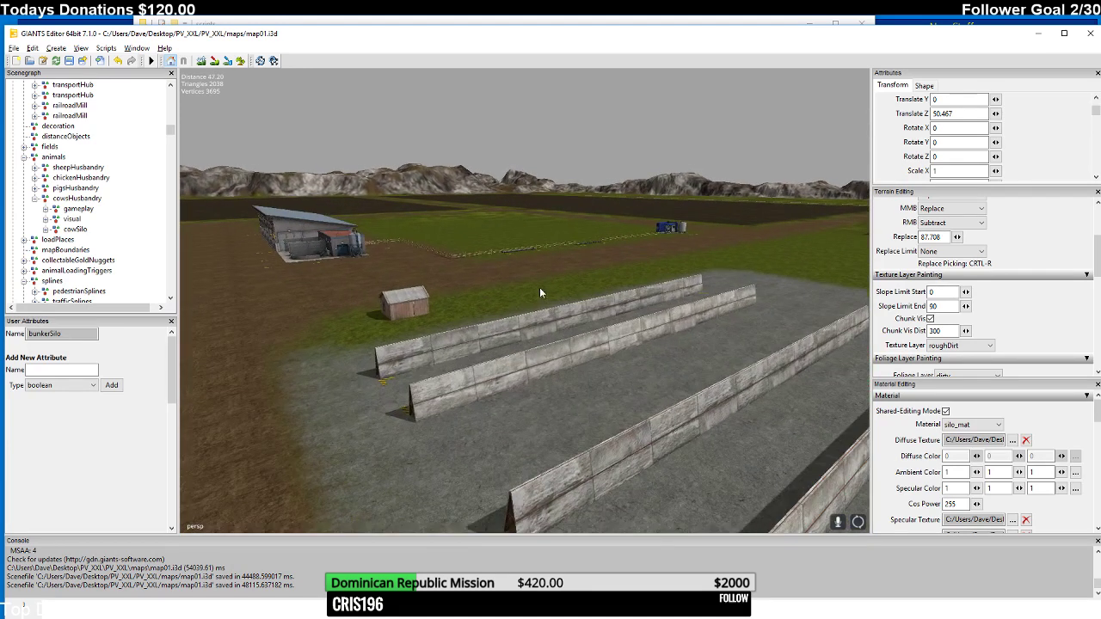
- Move the farmcowSilo6 bunker silo from farm3 onto the concrete pad beside the cow farm's existing bunker silo
click(534, 368)
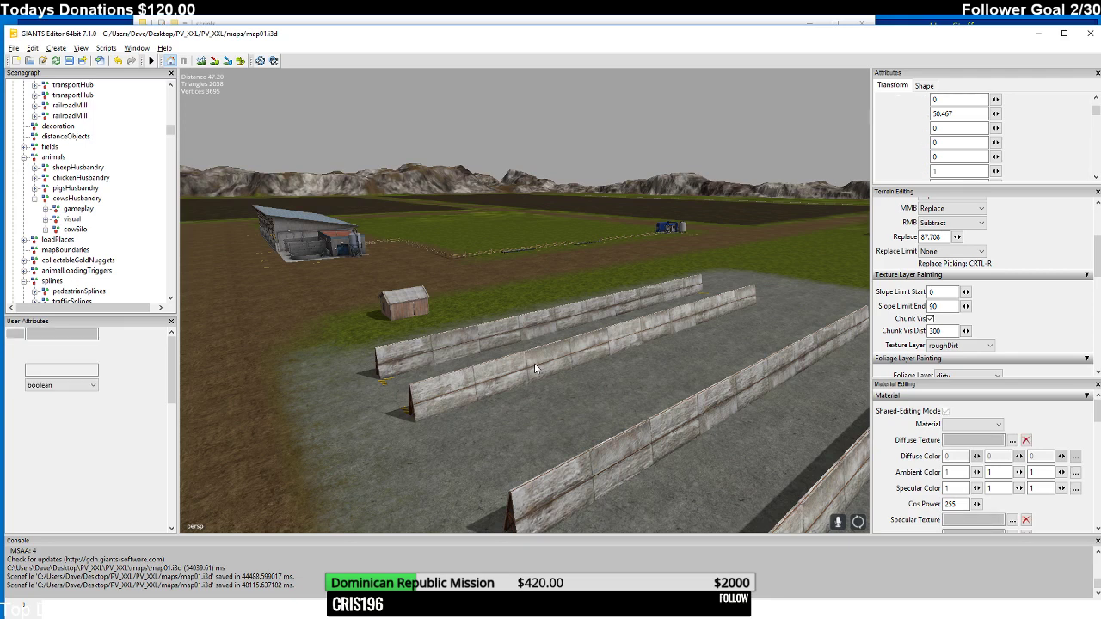
click(532, 364)
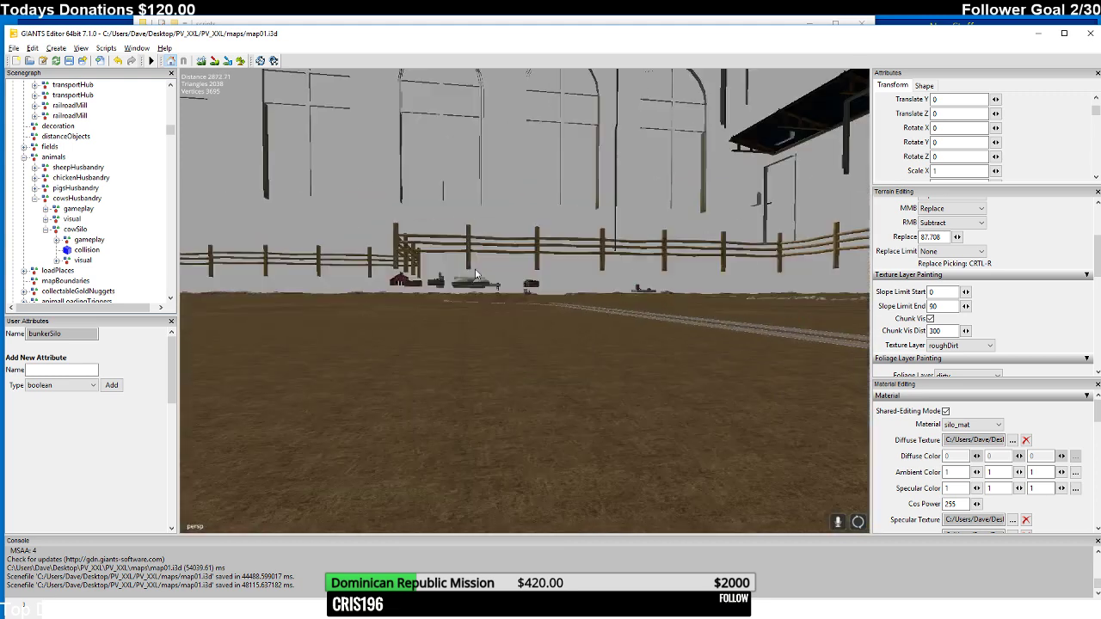
right_drag(484, 403, 357, 359)
scroll(357, 359, down, 2)
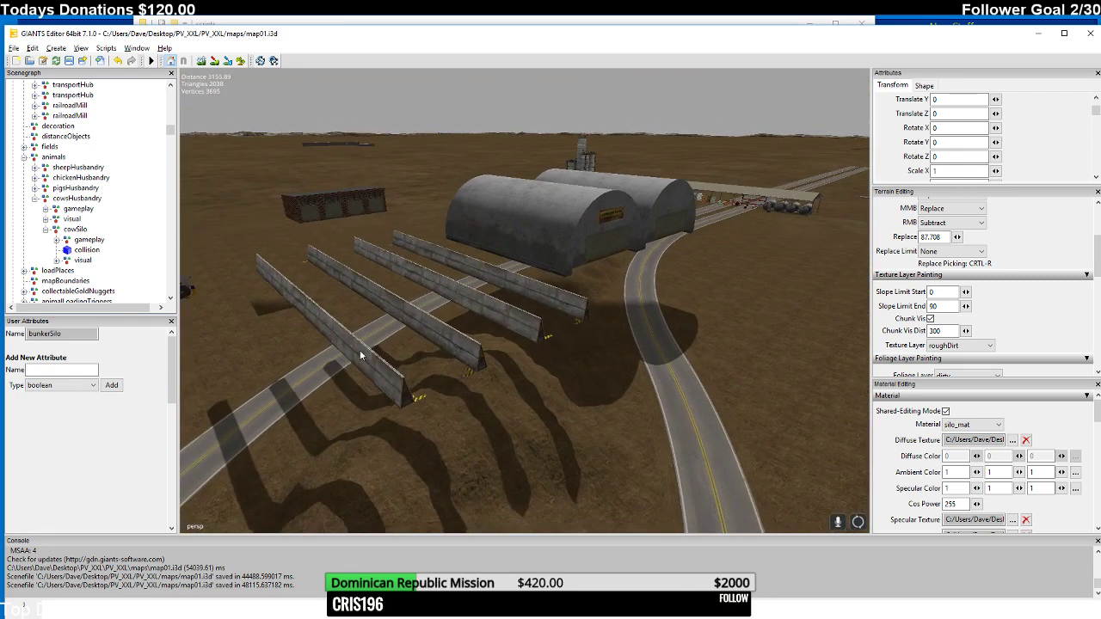
click(360, 350)
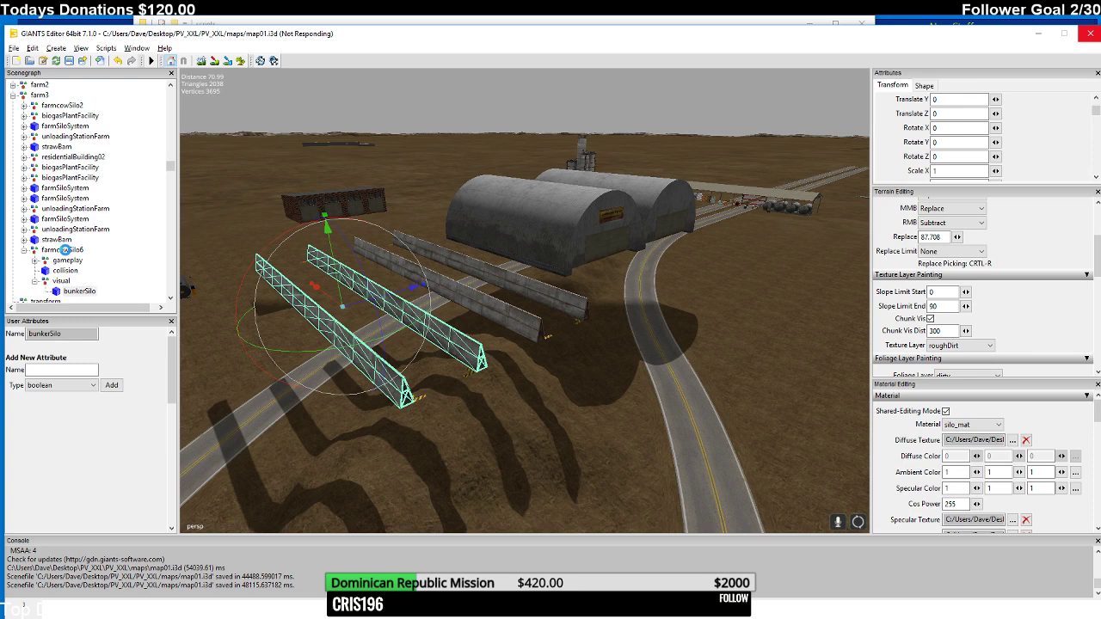
click(65, 249)
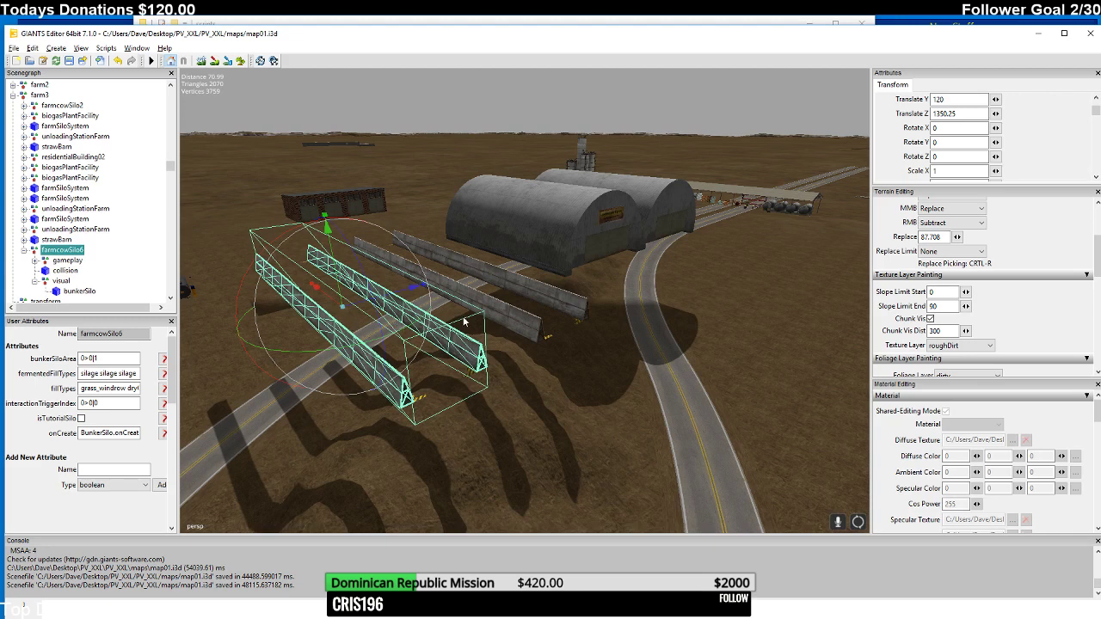
right_drag(507, 318, 482, 313)
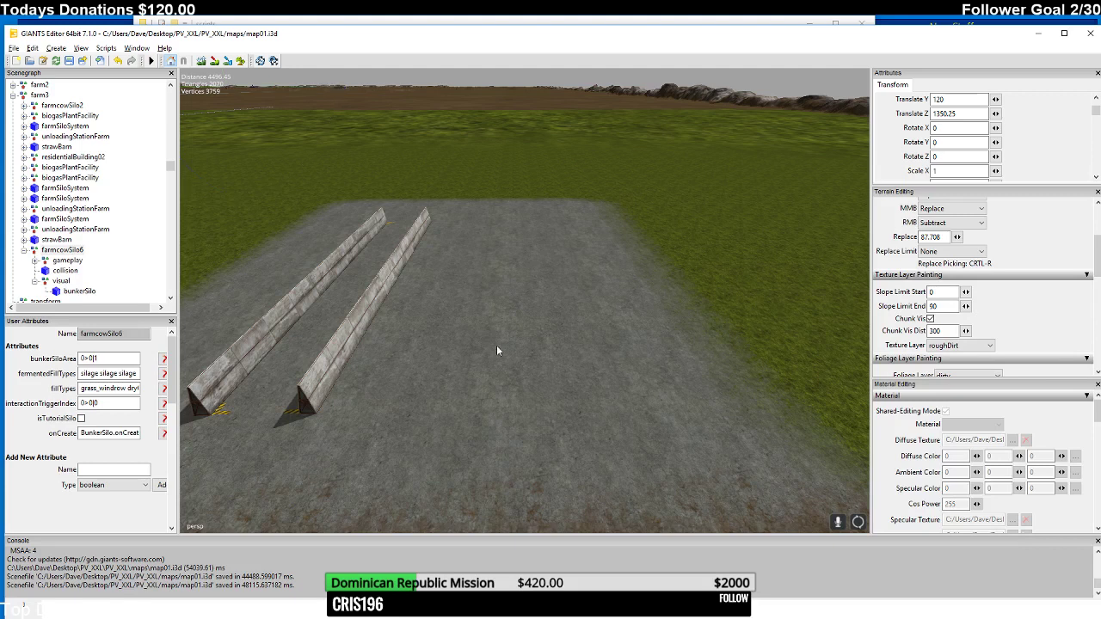
key(ctrl+v)
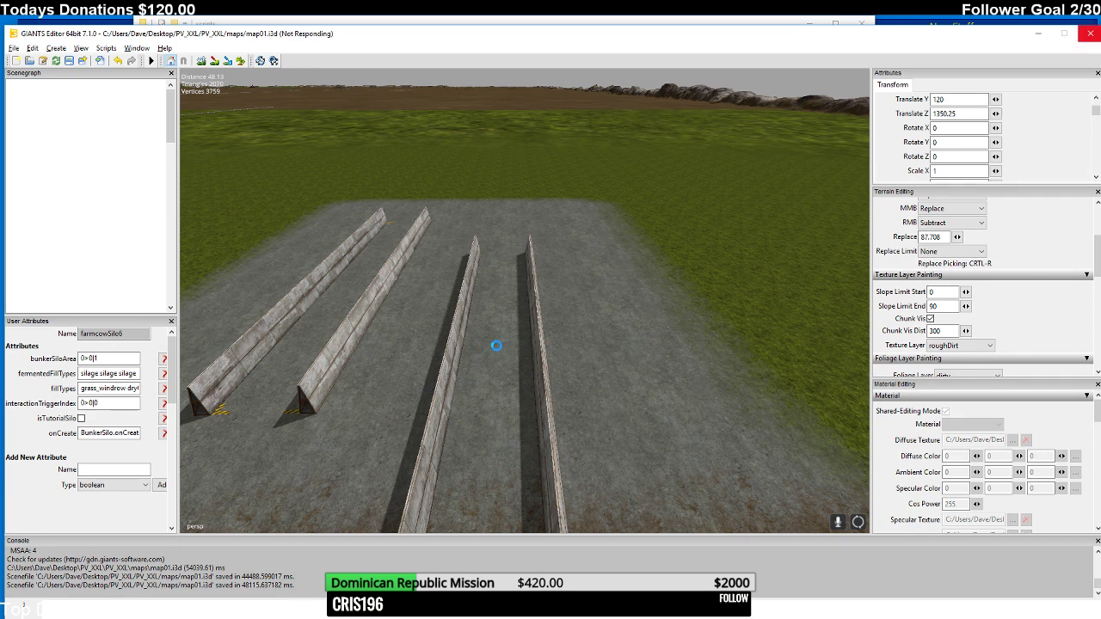
right_drag(501, 336, 421, 318)
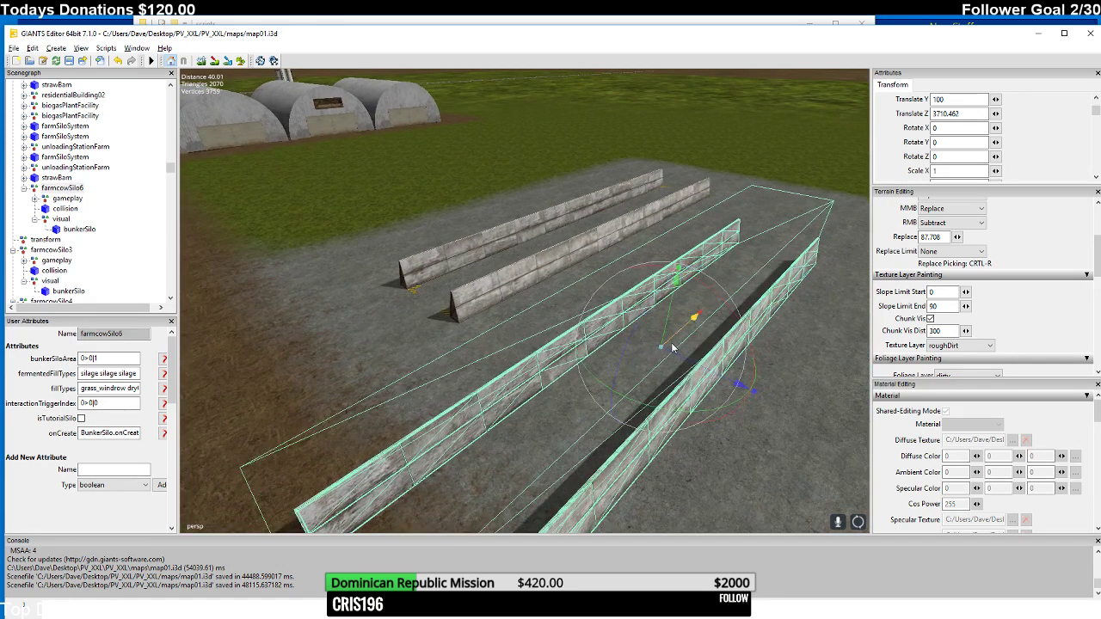
- Align farmcowSilo6's wall ends with the neighbouring silo, and space it away sideways to a Translate Z of about 3713.967
drag(673, 347, 706, 275)
scroll(705, 270, up, 5)
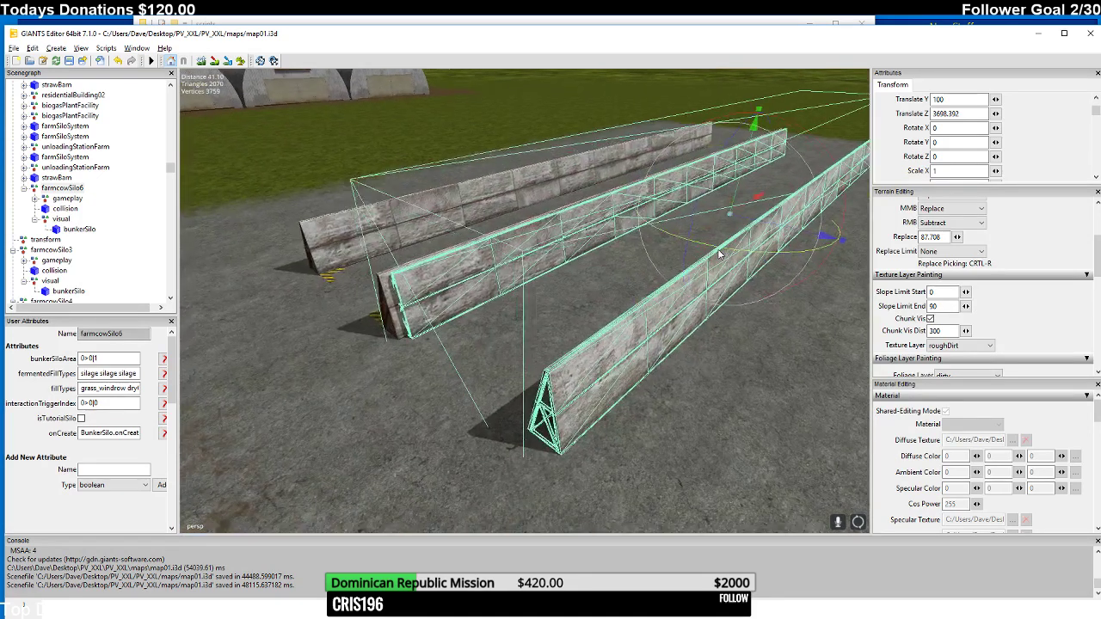
drag(739, 217, 744, 212)
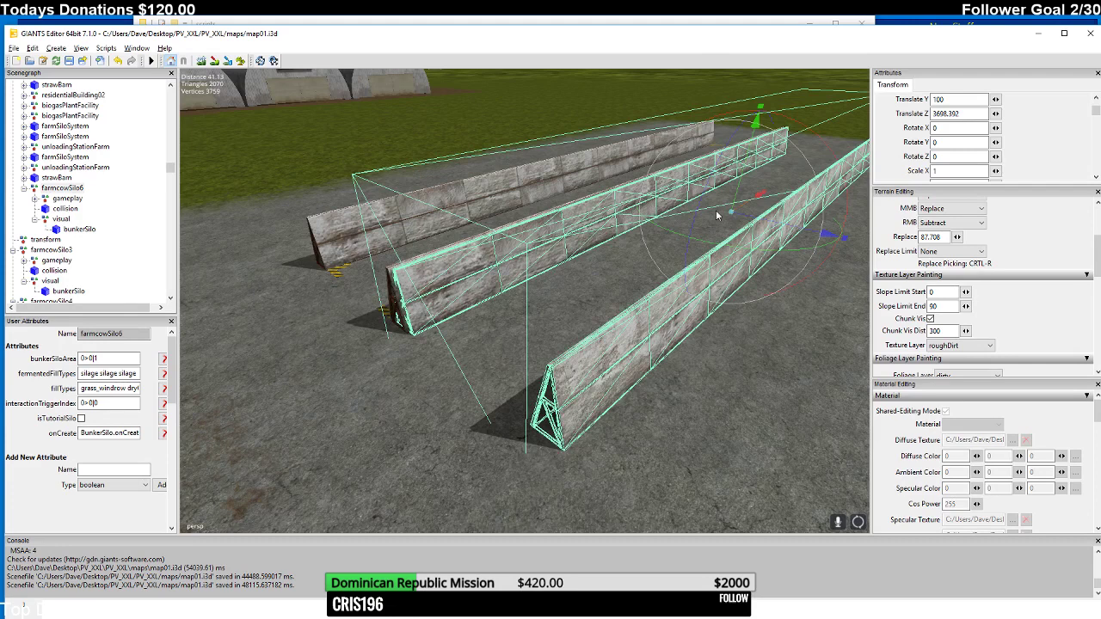
scroll(727, 258, down, 6)
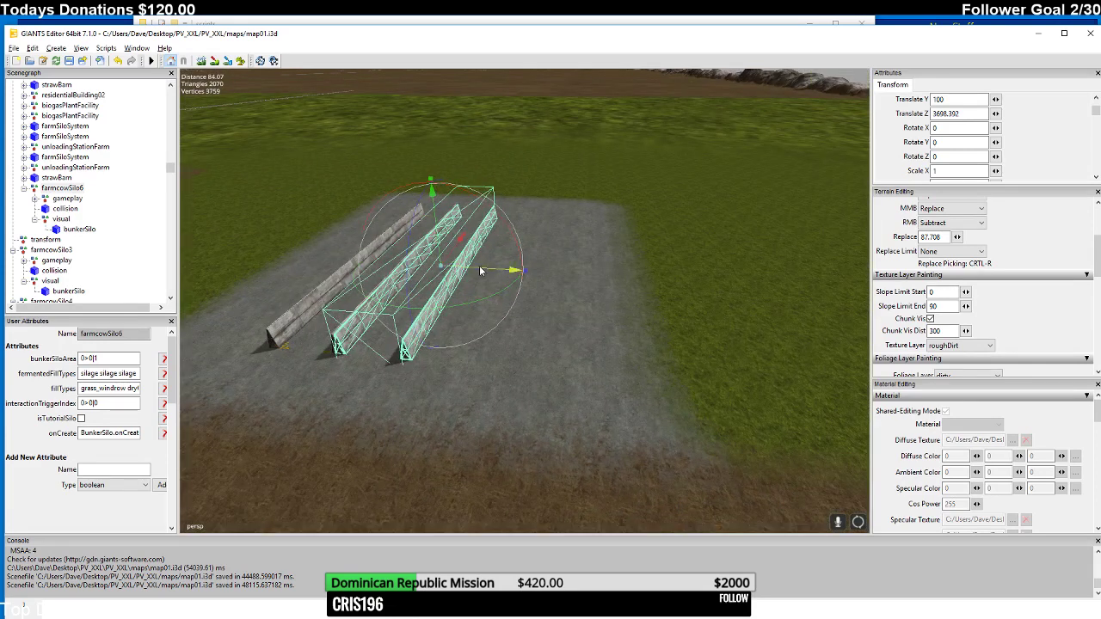
drag(492, 267, 566, 298)
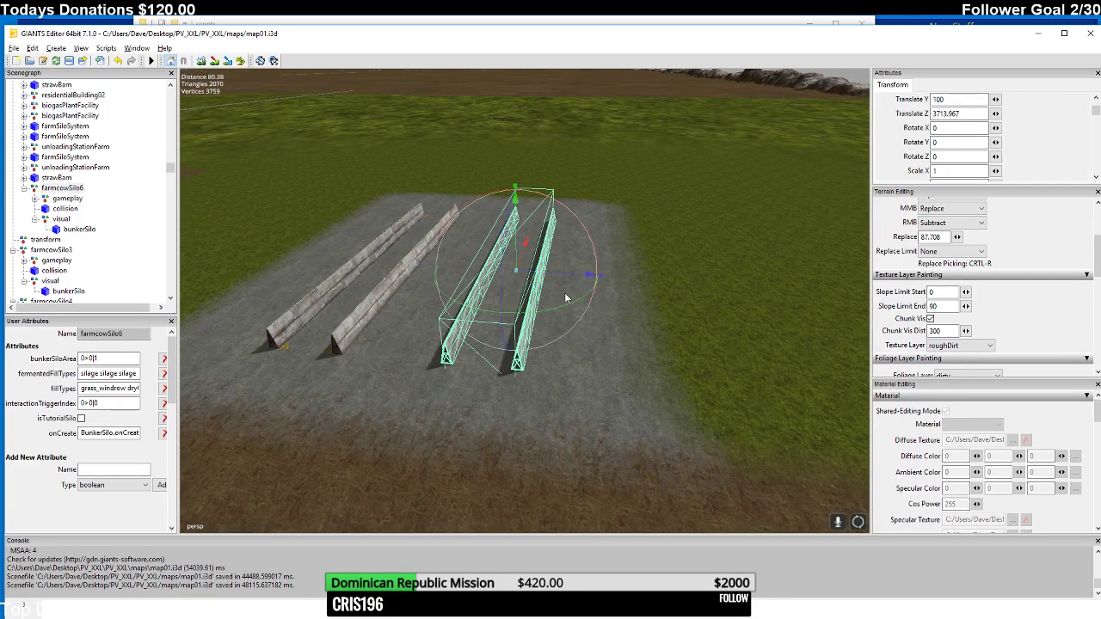
- Widen the terrain brush radius to about 14.35 and paint the concrete texture over the grass and dirt beside farmcowSilo6 to extend the pad
right_drag(564, 292, 595, 289)
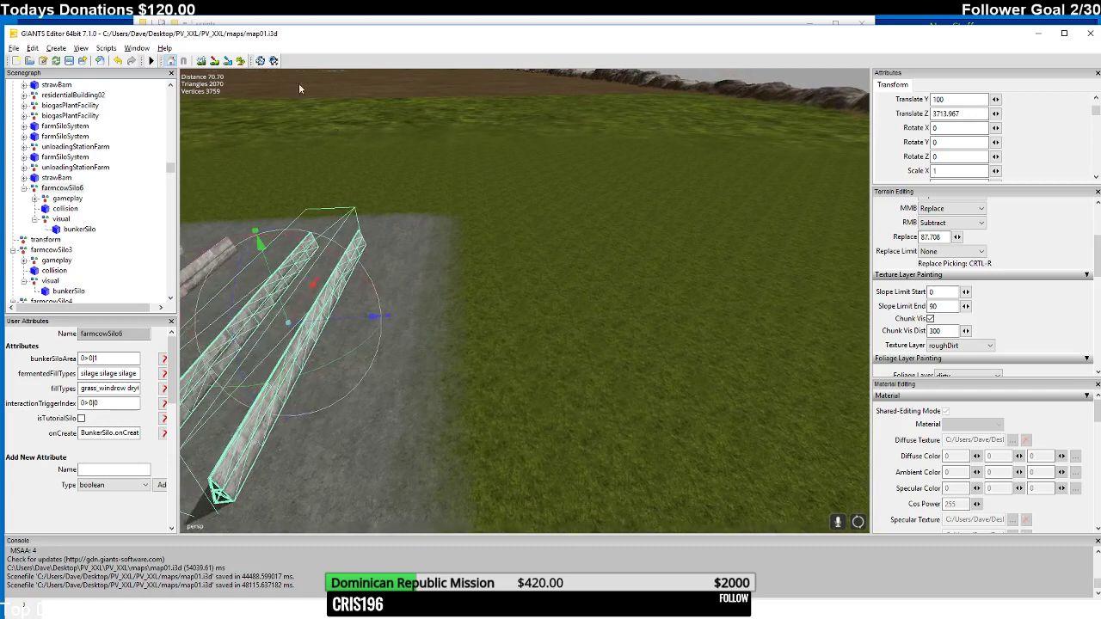
click(216, 62)
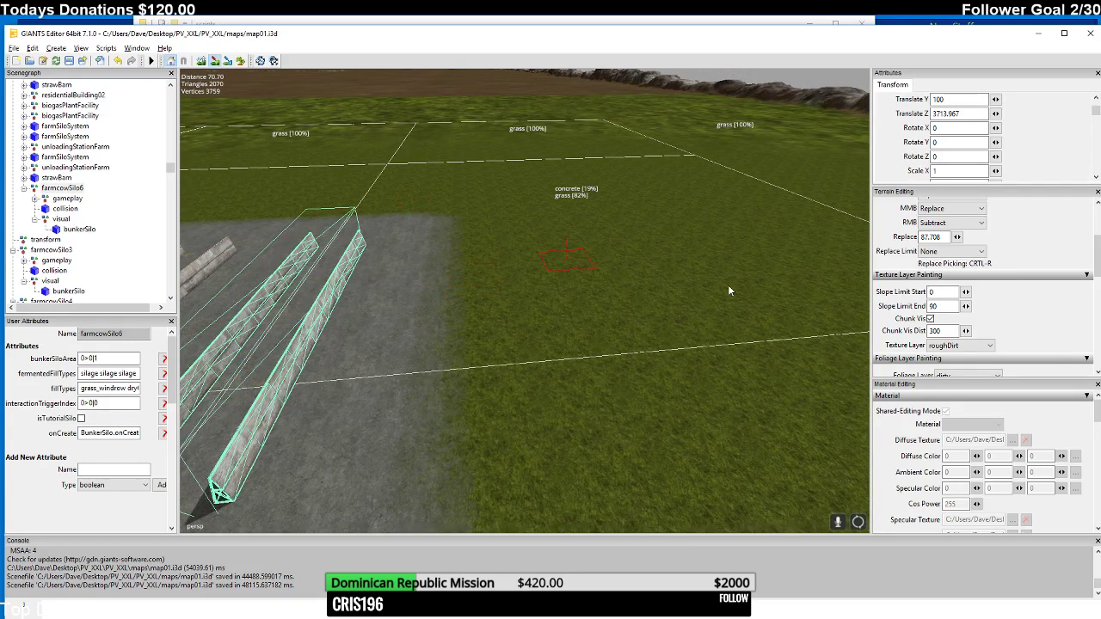
scroll(1079, 249, up, 5)
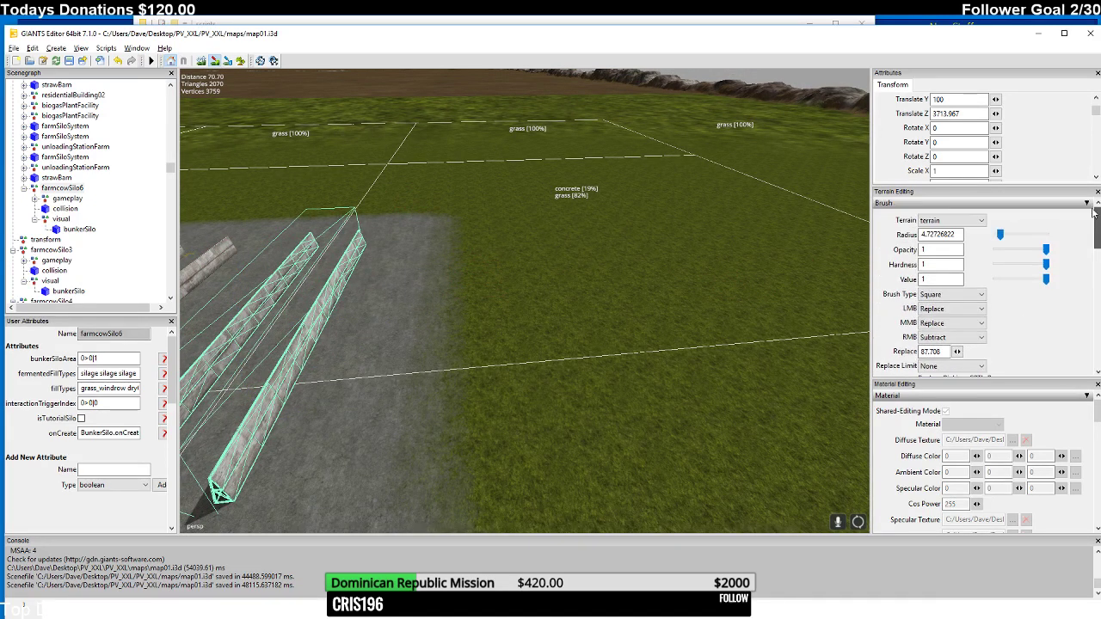
drag(1002, 234, 1011, 235)
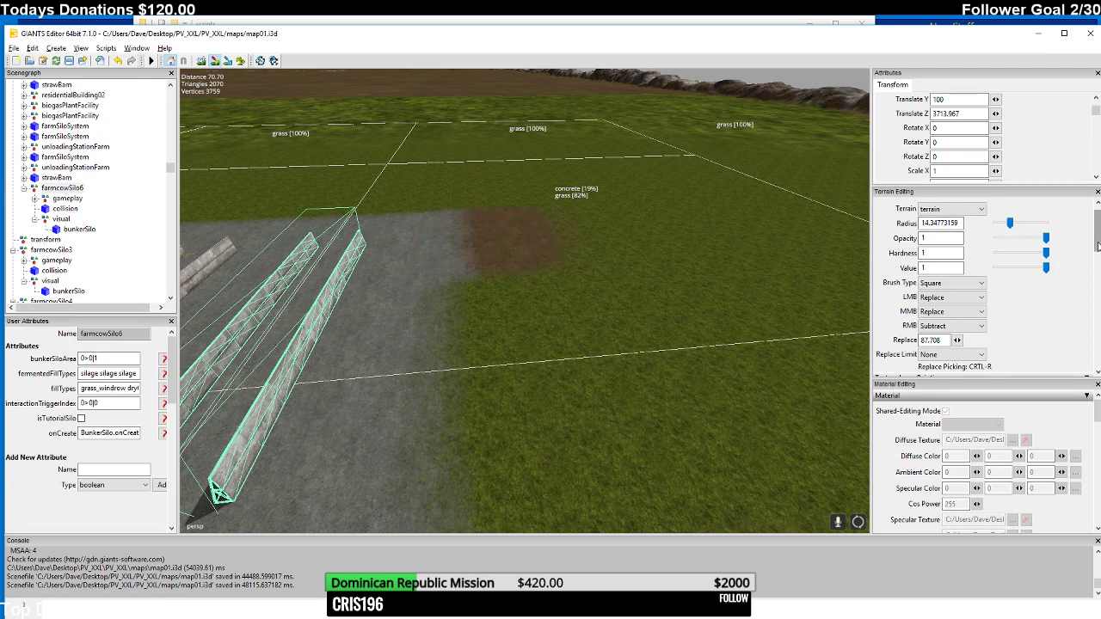
scroll(1089, 257, down, 3)
click(957, 324)
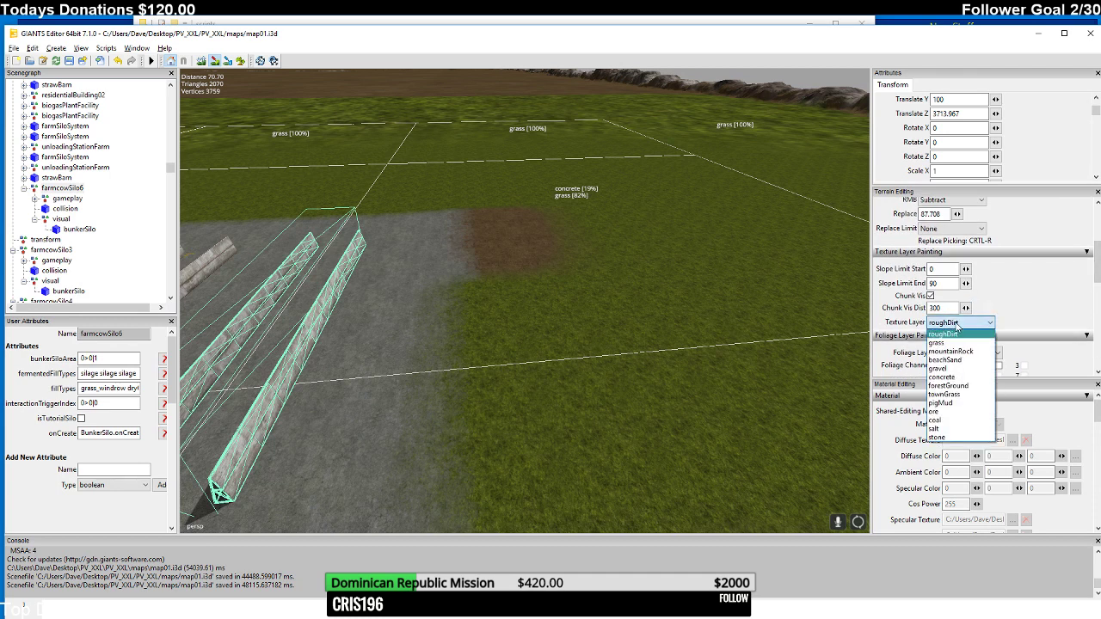
click(942, 370)
mouse_move(417, 258)
mouse_down()
mouse_move(469, 245)
mouse_move(477, 331)
mouse_move(479, 279)
mouse_move(469, 309)
mouse_move(470, 293)
mouse_move(490, 330)
mouse_up()
scroll(479, 284, down, 3)
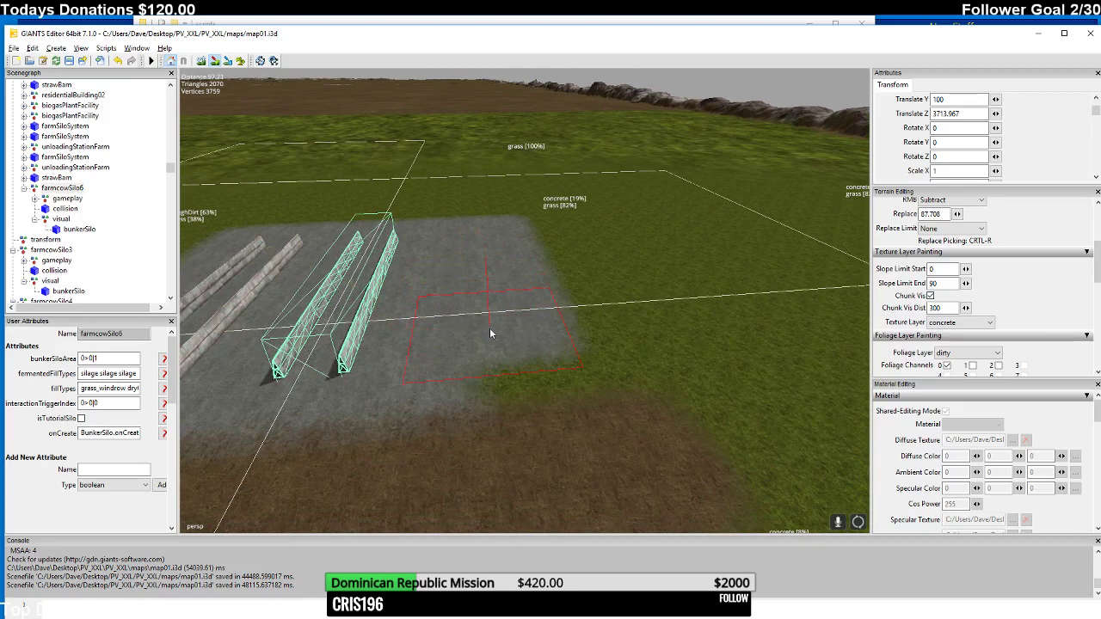
click(494, 342)
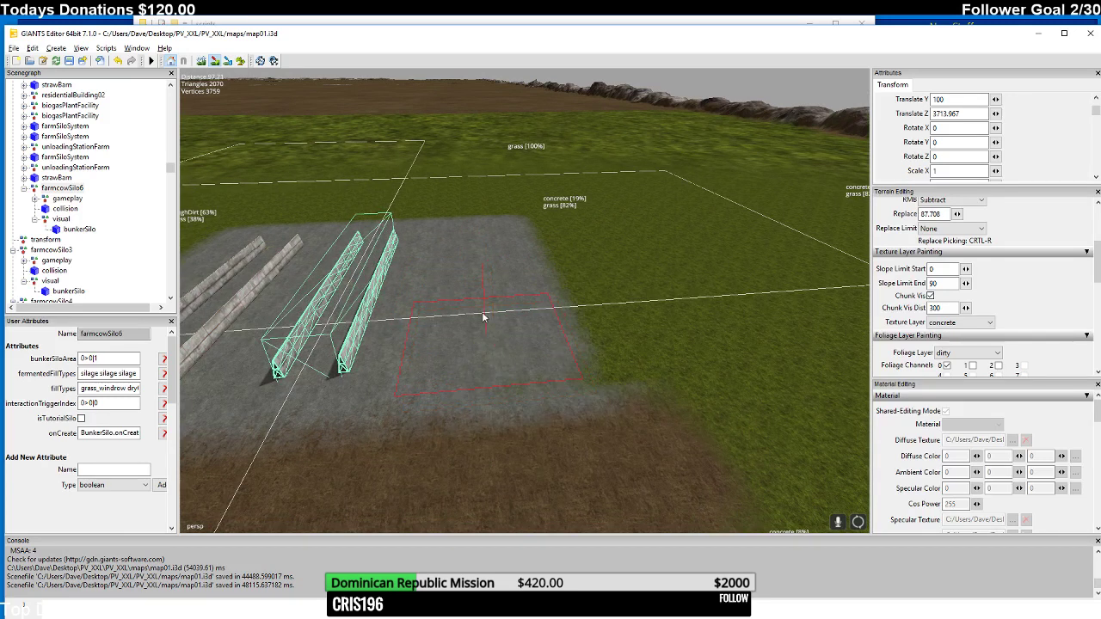
- Move the groundMarkerFarmBunker group from farmcowSilo6's old farm3 site onto the concrete pad beside the relocated silo
mouse_move(485, 315)
right_down()
mouse_move(408, 321)
mouse_move(483, 301)
mouse_move(376, 207)
mouse_move(374, 218)
mouse_move(413, 235)
mouse_move(455, 371)
mouse_move(537, 168)
mouse_move(498, 375)
mouse_move(540, 359)
mouse_move(610, 161)
mouse_move(612, 288)
mouse_move(528, 378)
mouse_move(666, 149)
mouse_move(556, 288)
mouse_move(593, 280)
mouse_move(597, 347)
mouse_move(565, 435)
mouse_move(634, 275)
mouse_move(598, 311)
mouse_move(603, 393)
mouse_move(611, 304)
mouse_move(523, 397)
mouse_move(513, 375)
mouse_move(573, 179)
mouse_move(498, 360)
mouse_move(531, 275)
mouse_move(572, 386)
mouse_move(524, 301)
mouse_move(610, 302)
mouse_move(597, 320)
mouse_move(560, 244)
mouse_move(509, 382)
mouse_move(656, 299)
mouse_move(403, 294)
mouse_move(385, 282)
mouse_move(439, 198)
mouse_move(459, 330)
mouse_move(488, 287)
mouse_move(362, 282)
mouse_move(480, 205)
mouse_move(487, 214)
mouse_move(405, 240)
mouse_move(438, 278)
mouse_move(602, 273)
mouse_move(593, 247)
mouse_move(600, 341)
mouse_move(549, 290)
mouse_move(444, 306)
mouse_move(518, 281)
mouse_move(507, 295)
mouse_move(467, 234)
mouse_move(386, 341)
mouse_move(329, 337)
mouse_move(413, 335)
mouse_move(341, 337)
mouse_move(393, 319)
mouse_move(477, 341)
right_up()
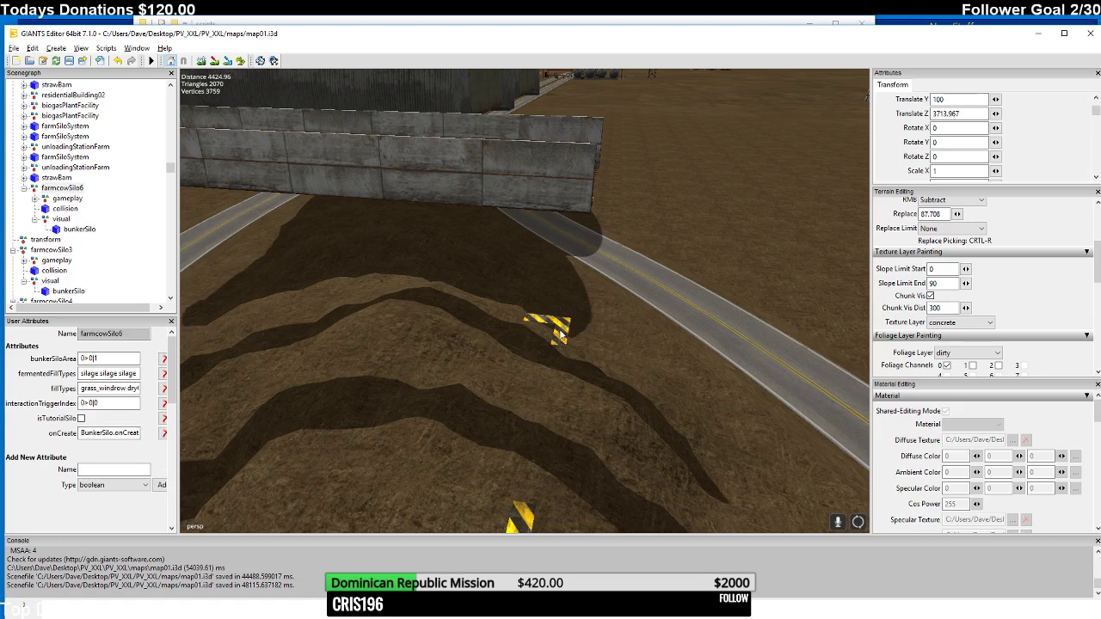
click(560, 335)
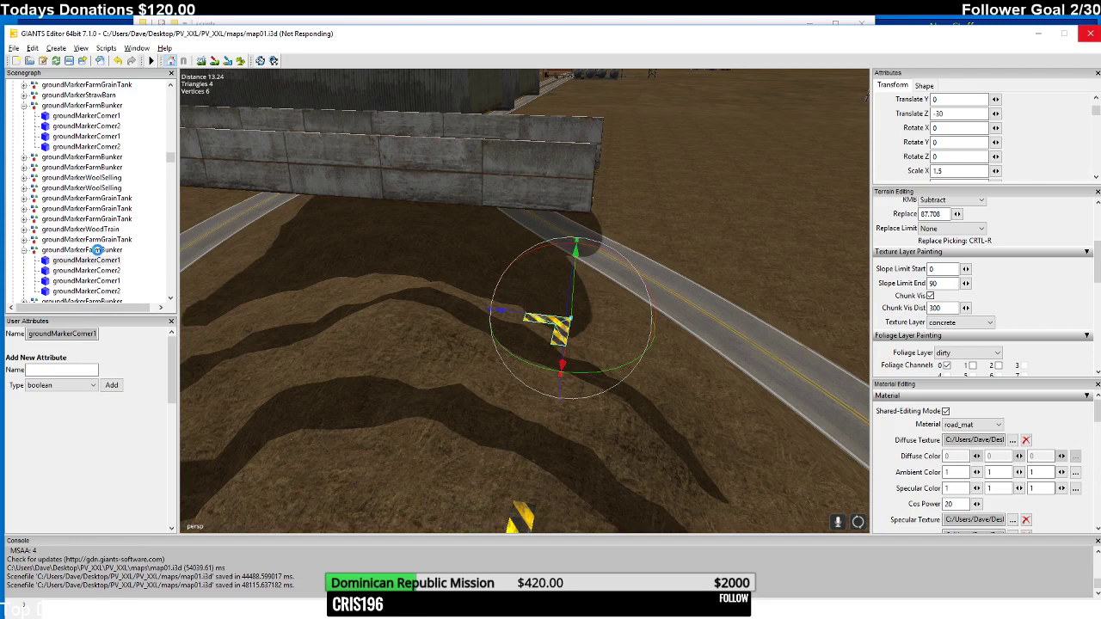
click(98, 249)
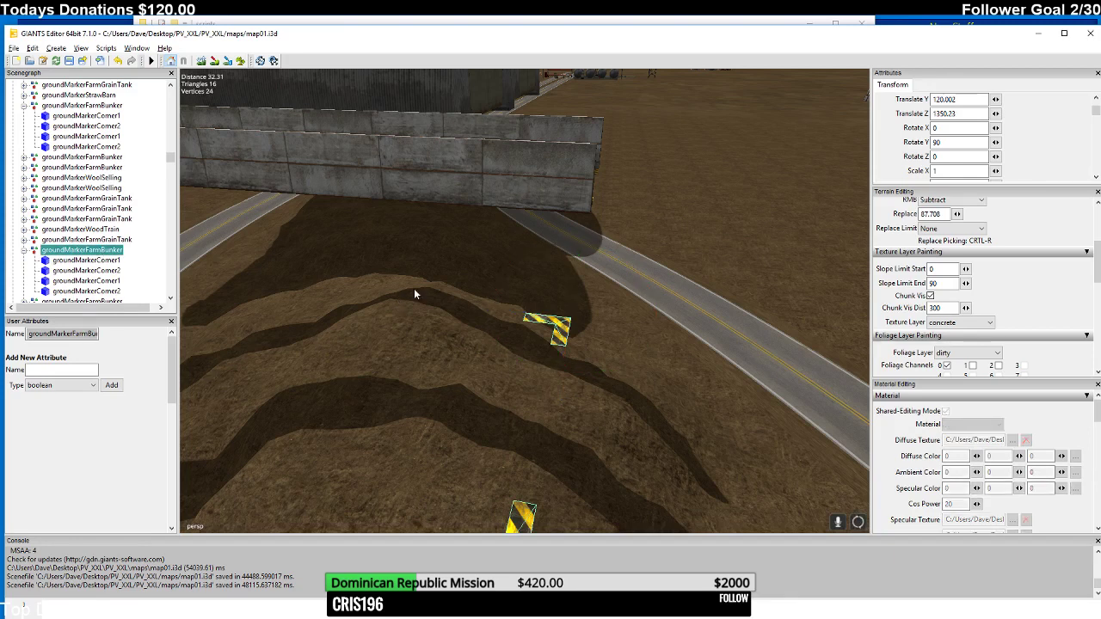
right_drag(433, 271, 441, 401)
mouse_move(491, 244)
right_down()
mouse_move(519, 275)
mouse_move(527, 207)
mouse_move(487, 322)
mouse_move(545, 200)
mouse_move(543, 318)
mouse_move(556, 186)
mouse_move(540, 179)
mouse_move(516, 433)
mouse_move(577, 206)
mouse_move(551, 374)
mouse_move(569, 330)
mouse_move(556, 256)
mouse_move(604, 199)
mouse_move(585, 216)
mouse_move(572, 168)
mouse_move(487, 367)
mouse_move(531, 277)
mouse_move(576, 326)
mouse_move(578, 253)
mouse_move(563, 203)
mouse_move(491, 258)
mouse_move(401, 230)
mouse_move(483, 204)
mouse_move(431, 250)
mouse_move(468, 240)
mouse_move(484, 258)
right_up()
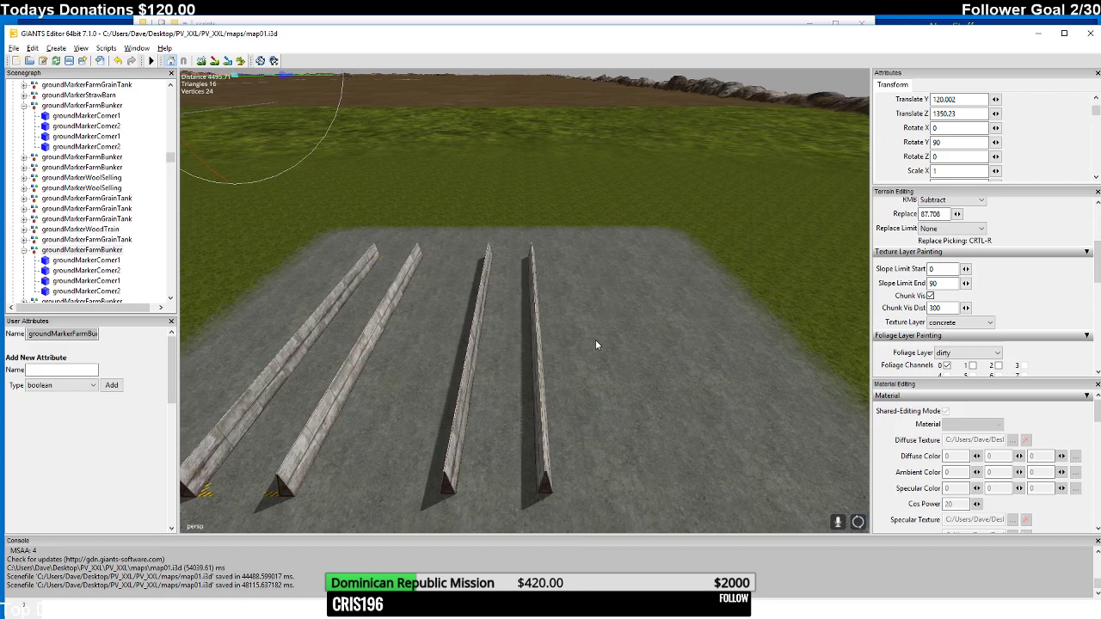
click(596, 368)
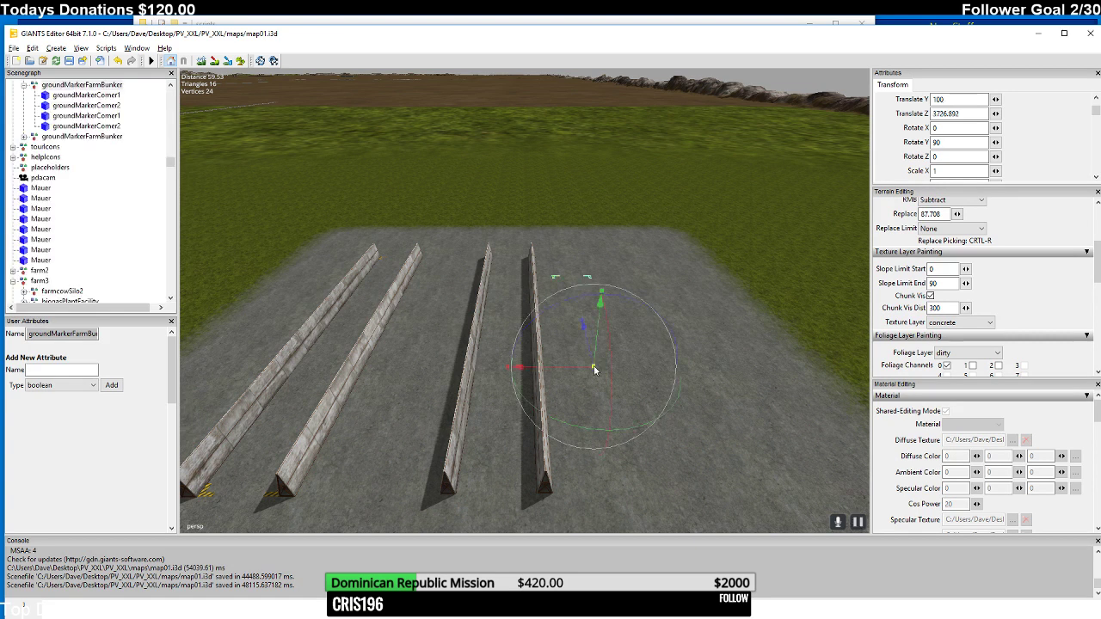
- Fit the ground markers between farmcowSilo6's walls at the silo ends, with Translate Y about 100.042 and Translate Z about 3713.936
drag(548, 366, 478, 368)
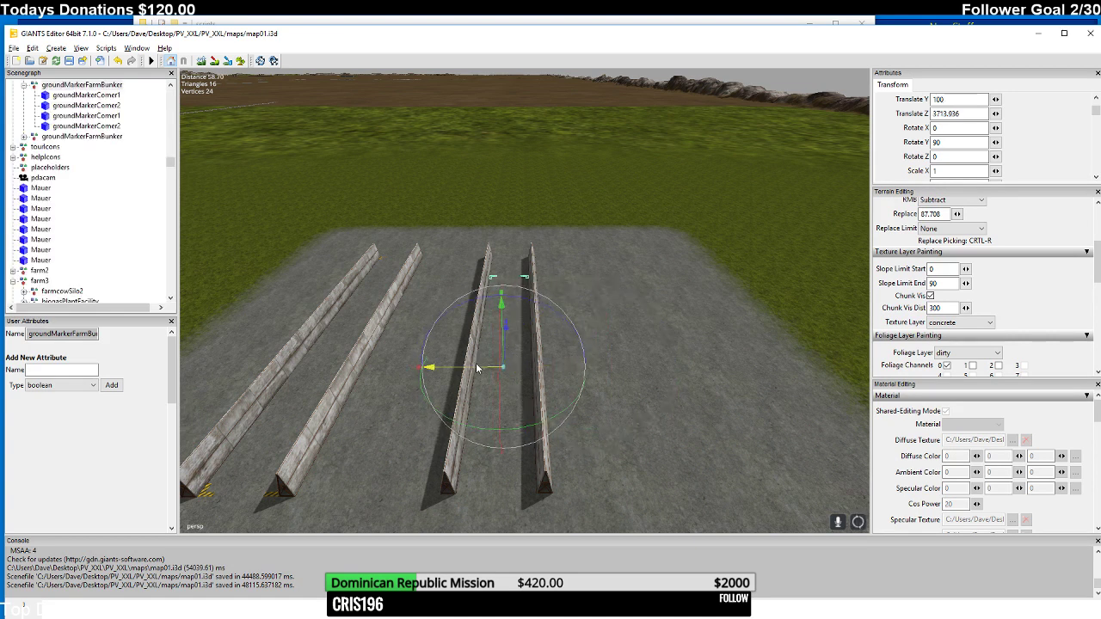
middle_drag(478, 368, 453, 330)
scroll(454, 316, up, 4)
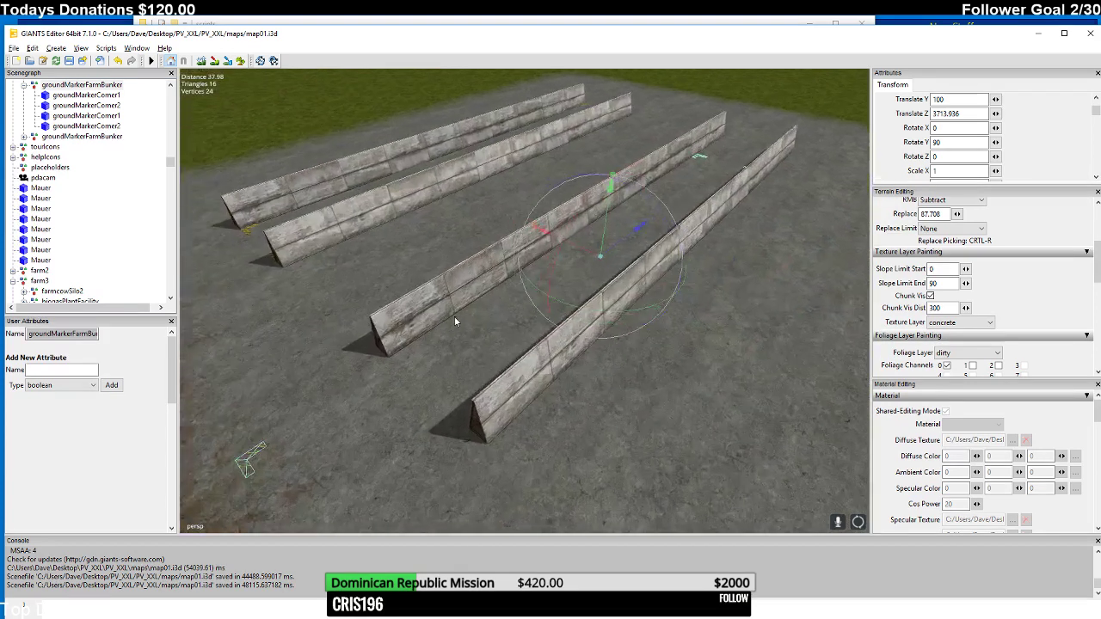
drag(674, 215, 728, 187)
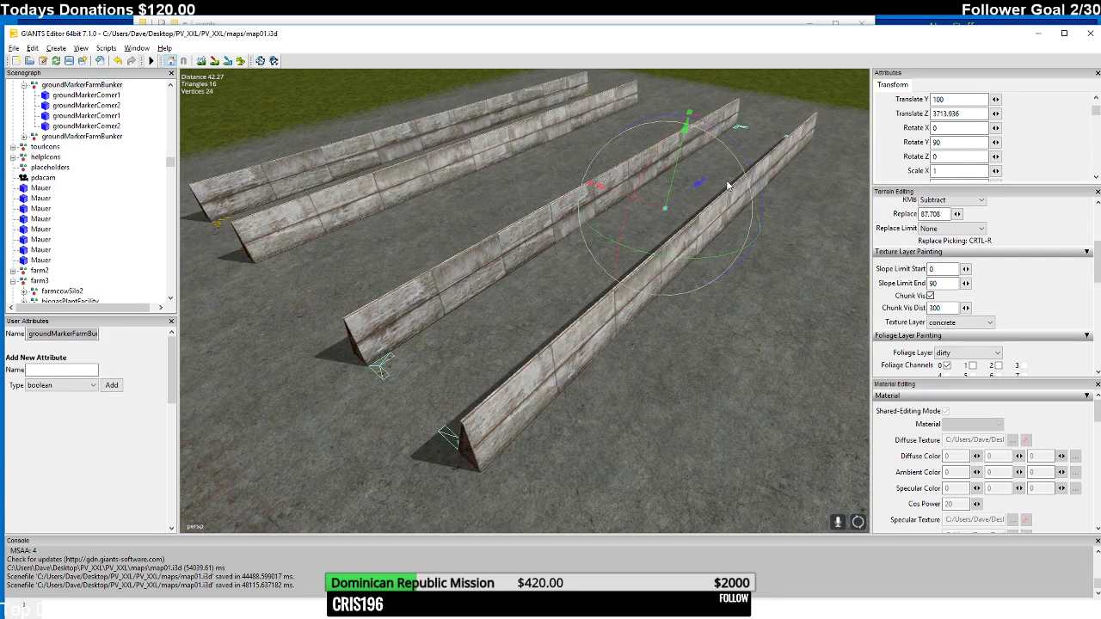
middle_drag(728, 188, 763, 154)
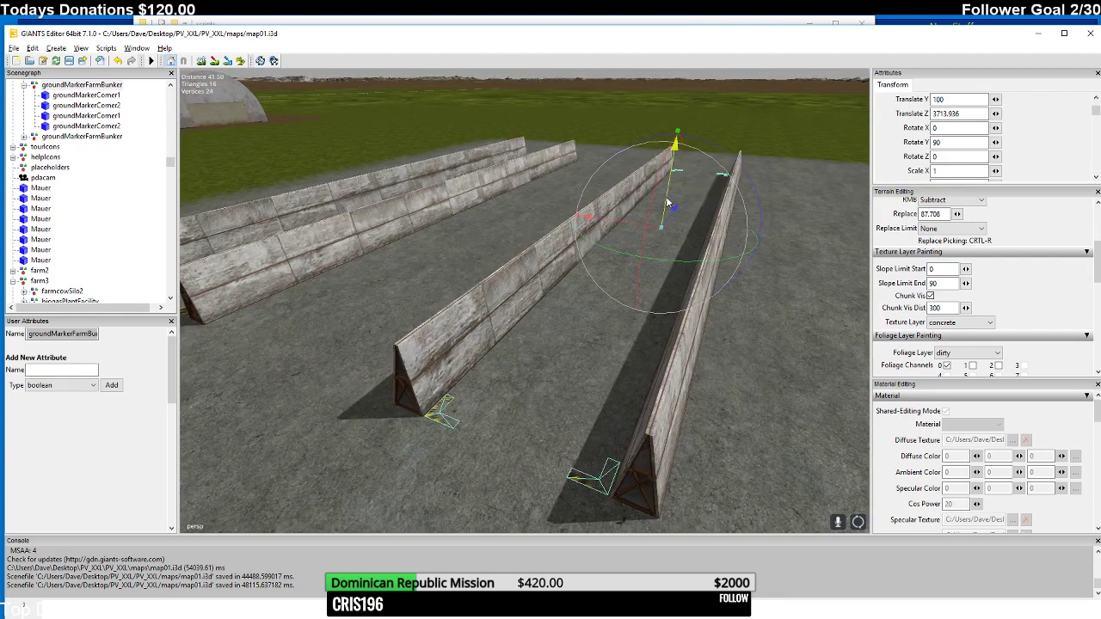
middle_drag(666, 197, 696, 204)
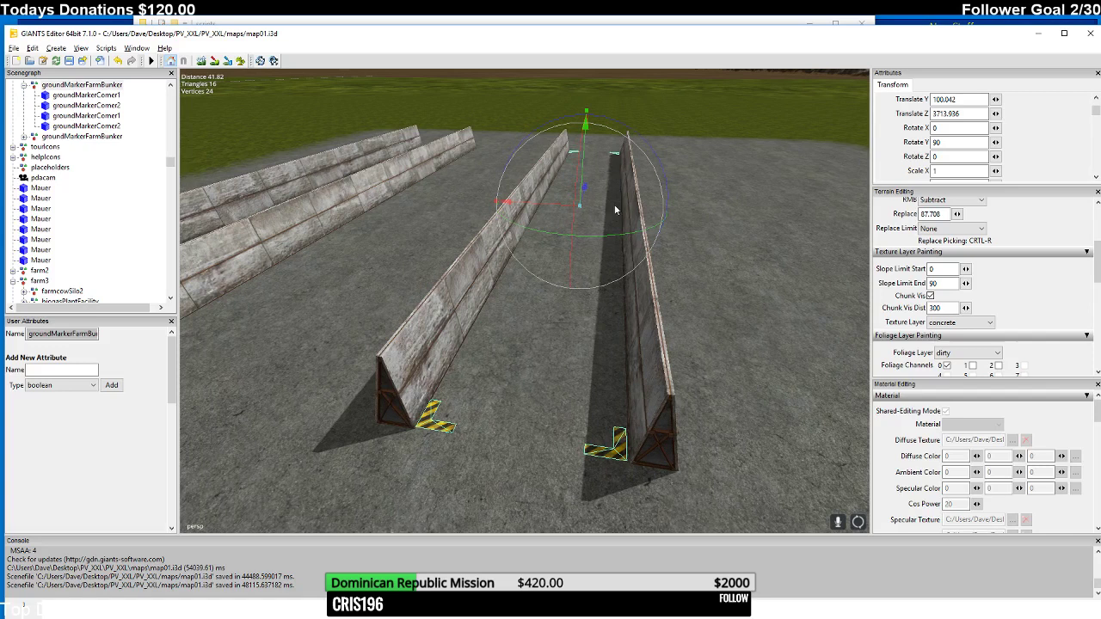
drag(551, 207, 551, 211)
- Move the farmcowSilo2 bunker silo from farm3 onto the concrete pad next to farmcowSilo6
middle_drag(550, 210, 676, 328)
click(568, 325)
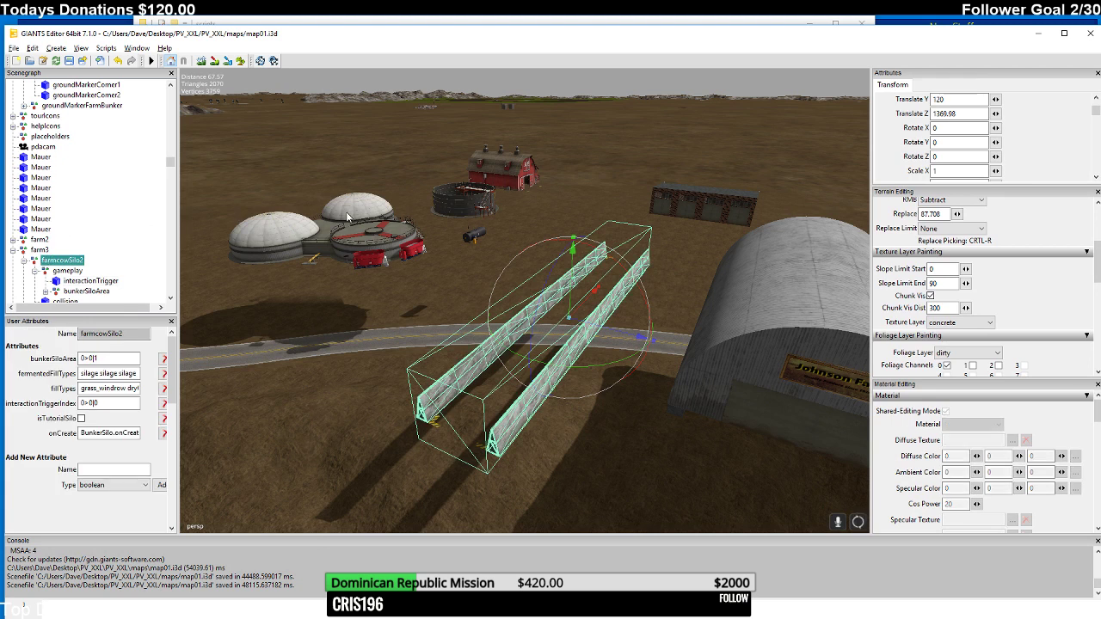
right_drag(348, 215, 565, 315)
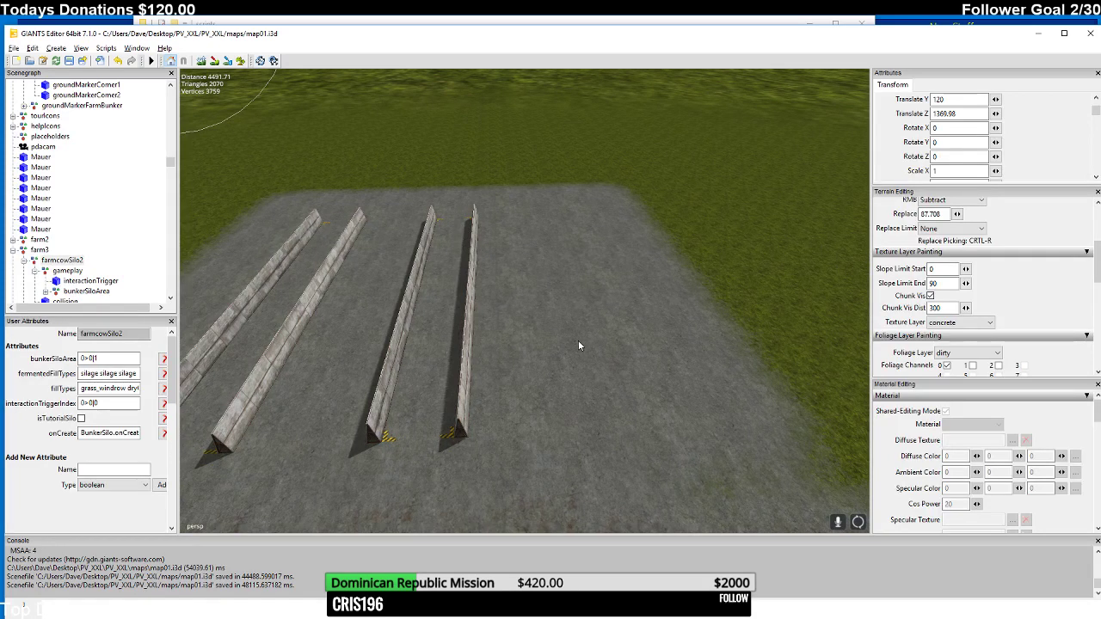
key(ctrl+z)
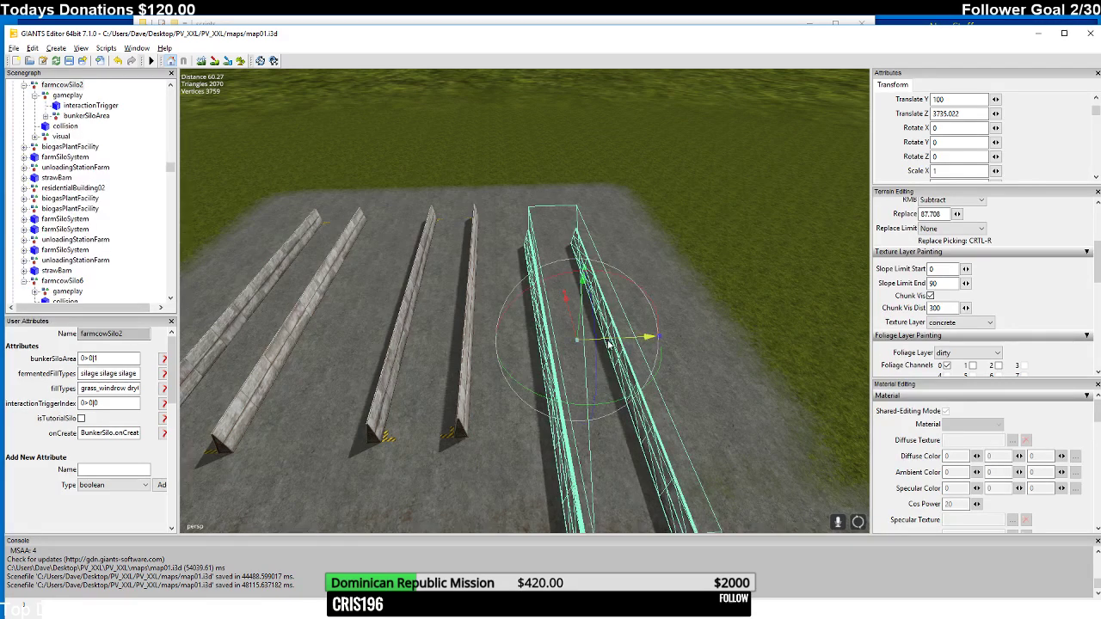
- Line up farmcowSilo2's wall ends with farmcowSilo6, and slide it sideways to a Translate Z of about 3741.432
drag(608, 342, 541, 294)
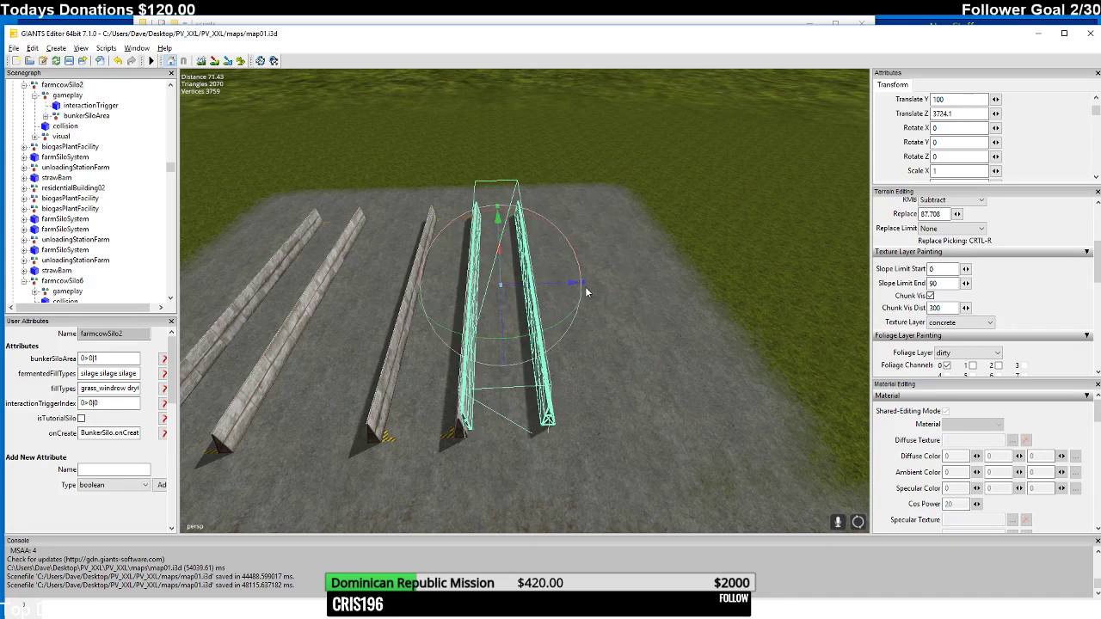
middle_drag(585, 287, 474, 241)
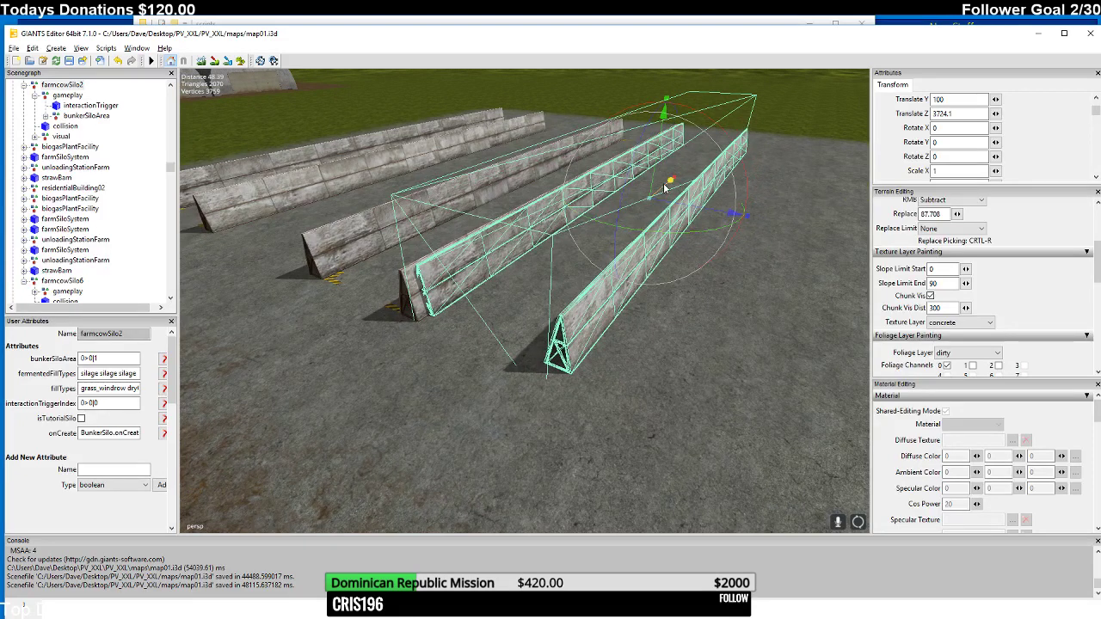
mouse_move(665, 188)
middle_down()
mouse_move(657, 193)
mouse_move(686, 187)
mouse_move(675, 204)
middle_up()
drag(554, 239, 676, 269)
middle_drag(676, 269, 713, 320)
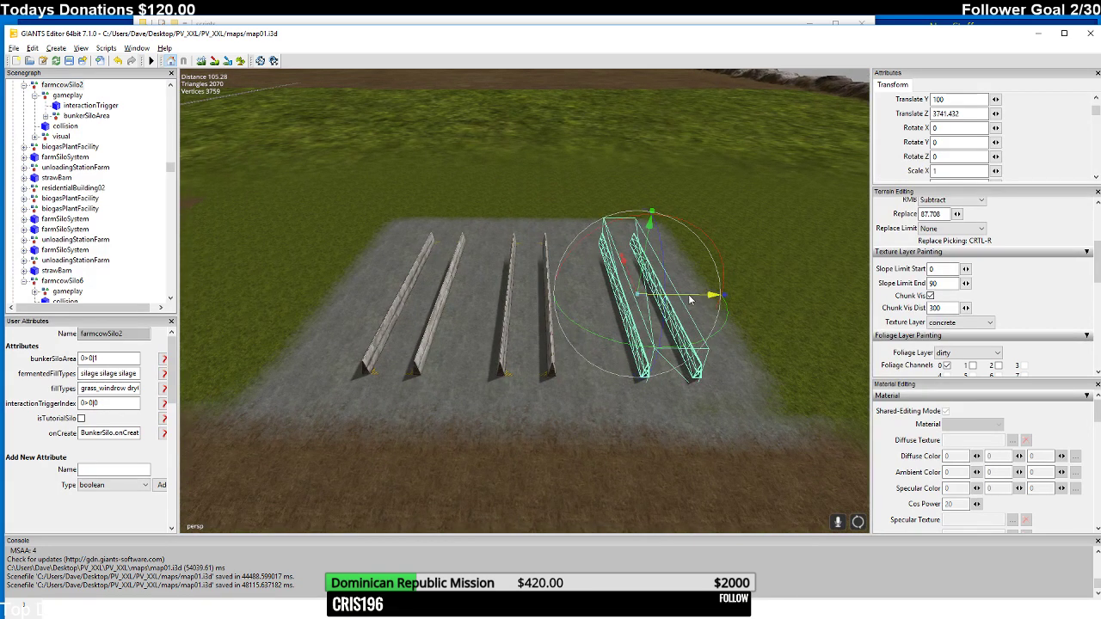
- Nudge farmcowSilo2 sideways on the concrete pad to a Translate Z of about 3740.642
drag(690, 299, 686, 298)
middle_drag(687, 299, 602, 280)
scroll(593, 277, up, 5)
- Move the groundMarkerFarmBunker group from farmcowSilo2's old farm3 site onto the concrete pad between the relocated silo's walls
middle_drag(613, 231, 686, 284)
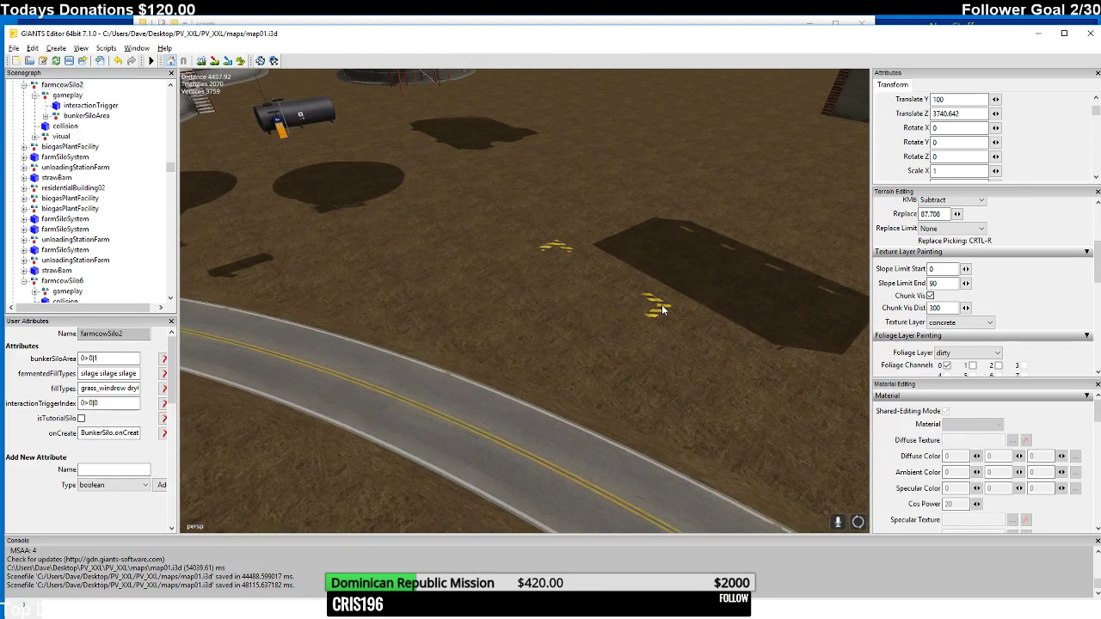
click(663, 310)
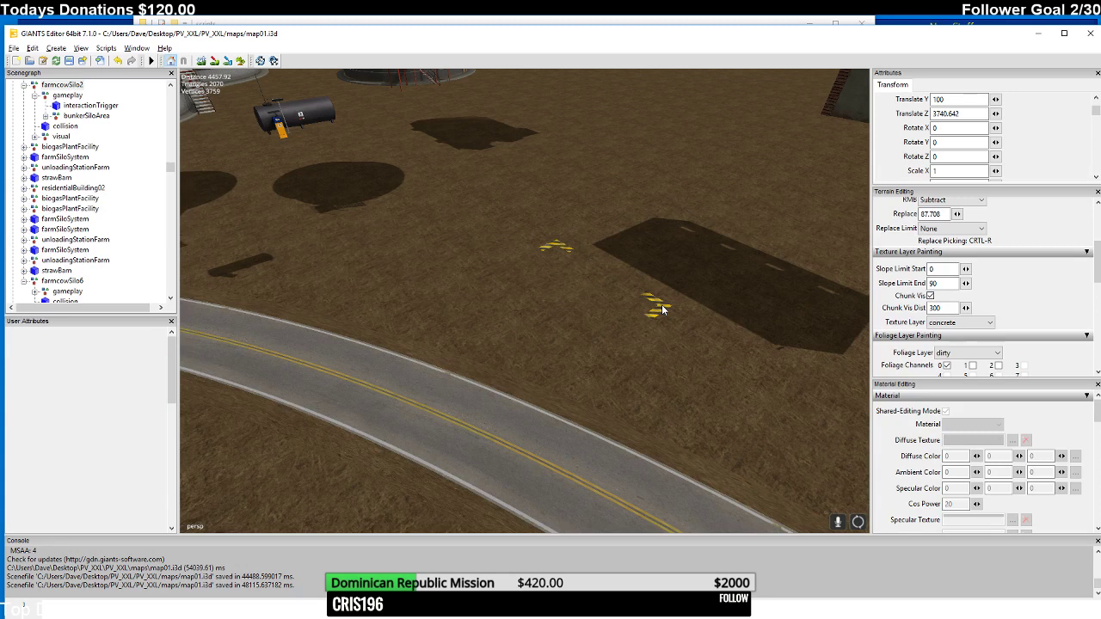
click(662, 310)
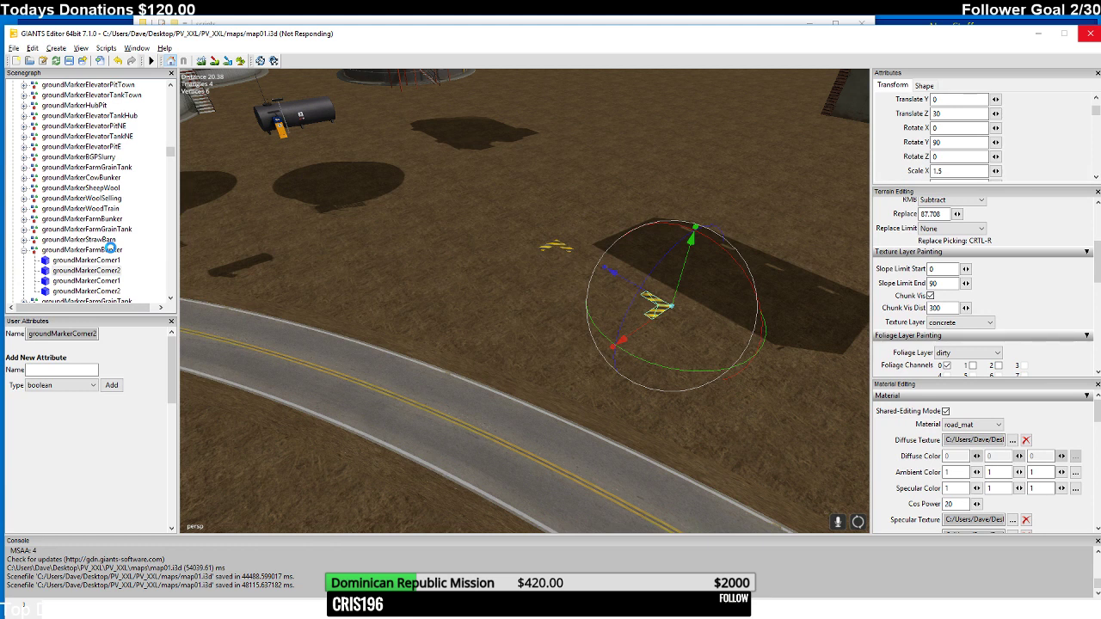
click(111, 250)
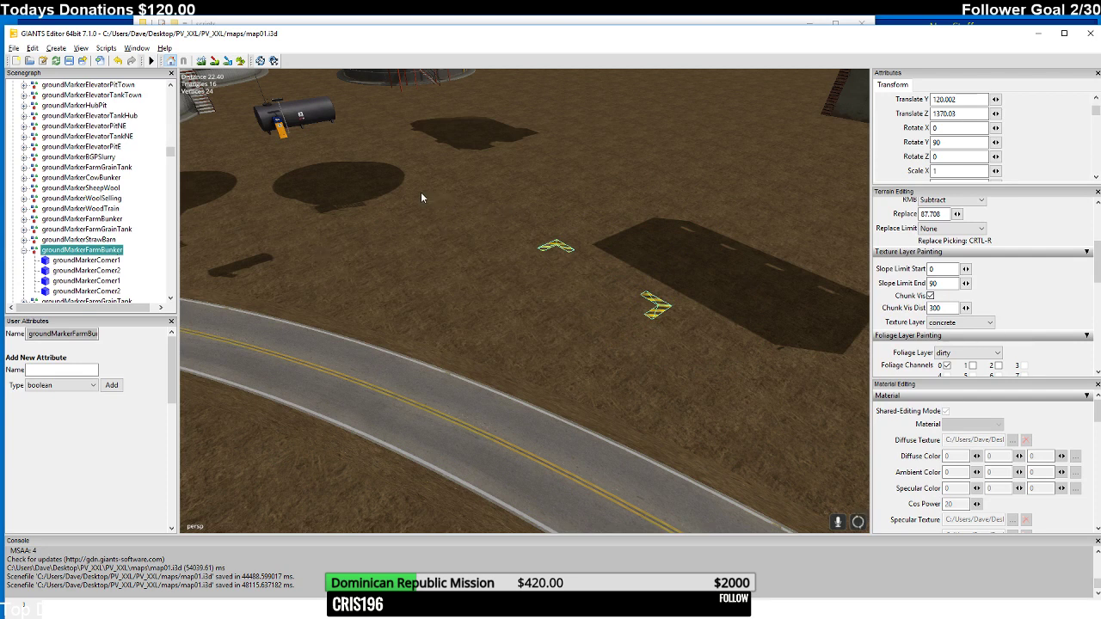
right_drag(417, 191, 436, 248)
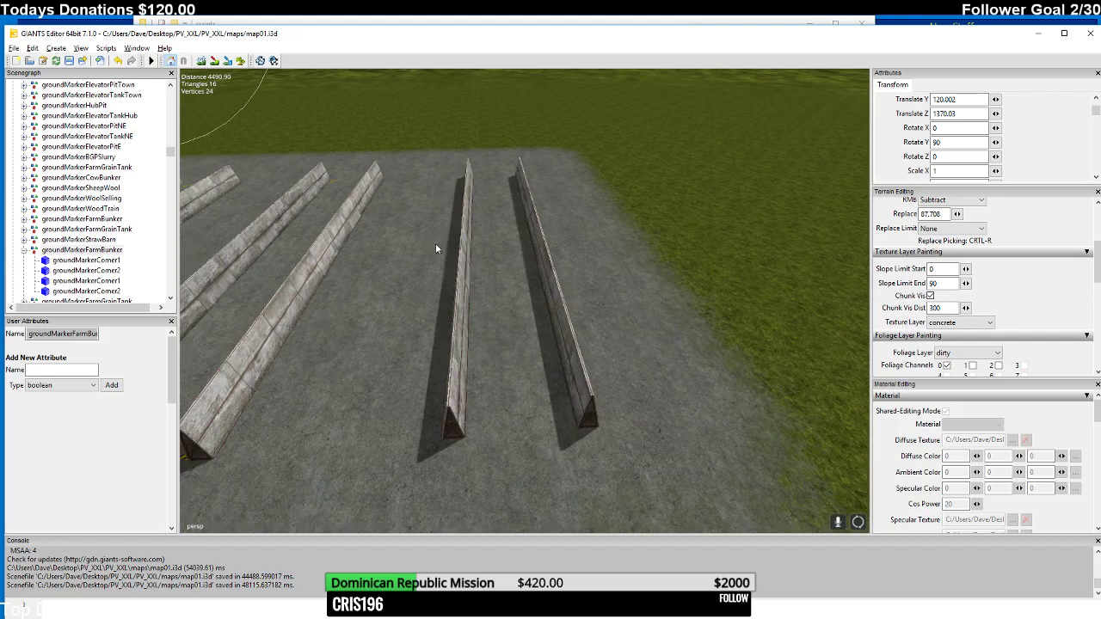
click(499, 318)
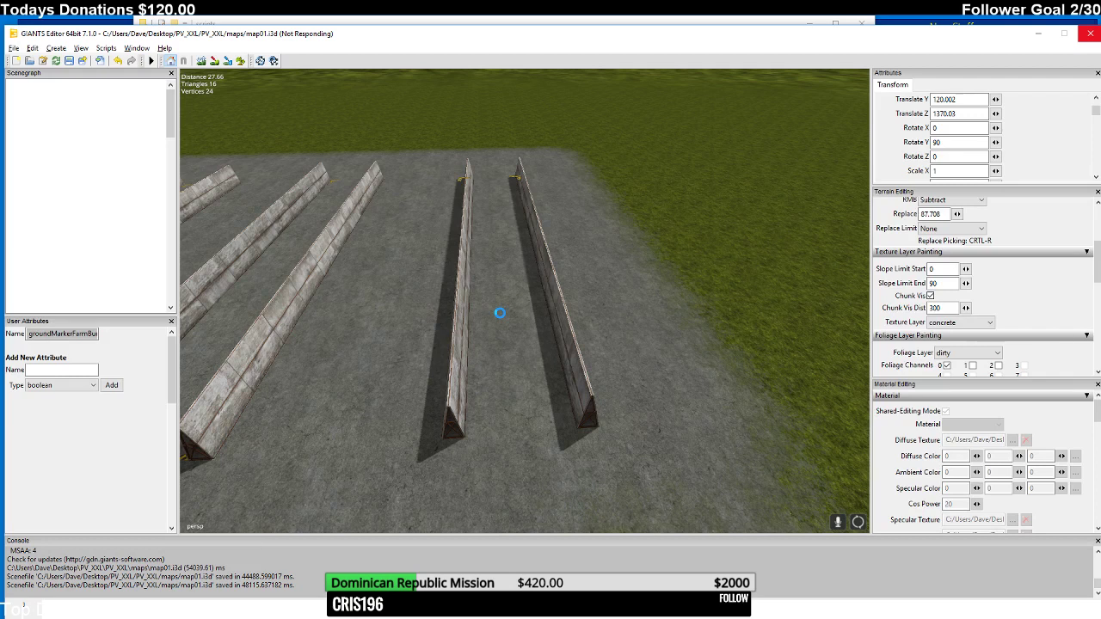
middle_drag(533, 283, 481, 269)
- Fit the moved ground markers between farmcowSilo2's walls at the silo ends, with Translate Y about 100.04 and Translate Z about 3740.675
mouse_move(505, 262)
mouse_down()
mouse_move(499, 398)
mouse_move(508, 366)
mouse_move(550, 339)
mouse_move(731, 135)
mouse_move(731, 144)
mouse_up()
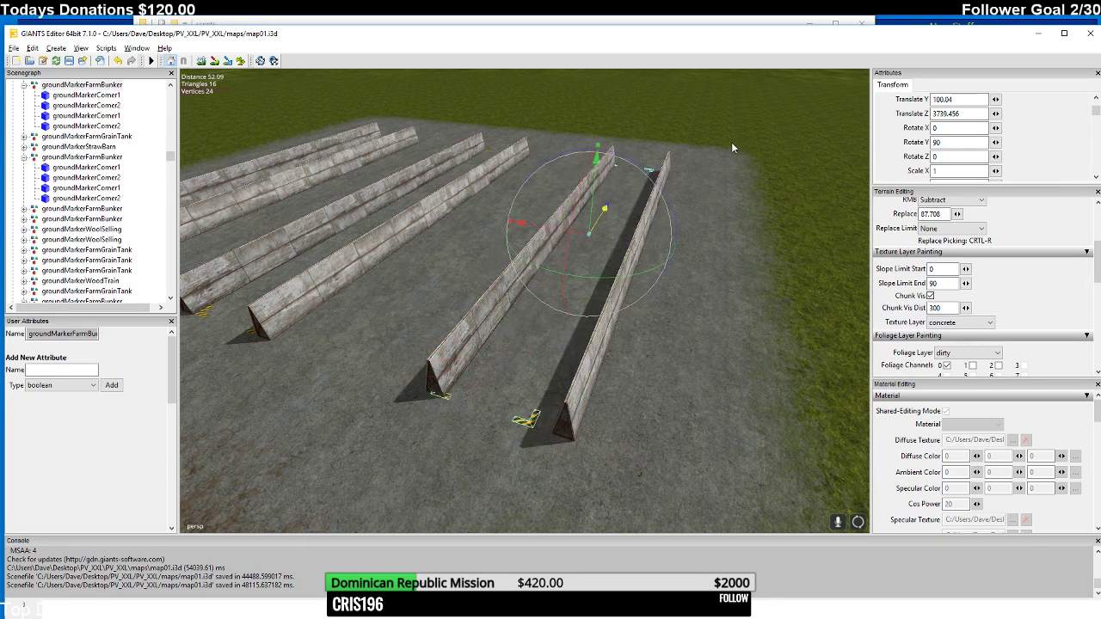
right_drag(731, 139, 593, 167)
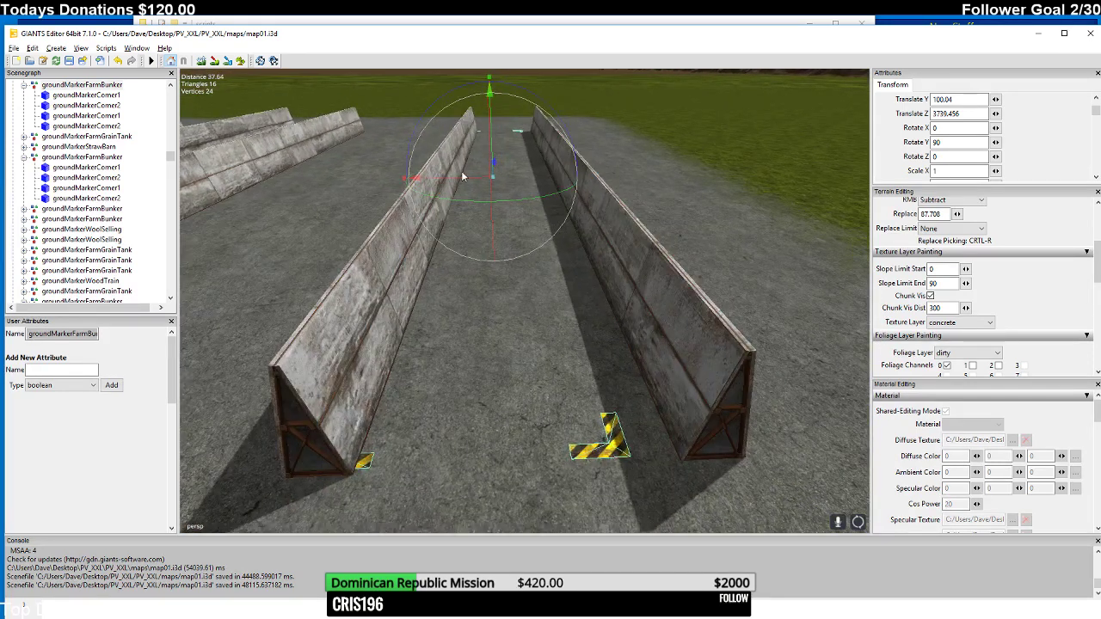
drag(465, 178, 476, 179)
right_drag(477, 180, 393, 209)
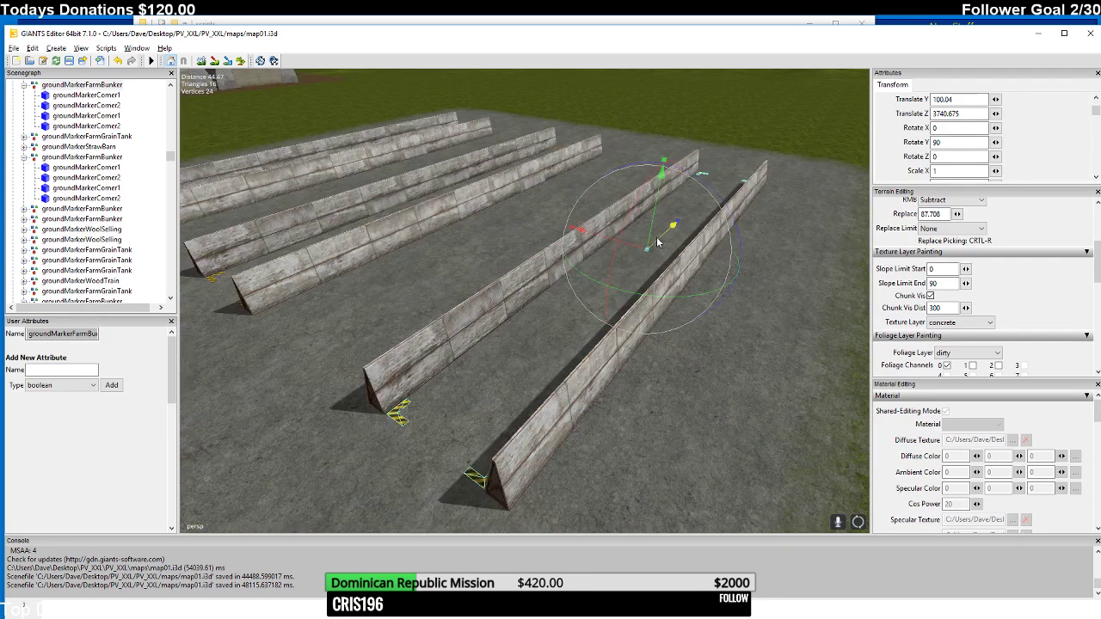
- Paint a roughDirt strip from the red barn's front door to the dirt road with a square brush of radius about 5.29
scroll(654, 258, down, 5)
right_drag(637, 305, 408, 198)
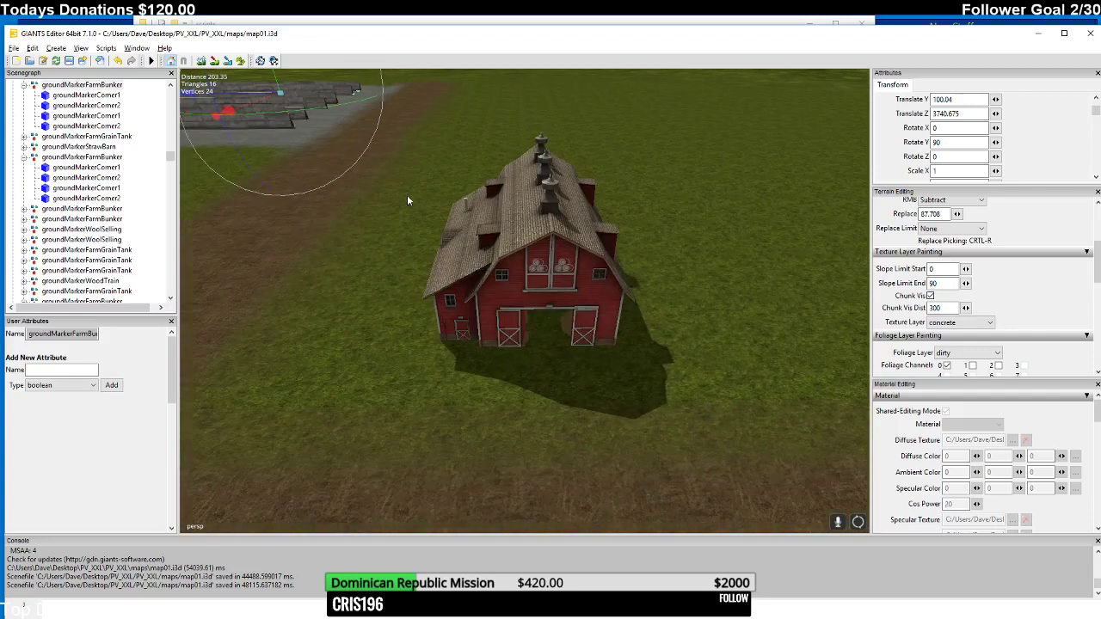
click(214, 62)
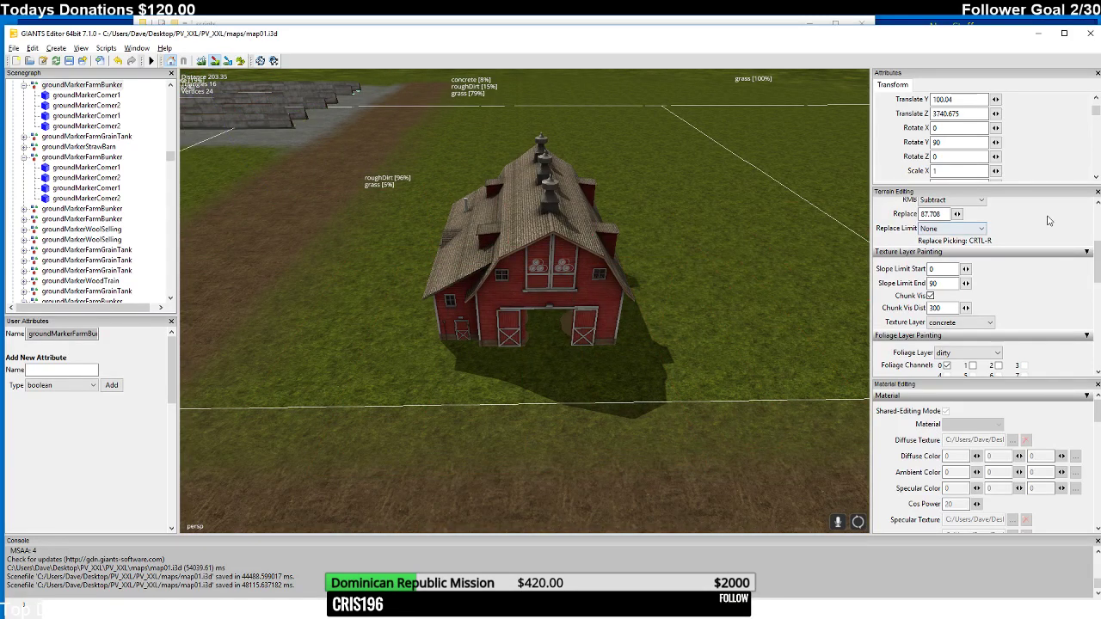
drag(1098, 262, 1097, 227)
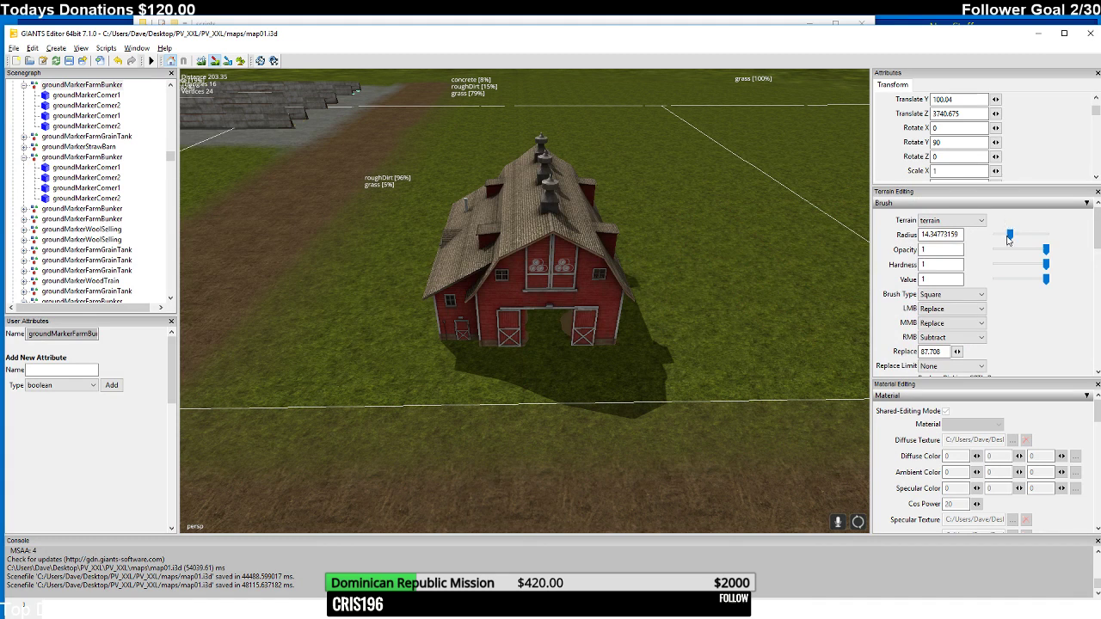
scroll(1003, 240, down, 1)
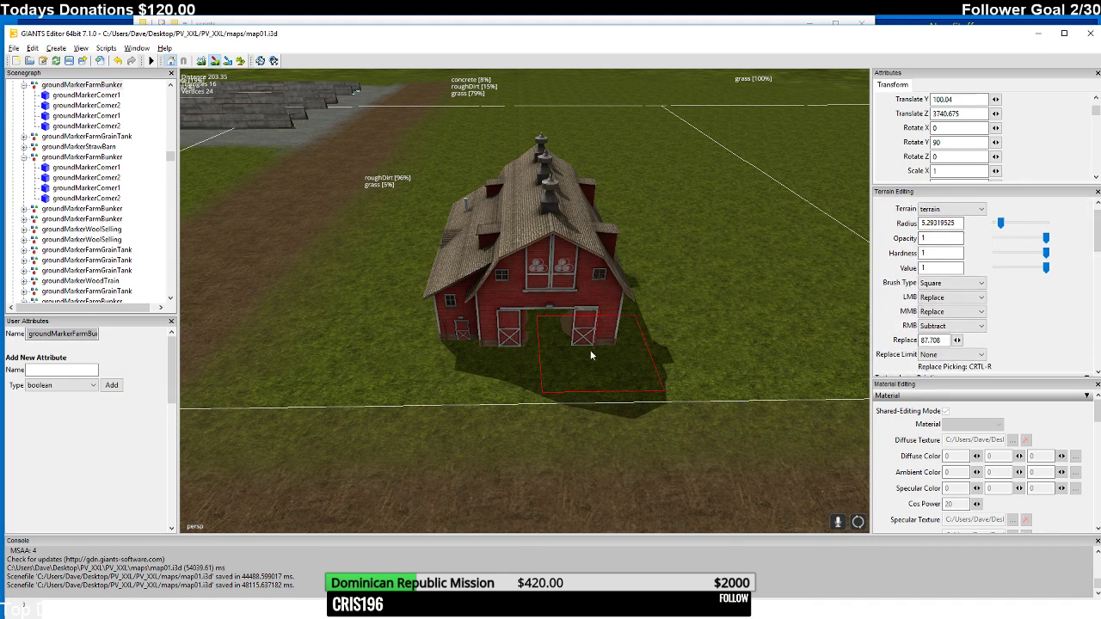
scroll(963, 327, down, 3)
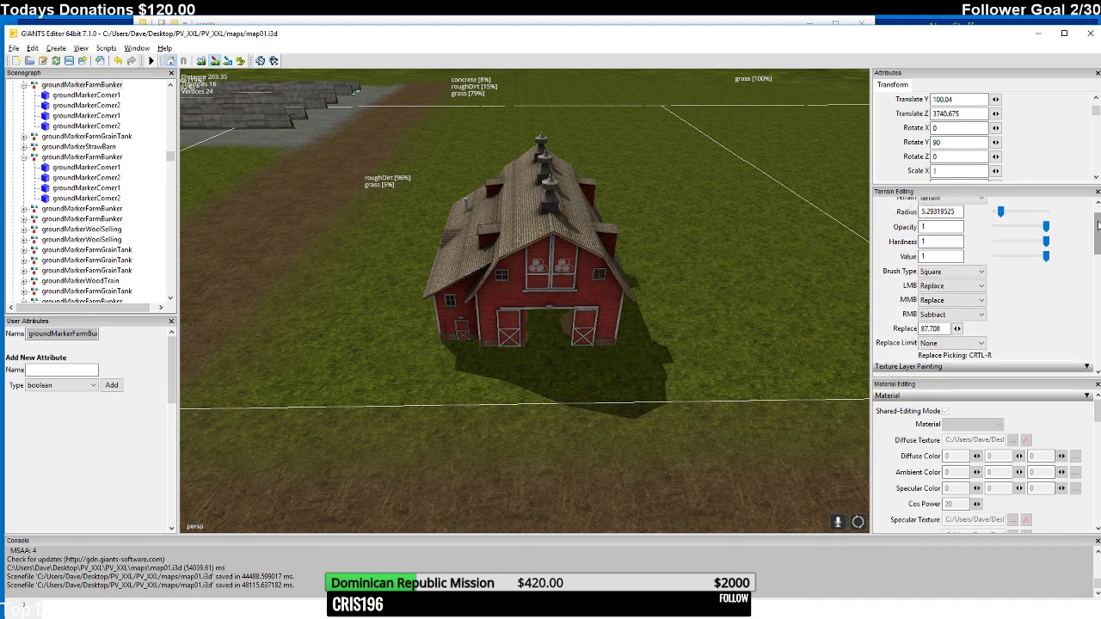
click(943, 348)
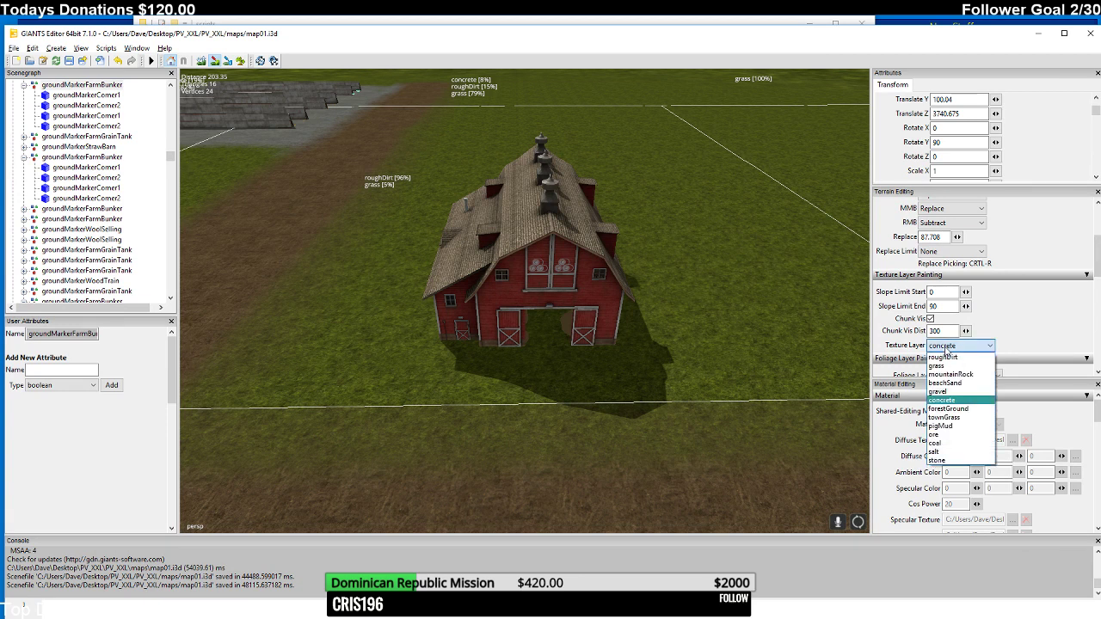
click(944, 355)
mouse_move(542, 373)
mouse_down()
mouse_move(531, 281)
mouse_move(535, 444)
mouse_up()
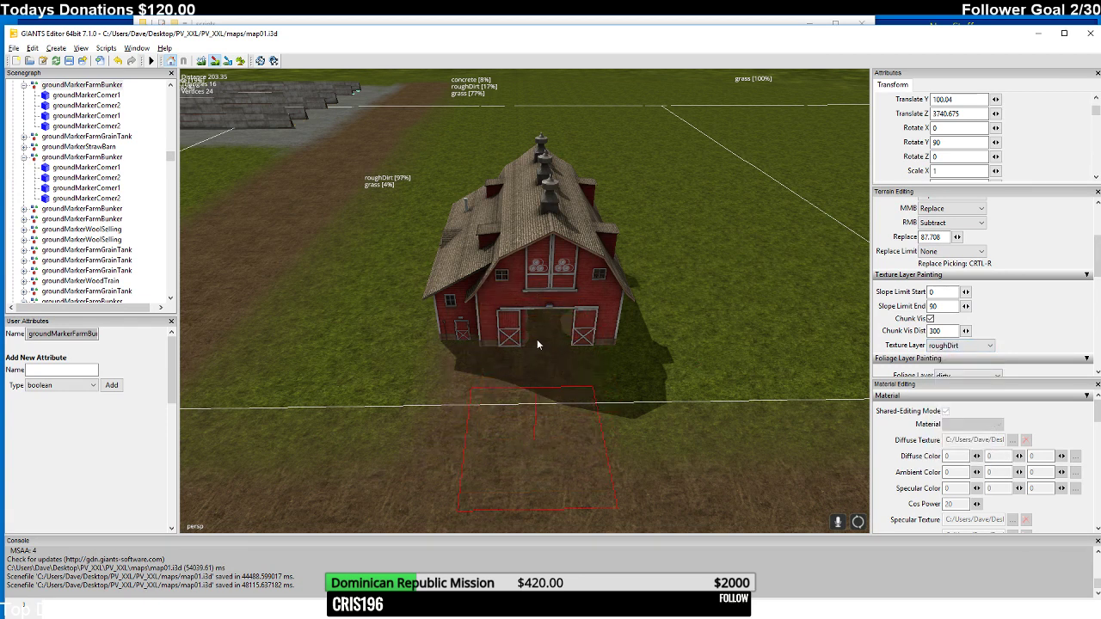
- Paint roughDirt outside the red barn's opposite door and link it to the dirt road on the silo pad side
mouse_move(533, 305)
right_down()
mouse_move(528, 279)
mouse_move(507, 278)
mouse_move(451, 289)
mouse_move(434, 313)
right_up()
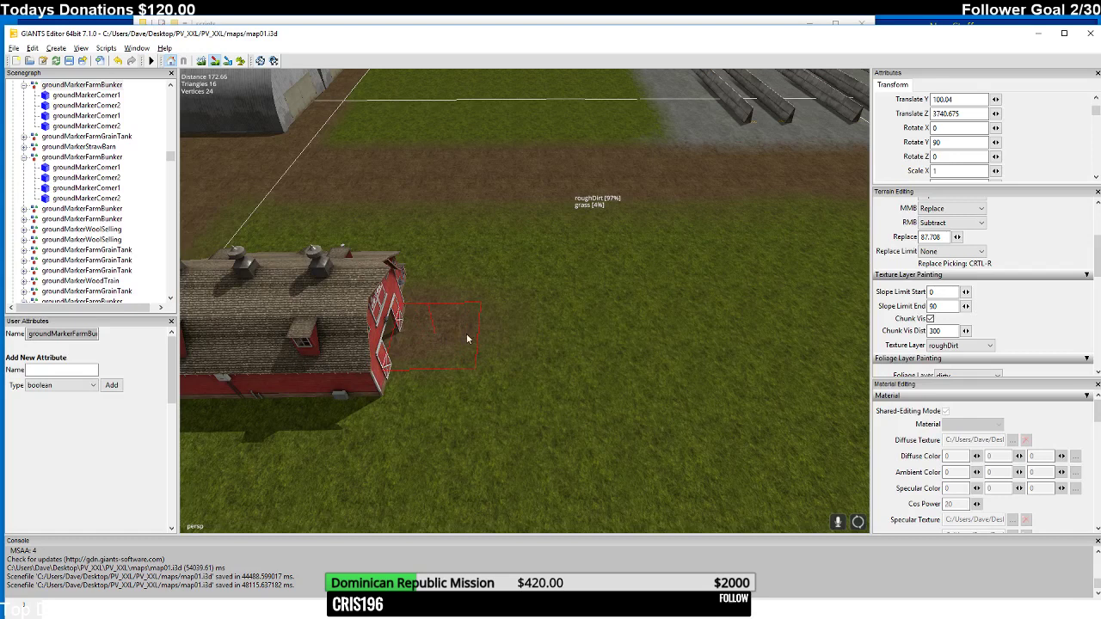
drag(507, 339, 524, 340)
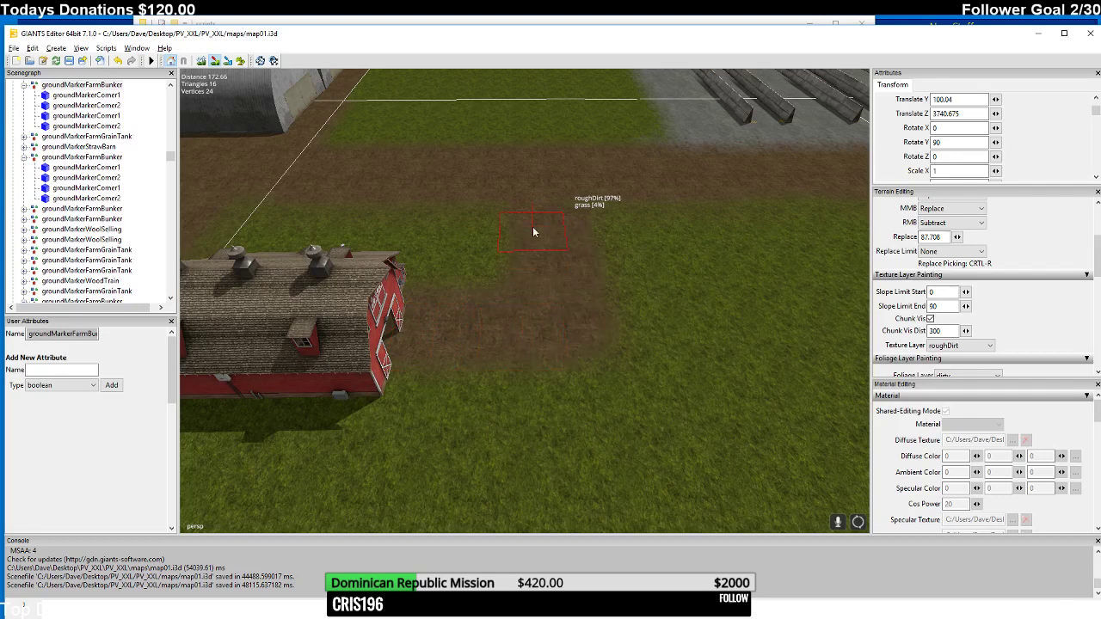
mouse_move(533, 222)
right_down()
mouse_move(540, 236)
mouse_move(434, 198)
right_up()
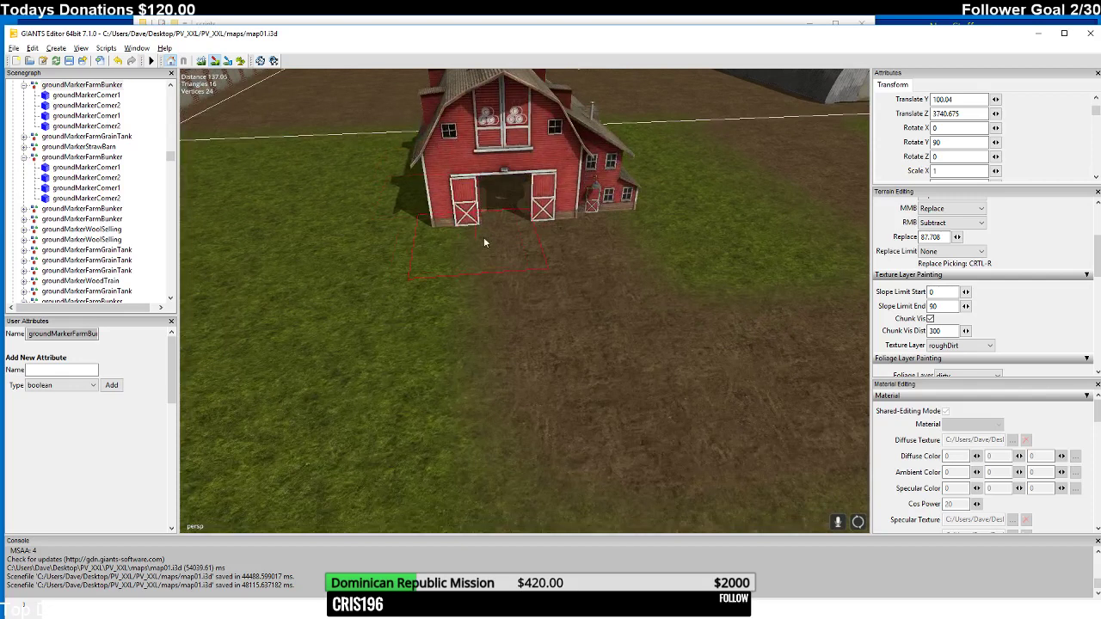
scroll(511, 363, down, 10)
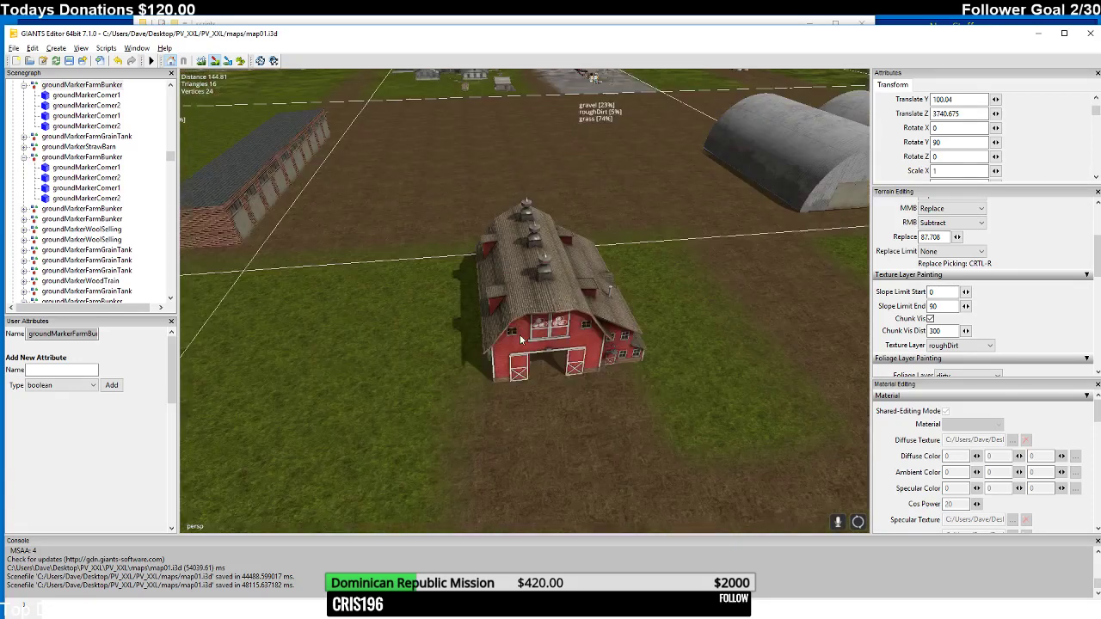
scroll(530, 311, up, 5)
scroll(533, 314, up, 2)
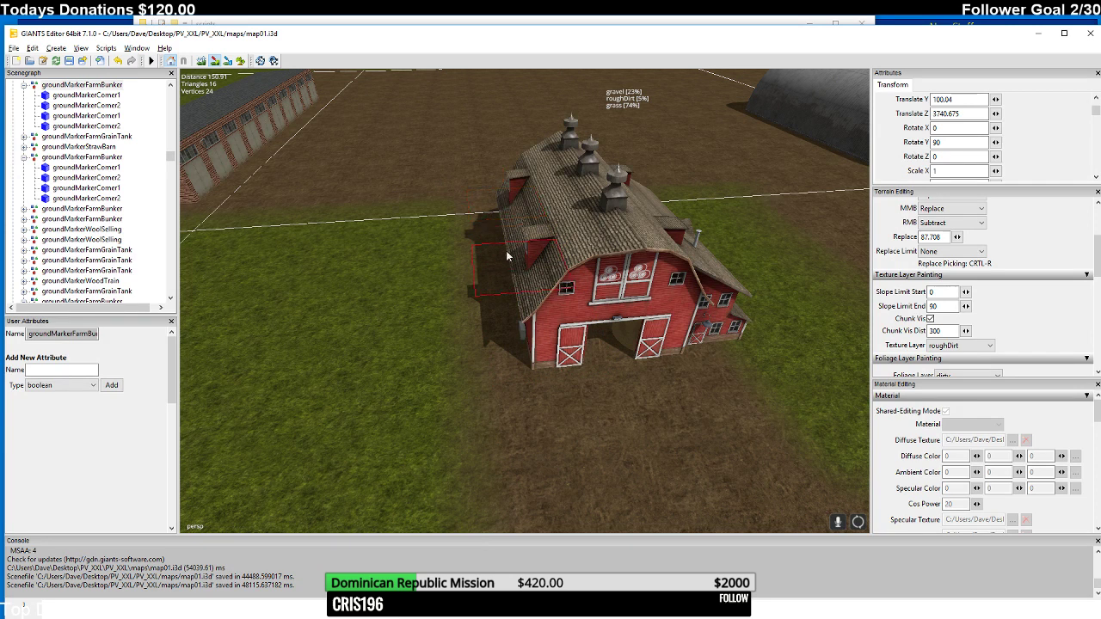
scroll(507, 249, down, 8)
scroll(481, 253, up, 4)
- Extend the silo pad across the grass beyond the bunker silo ends, painting concrete with a square brush of radius about 13.216
right_drag(474, 242, 241, 132)
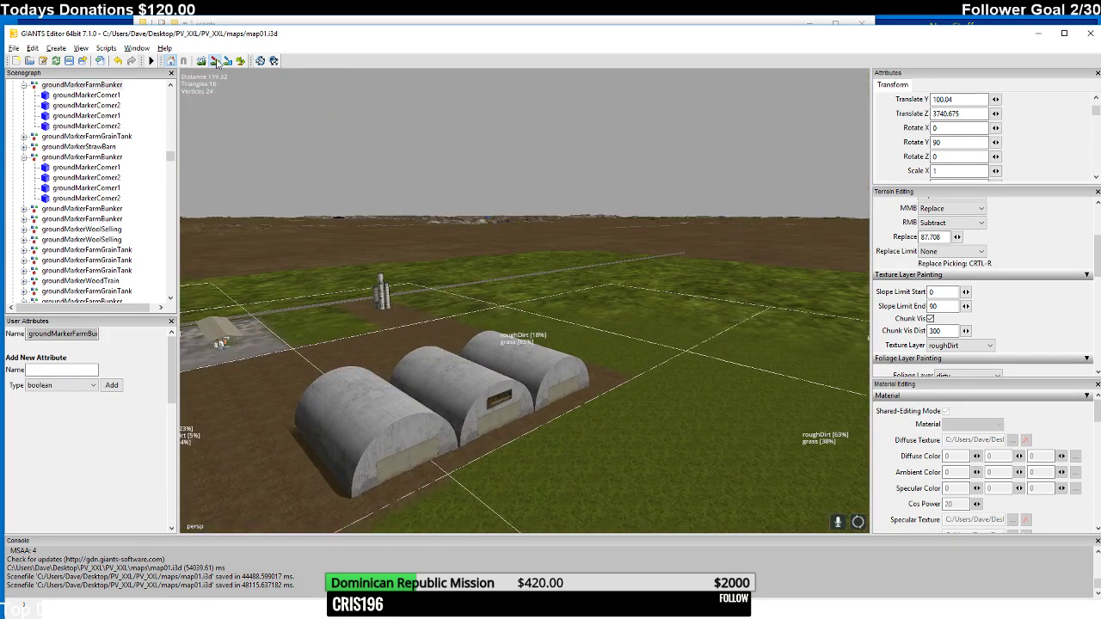
key(f)
right_drag(419, 194, 527, 286)
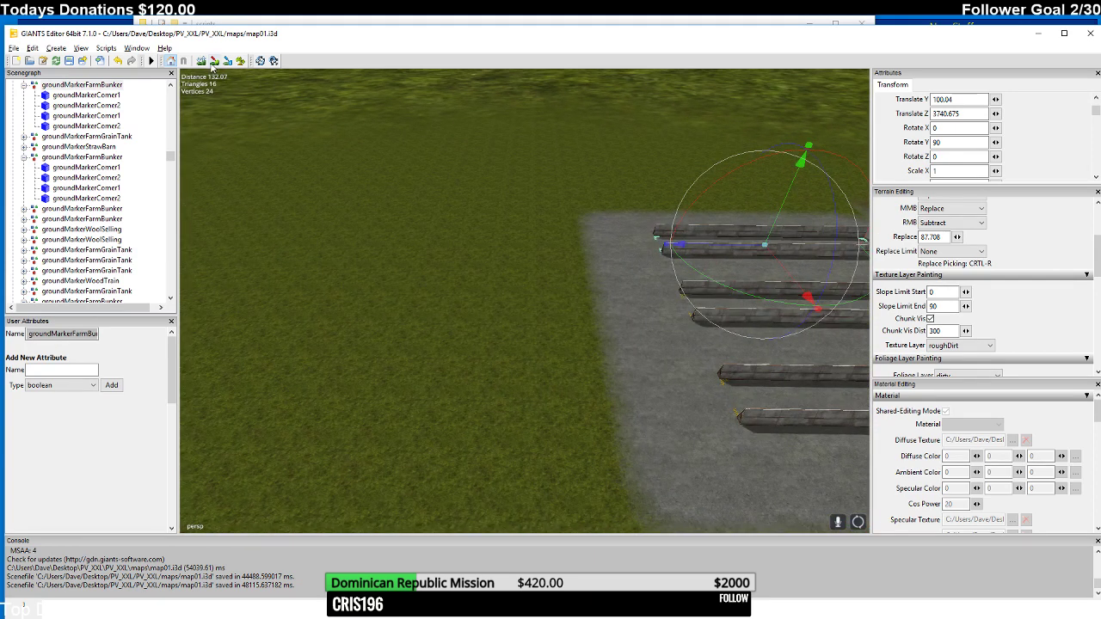
click(214, 61)
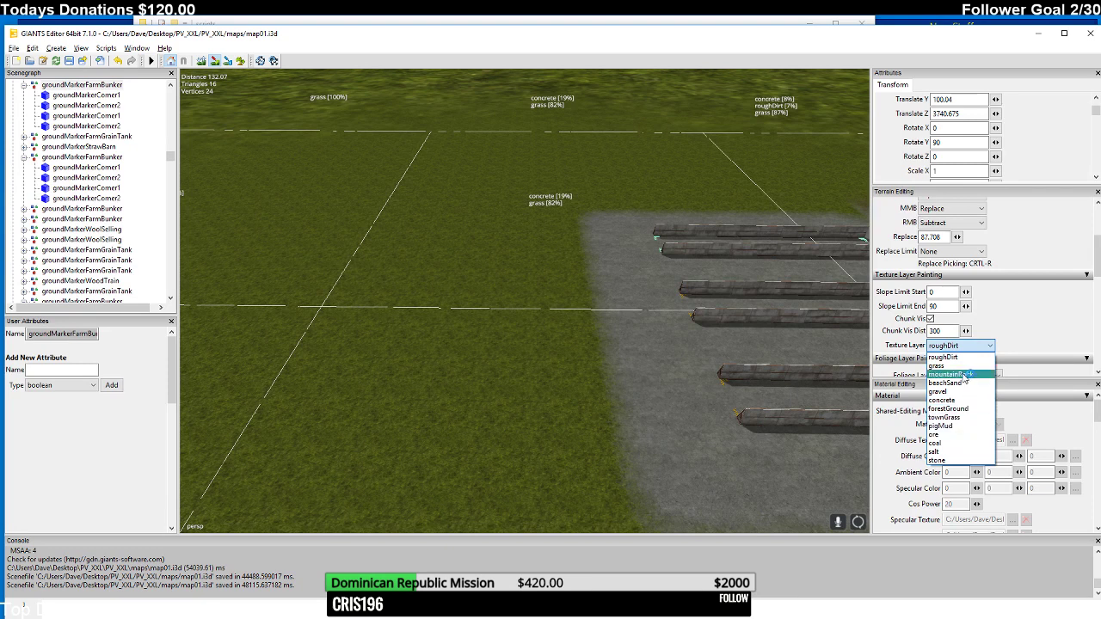
click(942, 400)
right_drag(774, 361, 852, 311)
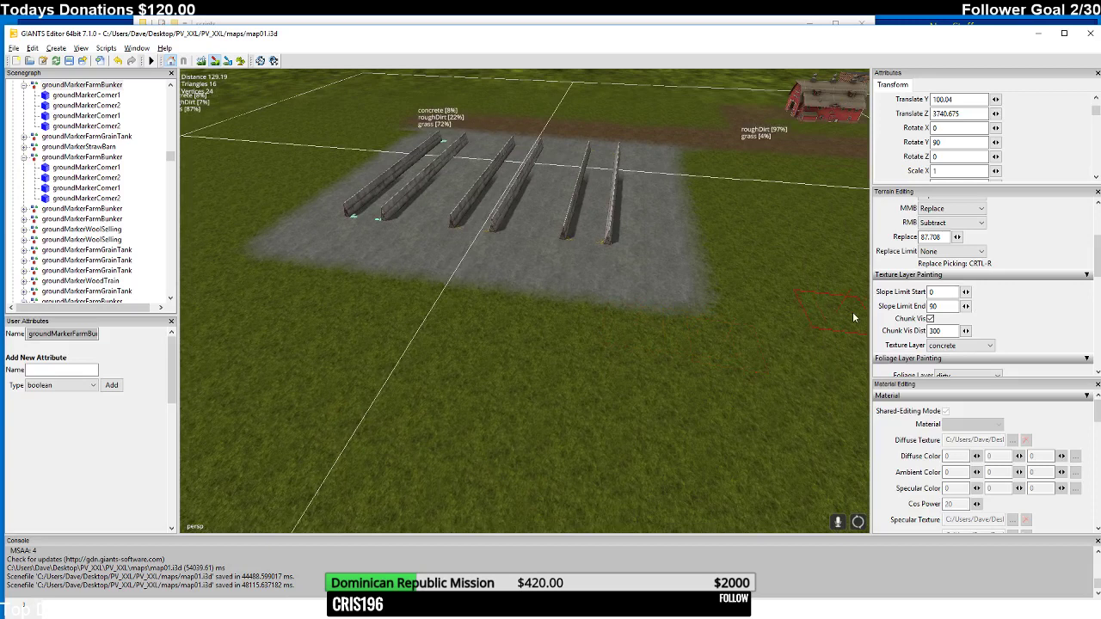
drag(1097, 256, 1097, 217)
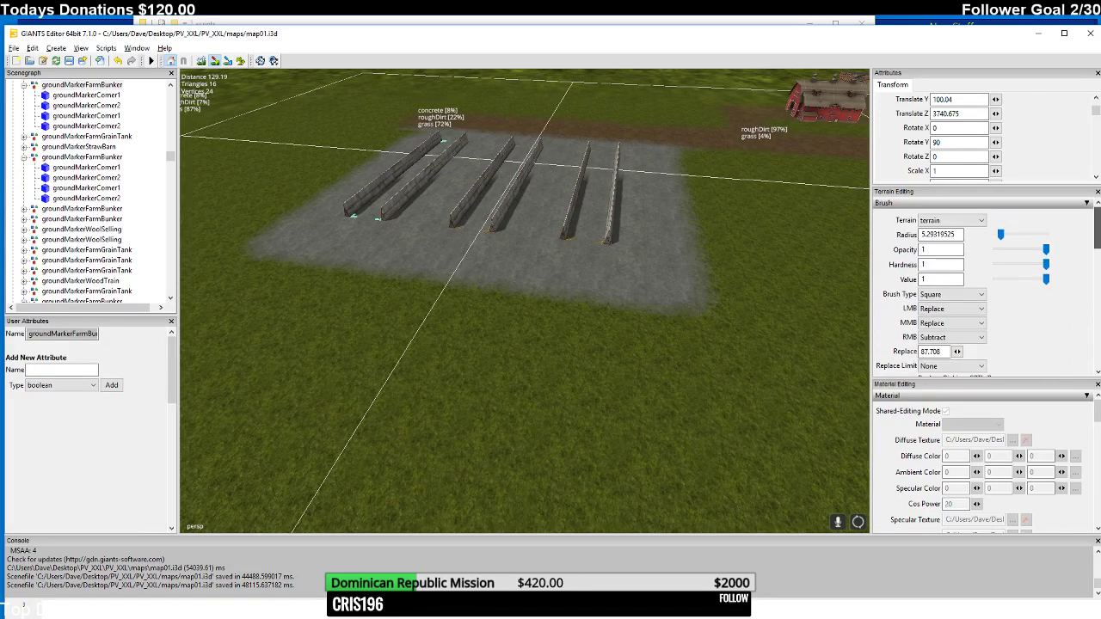
scroll(1038, 248, down, 1)
drag(1002, 223, 1011, 223)
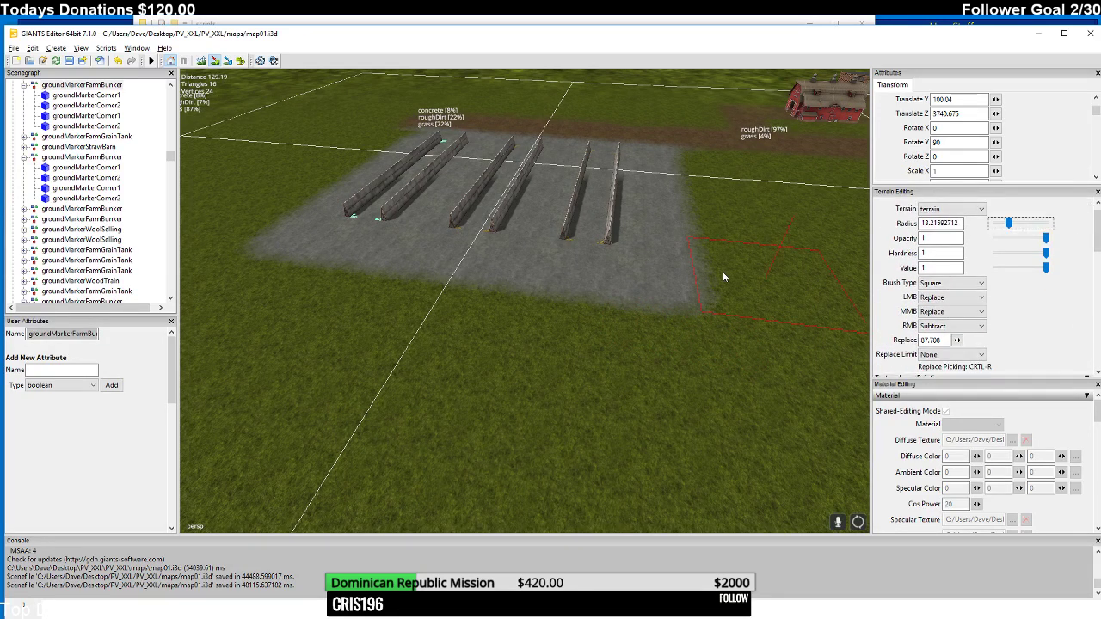
mouse_move(616, 311)
mouse_down()
mouse_move(611, 338)
mouse_move(636, 362)
mouse_move(640, 330)
mouse_up()
mouse_move(639, 330)
right_down()
mouse_move(686, 316)
mouse_move(682, 260)
right_up()
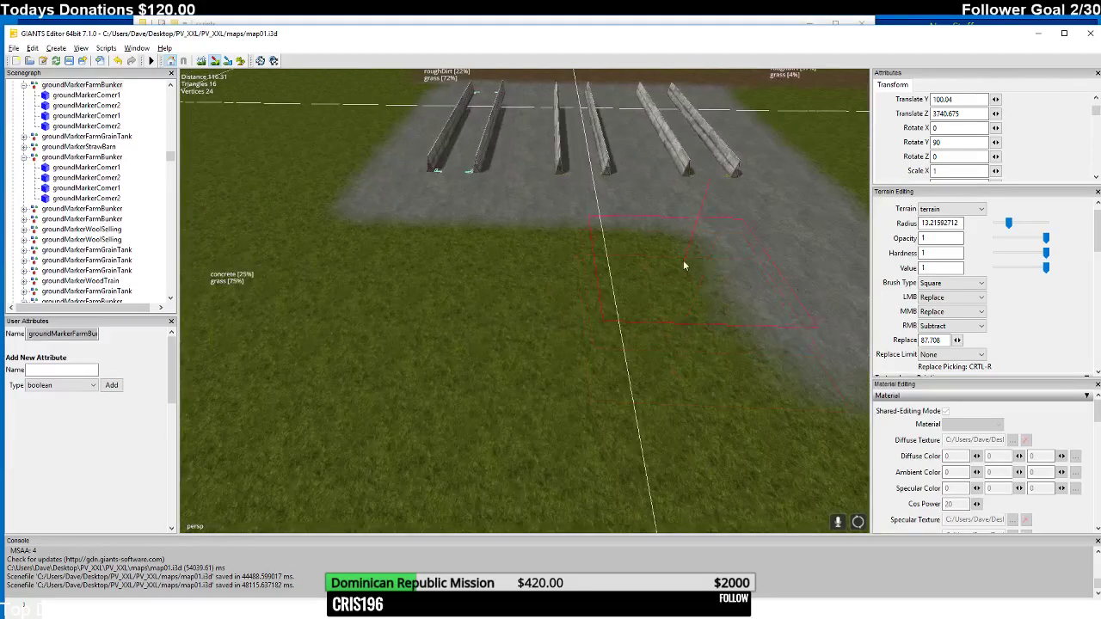
drag(583, 284, 421, 265)
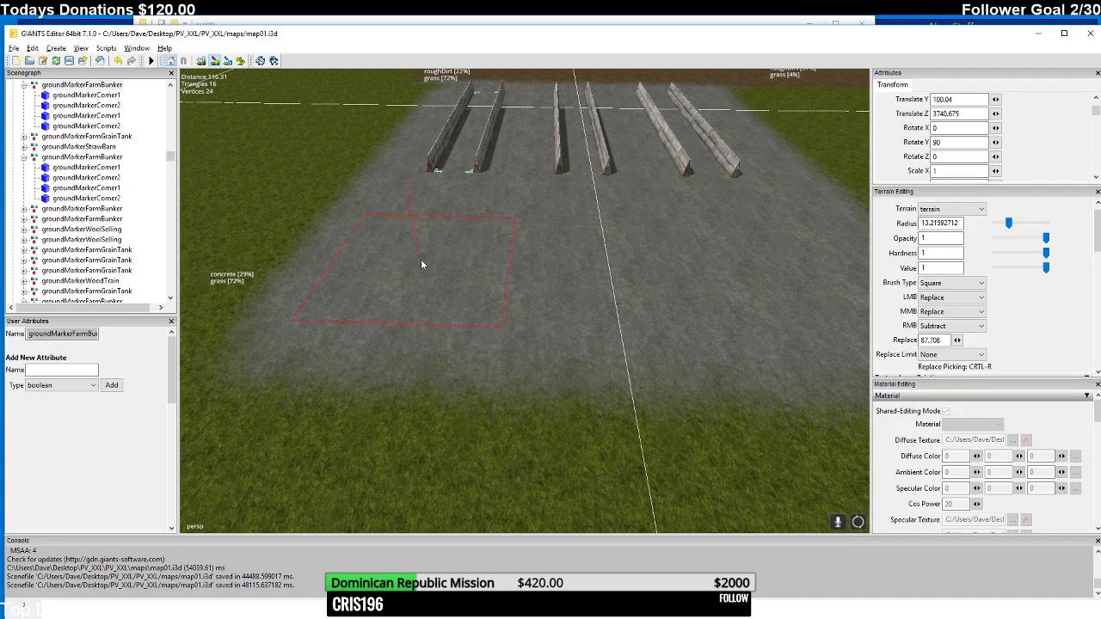
right_drag(406, 268, 521, 299)
scroll(521, 300, down, 5)
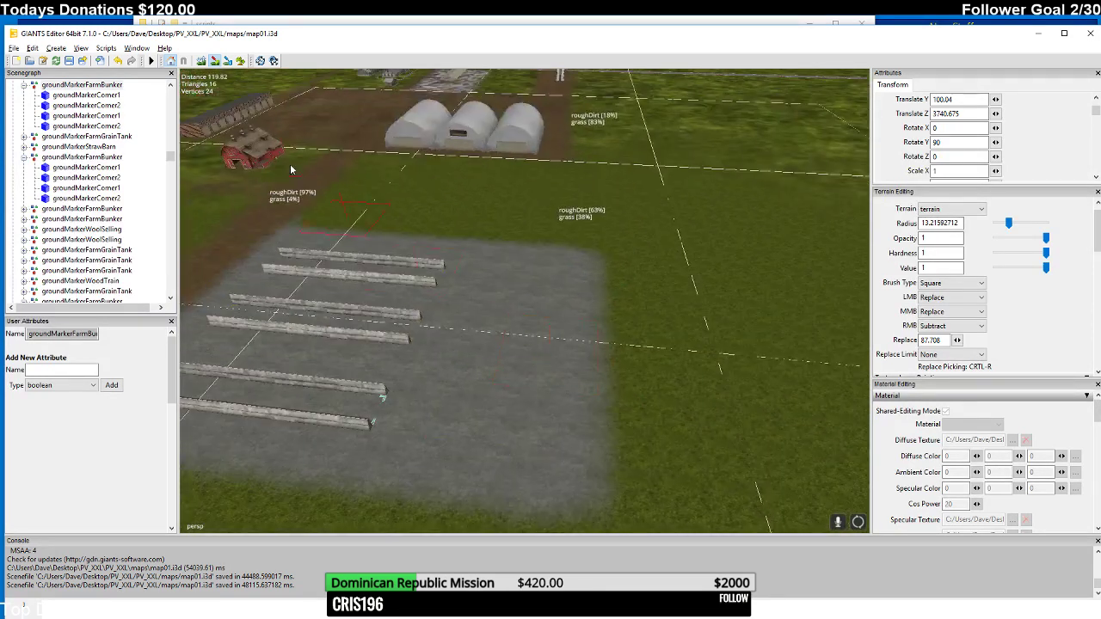
- Select farm3's biogasPlantFacility and set its Rotate Y to 0
scroll(278, 217, up, 5)
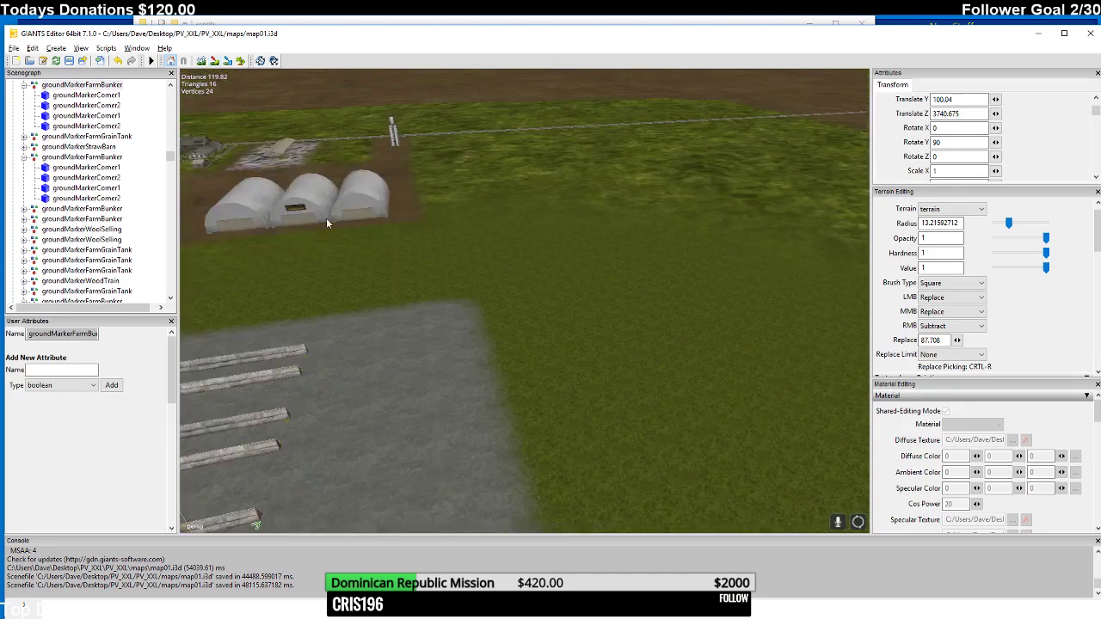
right_drag(326, 218, 548, 316)
right_drag(533, 368, 592, 267)
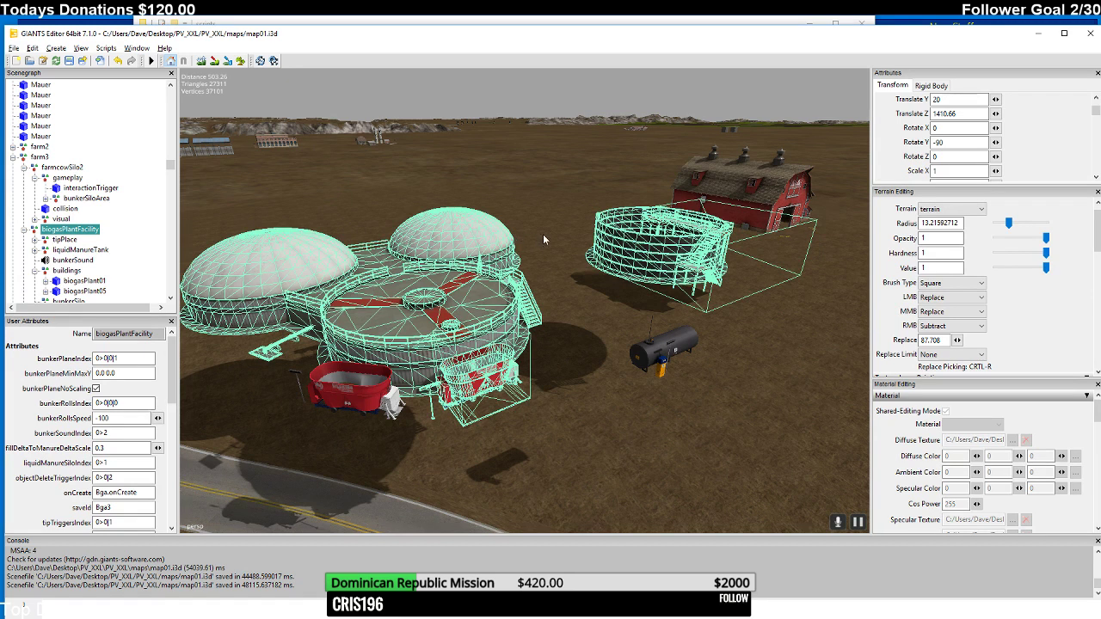
right_drag(555, 235, 663, 336)
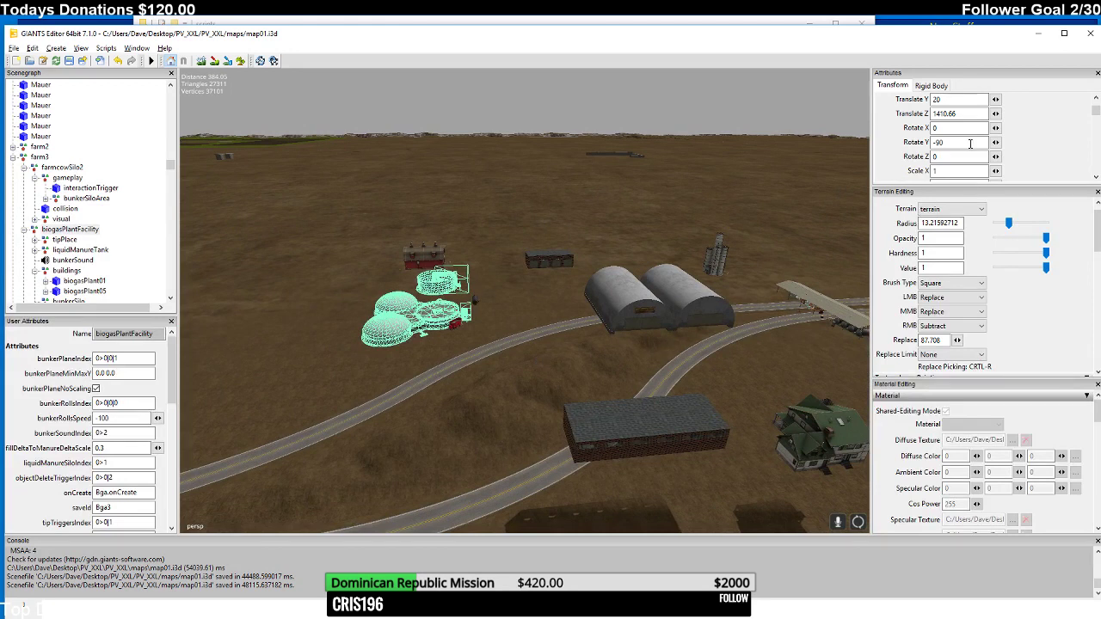
drag(970, 144, 894, 148)
text(0)
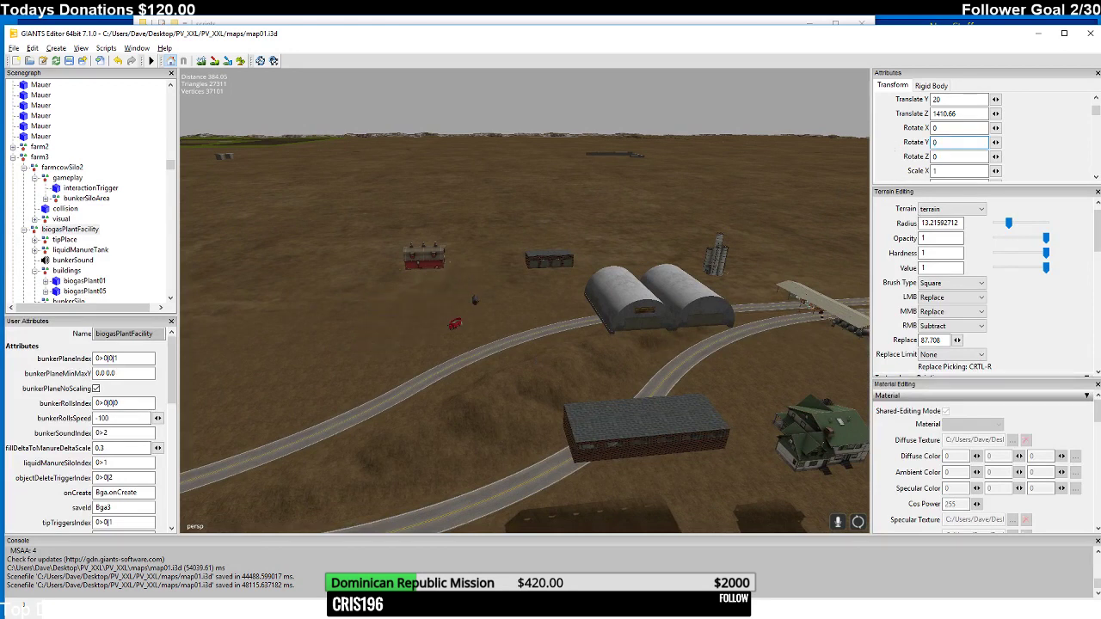
text(f)
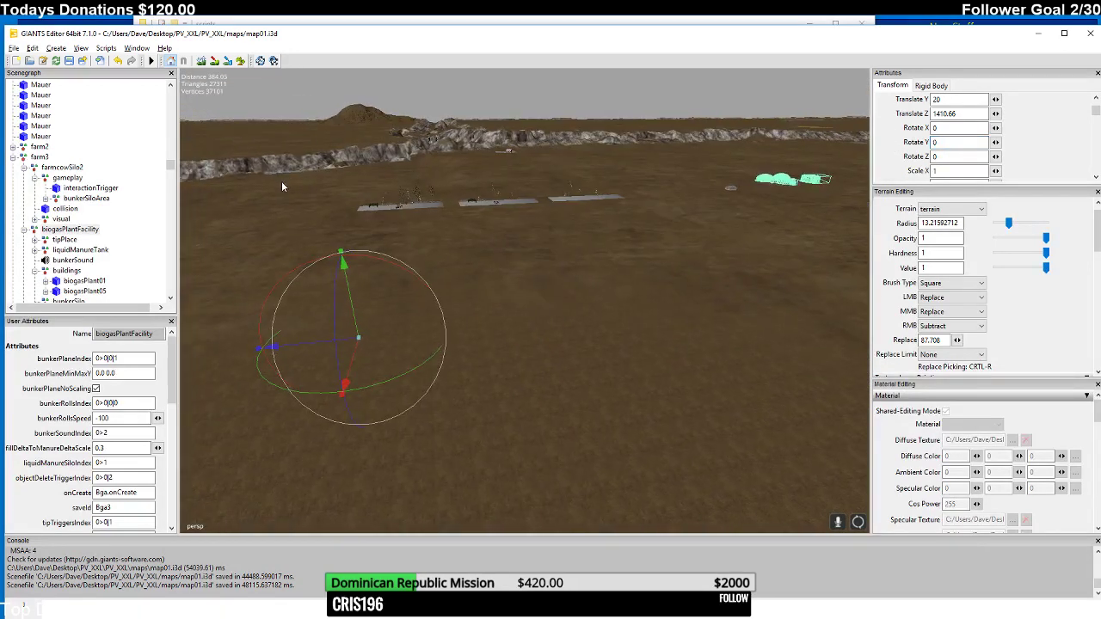
- Set the biogas plant facility's Rotate Y to 180
drag(940, 141, 903, 148)
text(180)
right_drag(851, 172, 342, 315)
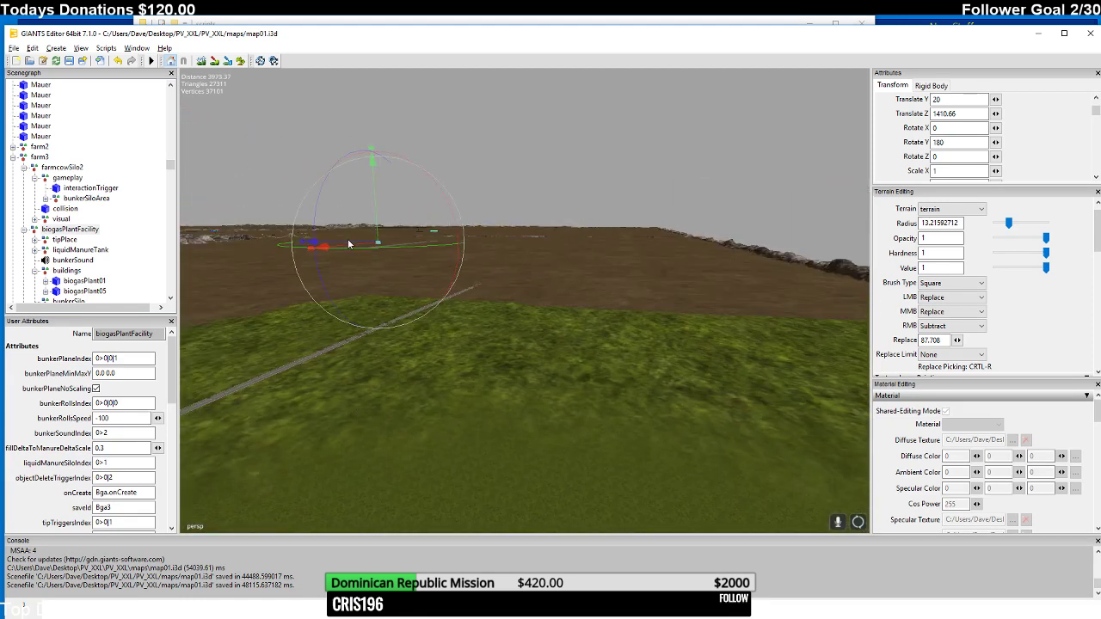
- Move the biogas plant across the map to the cow farm's grass, at Translate Z about 3003
drag(349, 250, 209, 303)
right_drag(209, 303, 268, 266)
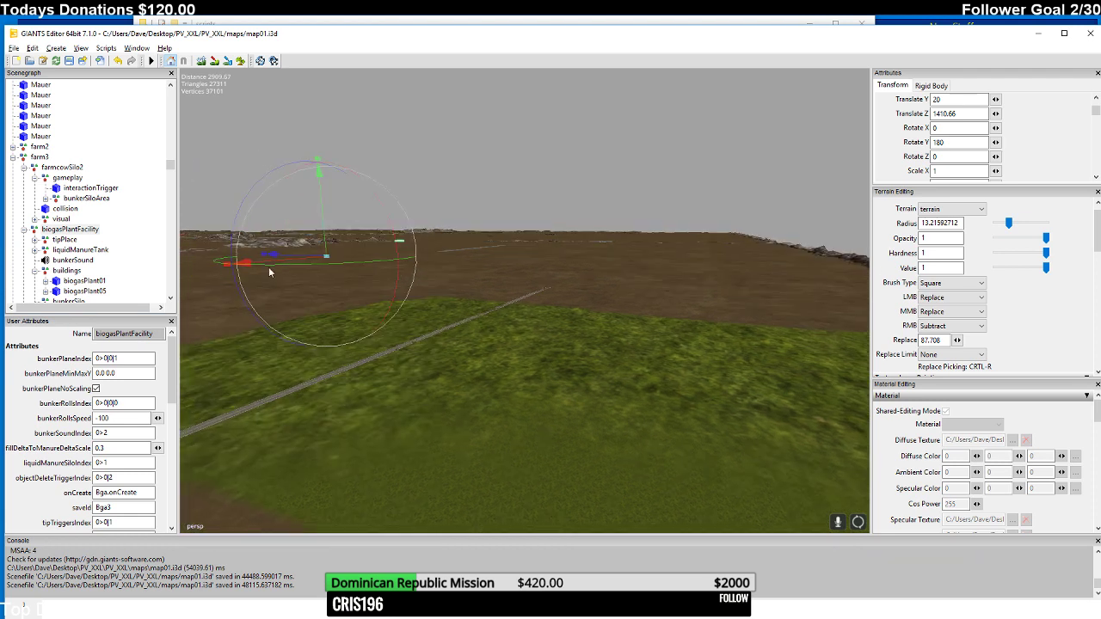
drag(288, 258, 580, 324)
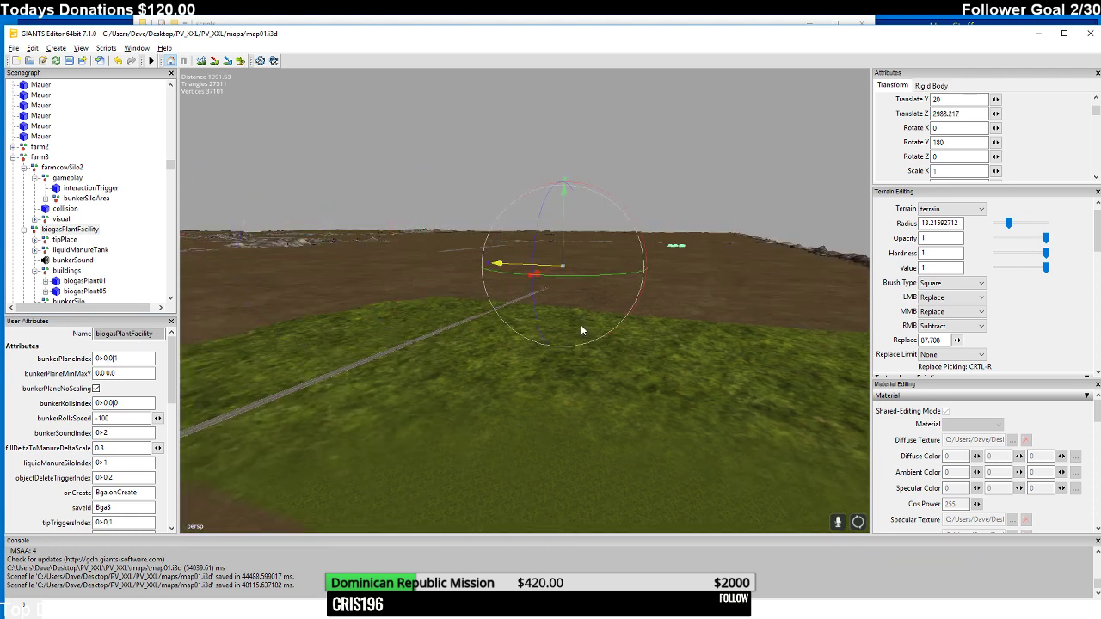
right_drag(581, 325, 516, 357)
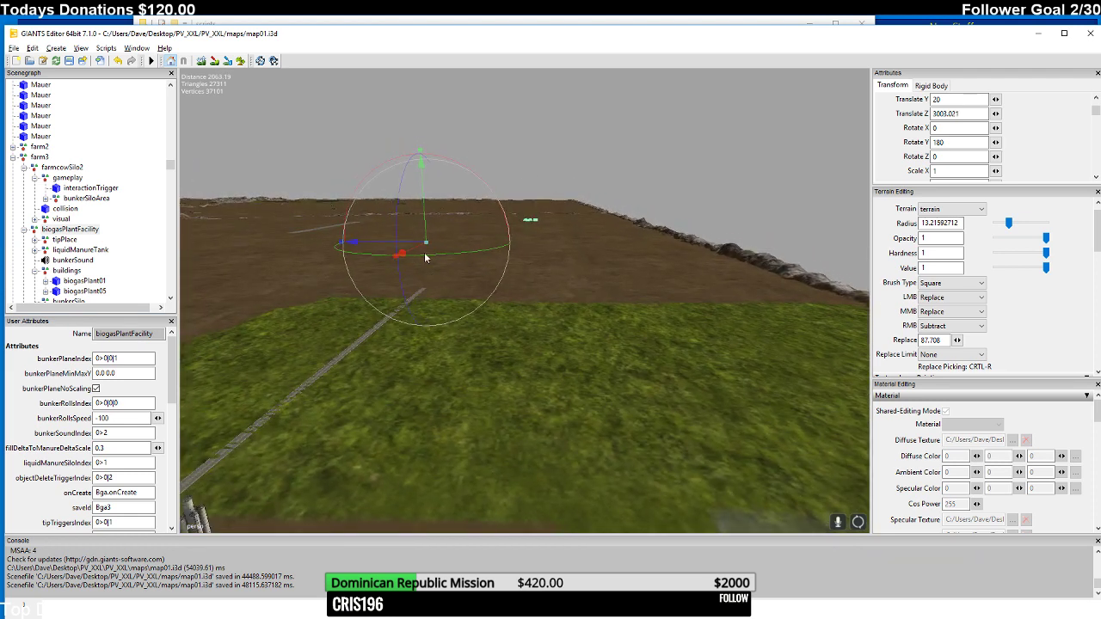
scroll(425, 257, up, 10)
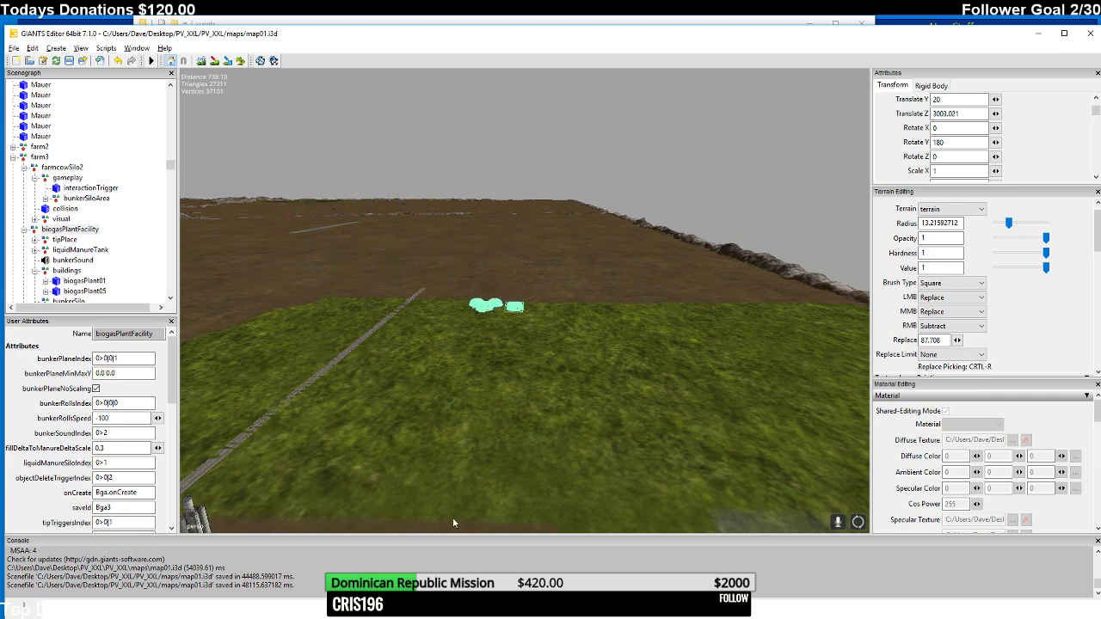
right_drag(452, 517, 473, 294)
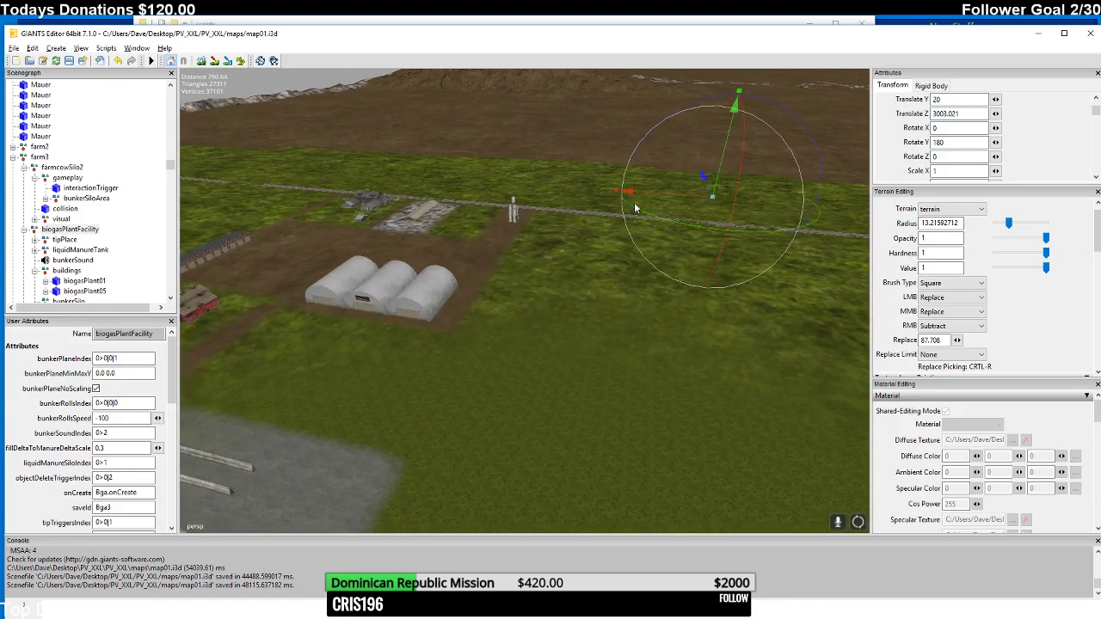
right_drag(649, 197, 677, 261)
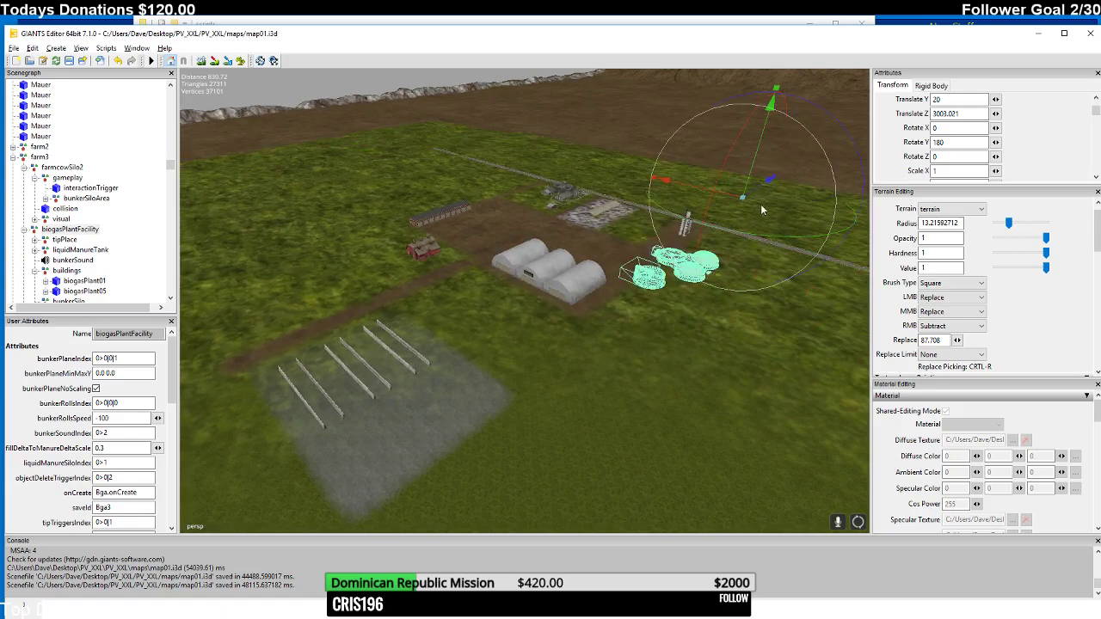
- Position the biogas plant at the end of the bunker silo pad, at Translate Z about 3203.158, and lower it close to the ground
drag(759, 199, 654, 266)
right_drag(653, 265, 612, 210)
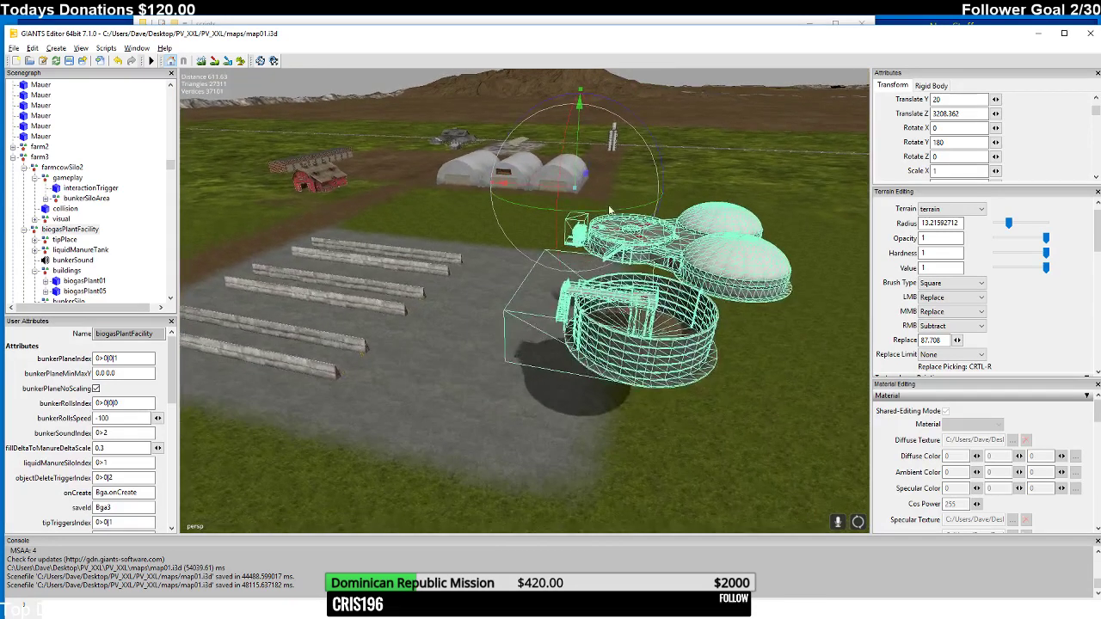
drag(577, 171, 582, 183)
middle_drag(577, 210, 550, 225)
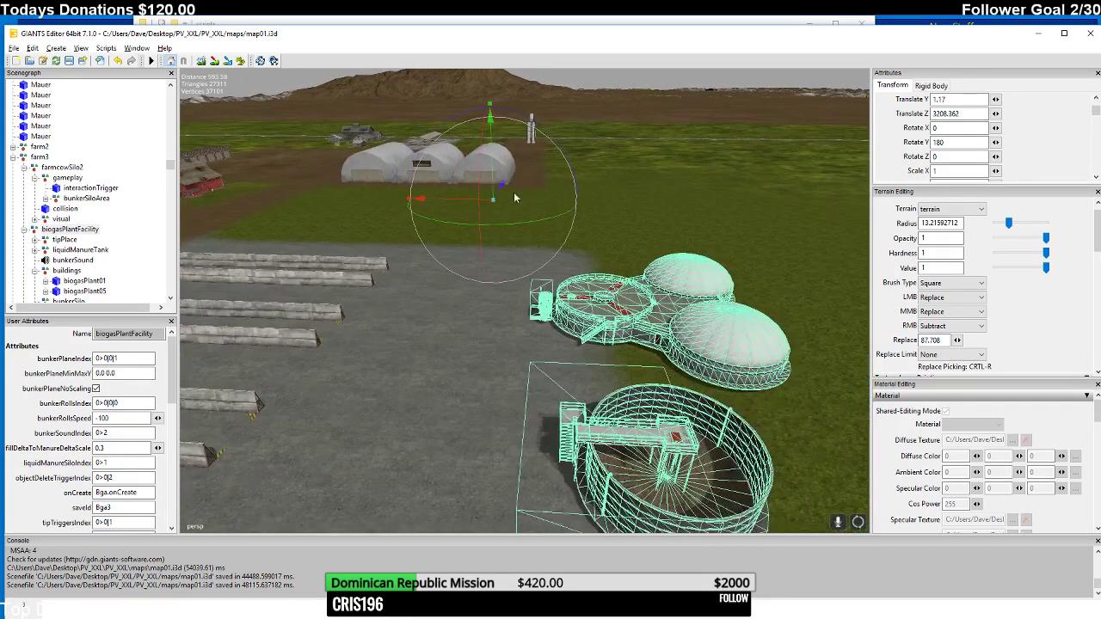
drag(500, 199, 500, 195)
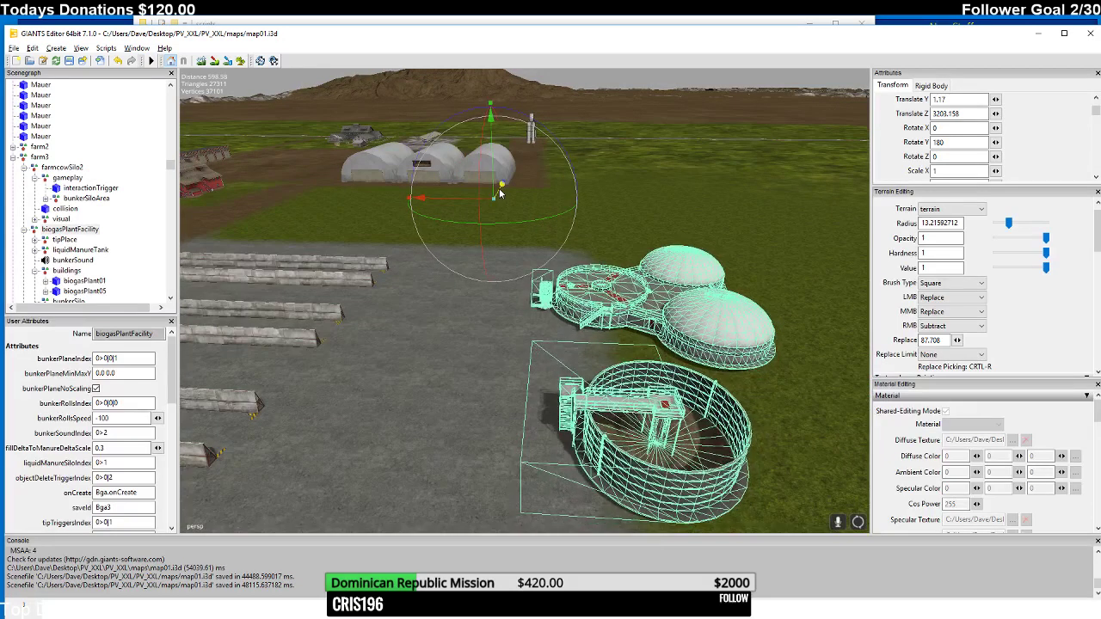
middle_drag(500, 193, 633, 169)
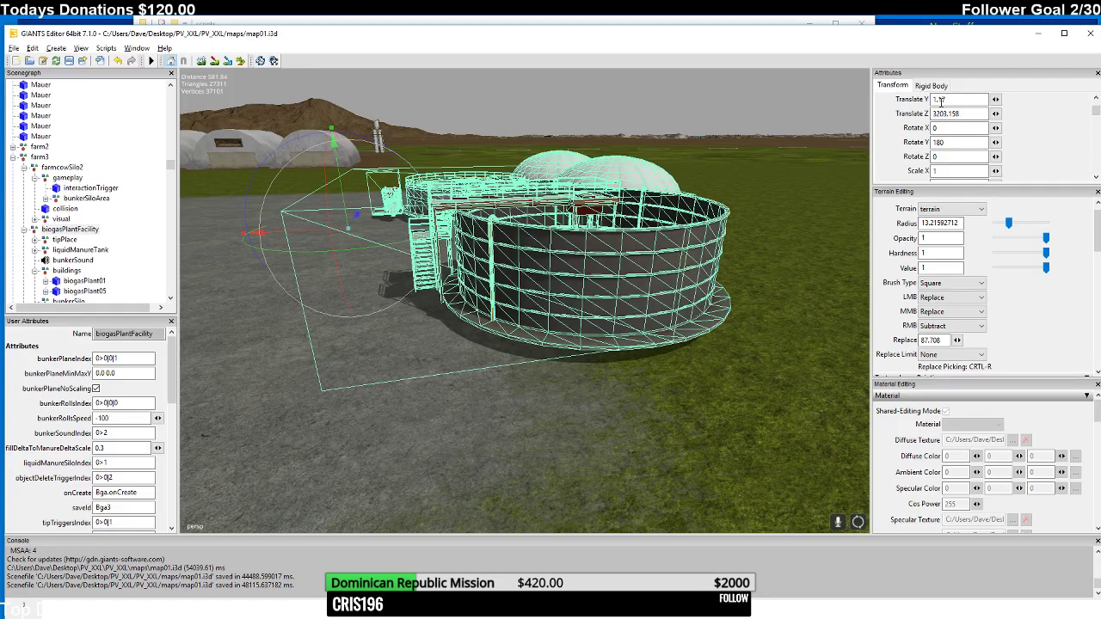
- Set the biogas plant's Translate Y to 0
drag(954, 97, 904, 103)
text(0)
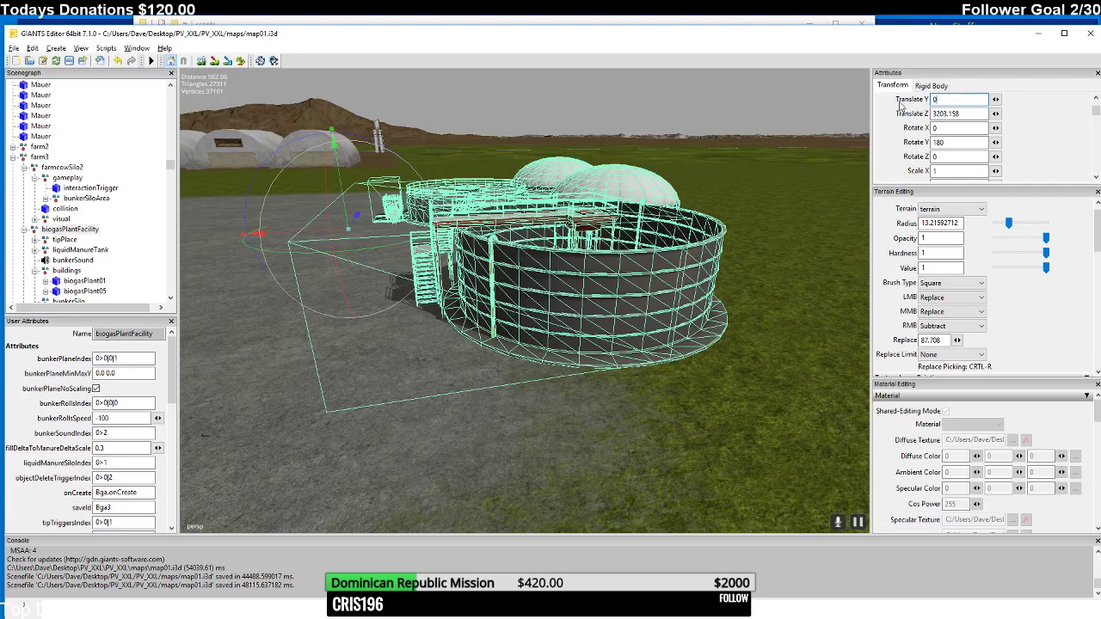
middle_drag(593, 240, 568, 275)
scroll(568, 278, down, 3)
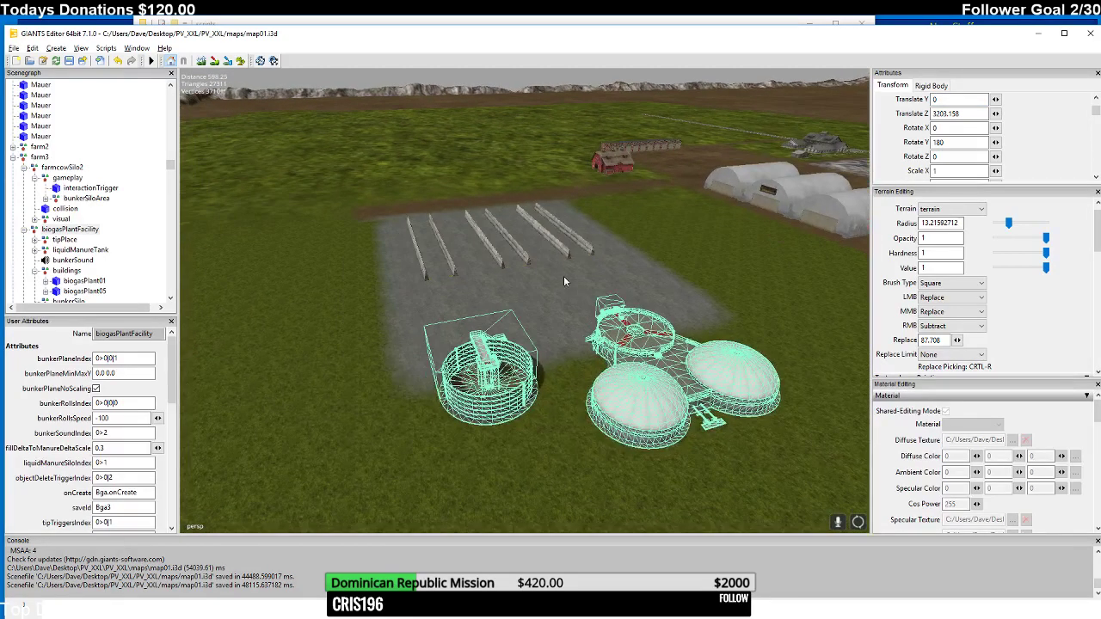
- Paint concrete under and around the biogas plant's tank and domes with a square brush of radius about 13.216
click(214, 62)
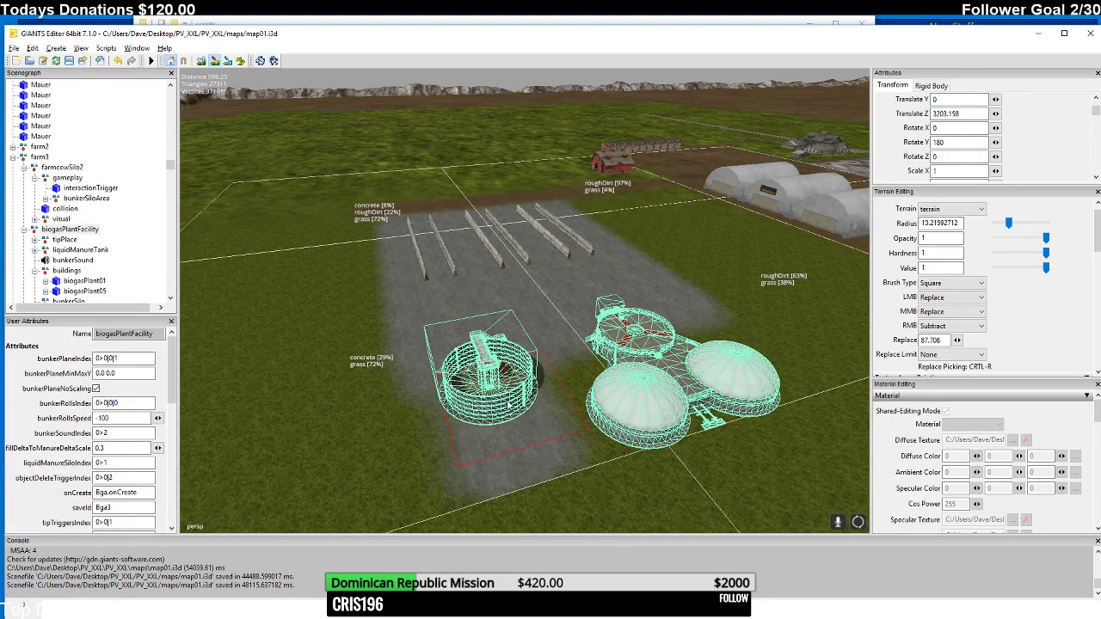
mouse_move(494, 425)
mouse_down()
mouse_move(602, 421)
mouse_move(681, 375)
mouse_up()
right_drag(681, 375, 612, 355)
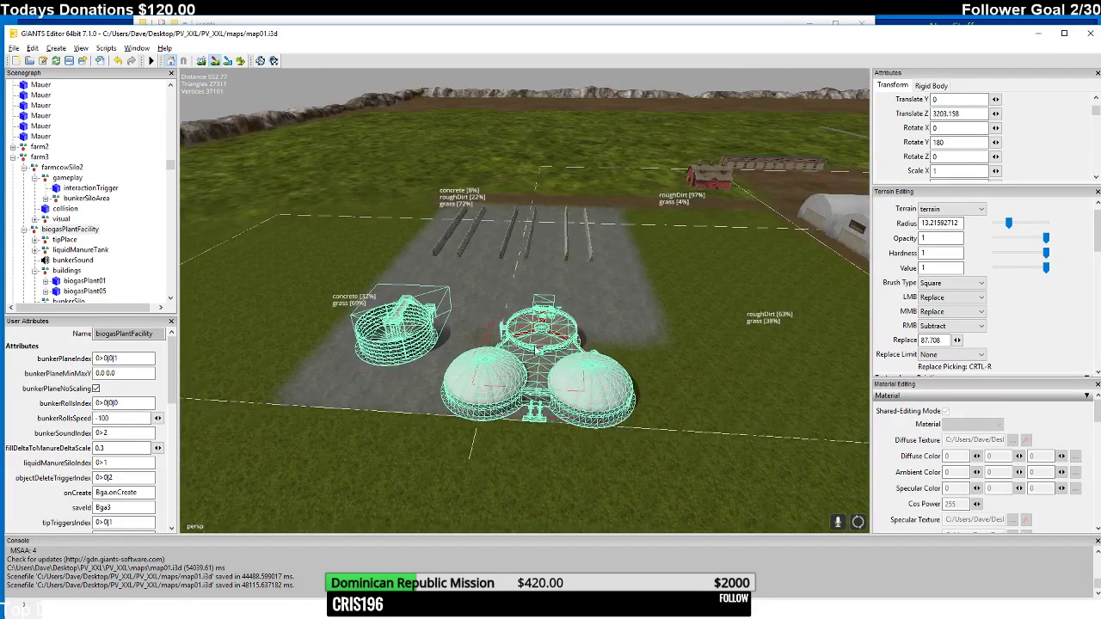
click(632, 370)
mouse_move(632, 370)
mouse_down()
mouse_move(642, 422)
mouse_move(529, 419)
mouse_up()
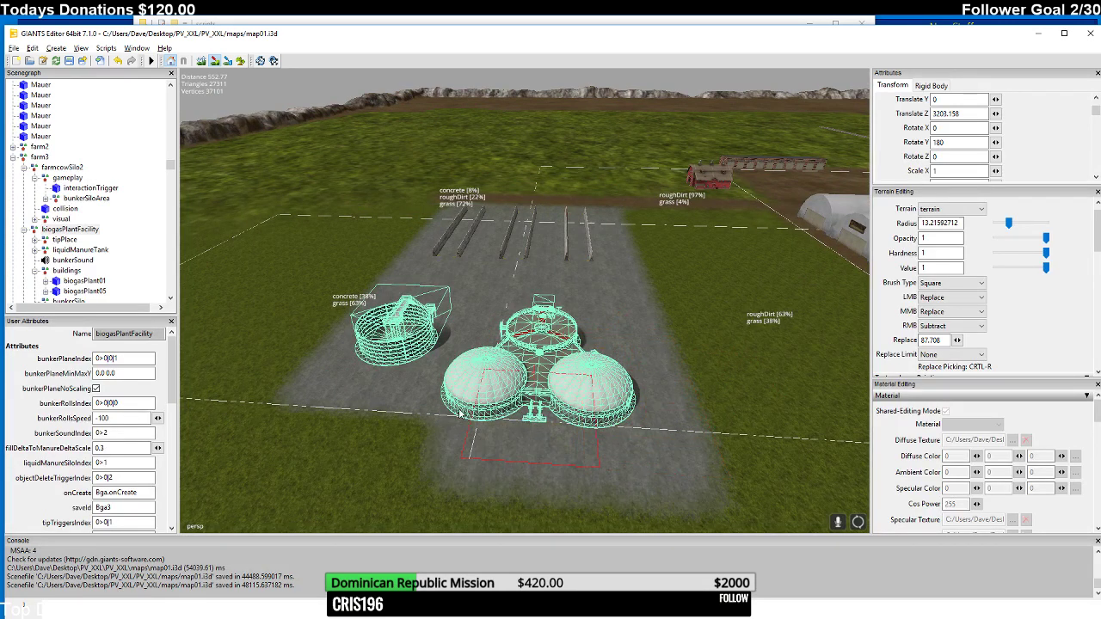
drag(460, 414, 356, 411)
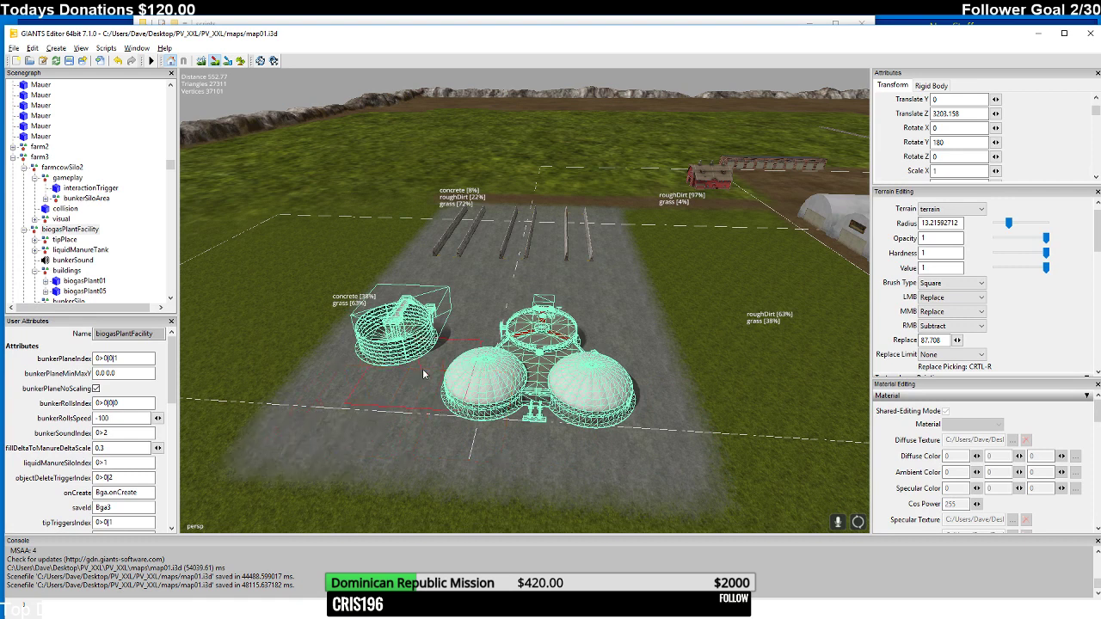
- Widen the concrete pad along the outer side of the bunker silos and the round biogas tank, from the dirt road to the pad's far end
mouse_move(422, 368)
middle_down()
mouse_move(515, 393)
mouse_move(522, 363)
middle_up()
scroll(520, 355, up, 5)
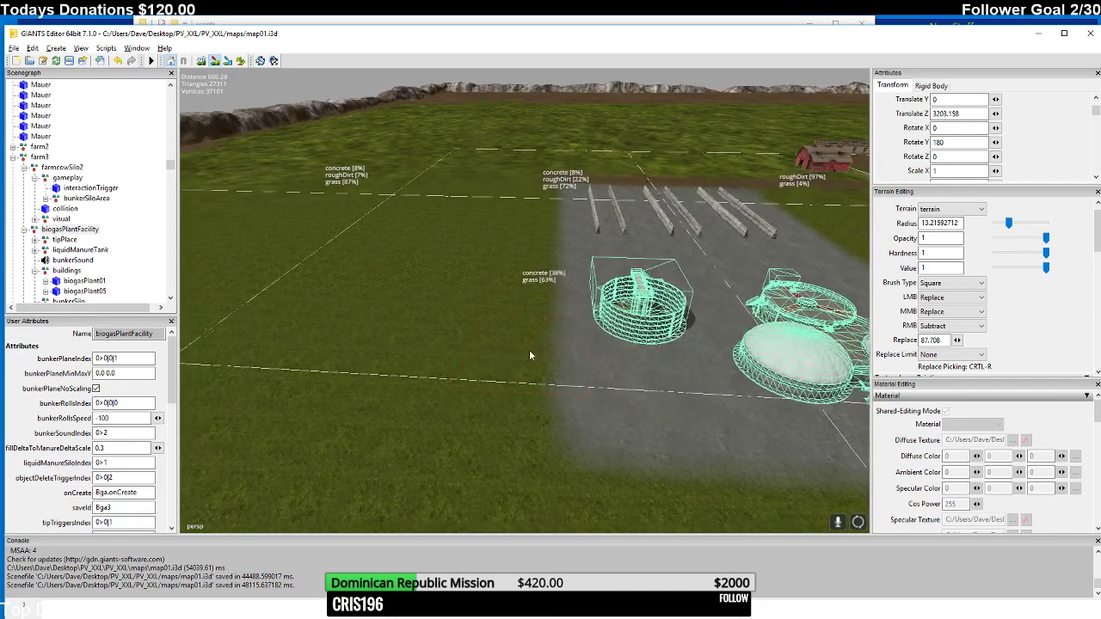
scroll(553, 342, down, 2)
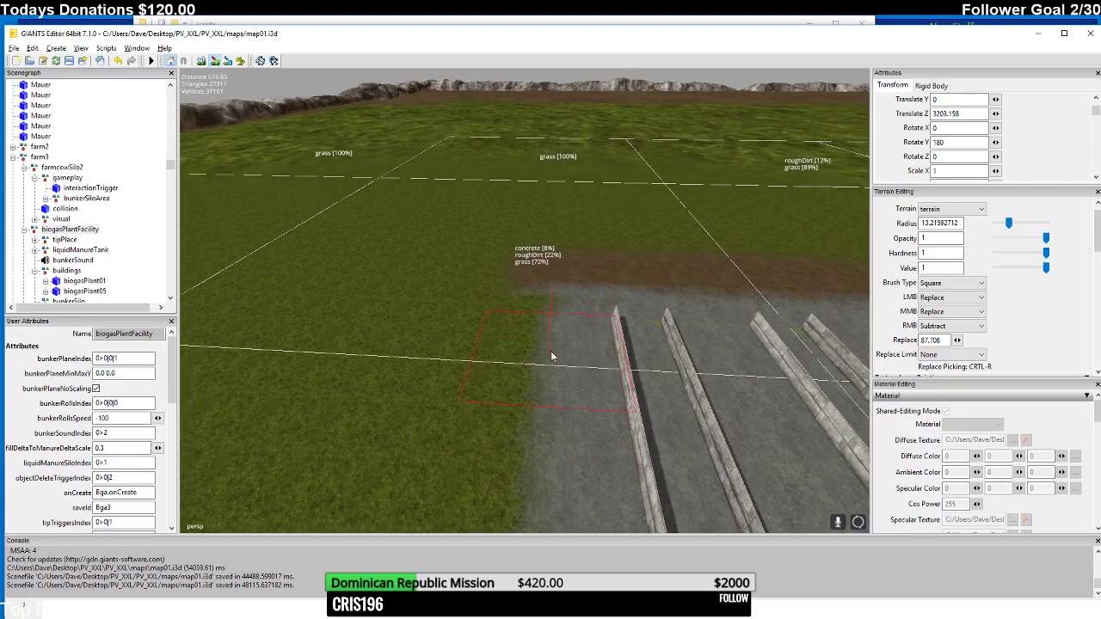
click(550, 329)
drag(545, 353, 542, 429)
scroll(545, 406, down, 3)
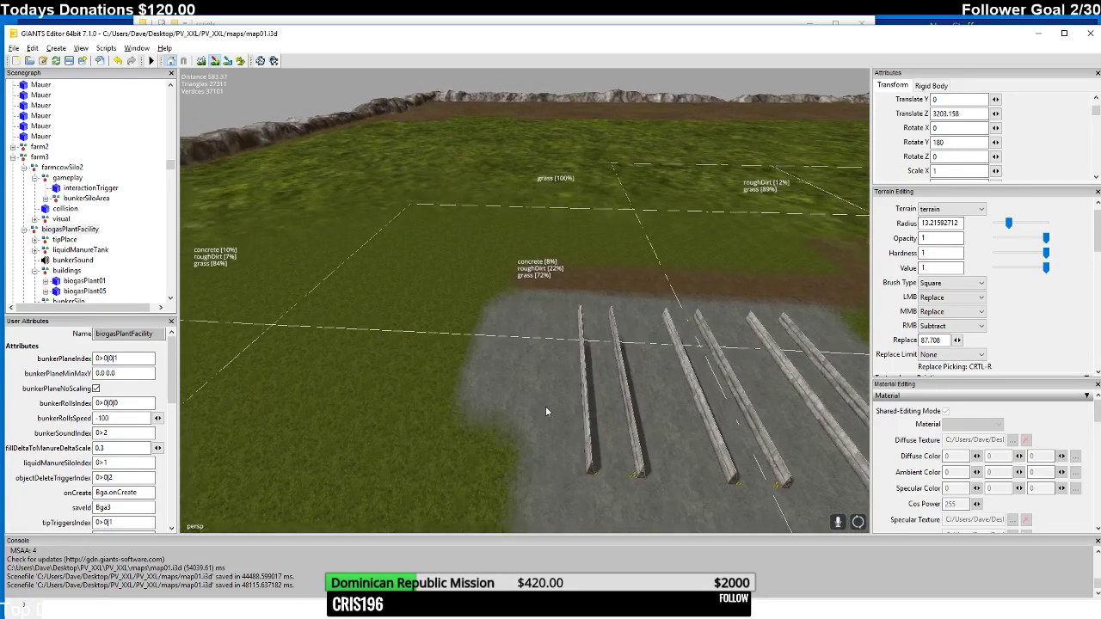
click(542, 379)
scroll(552, 381, down, 5)
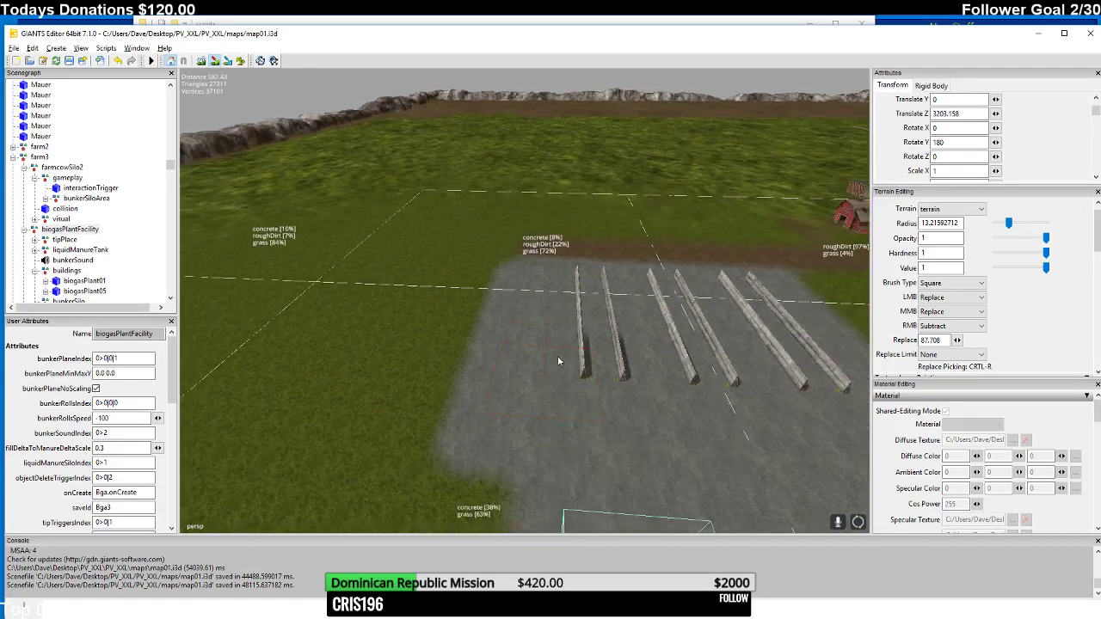
scroll(560, 357, down, 4)
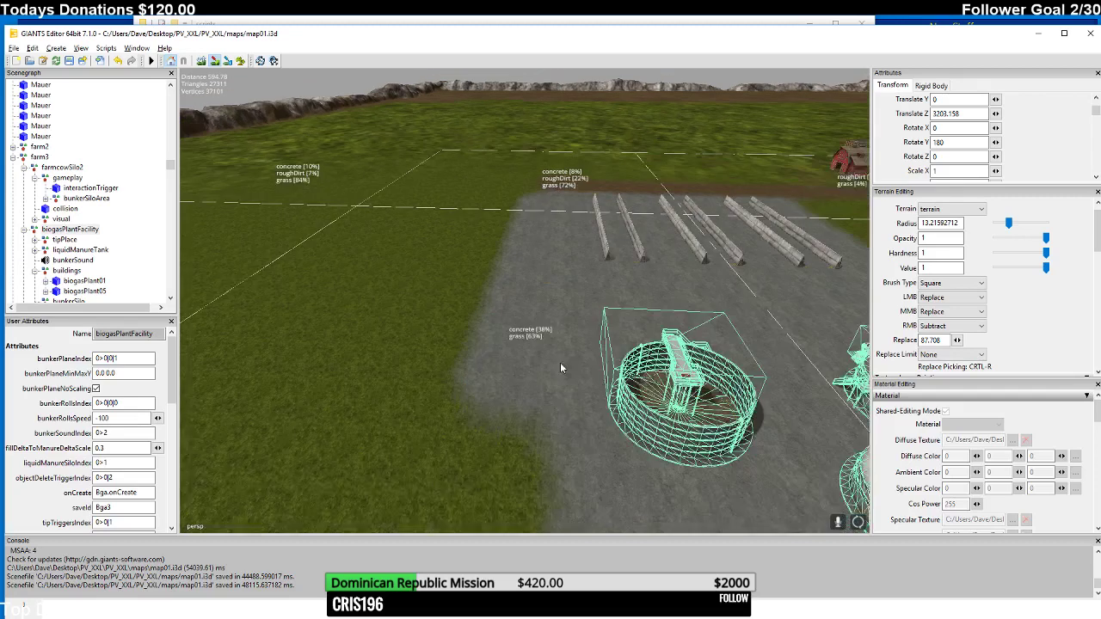
click(555, 346)
click(546, 403)
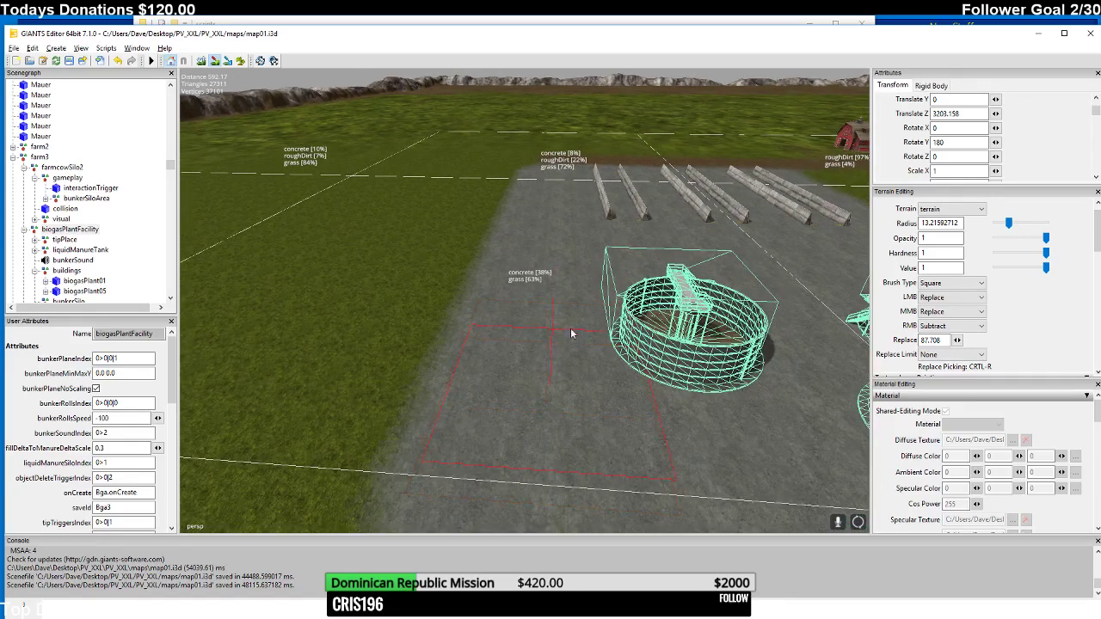
scroll(558, 360, down, 4)
click(568, 345)
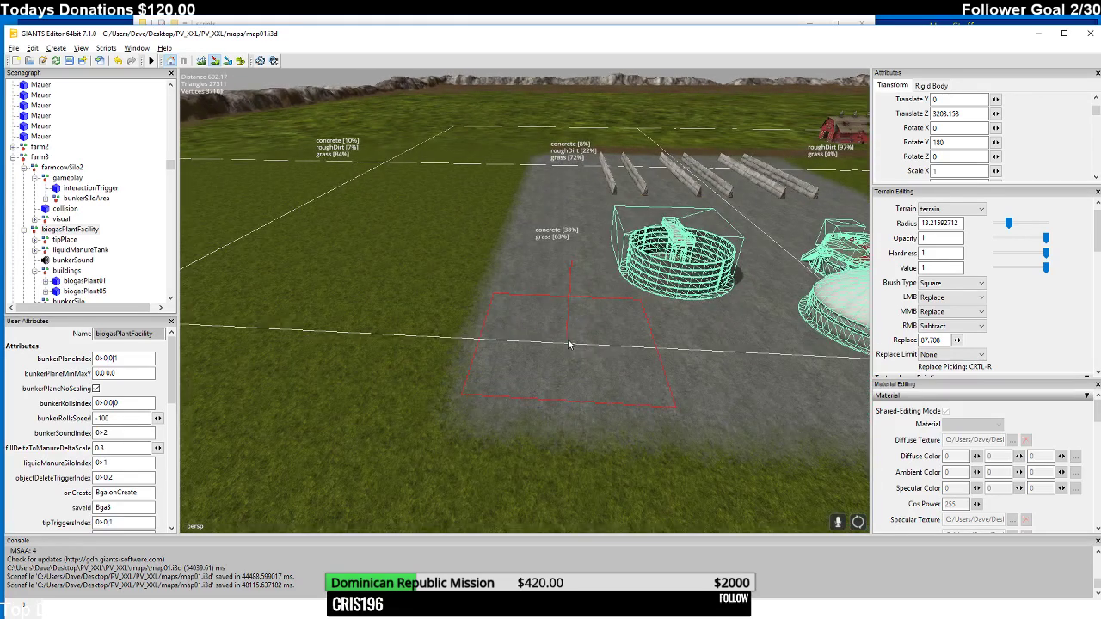
middle_drag(568, 345, 606, 297)
- Set up foliage painting on the terrainDetail layer, channel 0, with LMB set to Add and a square brush radius of about 35.286
mouse_move(258, 129)
middle_down()
mouse_move(297, 178)
mouse_move(465, 232)
mouse_move(406, 145)
mouse_move(375, 266)
mouse_move(485, 262)
mouse_move(548, 293)
mouse_move(491, 302)
mouse_move(527, 254)
mouse_move(518, 299)
mouse_move(504, 284)
mouse_move(615, 279)
mouse_move(545, 281)
mouse_move(531, 378)
mouse_move(523, 362)
mouse_move(542, 330)
mouse_move(528, 300)
mouse_move(571, 300)
mouse_move(541, 365)
mouse_move(540, 277)
mouse_move(560, 275)
mouse_move(577, 208)
mouse_move(579, 223)
mouse_move(504, 237)
mouse_move(496, 338)
mouse_move(533, 215)
mouse_move(442, 268)
mouse_move(431, 253)
mouse_move(510, 339)
mouse_move(479, 270)
mouse_move(487, 260)
mouse_move(478, 355)
mouse_move(455, 332)
mouse_move(490, 347)
mouse_move(517, 406)
mouse_move(556, 301)
mouse_move(599, 299)
mouse_move(554, 275)
mouse_move(559, 288)
mouse_move(466, 299)
mouse_move(530, 300)
mouse_move(457, 297)
mouse_move(480, 308)
middle_up()
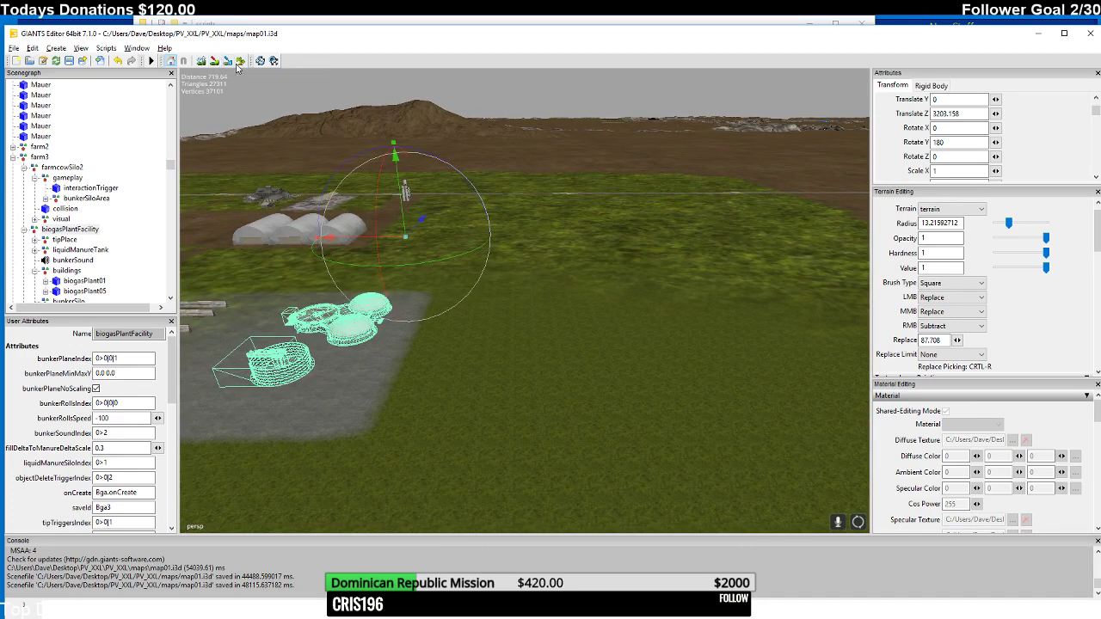
drag(1096, 248, 1095, 301)
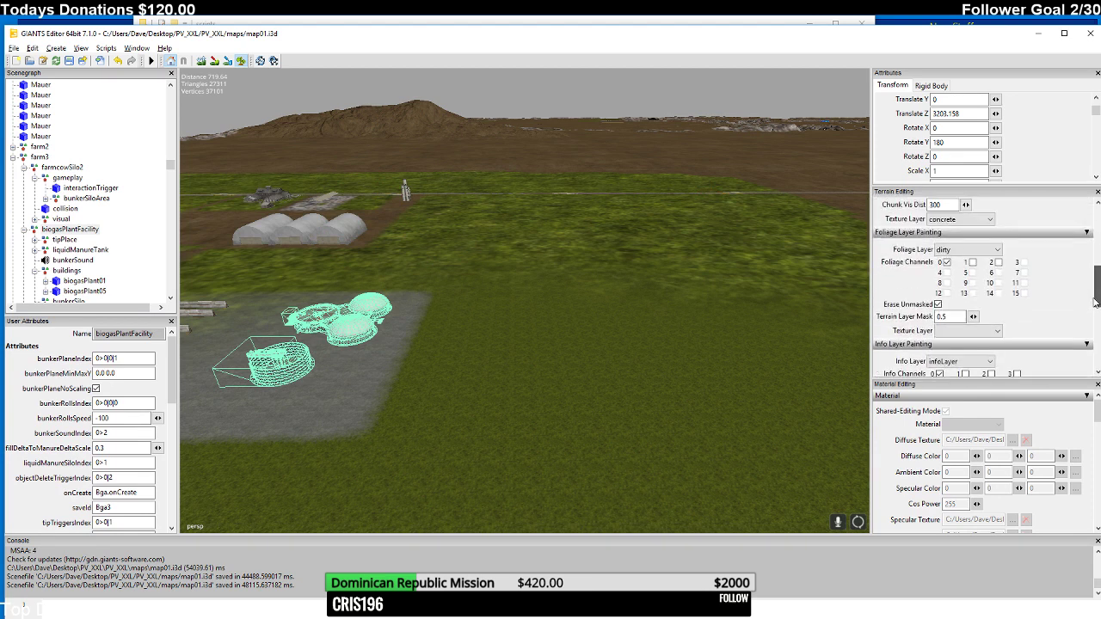
click(965, 250)
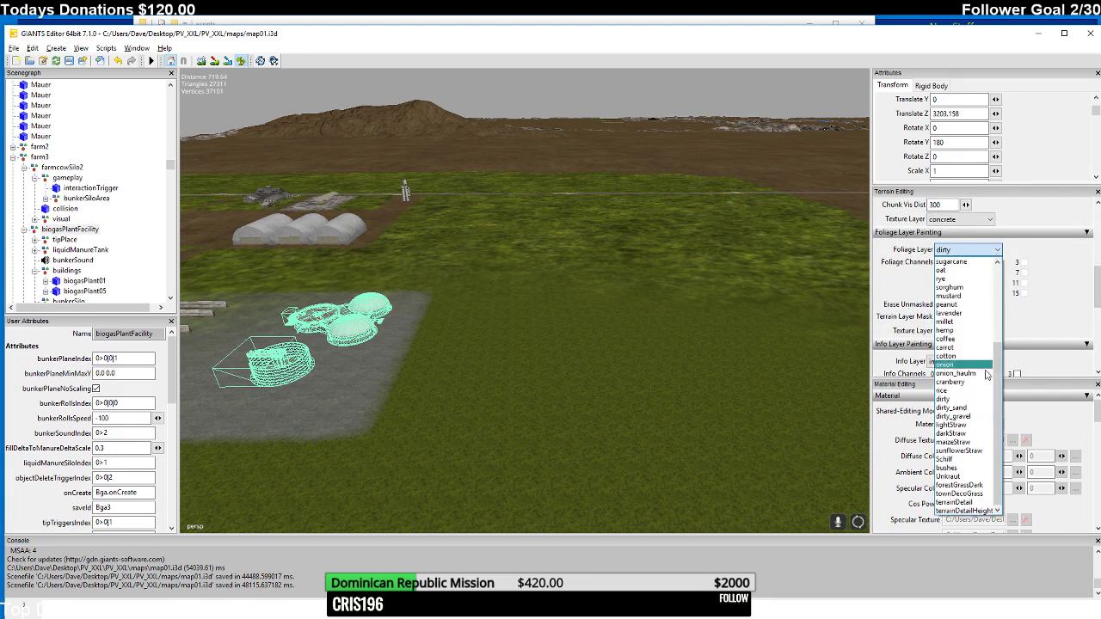
click(982, 502)
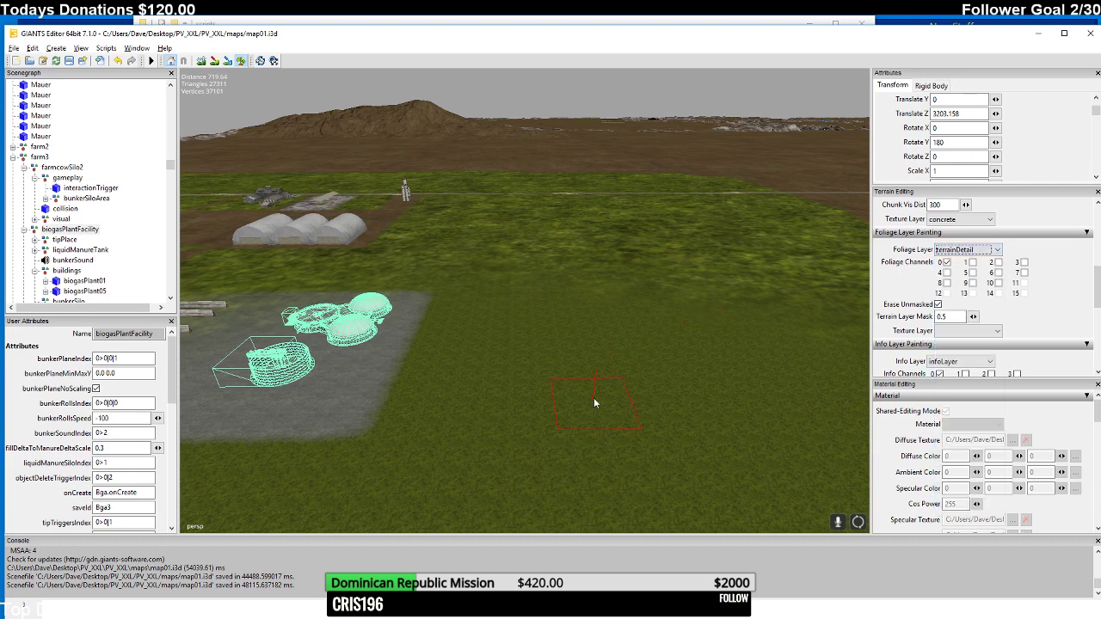
drag(1096, 288, 1098, 242)
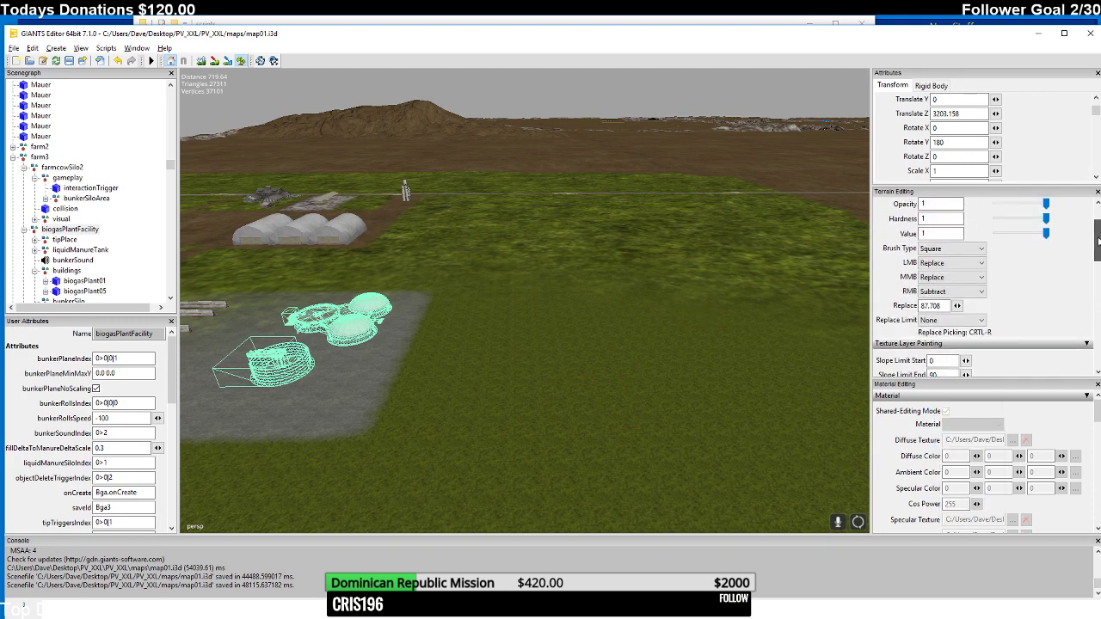
scroll(959, 260, up, 2)
click(946, 297)
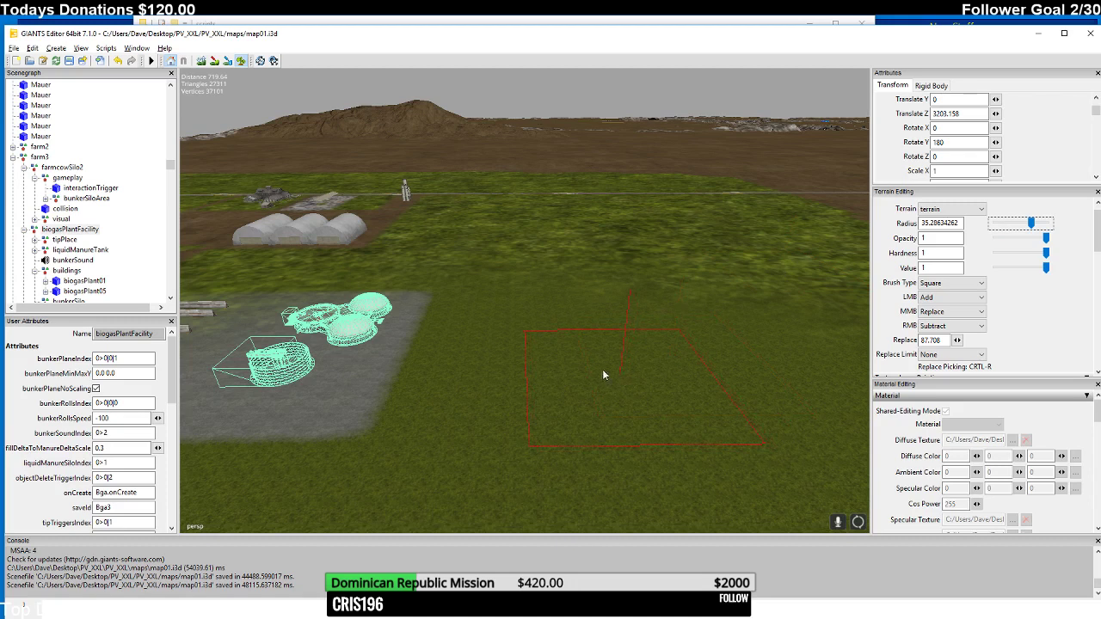
- Paint a first field patch on the grass beside the biogas plant's concrete pad, then continue it with brush radius about 18.875
right_drag(583, 350, 553, 406)
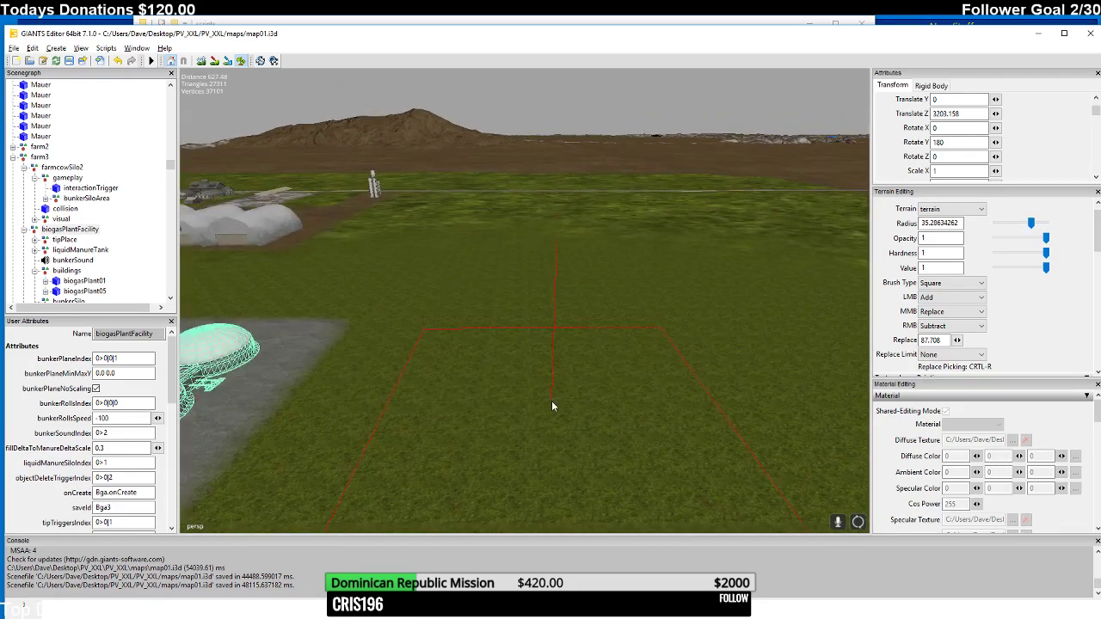
mouse_move(542, 398)
mouse_down()
mouse_move(553, 343)
mouse_move(632, 319)
mouse_up()
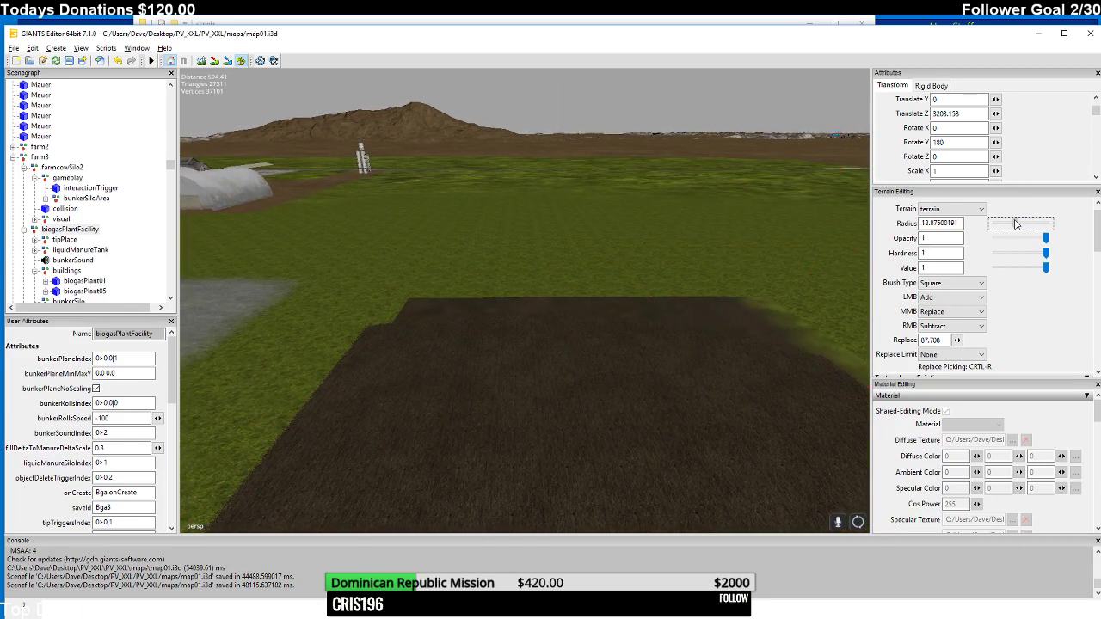
mouse_move(714, 294)
right_down()
mouse_move(738, 305)
mouse_move(742, 265)
mouse_move(714, 312)
mouse_move(730, 299)
mouse_move(653, 329)
right_up()
click(717, 298)
drag(641, 330, 599, 332)
- Extend the field patch into a long straight strip running from the biogas plant side up to the paved road
mouse_move(600, 332)
right_down()
mouse_move(593, 351)
mouse_move(619, 306)
mouse_move(661, 299)
mouse_move(626, 303)
mouse_move(646, 276)
right_up()
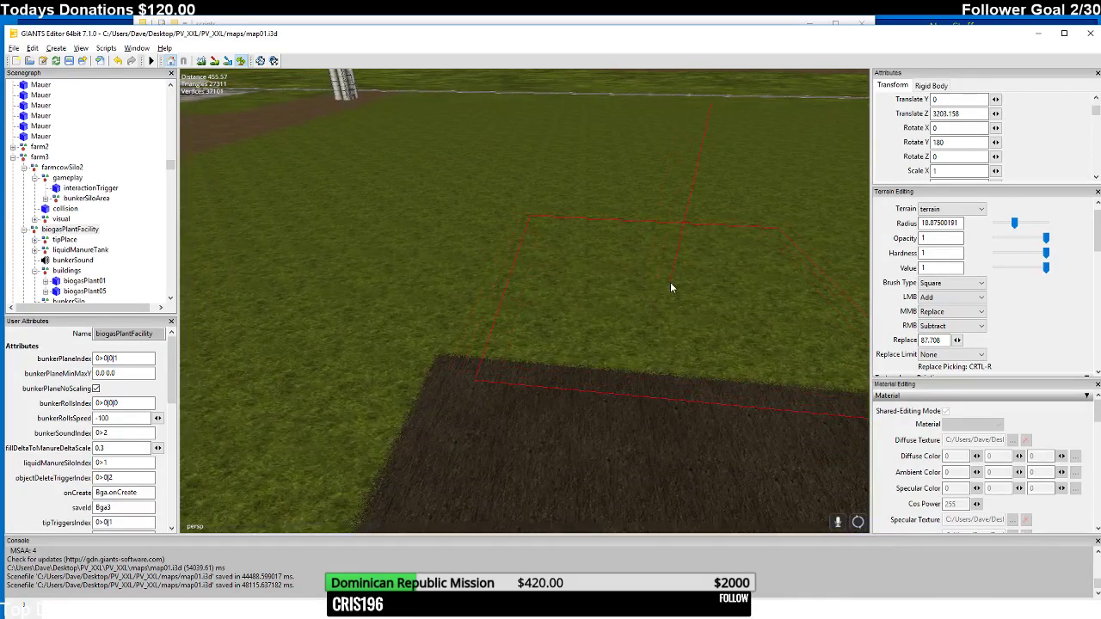
scroll(670, 282, up, 2)
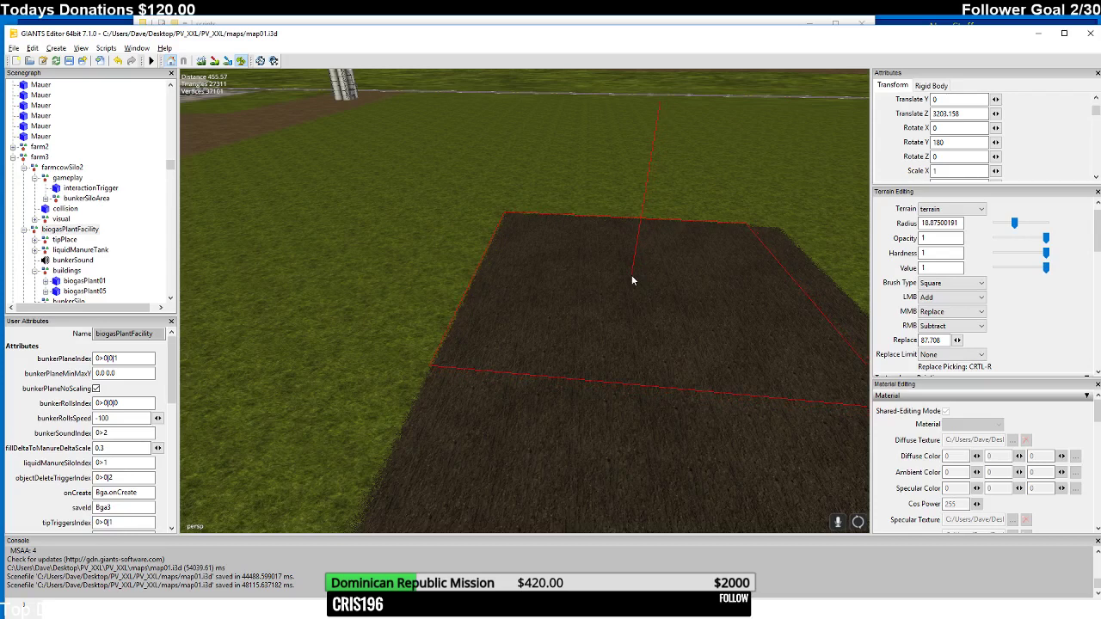
scroll(631, 274, up, 2)
mouse_move(640, 311)
mouse_down()
mouse_move(643, 297)
mouse_move(611, 292)
mouse_up()
scroll(612, 297, up, 4)
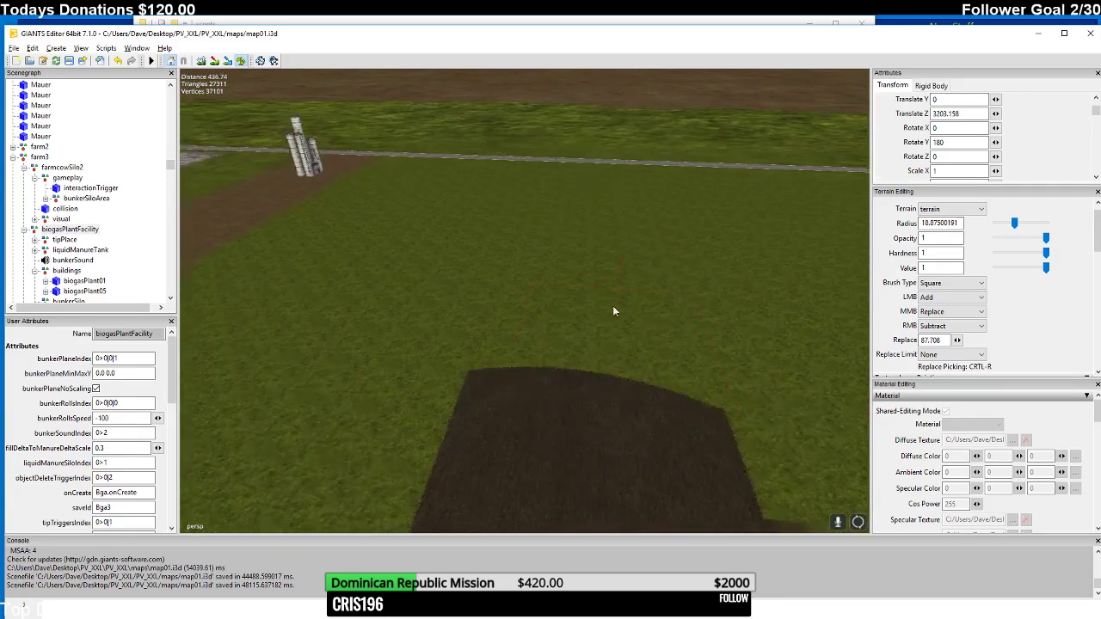
drag(626, 320, 610, 315)
mouse_move(609, 314)
middle_down()
mouse_move(602, 343)
mouse_move(621, 298)
mouse_move(591, 325)
mouse_move(614, 298)
mouse_move(604, 341)
middle_up()
drag(603, 342, 570, 331)
mouse_move(570, 331)
middle_down()
mouse_move(563, 356)
mouse_move(593, 307)
mouse_move(589, 343)
mouse_move(595, 335)
middle_up()
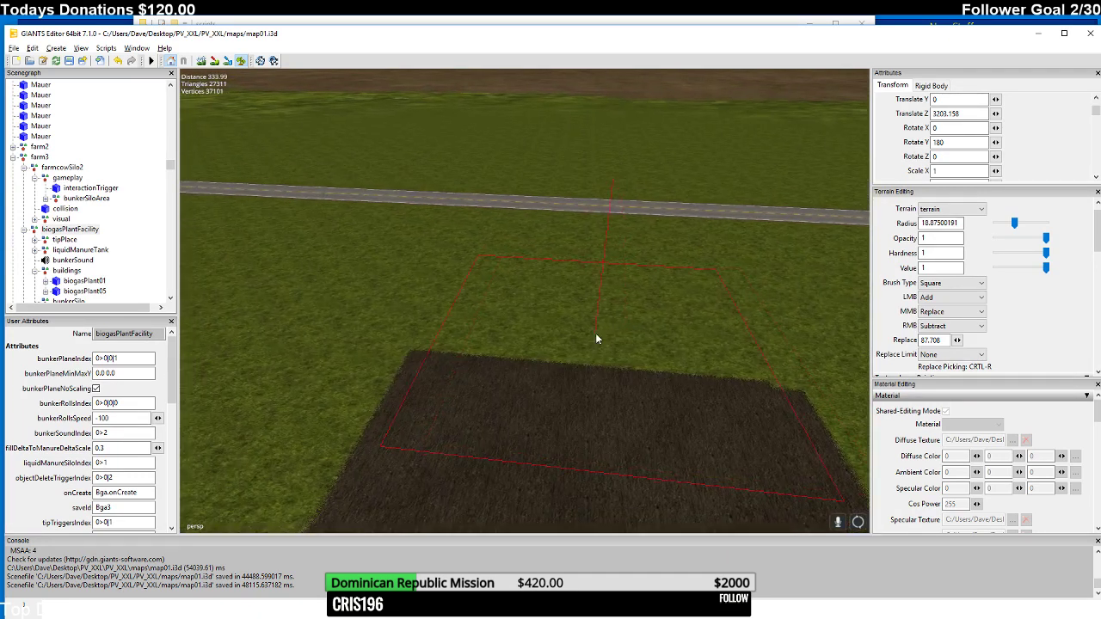
mouse_move(595, 334)
mouse_down()
mouse_move(605, 335)
mouse_move(573, 328)
mouse_up()
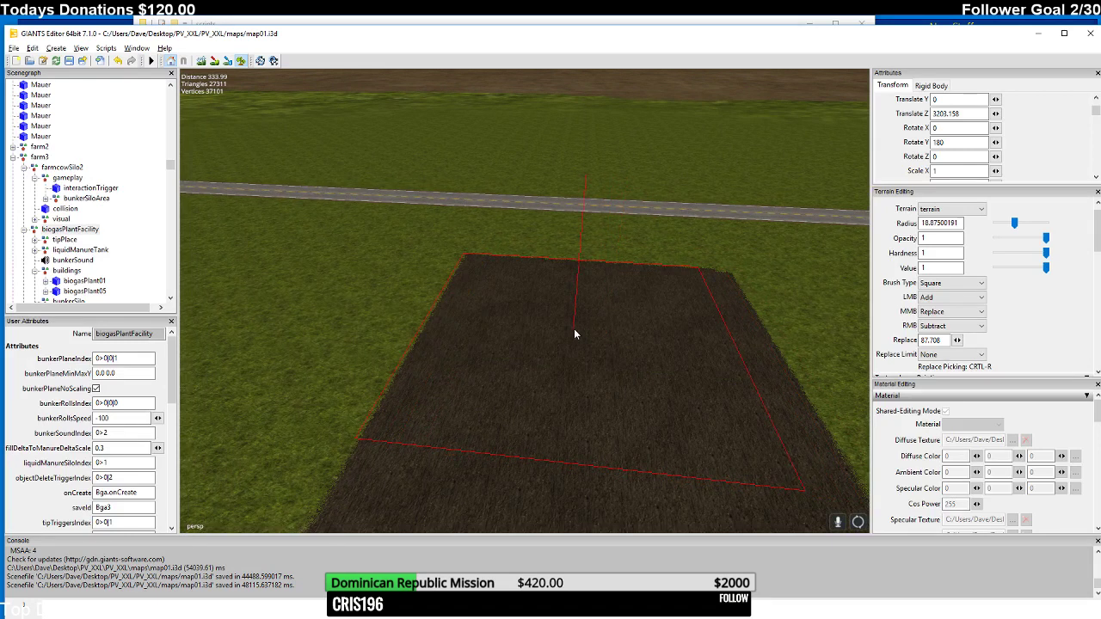
- Turn the field outline at the road end and paint the strip alongside the paved road, keeping its roadside edge straight
mouse_move(574, 328)
middle_down()
mouse_move(565, 336)
mouse_move(560, 307)
mouse_move(361, 338)
mouse_move(320, 303)
mouse_move(385, 317)
middle_up()
scroll(385, 317, down, 5)
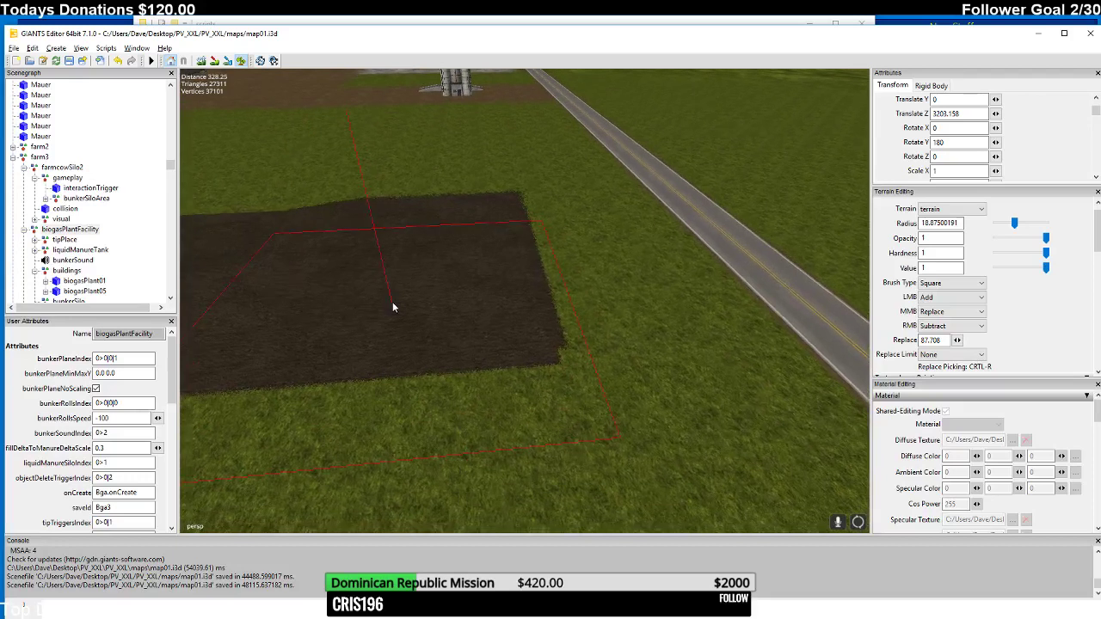
scroll(384, 315, up, 5)
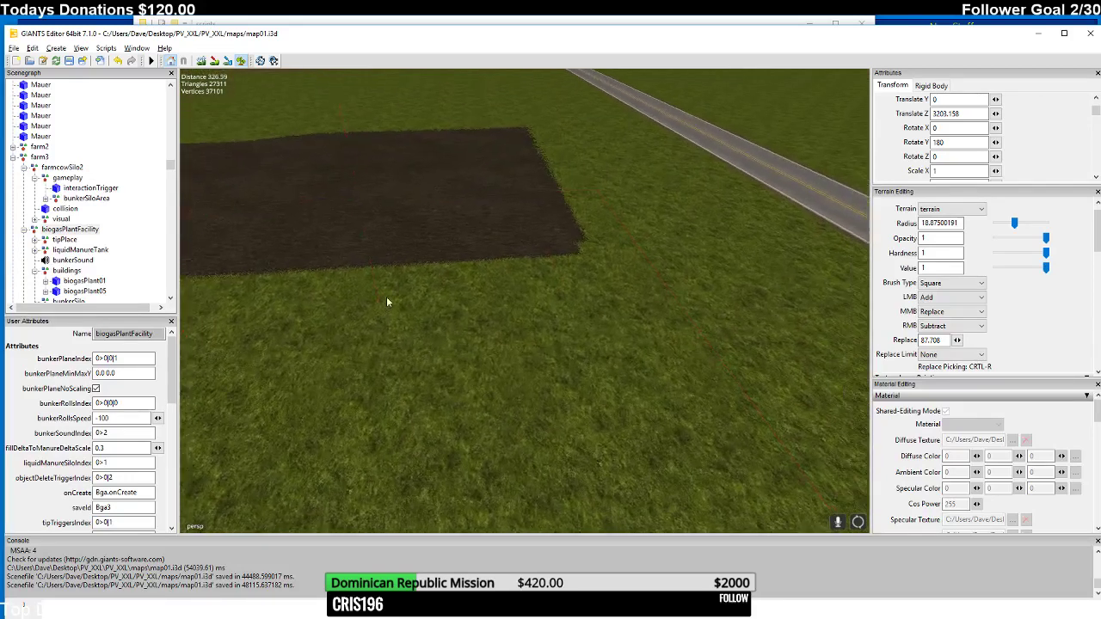
middle_drag(386, 296, 274, 303)
drag(253, 312, 260, 313)
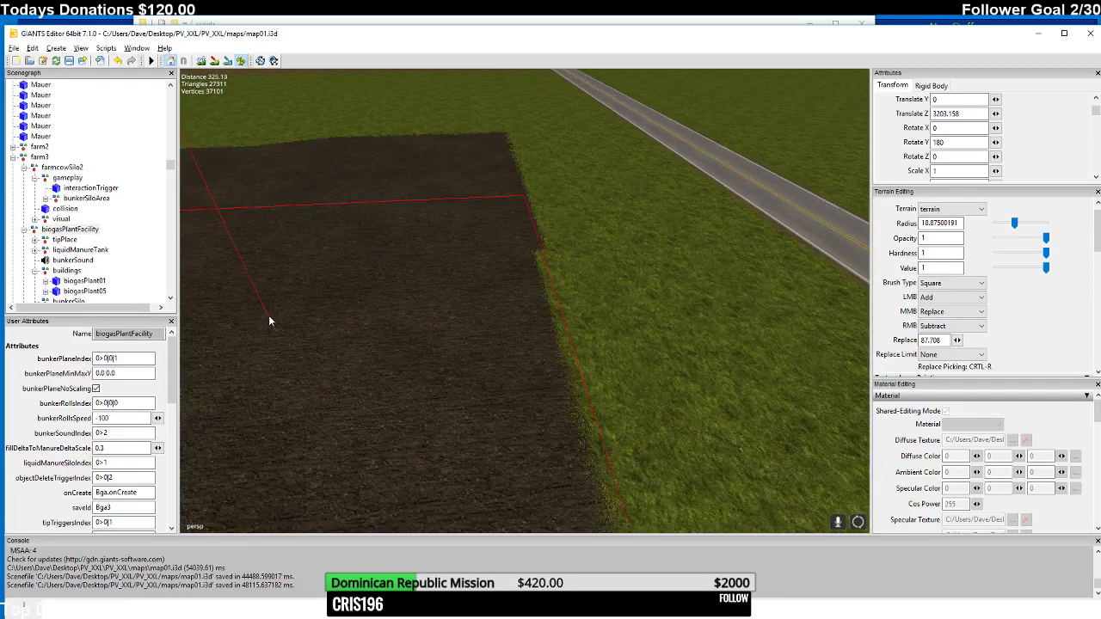
mouse_move(274, 319)
middle_down()
mouse_move(246, 300)
mouse_move(307, 309)
mouse_move(203, 340)
mouse_move(359, 342)
mouse_move(350, 348)
mouse_move(436, 338)
mouse_move(419, 328)
mouse_move(436, 332)
mouse_move(417, 305)
mouse_move(429, 272)
middle_up()
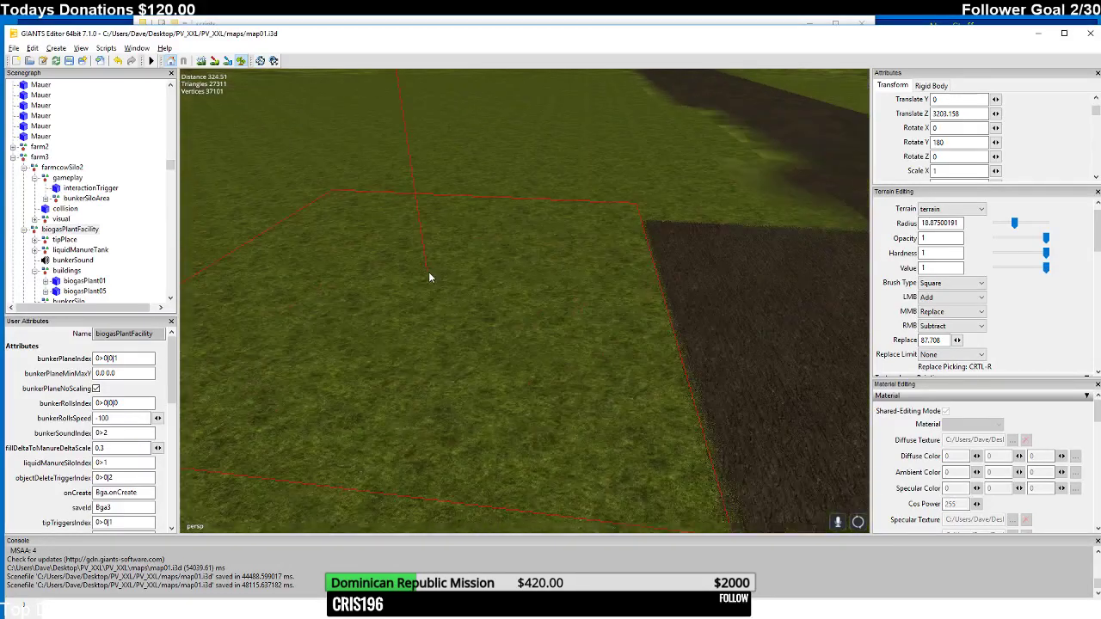
mouse_move(428, 272)
mouse_down()
mouse_move(452, 283)
mouse_move(450, 302)
mouse_up()
- Continue the roadside field strip away from the first long side as far as the field's opposite corner
mouse_move(450, 302)
middle_down()
mouse_move(447, 282)
mouse_move(496, 272)
middle_up()
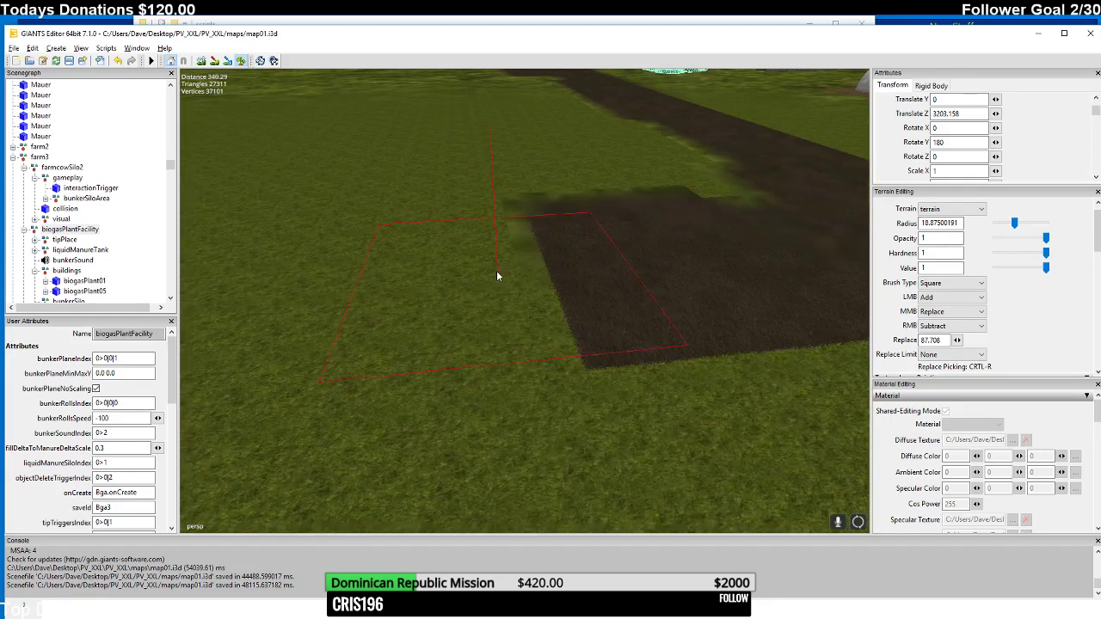
mouse_move(486, 259)
mouse_down()
mouse_move(488, 285)
mouse_move(489, 276)
mouse_up()
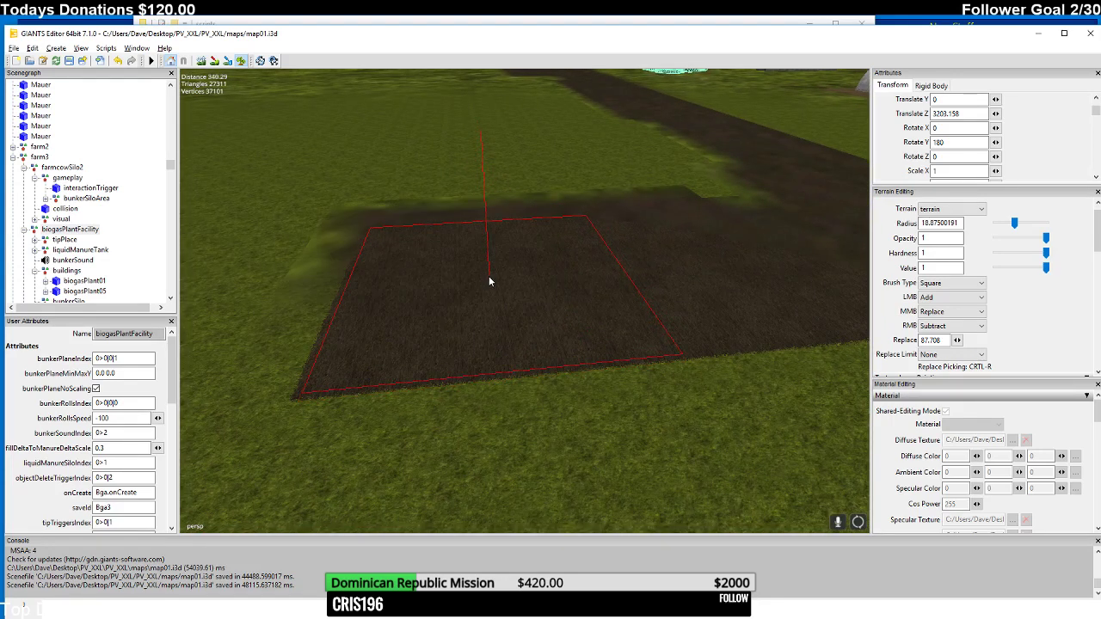
mouse_move(489, 276)
middle_down()
mouse_move(537, 302)
mouse_move(550, 286)
mouse_move(551, 305)
middle_up()
drag(550, 302, 558, 345)
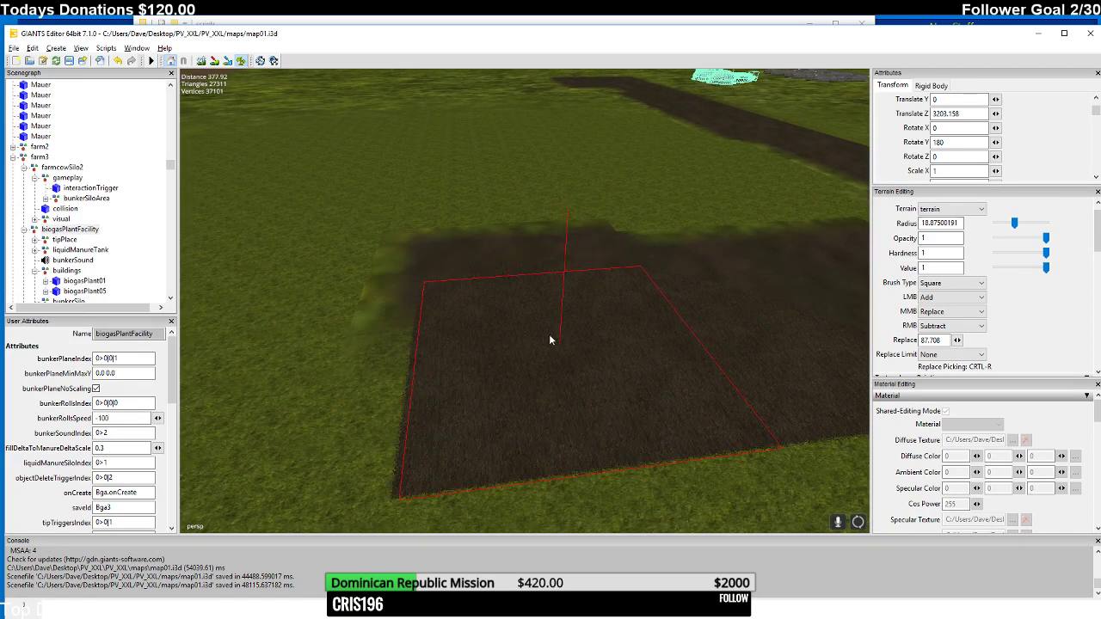
mouse_move(559, 346)
middle_down()
mouse_move(521, 295)
mouse_move(558, 298)
mouse_move(517, 338)
mouse_move(535, 249)
mouse_move(503, 363)
mouse_move(529, 315)
mouse_move(518, 352)
mouse_move(496, 354)
mouse_move(502, 315)
mouse_move(557, 307)
mouse_move(536, 282)
mouse_move(644, 373)
mouse_move(731, 372)
mouse_move(774, 344)
mouse_move(752, 351)
middle_up()
drag(751, 339, 748, 332)
- Extend the field's biogas-plant end farther back alongside the concrete pad with straight edges
mouse_move(747, 332)
middle_down()
mouse_move(814, 327)
mouse_move(759, 318)
mouse_move(839, 376)
mouse_move(802, 367)
mouse_move(806, 338)
middle_up()
mouse_move(719, 317)
middle_down()
mouse_move(748, 269)
mouse_move(740, 299)
middle_up()
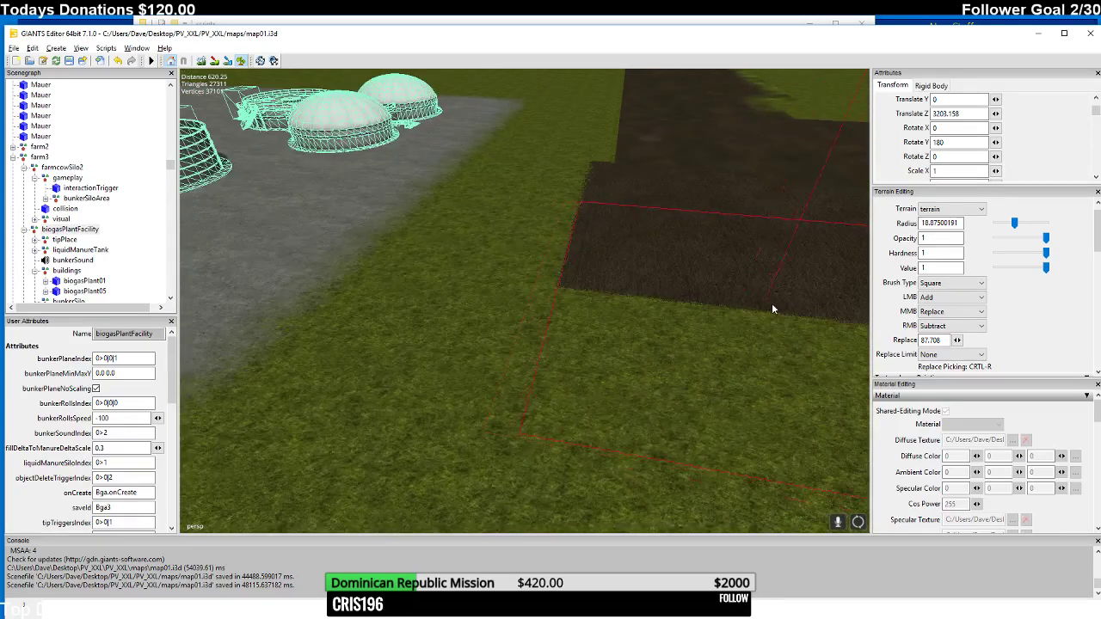
drag(772, 308, 763, 310)
mouse_move(763, 304)
middle_down()
mouse_move(758, 321)
mouse_move(710, 300)
middle_up()
click(697, 299)
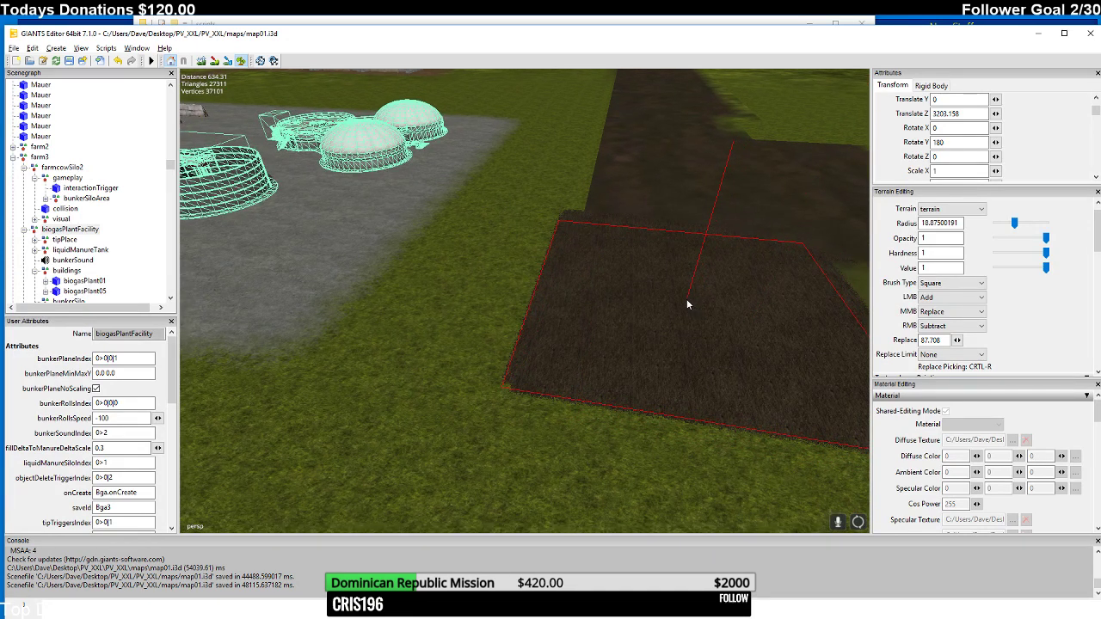
mouse_move(695, 300)
middle_down()
mouse_move(483, 313)
mouse_move(666, 307)
mouse_move(607, 275)
mouse_move(574, 337)
mouse_move(604, 311)
mouse_move(723, 334)
mouse_move(705, 362)
mouse_move(701, 349)
mouse_move(666, 370)
mouse_move(668, 355)
middle_up()
- Paint the field's end strip across from the concrete pad side to the opposite corner, undoing the misplaced stroke
click(573, 337)
key(ctrl+z)
mouse_move(667, 350)
mouse_down()
mouse_move(665, 365)
mouse_move(638, 363)
mouse_up()
mouse_move(639, 369)
middle_down()
mouse_move(657, 379)
mouse_move(652, 365)
mouse_move(553, 420)
mouse_move(530, 394)
mouse_move(601, 386)
mouse_move(592, 393)
mouse_move(611, 422)
mouse_move(621, 365)
mouse_move(676, 368)
mouse_move(679, 345)
mouse_move(666, 398)
mouse_move(631, 382)
mouse_move(641, 351)
mouse_move(660, 352)
mouse_move(420, 362)
middle_up()
key(ctrl+z)
key(ctrl+y)
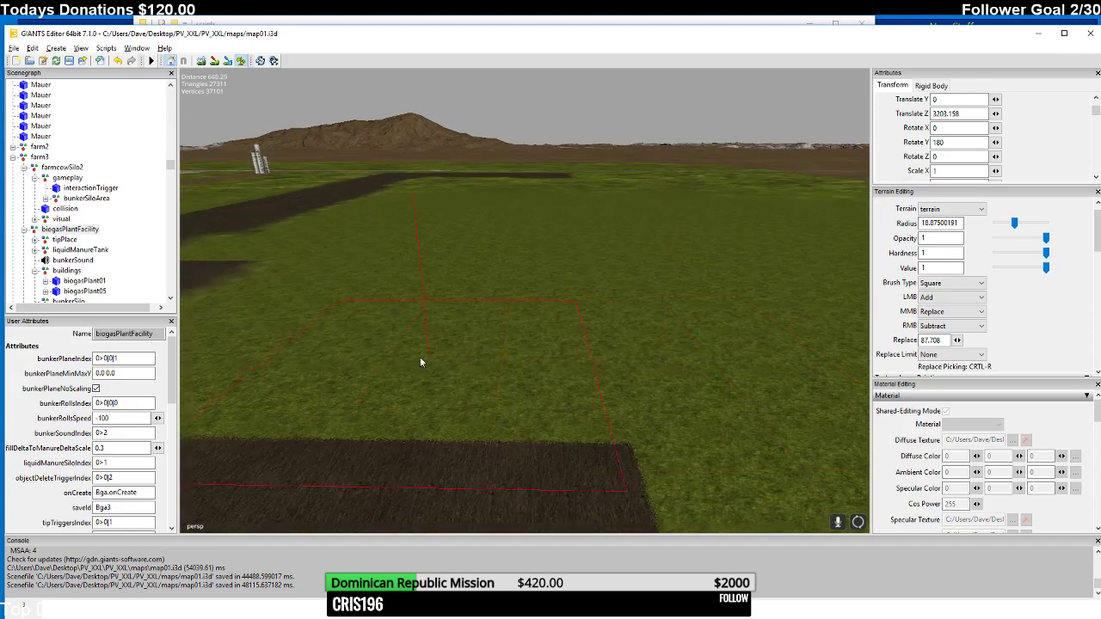
- Paint the second long side of the field from that corner toward the paved road, parallel to the first strip
drag(420, 357, 437, 358)
mouse_move(437, 359)
middle_down()
mouse_move(451, 385)
mouse_move(484, 358)
mouse_move(480, 378)
middle_up()
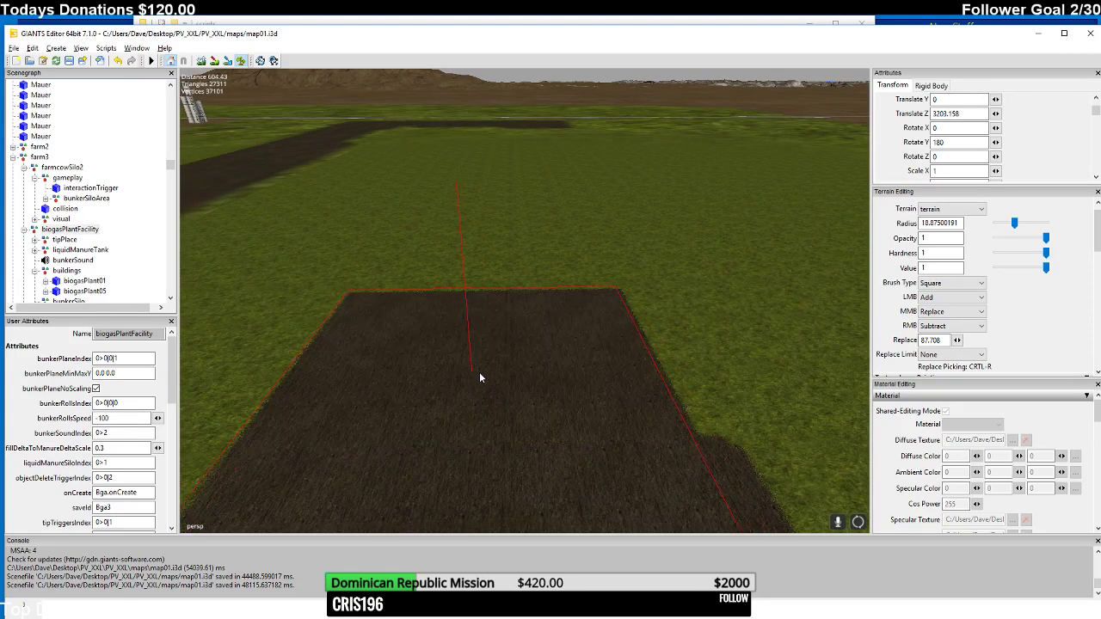
drag(480, 378, 496, 377)
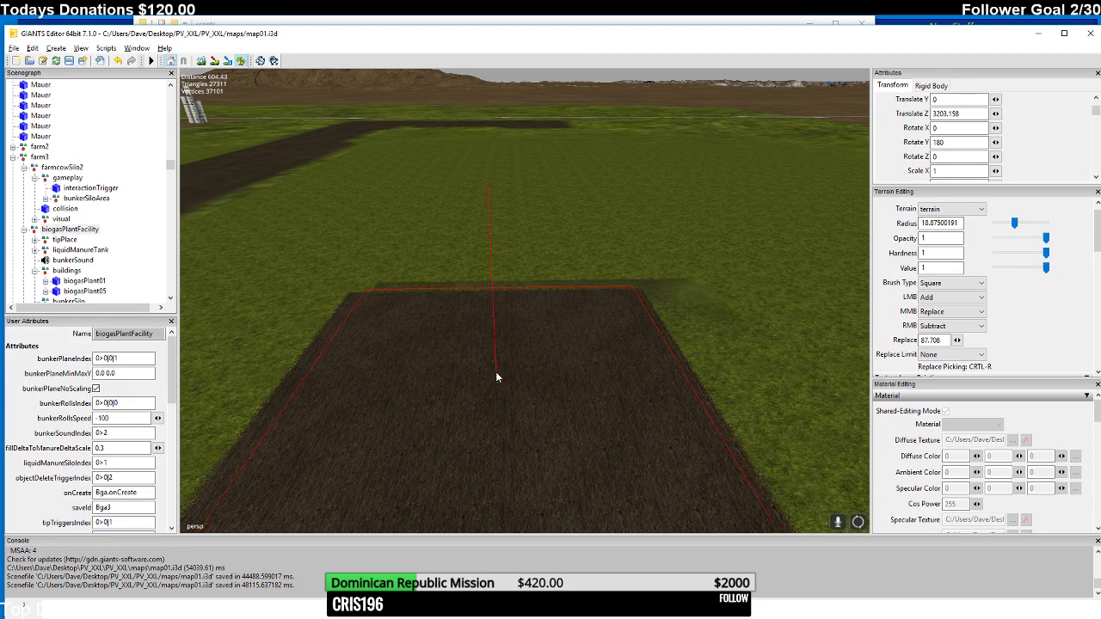
mouse_move(497, 377)
middle_down()
mouse_move(523, 339)
mouse_move(512, 362)
middle_up()
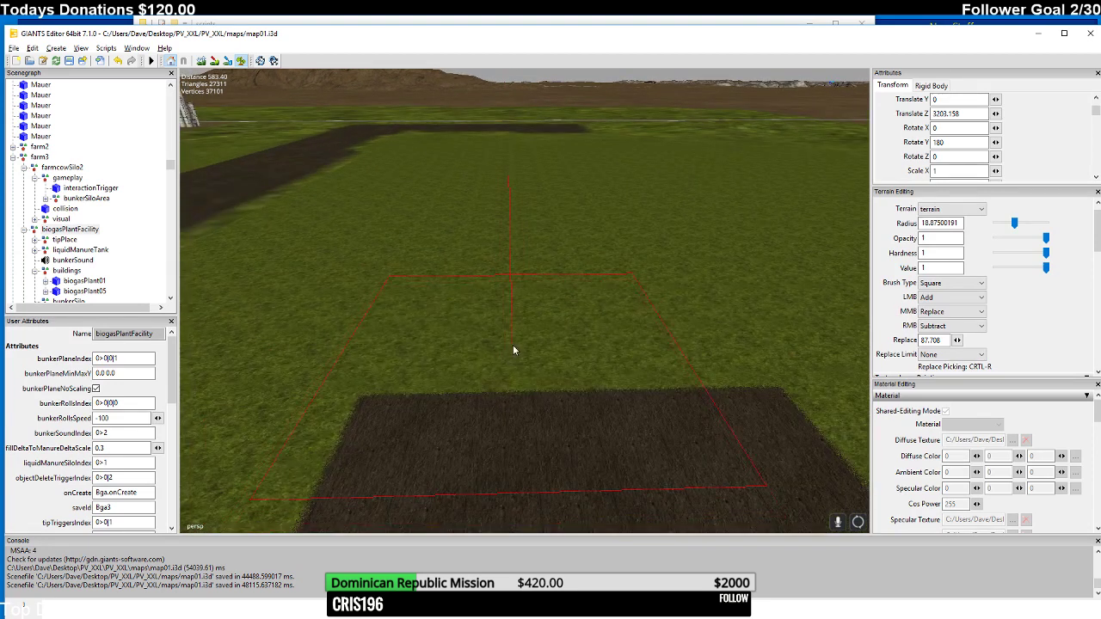
drag(512, 347, 569, 338)
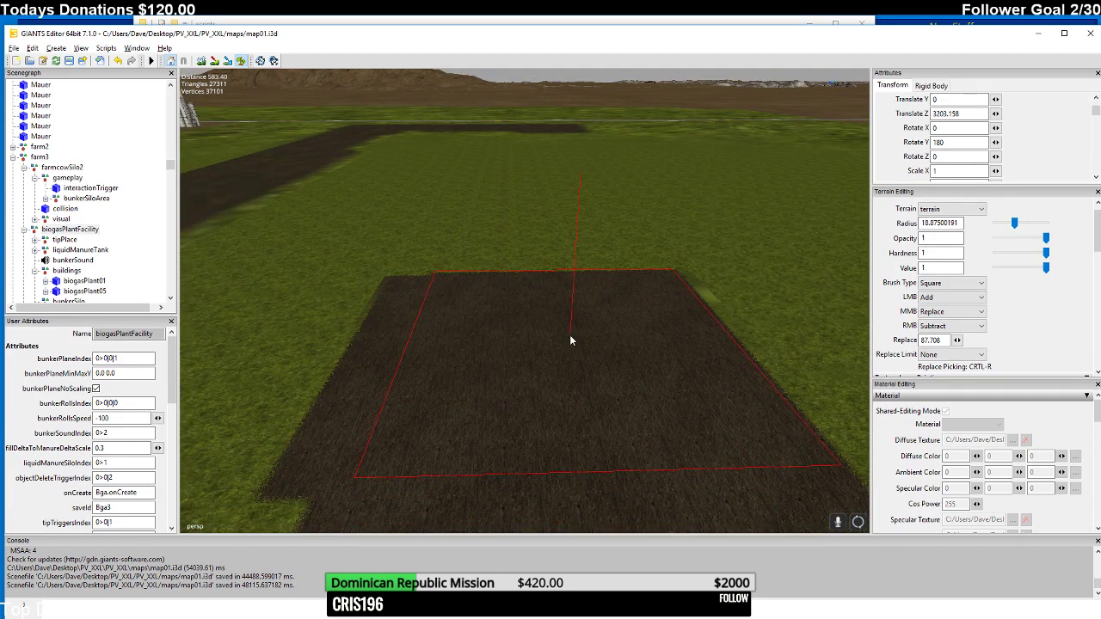
mouse_move(569, 334)
middle_down()
mouse_move(451, 346)
mouse_move(485, 339)
middle_up()
drag(485, 339, 525, 336)
mouse_move(524, 336)
middle_down()
mouse_move(524, 368)
mouse_move(463, 345)
middle_up()
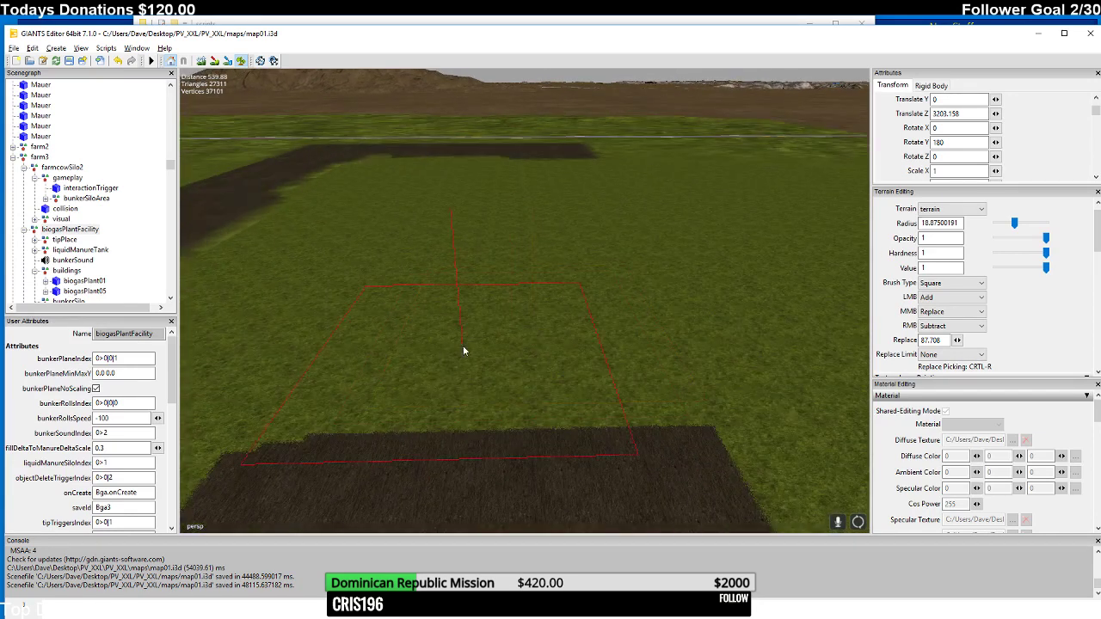
mouse_move(463, 347)
mouse_down()
mouse_move(437, 359)
mouse_move(522, 355)
mouse_up()
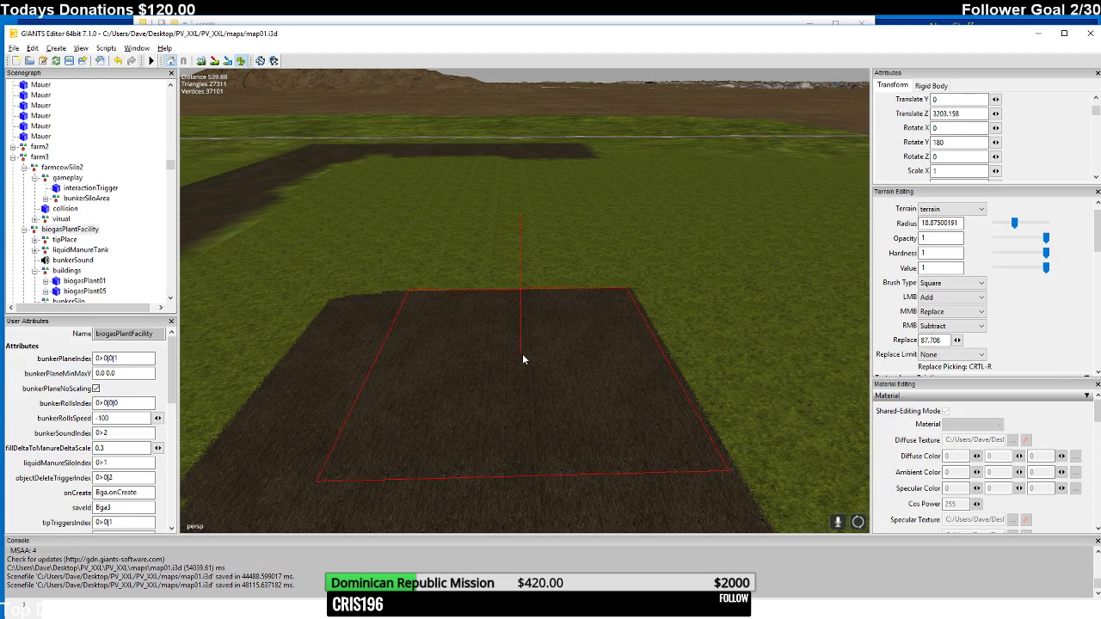
- Lengthen the second long side toward the roadside strip and trim its outer edge straight
mouse_move(522, 353)
middle_down()
mouse_move(515, 395)
mouse_move(522, 349)
middle_up()
mouse_move(448, 355)
mouse_down()
mouse_move(559, 349)
mouse_move(550, 348)
mouse_move(558, 328)
mouse_move(454, 366)
mouse_up()
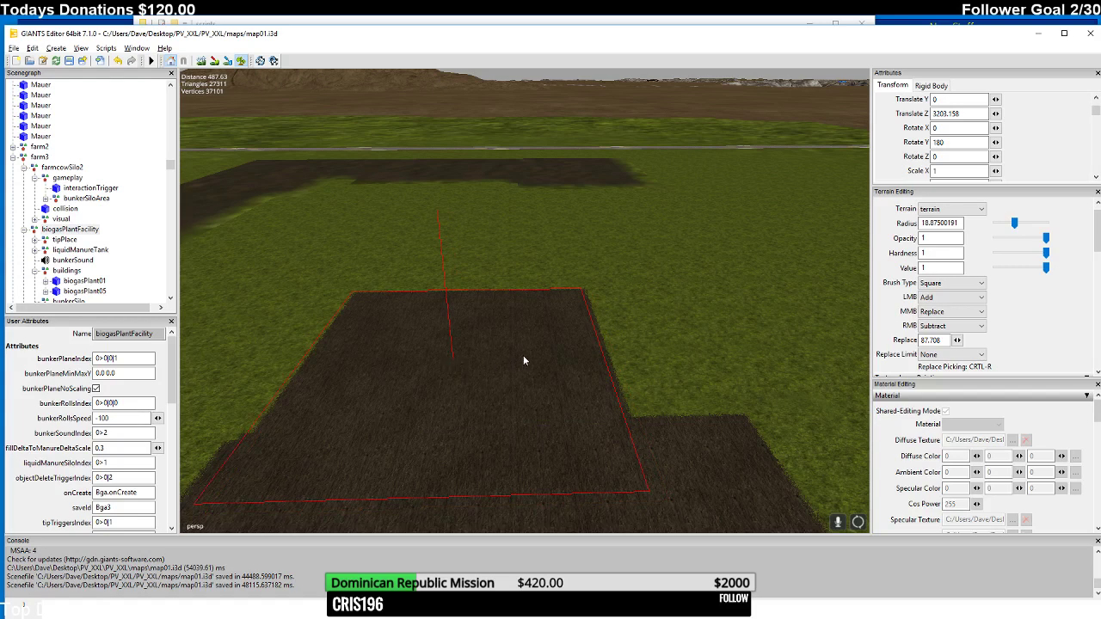
mouse_move(523, 356)
mouse_down()
mouse_move(513, 346)
mouse_move(514, 372)
mouse_move(516, 319)
mouse_move(469, 344)
mouse_move(444, 341)
mouse_move(552, 333)
mouse_up()
scroll(513, 366, down, 1)
scroll(514, 367, up, 1)
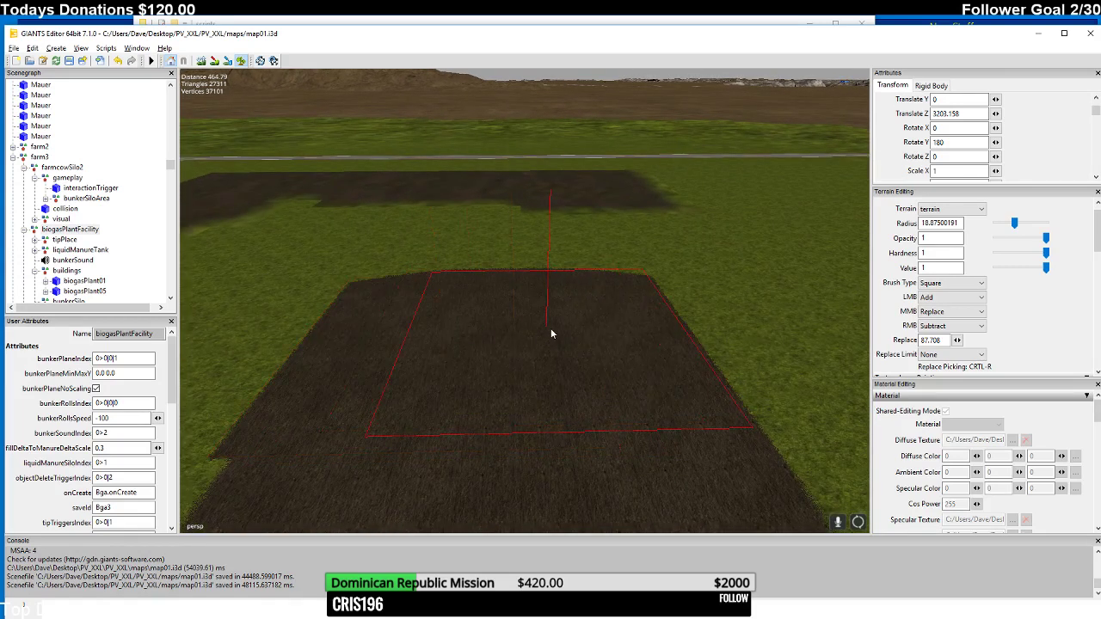
middle_drag(536, 326, 593, 328)
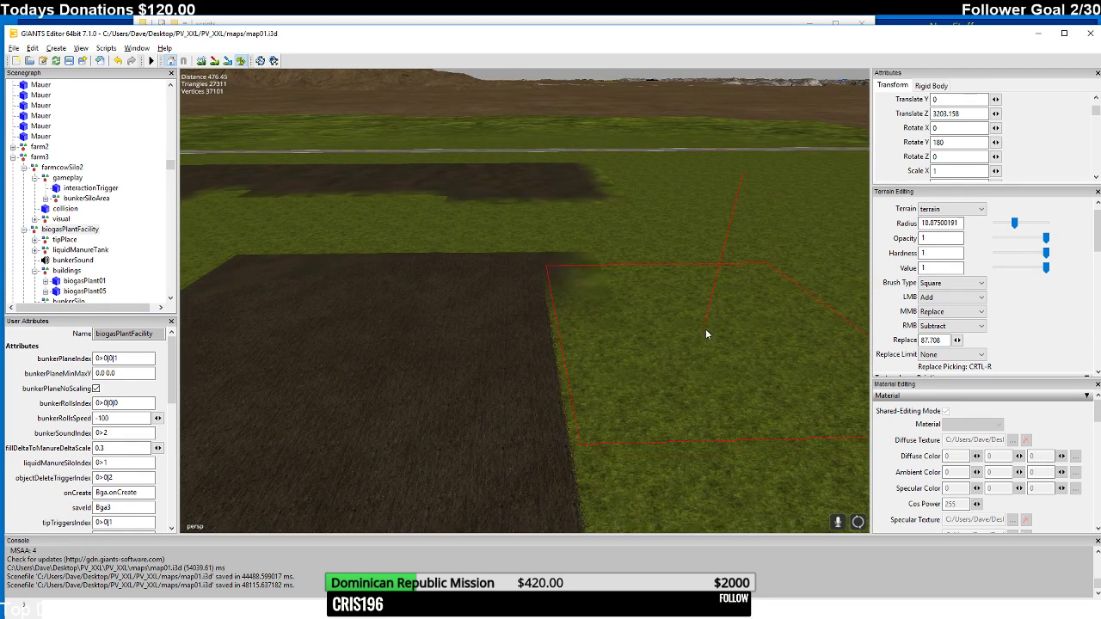
scroll(706, 334, up, 1)
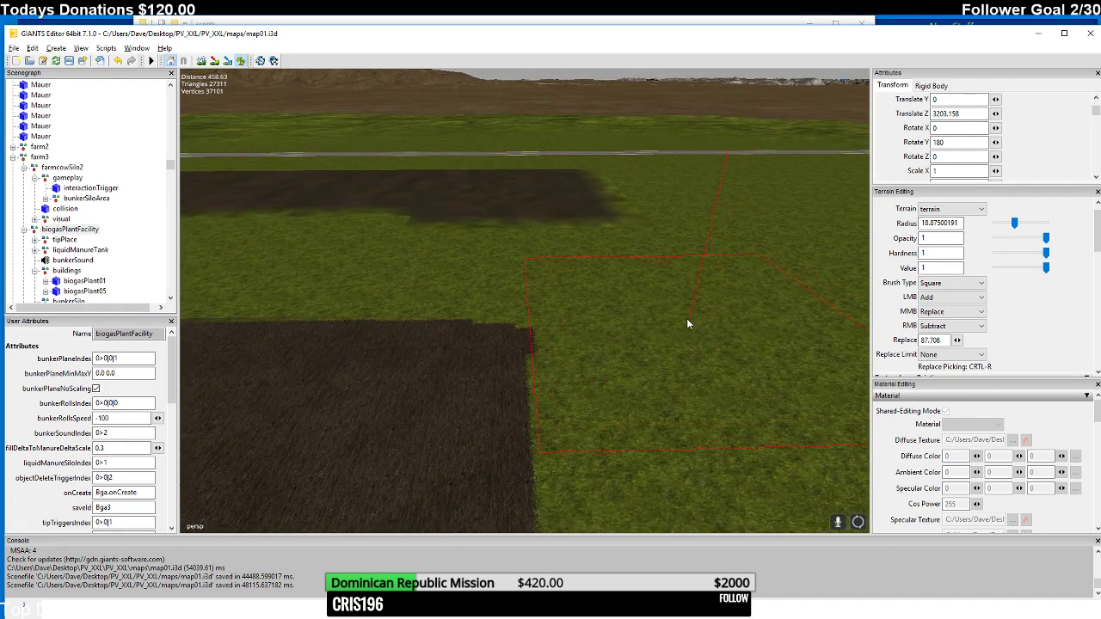
middle_drag(677, 317, 540, 333)
- Join the second long side to the roadside strip and fill the grass gap between them at the corner
click(469, 325)
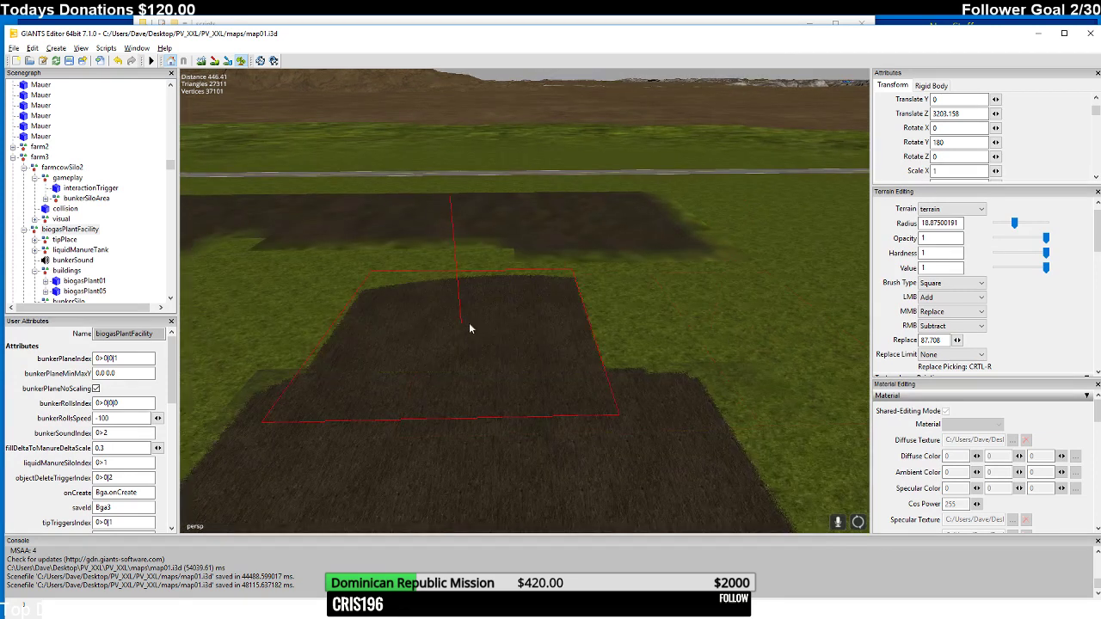
drag(468, 327, 532, 324)
mouse_move(532, 325)
middle_down()
mouse_move(533, 344)
mouse_move(530, 322)
middle_up()
mouse_move(530, 327)
mouse_down()
mouse_move(503, 337)
mouse_move(422, 328)
mouse_up()
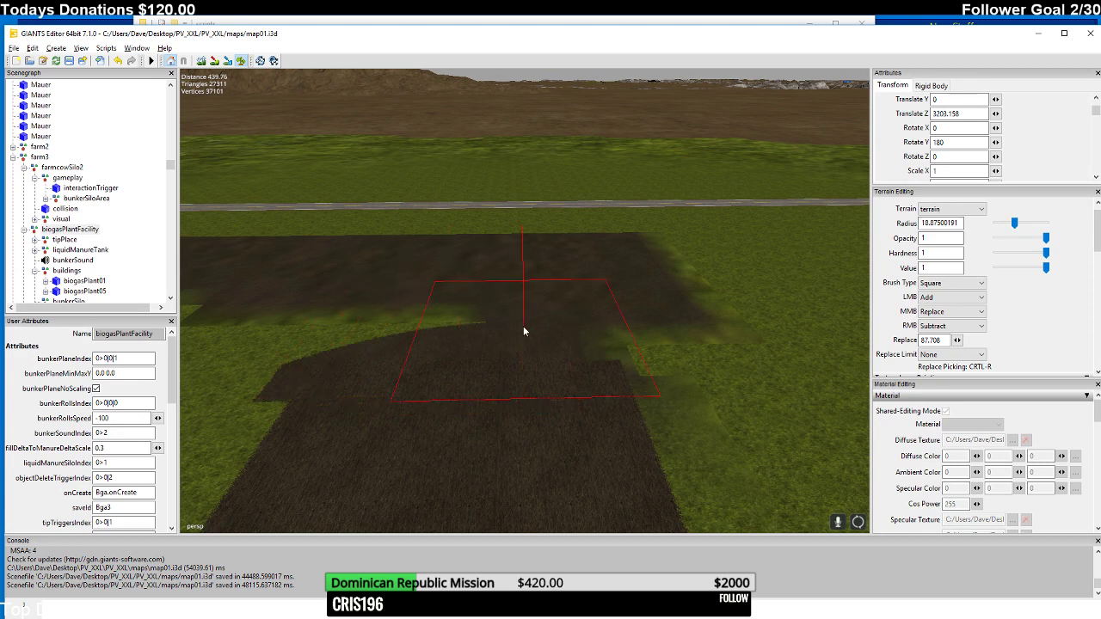
mouse_move(563, 310)
middle_down()
mouse_move(454, 300)
mouse_move(479, 353)
mouse_move(384, 363)
mouse_move(416, 295)
mouse_move(612, 317)
mouse_move(639, 293)
mouse_move(635, 318)
mouse_move(379, 297)
middle_up()
drag(370, 301, 394, 305)
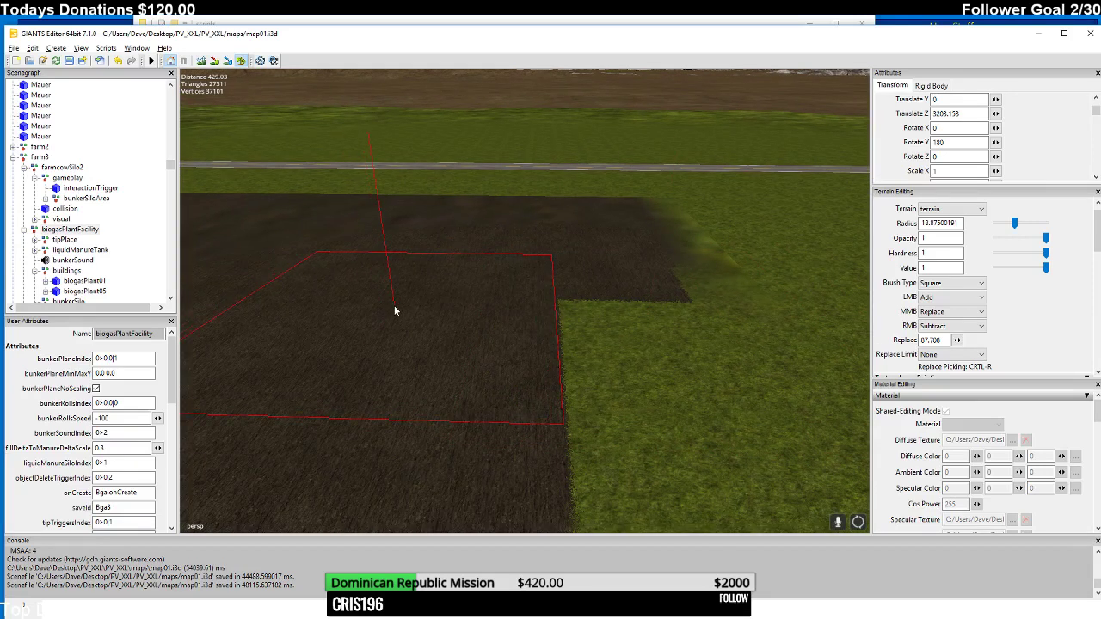
- Erase the field overhang beyond the second long side's outer edge at the road corner
mouse_move(394, 305)
middle_down()
mouse_move(372, 315)
mouse_move(396, 303)
mouse_move(634, 356)
middle_up()
mouse_move(634, 359)
right_down()
mouse_move(665, 356)
mouse_move(616, 350)
right_up()
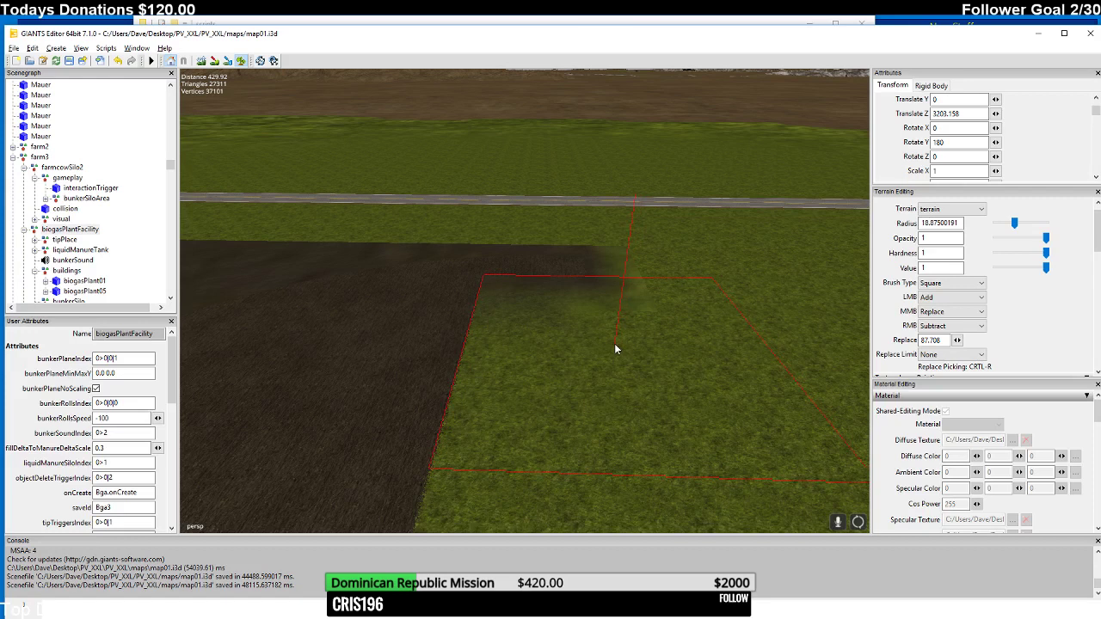
mouse_move(614, 343)
middle_down()
mouse_move(636, 353)
mouse_move(678, 339)
middle_up()
right_drag(678, 340, 681, 344)
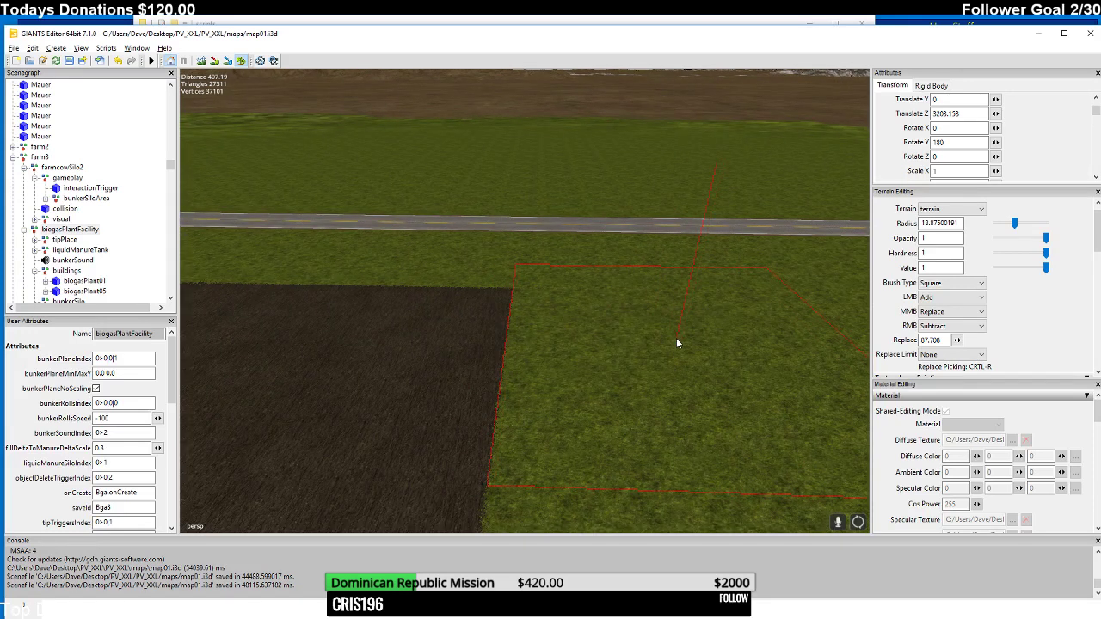
- Fill the grass enclosed between the field's two long sides, starting from the paved road end
mouse_move(677, 340)
middle_down()
mouse_move(535, 311)
mouse_move(501, 355)
mouse_move(486, 339)
mouse_move(454, 335)
mouse_move(398, 386)
middle_up()
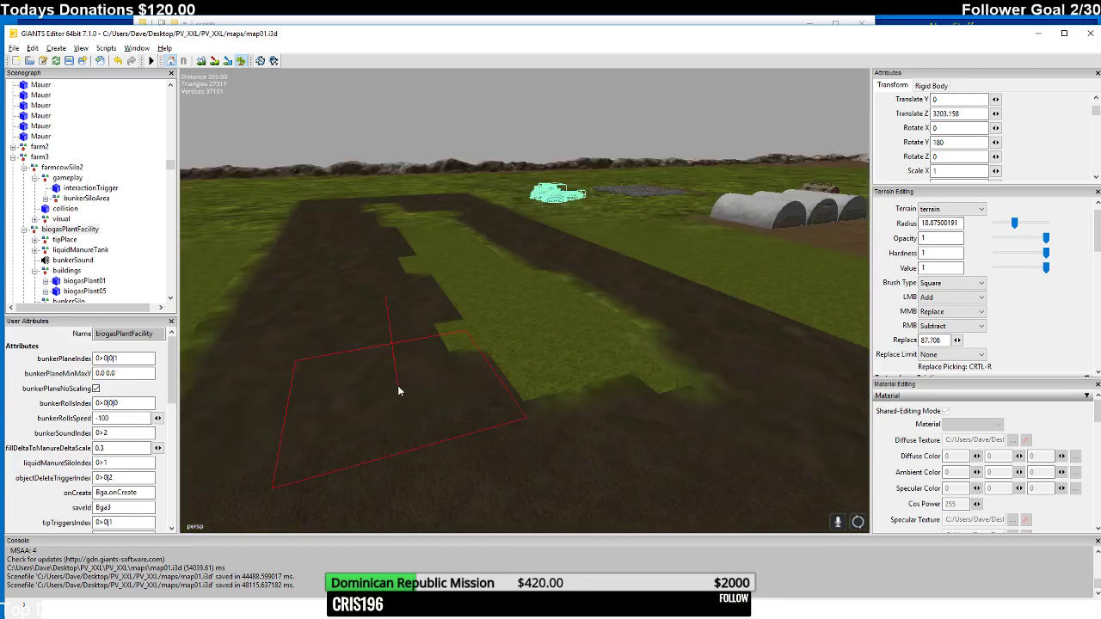
mouse_move(470, 386)
middle_down()
mouse_move(448, 391)
mouse_move(441, 450)
middle_up()
click(441, 448)
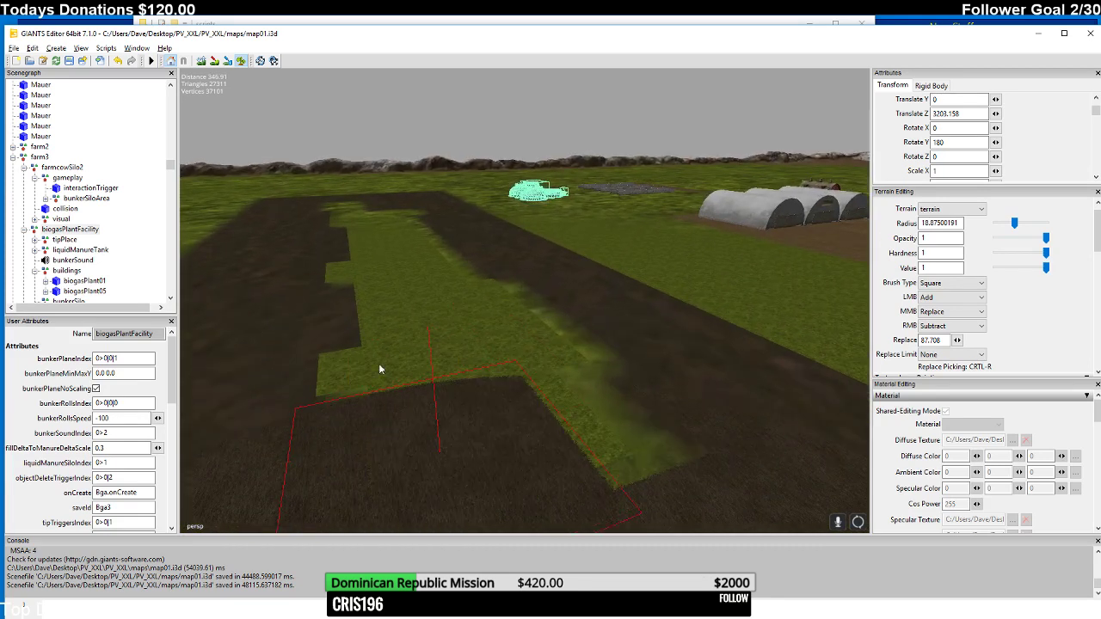
mouse_move(576, 351)
mouse_down()
mouse_move(599, 377)
mouse_move(624, 449)
mouse_up()
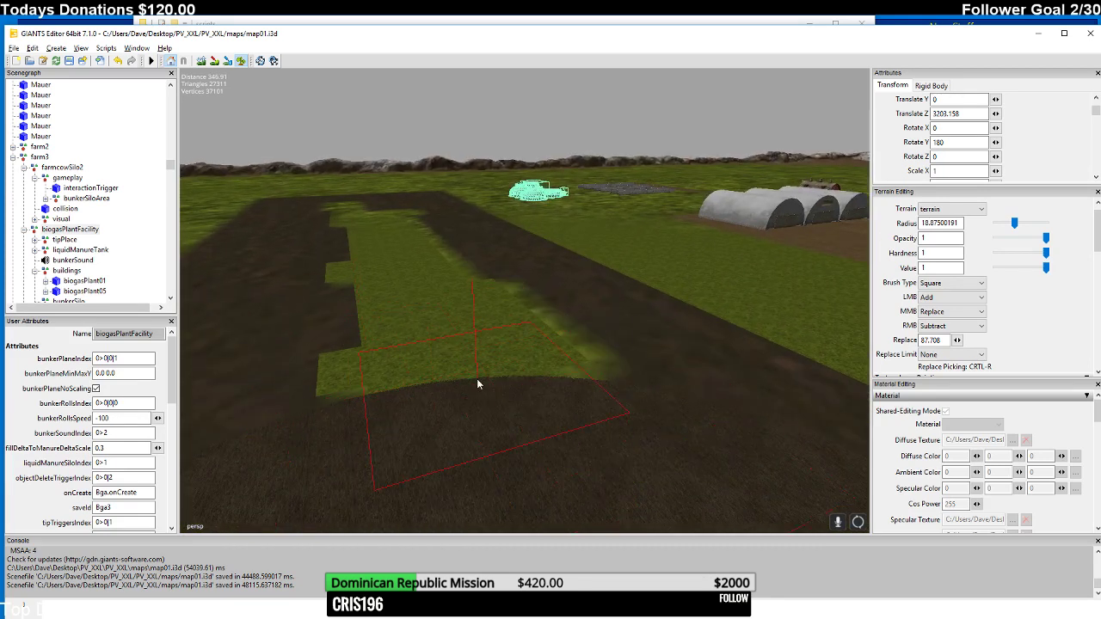
mouse_move(476, 378)
right_down()
mouse_move(491, 347)
mouse_move(482, 387)
right_up()
mouse_move(483, 388)
mouse_down()
mouse_move(447, 320)
mouse_move(476, 307)
mouse_move(567, 330)
mouse_move(584, 367)
mouse_up()
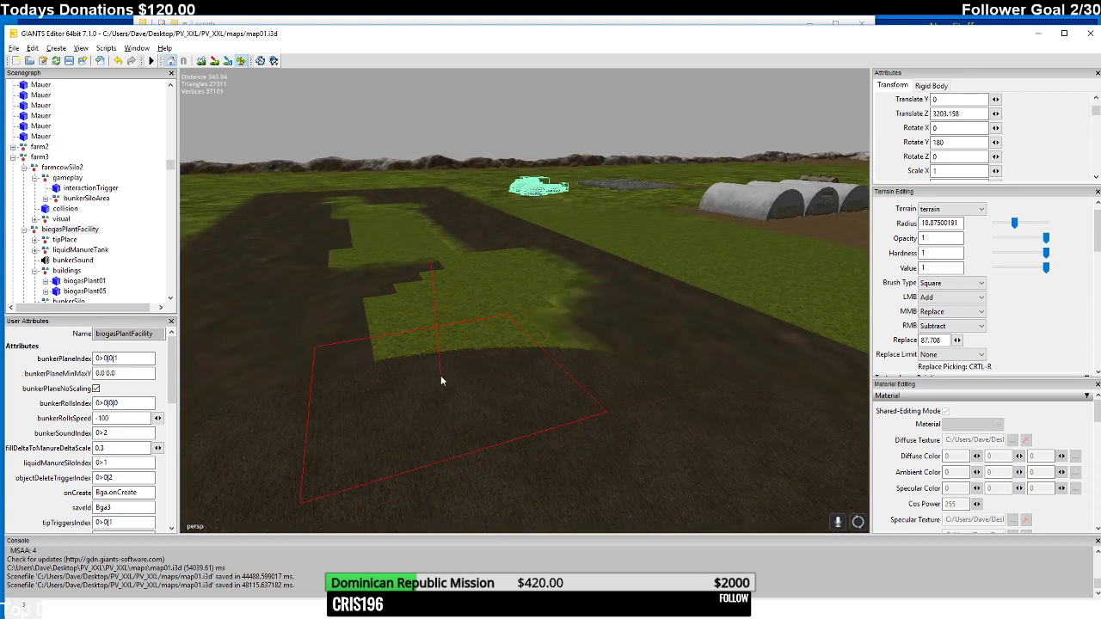
- Fill the remaining grass inside the field up to its far end, undoing stray strokes along the way
mouse_move(441, 375)
middle_down()
mouse_move(468, 307)
mouse_move(450, 331)
middle_up()
mouse_move(440, 333)
mouse_down()
mouse_move(404, 354)
mouse_move(493, 358)
mouse_move(436, 279)
mouse_up()
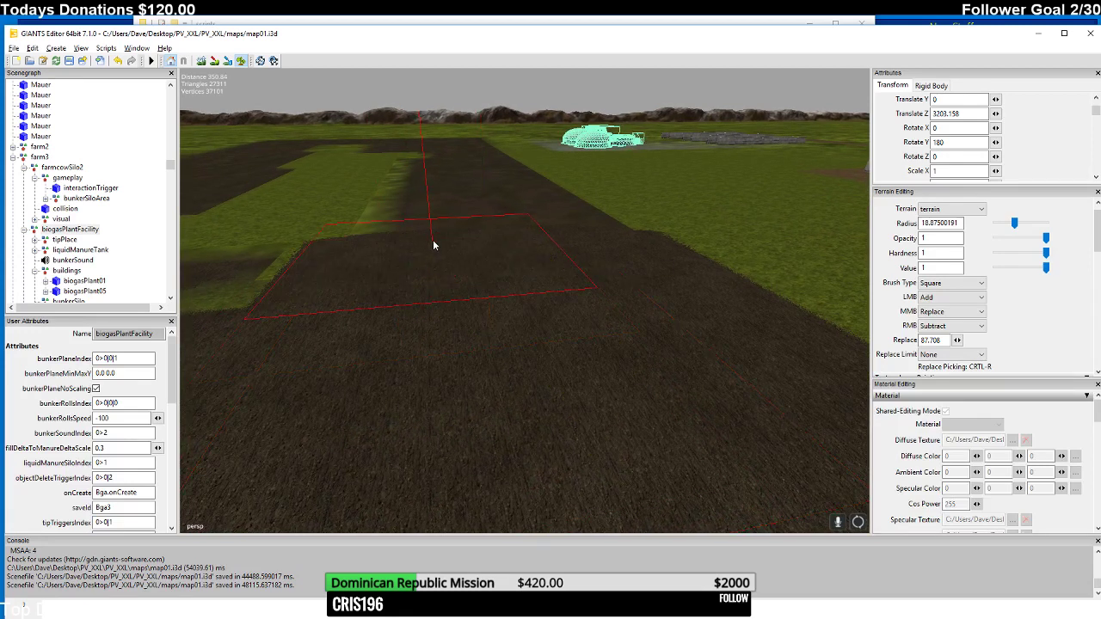
key(ctrl+z)
middle_drag(519, 235, 489, 246)
mouse_move(511, 314)
mouse_down()
mouse_move(496, 264)
mouse_move(415, 249)
mouse_move(545, 233)
mouse_up()
mouse_move(546, 233)
middle_down()
mouse_move(484, 388)
mouse_move(521, 320)
mouse_move(592, 351)
middle_up()
key(ctrl+z)
mouse_move(520, 301)
mouse_down()
mouse_move(496, 262)
mouse_move(407, 257)
mouse_move(362, 271)
mouse_move(372, 359)
mouse_up()
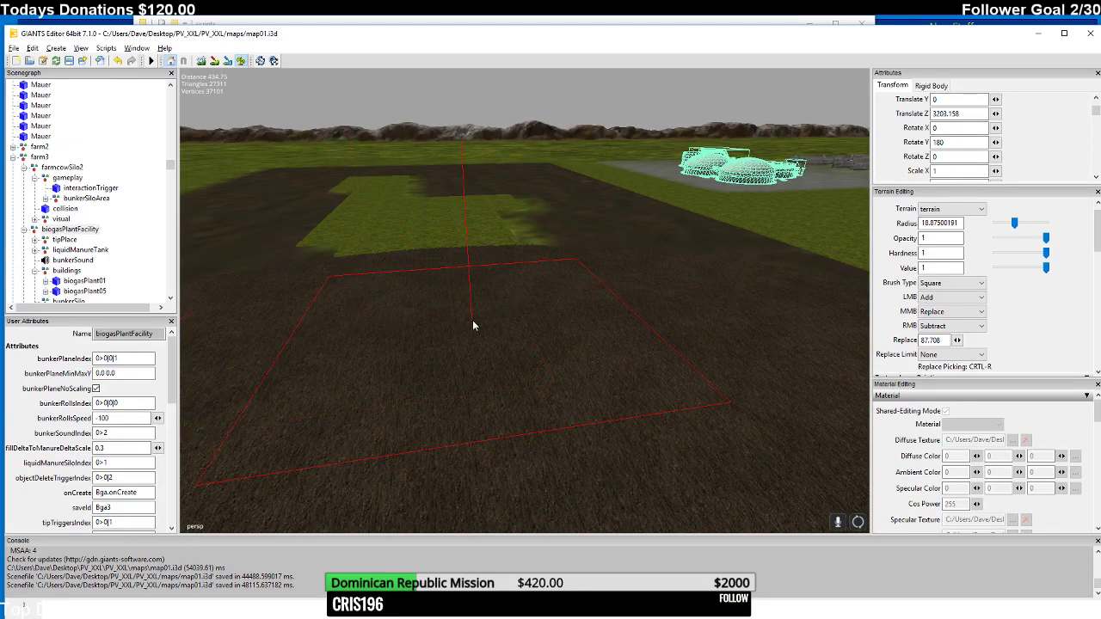
mouse_move(465, 249)
middle_down()
mouse_move(528, 349)
mouse_move(506, 322)
mouse_move(444, 385)
middle_up()
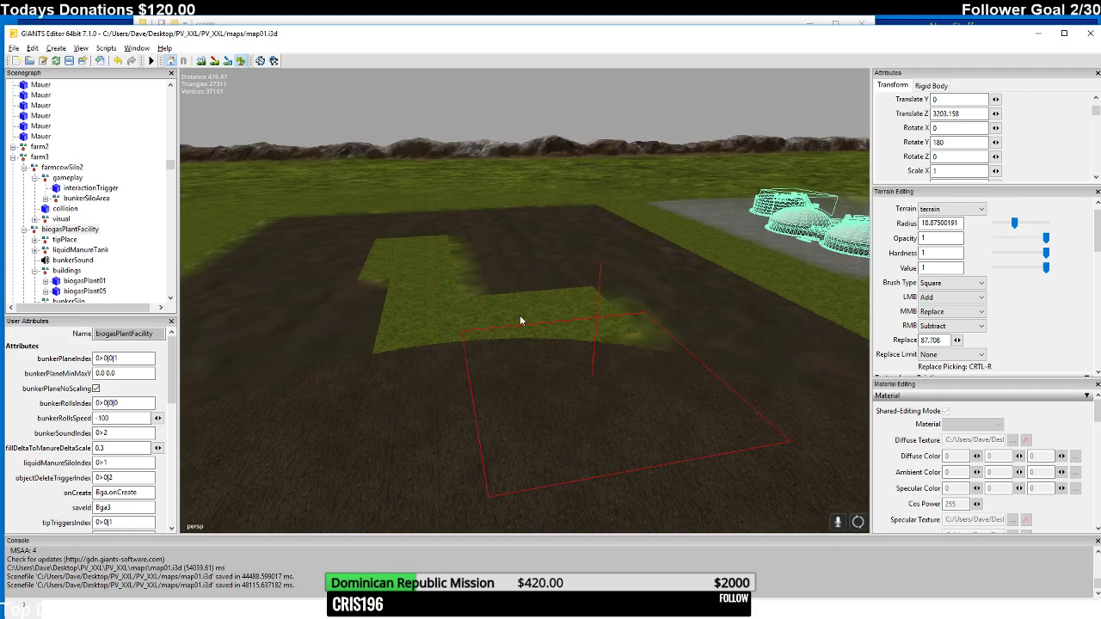
mouse_move(437, 287)
middle_down()
mouse_move(454, 258)
mouse_move(516, 254)
mouse_move(465, 253)
mouse_move(459, 368)
mouse_move(492, 306)
mouse_move(535, 286)
mouse_move(550, 344)
mouse_move(627, 347)
mouse_move(579, 350)
middle_up()
mouse_move(579, 350)
mouse_down()
mouse_move(521, 389)
mouse_move(463, 376)
mouse_up()
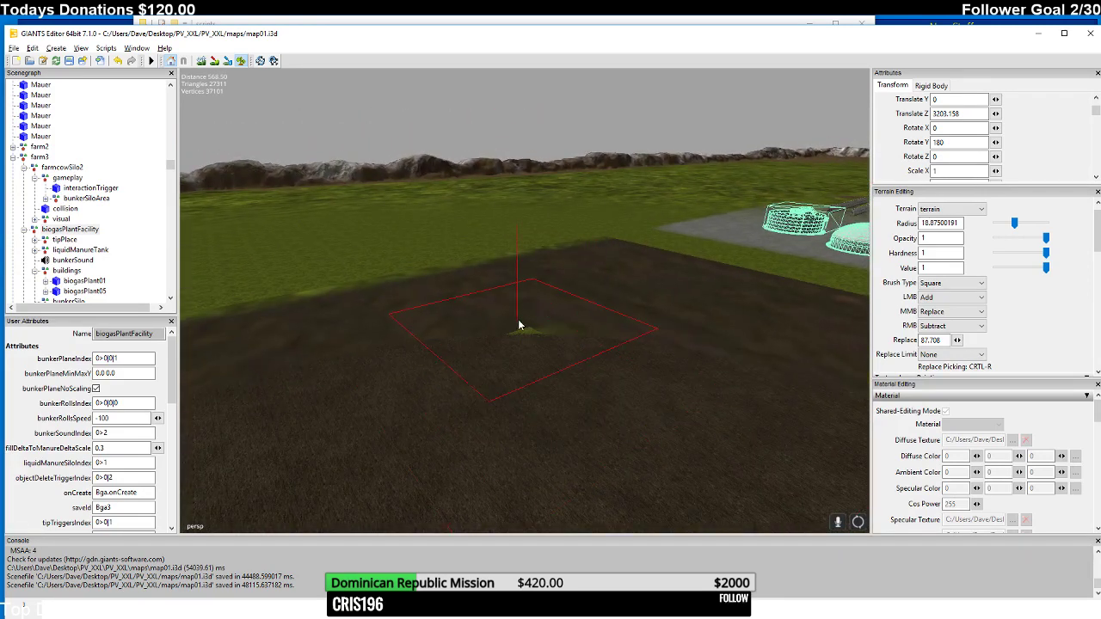
- Stamp a square field patch beside the far end of the filled field, undoing the first misplaced stamp
mouse_move(548, 353)
middle_down()
mouse_move(519, 350)
mouse_move(656, 358)
mouse_move(481, 335)
mouse_move(548, 341)
mouse_move(471, 441)
mouse_move(407, 387)
mouse_move(383, 394)
mouse_move(531, 394)
mouse_move(533, 308)
mouse_move(489, 317)
middle_up()
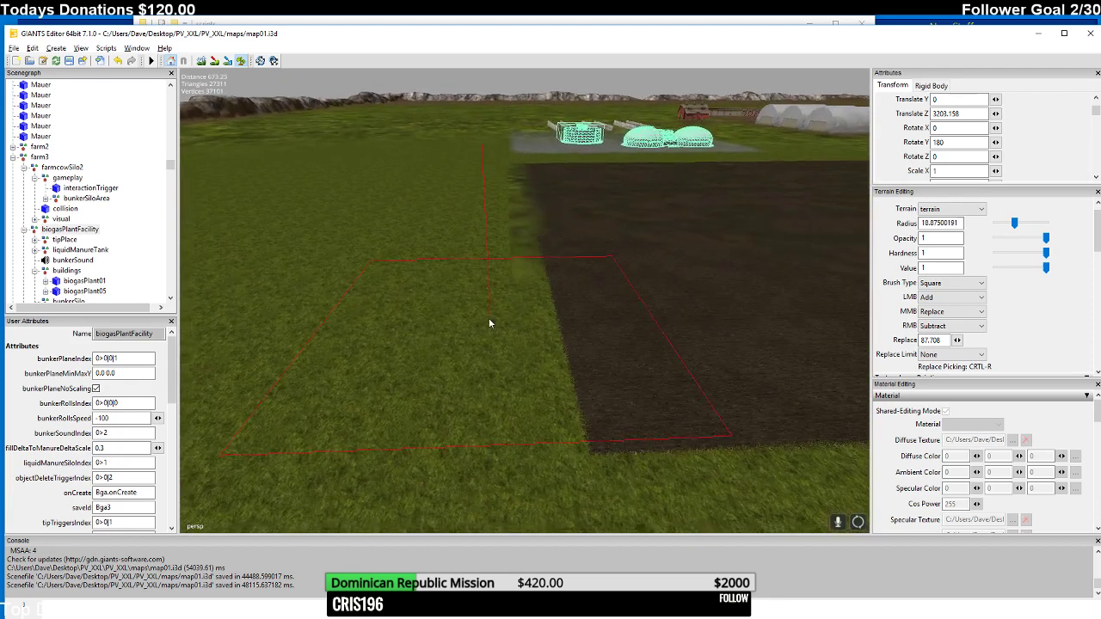
click(414, 326)
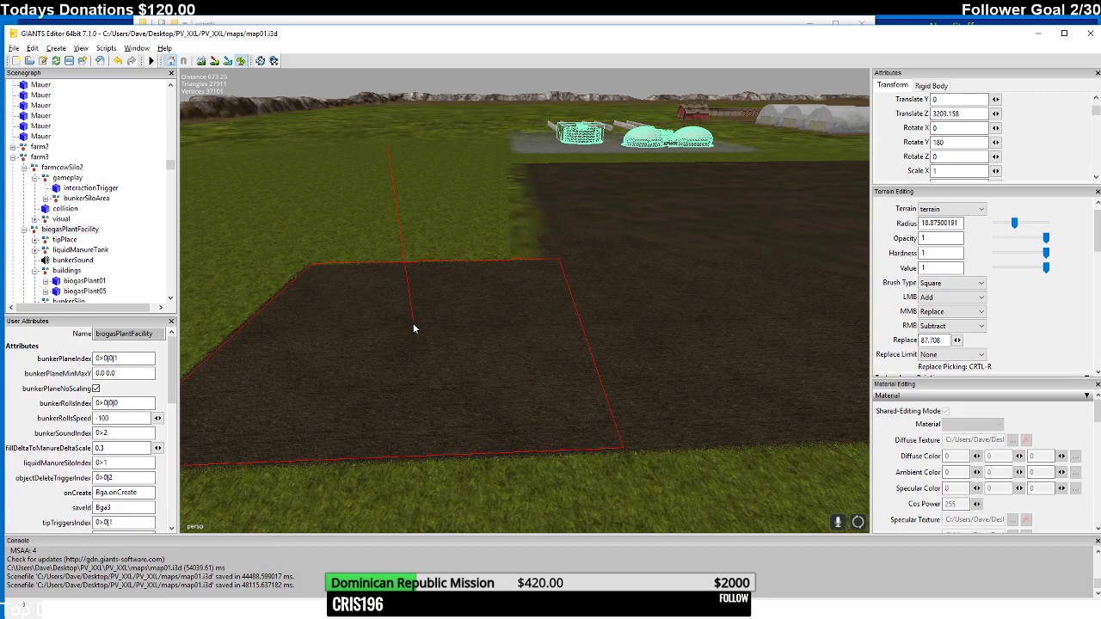
key(ctrl+z)
middle_drag(412, 323, 468, 302)
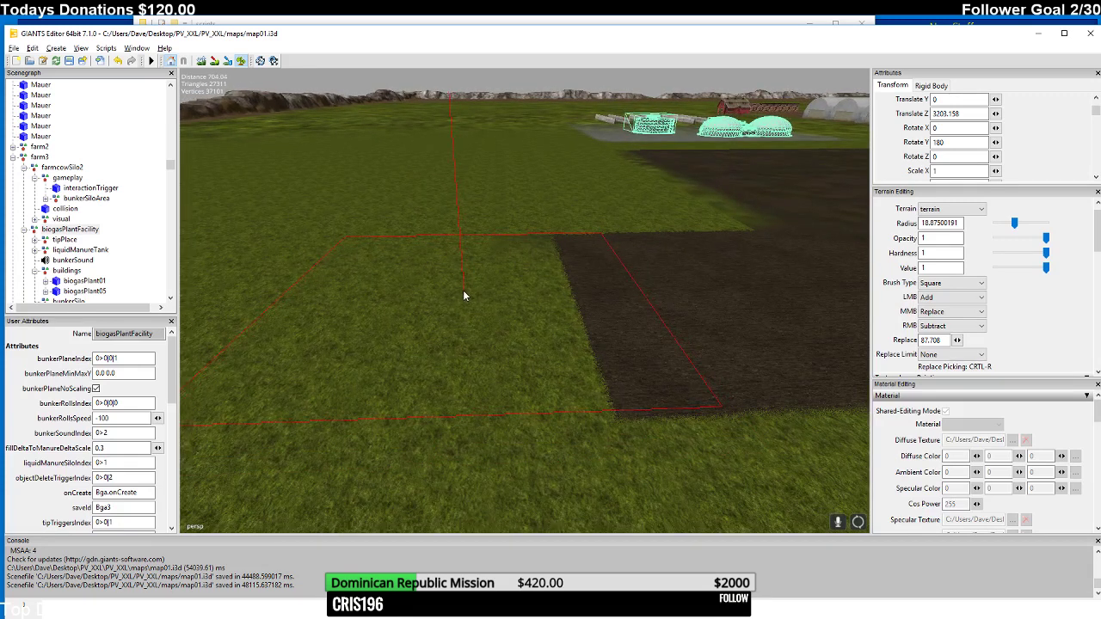
click(463, 294)
scroll(465, 293, up, 5)
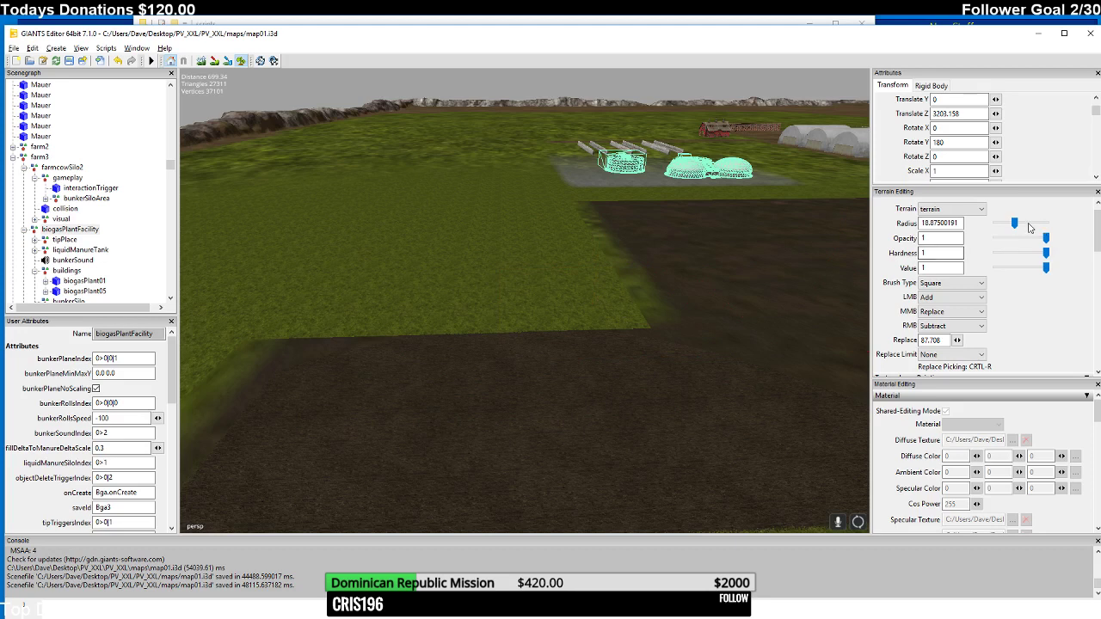
- Reduce the brush radius to about 4.16 and restore a grass strip between the new patch and the first field
drag(1014, 224, 1001, 226)
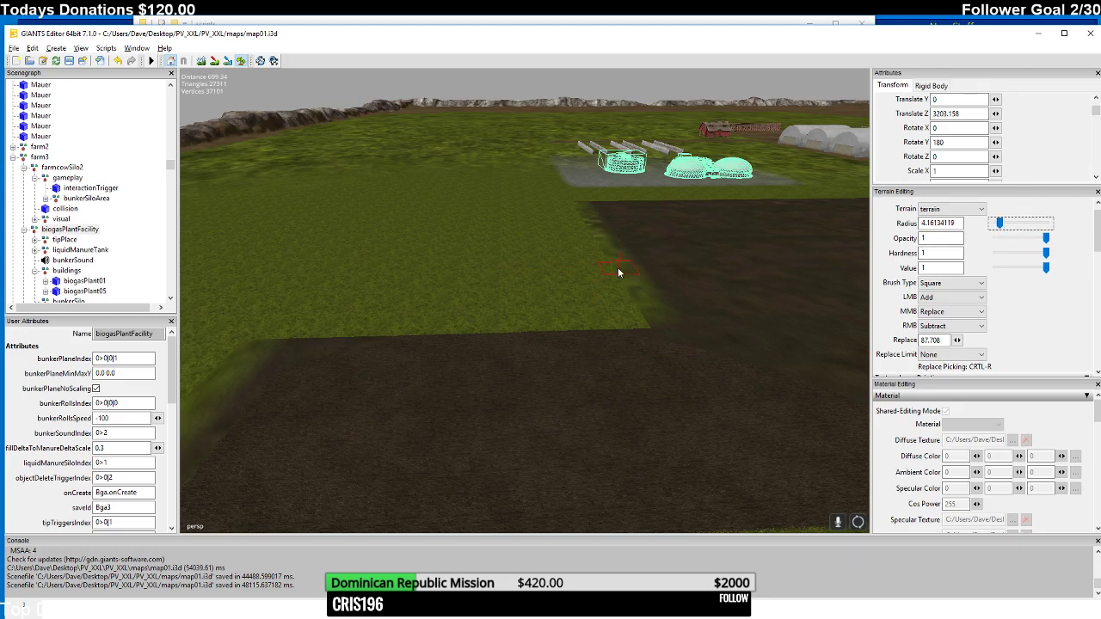
key(w)
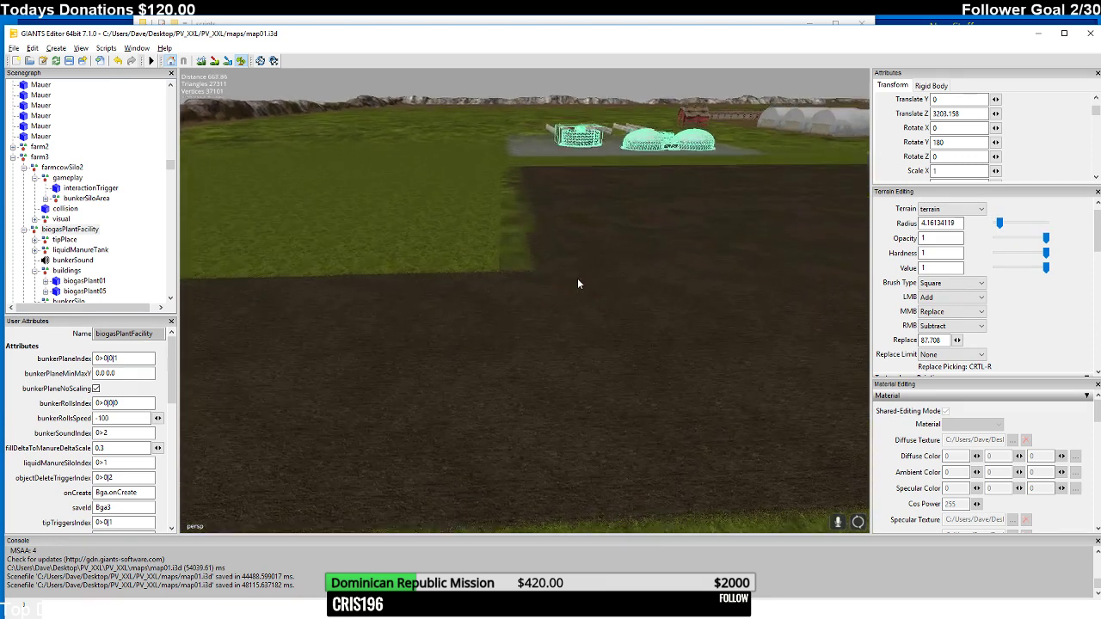
drag(499, 333, 505, 430)
right_drag(505, 431, 502, 337)
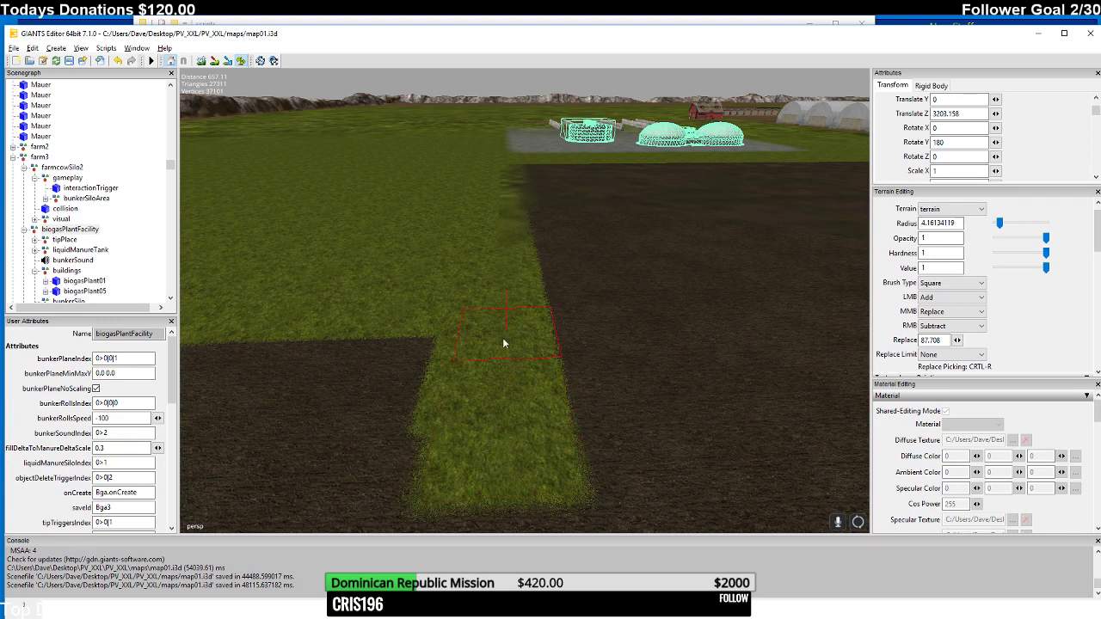
key(s)
key(w)
- Widen and straighten the grass strip along the first field's edge so the new patch stands apart
mouse_move(511, 319)
mouse_down()
mouse_move(539, 455)
mouse_move(530, 442)
mouse_move(535, 460)
mouse_move(520, 463)
mouse_move(527, 390)
mouse_move(511, 267)
mouse_move(525, 264)
mouse_move(535, 294)
mouse_up()
key(a)
key(a)
key(w)
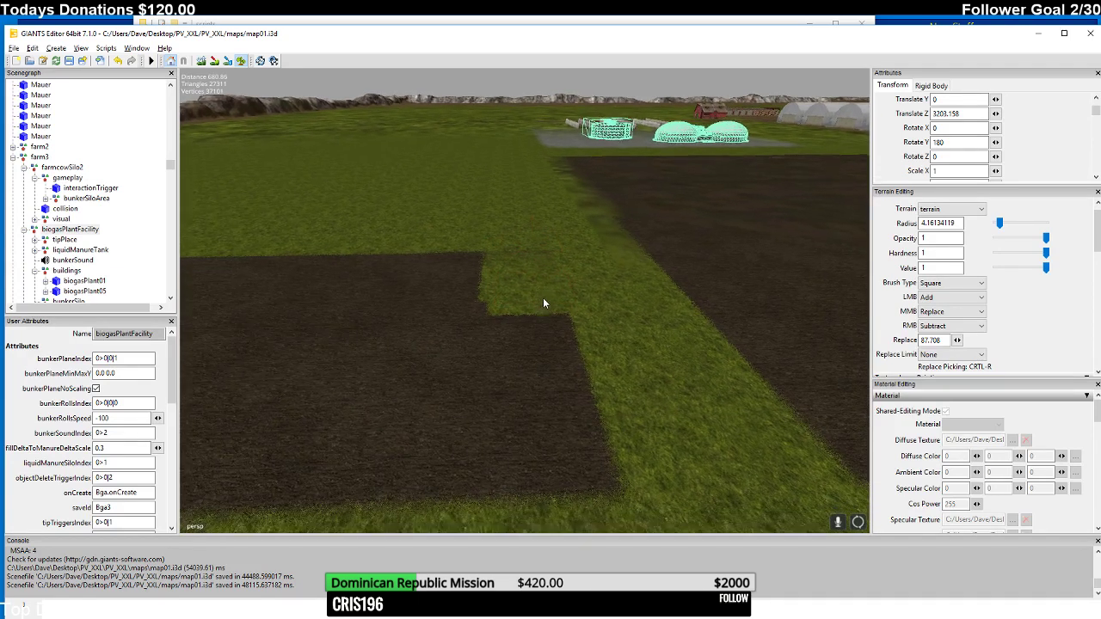
mouse_move(548, 302)
mouse_down()
mouse_move(563, 387)
mouse_move(549, 387)
mouse_move(540, 261)
mouse_up()
key(s)
key(w)
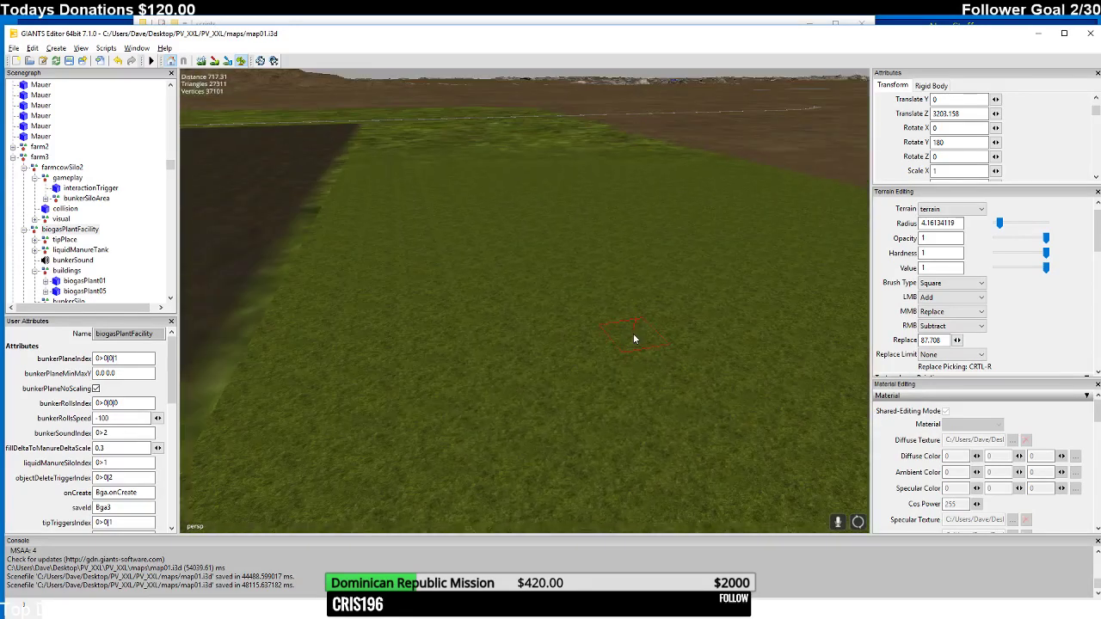
- Set the brush radius to about 15.48 and paint a field strip outward from the new patch, away from the first field
key(s)
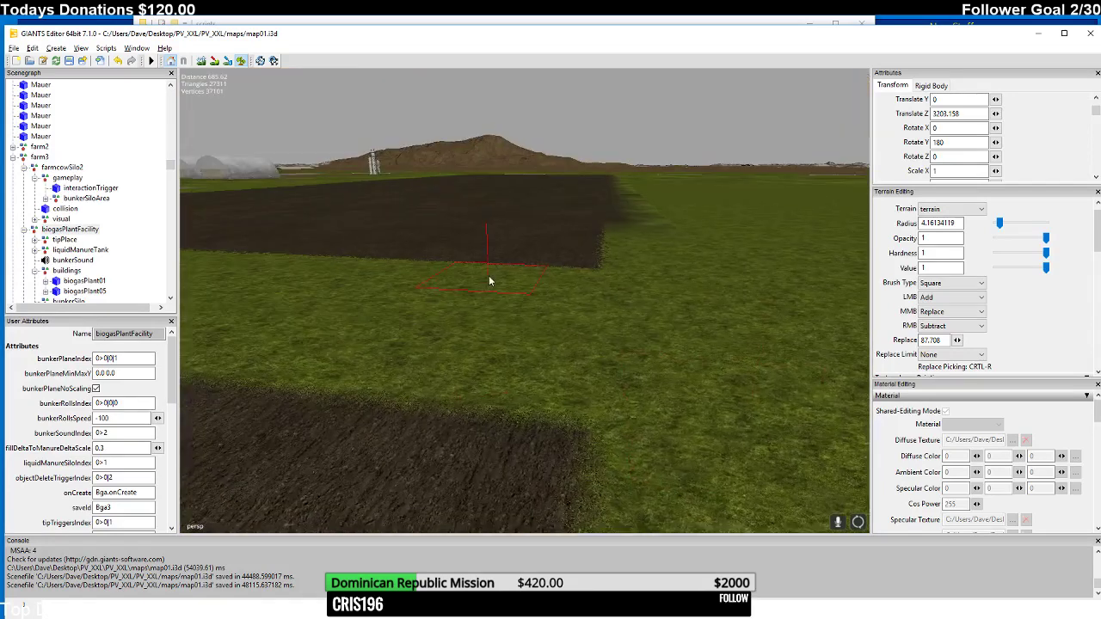
mouse_move(498, 289)
right_down()
mouse_move(395, 297)
mouse_move(338, 390)
mouse_move(294, 387)
mouse_move(446, 370)
mouse_move(401, 307)
mouse_move(405, 293)
right_up()
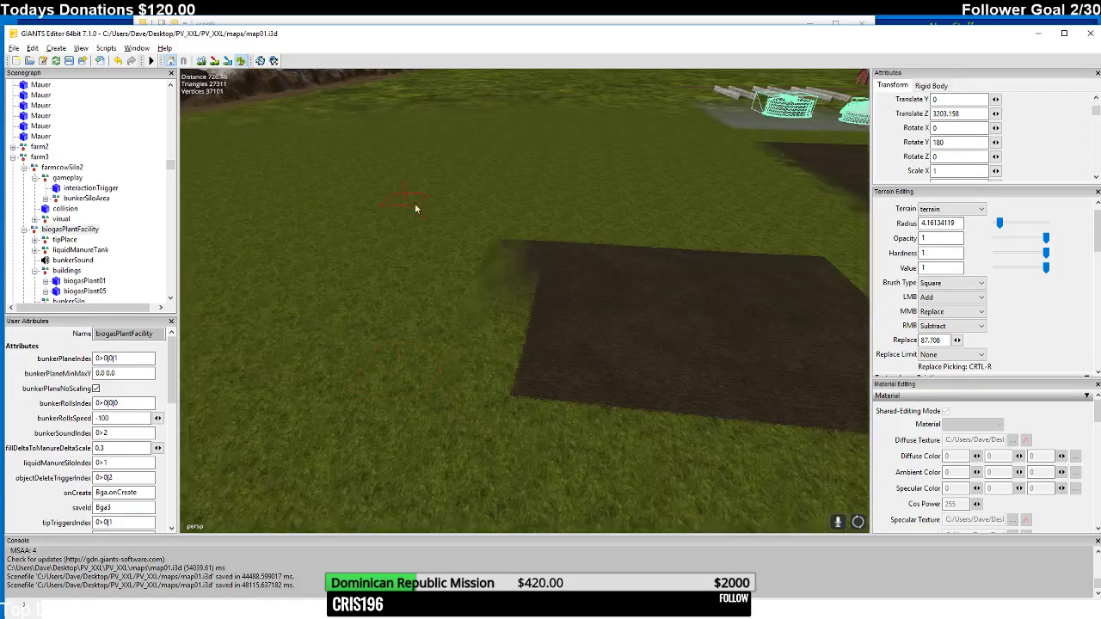
drag(1000, 223, 1011, 222)
mouse_move(539, 264)
mouse_down()
mouse_move(516, 312)
mouse_move(545, 241)
mouse_move(575, 230)
mouse_up()
right_drag(574, 228, 514, 241)
drag(644, 250, 590, 248)
mouse_move(589, 241)
right_down()
mouse_move(584, 250)
mouse_move(601, 246)
mouse_move(622, 270)
right_up()
drag(623, 270, 590, 269)
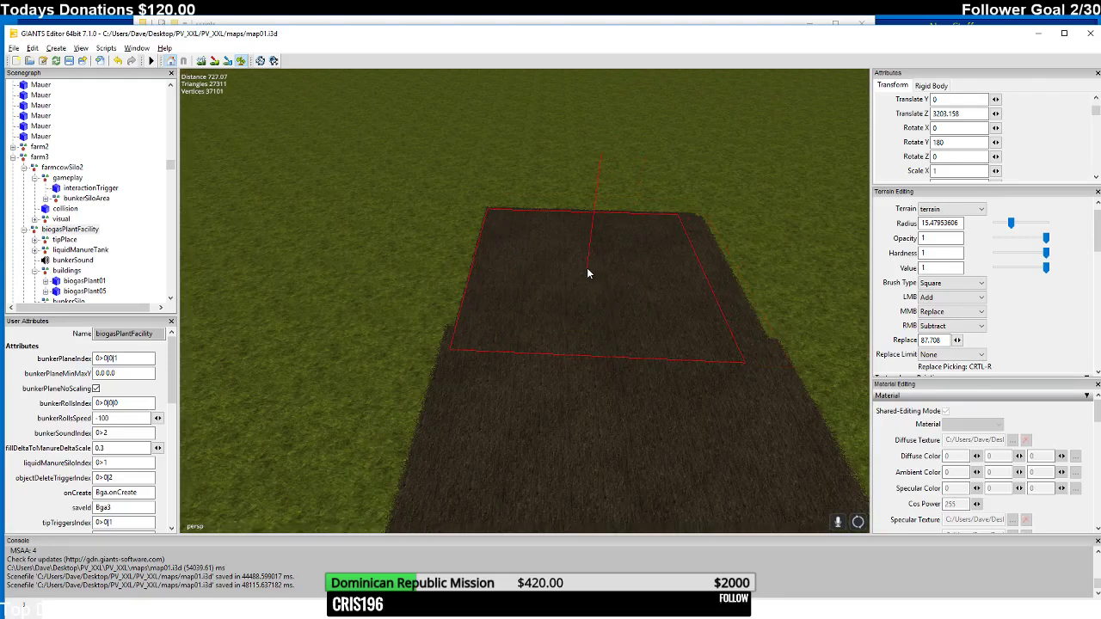
- Lengthen the second field's first strip farther across the open grass, keeping its edges straight
mouse_move(587, 267)
right_down()
mouse_move(575, 312)
mouse_move(590, 268)
mouse_move(602, 270)
right_up()
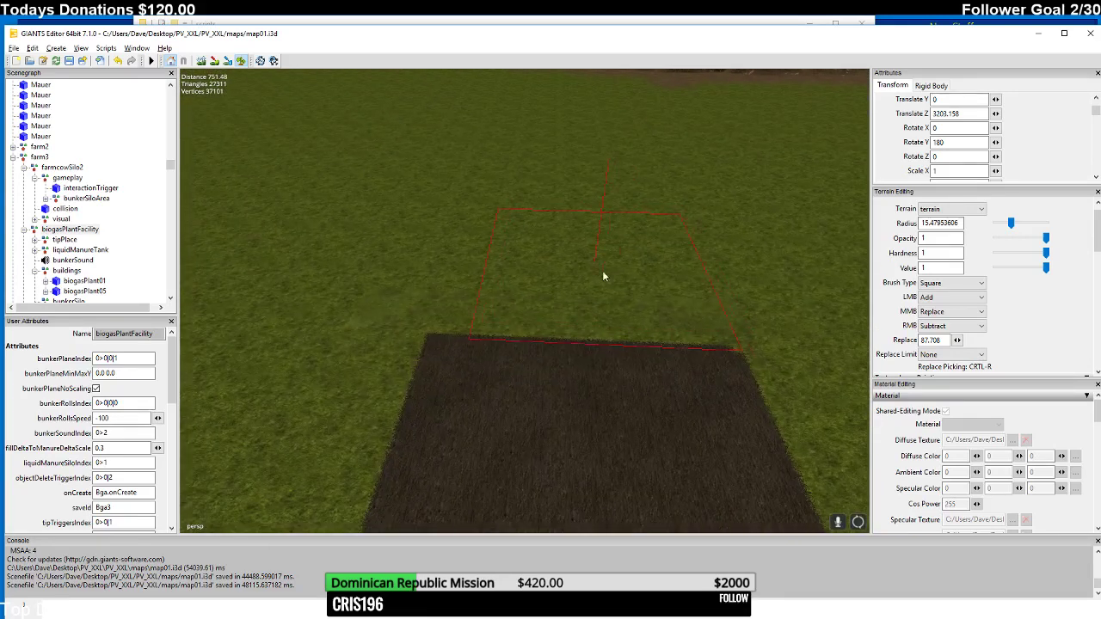
drag(602, 270, 562, 271)
mouse_move(562, 271)
right_down()
mouse_move(558, 291)
mouse_move(587, 261)
right_up()
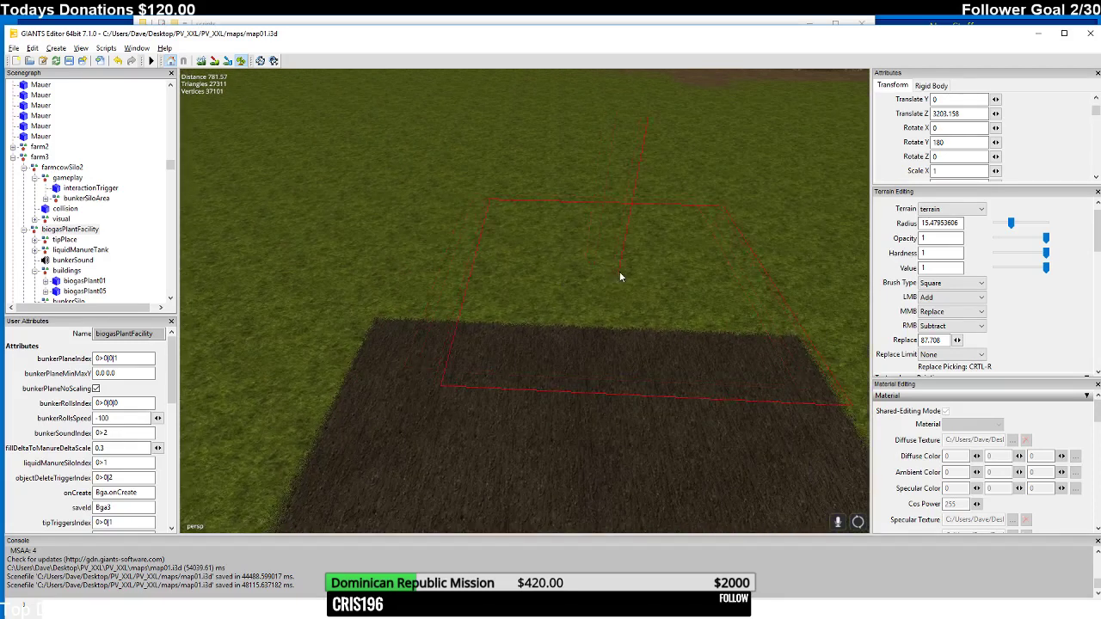
mouse_move(619, 271)
mouse_down()
mouse_move(565, 272)
mouse_move(553, 258)
mouse_up()
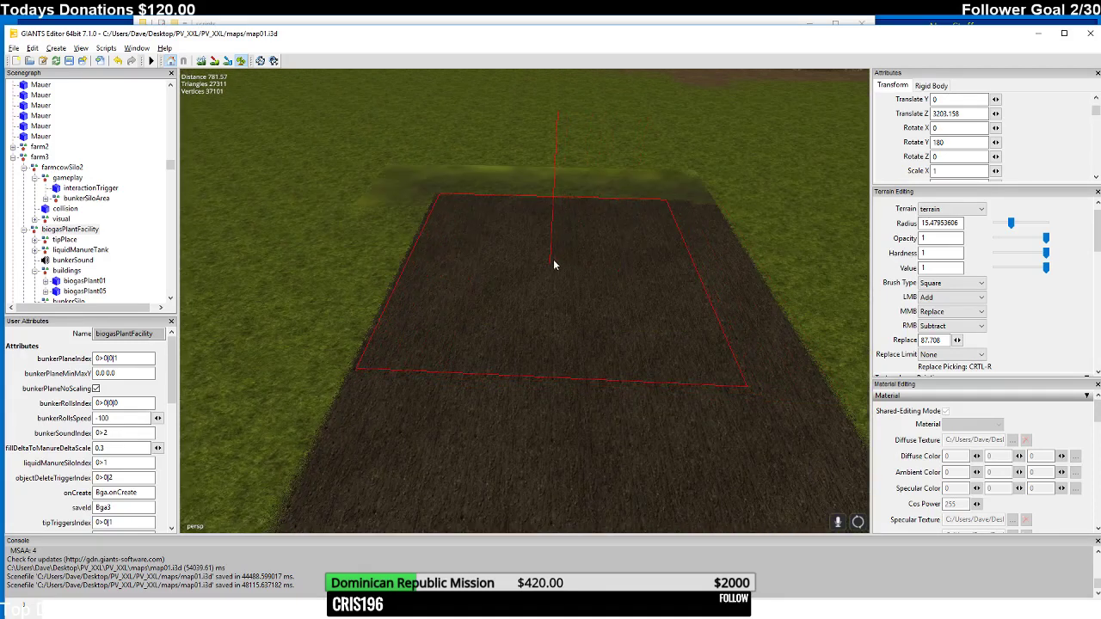
mouse_move(553, 259)
right_down()
mouse_move(573, 308)
mouse_move(584, 275)
mouse_move(611, 314)
right_up()
drag(610, 314, 565, 307)
- Square off the strip's outer corner and paint the adjoining side of the second field beside the dirt edge and rock wall
mouse_move(565, 307)
right_down()
mouse_move(559, 348)
mouse_move(579, 313)
mouse_move(698, 293)
mouse_move(693, 326)
mouse_move(715, 308)
mouse_move(718, 292)
mouse_move(703, 284)
mouse_move(706, 360)
mouse_move(722, 362)
mouse_move(731, 325)
mouse_move(689, 280)
right_up()
mouse_move(687, 278)
mouse_down()
mouse_move(680, 267)
mouse_move(683, 303)
mouse_move(683, 295)
mouse_up()
right_drag(682, 295, 683, 276)
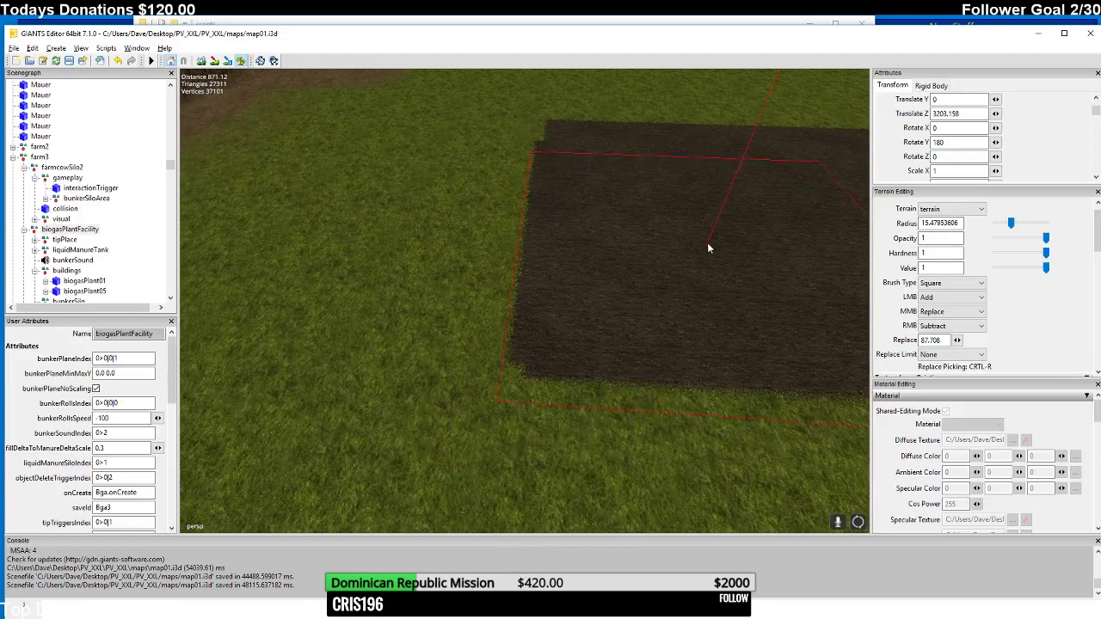
mouse_move(706, 228)
right_down()
mouse_move(691, 261)
mouse_move(710, 248)
right_up()
drag(712, 251, 604, 246)
right_drag(605, 250, 618, 269)
mouse_move(646, 276)
mouse_down()
mouse_move(670, 277)
mouse_move(582, 278)
mouse_up()
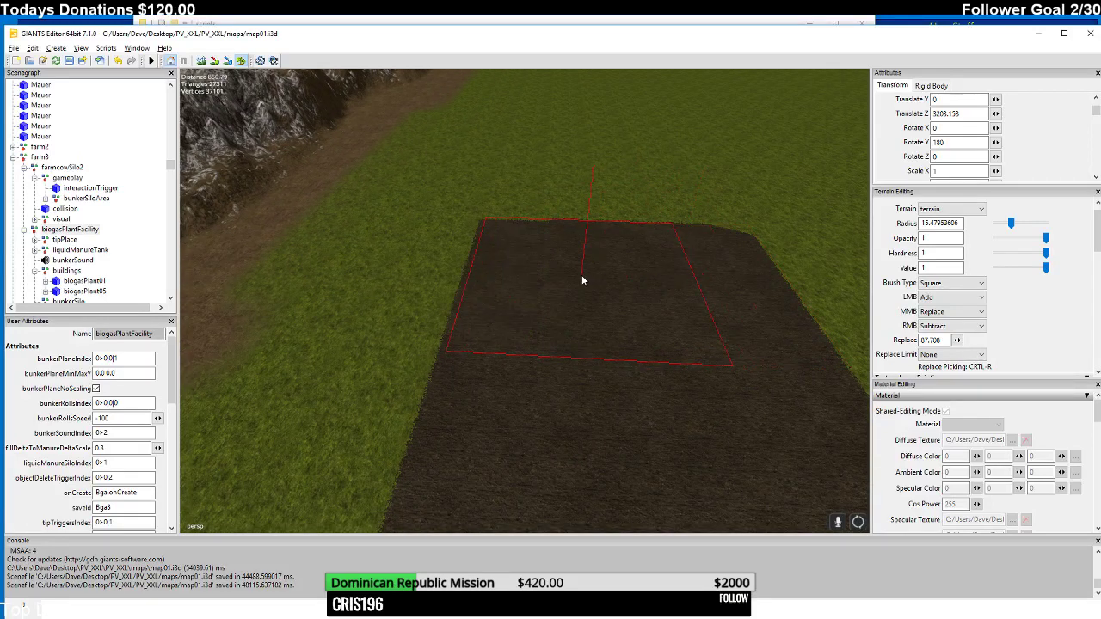
right_drag(582, 278, 590, 229)
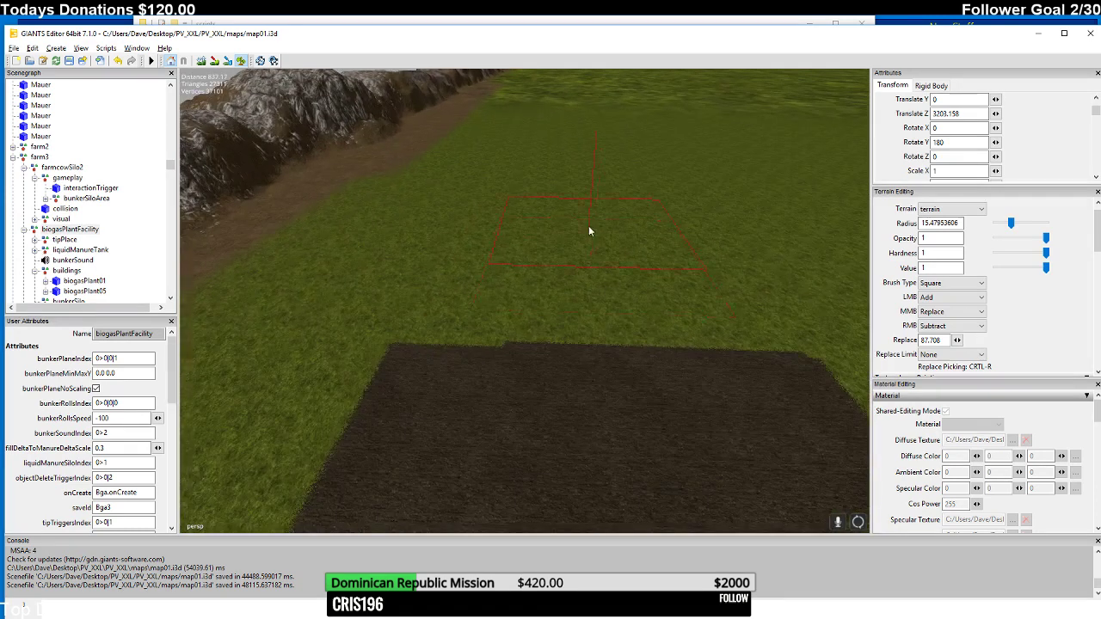
mouse_move(622, 287)
mouse_down()
mouse_move(646, 296)
mouse_move(546, 294)
mouse_up()
- Paint another side of the second field from the starting patch toward the biogas plant, parallel to the first field's edge
mouse_move(547, 293)
right_down()
mouse_move(459, 299)
mouse_move(555, 305)
mouse_move(443, 327)
mouse_move(444, 397)
mouse_move(525, 316)
right_up()
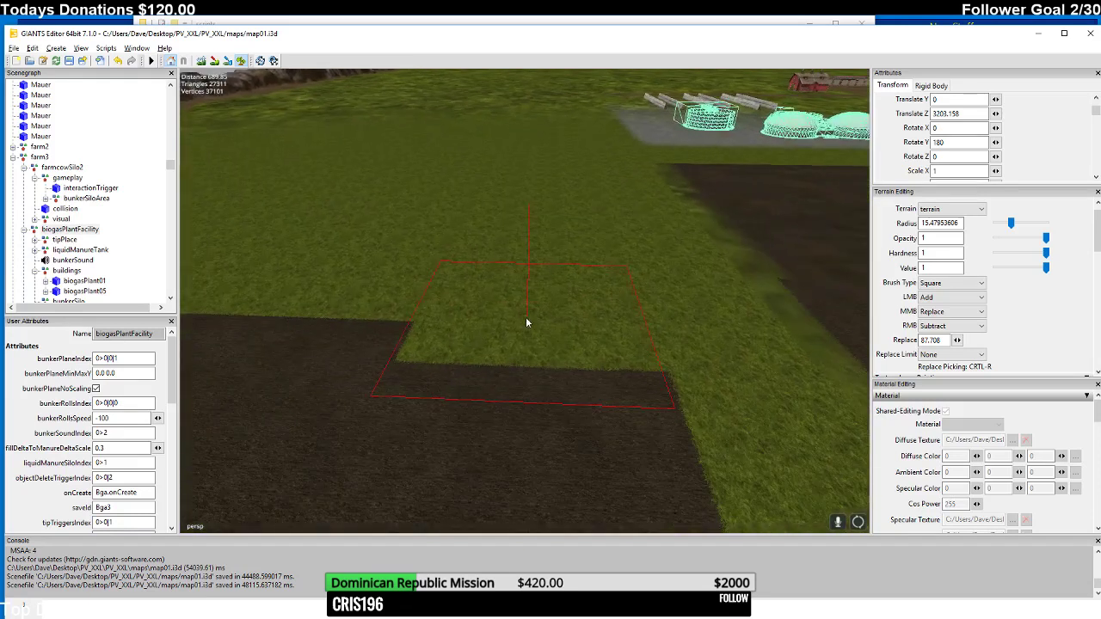
mouse_move(526, 316)
mouse_down()
mouse_move(506, 327)
mouse_move(531, 328)
mouse_up()
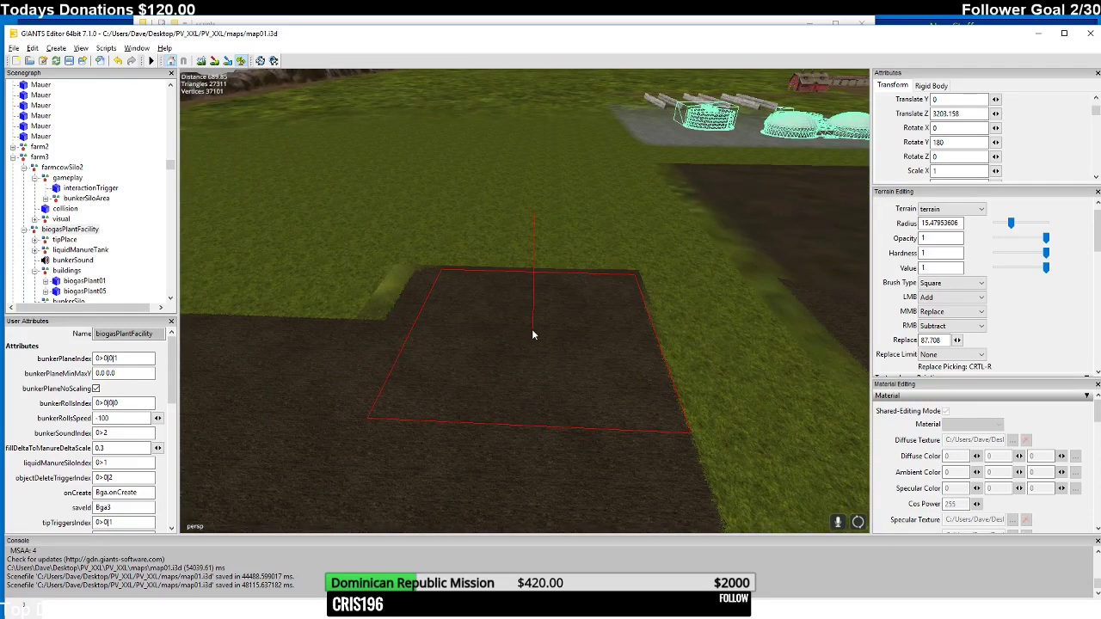
mouse_move(531, 329)
right_down()
mouse_move(529, 337)
mouse_move(556, 310)
mouse_move(512, 349)
right_up()
drag(511, 349, 568, 352)
right_drag(571, 352, 532, 360)
drag(531, 360, 570, 370)
- Extend that side of the second field past the concrete around the biogas plant and bunker silos
mouse_move(570, 370)
right_down()
mouse_move(568, 391)
mouse_move(576, 348)
right_up()
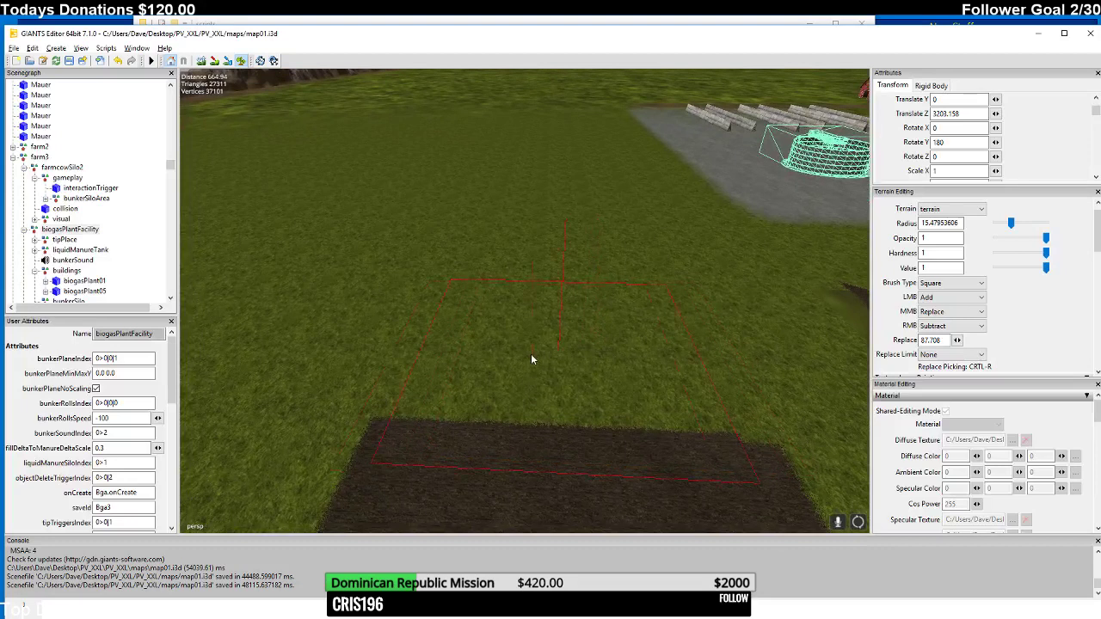
drag(530, 353, 587, 358)
mouse_move(587, 358)
right_down()
mouse_move(570, 371)
mouse_move(583, 341)
right_up()
mouse_move(583, 340)
mouse_down()
mouse_move(486, 334)
mouse_move(534, 337)
mouse_up()
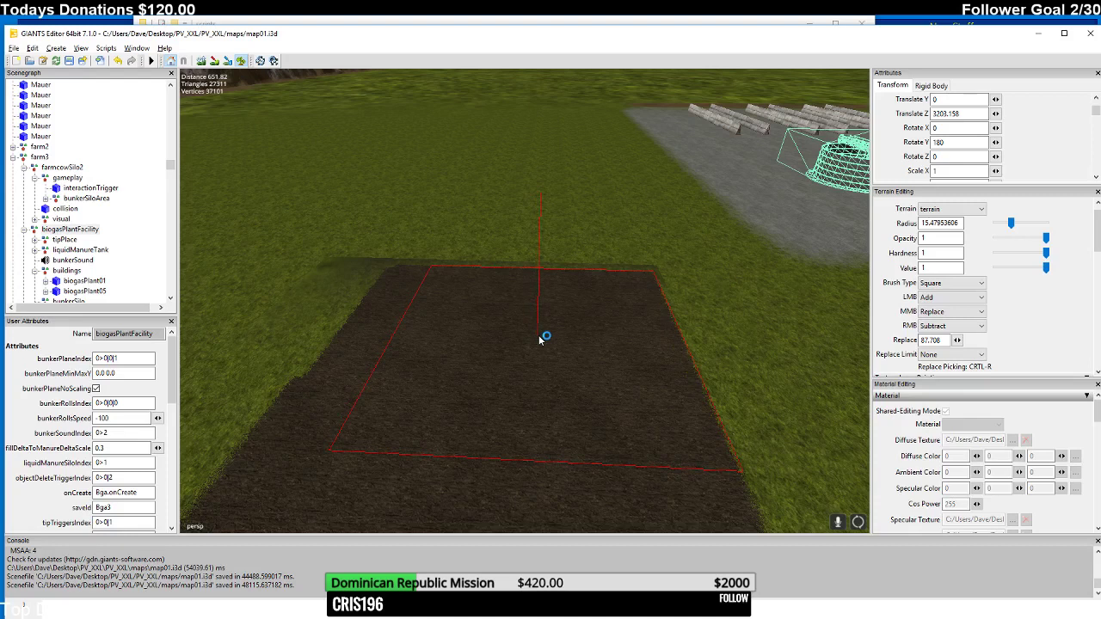
key(w)
click(536, 353)
mouse_move(537, 350)
mouse_down()
mouse_move(582, 349)
mouse_move(578, 362)
mouse_up()
key(w)
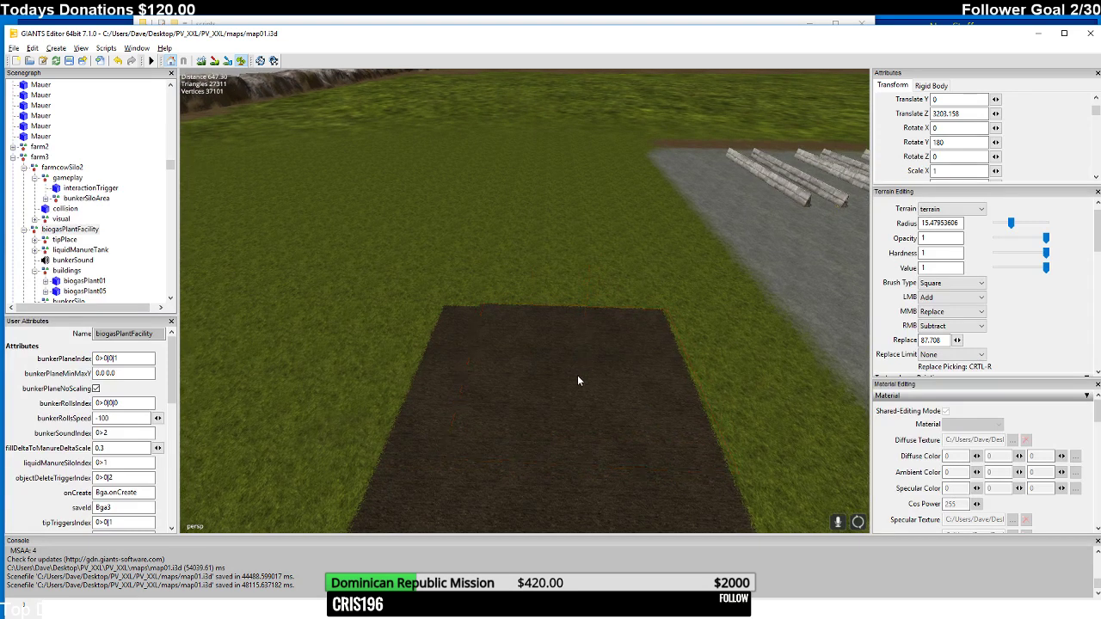
- Continue the strip beyond the end of the bunker silo concrete and widen its end to full width
key(w)
mouse_move(497, 358)
mouse_down()
mouse_move(584, 358)
mouse_move(529, 381)
mouse_move(604, 377)
mouse_move(589, 401)
mouse_move(615, 362)
mouse_move(517, 360)
mouse_move(610, 360)
mouse_move(613, 347)
mouse_move(547, 382)
mouse_move(539, 380)
mouse_move(561, 375)
mouse_move(495, 358)
mouse_up()
key(w)
key(w)
key(w)
key(w)
key(s)
key(w)
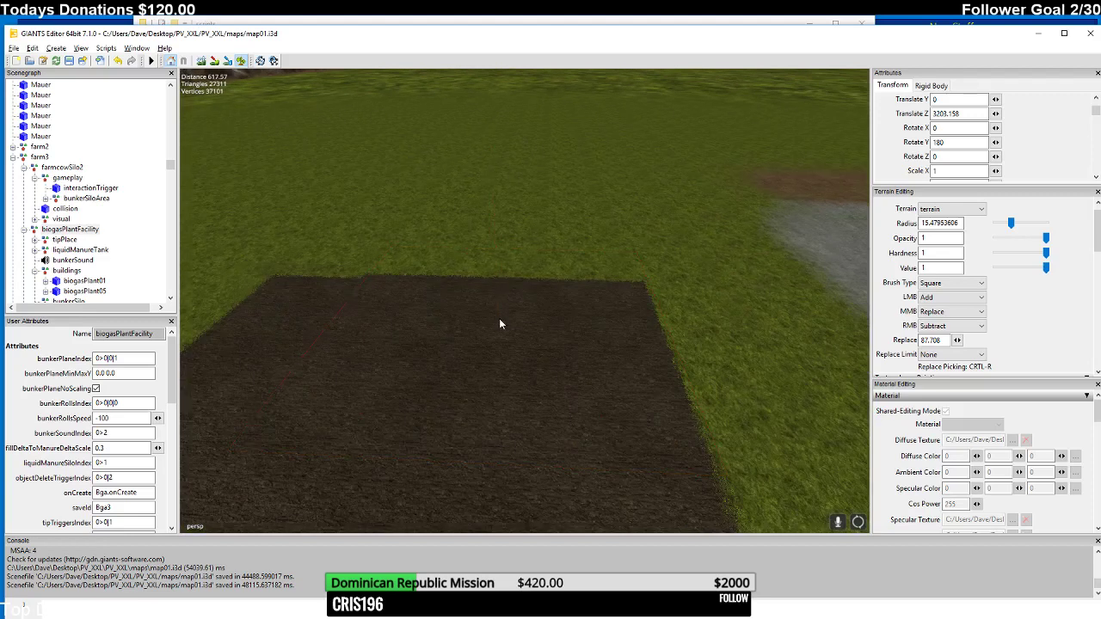
drag(463, 320, 542, 320)
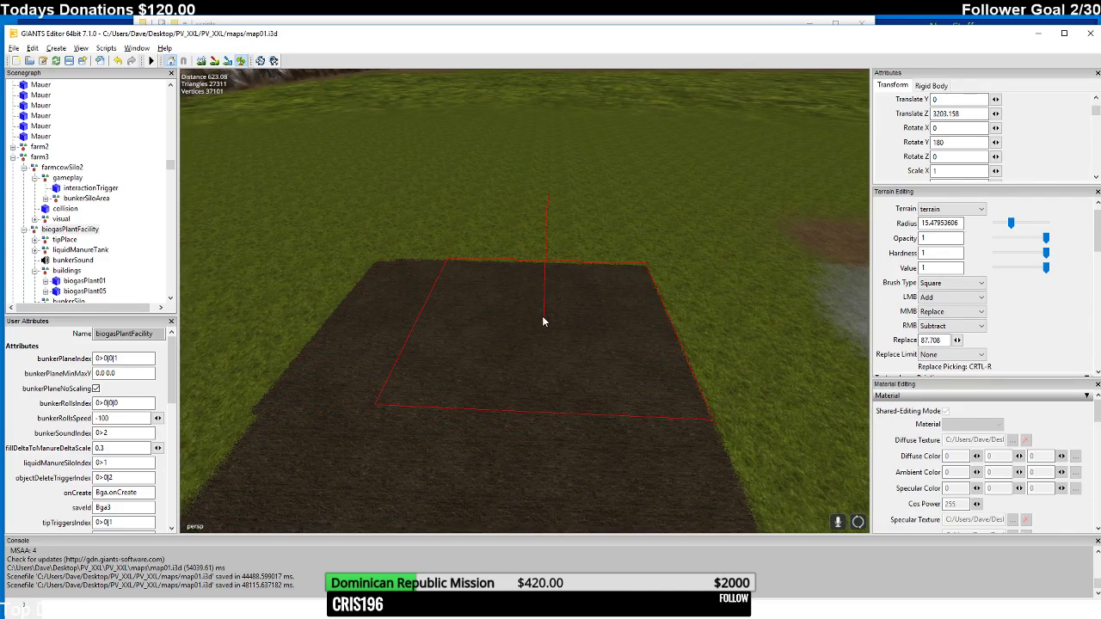
mouse_move(542, 315)
middle_down()
mouse_move(484, 382)
mouse_move(501, 329)
mouse_move(398, 323)
mouse_move(507, 329)
mouse_move(448, 343)
mouse_move(410, 321)
mouse_move(422, 307)
mouse_move(408, 311)
mouse_move(422, 319)
mouse_move(401, 349)
mouse_move(431, 364)
mouse_move(490, 312)
mouse_move(444, 346)
mouse_move(474, 356)
mouse_move(478, 345)
mouse_move(527, 347)
middle_up()
mouse_move(527, 346)
mouse_down()
mouse_move(564, 368)
mouse_move(553, 368)
mouse_up()
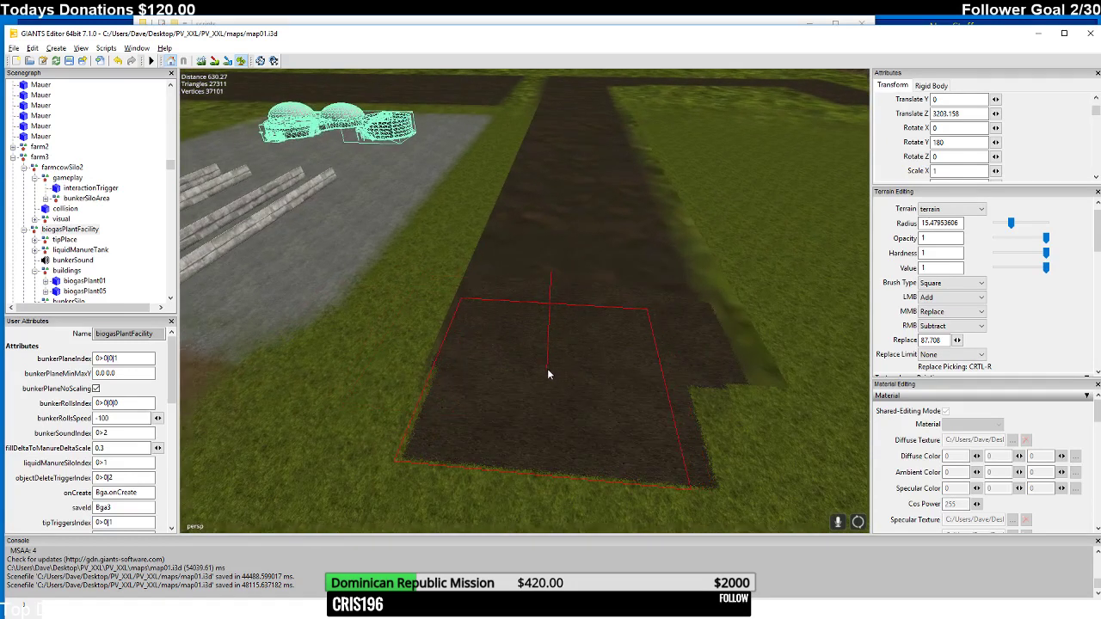
key(ctrl+z)
middle_drag(559, 377, 574, 365)
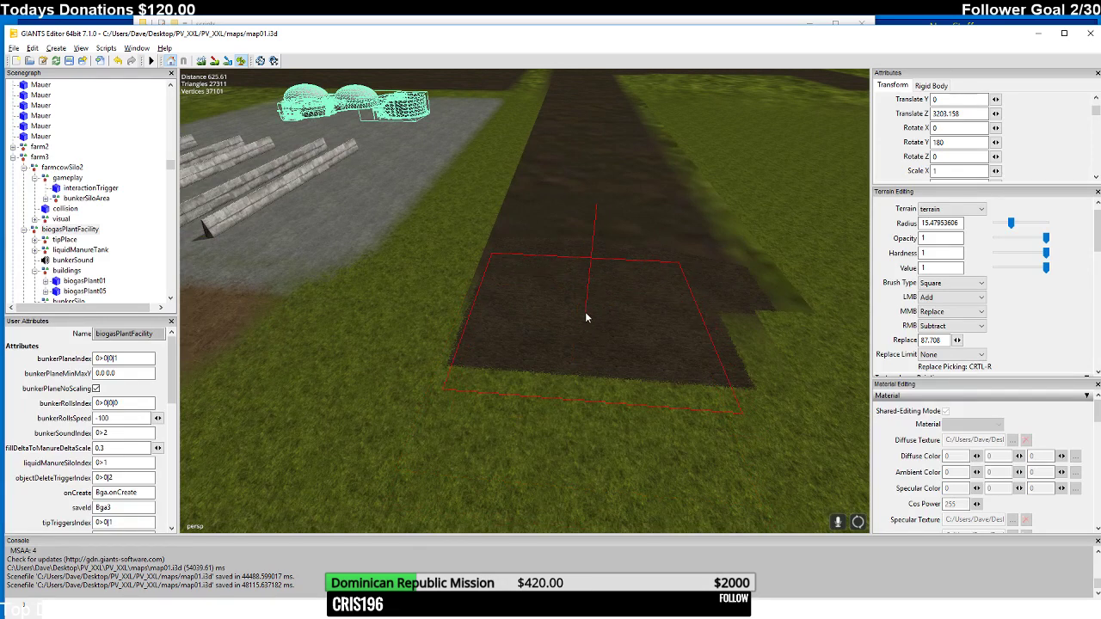
- Extend the second field's side strip farther away from the biogas plant and bunker silo concrete, keeping its edges straight
mouse_move(586, 316)
mouse_down()
mouse_move(577, 334)
mouse_move(662, 343)
mouse_move(637, 326)
mouse_move(648, 315)
mouse_up()
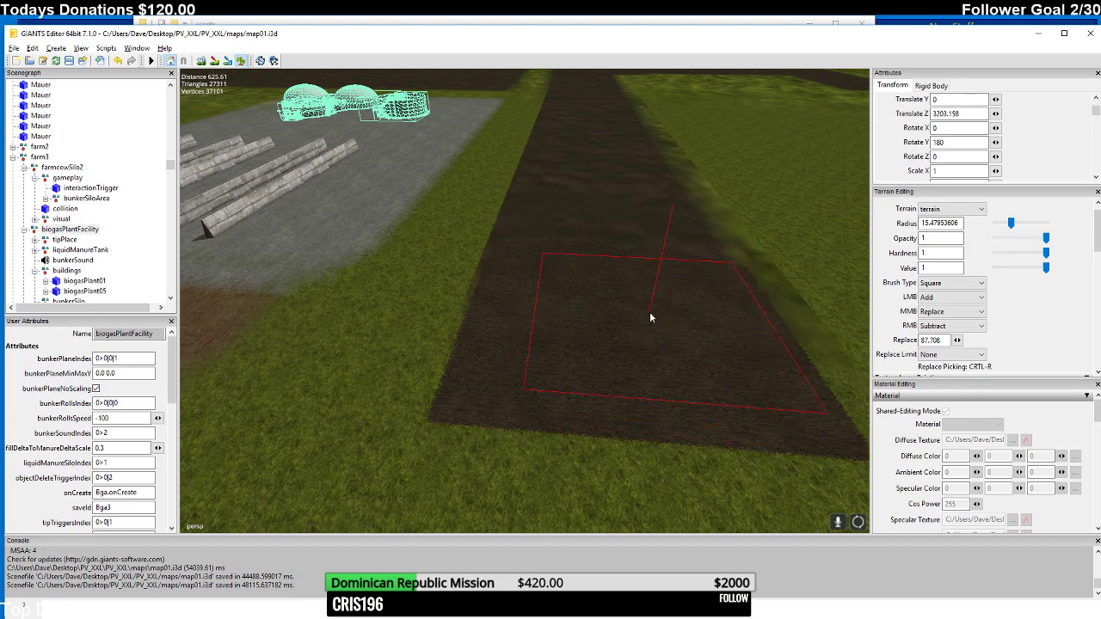
mouse_move(648, 314)
right_down()
mouse_move(641, 339)
mouse_move(522, 346)
mouse_move(651, 378)
mouse_move(590, 313)
mouse_move(632, 311)
right_up()
mouse_move(632, 311)
mouse_down()
mouse_move(587, 312)
mouse_move(618, 303)
mouse_up()
right_drag(618, 303, 621, 358)
drag(621, 358, 583, 357)
mouse_move(583, 361)
right_down()
mouse_move(619, 379)
mouse_move(647, 311)
right_up()
mouse_move(647, 311)
mouse_down()
mouse_move(580, 312)
mouse_move(634, 295)
mouse_up()
mouse_move(633, 295)
right_down()
mouse_move(628, 352)
mouse_move(639, 348)
mouse_move(587, 351)
mouse_move(633, 339)
mouse_move(577, 386)
mouse_move(585, 401)
mouse_move(685, 332)
mouse_move(583, 322)
right_up()
mouse_move(583, 321)
mouse_down()
mouse_move(542, 341)
mouse_move(593, 347)
mouse_up()
key(ctrl+z)
- Paint the second field's strip farther along the grass beside the dirt edge and rock wall
mouse_move(592, 347)
right_down()
mouse_move(554, 339)
mouse_move(531, 287)
right_up()
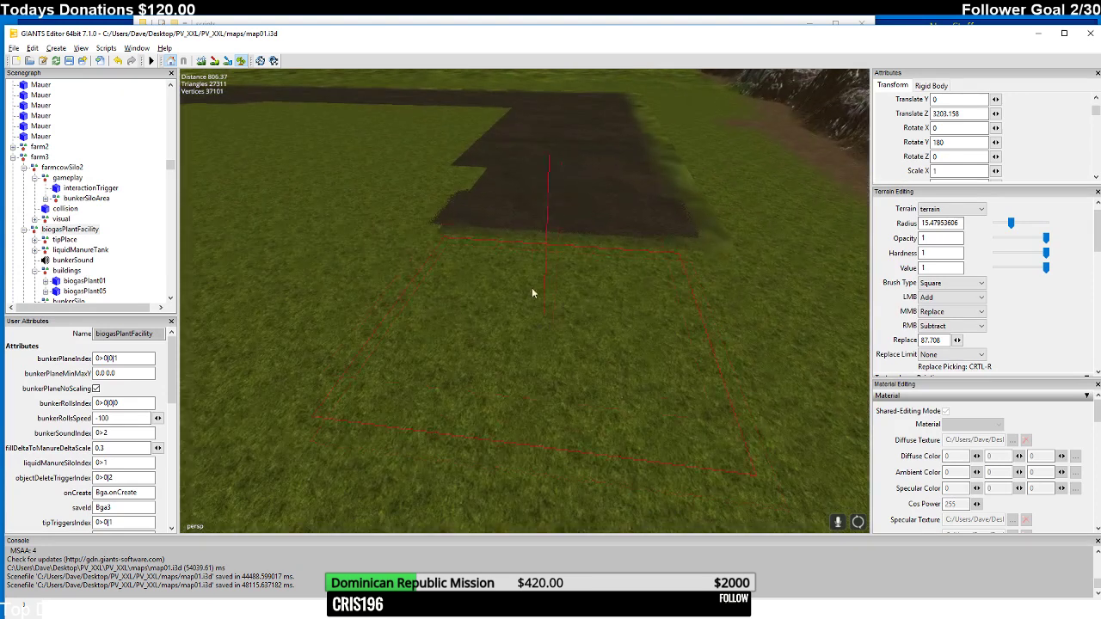
drag(531, 287, 555, 285)
mouse_move(555, 286)
right_down()
mouse_move(527, 280)
mouse_move(528, 268)
right_up()
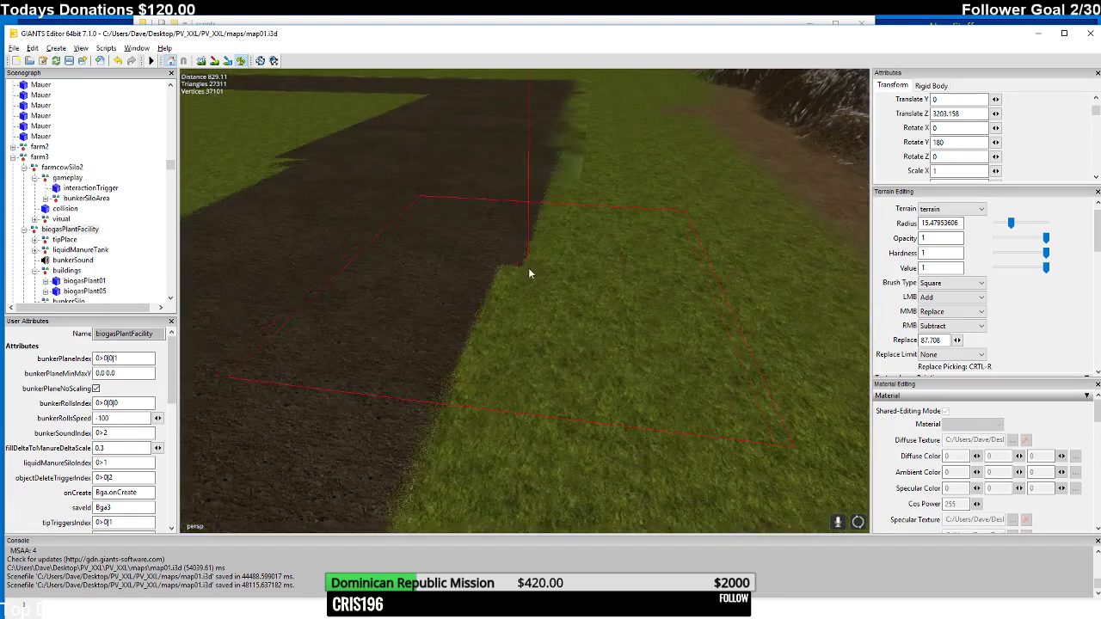
mouse_move(298, 297)
right_down()
mouse_move(300, 338)
mouse_move(327, 306)
right_up()
drag(326, 306, 473, 325)
key(ctrl+z)
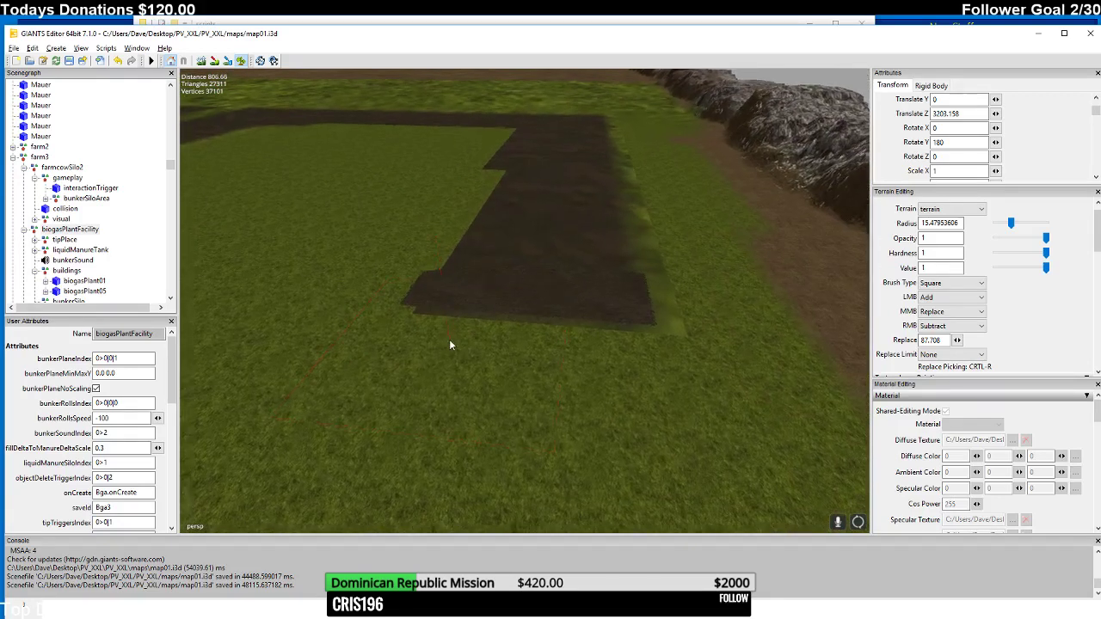
click(521, 362)
drag(521, 362, 542, 351)
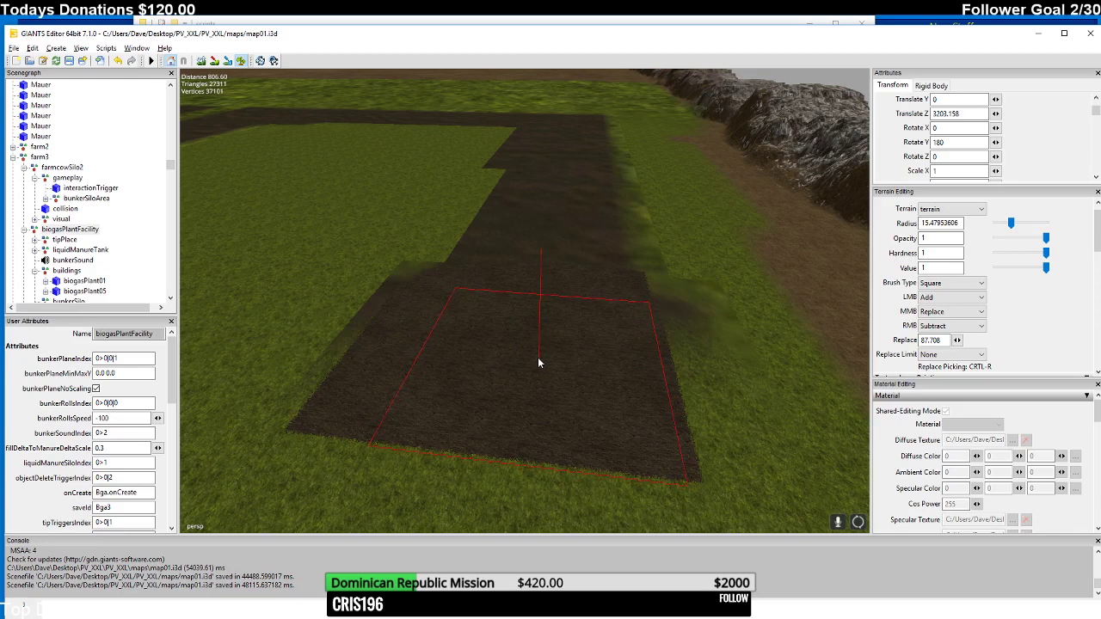
- Lengthen the rock wall strip of the second field, undoing strokes that miss its edge line and repainting them
scroll(541, 344, up, 2)
key(d)
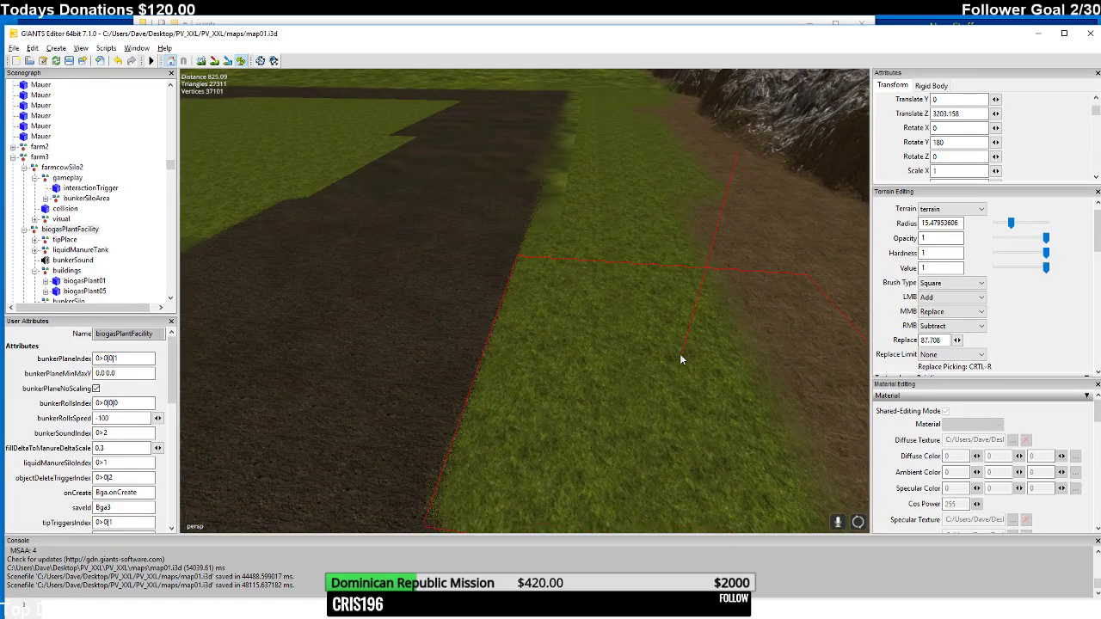
mouse_move(679, 353)
mouse_down()
mouse_move(671, 369)
mouse_move(678, 360)
mouse_up()
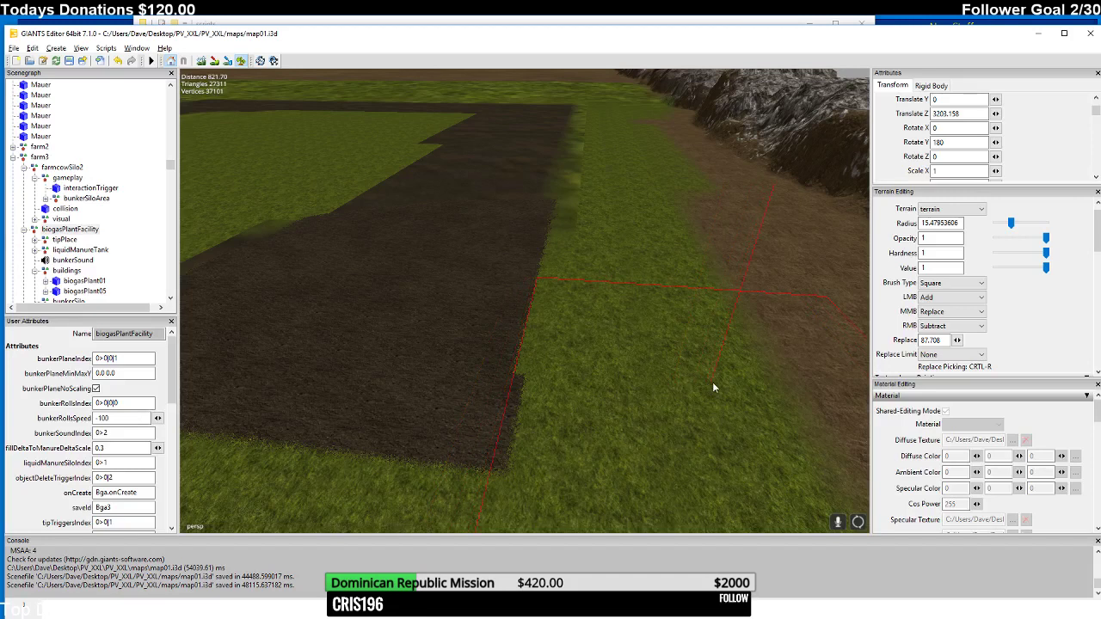
key(s)
key(a)
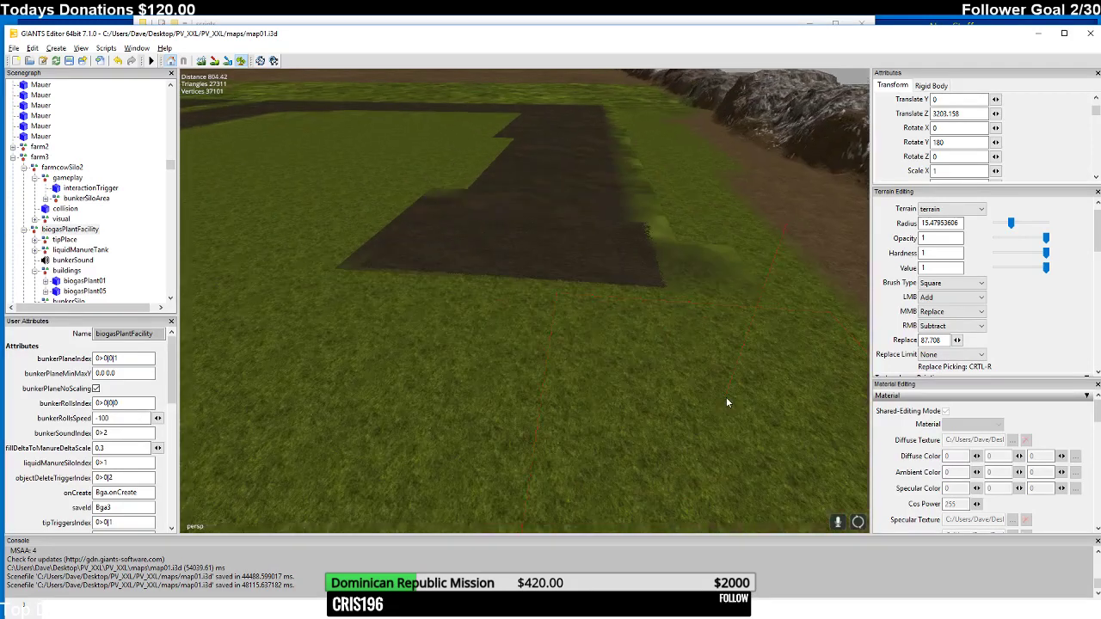
drag(451, 317, 500, 328)
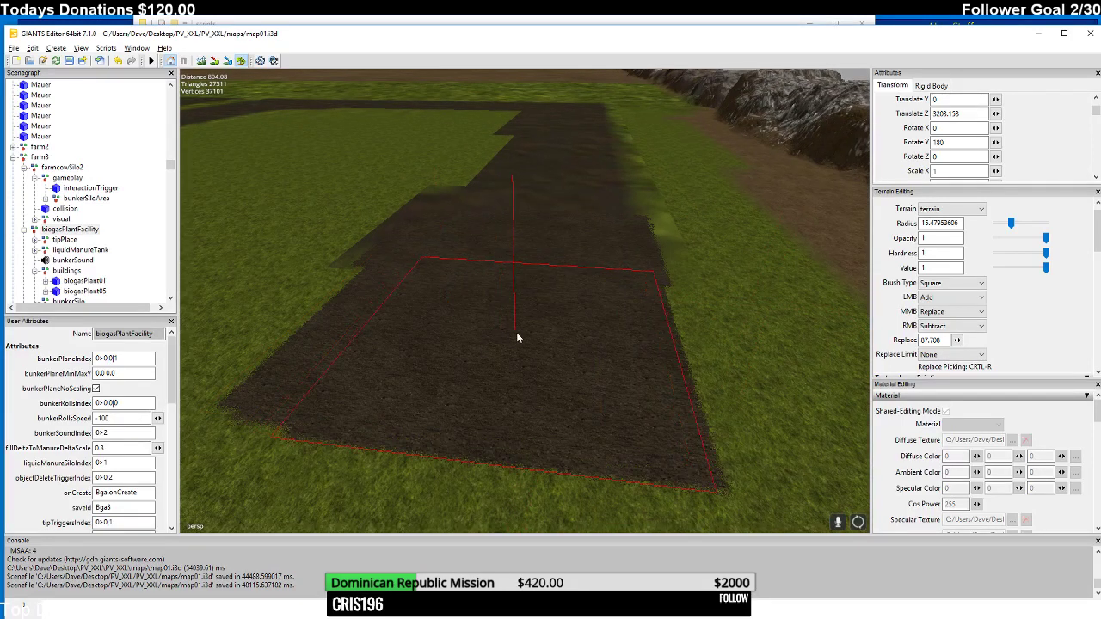
key(ctrl+z)
key(w)
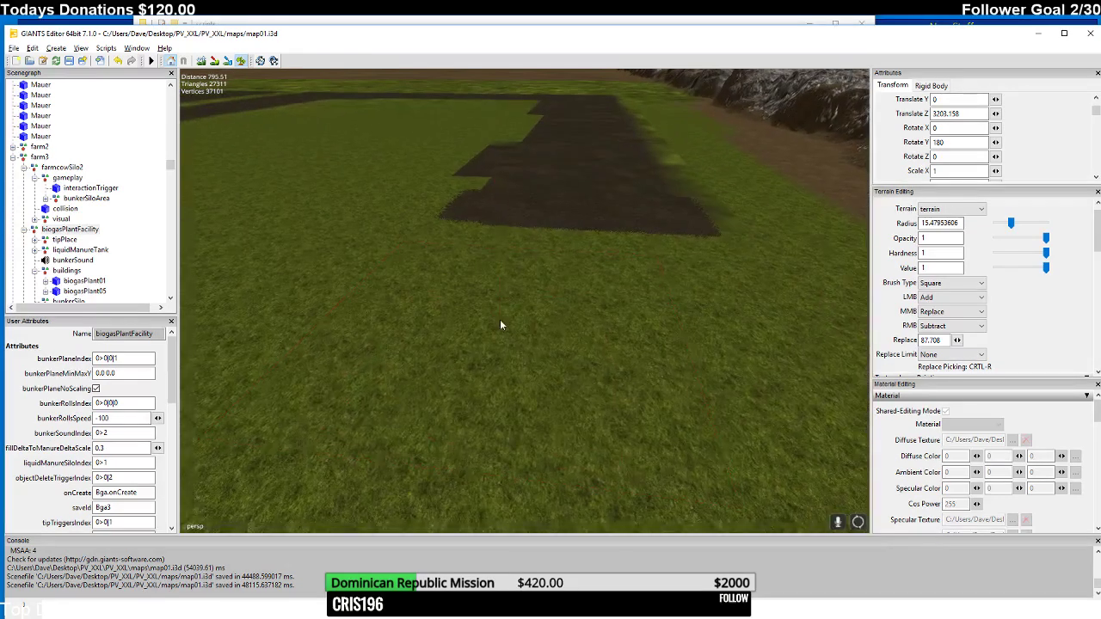
mouse_move(491, 336)
mouse_down()
mouse_move(487, 309)
mouse_move(515, 313)
mouse_move(496, 309)
mouse_move(490, 331)
mouse_move(539, 347)
mouse_move(518, 369)
mouse_up()
key(ctrl+z)
mouse_move(517, 369)
right_down()
mouse_move(519, 341)
mouse_move(492, 332)
right_up()
mouse_move(491, 331)
mouse_down()
mouse_move(533, 346)
mouse_move(516, 327)
mouse_up()
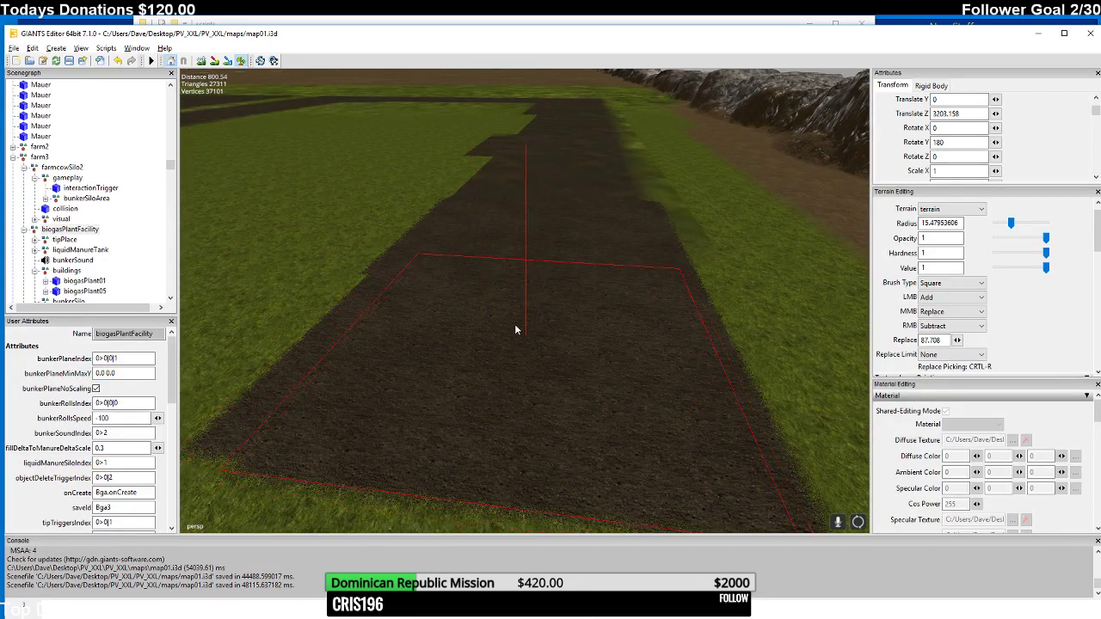
- Even out the end of the rock wall strip at full width and undo the last stroke
mouse_move(516, 326)
right_down()
mouse_move(495, 350)
mouse_move(500, 339)
right_up()
mouse_move(500, 338)
mouse_down()
mouse_move(551, 364)
mouse_move(536, 341)
mouse_up()
mouse_move(536, 342)
right_down()
mouse_move(518, 359)
mouse_move(524, 317)
right_up()
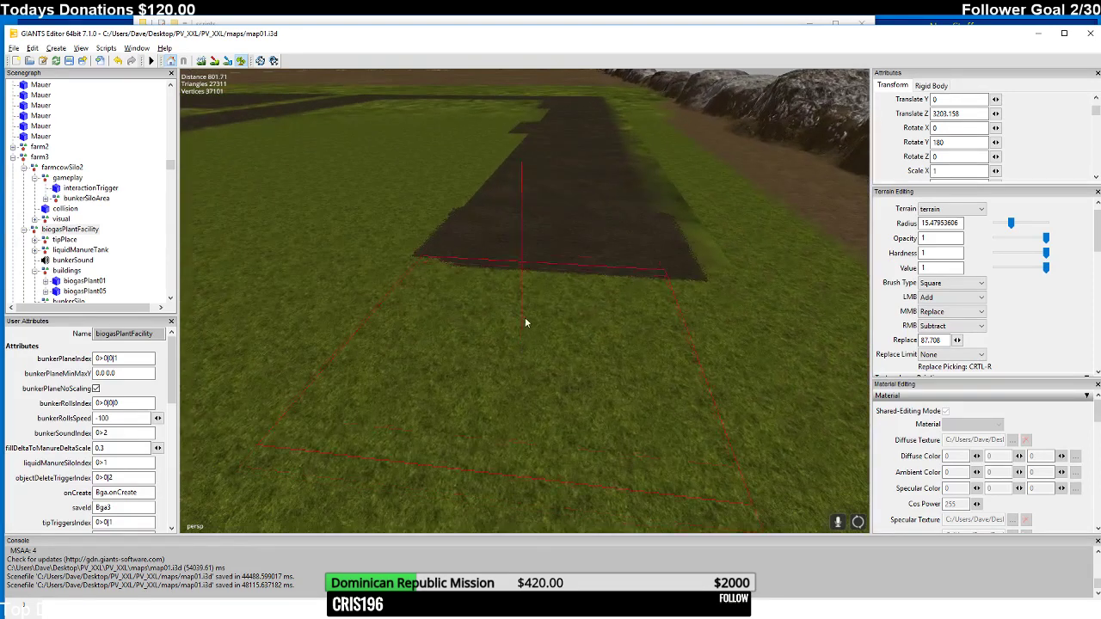
mouse_move(525, 318)
mouse_down()
mouse_move(509, 312)
mouse_move(565, 325)
mouse_move(549, 315)
mouse_up()
key(ctrl+z)
- Extend the second field's opposite strip away from the bunker silos, replacing the misplaced stroke and closing the grass gap
mouse_move(547, 324)
right_down()
mouse_move(410, 322)
mouse_move(512, 318)
right_up()
scroll(510, 318, up, 3)
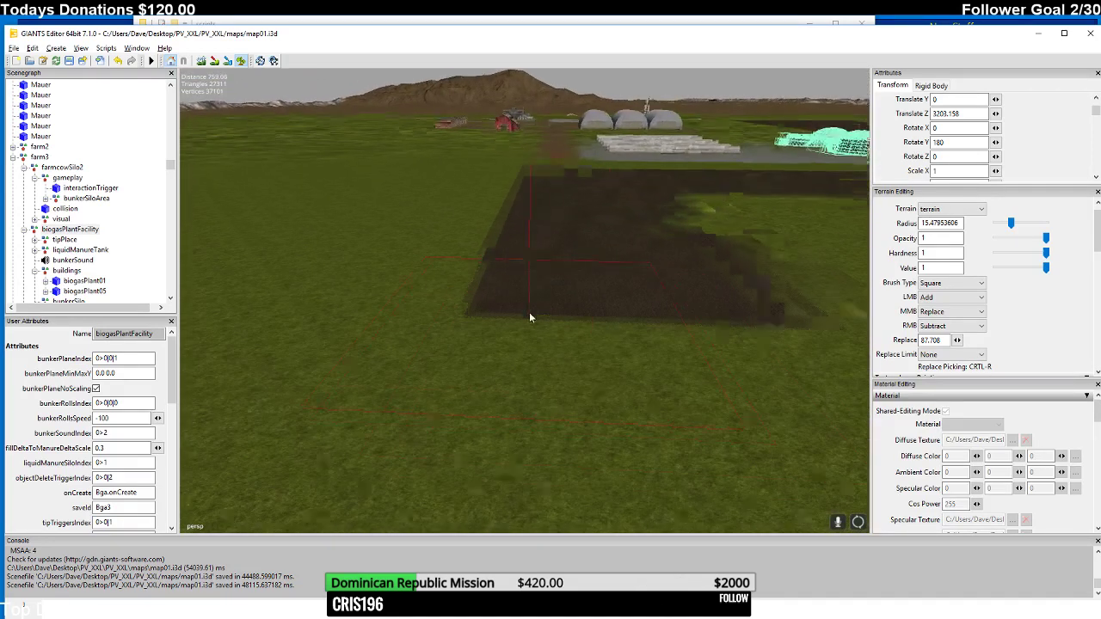
click(623, 351)
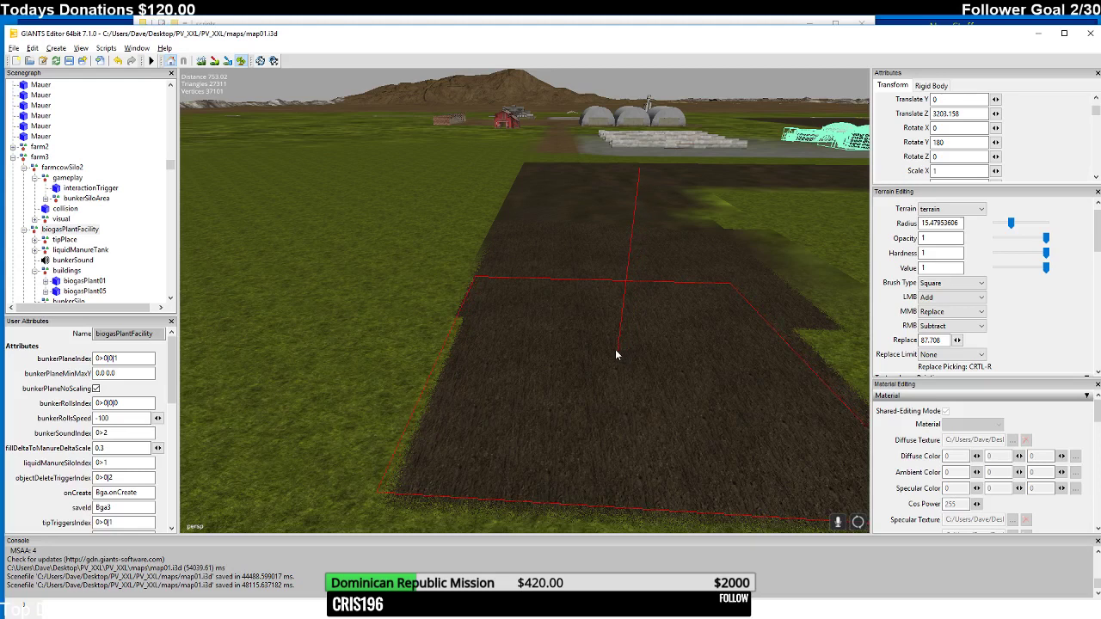
key(ctrl+z)
mouse_move(627, 357)
right_down()
mouse_move(642, 346)
mouse_move(625, 376)
right_up()
click(641, 344)
click(625, 373)
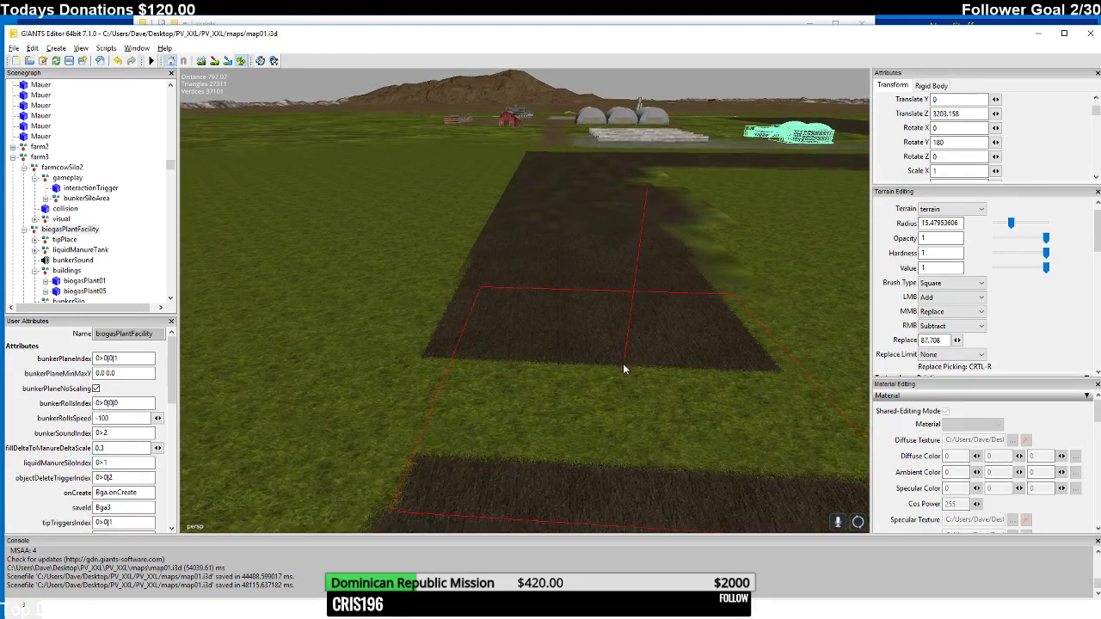
click(627, 381)
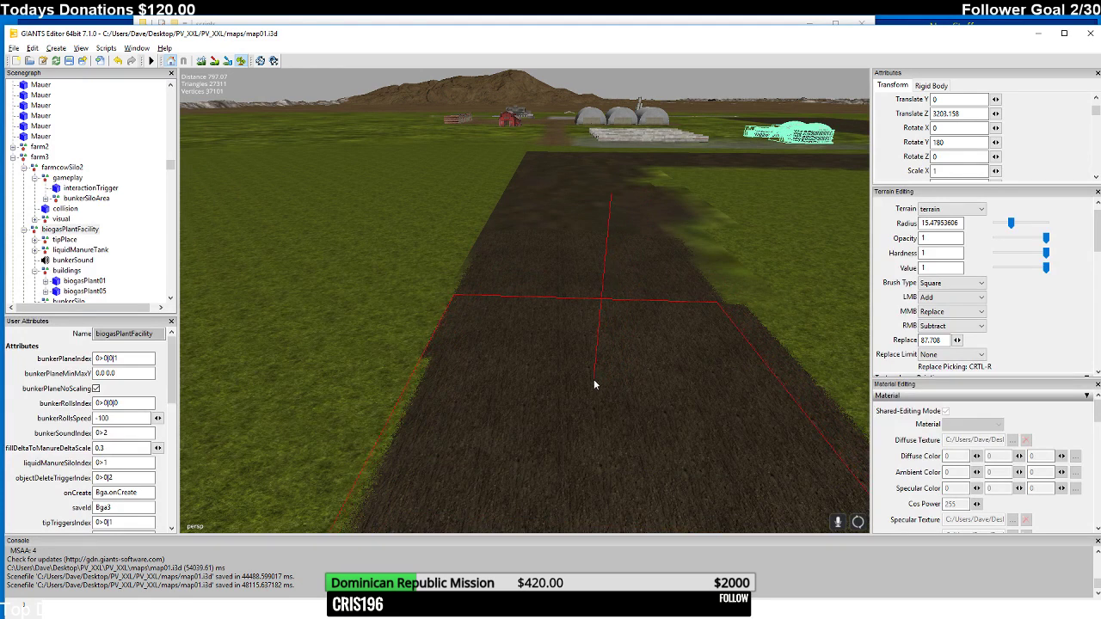
- Carry the opposite strip on to the far corner to close the second field's outline, undoing the stroke that overruns
mouse_move(595, 370)
right_down()
mouse_move(600, 397)
mouse_move(634, 340)
right_up()
mouse_move(662, 331)
mouse_down()
mouse_move(655, 324)
mouse_move(662, 353)
mouse_up()
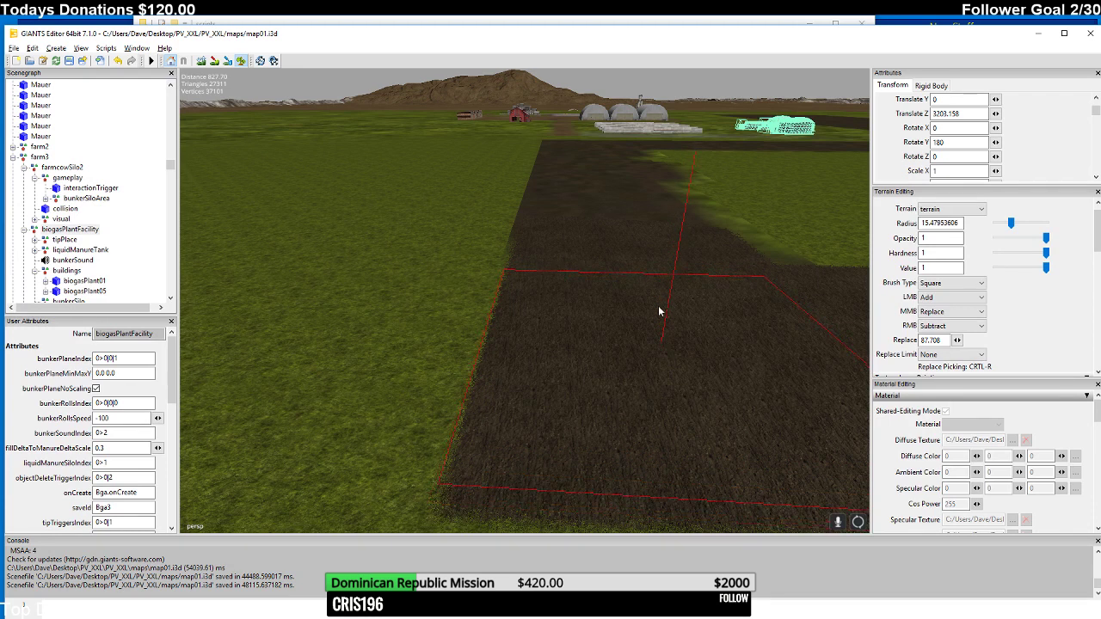
key(ctrl+z)
right_drag(594, 331, 498, 362)
click(498, 362)
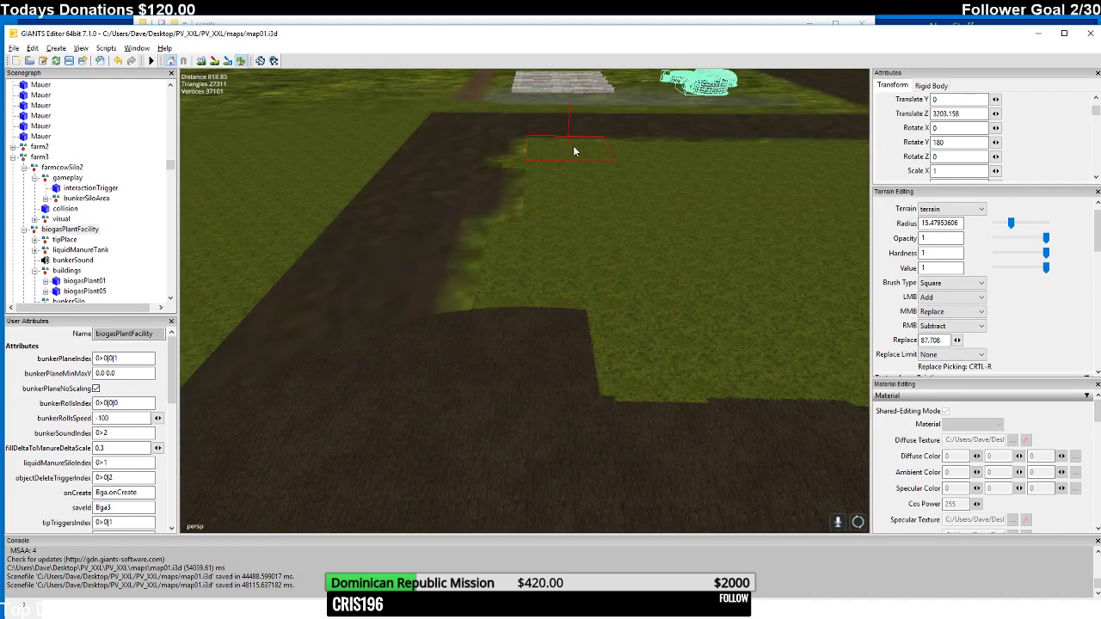
- Fill the grass in the inner corner of the second field, widening the painted soil inward from both strips
click(630, 370)
mouse_move(629, 368)
right_down()
mouse_move(645, 179)
mouse_move(552, 284)
mouse_move(565, 230)
right_up()
mouse_move(565, 230)
mouse_down()
mouse_move(517, 184)
mouse_move(485, 363)
mouse_up()
right_drag(486, 364, 522, 262)
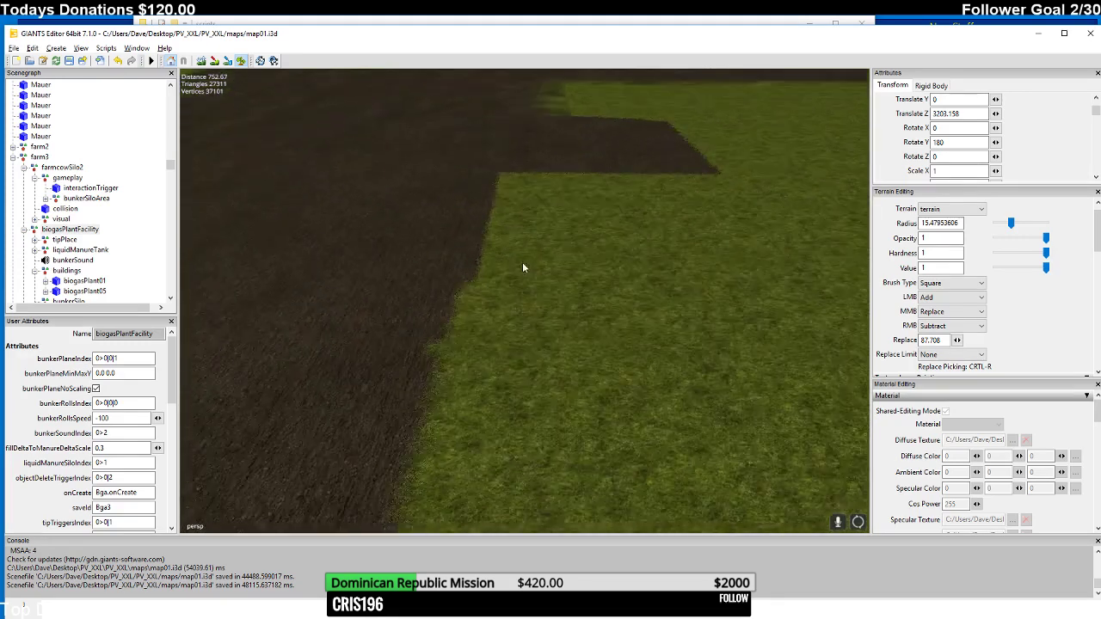
mouse_move(545, 180)
mouse_down()
mouse_move(558, 246)
mouse_move(583, 221)
mouse_up()
mouse_move(583, 221)
right_down()
mouse_move(580, 258)
mouse_move(568, 242)
right_up()
drag(567, 242, 540, 332)
mouse_move(540, 332)
right_down()
mouse_move(557, 249)
mouse_move(511, 263)
right_up()
mouse_move(511, 263)
mouse_down()
mouse_move(499, 307)
mouse_move(608, 313)
mouse_move(675, 280)
mouse_up()
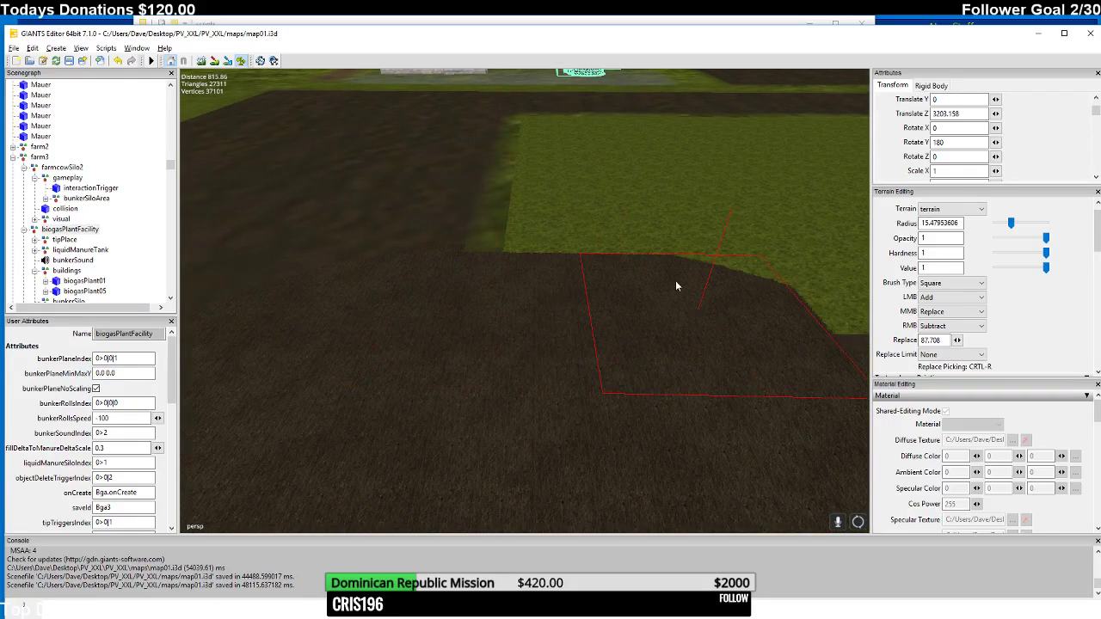
- Paint over the ragged grass along the inner edge of the second field's side strip
mouse_move(557, 208)
right_down()
mouse_move(560, 233)
mouse_move(577, 192)
right_up()
drag(368, 302, 494, 129)
mouse_move(634, 129)
right_down()
mouse_move(630, 248)
mouse_move(560, 251)
mouse_move(530, 278)
mouse_move(594, 245)
mouse_move(594, 221)
mouse_move(622, 376)
mouse_move(603, 247)
mouse_move(549, 216)
mouse_move(557, 320)
mouse_move(560, 266)
mouse_move(535, 274)
right_up()
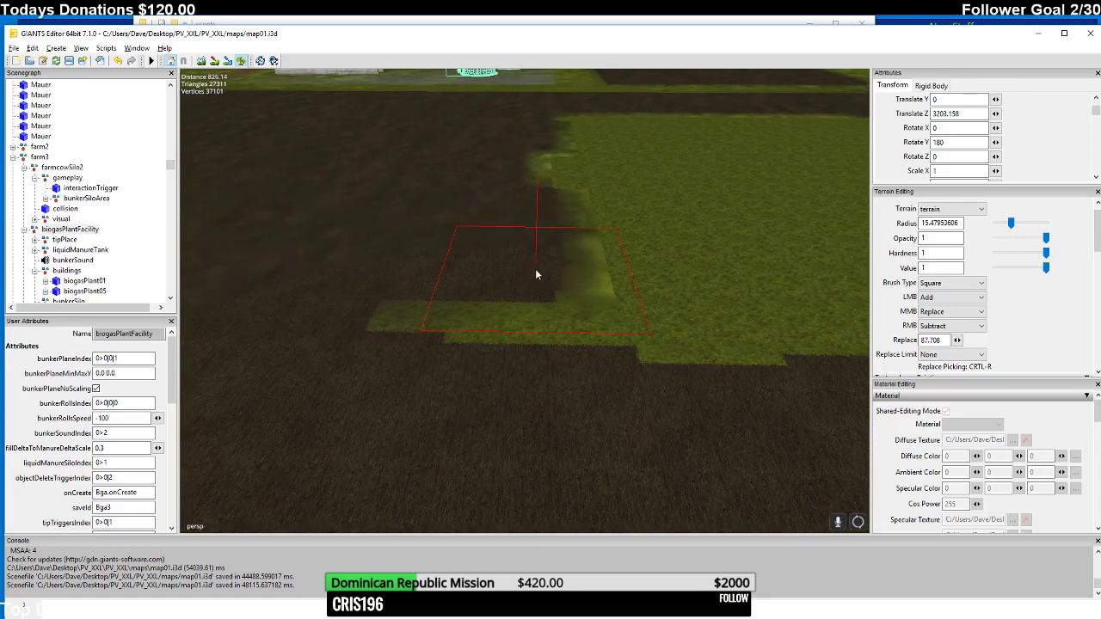
mouse_move(536, 270)
mouse_down()
mouse_move(442, 275)
mouse_move(485, 315)
mouse_move(731, 318)
mouse_move(643, 245)
mouse_move(579, 216)
mouse_move(575, 149)
mouse_up()
mouse_move(612, 239)
right_down()
mouse_move(632, 170)
mouse_move(575, 180)
mouse_move(592, 232)
right_up()
scroll(597, 237, up, 3)
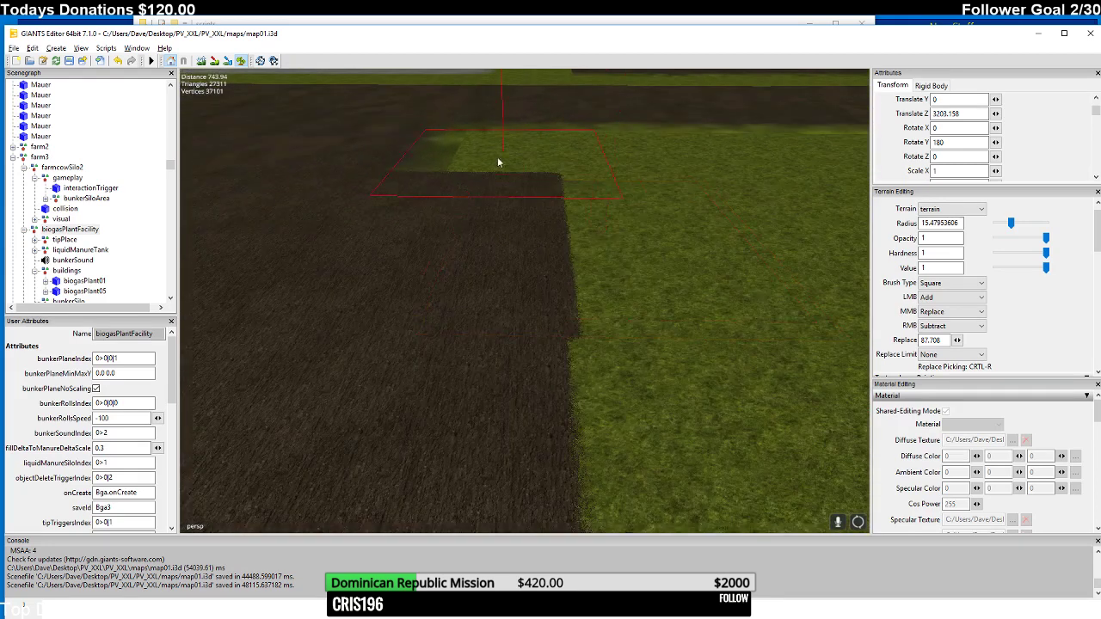
- Fill a further band of the second field's interior grass beside the already painted soil
mouse_move(497, 157)
mouse_down()
mouse_move(491, 135)
mouse_move(614, 152)
mouse_move(612, 249)
mouse_up()
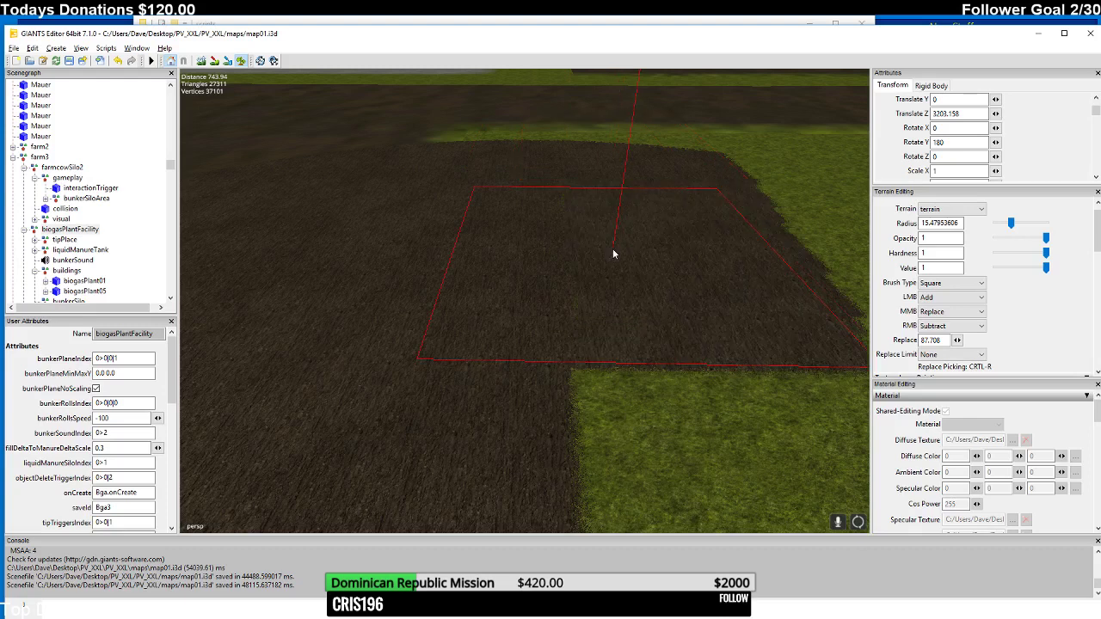
mouse_move(612, 248)
right_down()
mouse_move(612, 271)
mouse_move(599, 237)
mouse_move(524, 209)
right_up()
drag(524, 209, 536, 228)
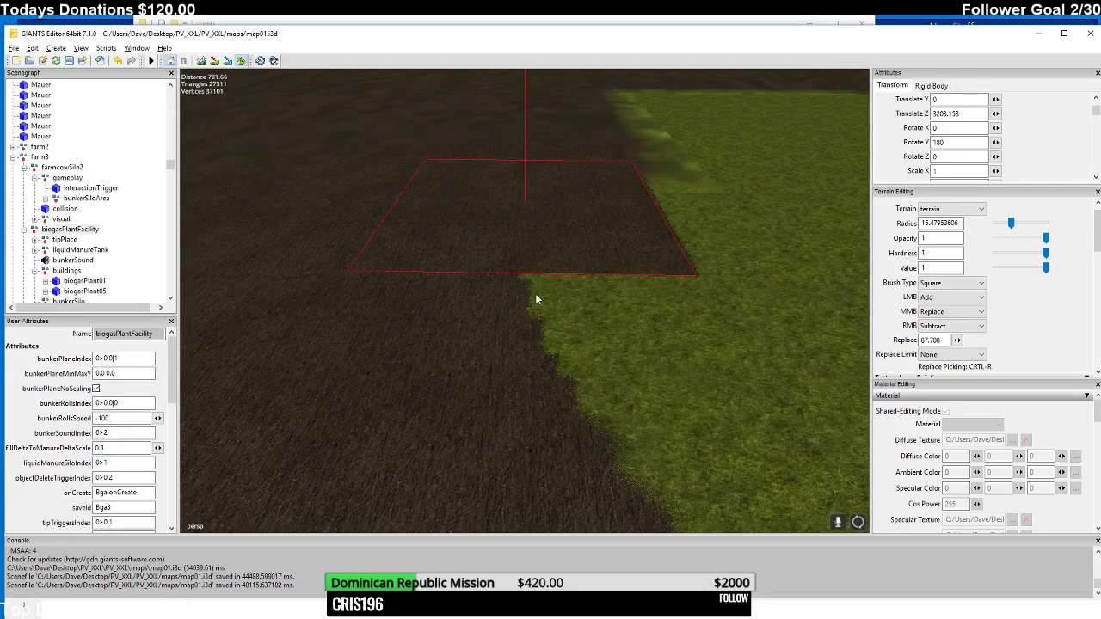
mouse_move(536, 228)
right_down()
mouse_move(533, 240)
mouse_move(521, 217)
right_up()
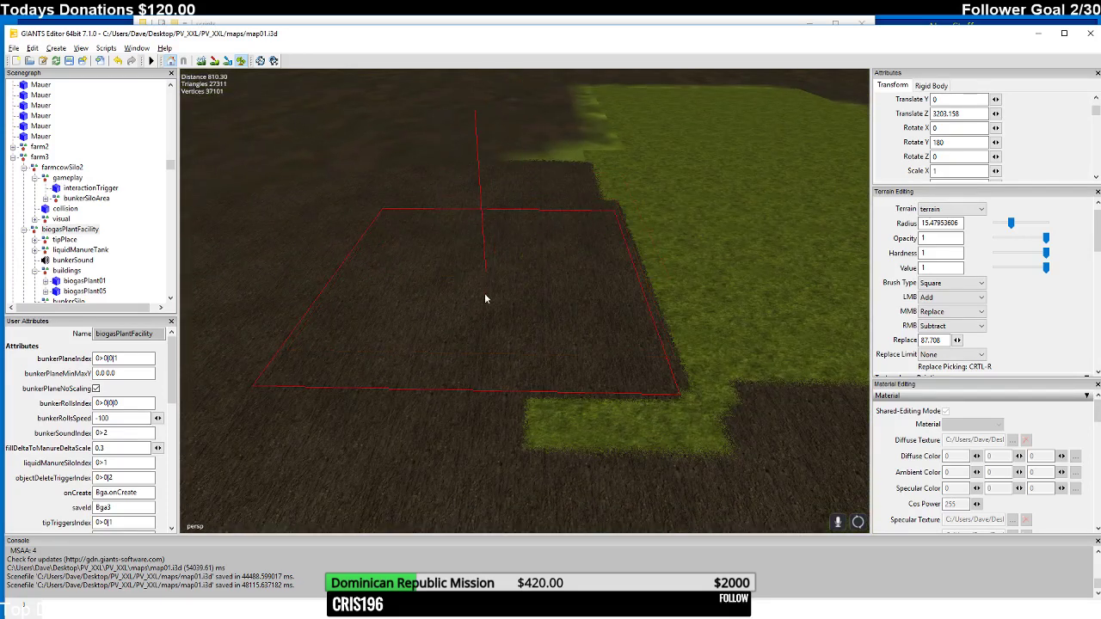
drag(484, 292, 506, 281)
- Cover the leftover grass notches in the second field and continue the fill toward its other side
right_drag(506, 281, 464, 282)
mouse_move(465, 282)
mouse_down()
mouse_move(451, 304)
mouse_move(489, 206)
mouse_move(489, 168)
mouse_up()
mouse_move(488, 167)
right_down()
mouse_move(507, 236)
mouse_move(514, 183)
mouse_move(520, 224)
right_up()
mouse_move(520, 314)
mouse_down()
mouse_move(530, 174)
mouse_move(699, 168)
mouse_up()
- Fill the grass corridor inside the second field from the strip on its far side inward
right_drag(700, 167, 568, 198)
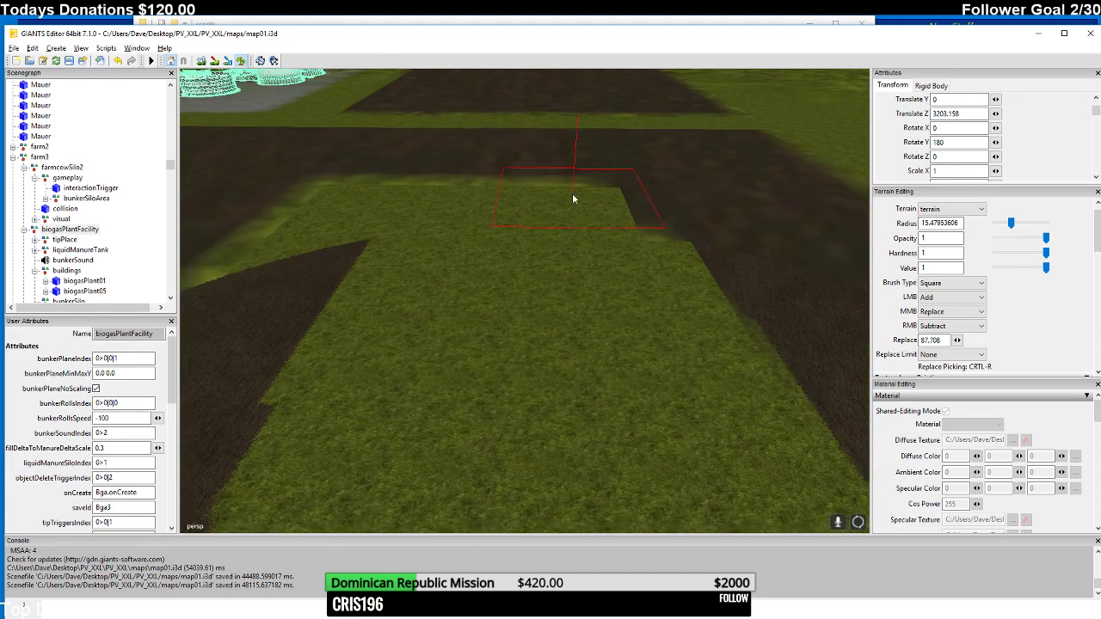
mouse_move(568, 198)
mouse_down()
mouse_move(616, 225)
mouse_move(656, 296)
mouse_up()
right_drag(656, 296, 550, 267)
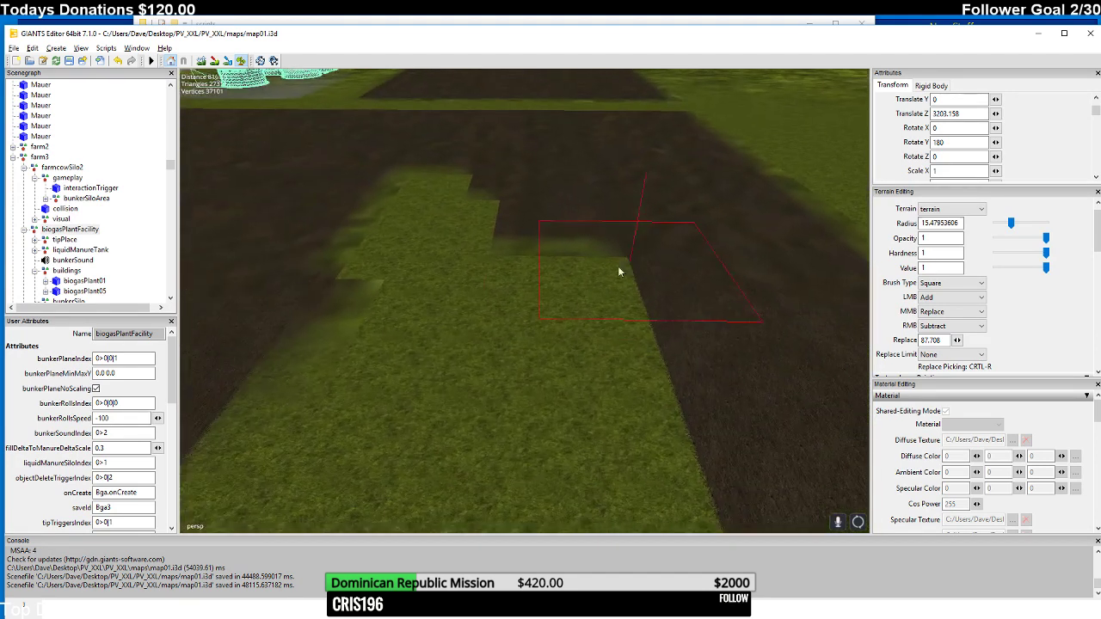
drag(550, 267, 564, 367)
right_drag(563, 368, 570, 303)
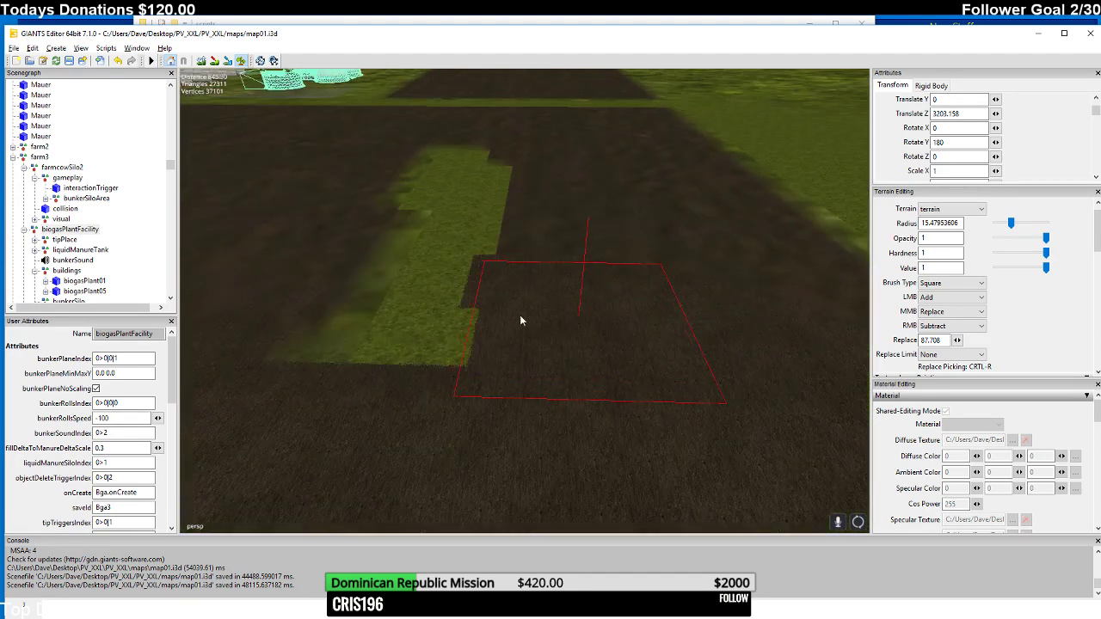
- Paint over the last grass patch in the middle of the second field
mouse_move(520, 314)
mouse_down()
mouse_move(406, 308)
mouse_move(385, 294)
mouse_up()
mouse_move(384, 294)
right_down()
mouse_move(440, 321)
mouse_move(450, 286)
right_up()
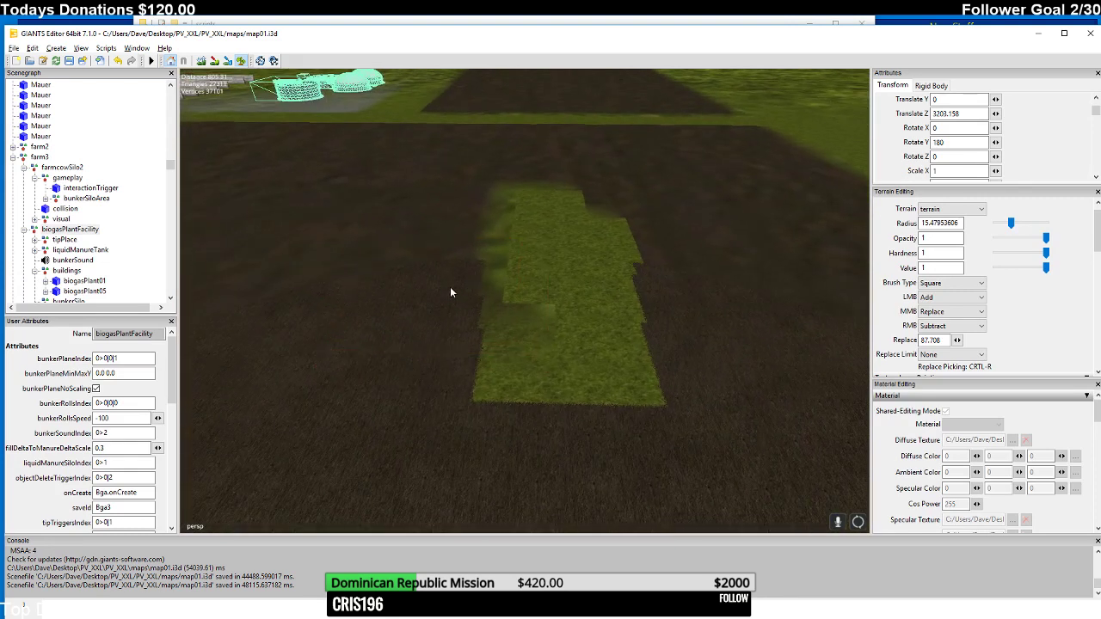
drag(512, 365, 525, 256)
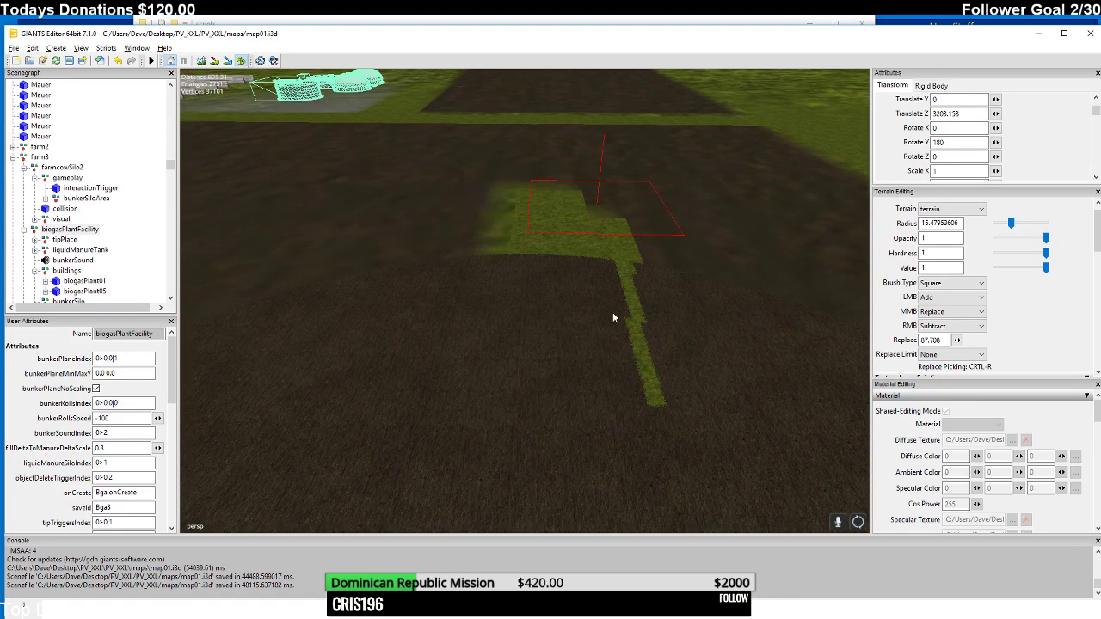
mouse_move(612, 313)
mouse_down()
mouse_move(525, 215)
mouse_move(590, 203)
mouse_move(541, 248)
mouse_move(497, 218)
mouse_up()
mouse_move(497, 219)
right_down()
mouse_move(594, 230)
mouse_move(541, 295)
mouse_move(494, 258)
mouse_move(543, 369)
mouse_move(457, 254)
mouse_move(476, 255)
mouse_move(521, 350)
mouse_move(486, 356)
mouse_move(529, 341)
mouse_move(471, 322)
mouse_move(466, 342)
mouse_move(507, 345)
mouse_move(490, 317)
mouse_move(508, 288)
mouse_move(576, 302)
right_up()
- Start another field strip on the grass beyond the dirt edge of the bunker silo concrete, alongside the existing field
mouse_move(495, 300)
right_down()
mouse_move(463, 299)
mouse_move(501, 289)
mouse_move(408, 270)
mouse_move(517, 274)
mouse_move(529, 269)
mouse_move(515, 251)
right_up()
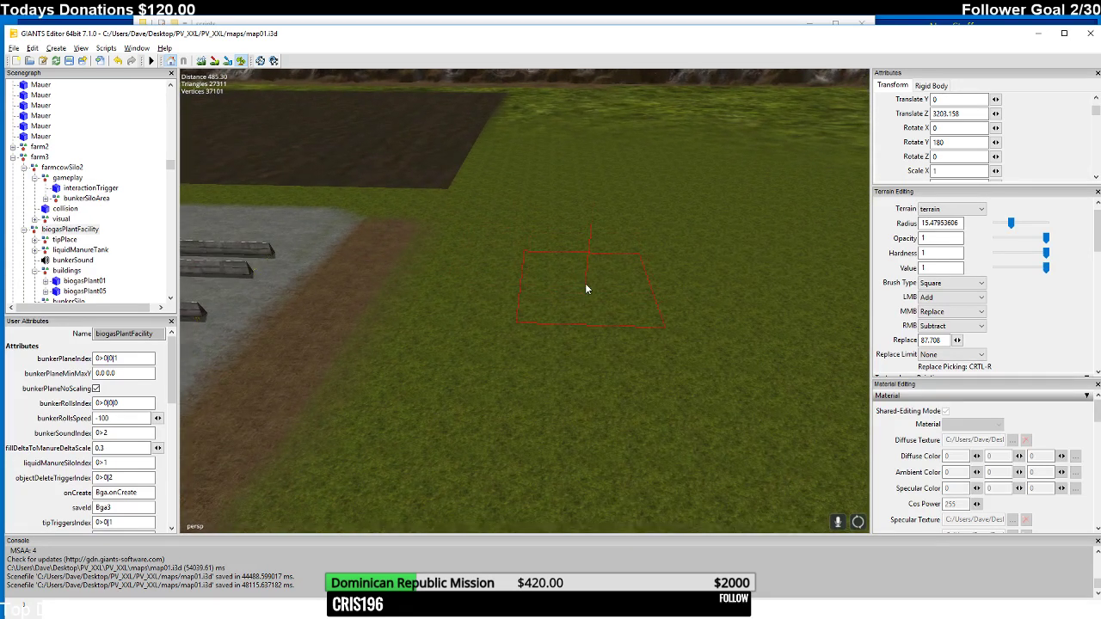
mouse_move(588, 290)
right_down()
mouse_move(596, 267)
mouse_move(572, 337)
mouse_move(606, 260)
right_up()
drag(600, 291, 563, 287)
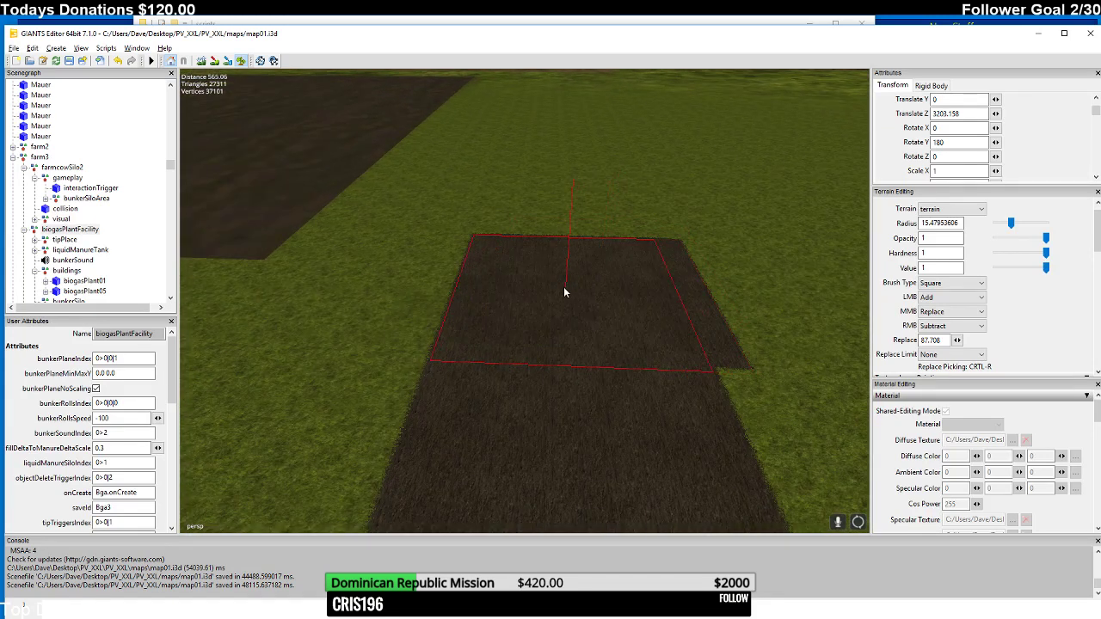
mouse_move(563, 286)
right_down()
mouse_move(564, 298)
mouse_move(582, 280)
right_up()
mouse_move(608, 278)
mouse_down()
mouse_move(618, 271)
mouse_move(590, 269)
mouse_up()
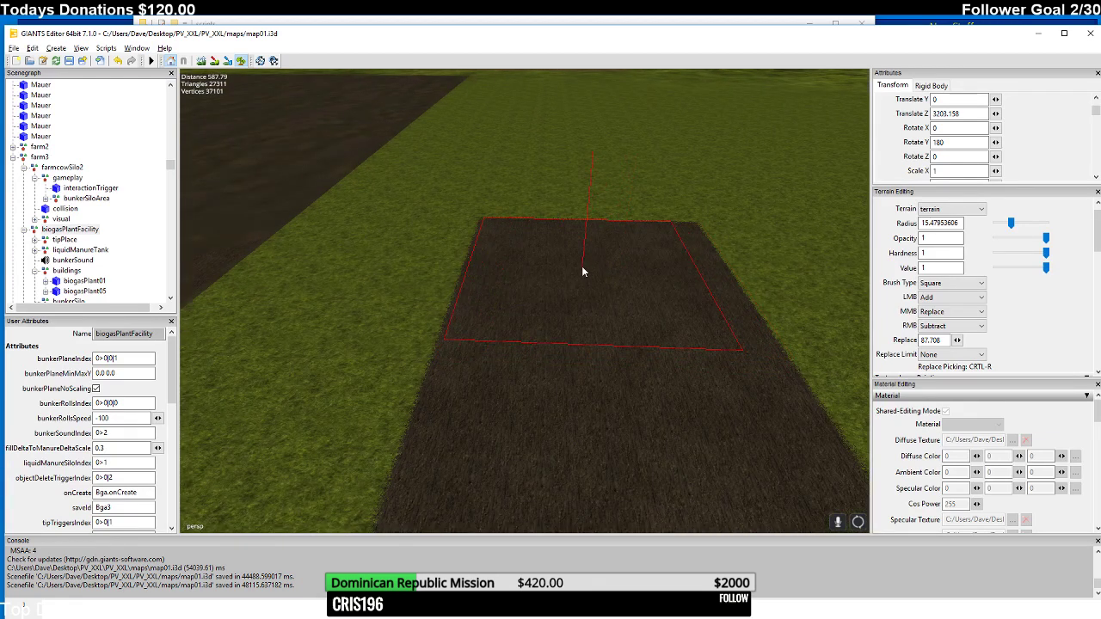
- Undo the misplaced strokes at the end of the new field strip and extend the strip farther across the grass
key(ctrl+z)
drag(685, 277, 631, 279)
key(ctrl+z)
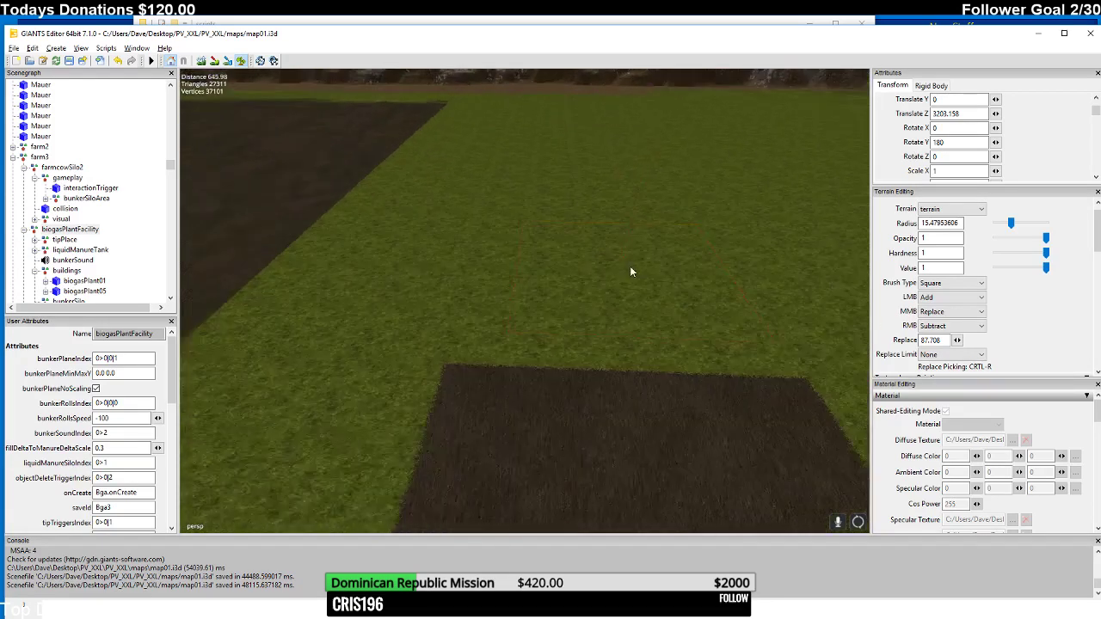
click(652, 322)
drag(652, 321, 599, 314)
scroll(597, 318, up, 3)
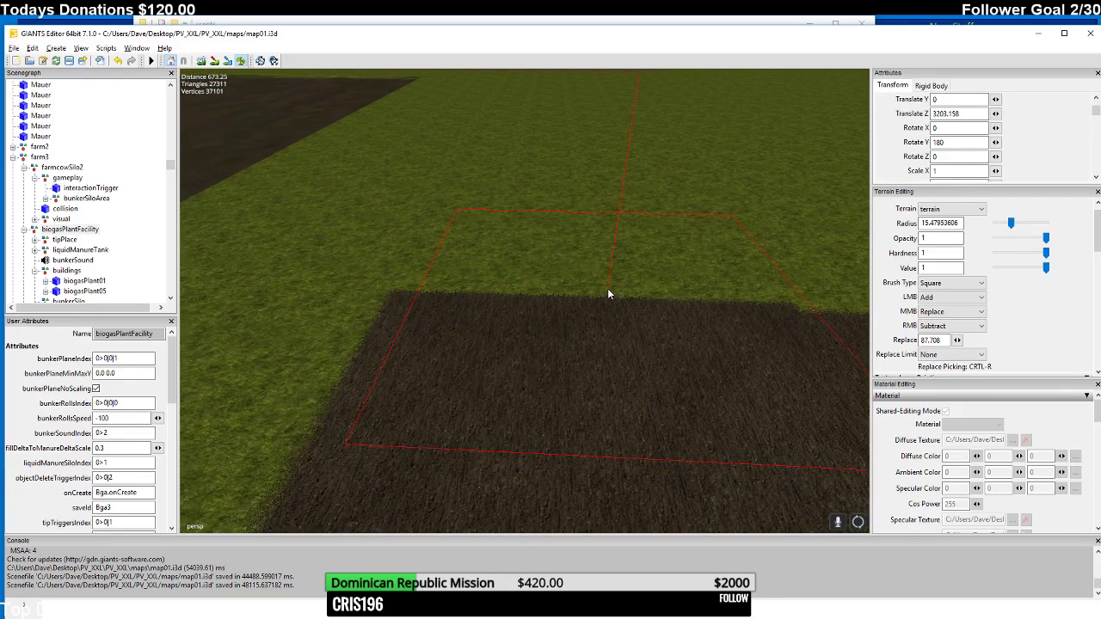
- Continue the new field strip toward the mountains, covering its full width alongside the existing field
scroll(607, 288, down, 2)
right_drag(603, 288, 620, 280)
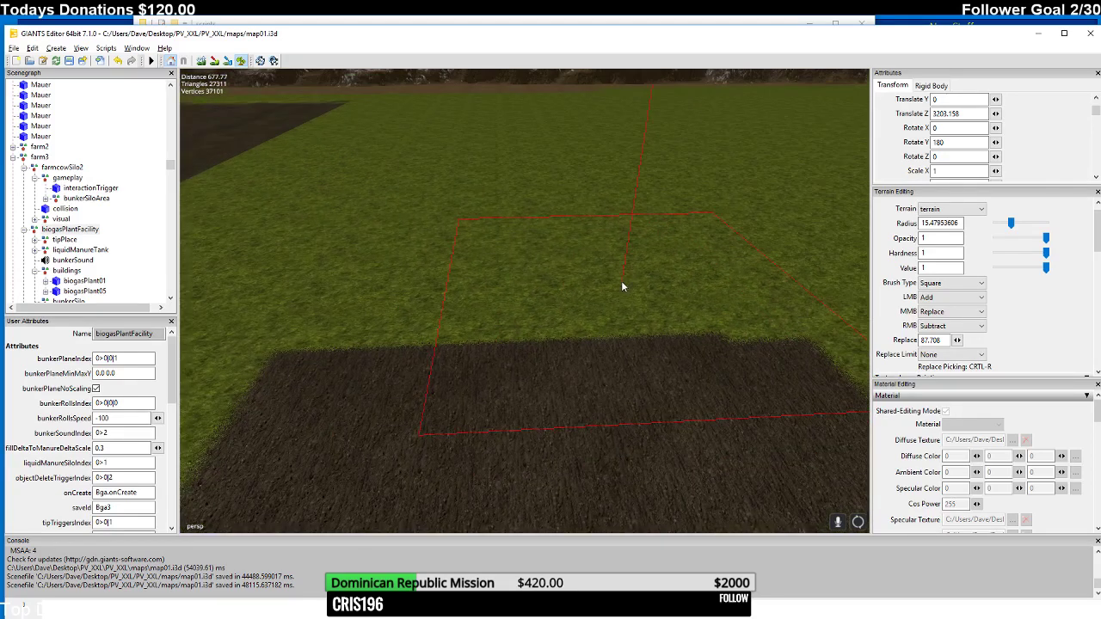
drag(575, 277, 508, 271)
mouse_move(508, 271)
right_down()
mouse_move(522, 300)
mouse_move(547, 276)
right_up()
mouse_move(547, 276)
mouse_down()
mouse_move(607, 280)
mouse_move(540, 276)
mouse_up()
mouse_move(540, 275)
right_down()
mouse_move(545, 303)
mouse_move(563, 273)
right_up()
mouse_move(563, 272)
mouse_down()
mouse_move(615, 277)
mouse_move(542, 275)
mouse_move(561, 274)
mouse_up()
- Check the grass gap to the existing field with the square brush outline and lengthen the strip's mountain-side end
mouse_move(346, 254)
right_down()
mouse_move(387, 261)
mouse_move(395, 301)
right_up()
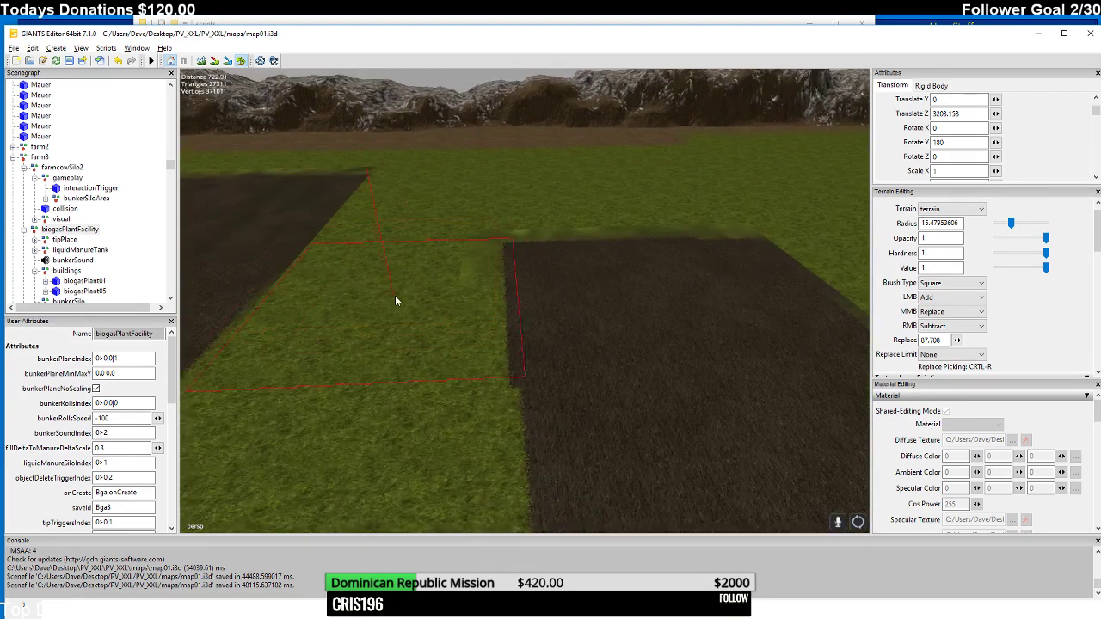
drag(396, 300, 398, 304)
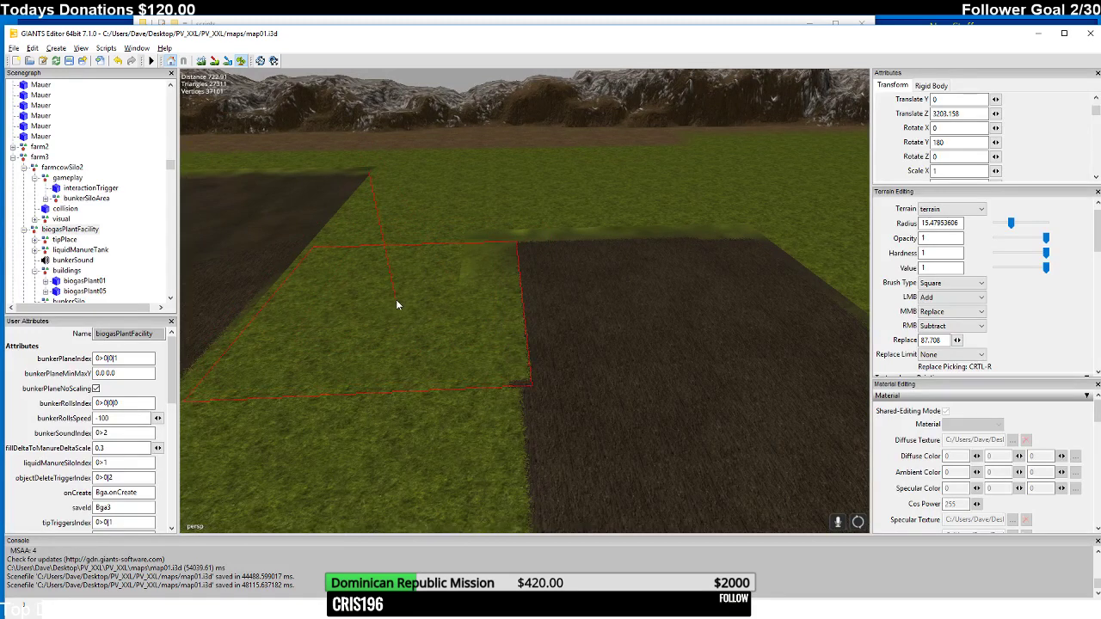
mouse_move(402, 295)
right_down()
mouse_move(489, 287)
mouse_move(590, 309)
mouse_move(598, 325)
mouse_move(608, 301)
right_up()
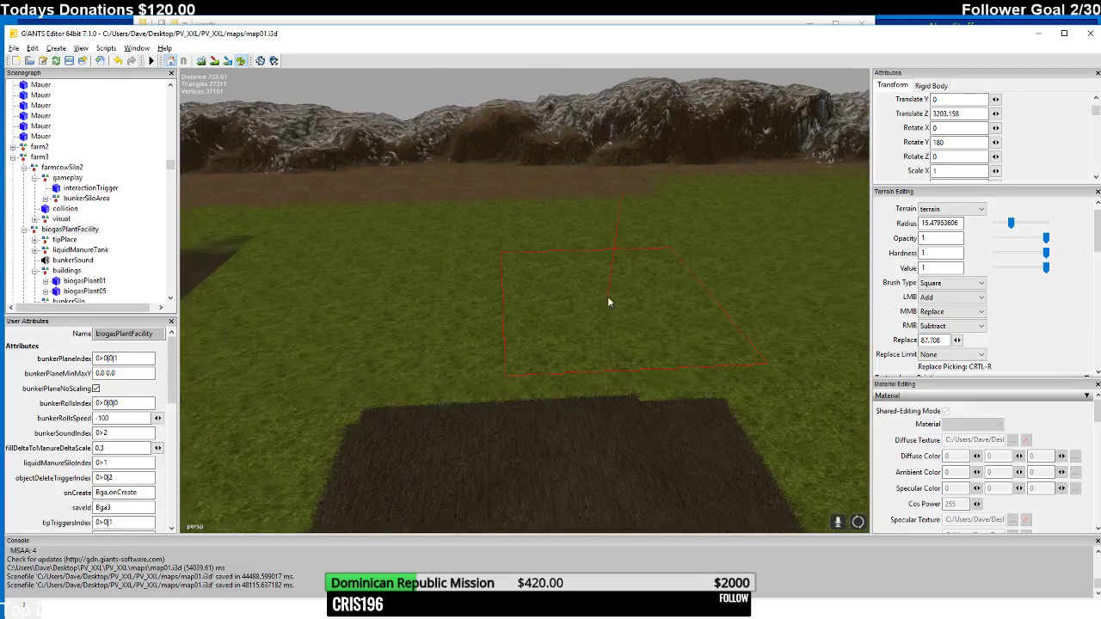
scroll(590, 335, down, 5)
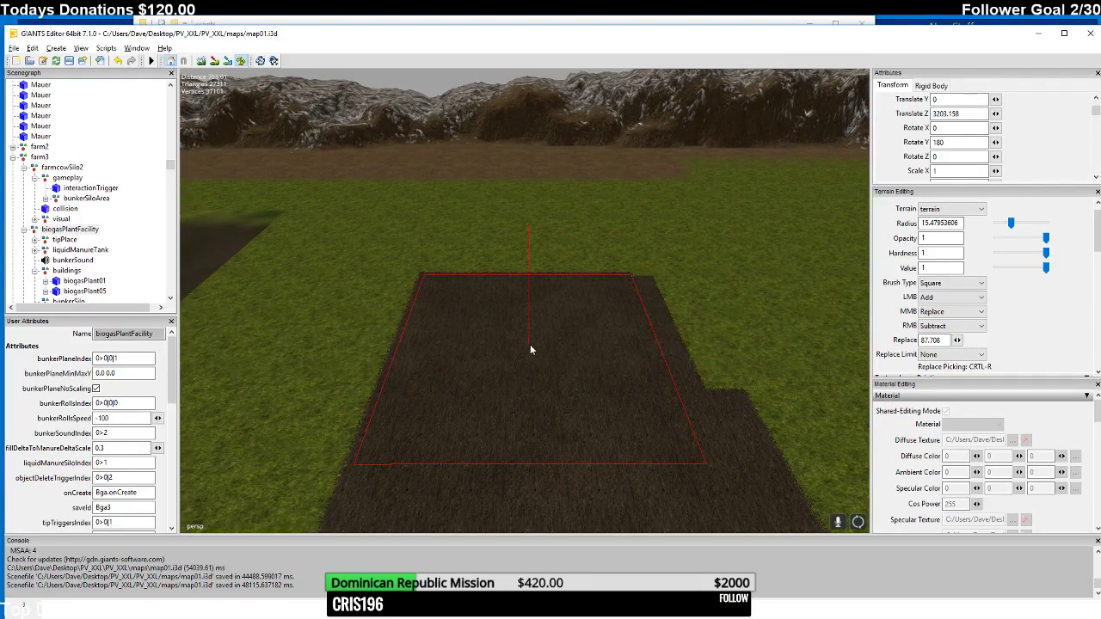
scroll(530, 344, up, 5)
- Paint the strip's far end about level with the existing field and check the width of the grass corridor between them
mouse_move(553, 332)
right_down()
mouse_move(437, 336)
mouse_move(507, 341)
mouse_move(501, 321)
mouse_move(417, 299)
mouse_move(405, 327)
mouse_move(422, 360)
mouse_move(415, 374)
mouse_move(287, 347)
right_up()
click(405, 291)
click(421, 361)
click(416, 373)
mouse_move(411, 396)
right_down()
mouse_move(562, 380)
mouse_move(613, 408)
mouse_move(600, 401)
right_up()
mouse_move(528, 414)
mouse_down()
mouse_move(541, 423)
mouse_move(545, 407)
mouse_up()
mouse_move(545, 406)
right_down()
mouse_move(387, 389)
mouse_move(527, 363)
right_up()
drag(516, 373, 513, 386)
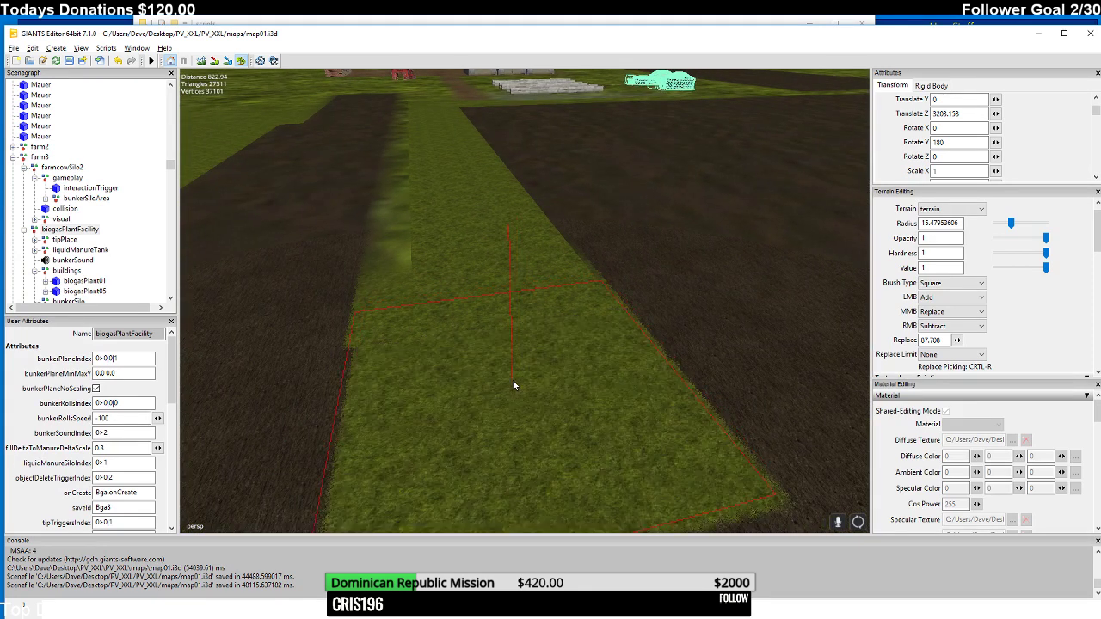
mouse_move(514, 384)
right_down()
mouse_move(509, 349)
mouse_move(506, 367)
mouse_move(512, 359)
right_up()
click(505, 366)
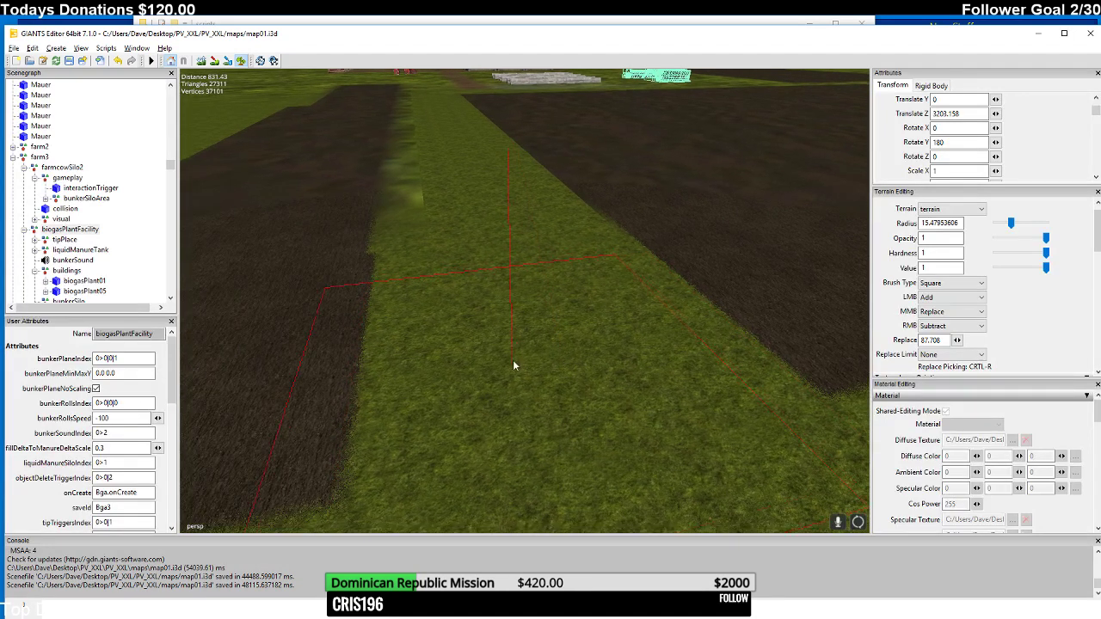
click(547, 344)
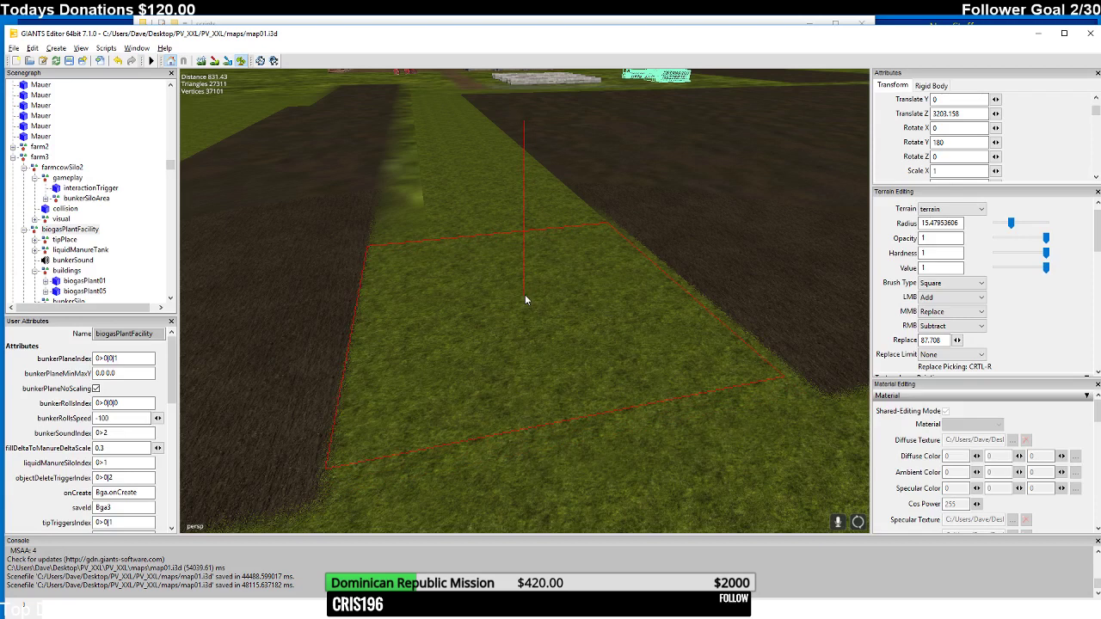
mouse_move(524, 297)
right_down()
mouse_move(480, 288)
mouse_move(558, 327)
mouse_move(435, 330)
mouse_move(551, 323)
mouse_move(525, 299)
mouse_move(658, 300)
mouse_move(719, 268)
mouse_move(677, 220)
mouse_move(606, 357)
mouse_move(673, 312)
mouse_move(660, 356)
mouse_move(655, 311)
mouse_move(670, 289)
mouse_move(658, 312)
mouse_move(671, 308)
mouse_move(669, 347)
mouse_move(711, 326)
mouse_move(531, 340)
right_up()
- Extend the opposite end of the new field strip over the grass toward the red barn
drag(535, 339, 555, 340)
right_drag(555, 339, 560, 316)
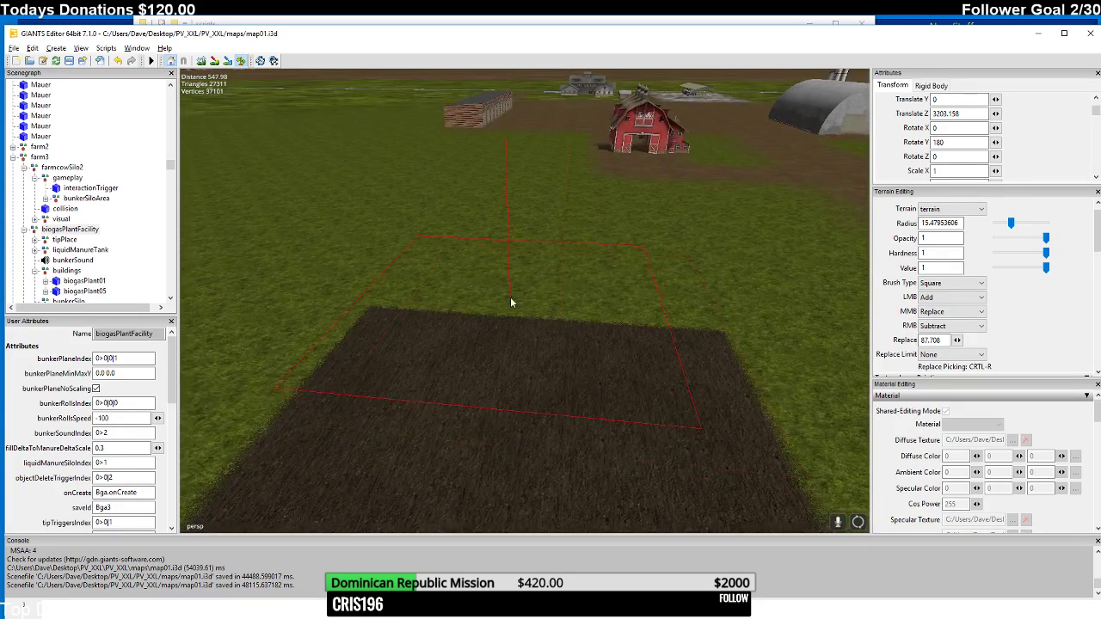
drag(509, 297, 548, 301)
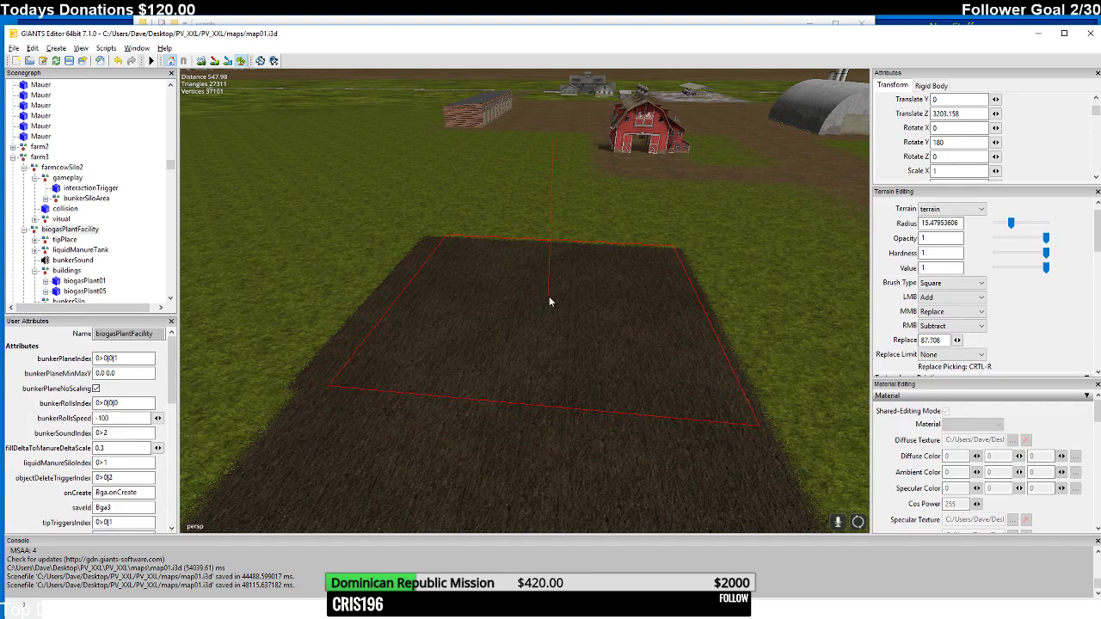
right_drag(548, 295, 553, 307)
drag(497, 336, 516, 341)
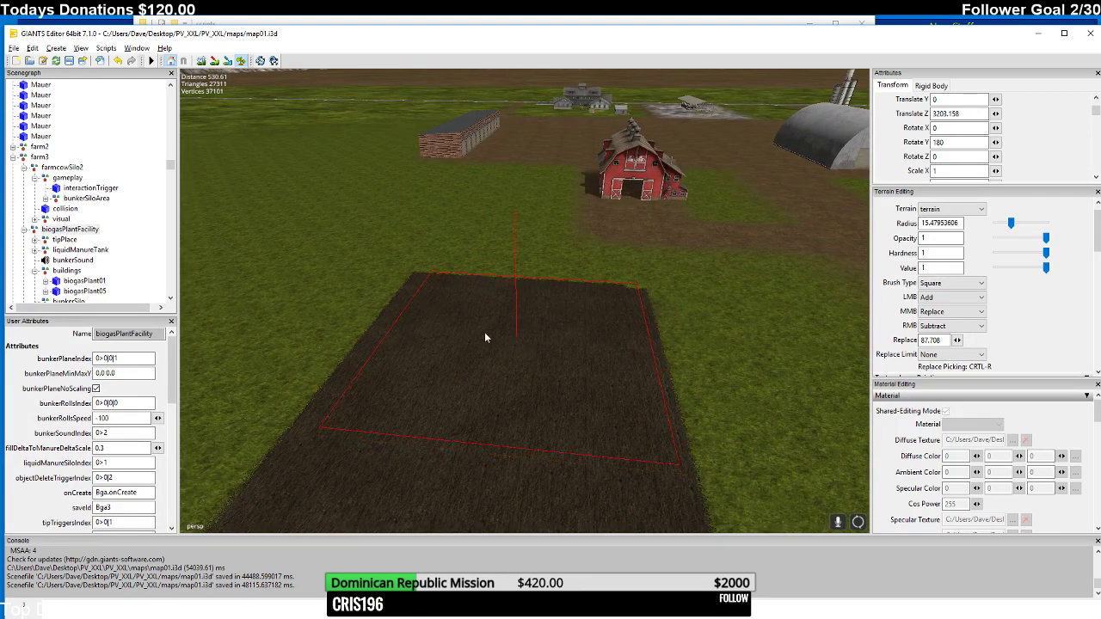
mouse_move(485, 332)
right_down()
mouse_move(385, 332)
mouse_move(337, 300)
mouse_move(406, 318)
mouse_move(436, 348)
mouse_move(474, 319)
right_up()
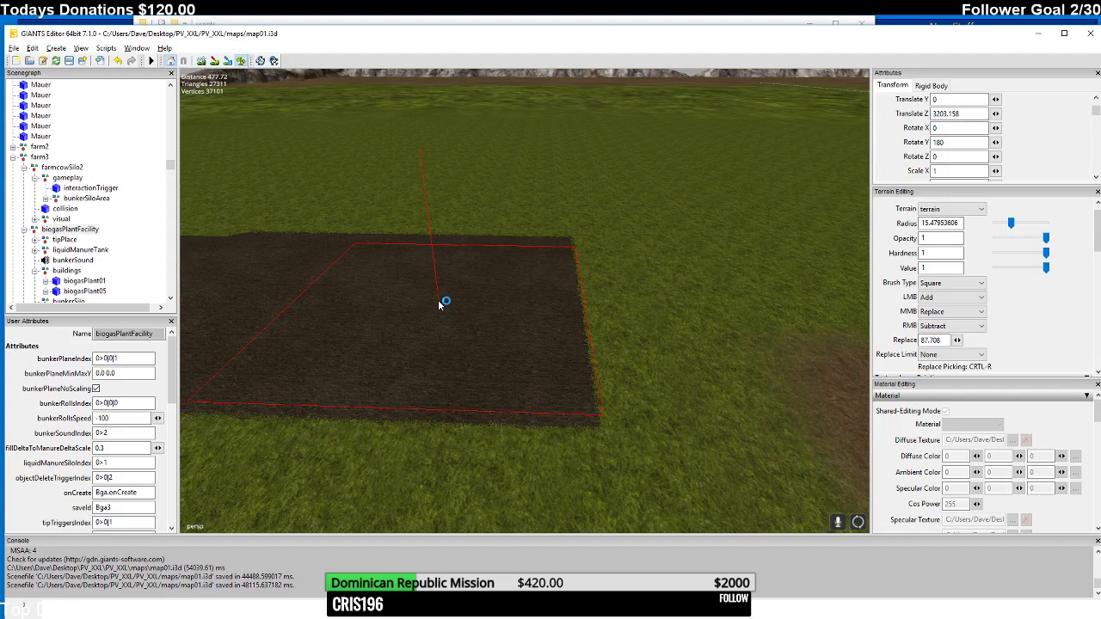
- Turn the field border at the barn-side corner and start a perpendicular strip across the open grass
mouse_move(450, 310)
right_down()
mouse_move(615, 361)
mouse_move(752, 352)
mouse_move(757, 339)
right_up()
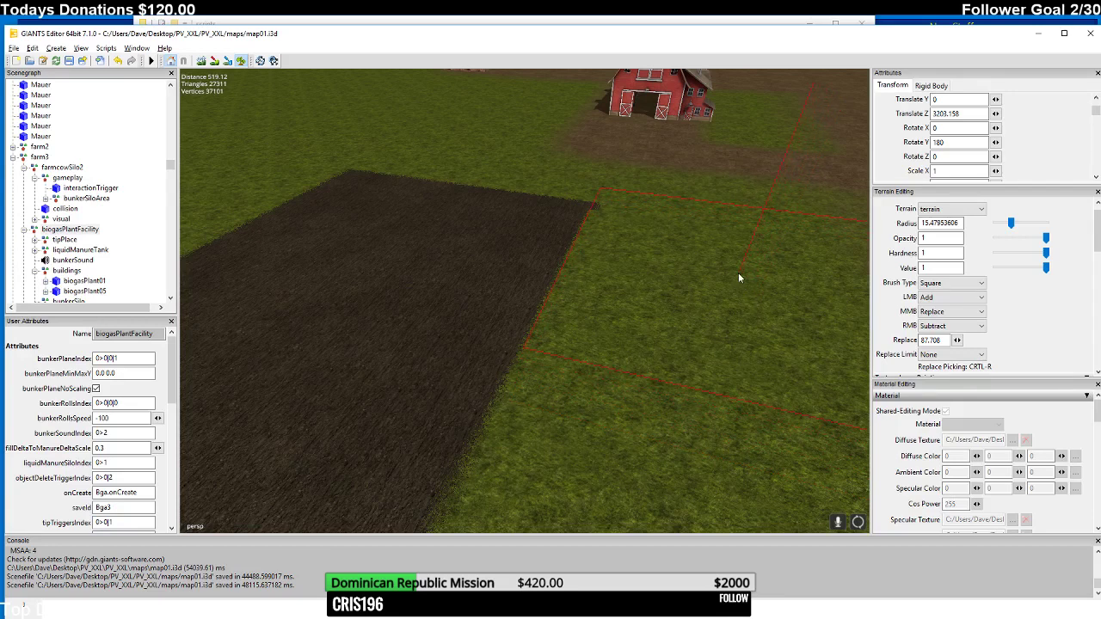
mouse_move(736, 272)
right_down()
mouse_move(645, 263)
mouse_move(616, 289)
mouse_move(495, 273)
mouse_move(491, 260)
mouse_move(553, 270)
mouse_move(534, 281)
right_up()
drag(534, 281, 555, 280)
mouse_move(554, 280)
right_down()
mouse_move(547, 246)
mouse_move(449, 260)
mouse_move(672, 263)
mouse_move(612, 276)
mouse_move(631, 251)
right_up()
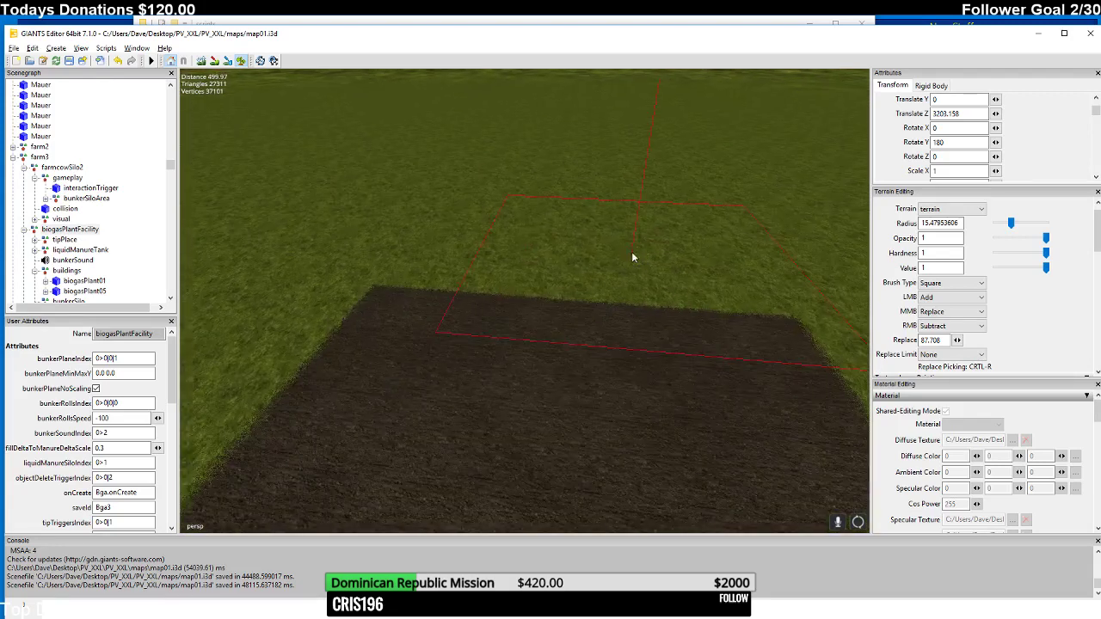
drag(561, 250, 596, 254)
mouse_move(596, 254)
right_down()
mouse_move(588, 289)
mouse_move(543, 311)
right_up()
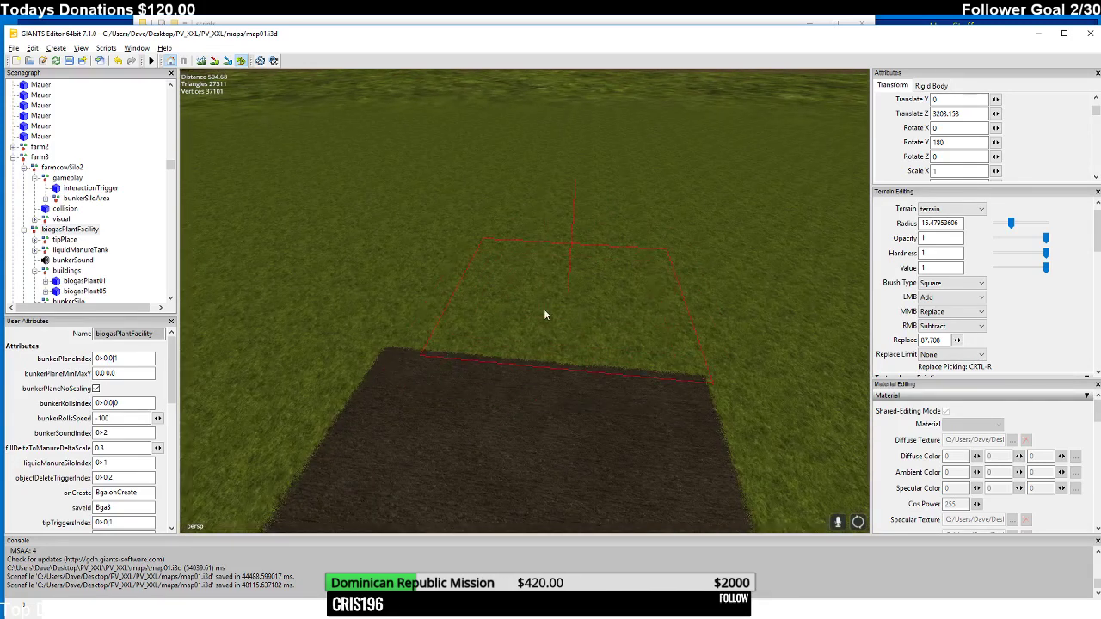
drag(544, 315, 563, 310)
- Extend the perpendicular strip straight away from the barn-side corner, two overlapping brush widths across
mouse_move(563, 309)
right_down()
mouse_move(585, 278)
mouse_move(542, 323)
right_up()
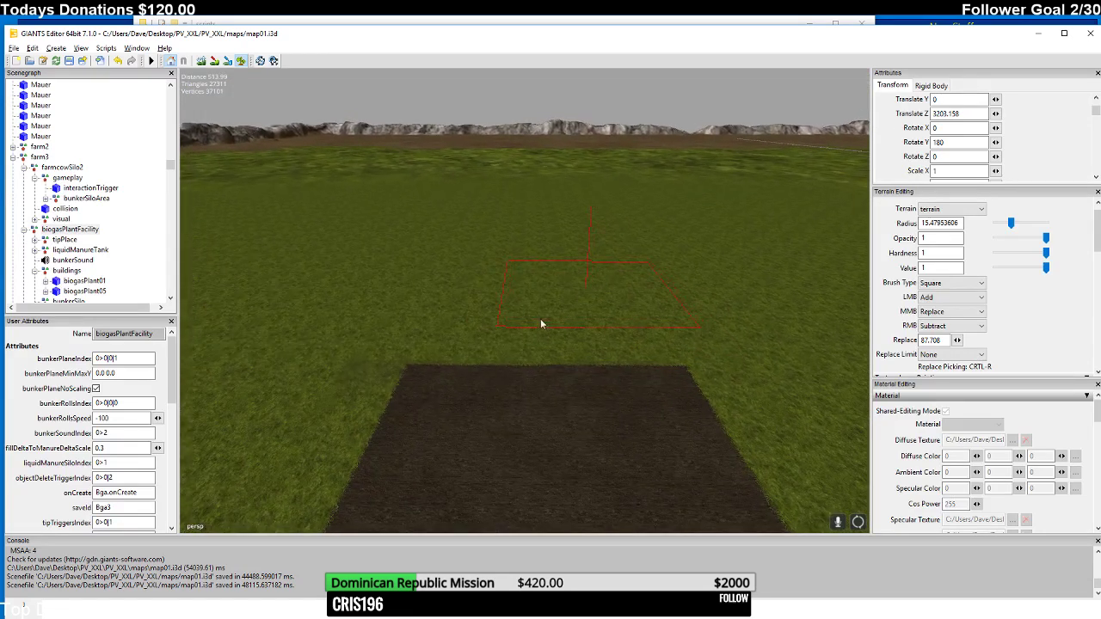
mouse_move(540, 324)
mouse_down()
mouse_move(529, 325)
mouse_move(560, 325)
mouse_up()
scroll(568, 300, up, 3)
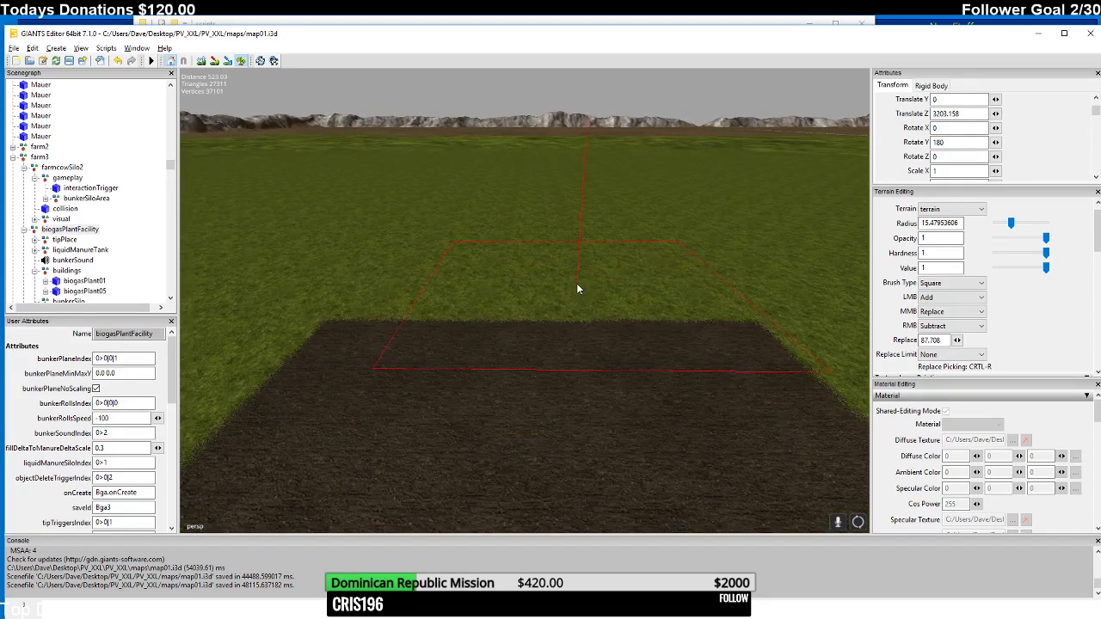
drag(503, 292, 564, 294)
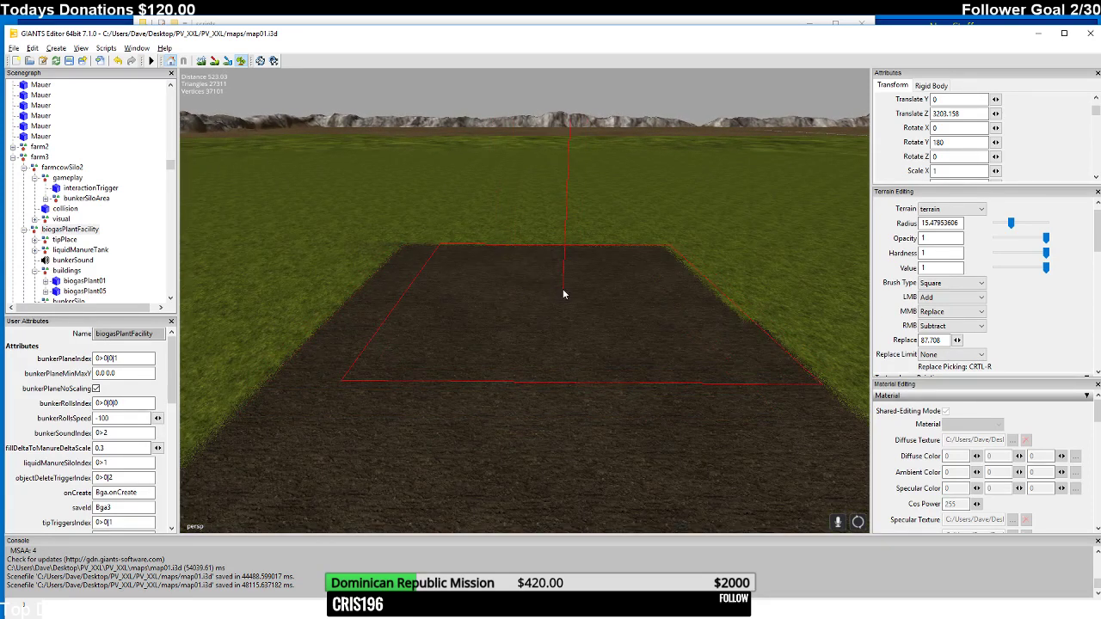
scroll(568, 297, up, 3)
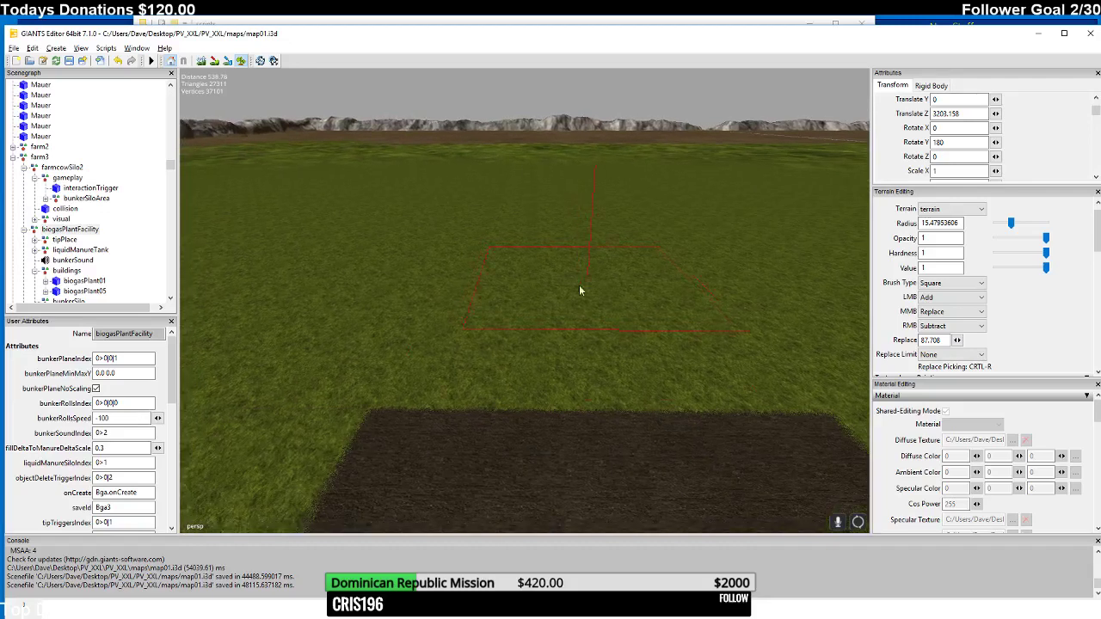
drag(549, 344, 606, 345)
scroll(593, 362, up, 3)
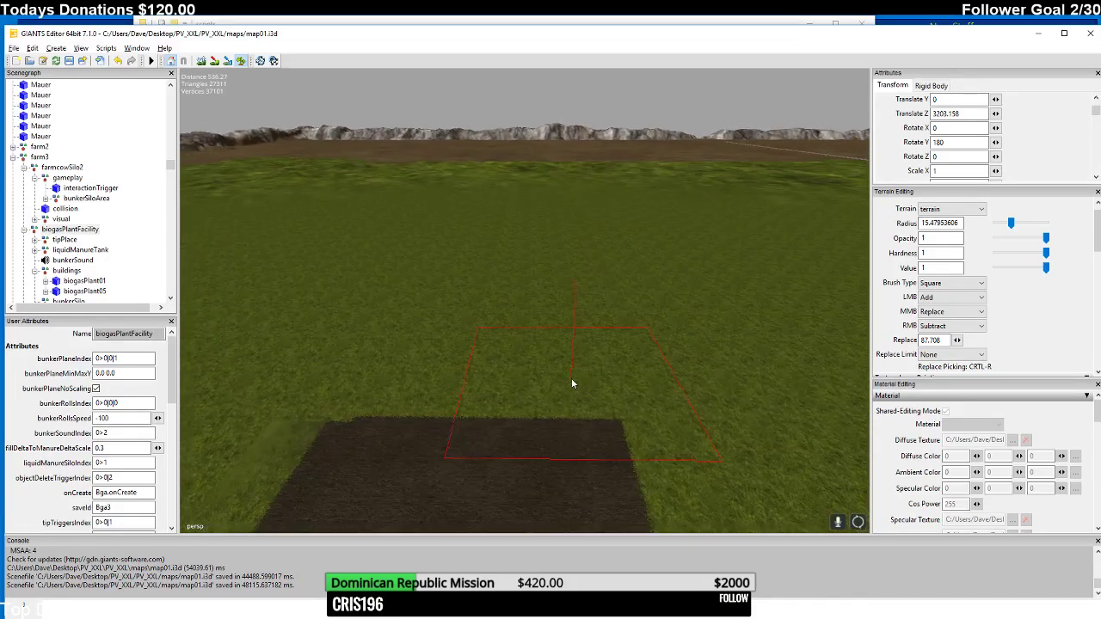
- Fill the notch at the perpendicular strip's end and push its squared front edge farther over the grass
scroll(550, 376, up, 2)
drag(480, 357, 518, 363)
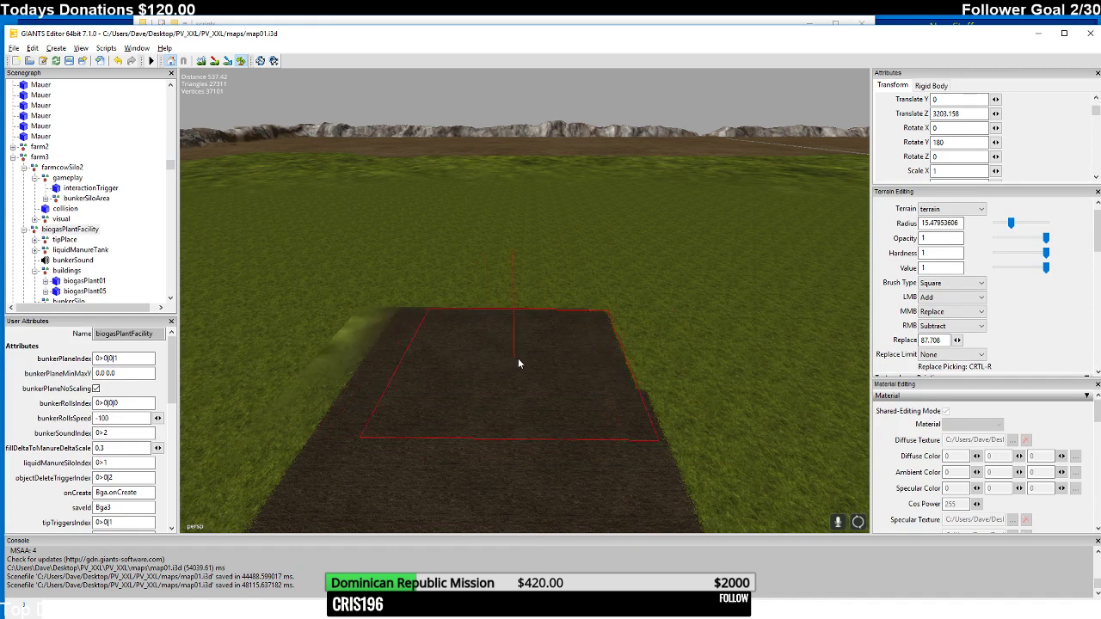
right_drag(522, 358, 523, 322)
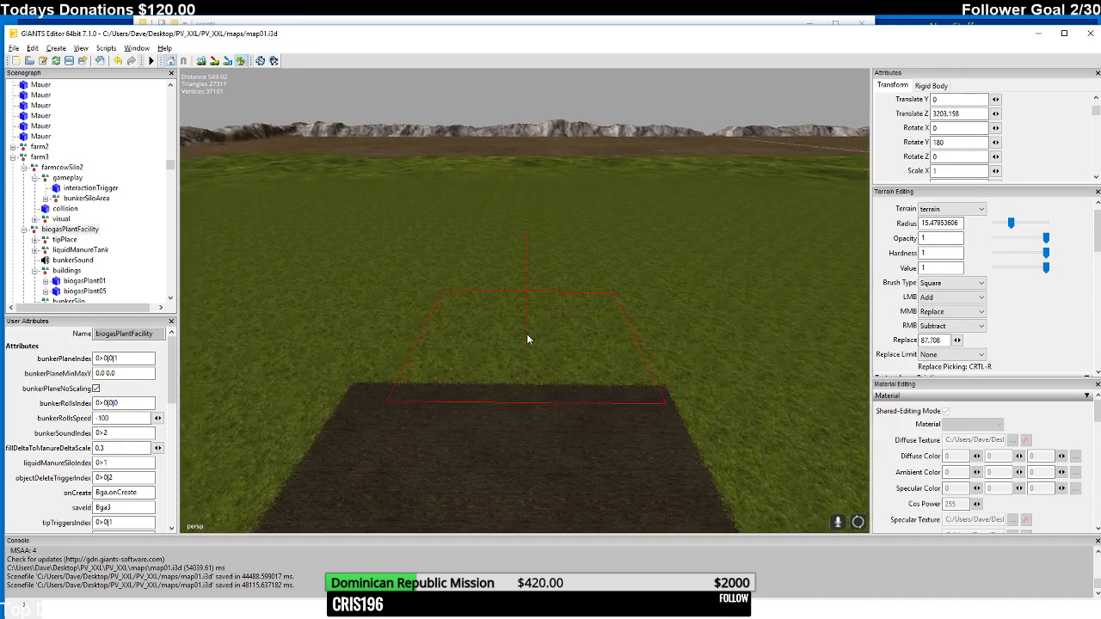
scroll(529, 331, up, 2)
drag(504, 355, 563, 350)
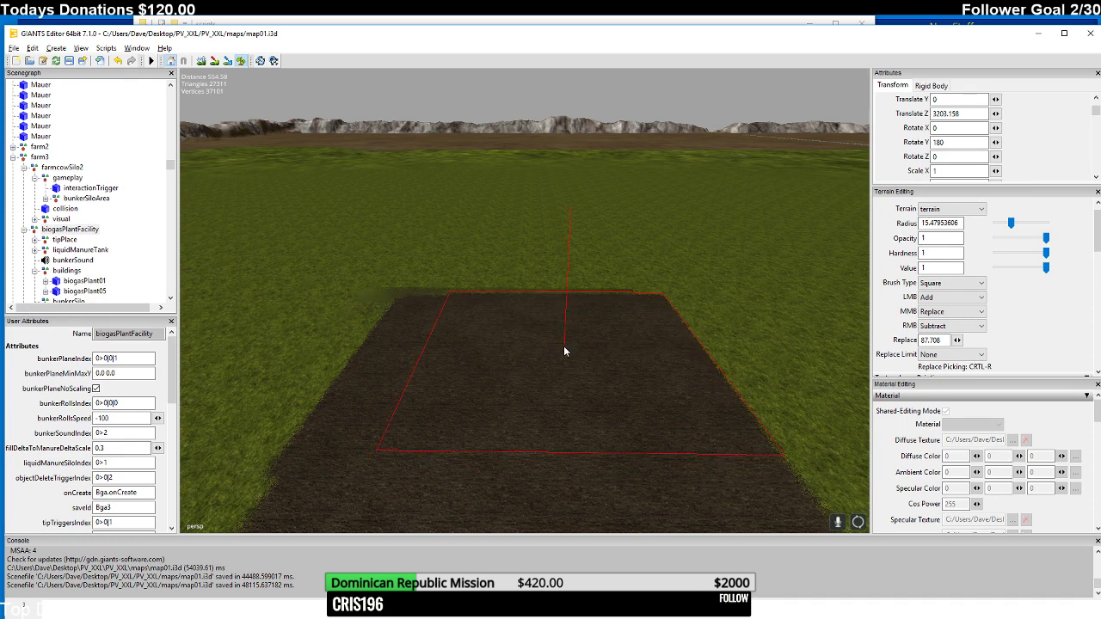
- Add two more full-width sections to the perpendicular strip in line with its existing edges
mouse_move(564, 350)
right_down()
mouse_move(571, 356)
mouse_move(582, 337)
right_up()
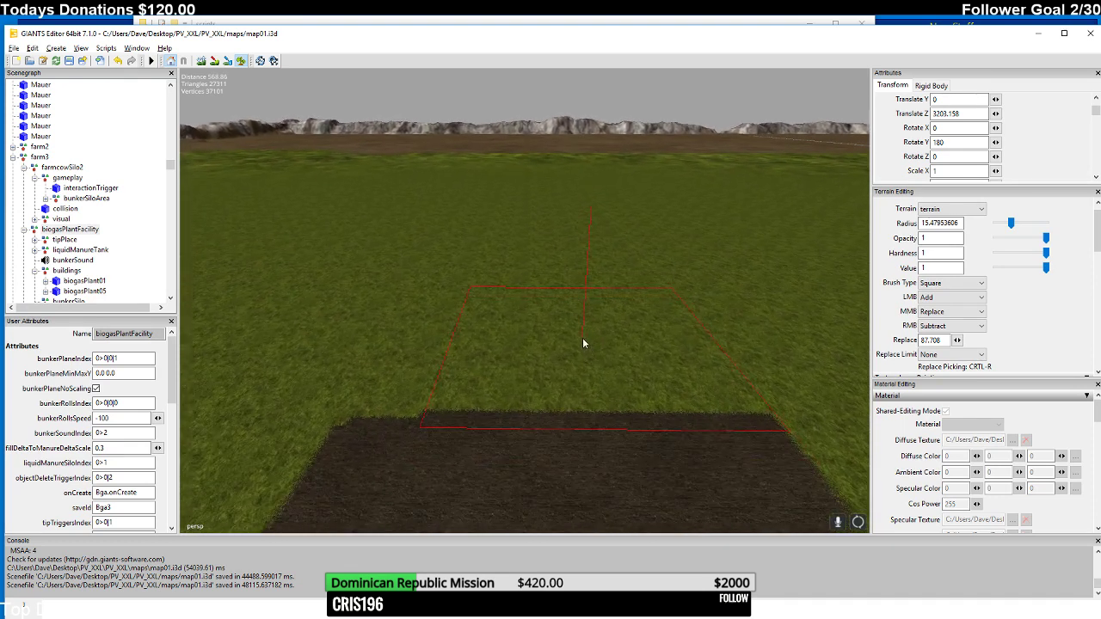
scroll(582, 343, up, 1)
click(465, 347)
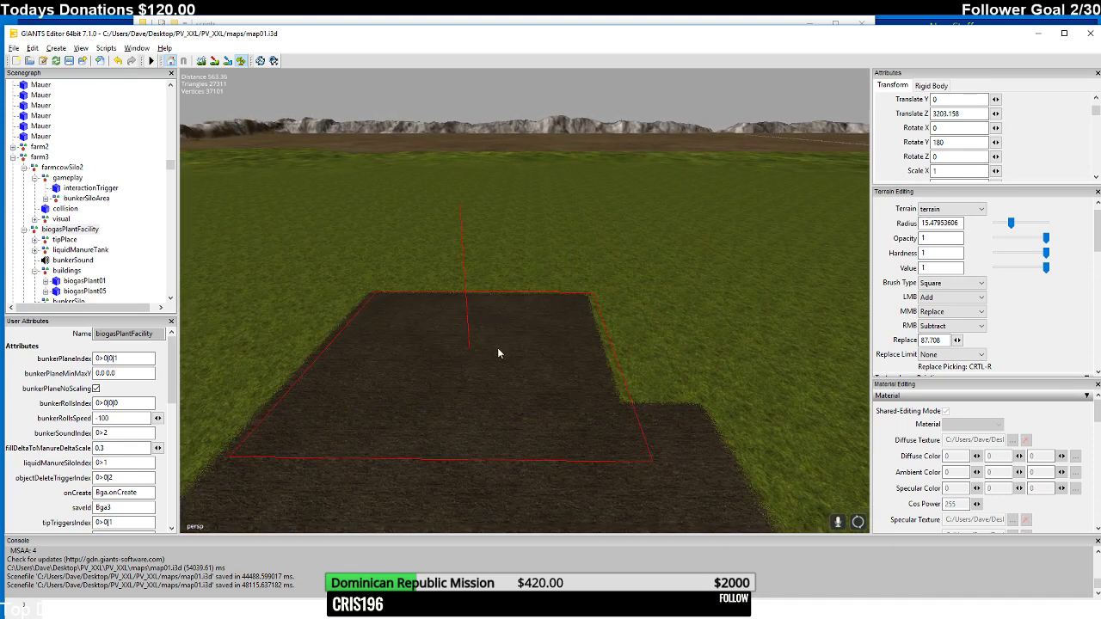
drag(497, 353, 528, 352)
scroll(533, 357, down, 1)
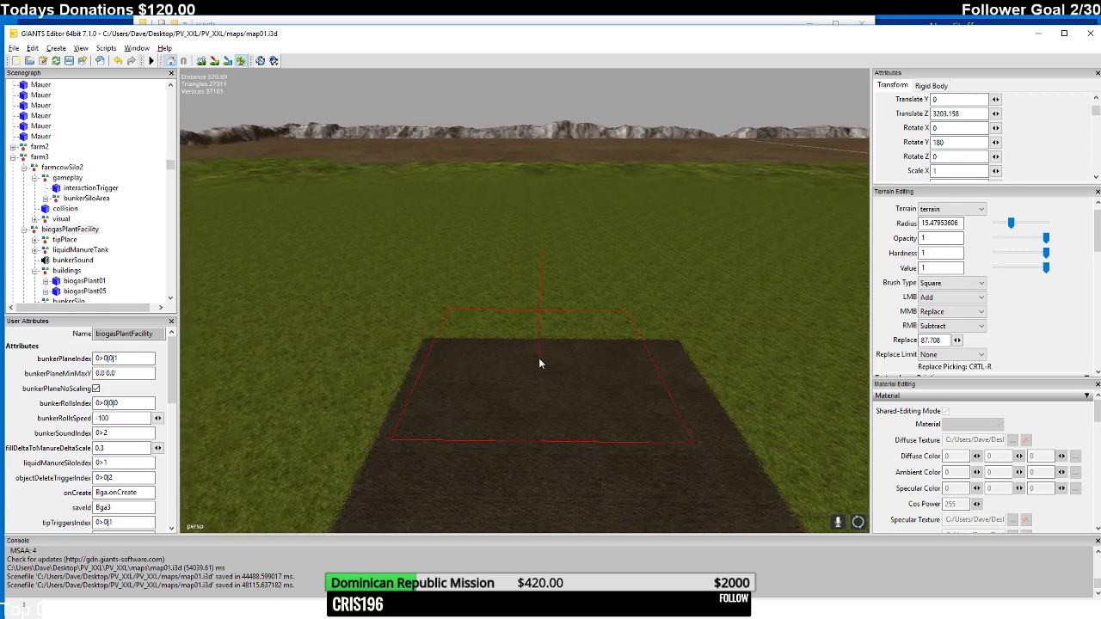
scroll(548, 330, up, 2)
click(478, 331)
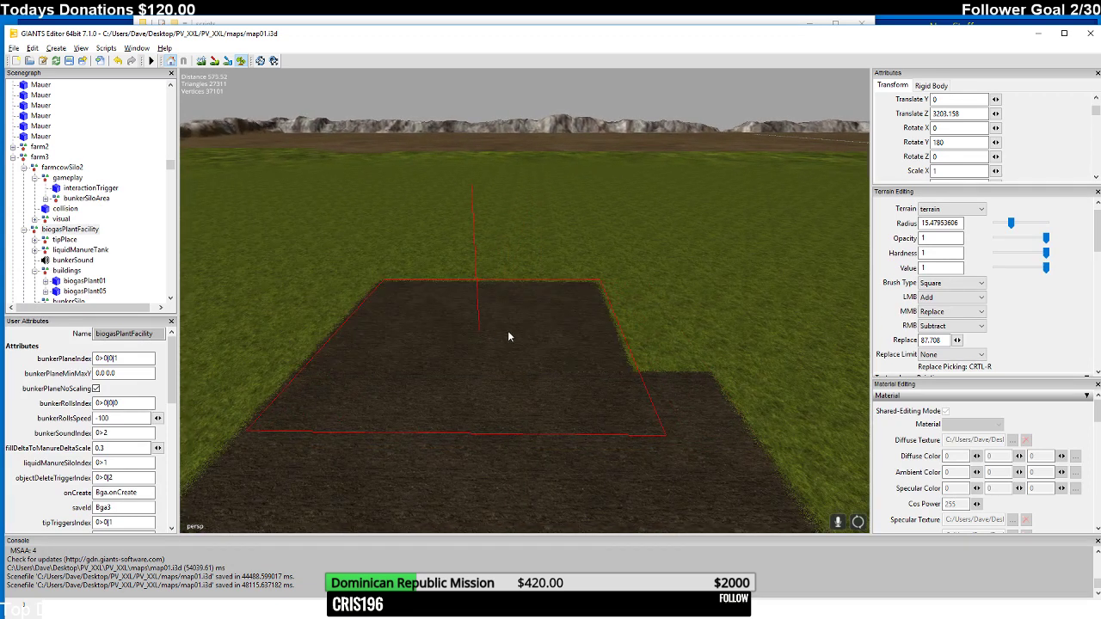
drag(508, 337, 540, 337)
- Undo the misaligned stroke at the perpendicular strip's end and repaint further sections straight across the grass
mouse_move(540, 337)
right_down()
mouse_move(399, 397)
mouse_move(694, 402)
mouse_move(763, 353)
mouse_move(835, 354)
mouse_move(755, 350)
right_up()
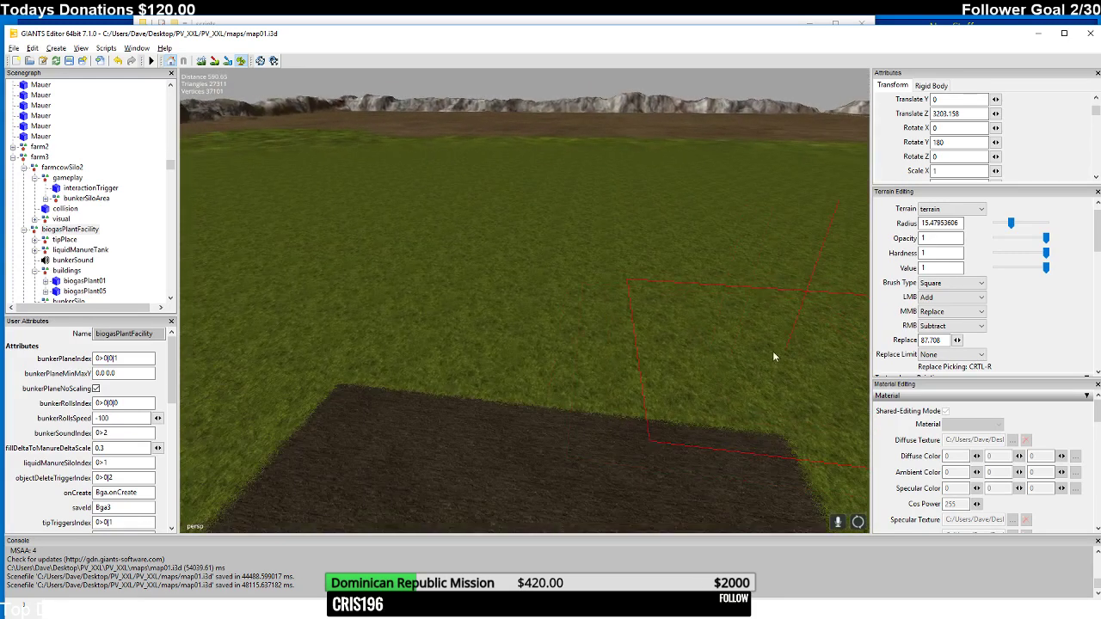
mouse_move(530, 339)
mouse_down()
mouse_move(590, 344)
mouse_move(558, 355)
mouse_up()
key(ctrl+z)
scroll(602, 335, up, 2)
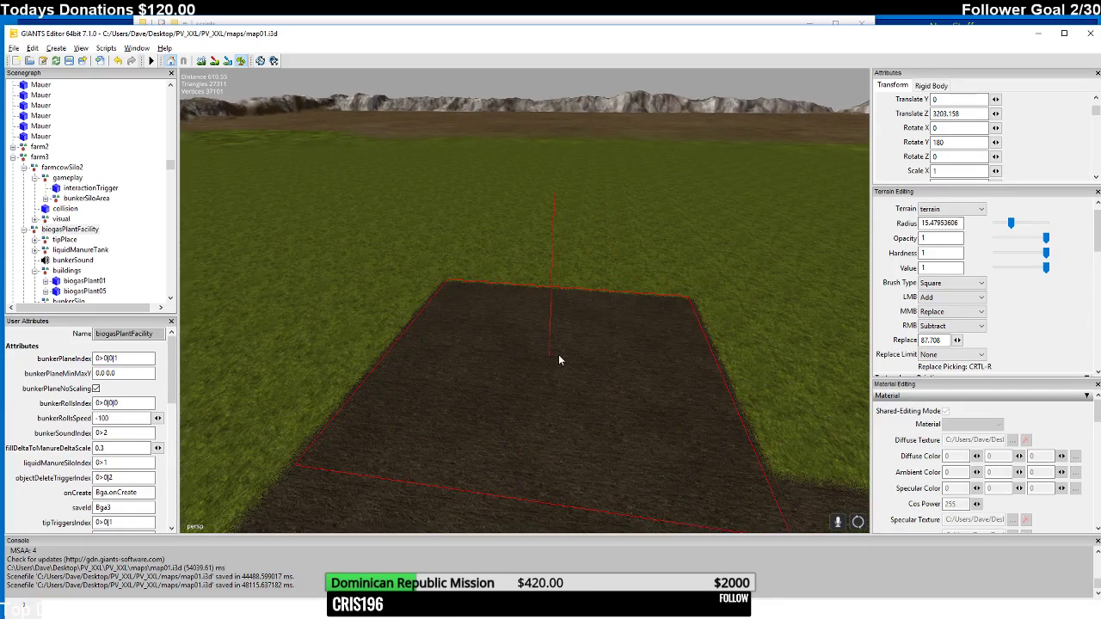
mouse_move(558, 360)
middle_down()
mouse_move(487, 351)
mouse_move(465, 305)
middle_up()
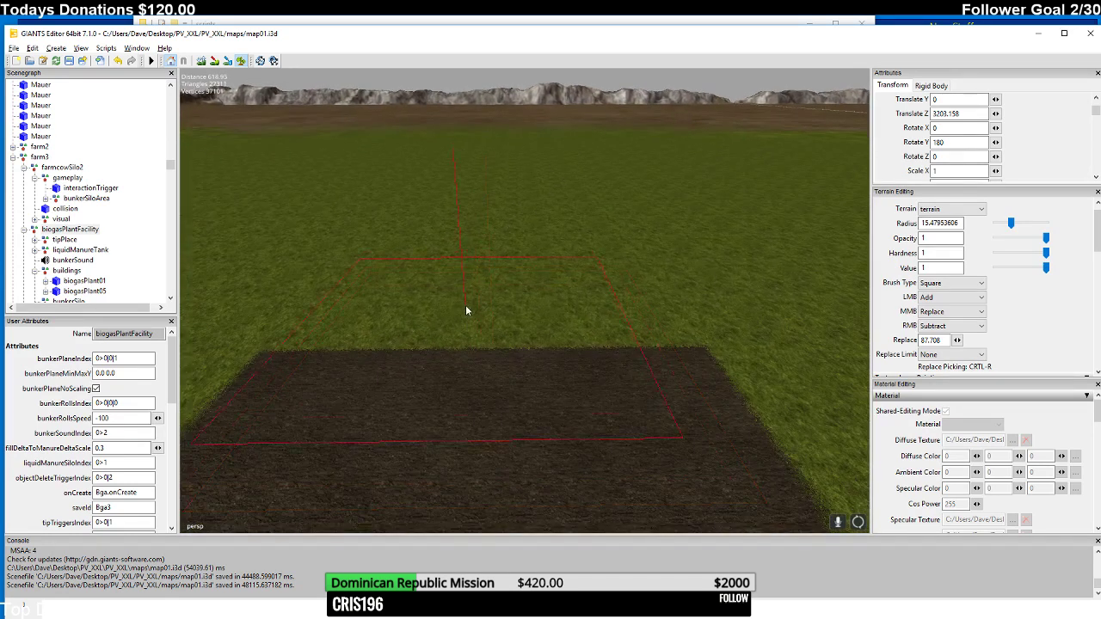
drag(466, 310, 523, 304)
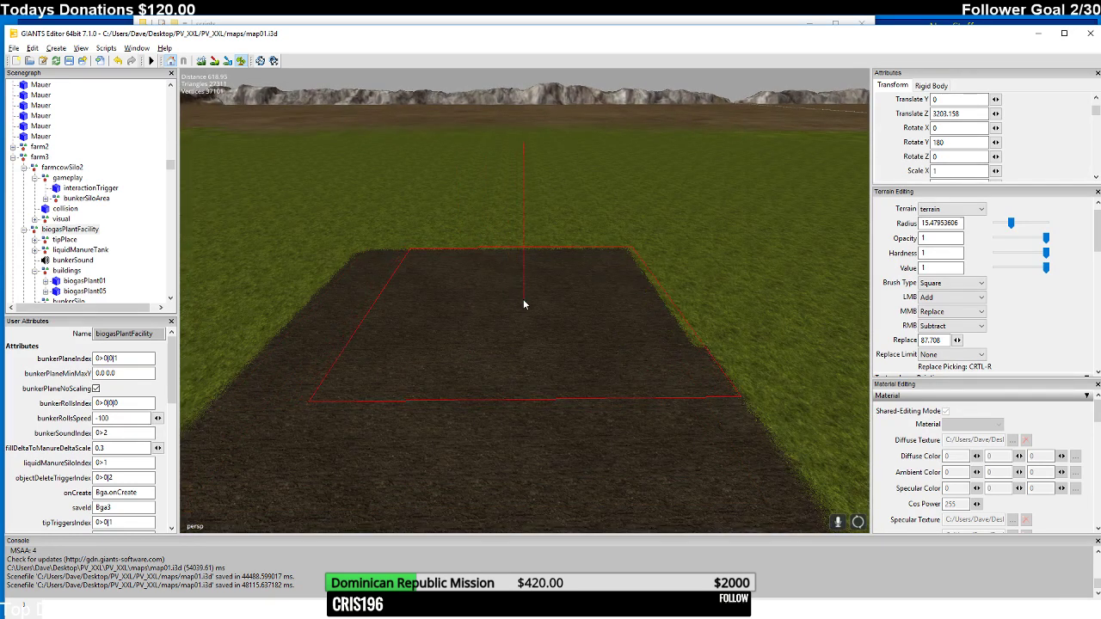
mouse_move(527, 299)
middle_down()
mouse_move(536, 341)
mouse_move(545, 302)
mouse_move(489, 361)
middle_up()
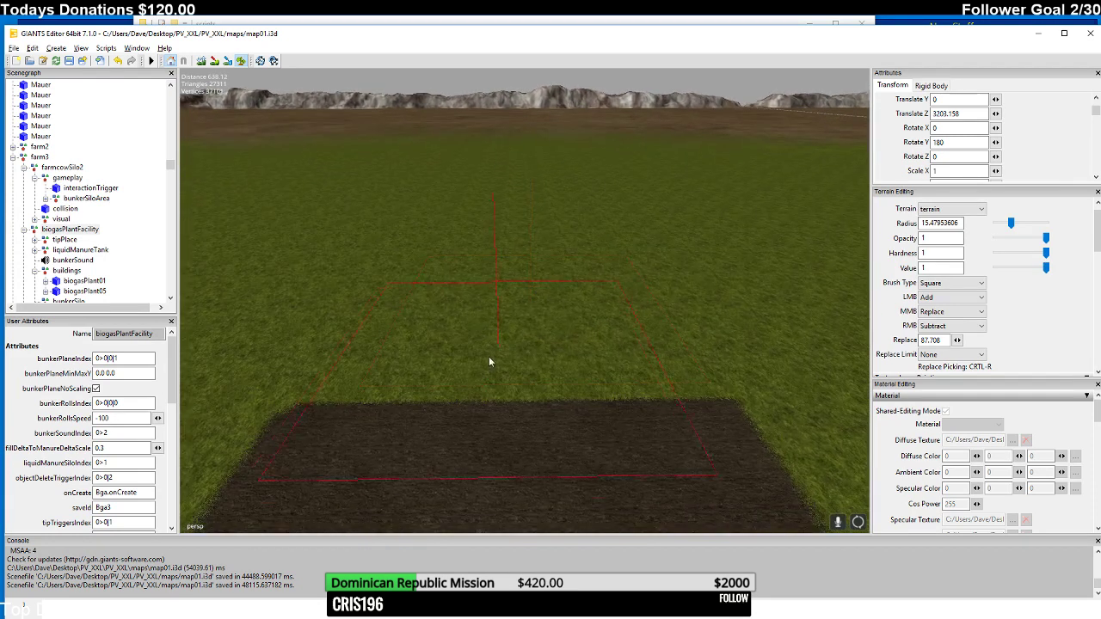
drag(488, 362, 549, 350)
mouse_move(549, 350)
middle_down()
mouse_move(516, 395)
mouse_move(323, 405)
mouse_move(464, 383)
mouse_move(639, 398)
mouse_move(563, 370)
mouse_move(516, 385)
mouse_move(515, 454)
mouse_move(548, 388)
mouse_move(548, 426)
mouse_move(572, 358)
mouse_move(528, 308)
mouse_move(442, 284)
mouse_move(467, 247)
middle_up()
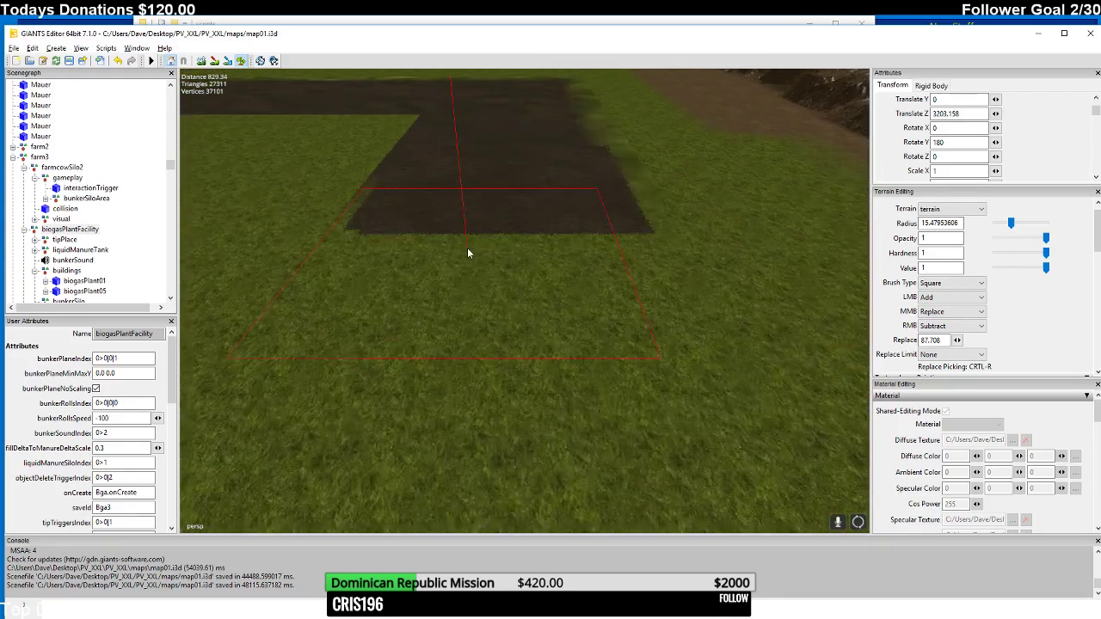
mouse_move(467, 248)
mouse_down()
mouse_move(502, 264)
mouse_move(495, 350)
mouse_move(496, 297)
mouse_move(516, 270)
mouse_move(543, 260)
mouse_move(526, 254)
mouse_move(534, 319)
mouse_move(450, 306)
mouse_move(462, 313)
mouse_up()
key(ctrl+z)
key(ctrl+z)
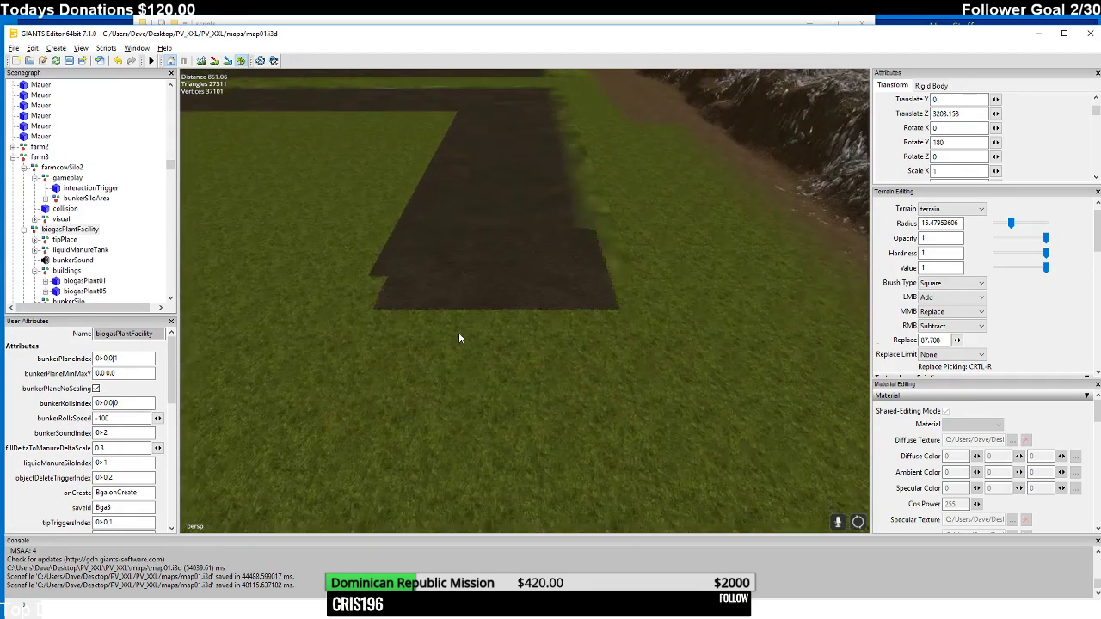
- Extend the perpendicular strip's end over the grass with three full-width brush sections, keeping its edges in line
mouse_move(459, 320)
mouse_down()
mouse_move(460, 341)
mouse_move(485, 364)
mouse_up()
mouse_move(485, 364)
right_down()
mouse_move(468, 354)
mouse_move(468, 330)
right_up()
click(467, 326)
drag(467, 325, 495, 347)
mouse_move(496, 347)
right_down()
mouse_move(484, 371)
mouse_move(492, 344)
right_up()
mouse_move(492, 345)
mouse_down()
mouse_move(546, 369)
mouse_move(516, 349)
mouse_up()
right_drag(516, 349, 508, 353)
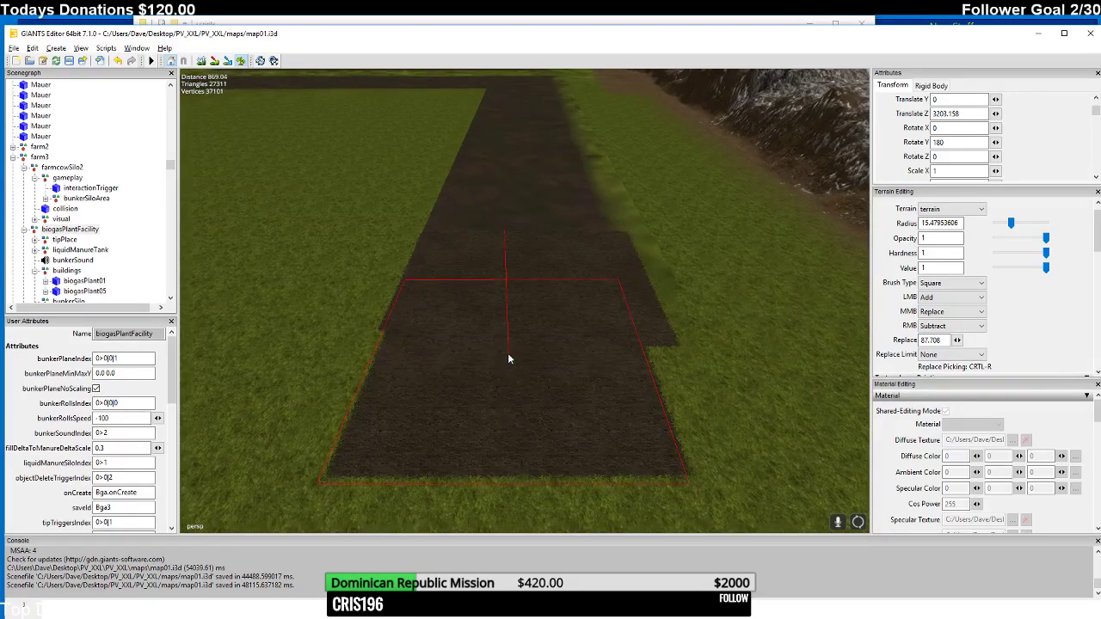
- Square off the perpendicular strip's front edge and add further overlapping sections straight ahead
drag(508, 352, 540, 384)
mouse_move(540, 384)
right_down()
mouse_move(501, 381)
mouse_move(497, 367)
right_up()
mouse_move(497, 366)
mouse_down()
mouse_move(520, 390)
mouse_move(485, 338)
mouse_up()
right_drag(485, 338, 484, 341)
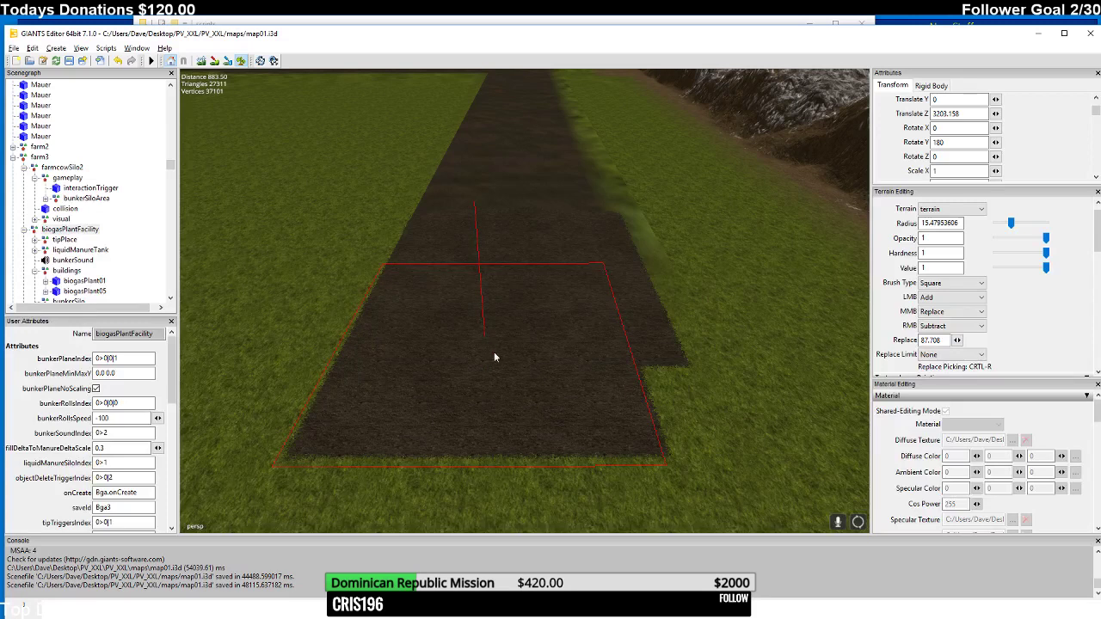
drag(494, 352, 530, 374)
- Undo the last section at the end of the opposite parallel strip and repaint it two overlapping brush widths across
mouse_move(528, 368)
right_down()
mouse_move(484, 368)
mouse_move(377, 329)
mouse_move(464, 380)
mouse_move(512, 368)
mouse_move(551, 305)
mouse_move(516, 350)
mouse_move(455, 352)
mouse_move(647, 364)
mouse_move(633, 321)
mouse_move(636, 267)
mouse_move(582, 290)
mouse_move(654, 324)
mouse_move(655, 305)
mouse_move(646, 337)
mouse_move(668, 302)
mouse_move(664, 326)
right_up()
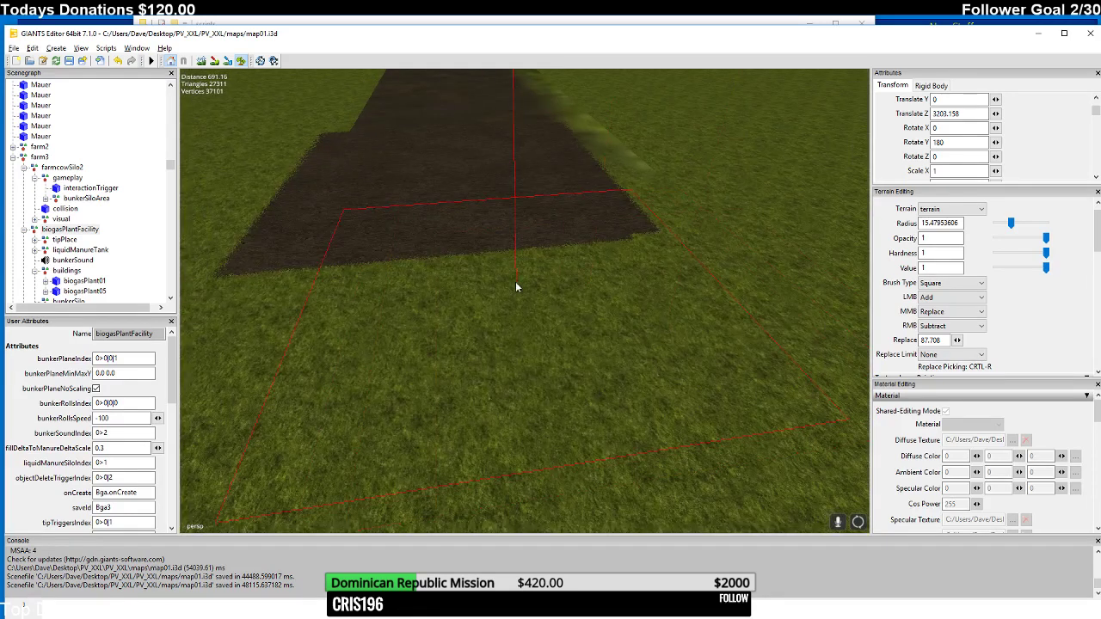
drag(516, 281, 425, 296)
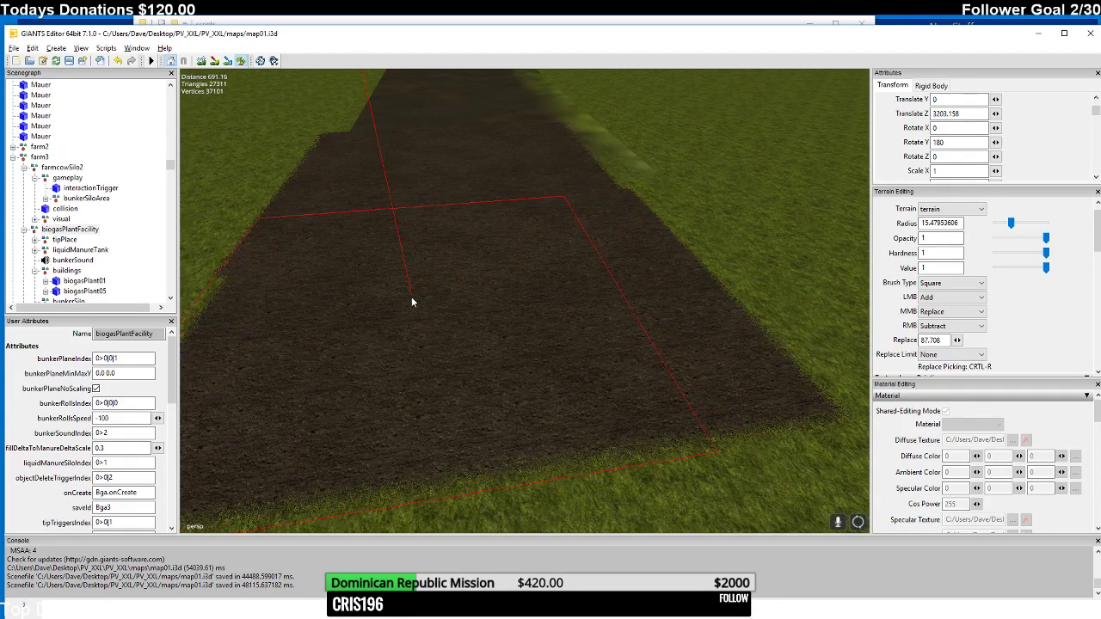
key(ctrl+z)
drag(513, 303, 525, 277)
click(632, 301)
drag(636, 306, 518, 315)
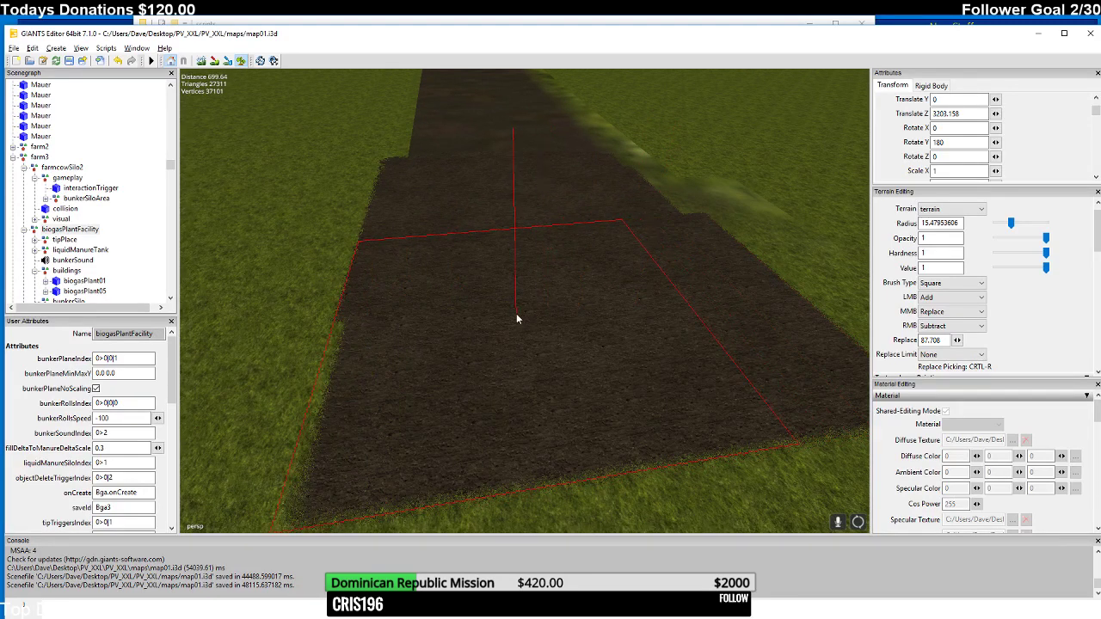
- Add two more full-width sections to the opposite strip, straight onward from its squared end
mouse_move(515, 313)
right_down()
mouse_move(655, 287)
mouse_move(586, 337)
mouse_move(599, 311)
mouse_move(590, 352)
mouse_move(563, 335)
mouse_move(548, 351)
mouse_move(567, 301)
mouse_move(636, 306)
mouse_move(595, 304)
mouse_move(480, 346)
mouse_move(527, 333)
mouse_move(482, 340)
mouse_move(539, 341)
mouse_move(587, 305)
mouse_move(549, 328)
mouse_move(504, 272)
mouse_move(517, 245)
right_up()
mouse_move(584, 283)
mouse_down()
mouse_move(603, 297)
mouse_move(479, 295)
mouse_move(508, 292)
mouse_up()
mouse_move(508, 292)
right_down()
mouse_move(521, 311)
mouse_move(626, 334)
right_up()
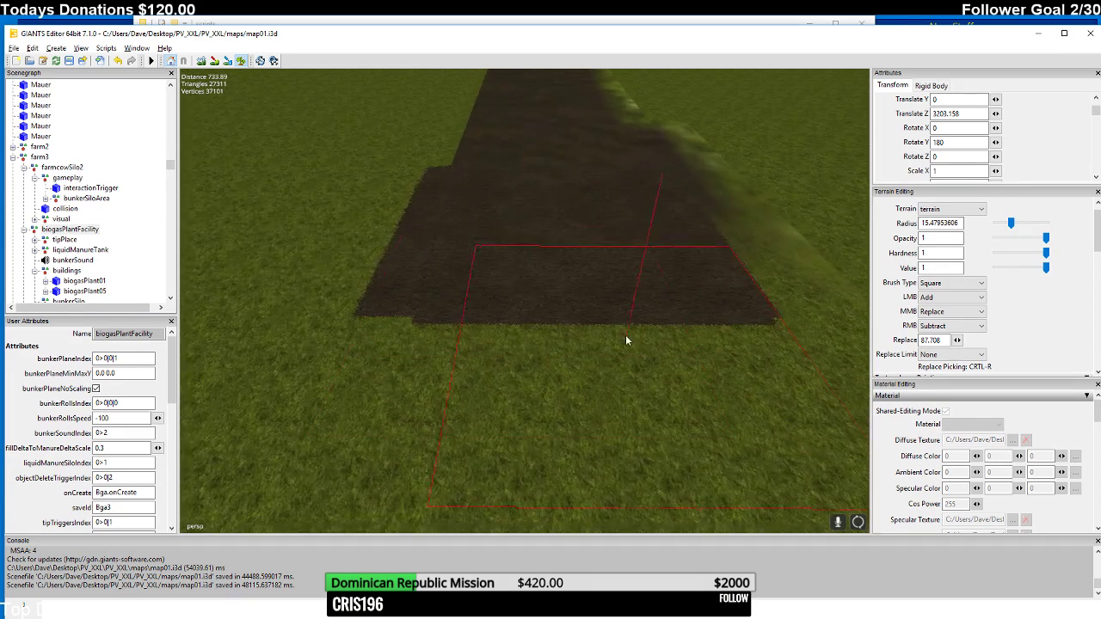
mouse_move(633, 357)
mouse_down()
mouse_move(508, 357)
mouse_move(573, 341)
mouse_up()
- Extend the perpendicular strip again with several overlapping brush sections in line with its edges
mouse_move(573, 342)
right_down()
mouse_move(567, 367)
mouse_move(530, 378)
mouse_move(552, 331)
mouse_move(499, 370)
mouse_move(426, 362)
mouse_move(463, 305)
mouse_move(343, 335)
mouse_move(380, 370)
mouse_move(361, 319)
mouse_move(319, 325)
right_up()
mouse_move(320, 325)
mouse_down()
mouse_move(384, 358)
mouse_move(352, 317)
mouse_up()
right_drag(352, 316, 434, 342)
drag(434, 342, 559, 354)
mouse_move(559, 354)
right_down()
mouse_move(551, 378)
mouse_move(491, 373)
right_up()
drag(491, 373, 578, 376)
mouse_move(578, 377)
right_down()
mouse_move(567, 401)
mouse_move(492, 376)
right_up()
mouse_move(493, 377)
mouse_down()
mouse_move(479, 373)
mouse_move(570, 382)
mouse_move(544, 377)
mouse_up()
- Continue the opposite strip away from its corner with three sections, each two overlapping brush widths across
mouse_move(544, 377)
right_down()
mouse_move(501, 368)
mouse_move(499, 350)
mouse_move(430, 316)
mouse_move(488, 397)
mouse_move(603, 440)
mouse_move(633, 344)
mouse_move(695, 289)
mouse_move(698, 302)
right_up()
mouse_move(698, 301)
mouse_down()
mouse_move(677, 318)
mouse_move(535, 346)
mouse_move(578, 321)
mouse_up()
mouse_move(577, 321)
right_down()
mouse_move(578, 364)
mouse_move(603, 369)
right_up()
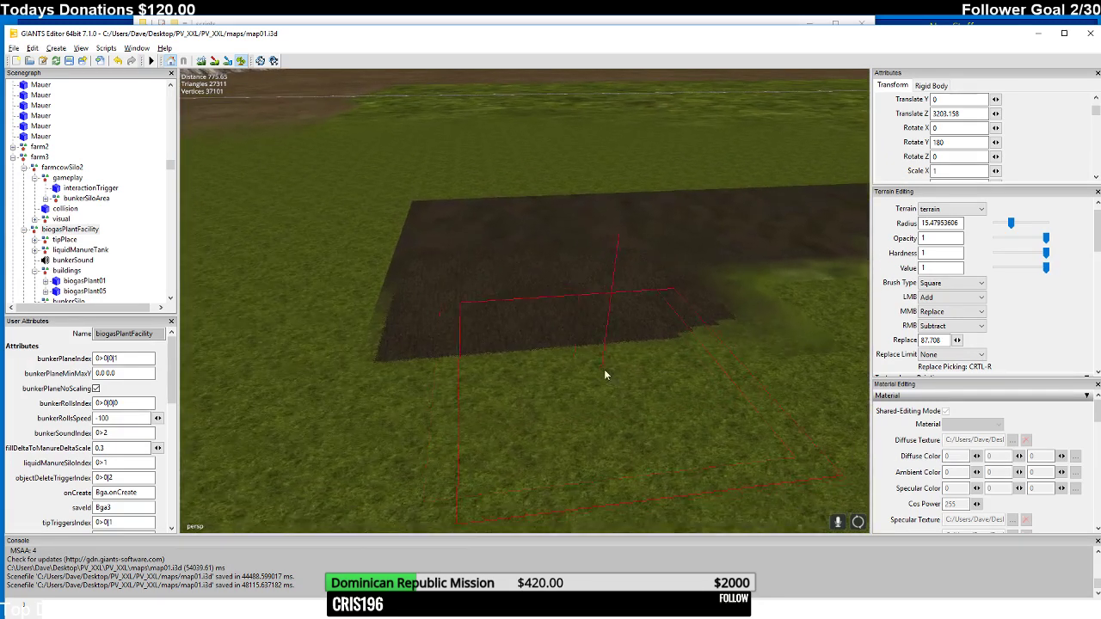
drag(604, 369, 511, 381)
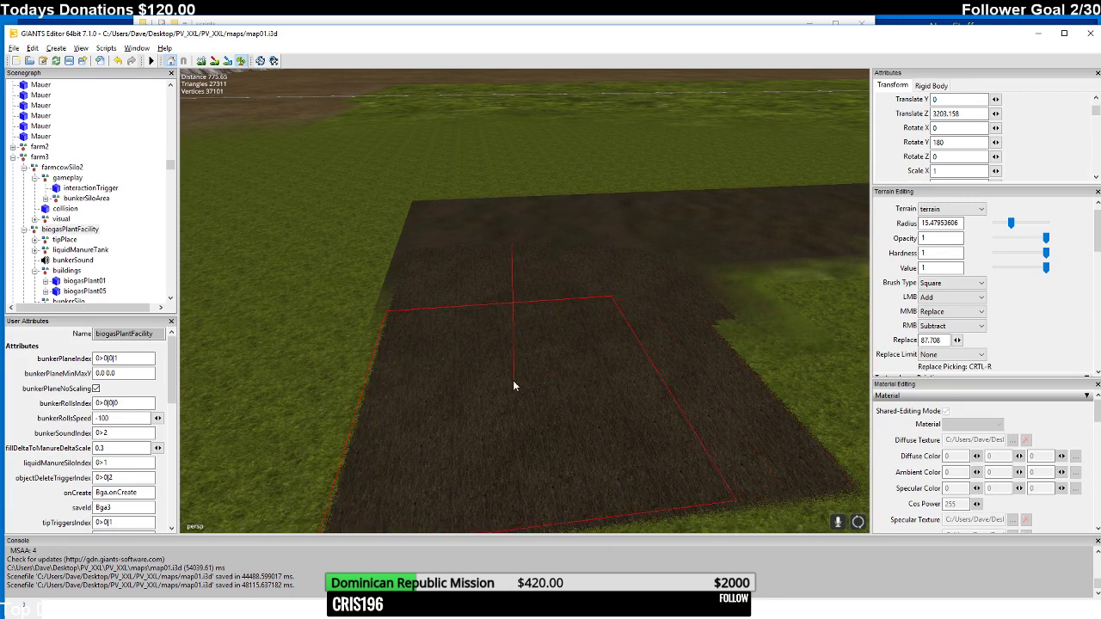
right_drag(509, 375, 612, 371)
mouse_move(612, 372)
mouse_down()
mouse_move(514, 378)
mouse_move(521, 364)
mouse_up()
mouse_move(521, 364)
right_down()
mouse_move(581, 407)
mouse_move(568, 395)
right_up()
- Push the opposite strip farther over the grass, aligning each new section with its straight outer edge
mouse_move(568, 395)
mouse_down()
mouse_move(570, 381)
mouse_move(469, 391)
mouse_up()
mouse_move(469, 391)
right_down()
mouse_move(495, 392)
mouse_move(503, 380)
right_up()
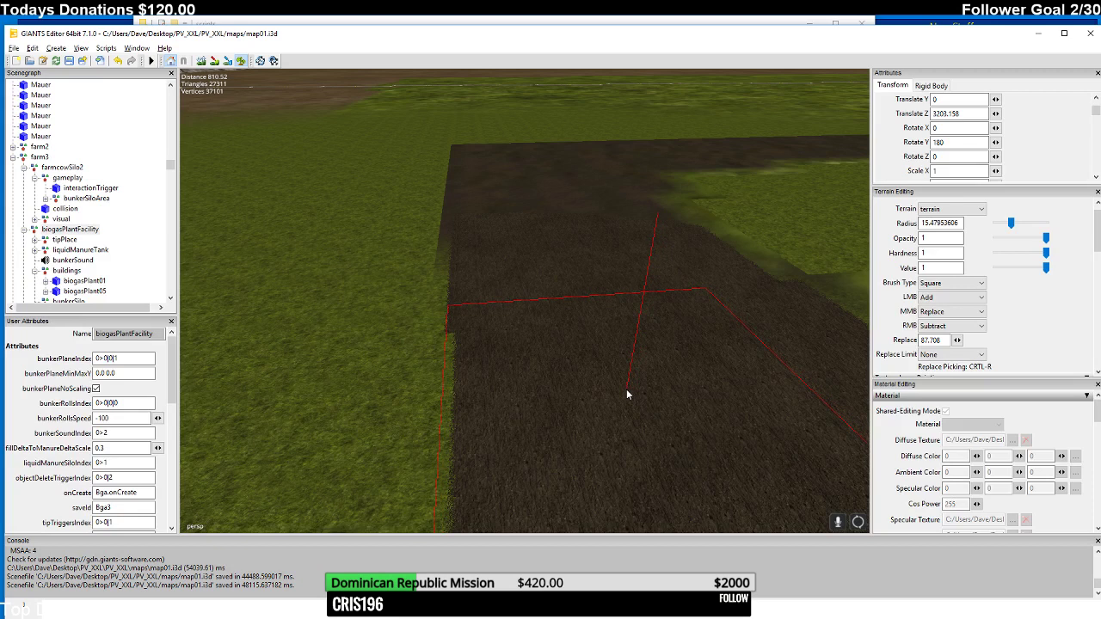
right_drag(622, 388, 608, 412)
mouse_move(607, 411)
mouse_down()
mouse_move(682, 393)
mouse_move(552, 405)
mouse_move(562, 404)
mouse_up()
mouse_move(562, 404)
right_down()
mouse_move(582, 434)
mouse_move(570, 411)
right_up()
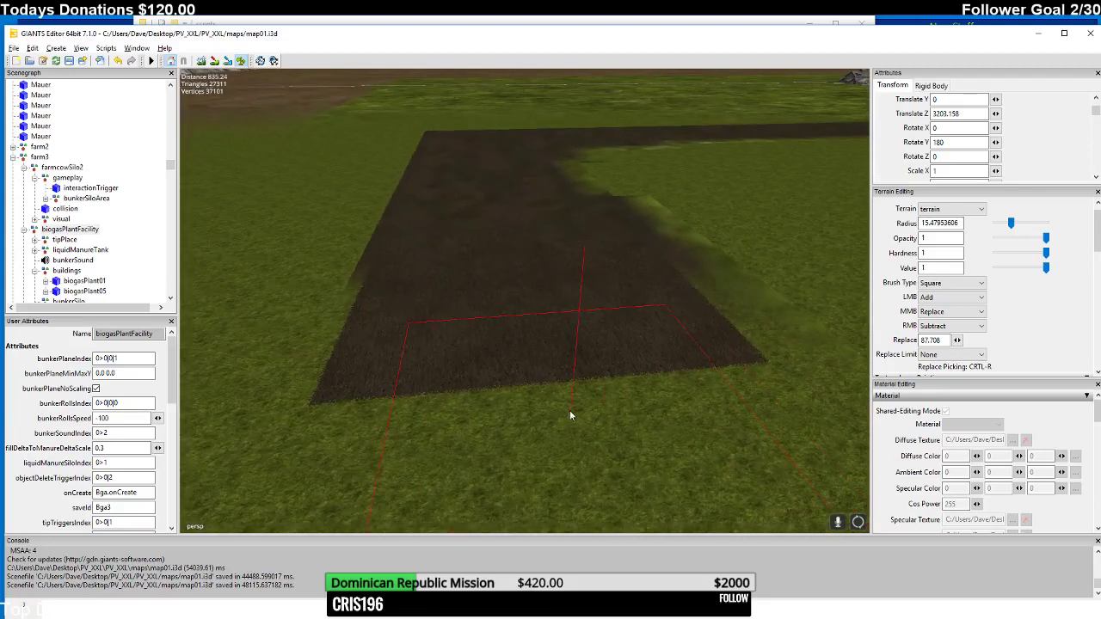
mouse_move(569, 410)
mouse_down()
mouse_move(621, 403)
mouse_move(487, 437)
mouse_move(517, 415)
mouse_up()
right_drag(516, 415, 508, 437)
mouse_move(509, 436)
mouse_down()
mouse_move(608, 419)
mouse_move(485, 428)
mouse_up()
- Align the opposite strip's outer edge with another section, and add a section to the perpendicular strip's end
mouse_move(485, 428)
right_down()
mouse_move(524, 440)
mouse_move(511, 441)
right_up()
drag(571, 369, 480, 375)
right_drag(479, 376, 604, 367)
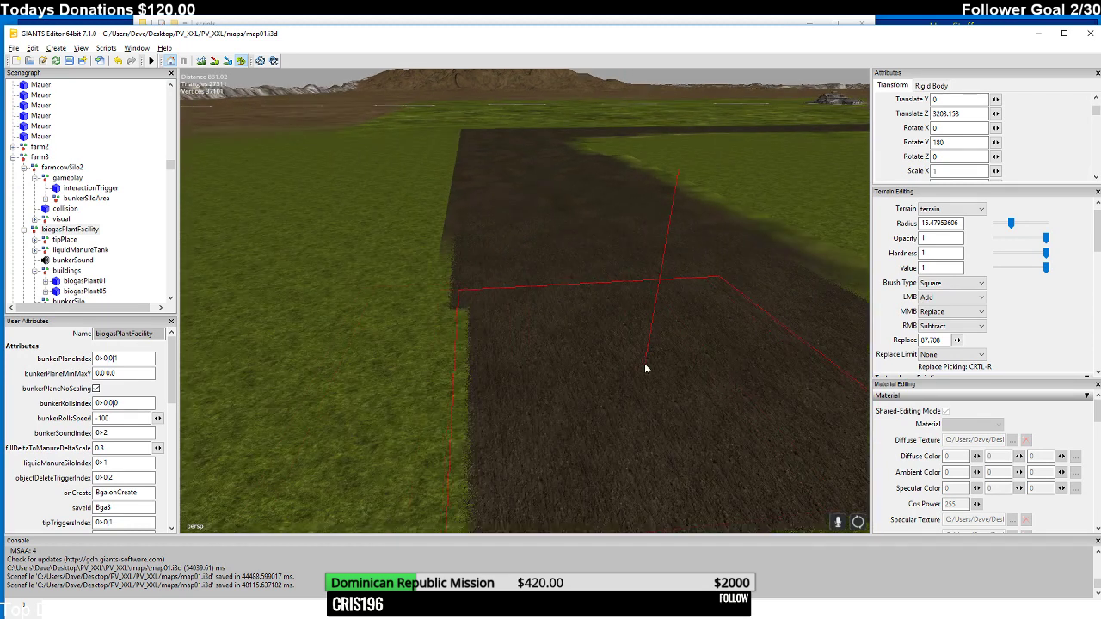
click(643, 363)
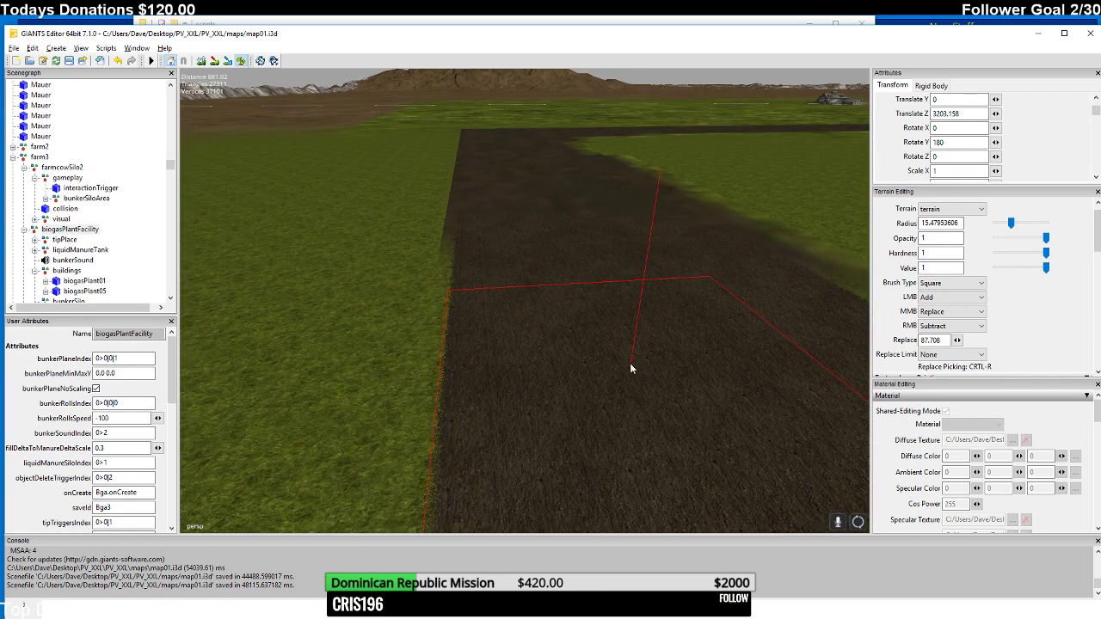
mouse_move(630, 363)
right_down()
mouse_move(627, 374)
mouse_move(707, 399)
mouse_move(542, 420)
mouse_move(569, 370)
right_up()
mouse_move(569, 370)
mouse_down()
mouse_move(507, 334)
mouse_move(605, 358)
mouse_up()
mouse_move(606, 359)
right_down()
mouse_move(574, 381)
mouse_move(498, 373)
right_up()
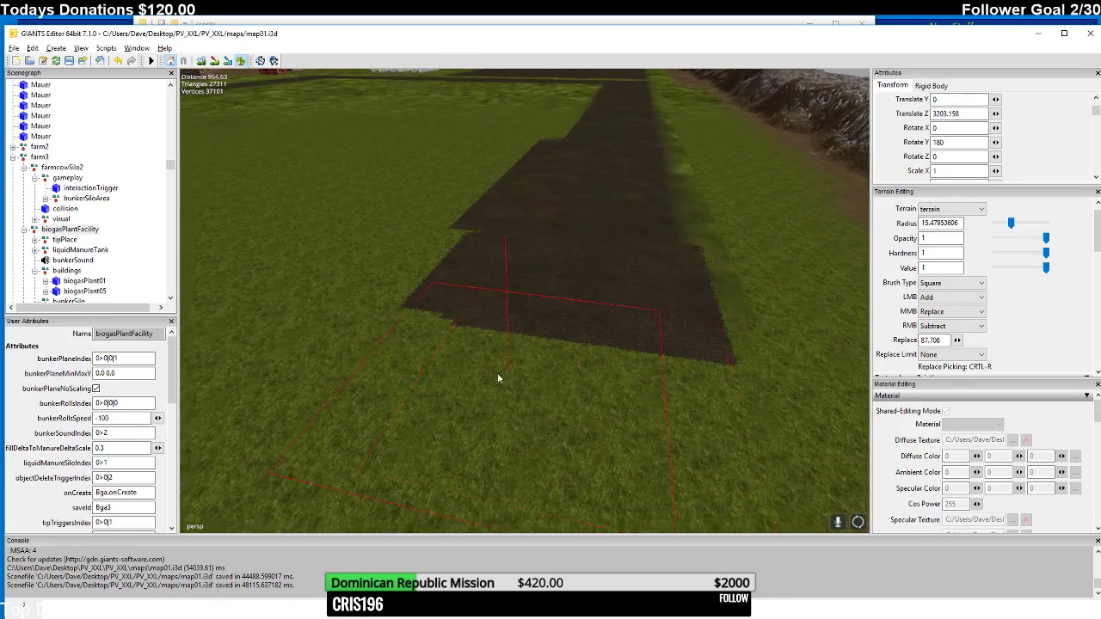
drag(498, 373, 567, 394)
- Paint another block at the opposite strip's end and even out its outer edge
mouse_move(567, 394)
right_down()
mouse_move(357, 394)
mouse_move(369, 373)
mouse_move(413, 370)
right_up()
click(528, 368)
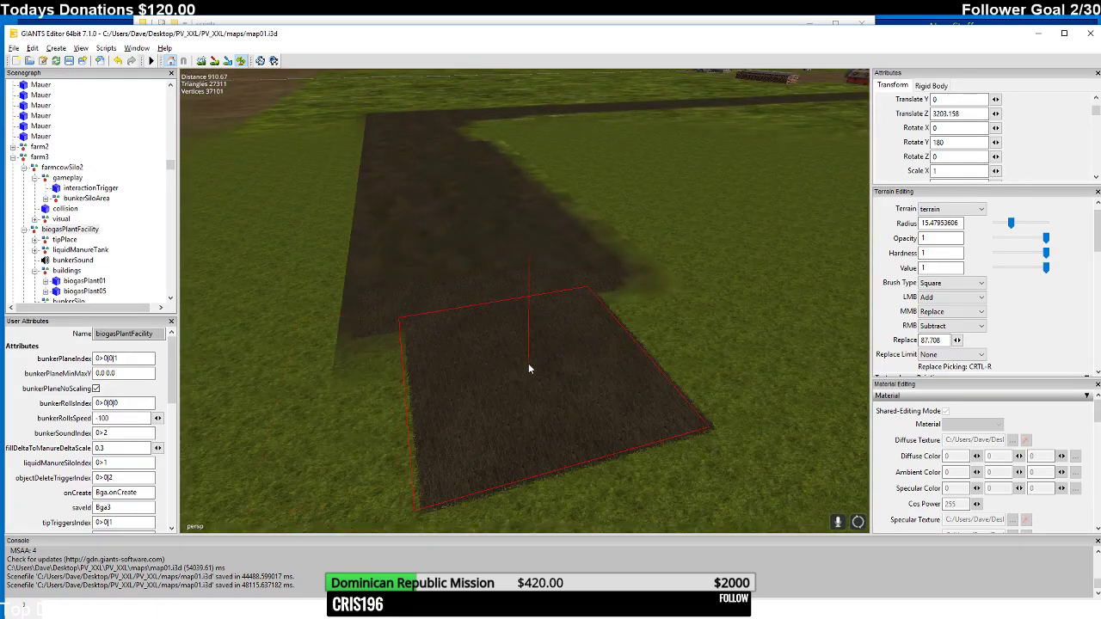
scroll(516, 361, up, 5)
click(710, 334)
click(701, 332)
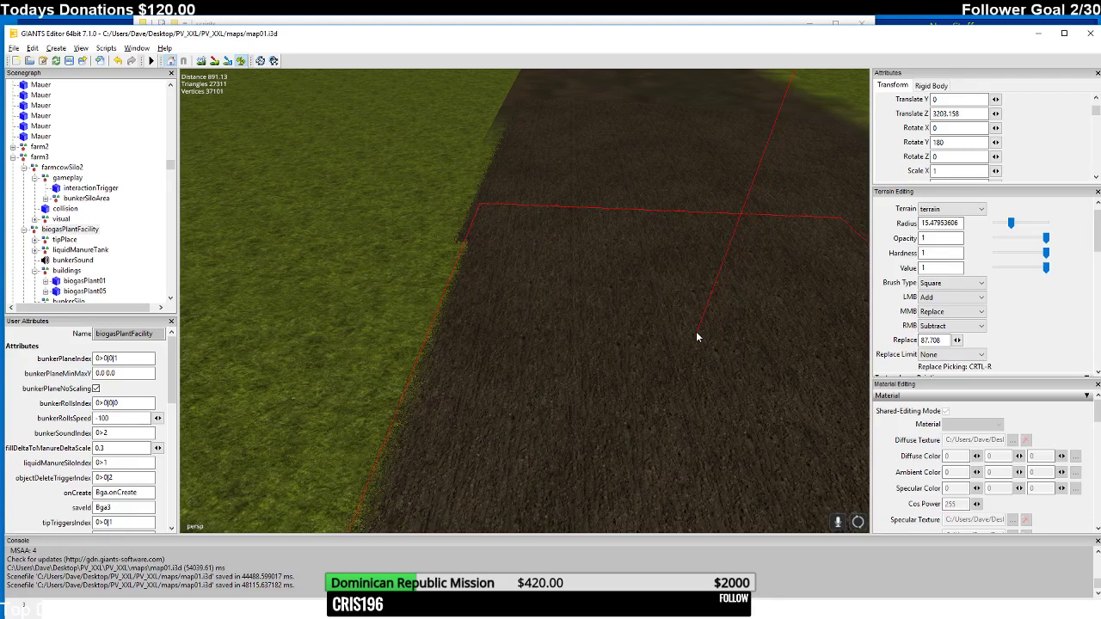
click(685, 325)
scroll(699, 329, down, 2)
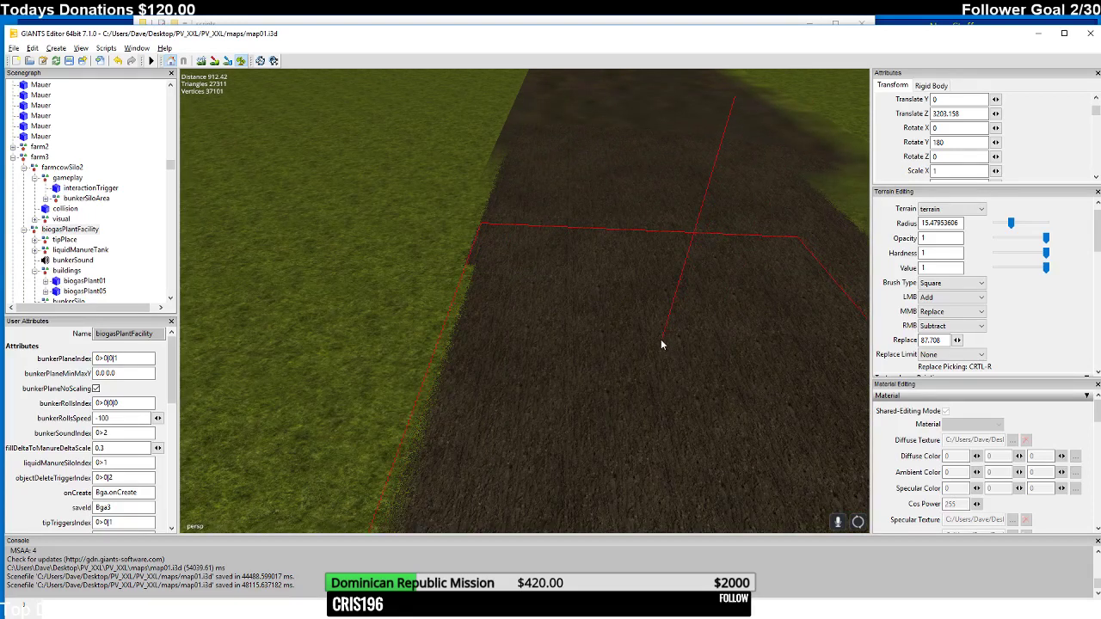
scroll(657, 338, down, 2)
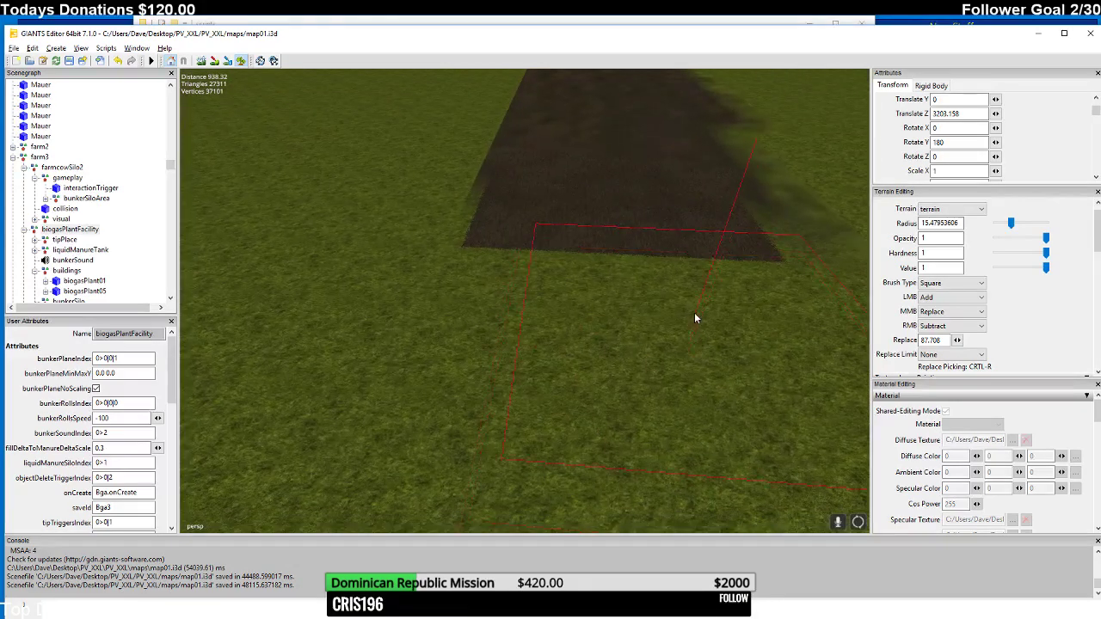
- Paint the closing strip across the grass between the two parallel strips and fill the corner where they join
drag(694, 312, 540, 305)
scroll(604, 313, down, 1)
mouse_move(539, 305)
right_down()
mouse_move(701, 288)
mouse_move(713, 325)
mouse_move(624, 325)
mouse_move(681, 336)
right_up()
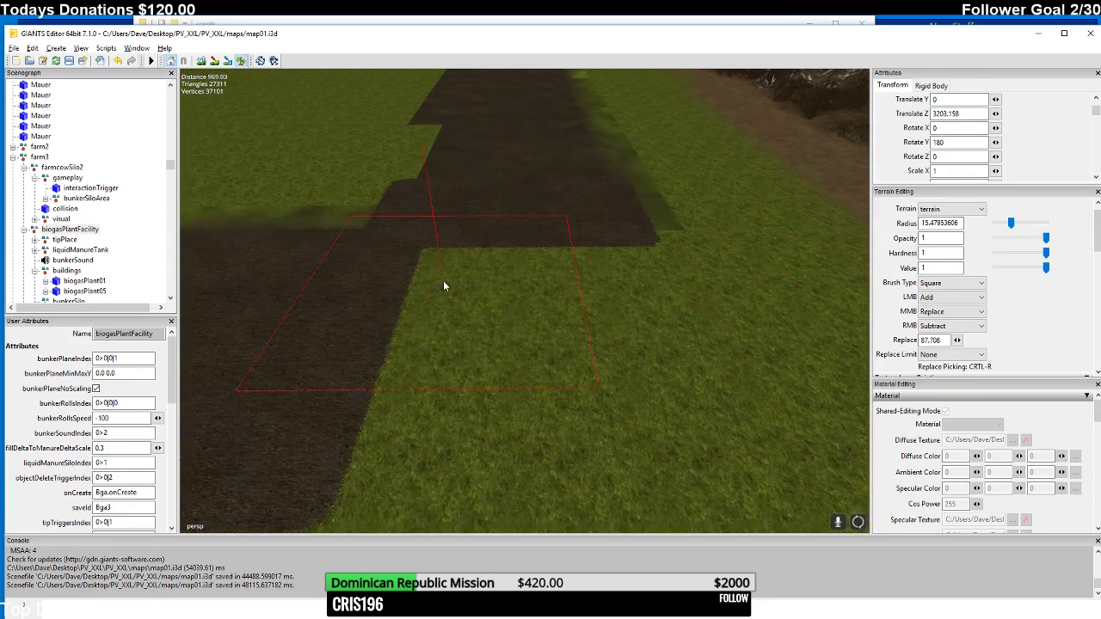
mouse_move(443, 280)
mouse_down()
mouse_move(541, 290)
mouse_move(503, 308)
mouse_move(501, 335)
mouse_move(515, 305)
mouse_move(508, 315)
mouse_move(416, 302)
mouse_up()
- Set the brush radius to 50 and start filling the grass inside the field outline at its barn-side corner
scroll(511, 308, down, 3)
key(d)
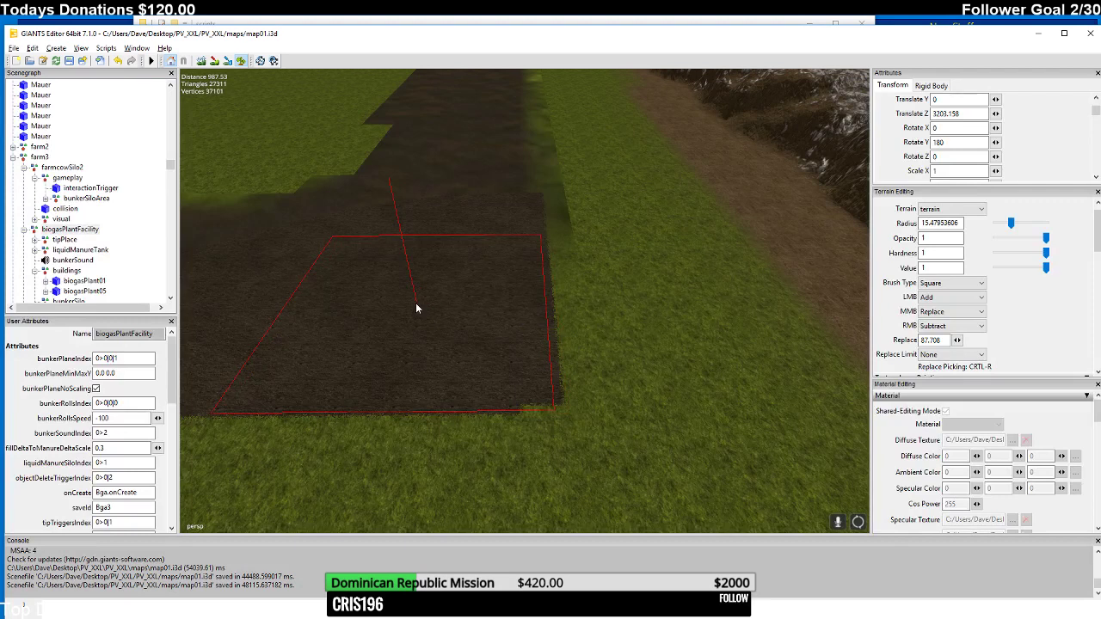
scroll(416, 305, down, 5)
right_drag(396, 358, 454, 358)
scroll(461, 313, up, 5)
right_drag(462, 313, 397, 287)
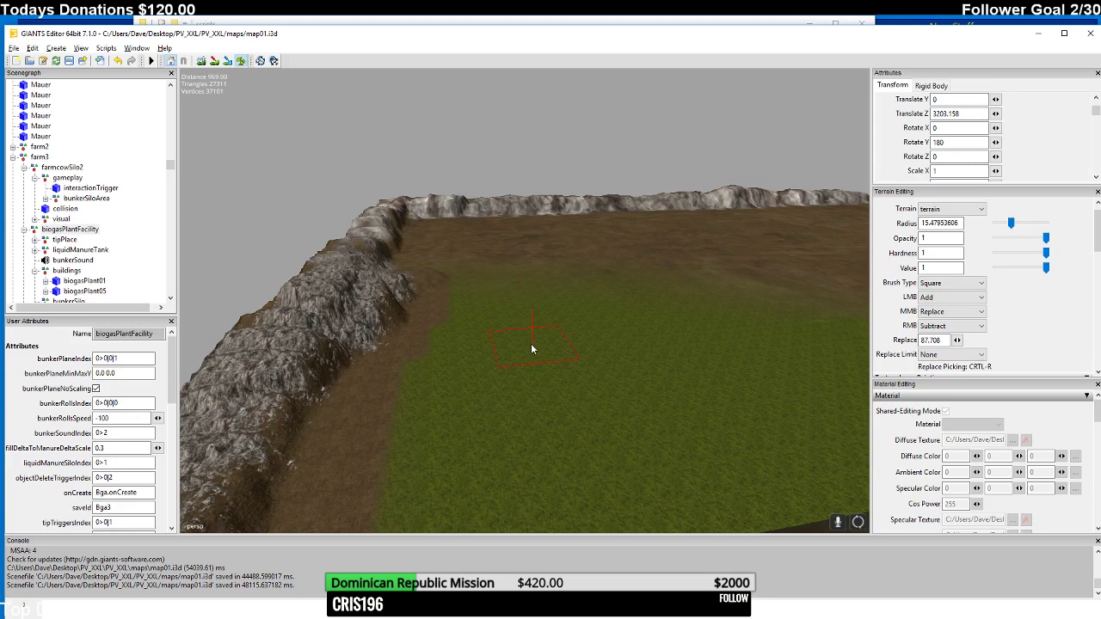
mouse_move(728, 322)
right_down()
mouse_move(617, 284)
mouse_move(609, 315)
mouse_move(547, 323)
mouse_move(569, 327)
mouse_move(511, 352)
mouse_move(571, 272)
mouse_move(515, 301)
mouse_move(653, 299)
mouse_move(469, 285)
mouse_move(553, 295)
mouse_move(580, 332)
right_up()
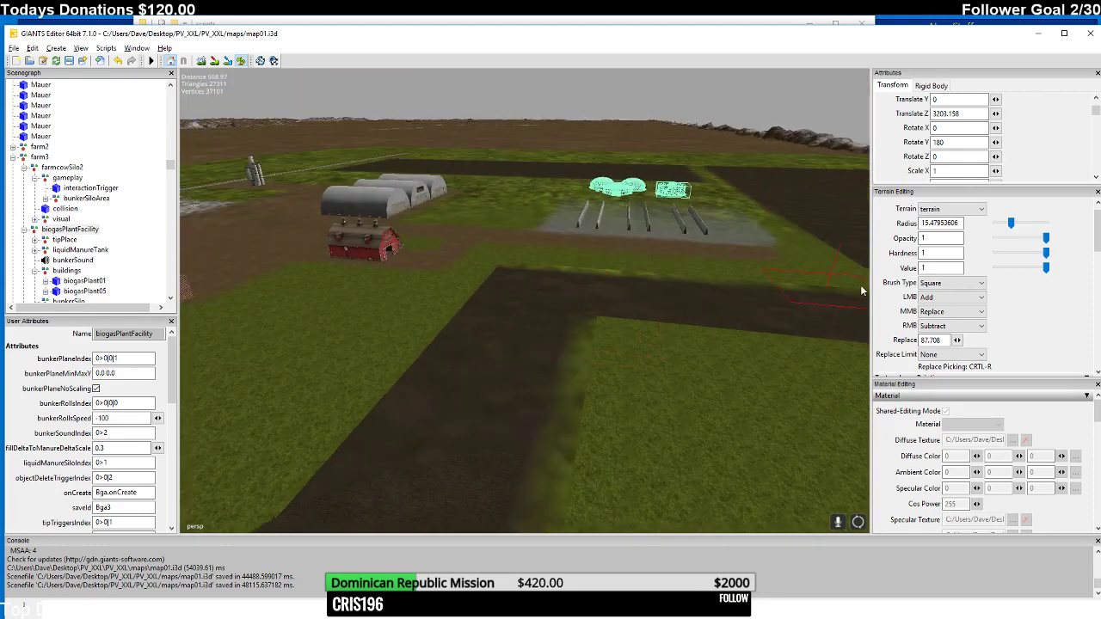
drag(1010, 223, 1051, 222)
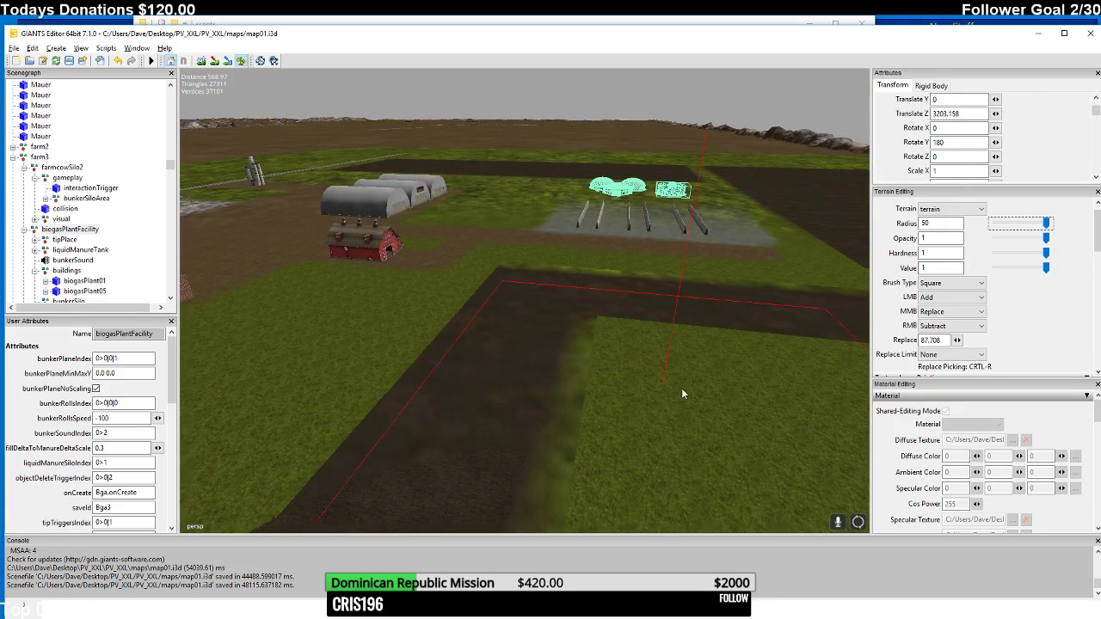
right_drag(702, 429, 657, 393)
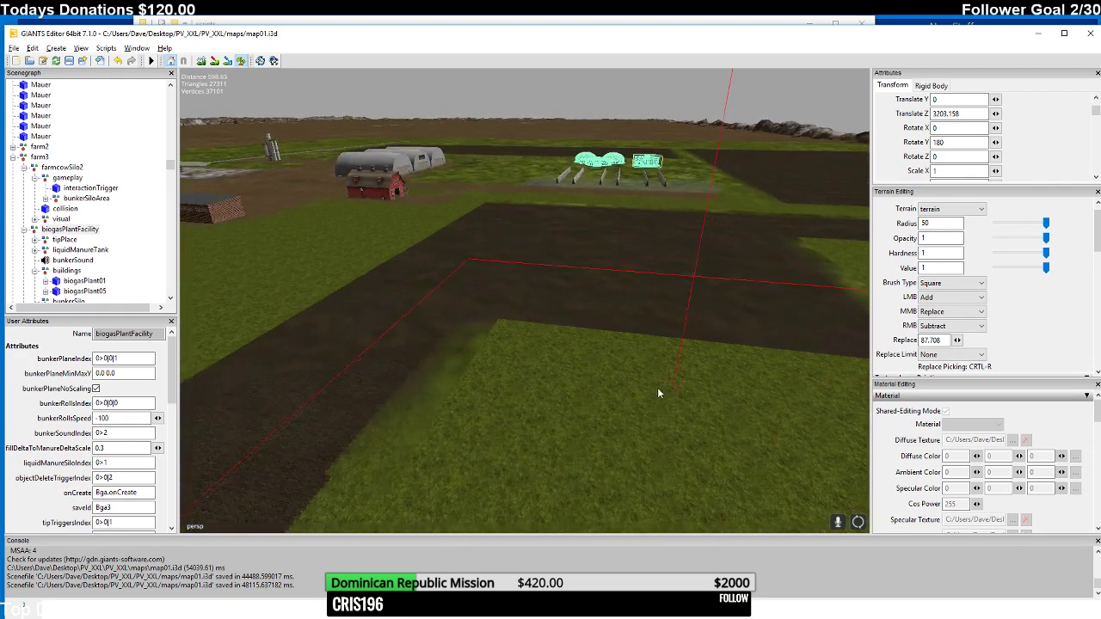
drag(658, 393, 654, 387)
- Fill more of the field's interior with large brush strokes, working away from the barn-side edge
mouse_move(655, 387)
right_down()
mouse_move(656, 409)
mouse_move(673, 318)
mouse_move(657, 393)
mouse_move(696, 334)
mouse_move(685, 364)
mouse_move(692, 338)
mouse_move(646, 338)
mouse_move(643, 376)
mouse_move(671, 300)
mouse_move(686, 296)
mouse_move(653, 333)
mouse_move(658, 317)
mouse_move(668, 307)
mouse_move(660, 341)
mouse_move(659, 327)
right_up()
click(698, 333)
click(646, 338)
click(660, 327)
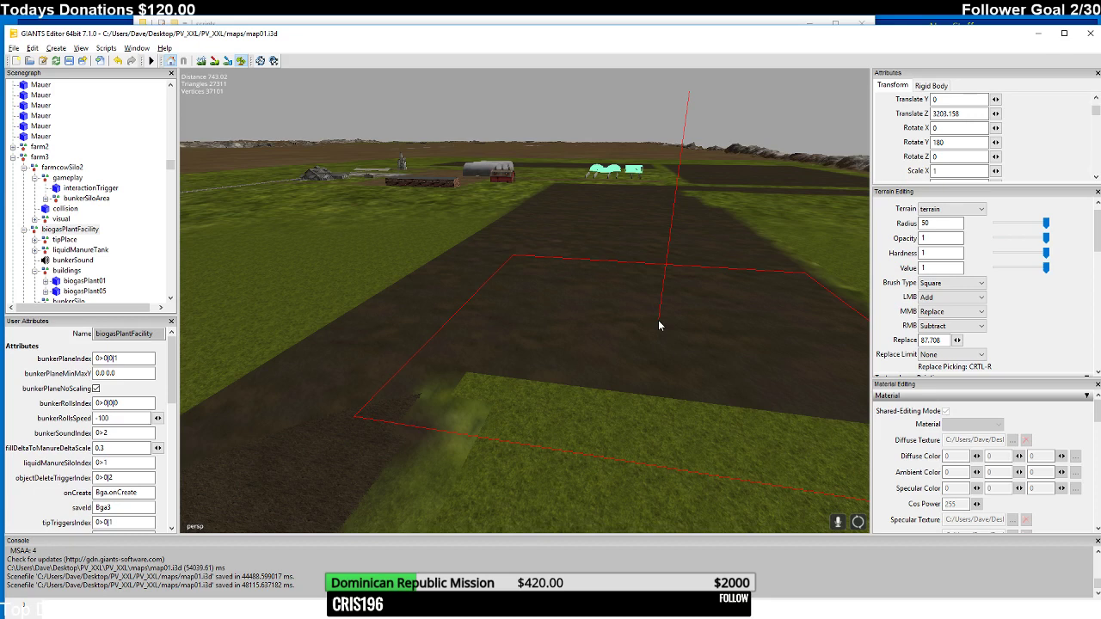
right_drag(651, 309, 649, 328)
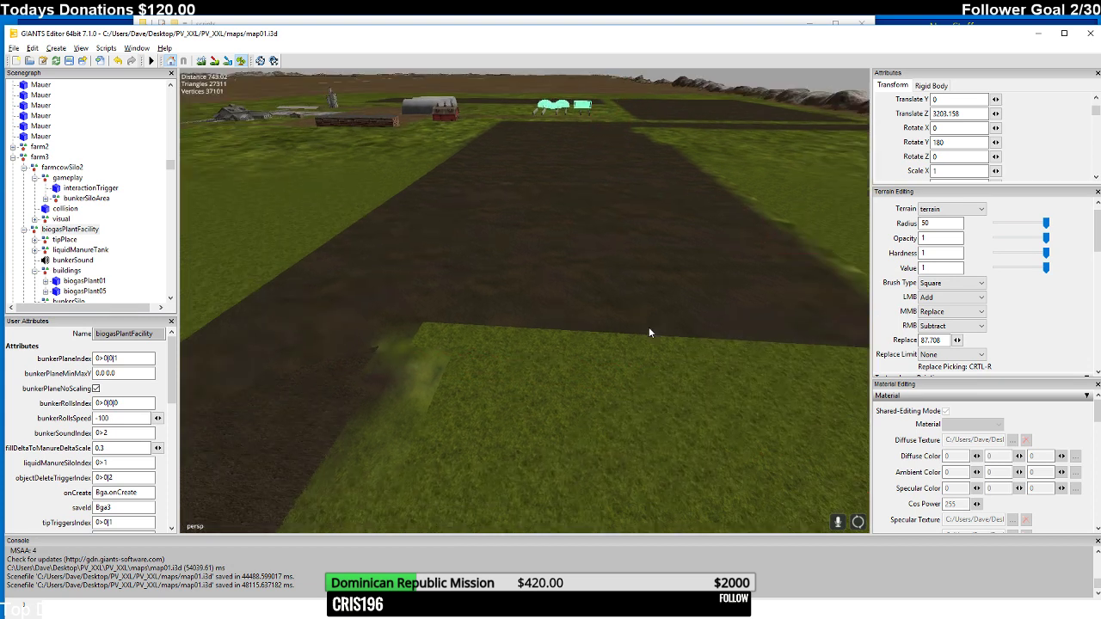
mouse_move(649, 327)
mouse_down()
mouse_move(643, 341)
mouse_move(620, 249)
mouse_move(594, 273)
mouse_move(516, 262)
mouse_move(569, 256)
mouse_up()
- Paint over the grass inside the outline near the field's far end
mouse_move(581, 204)
mouse_down()
mouse_move(516, 209)
mouse_move(565, 250)
mouse_move(448, 250)
mouse_move(490, 244)
mouse_up()
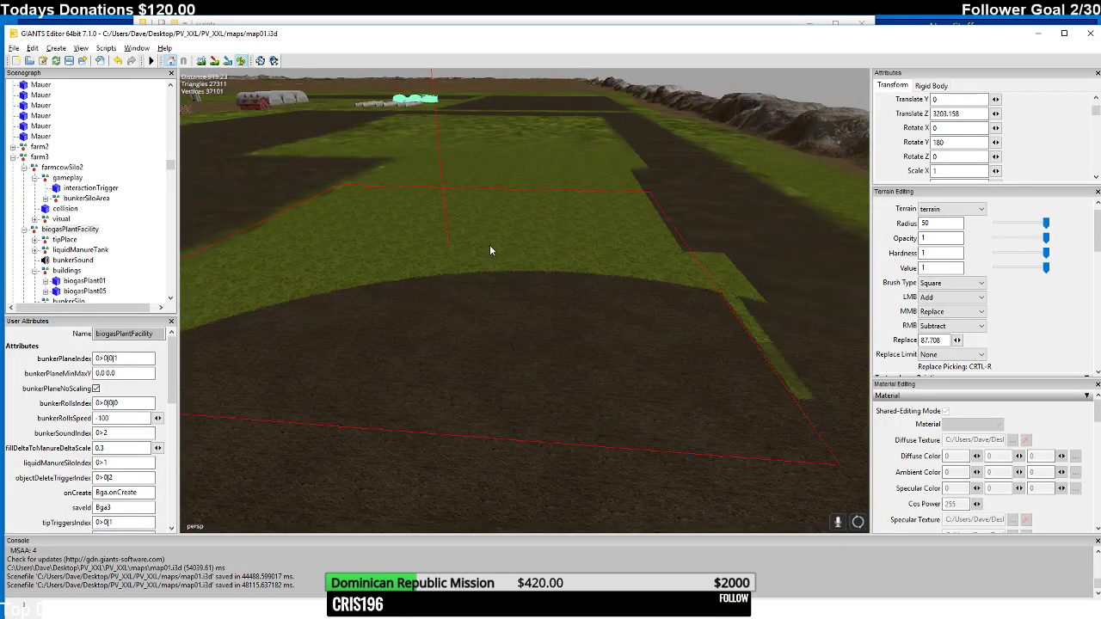
right_drag(492, 230, 484, 272)
key(Escape)
mouse_move(485, 247)
mouse_down()
mouse_move(509, 209)
mouse_move(513, 277)
mouse_up()
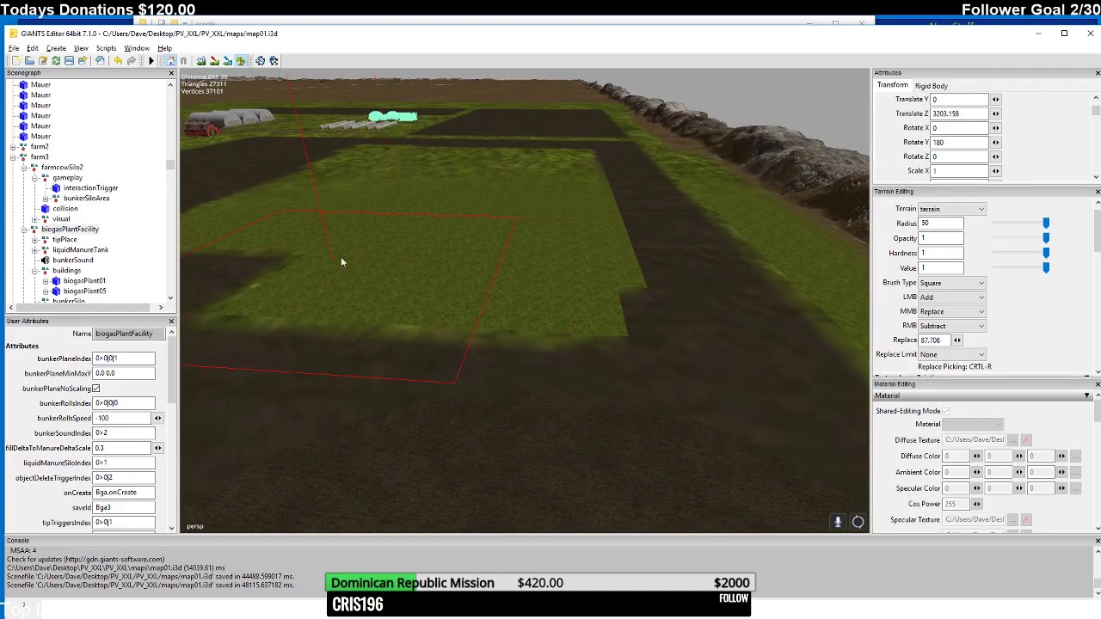
- Cover more of the remaining grass along the field's rock-side edge, overlapping the painted outline
mouse_move(340, 257)
right_down()
mouse_move(575, 287)
mouse_move(637, 220)
mouse_move(558, 266)
mouse_move(578, 221)
right_up()
scroll(471, 250, down, 3)
scroll(472, 255, up, 2)
mouse_move(471, 254)
mouse_down()
mouse_move(496, 228)
mouse_move(466, 227)
mouse_move(473, 280)
mouse_move(564, 271)
mouse_up()
scroll(551, 269, up, 3)
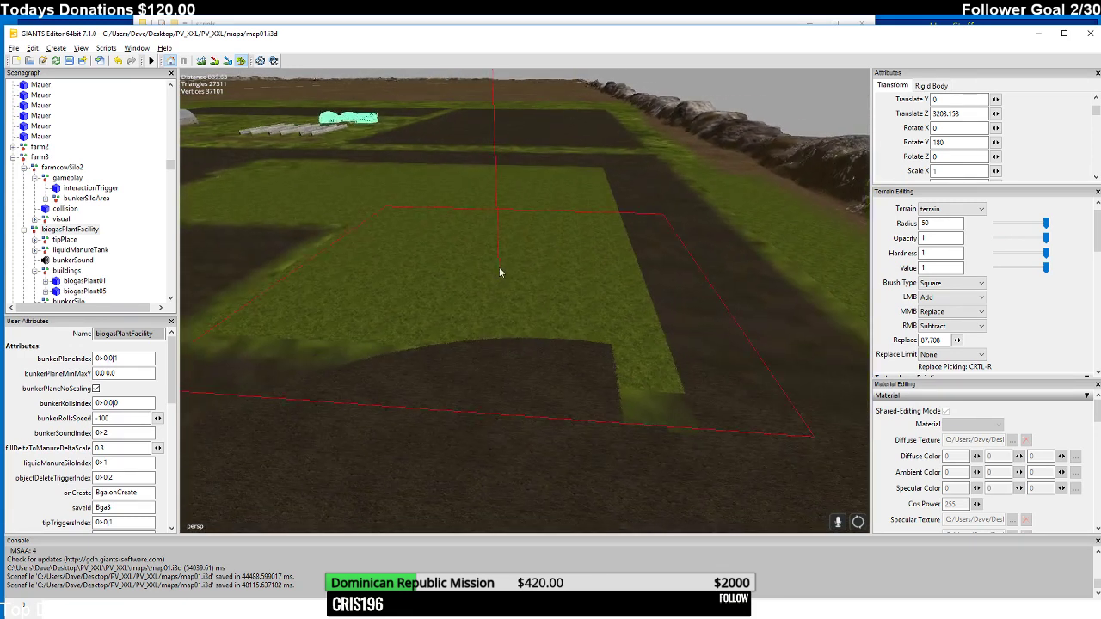
scroll(473, 263, down, 3)
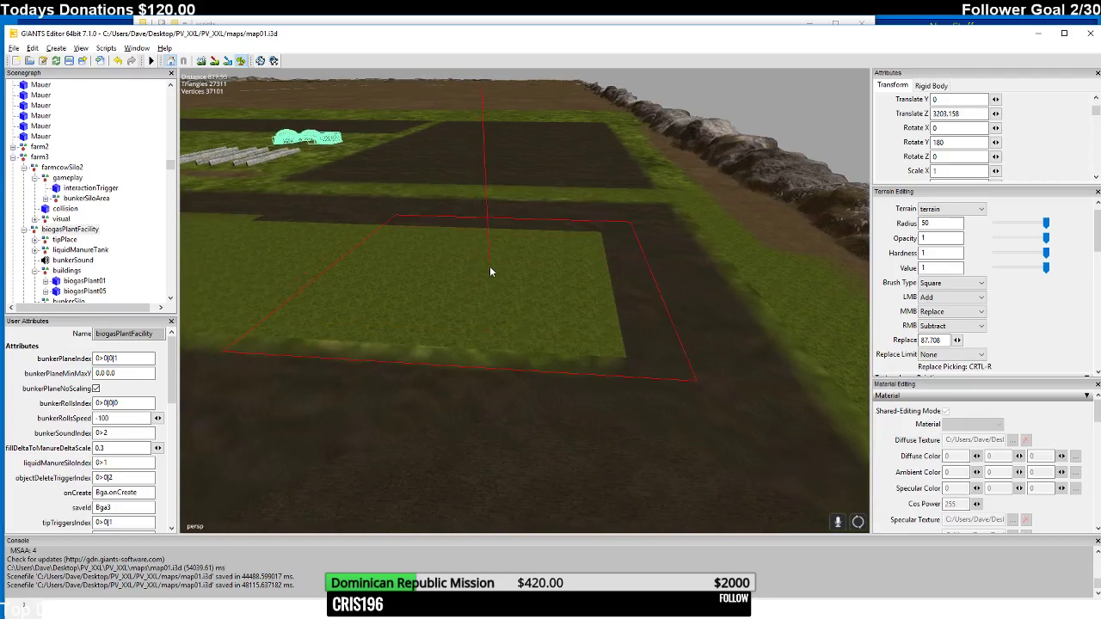
mouse_move(486, 301)
right_down()
mouse_move(298, 266)
mouse_move(451, 264)
mouse_move(475, 229)
mouse_move(470, 218)
mouse_move(434, 256)
right_up()
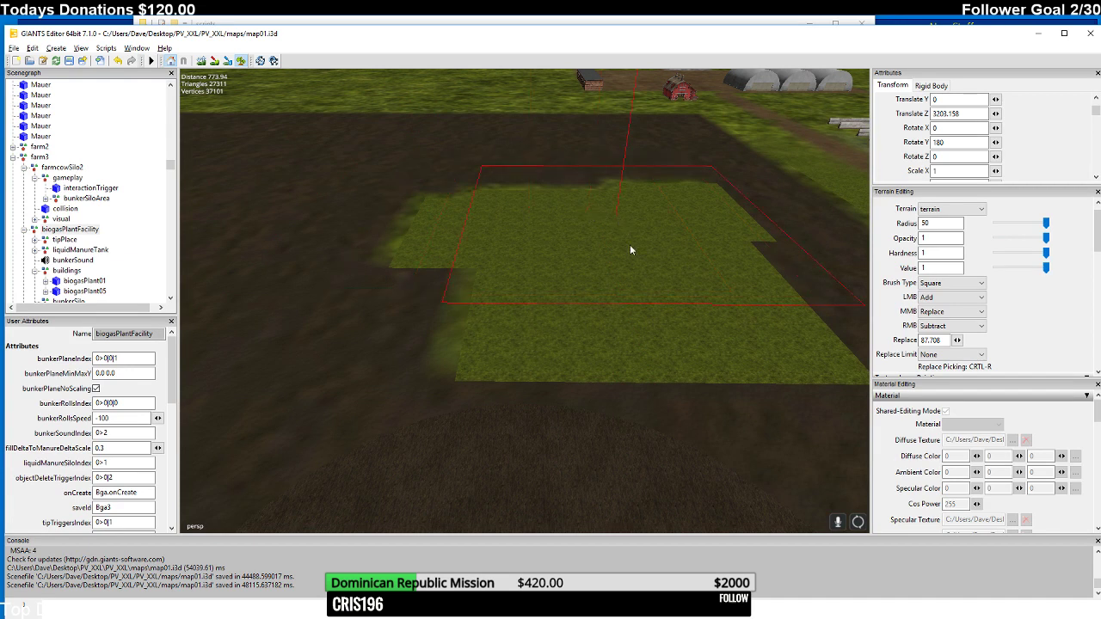
- Set the brush radius to about 20.57 and begin a squared strip over the grass beside the filled field's corner
mouse_move(511, 230)
right_down()
mouse_move(518, 174)
mouse_move(475, 228)
mouse_move(495, 255)
mouse_move(486, 324)
mouse_move(453, 290)
mouse_move(474, 300)
mouse_move(344, 290)
mouse_move(436, 215)
mouse_move(492, 330)
mouse_move(394, 278)
mouse_move(494, 277)
mouse_move(658, 246)
mouse_move(693, 277)
mouse_move(635, 315)
mouse_move(600, 305)
mouse_move(294, 321)
mouse_move(421, 457)
mouse_move(548, 395)
mouse_move(519, 409)
mouse_move(682, 367)
mouse_move(503, 391)
mouse_move(577, 396)
mouse_move(541, 339)
mouse_move(458, 363)
mouse_move(381, 339)
mouse_move(577, 307)
mouse_move(519, 270)
mouse_move(425, 307)
mouse_move(513, 295)
mouse_move(516, 332)
mouse_move(533, 295)
mouse_move(633, 278)
right_up()
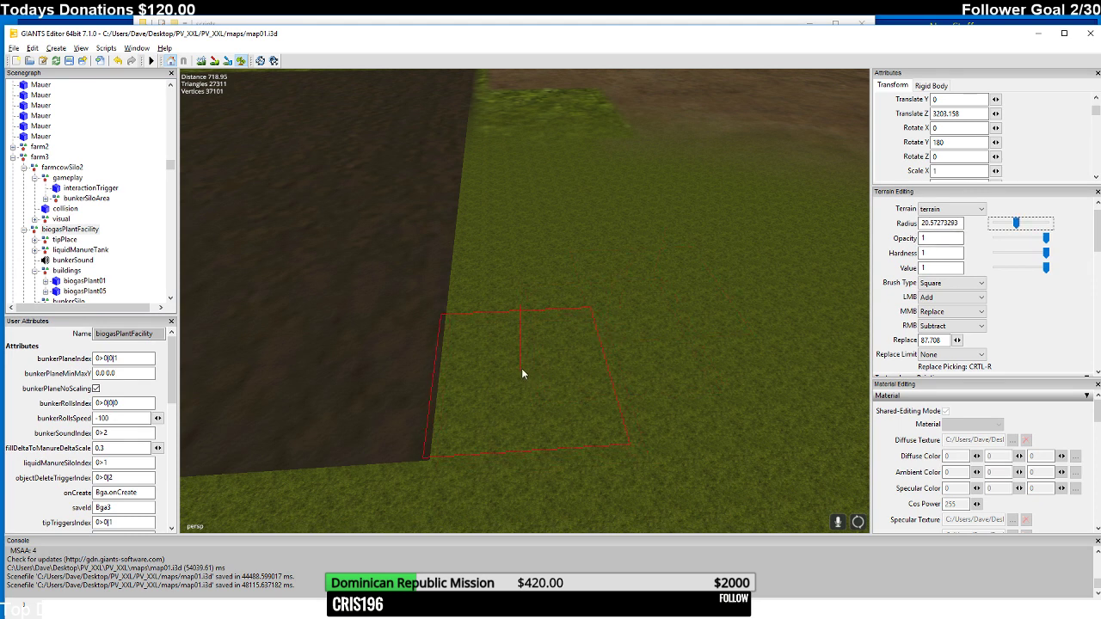
mouse_move(541, 375)
mouse_down()
mouse_move(554, 346)
mouse_move(528, 341)
mouse_up()
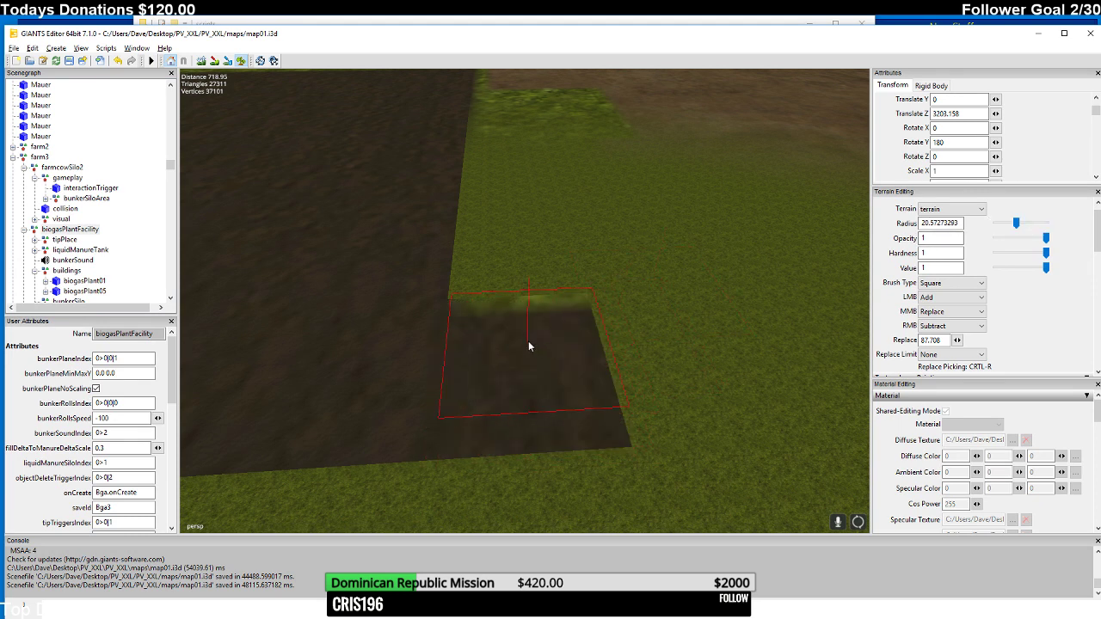
mouse_move(528, 341)
right_down()
mouse_move(599, 317)
mouse_move(624, 287)
mouse_move(660, 296)
mouse_move(669, 333)
mouse_move(684, 326)
mouse_move(671, 327)
right_up()
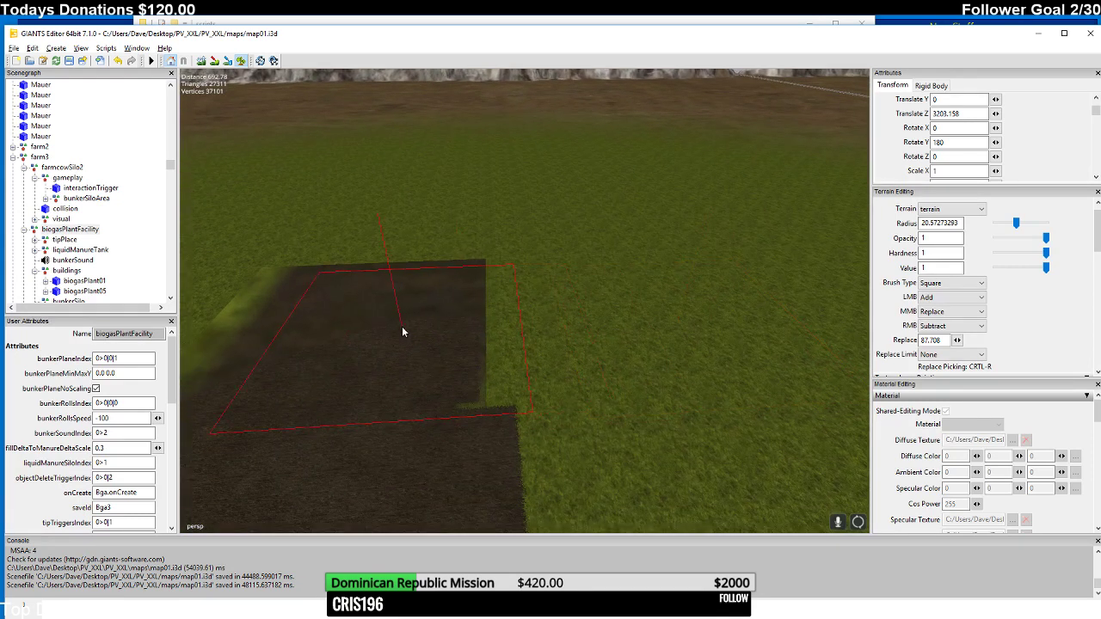
mouse_move(403, 326)
mouse_down()
mouse_move(378, 327)
mouse_move(390, 333)
mouse_up()
mouse_move(388, 328)
right_down()
mouse_move(395, 305)
mouse_move(406, 332)
mouse_move(412, 305)
mouse_move(374, 324)
right_up()
mouse_move(375, 329)
mouse_down()
mouse_move(409, 331)
mouse_move(397, 325)
mouse_up()
mouse_move(397, 325)
right_down()
mouse_move(426, 333)
mouse_move(364, 376)
mouse_move(495, 367)
mouse_move(472, 359)
mouse_move(533, 343)
right_up()
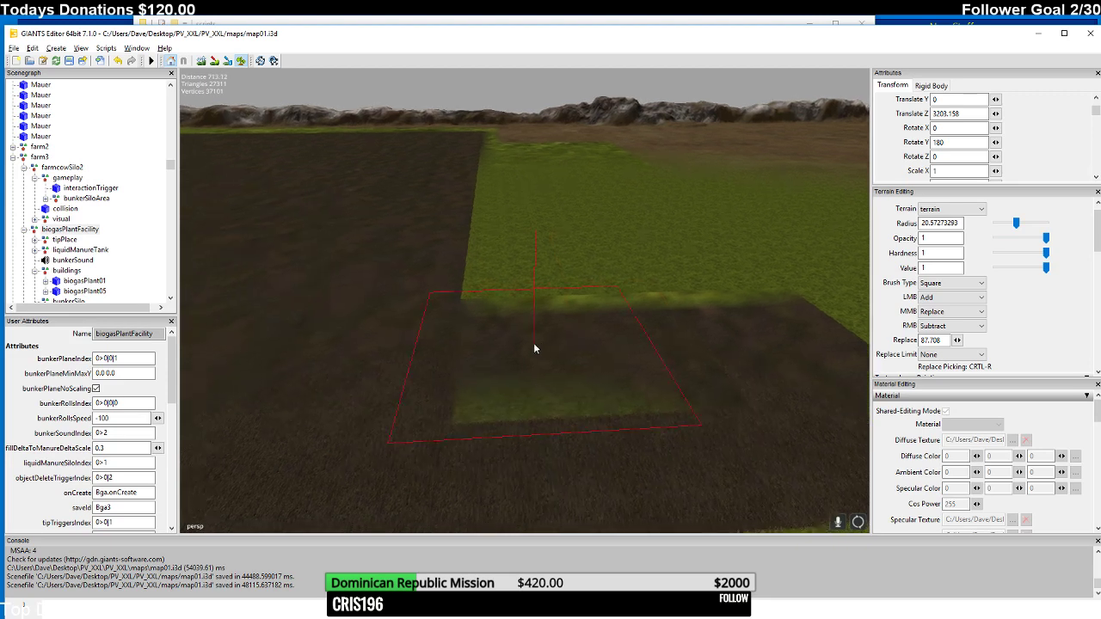
- Paint dark soil over the grass beside the existing soil field with the square terrain brush, heading for the distant rocks
mouse_move(533, 342)
mouse_down()
mouse_move(550, 326)
mouse_move(590, 341)
mouse_up()
mouse_move(590, 342)
right_down()
mouse_move(591, 360)
mouse_move(540, 390)
mouse_move(555, 432)
mouse_move(590, 376)
mouse_move(595, 340)
mouse_move(595, 363)
mouse_move(540, 365)
right_up()
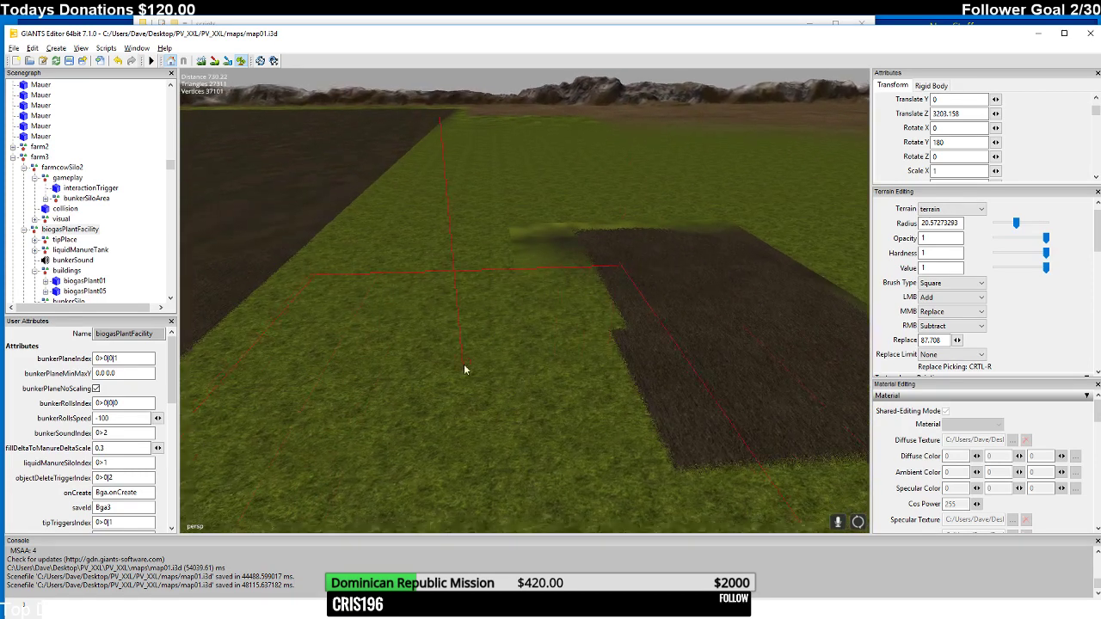
click(425, 361)
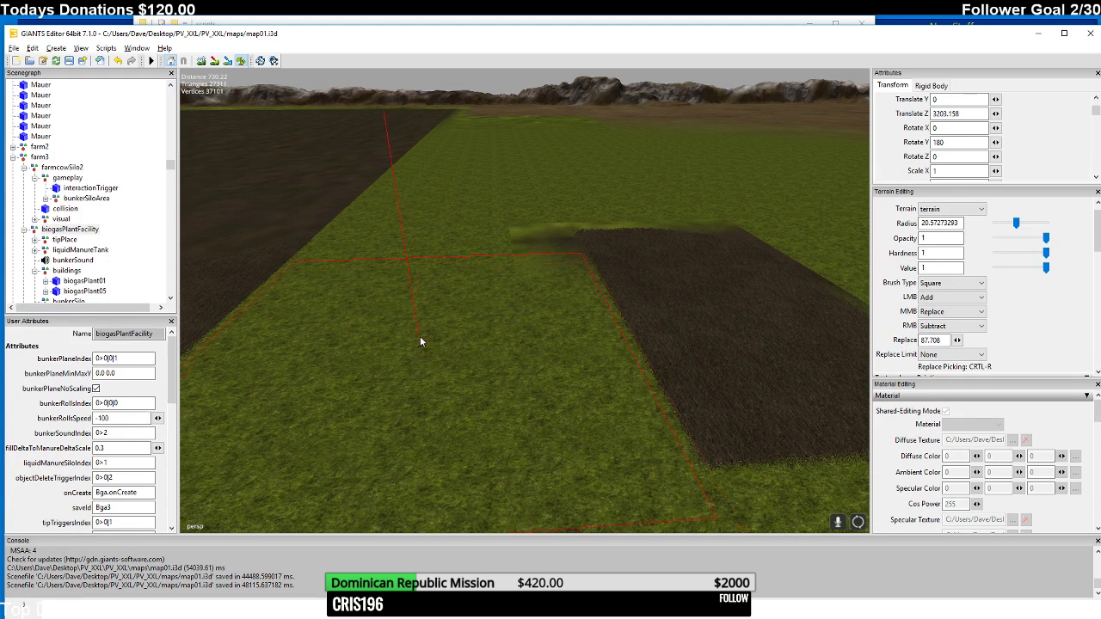
mouse_move(419, 336)
right_down()
mouse_move(417, 353)
mouse_move(423, 325)
mouse_move(420, 336)
mouse_move(373, 349)
mouse_move(408, 330)
mouse_move(534, 336)
right_up()
drag(578, 324, 569, 320)
mouse_move(569, 321)
right_down()
mouse_move(588, 365)
mouse_move(586, 320)
mouse_move(593, 361)
right_up()
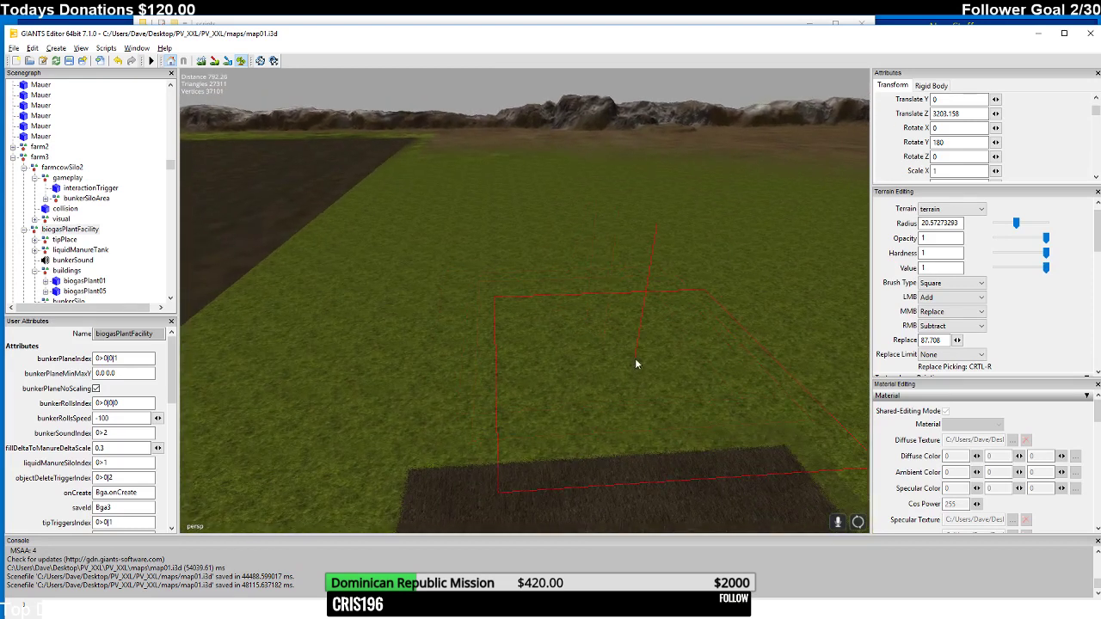
- Extend the dark soil strip in successive brush passes across the grass toward the rock cliffs
drag(594, 362, 576, 366)
mouse_move(576, 365)
right_down()
mouse_move(585, 376)
mouse_move(614, 361)
mouse_move(606, 344)
right_up()
drag(605, 344, 563, 338)
mouse_move(563, 338)
right_down()
mouse_move(590, 350)
mouse_move(615, 311)
right_up()
mouse_move(615, 311)
mouse_down()
mouse_move(625, 331)
mouse_move(594, 322)
mouse_up()
mouse_move(595, 321)
right_down()
mouse_move(607, 361)
mouse_move(620, 301)
right_up()
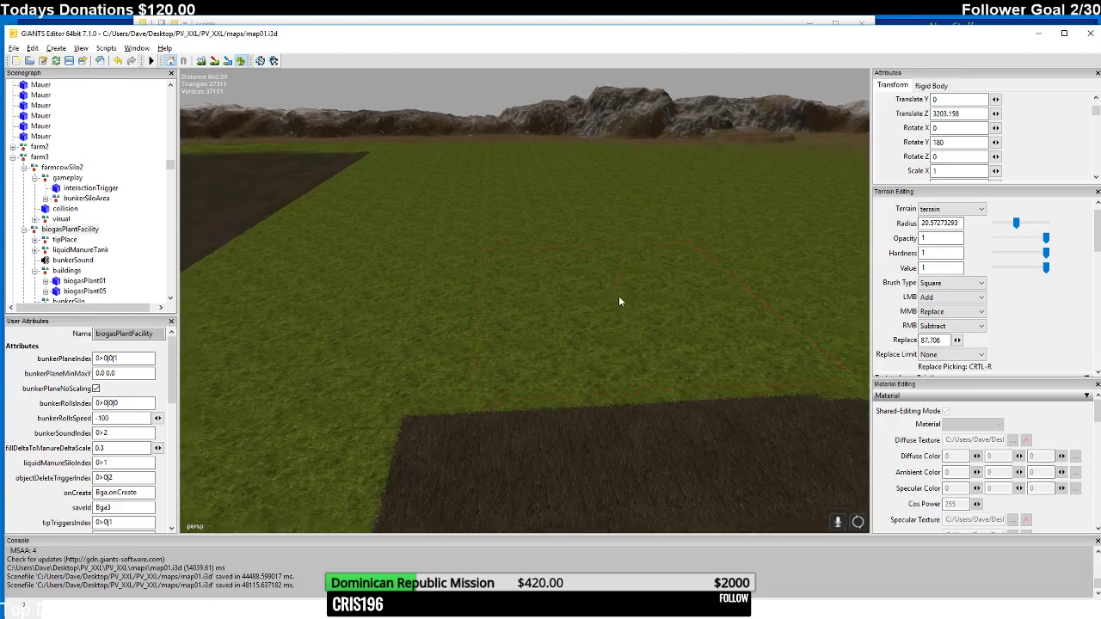
mouse_move(619, 300)
mouse_down()
mouse_move(624, 312)
mouse_move(590, 315)
mouse_move(607, 310)
mouse_up()
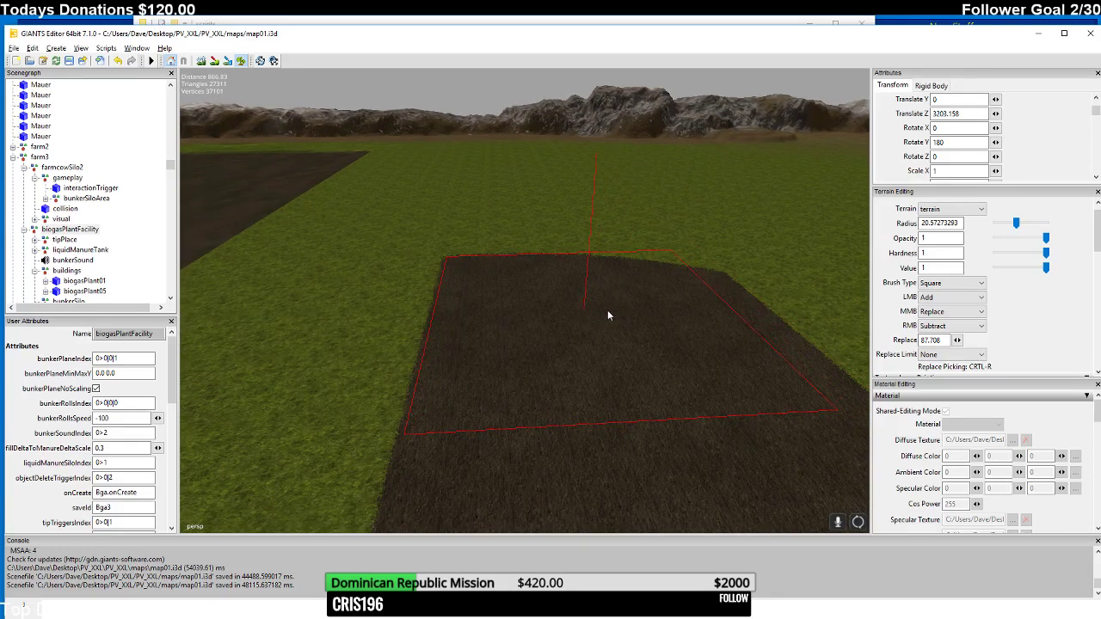
- Continue the soil strip to its outer end and paint dark soil over the adjoining grass near the rocky edge
mouse_move(607, 310)
right_down()
mouse_move(611, 332)
mouse_move(617, 295)
mouse_move(600, 320)
right_up()
drag(600, 320, 561, 321)
mouse_move(561, 322)
right_down()
mouse_move(579, 364)
mouse_move(593, 337)
right_up()
mouse_move(594, 337)
mouse_down()
mouse_move(607, 333)
mouse_move(554, 327)
mouse_up()
mouse_move(553, 327)
right_down()
mouse_move(585, 366)
mouse_move(597, 304)
mouse_move(393, 339)
mouse_move(486, 323)
mouse_move(403, 308)
mouse_move(409, 272)
mouse_move(418, 299)
mouse_move(436, 263)
mouse_move(418, 361)
mouse_move(418, 324)
mouse_move(366, 365)
mouse_move(376, 356)
right_up()
click(372, 309)
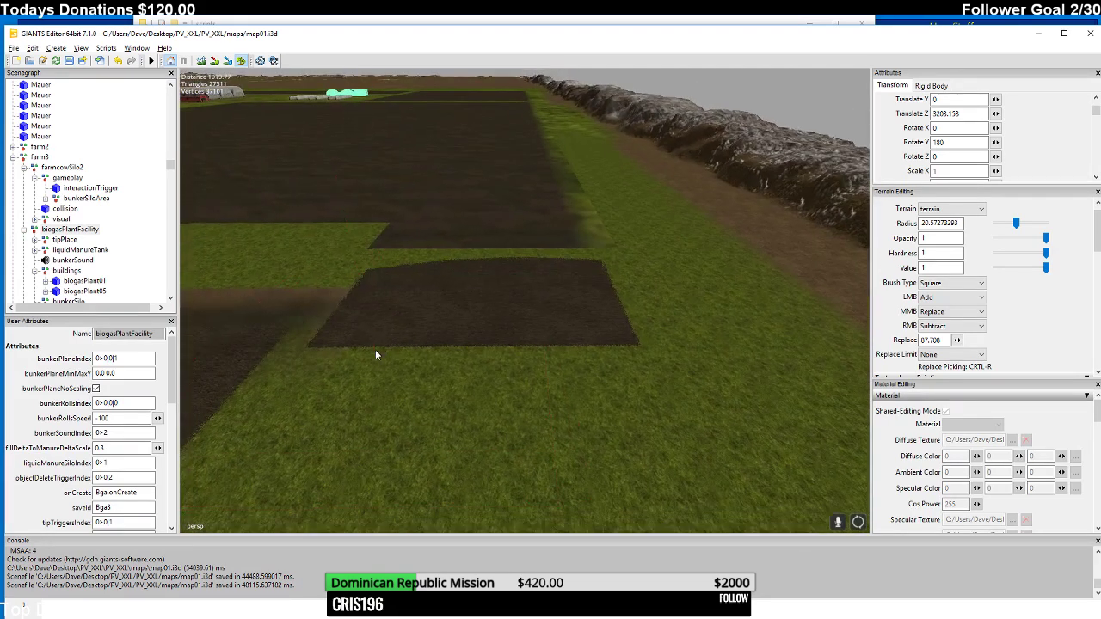
click(460, 364)
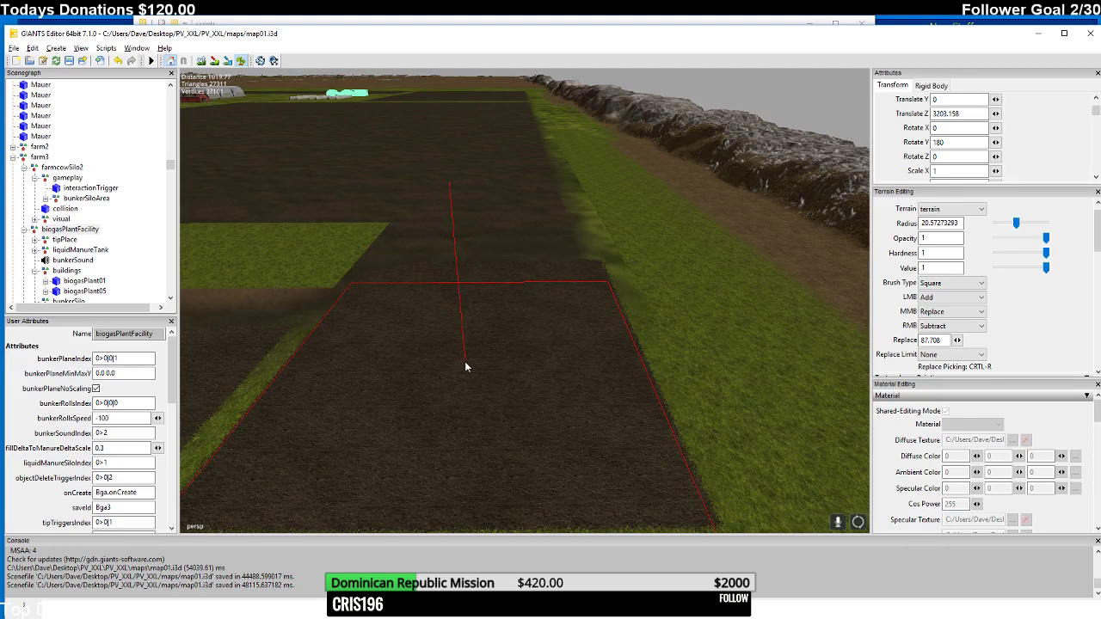
- Paint dark soil along the grass strip between the two soil areas
mouse_move(350, 358)
right_down()
mouse_move(409, 342)
mouse_move(415, 293)
mouse_move(428, 298)
mouse_move(433, 329)
mouse_move(436, 307)
right_up()
click(391, 344)
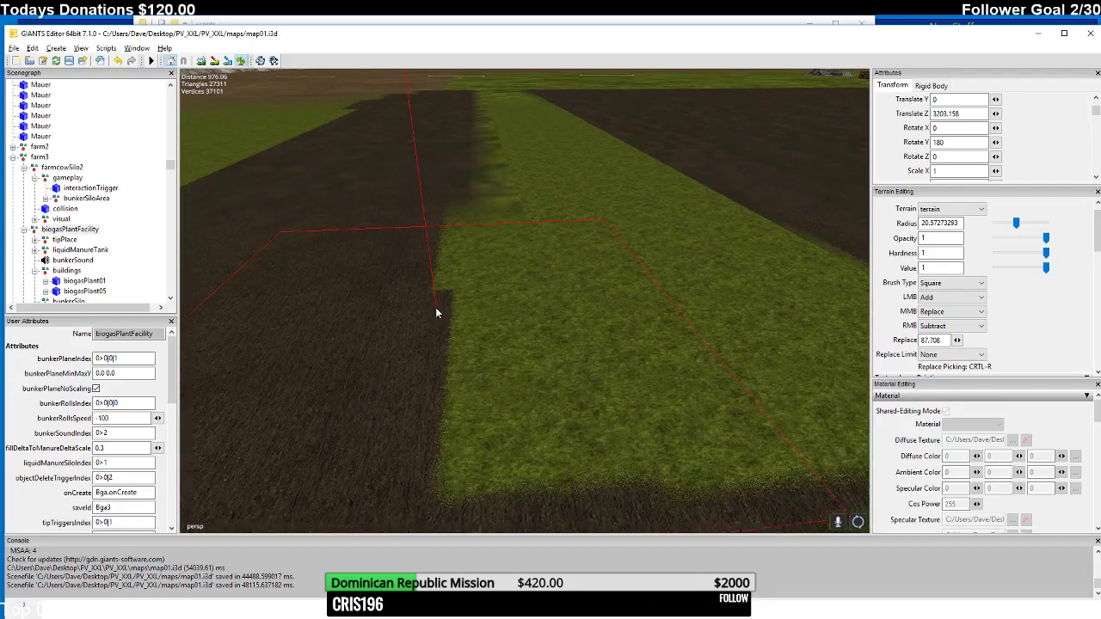
click(642, 277)
right_drag(639, 287, 631, 277)
mouse_move(632, 284)
mouse_down()
mouse_move(587, 331)
mouse_move(597, 336)
mouse_move(592, 298)
mouse_move(589, 323)
mouse_up()
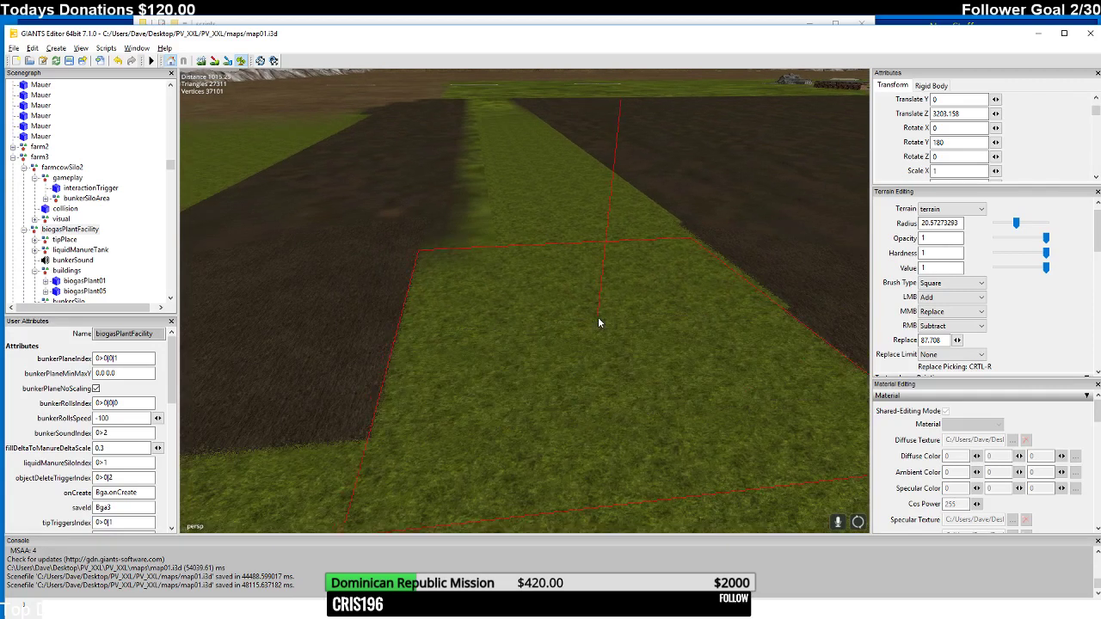
scroll(598, 316, up, 5)
scroll(525, 302, down, 4)
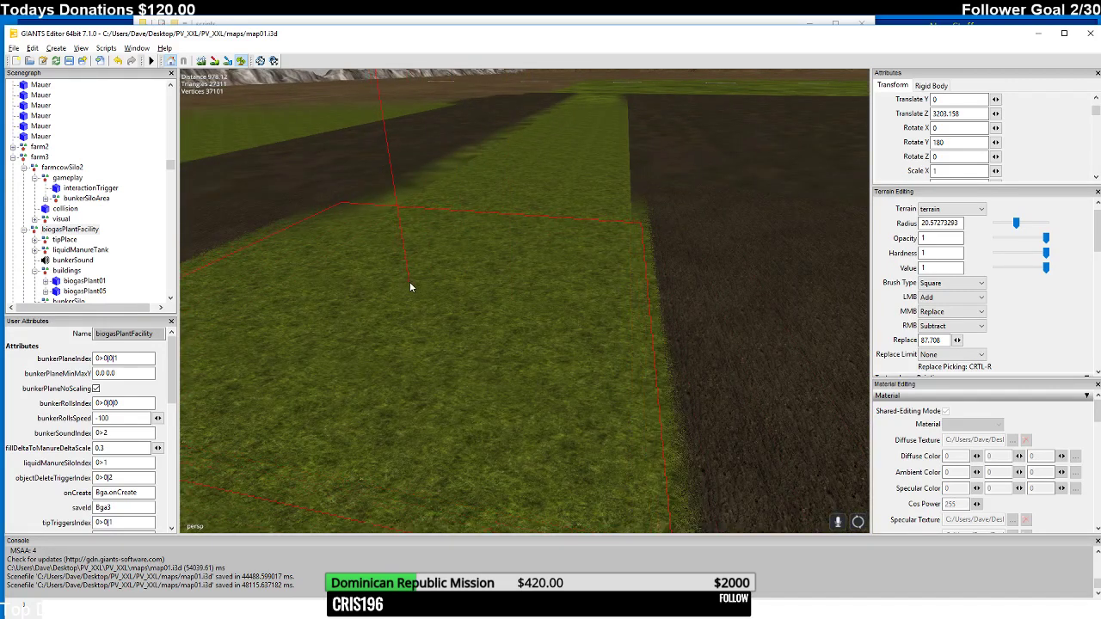
- Widen the soil area beside the remaining grass strip and start a soil band toward the cliffs
scroll(409, 281, up, 5)
scroll(406, 307, down, 2)
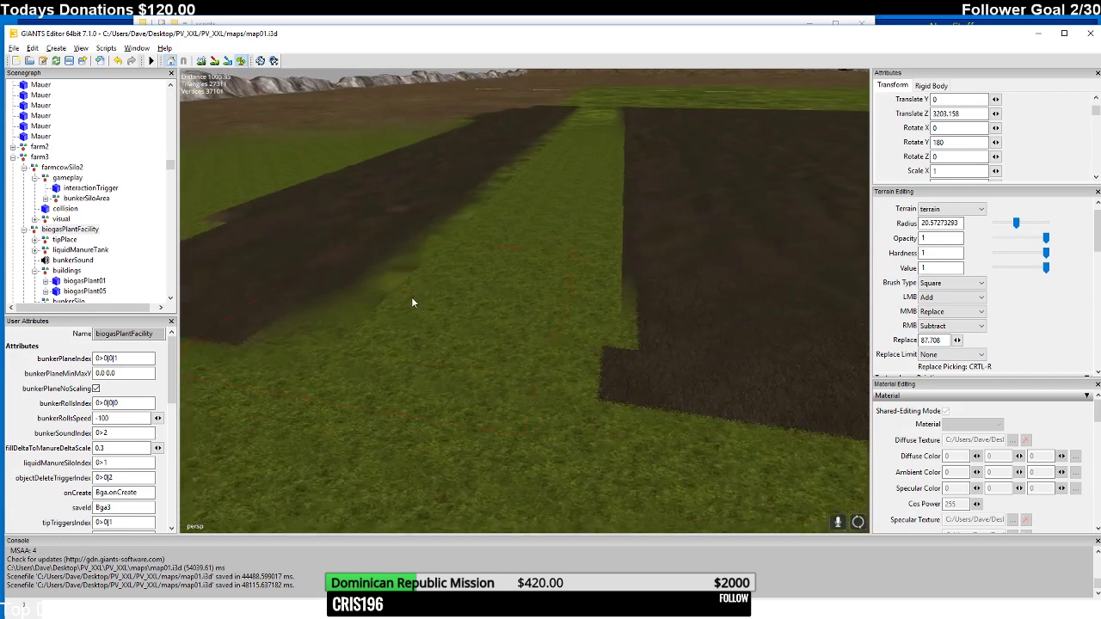
click(442, 352)
scroll(421, 343, up, 1)
mouse_move(450, 329)
right_down()
mouse_move(426, 324)
mouse_move(419, 349)
mouse_move(448, 327)
mouse_move(425, 324)
mouse_move(546, 341)
mouse_move(497, 328)
mouse_move(610, 325)
mouse_move(686, 295)
mouse_move(682, 304)
right_up()
click(685, 307)
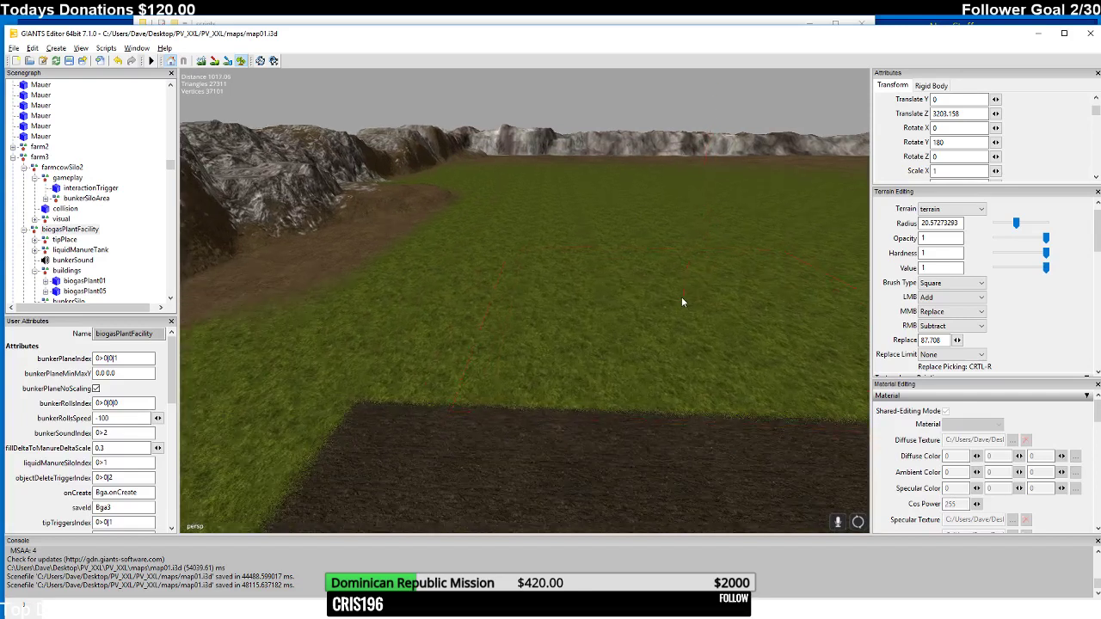
drag(672, 325, 640, 325)
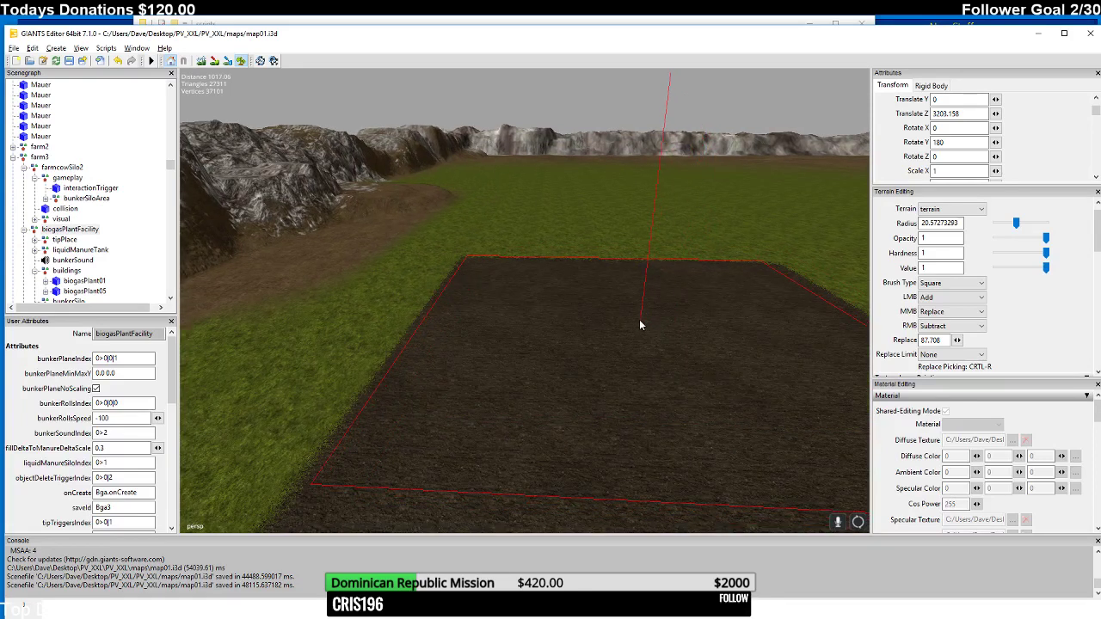
- Extend the soil band forward past the brown dirt mound along the rocky map edge
scroll(639, 319, up, 3)
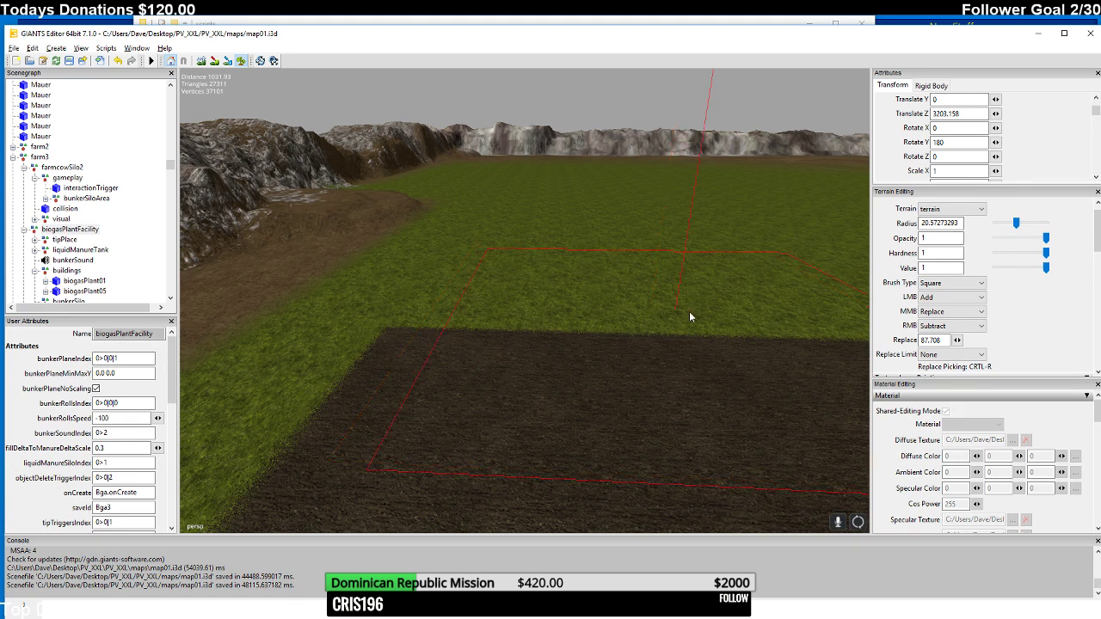
mouse_move(703, 301)
mouse_down()
mouse_move(616, 279)
mouse_move(674, 223)
mouse_up()
middle_drag(673, 224, 695, 343)
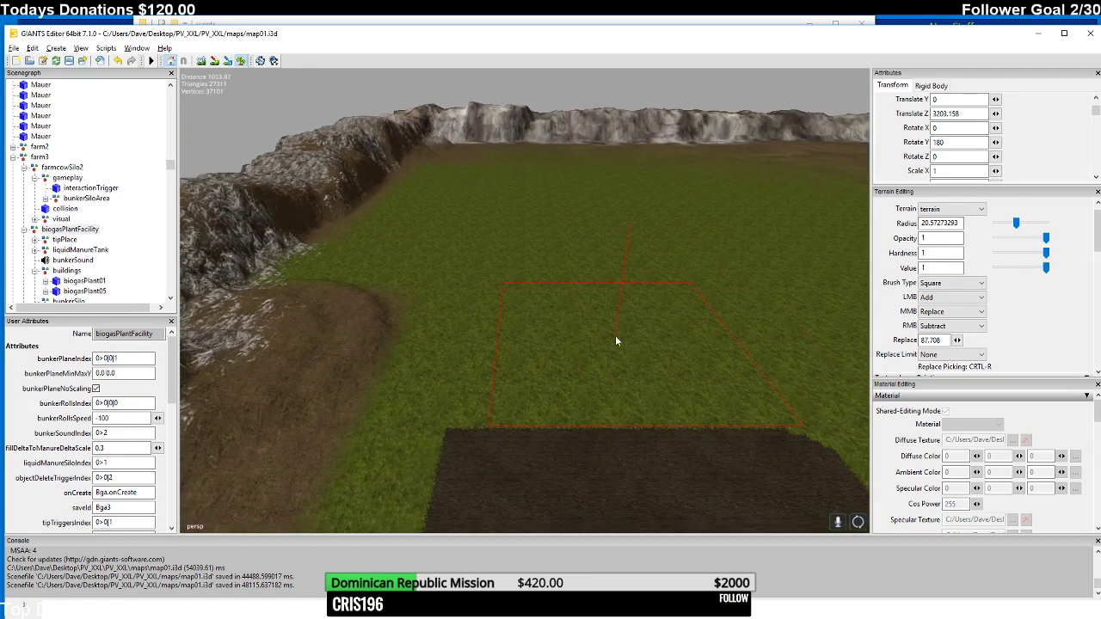
drag(638, 354, 590, 349)
mouse_move(590, 349)
middle_down()
mouse_move(586, 370)
mouse_move(610, 312)
middle_up()
mouse_move(611, 312)
mouse_down()
mouse_move(562, 315)
mouse_move(571, 312)
mouse_up()
mouse_move(571, 312)
middle_down()
mouse_move(611, 290)
mouse_move(598, 297)
middle_up()
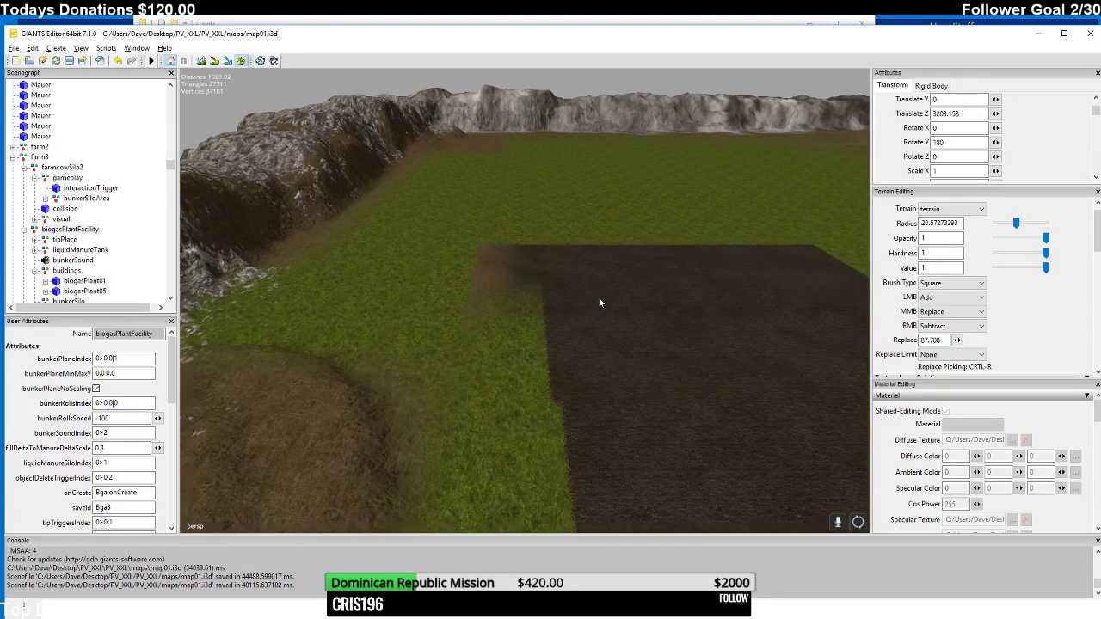
- Carry the soil band on to the grass edge in the corner below the rock cliffs
drag(400, 305, 423, 269)
mouse_move(422, 270)
middle_down()
mouse_move(429, 249)
mouse_move(416, 262)
mouse_move(578, 287)
middle_up()
mouse_move(577, 287)
mouse_down()
mouse_move(640, 302)
mouse_move(596, 300)
mouse_up()
middle_drag(596, 300, 608, 289)
drag(608, 289, 590, 283)
middle_drag(590, 284, 593, 364)
drag(592, 364, 554, 354)
mouse_move(554, 354)
middle_down()
mouse_move(557, 378)
mouse_move(568, 353)
middle_up()
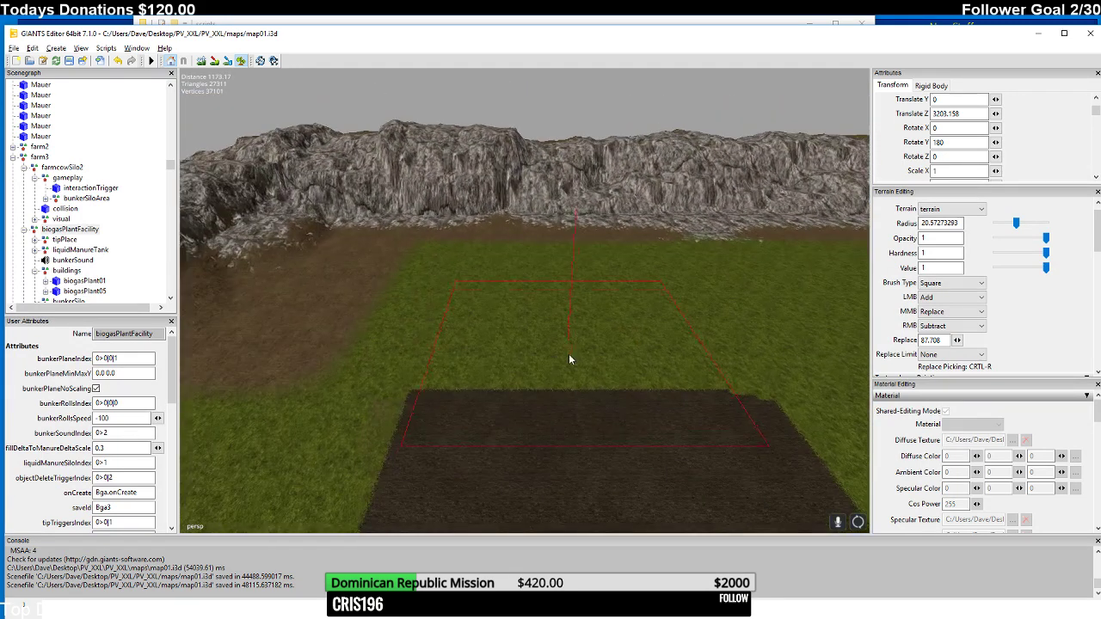
mouse_move(569, 353)
mouse_down()
mouse_move(600, 358)
mouse_move(560, 352)
mouse_up()
middle_drag(560, 350, 596, 347)
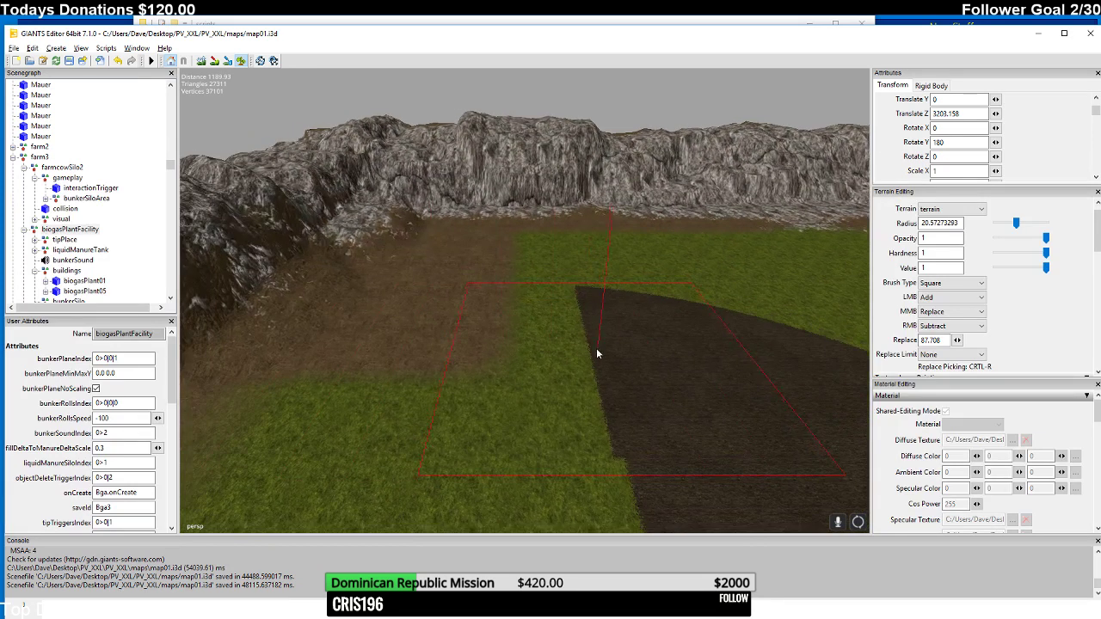
- Extend the other soil strip with dark soil across the open grass, squaring off its uneven end on the way to the road
mouse_move(450, 346)
right_down()
mouse_move(465, 314)
mouse_move(423, 313)
mouse_move(617, 307)
mouse_move(491, 383)
mouse_move(456, 301)
mouse_move(352, 325)
mouse_move(383, 279)
mouse_move(416, 266)
mouse_move(384, 312)
mouse_move(453, 341)
mouse_move(430, 358)
mouse_move(432, 335)
right_up()
click(480, 335)
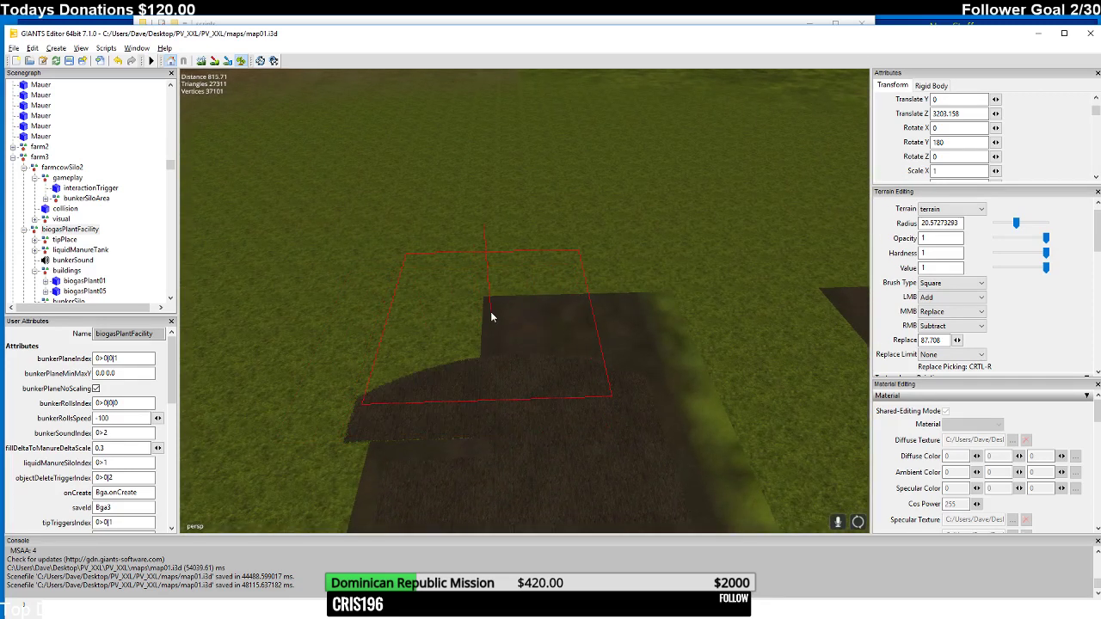
mouse_move(490, 311)
right_down()
mouse_move(508, 245)
mouse_move(490, 254)
mouse_move(497, 246)
right_up()
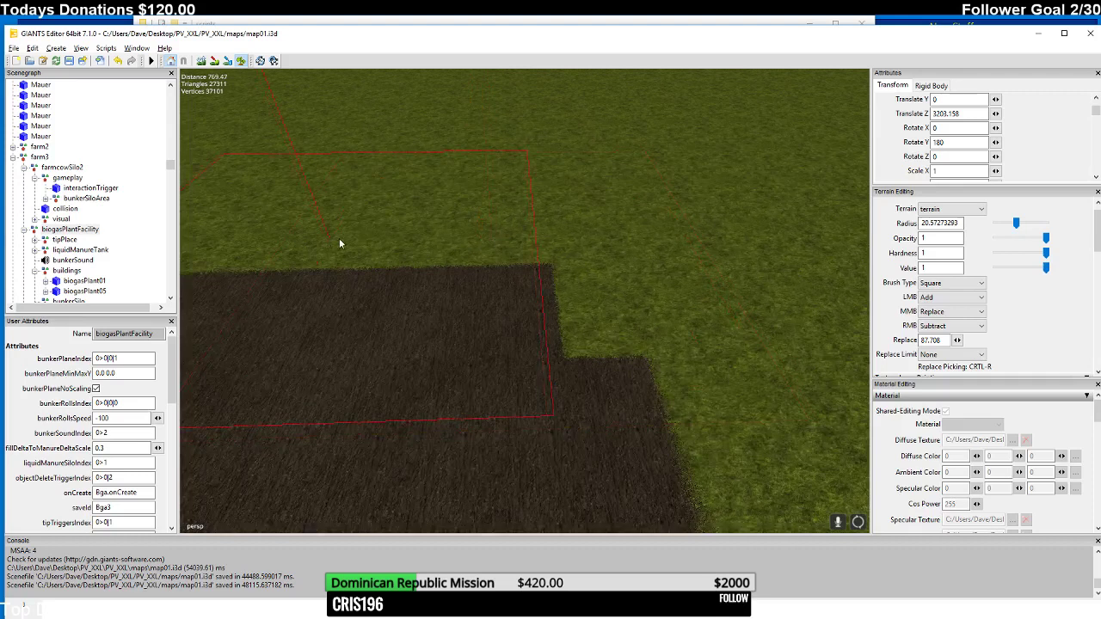
mouse_move(339, 243)
mouse_down()
mouse_move(410, 242)
mouse_move(346, 219)
mouse_move(380, 219)
mouse_move(390, 267)
mouse_move(406, 227)
mouse_move(403, 245)
mouse_move(476, 251)
mouse_move(464, 283)
mouse_move(486, 267)
mouse_move(414, 259)
mouse_move(430, 258)
mouse_move(443, 317)
mouse_move(461, 272)
mouse_move(455, 304)
mouse_move(498, 297)
mouse_up()
key(ctrl+z)
key(ctrl+z)
key(ctrl+z)
key(ctrl+z)
key(ctrl+z)
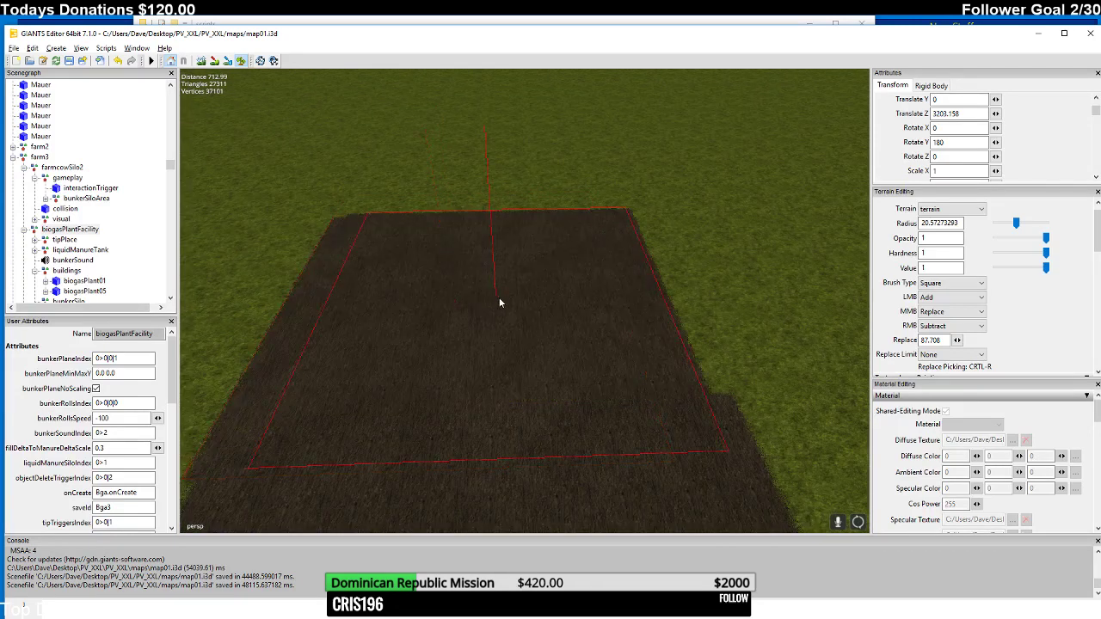
key(ctrl+z)
mouse_move(518, 333)
mouse_down()
mouse_move(528, 300)
mouse_move(473, 302)
mouse_move(534, 296)
mouse_move(551, 330)
mouse_move(568, 282)
mouse_move(496, 305)
mouse_move(556, 311)
mouse_up()
key(ctrl+z)
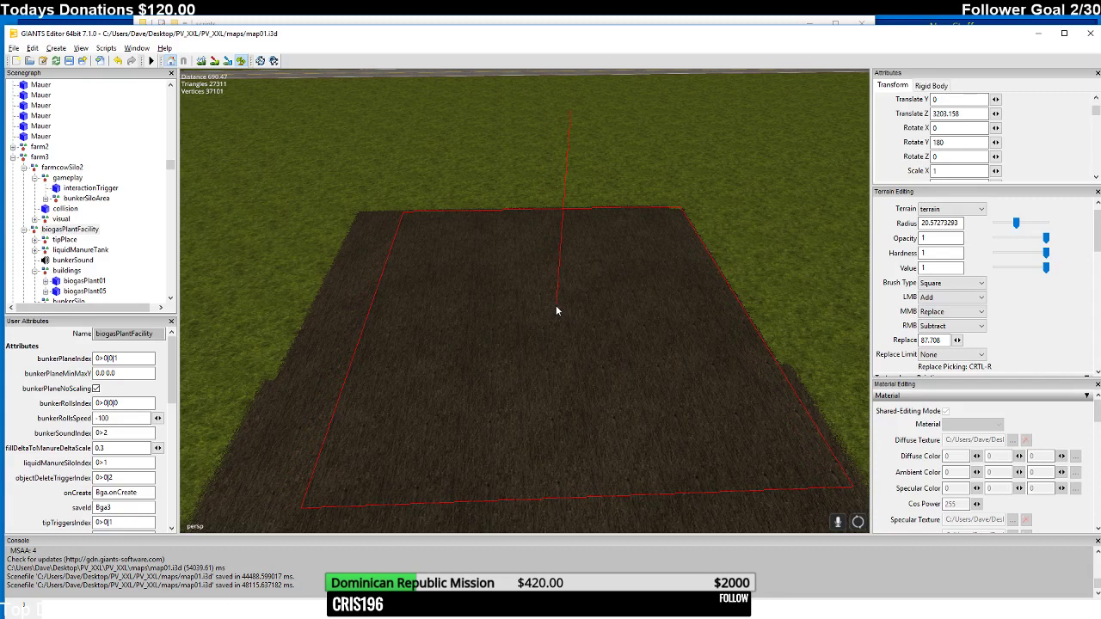
- Finish the soil strip short of the paved road and even out the outer edge of its corner
key(w)
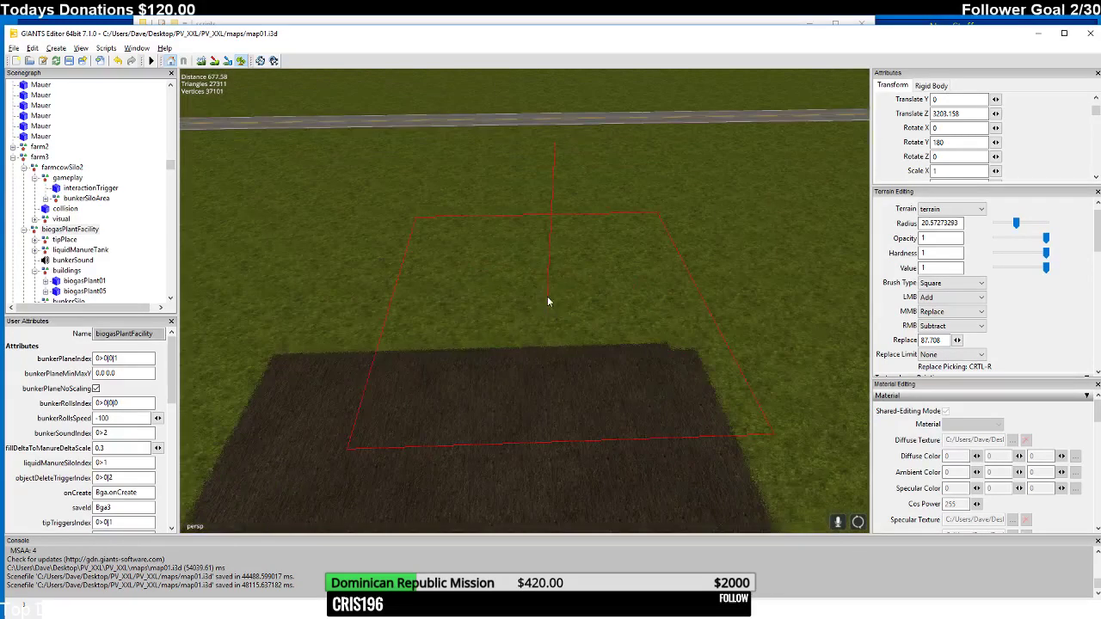
drag(396, 256, 479, 272)
mouse_move(479, 273)
right_down()
mouse_move(408, 278)
mouse_move(409, 262)
mouse_move(403, 283)
mouse_move(336, 274)
mouse_move(404, 260)
mouse_move(457, 275)
mouse_move(496, 260)
mouse_move(553, 270)
mouse_move(499, 230)
mouse_move(510, 251)
mouse_move(441, 265)
right_up()
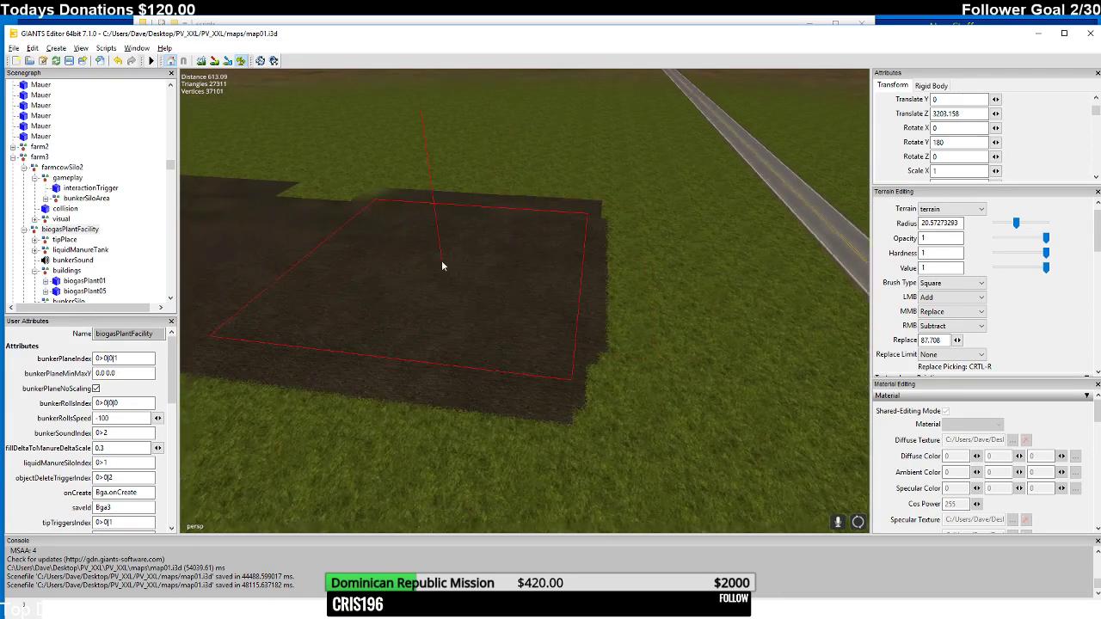
drag(441, 265, 464, 276)
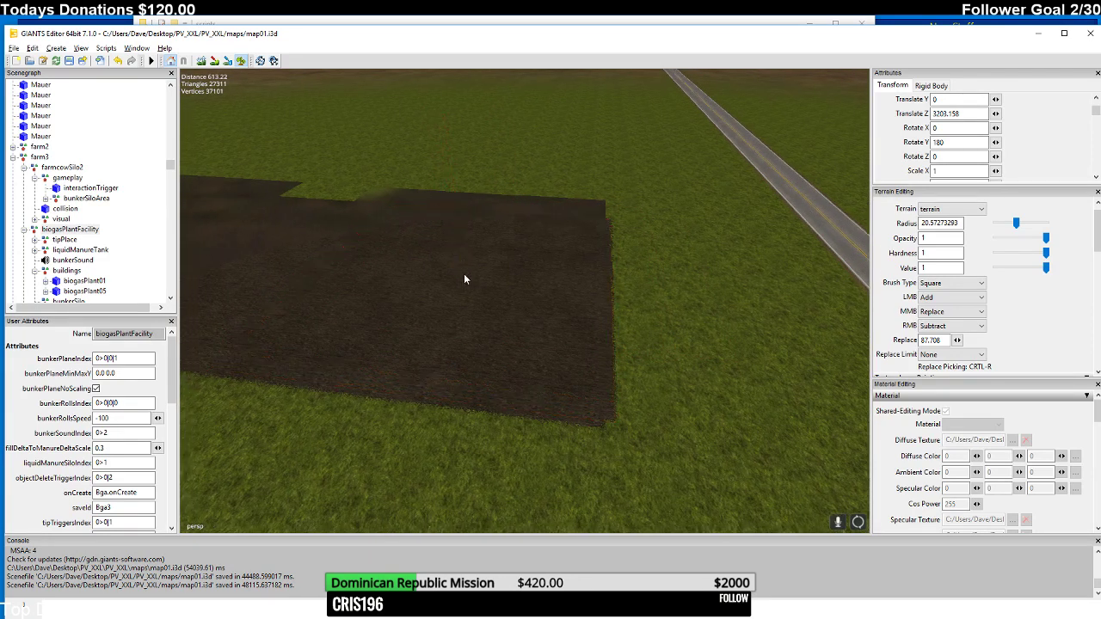
mouse_move(463, 279)
right_down()
mouse_move(526, 291)
mouse_move(542, 273)
mouse_move(518, 288)
right_up()
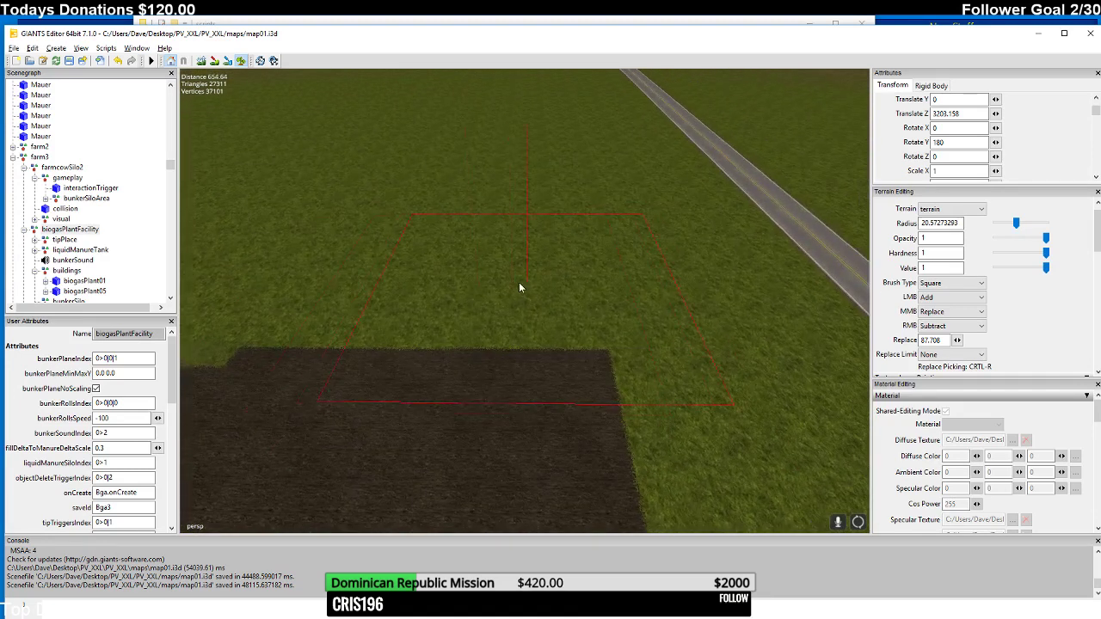
- Paint a soil strip from the corner near the road across the grass, keeping its roadside edge straight
mouse_move(519, 287)
mouse_down()
mouse_move(401, 290)
mouse_move(446, 293)
mouse_up()
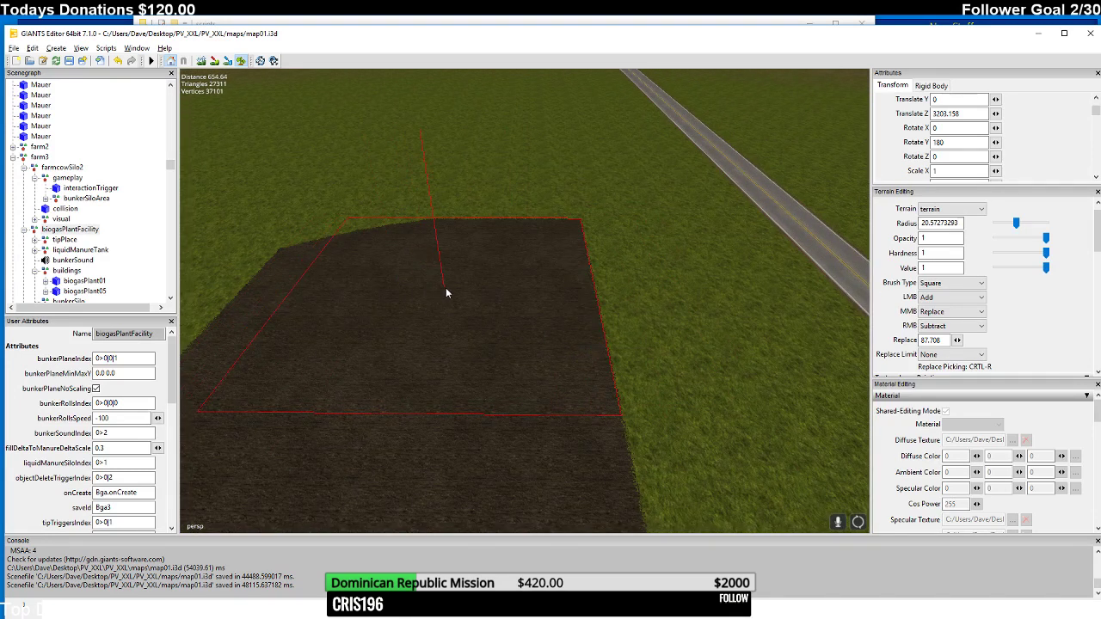
mouse_move(446, 293)
right_down()
mouse_move(463, 332)
mouse_move(496, 287)
mouse_move(501, 300)
right_up()
drag(501, 301, 564, 294)
mouse_move(563, 294)
right_down()
mouse_move(561, 327)
mouse_move(567, 298)
right_up()
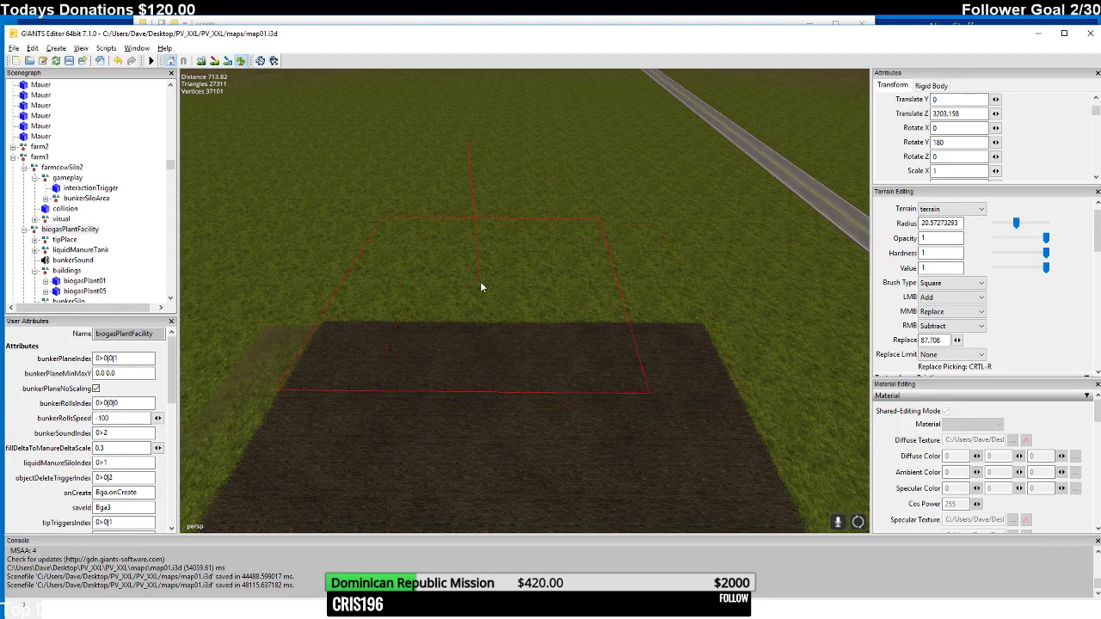
mouse_move(480, 281)
mouse_down()
mouse_move(547, 285)
mouse_move(536, 286)
mouse_move(521, 257)
mouse_up()
mouse_move(521, 257)
right_down()
mouse_move(532, 274)
mouse_move(544, 244)
right_up()
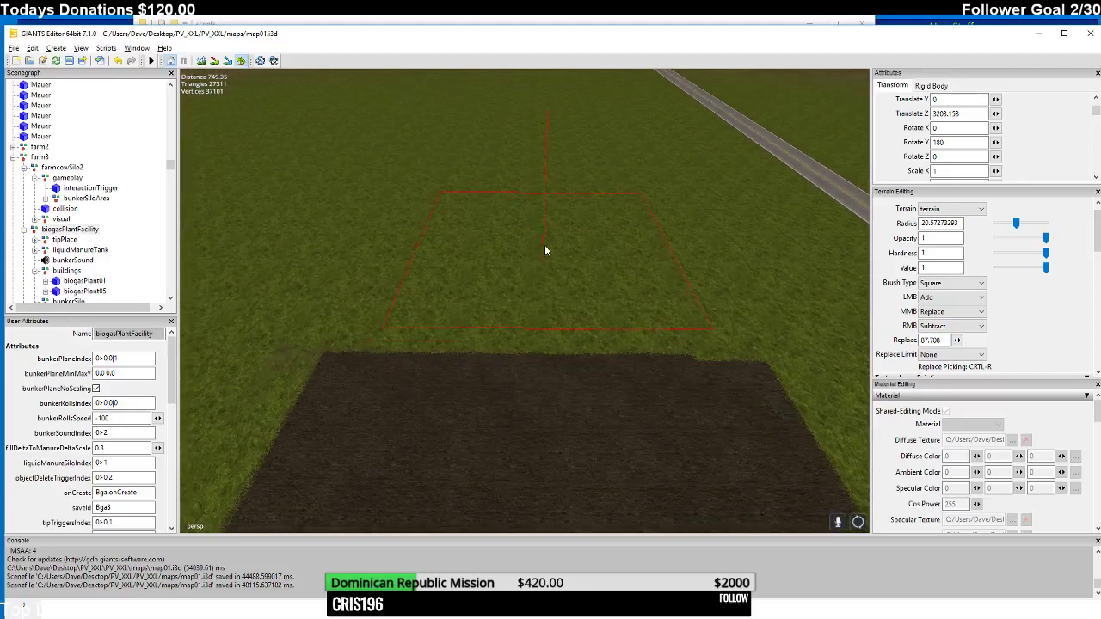
mouse_move(545, 244)
mouse_down()
mouse_move(511, 287)
mouse_move(583, 292)
mouse_up()
mouse_move(583, 291)
right_down()
mouse_move(549, 285)
mouse_move(663, 295)
mouse_move(694, 280)
mouse_move(685, 288)
right_up()
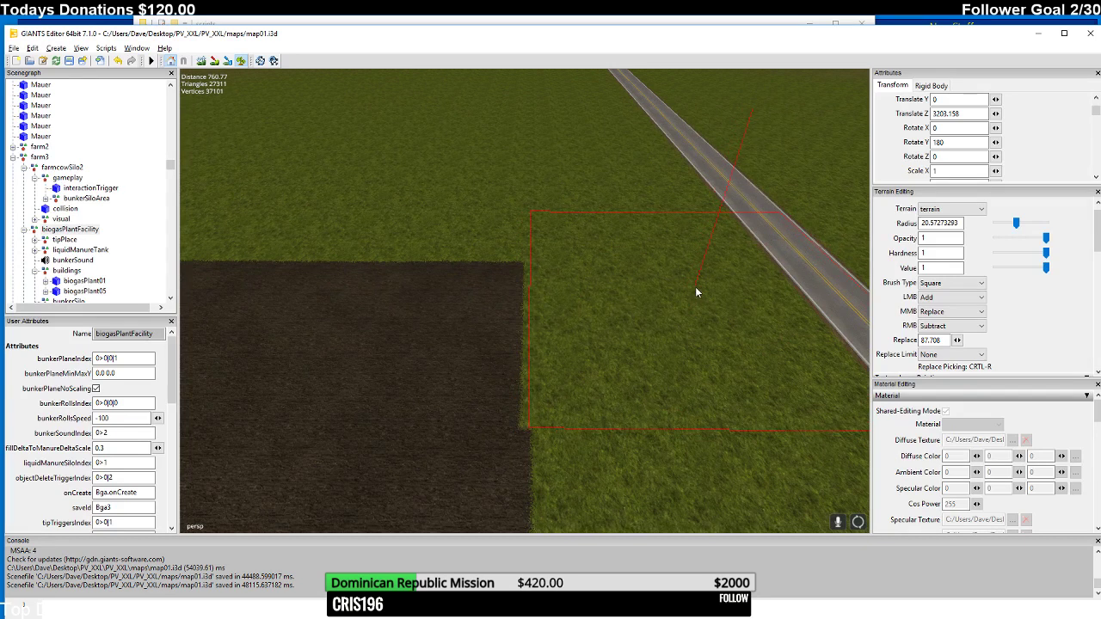
- Lengthen the roadside soil strip with further overlapping brush passes over the grass
mouse_move(355, 307)
mouse_down()
mouse_move(342, 306)
mouse_move(359, 309)
mouse_up()
mouse_move(359, 304)
right_down()
mouse_move(380, 330)
mouse_move(401, 308)
right_up()
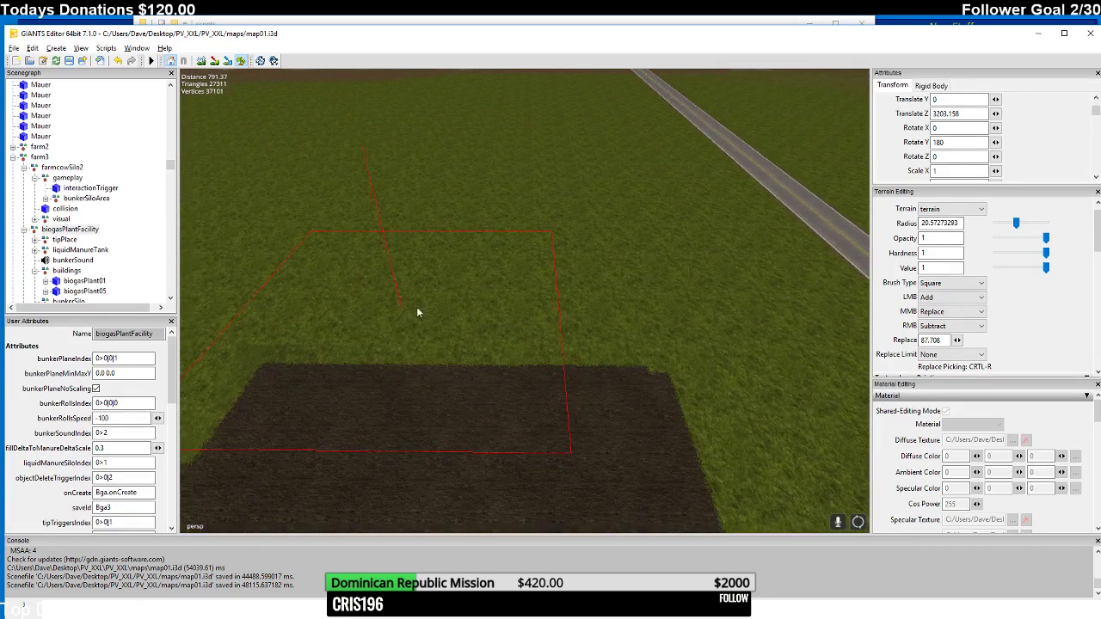
drag(416, 306, 492, 308)
right_drag(492, 309, 437, 318)
drag(437, 313, 482, 315)
mouse_move(483, 315)
right_down()
mouse_move(487, 351)
mouse_move(503, 313)
mouse_move(425, 300)
right_up()
drag(425, 300, 508, 304)
mouse_move(508, 305)
right_down()
mouse_move(329, 285)
mouse_move(484, 306)
mouse_move(509, 291)
mouse_move(437, 295)
mouse_move(531, 282)
mouse_move(570, 246)
mouse_move(585, 249)
mouse_move(575, 319)
mouse_move(607, 327)
mouse_move(598, 387)
mouse_move(568, 396)
mouse_move(610, 361)
mouse_move(636, 422)
mouse_move(622, 414)
right_up()
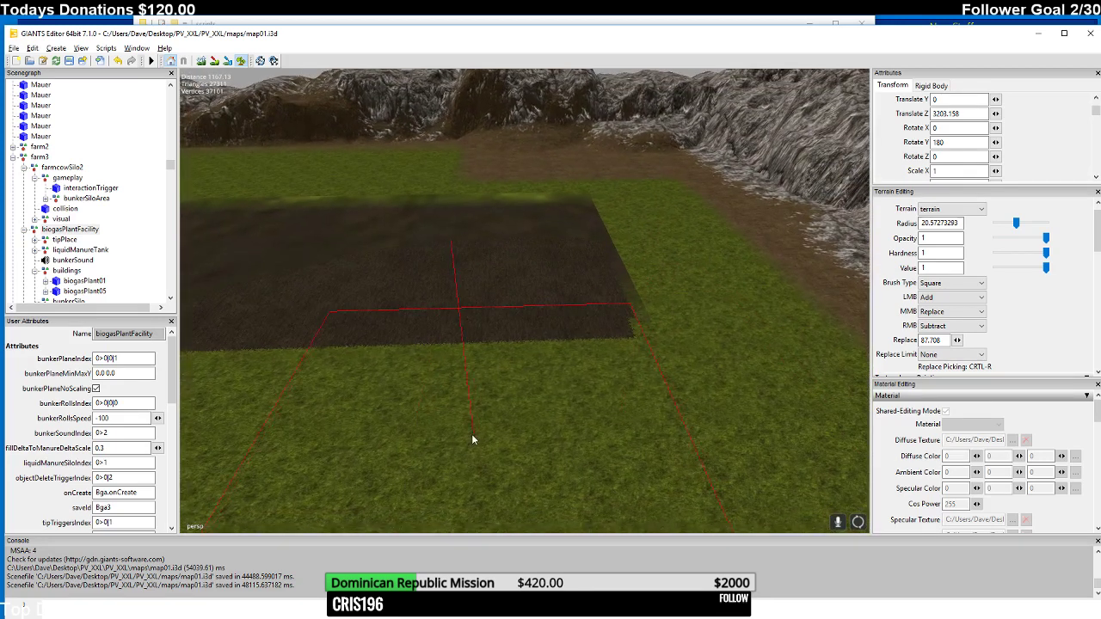
- Paint the next stretch of the dark soil strip beside the rock cliff with side-to-side passes of the square brush
mouse_move(471, 434)
mouse_down()
mouse_move(459, 363)
mouse_move(455, 389)
mouse_up()
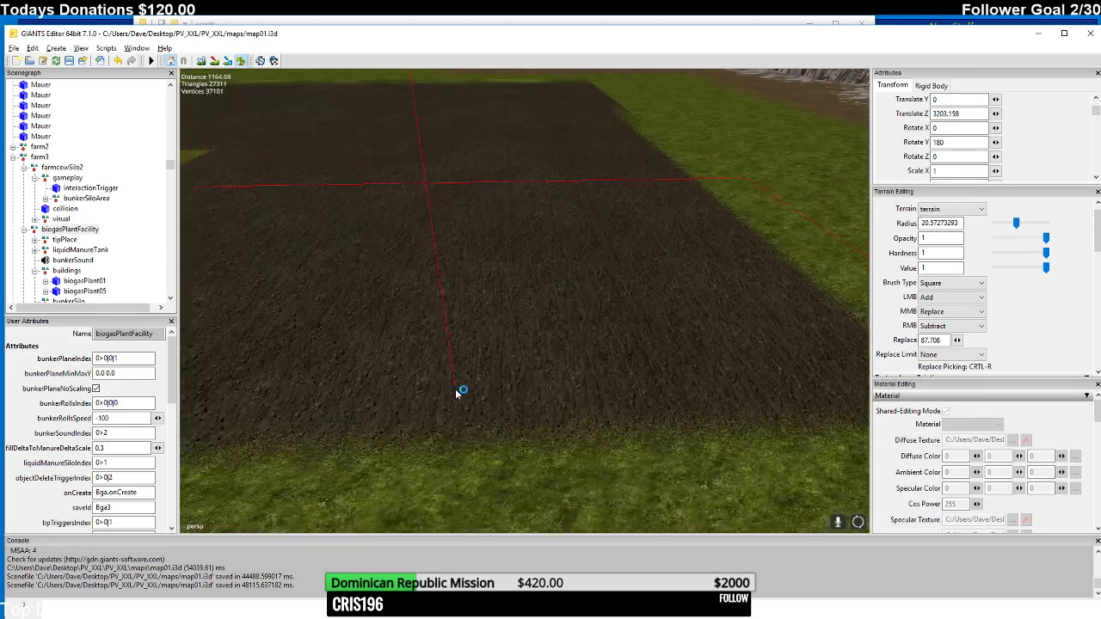
mouse_move(455, 389)
right_down()
mouse_move(381, 437)
mouse_move(404, 424)
mouse_move(399, 468)
mouse_move(402, 456)
right_up()
drag(401, 457, 480, 475)
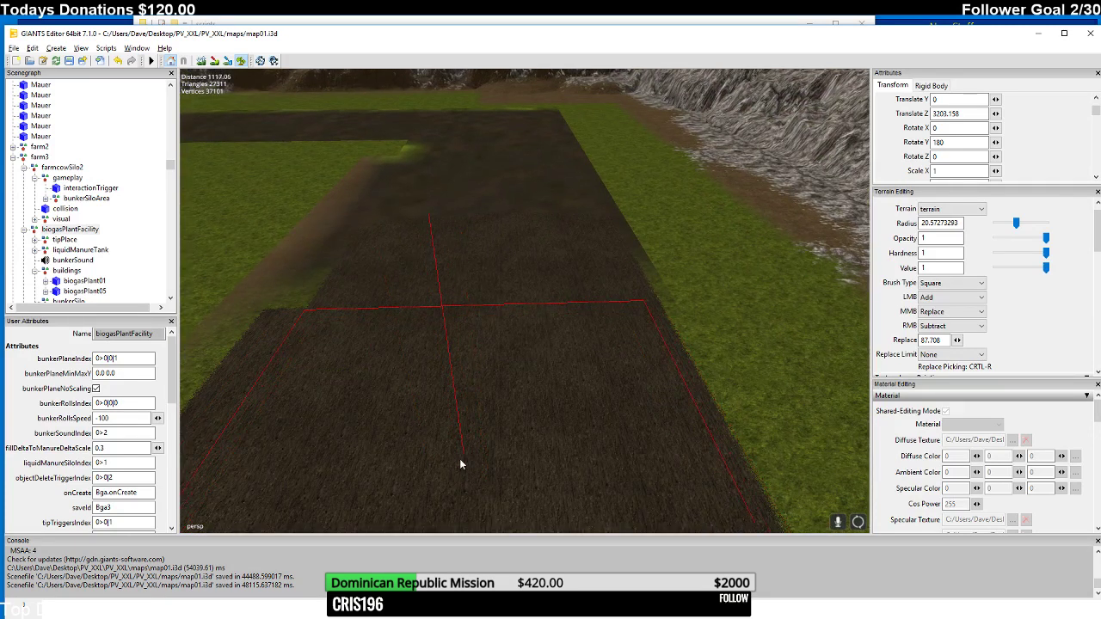
key(ctrl+z)
right_drag(460, 484, 436, 456)
mouse_move(436, 455)
mouse_down()
mouse_move(415, 453)
mouse_move(477, 462)
mouse_up()
key(ctrl+z)
- Extend the cliffside soil strip farther across the grass, keeping each pass in line with its outer edge
mouse_move(488, 467)
right_down()
mouse_move(449, 480)
mouse_move(451, 463)
right_up()
drag(451, 463, 516, 465)
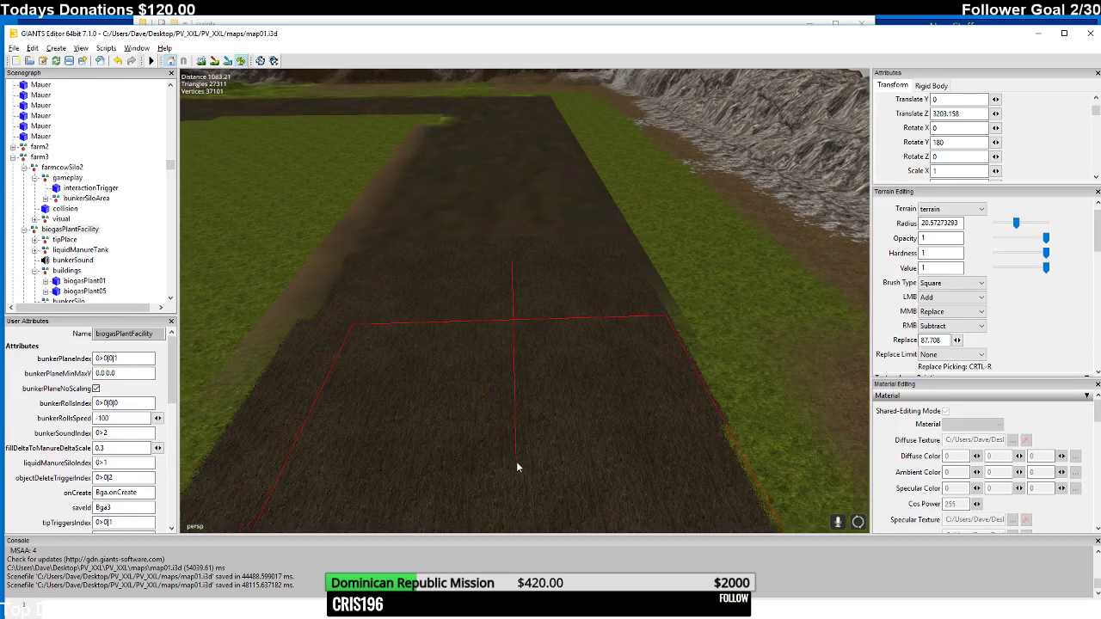
key(ctrl+z)
mouse_move(521, 462)
right_down()
mouse_move(466, 502)
mouse_move(475, 418)
right_up()
drag(474, 418, 566, 427)
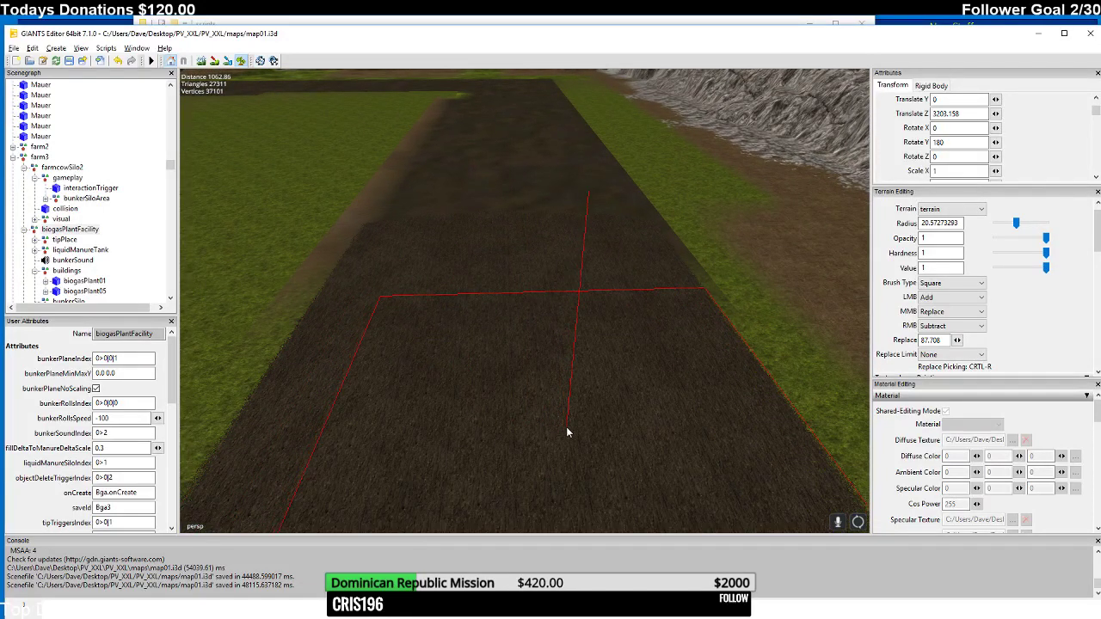
mouse_move(566, 426)
right_down()
mouse_move(495, 449)
mouse_move(492, 415)
right_up()
scroll(479, 398, up, 3)
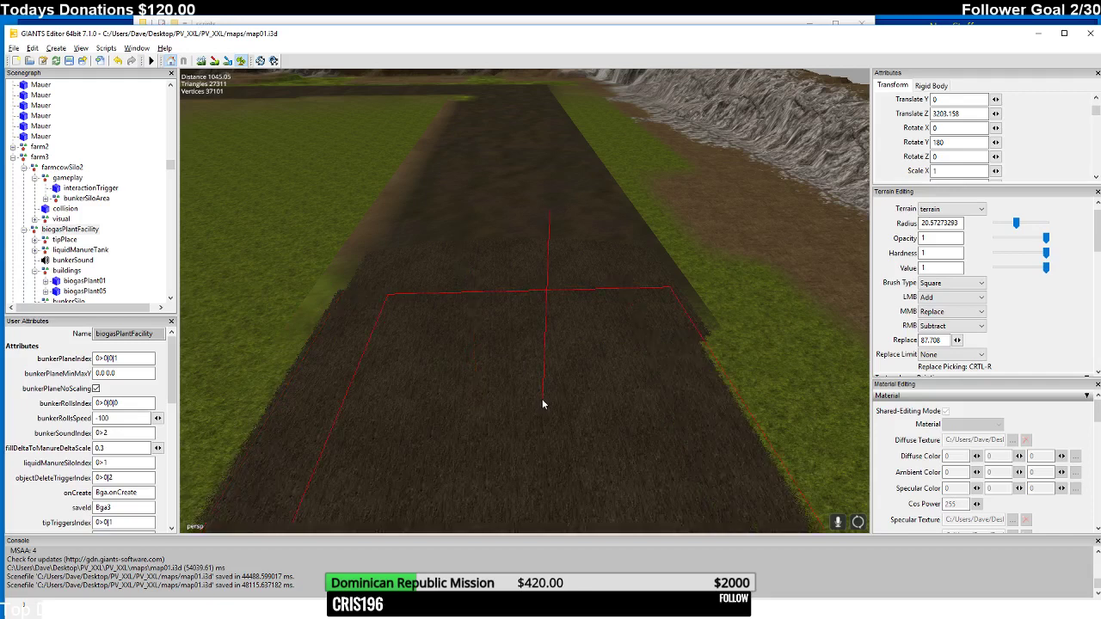
key(ctrl+z)
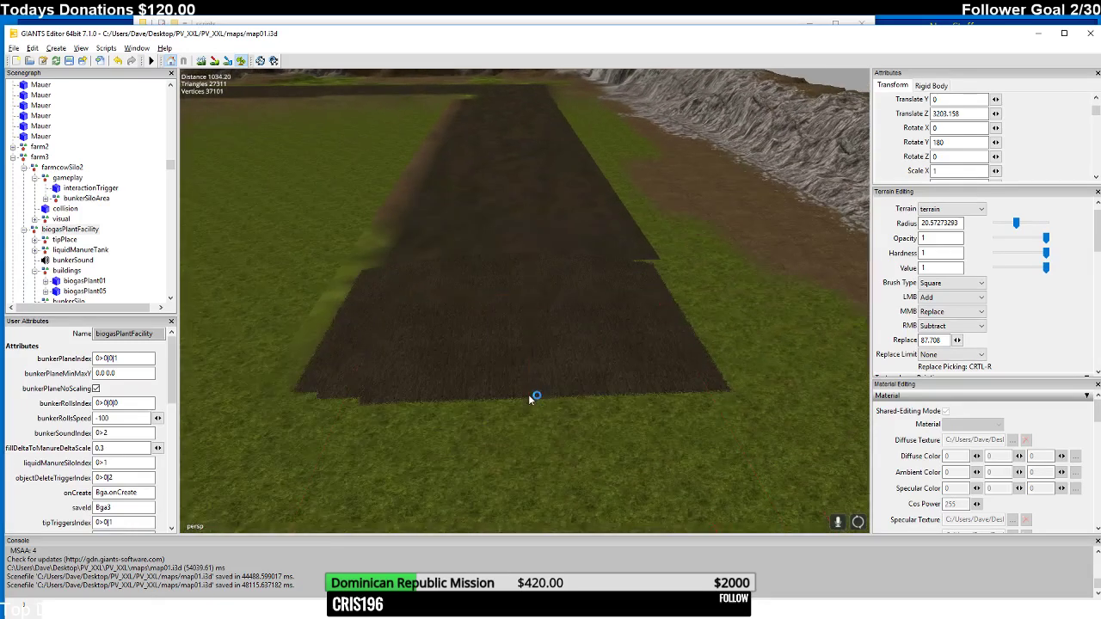
drag(483, 387, 555, 402)
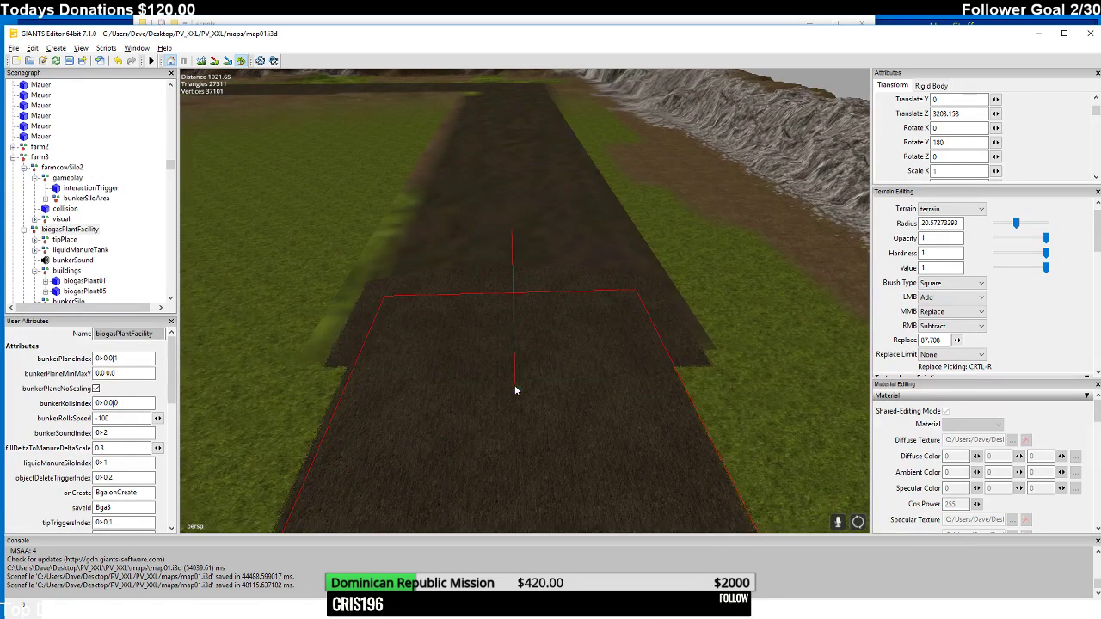
- Fill the grass gap at the end of the cliffside strip and lengthen the strip with overlapping soil passes
scroll(513, 387, down, 1)
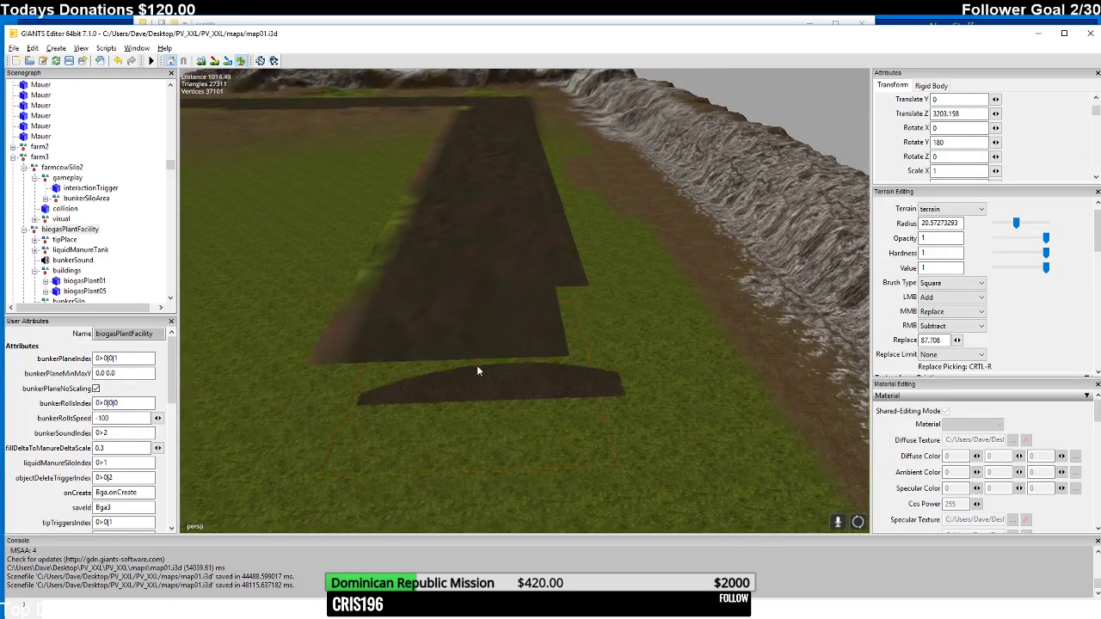
drag(492, 341, 569, 363)
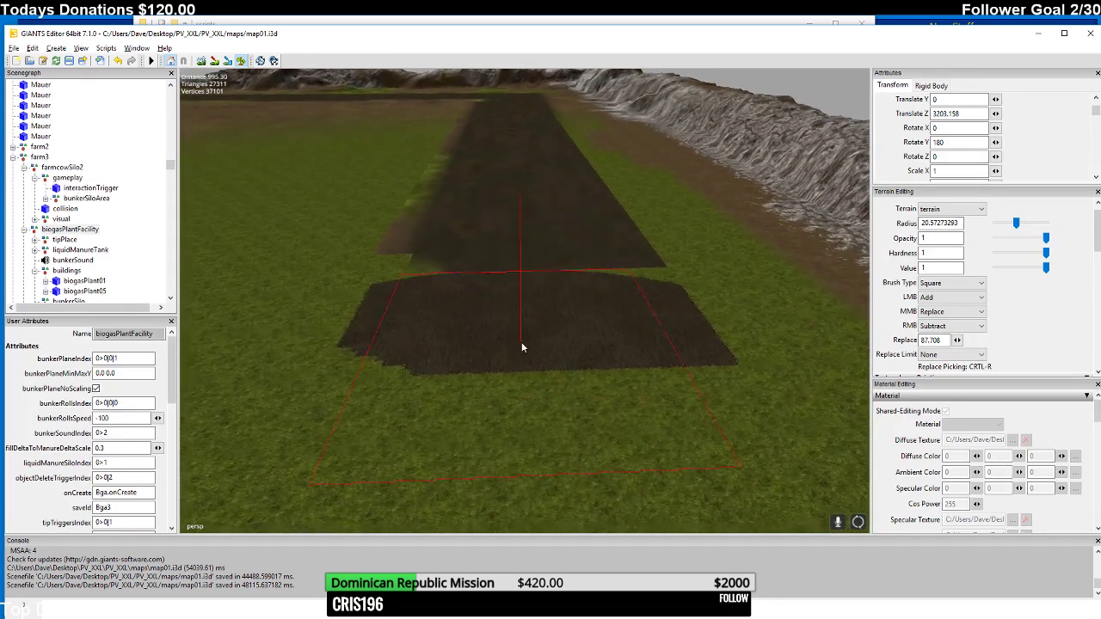
mouse_move(519, 327)
mouse_down()
mouse_move(483, 318)
mouse_move(583, 325)
mouse_move(530, 371)
mouse_move(528, 342)
mouse_move(499, 320)
mouse_move(580, 335)
mouse_move(569, 331)
mouse_up()
mouse_move(570, 331)
right_down()
mouse_move(455, 368)
mouse_move(528, 379)
mouse_move(401, 364)
mouse_move(657, 388)
mouse_move(669, 408)
mouse_move(692, 348)
mouse_move(671, 390)
mouse_move(559, 375)
right_up()
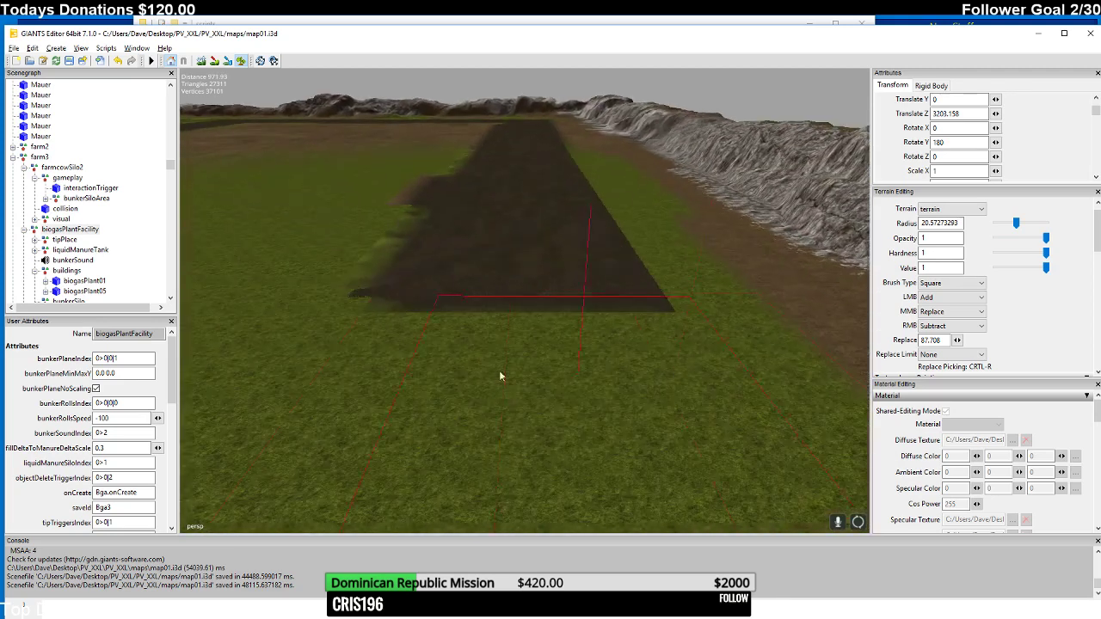
click(490, 366)
drag(491, 373, 533, 370)
mouse_move(533, 370)
right_down()
mouse_move(509, 402)
mouse_move(516, 396)
right_up()
mouse_move(512, 380)
mouse_down()
mouse_move(507, 373)
mouse_move(546, 370)
mouse_up()
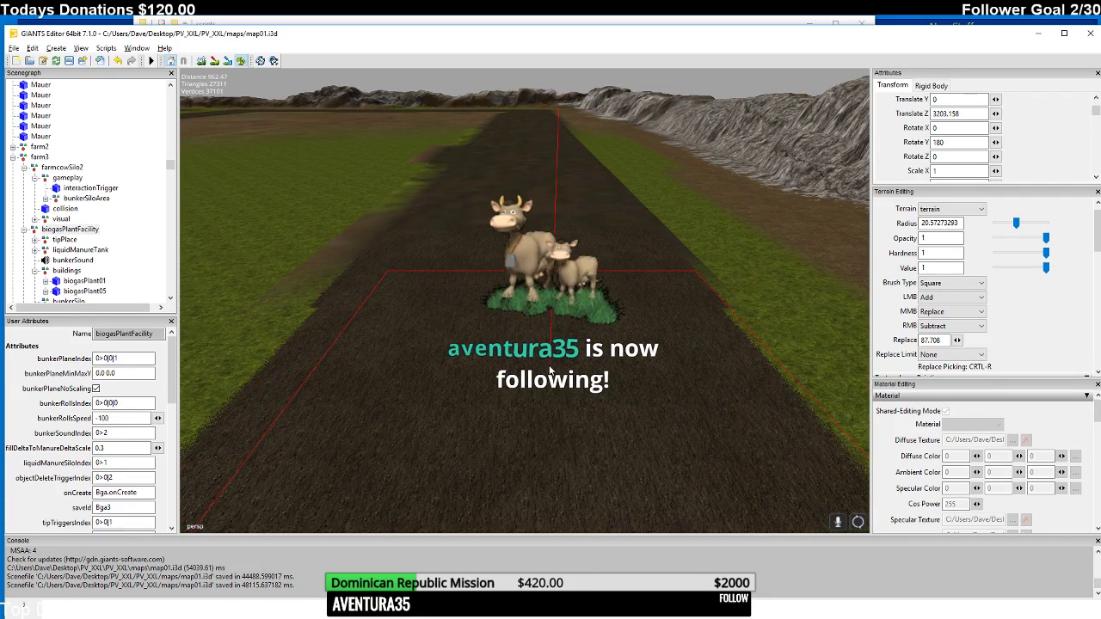
- Continue the cliffside soil strip over the next patch of grass, covering its full width
key(ctrl+z)
key(ctrl+z)
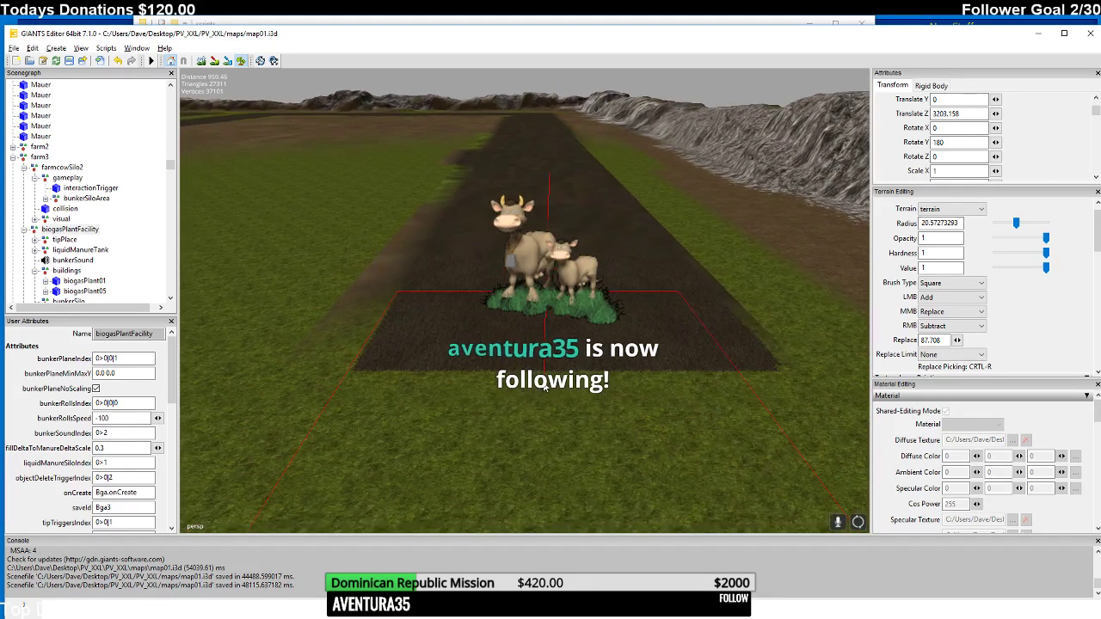
scroll(539, 398, up, 3)
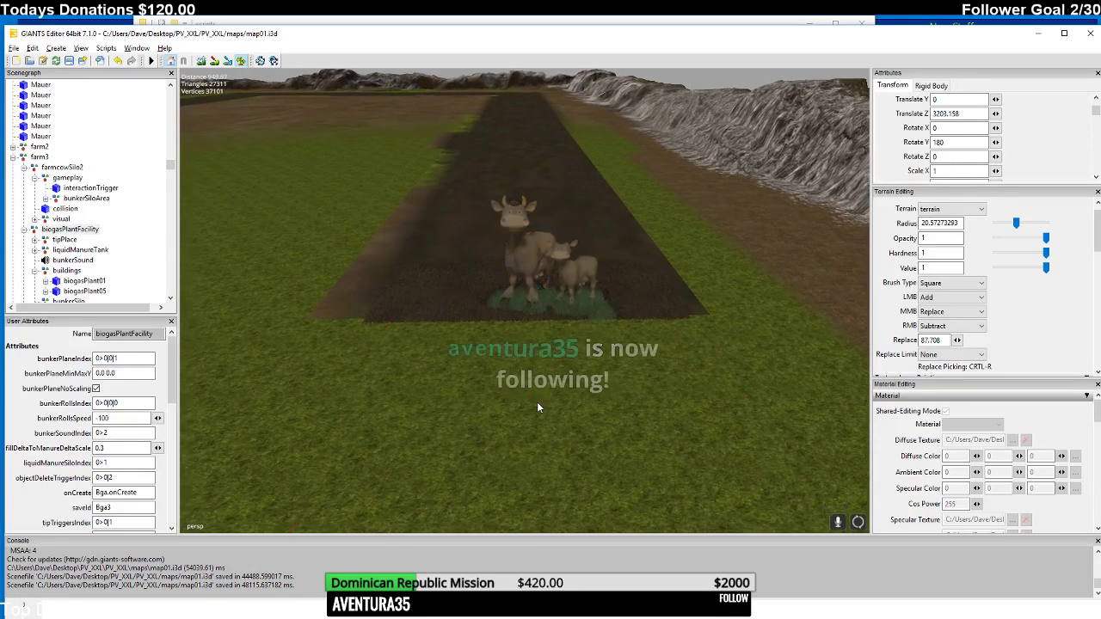
drag(505, 368, 565, 375)
scroll(529, 383, down, 2)
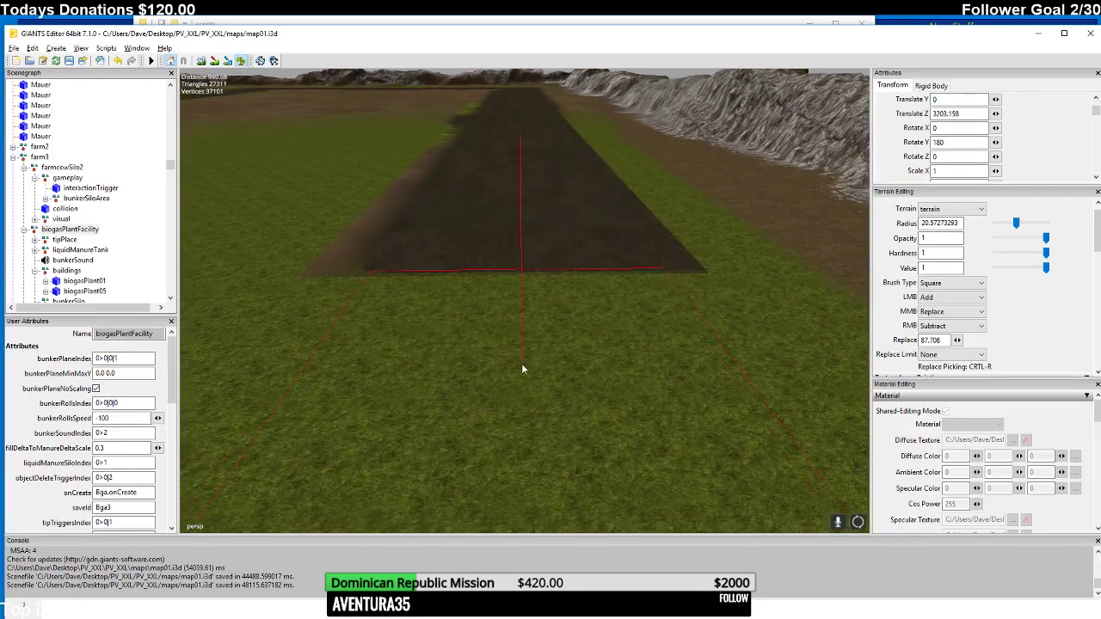
drag(488, 331, 571, 328)
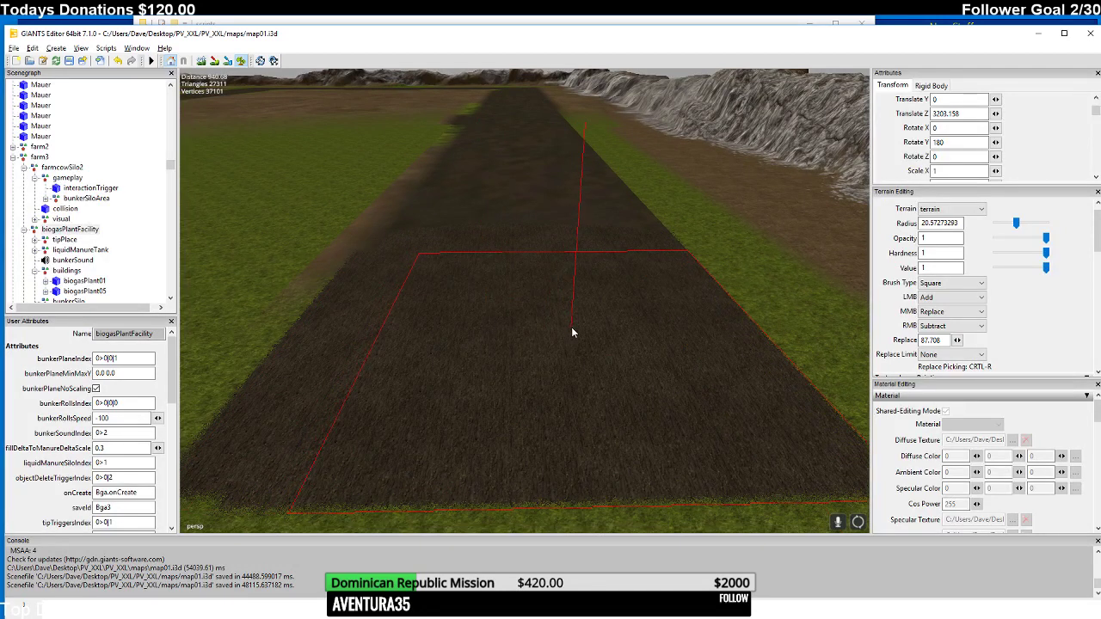
- Finish the cliffside soil strip by joining it to the crossing soil strip, closing the field outline at the corner
mouse_move(555, 334)
middle_down()
mouse_move(445, 323)
mouse_move(494, 350)
mouse_move(523, 346)
middle_up()
drag(522, 341, 537, 353)
mouse_move(536, 353)
middle_down()
mouse_move(526, 332)
mouse_move(549, 371)
mouse_move(520, 314)
mouse_move(521, 340)
mouse_move(551, 312)
middle_up()
mouse_move(551, 312)
mouse_down()
mouse_move(679, 327)
mouse_move(642, 329)
mouse_up()
mouse_move(642, 329)
middle_down()
mouse_move(668, 367)
mouse_move(669, 344)
middle_up()
drag(669, 340, 653, 339)
mouse_move(652, 342)
middle_down()
mouse_move(752, 326)
mouse_move(748, 358)
mouse_move(777, 347)
mouse_move(767, 368)
mouse_move(748, 357)
middle_up()
drag(512, 272, 527, 282)
- Start filling the enclosed grass with dark soil, working inward along the strip from the newly closed corner
mouse_move(527, 282)
right_down()
mouse_move(487, 282)
mouse_move(544, 297)
mouse_move(570, 273)
mouse_move(658, 331)
right_up()
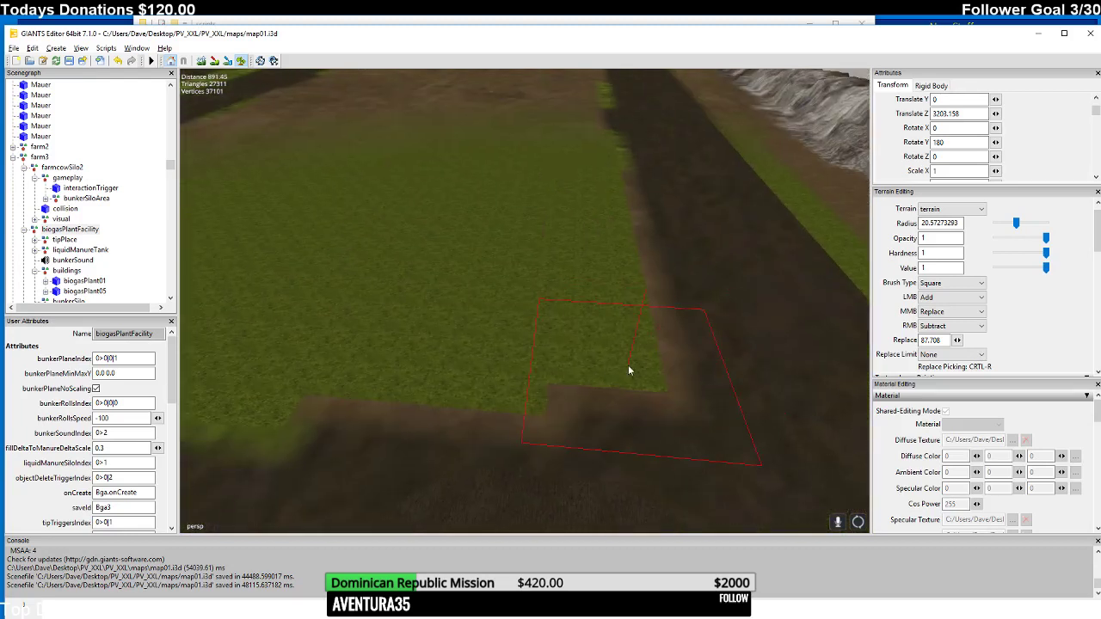
right_drag(584, 344, 645, 325)
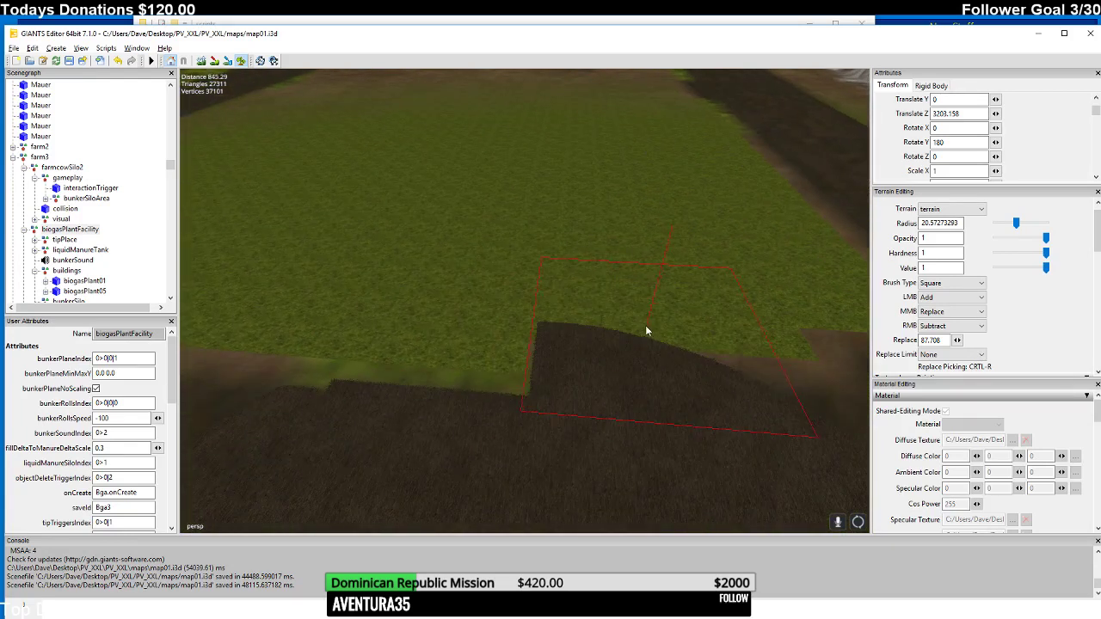
click(428, 327)
mouse_move(404, 315)
right_down()
mouse_move(532, 307)
mouse_move(702, 327)
mouse_move(498, 318)
right_up()
drag(498, 318, 435, 303)
right_drag(435, 307, 565, 308)
mouse_move(565, 308)
mouse_down()
mouse_move(711, 324)
mouse_move(495, 321)
mouse_up()
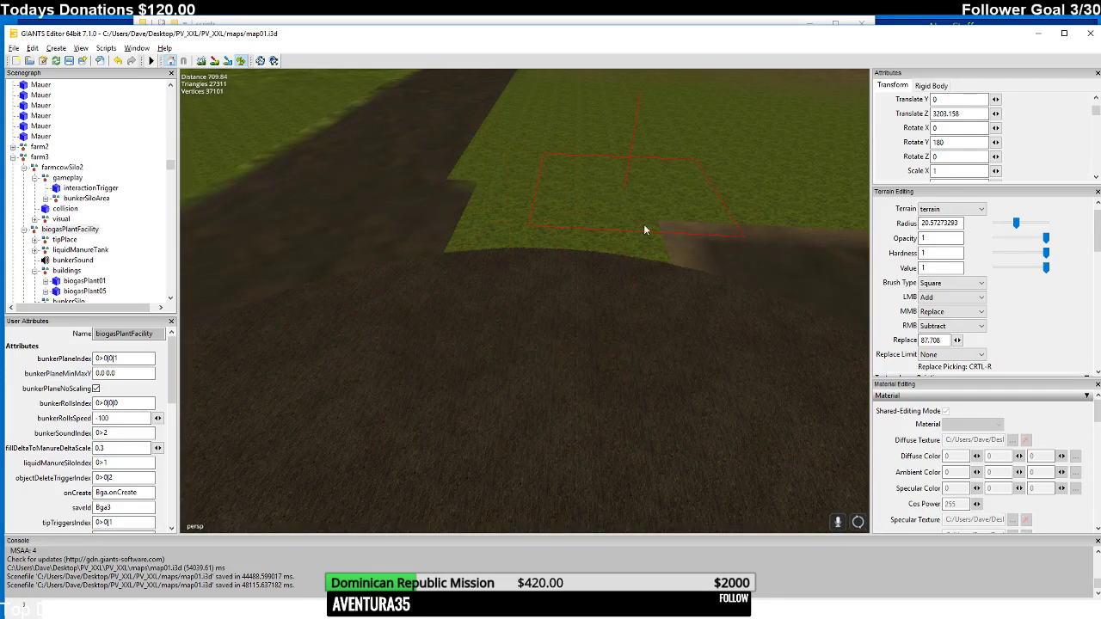
- Paint another band of dark soil along the jagged inner edge of the enclosed grass
mouse_move(650, 203)
right_down()
mouse_move(542, 254)
mouse_move(516, 188)
mouse_move(490, 184)
right_up()
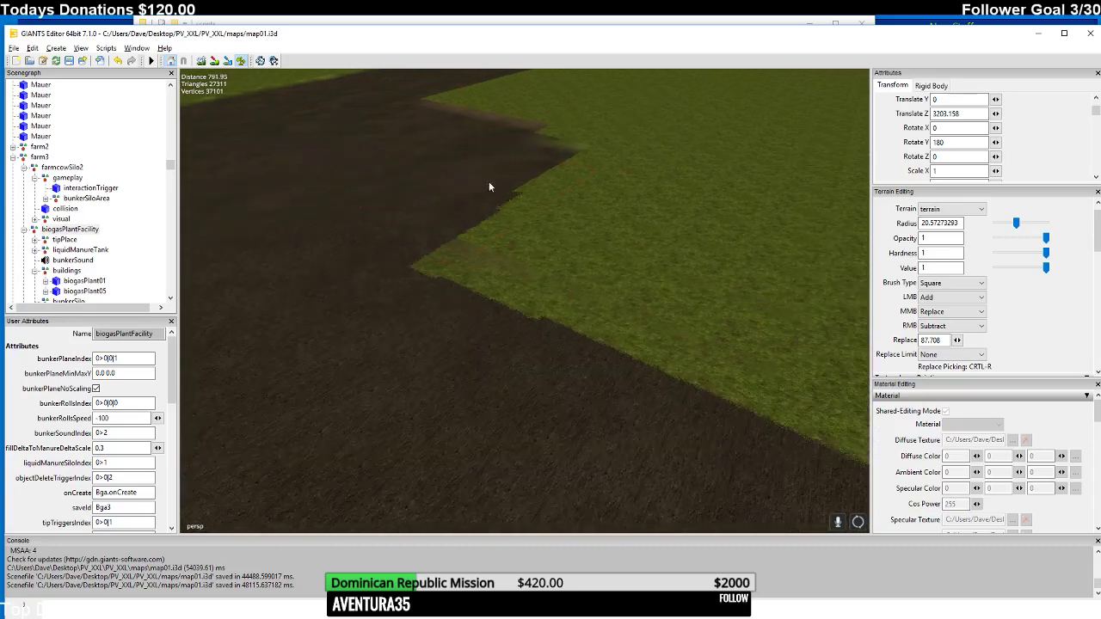
mouse_move(491, 183)
mouse_down()
mouse_move(485, 213)
mouse_move(559, 229)
mouse_move(574, 175)
mouse_move(679, 221)
mouse_up()
mouse_move(679, 221)
right_down()
mouse_move(663, 248)
mouse_move(610, 221)
right_up()
mouse_move(609, 221)
mouse_down()
mouse_move(466, 198)
mouse_move(571, 177)
mouse_move(603, 151)
mouse_up()
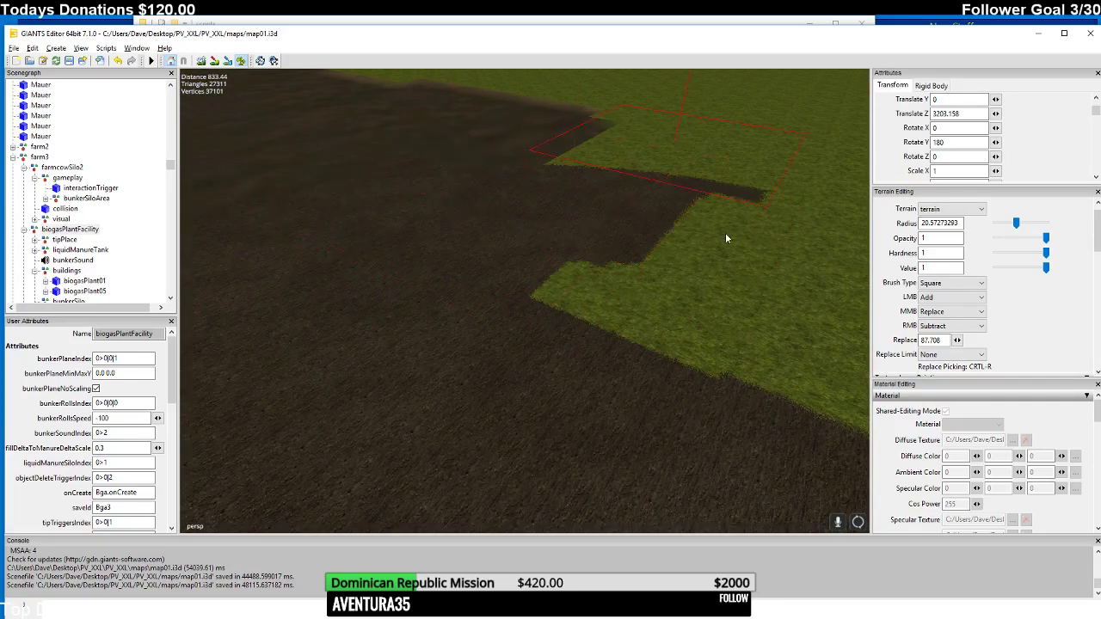
right_drag(725, 238, 626, 215)
mouse_move(626, 215)
mouse_down()
mouse_move(533, 214)
mouse_move(579, 227)
mouse_move(570, 244)
mouse_move(577, 221)
mouse_move(548, 235)
mouse_move(767, 207)
mouse_up()
right_drag(767, 206, 661, 216)
mouse_move(661, 216)
mouse_down()
mouse_move(651, 295)
mouse_move(530, 310)
mouse_up()
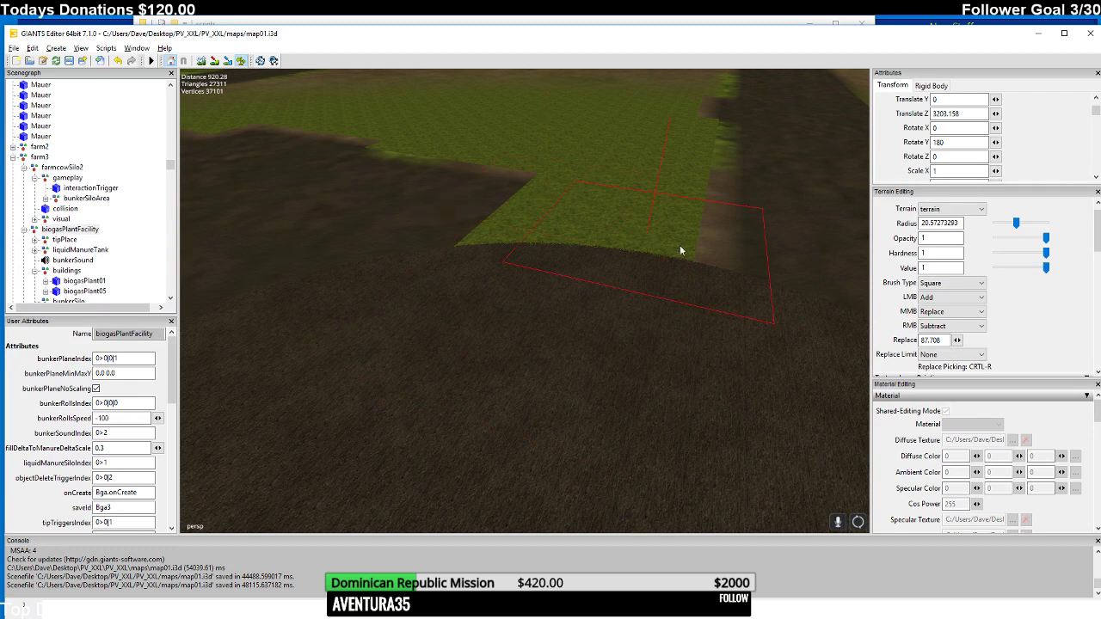
- Widen the soil fill across the field interior, painting over the grass next to the previous band
mouse_move(676, 224)
right_down()
mouse_move(690, 238)
mouse_move(658, 275)
mouse_move(662, 338)
right_up()
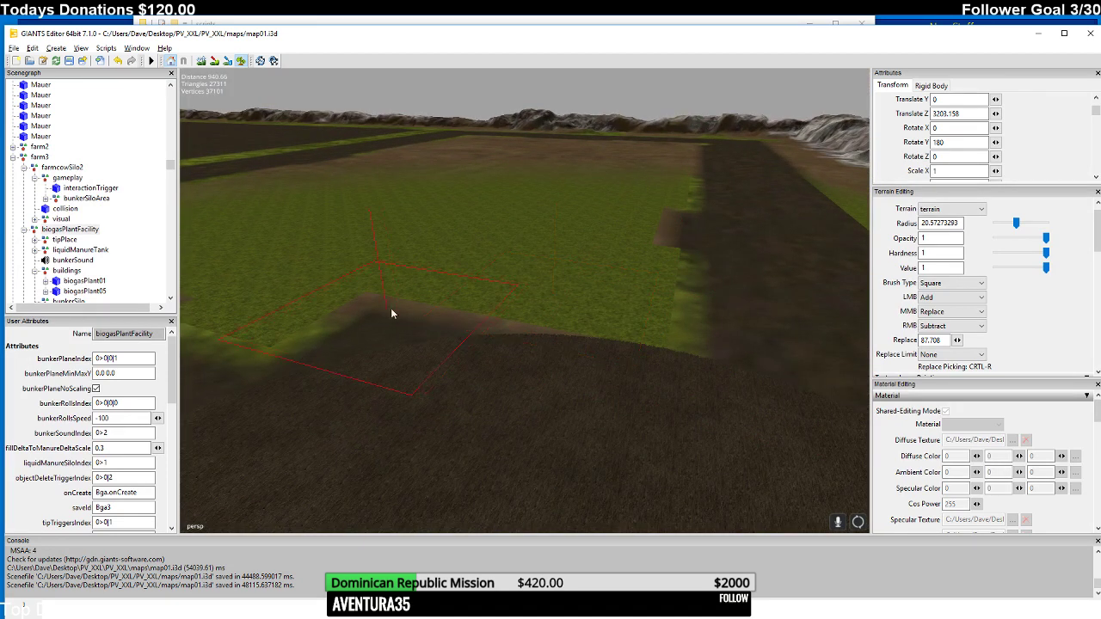
right_drag(391, 313, 628, 326)
mouse_move(629, 327)
mouse_down()
mouse_move(670, 346)
mouse_move(775, 352)
mouse_up()
mouse_move(775, 352)
right_down()
mouse_move(726, 375)
mouse_move(647, 387)
mouse_move(608, 351)
mouse_move(567, 372)
mouse_move(569, 350)
right_up()
drag(569, 350, 520, 255)
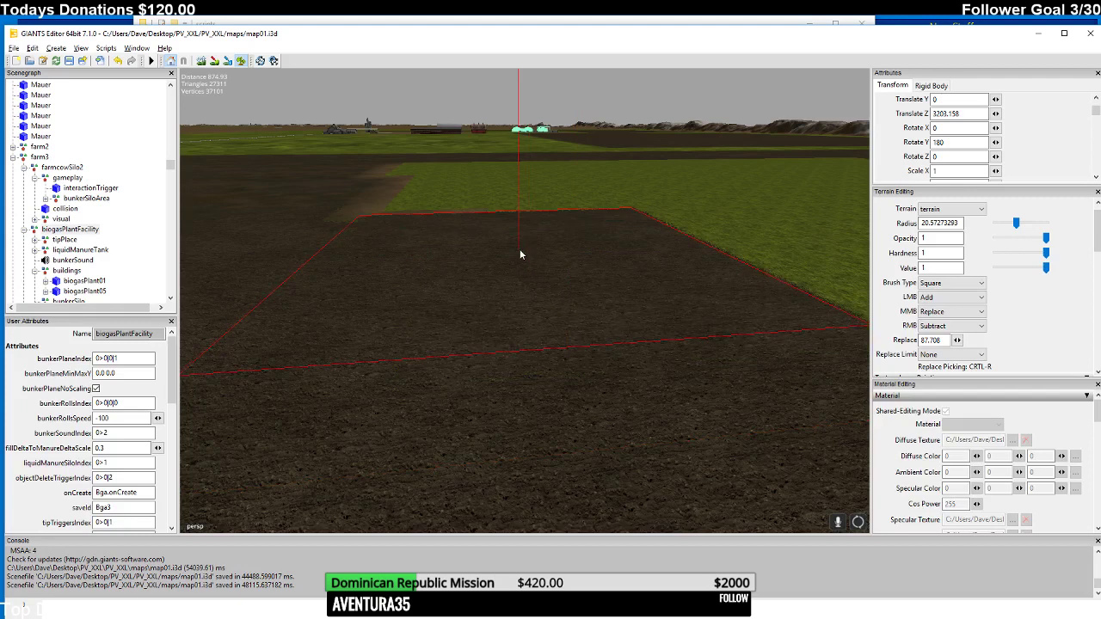
mouse_move(520, 255)
right_down()
mouse_move(561, 304)
mouse_move(548, 264)
right_up()
mouse_move(530, 261)
mouse_down()
mouse_move(610, 428)
mouse_move(602, 405)
mouse_up()
mouse_move(602, 404)
right_down()
mouse_move(580, 313)
mouse_move(641, 309)
right_up()
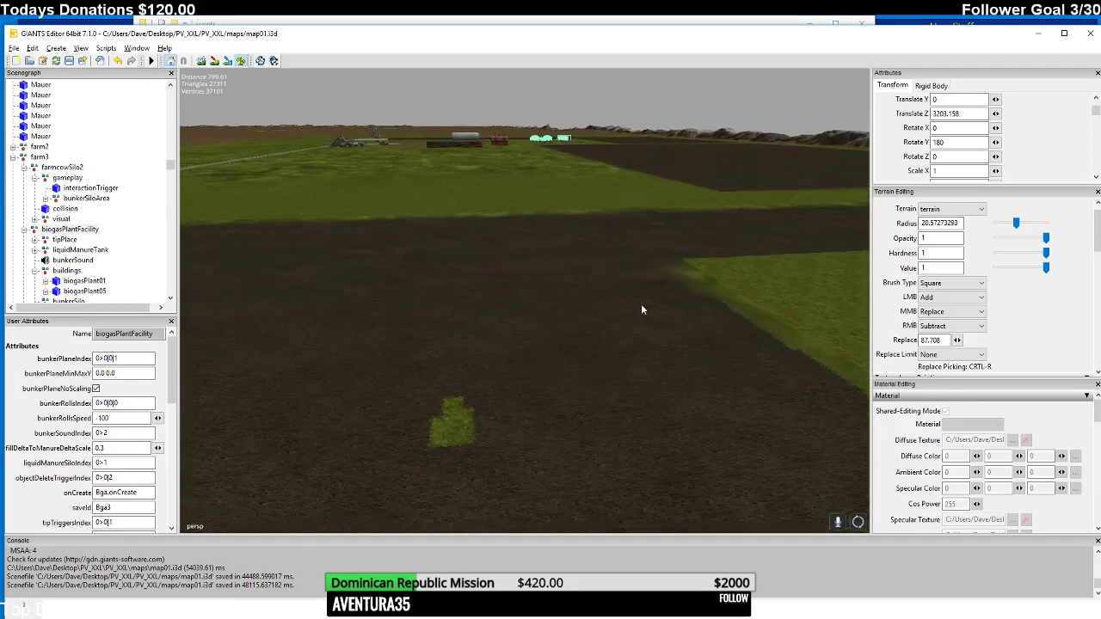
- Rework the soil fill over the grass corner inside the field facing the farm buildings
key(ctrl+z)
mouse_move(561, 353)
right_down()
mouse_move(518, 347)
mouse_move(567, 362)
right_up()
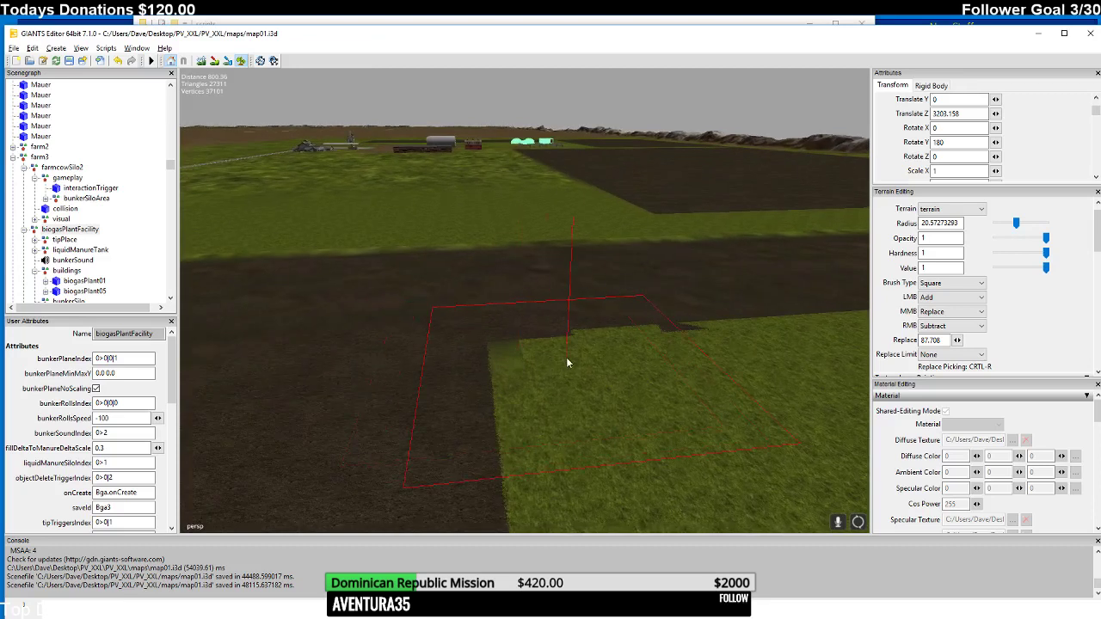
mouse_move(567, 362)
mouse_down()
mouse_move(732, 359)
mouse_move(710, 356)
mouse_up()
key(ctrl+z)
right_drag(709, 356, 680, 369)
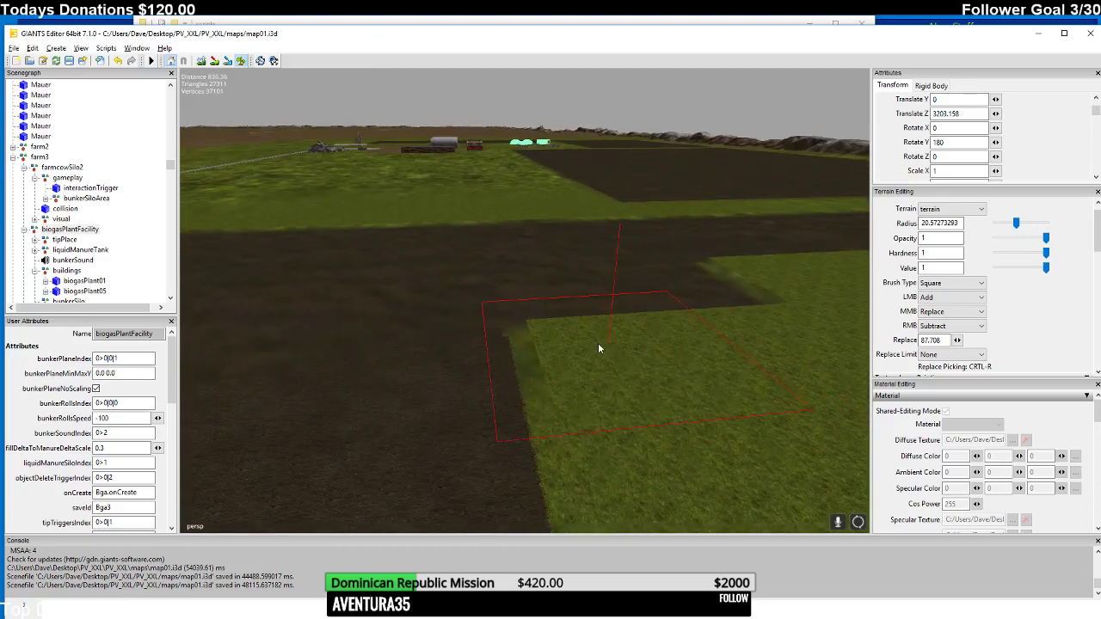
- Set the brush radius to 50 and paint dark soil over large parts of the grass inside the field
mouse_move(598, 349)
mouse_down()
mouse_move(628, 333)
mouse_move(712, 341)
mouse_up()
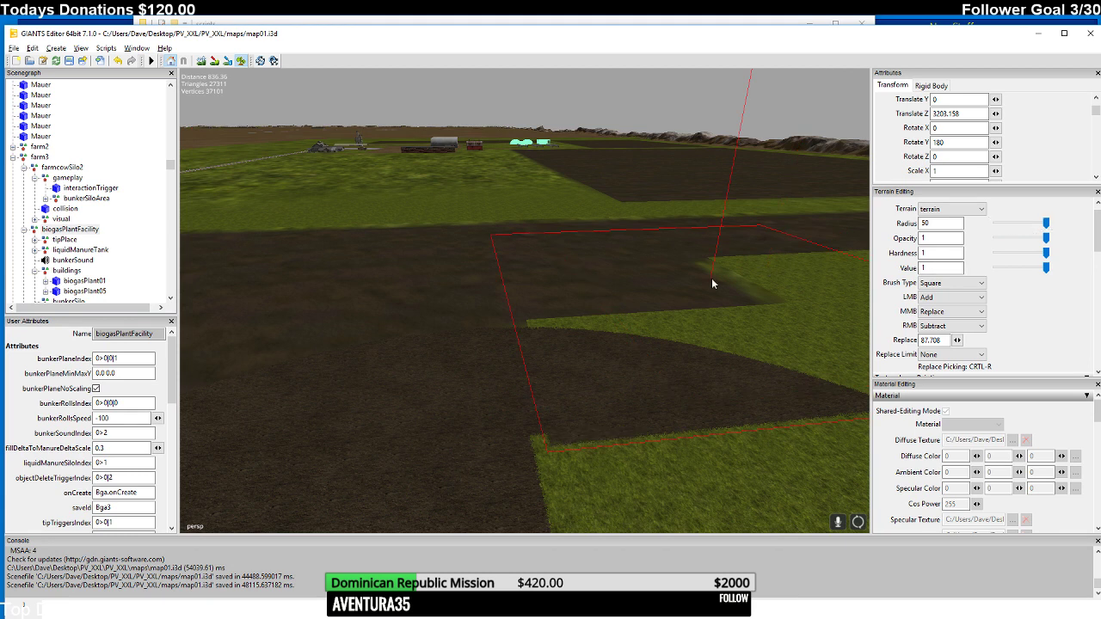
right_drag(711, 283, 705, 351)
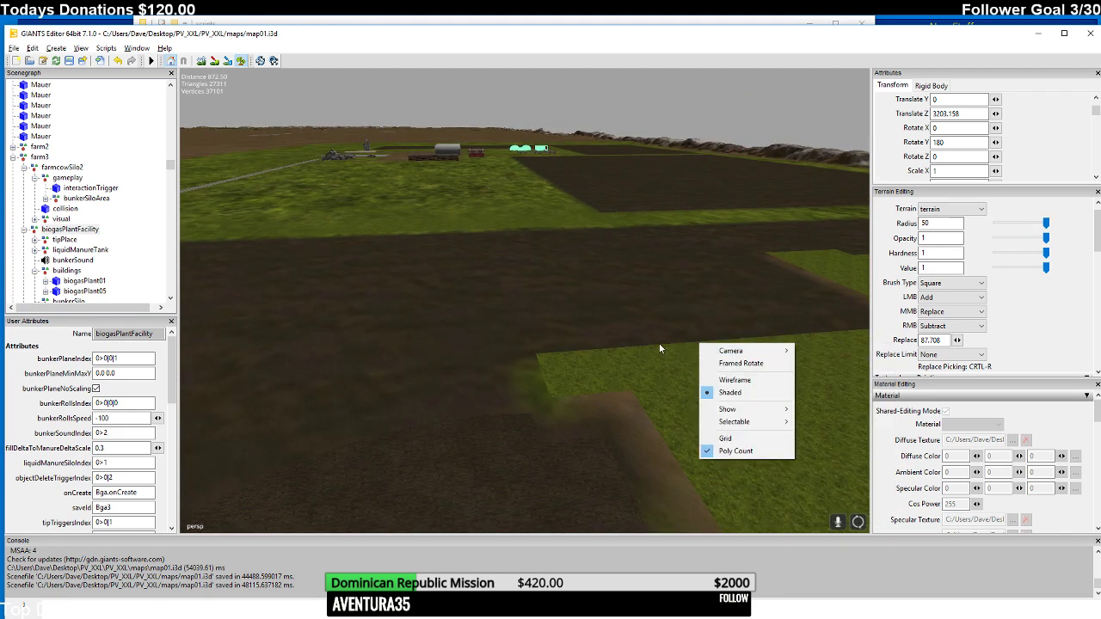
click(659, 344)
mouse_move(641, 337)
right_down()
mouse_move(712, 354)
mouse_move(677, 339)
mouse_move(673, 380)
mouse_move(640, 332)
mouse_move(612, 249)
mouse_move(529, 270)
mouse_move(541, 240)
mouse_move(505, 248)
mouse_move(539, 254)
right_up()
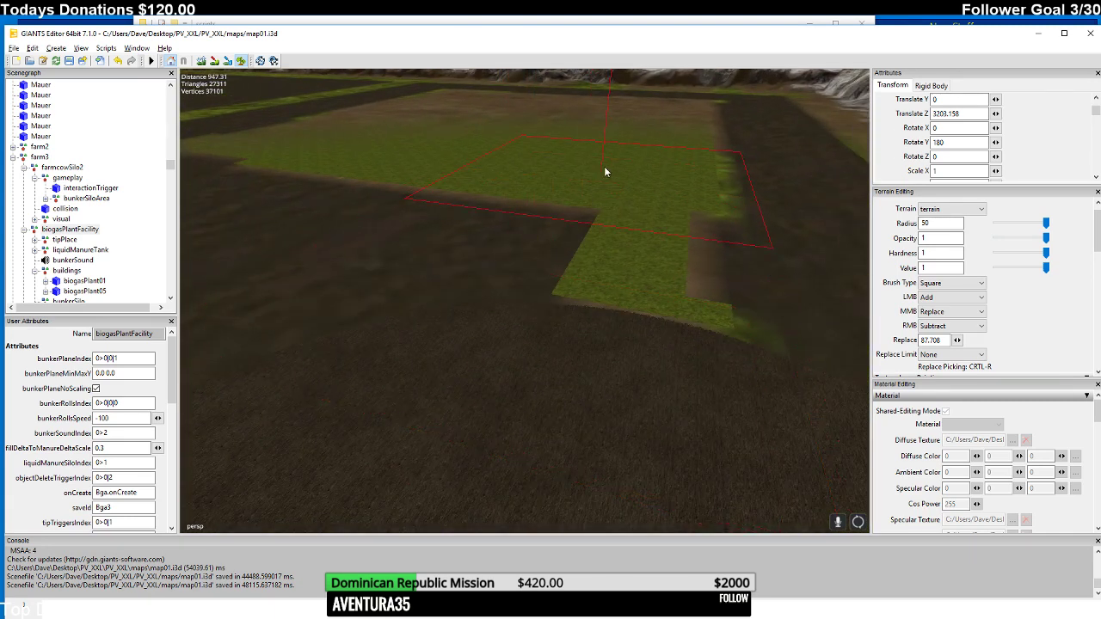
click(605, 245)
mouse_move(605, 245)
right_down()
mouse_move(578, 302)
mouse_move(626, 252)
mouse_move(561, 331)
mouse_move(604, 297)
mouse_move(561, 290)
mouse_move(572, 261)
right_up()
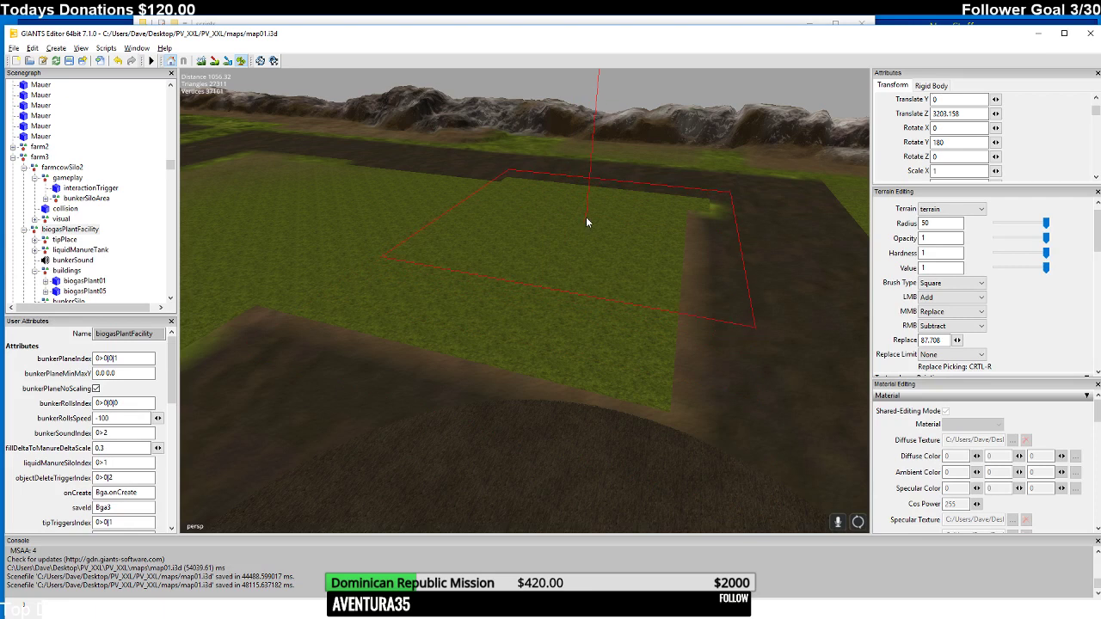
- Cover the remaining enclosed grass with dark soil until the whole field interior is filled
mouse_move(550, 280)
right_down()
mouse_move(444, 272)
mouse_move(584, 233)
mouse_move(455, 349)
mouse_move(448, 284)
mouse_move(459, 267)
right_up()
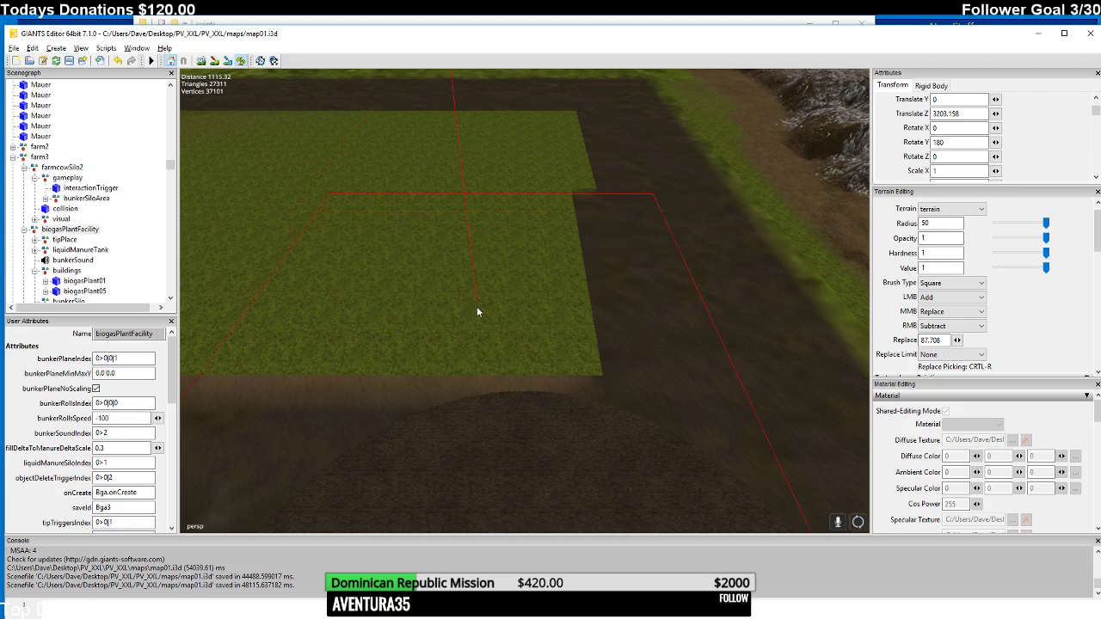
mouse_move(422, 214)
right_down()
mouse_move(483, 222)
mouse_move(383, 255)
mouse_move(530, 209)
mouse_move(456, 262)
right_up()
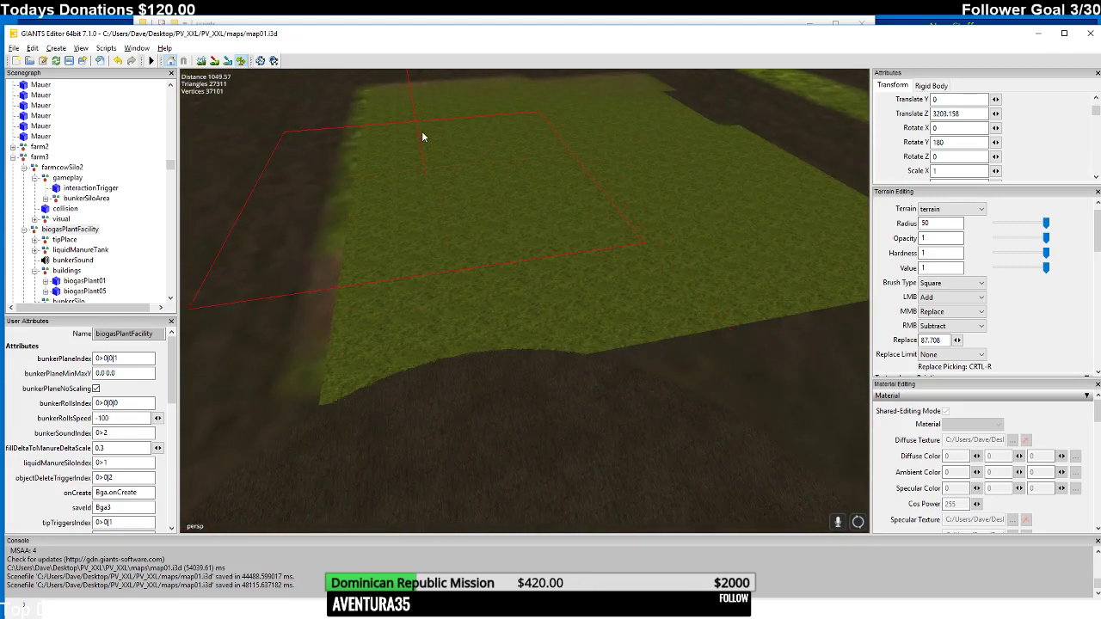
mouse_move(420, 104)
right_down()
mouse_move(428, 134)
mouse_move(356, 176)
mouse_move(342, 169)
right_up()
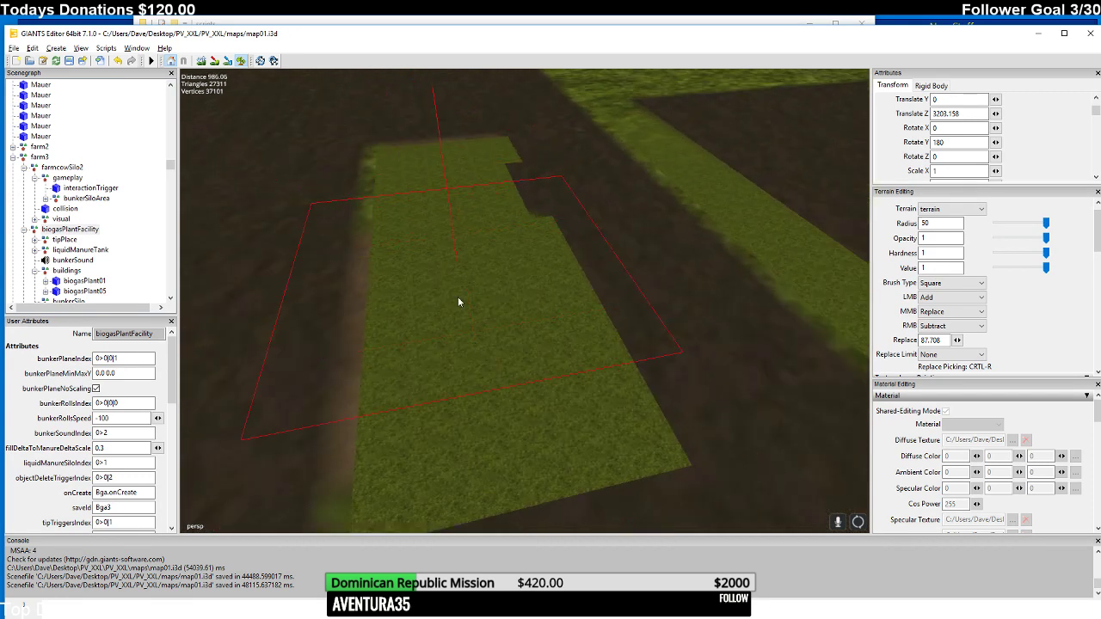
scroll(437, 200, up, 3)
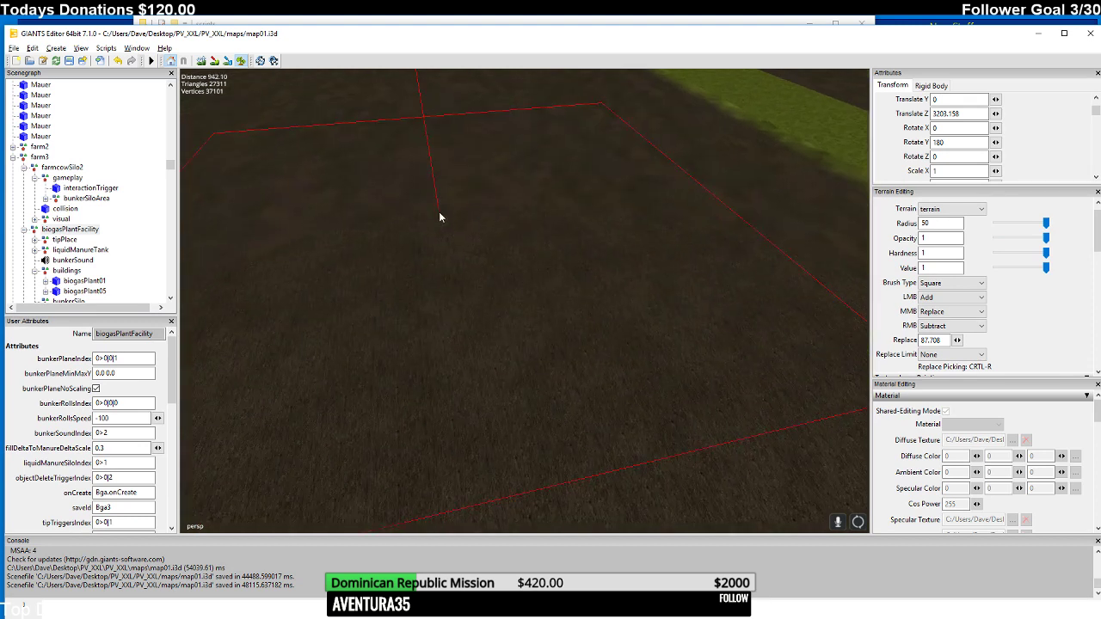
mouse_move(439, 212)
right_down()
mouse_move(467, 257)
mouse_move(426, 251)
mouse_move(492, 237)
mouse_move(598, 355)
mouse_move(514, 369)
mouse_move(480, 397)
mouse_move(421, 377)
mouse_move(474, 383)
mouse_move(617, 284)
mouse_move(685, 257)
mouse_move(738, 270)
mouse_move(676, 218)
mouse_move(706, 249)
mouse_move(543, 257)
mouse_move(528, 332)
mouse_move(532, 423)
mouse_move(560, 367)
mouse_move(619, 405)
mouse_move(774, 306)
mouse_move(608, 323)
mouse_move(572, 352)
mouse_move(657, 331)
mouse_move(552, 324)
mouse_move(540, 420)
mouse_move(534, 377)
mouse_move(547, 359)
mouse_move(458, 383)
mouse_move(559, 371)
mouse_move(535, 375)
mouse_move(642, 341)
mouse_move(584, 371)
mouse_move(658, 272)
mouse_move(475, 314)
mouse_move(576, 312)
mouse_move(429, 335)
mouse_move(523, 268)
mouse_move(510, 321)
mouse_move(560, 261)
mouse_move(566, 269)
mouse_move(566, 255)
mouse_move(387, 241)
mouse_move(553, 377)
mouse_move(444, 303)
mouse_move(497, 299)
mouse_move(555, 273)
mouse_move(442, 293)
mouse_move(302, 282)
mouse_move(464, 353)
mouse_move(498, 335)
mouse_move(487, 352)
mouse_move(563, 368)
mouse_move(591, 244)
mouse_move(526, 375)
mouse_move(460, 301)
right_up()
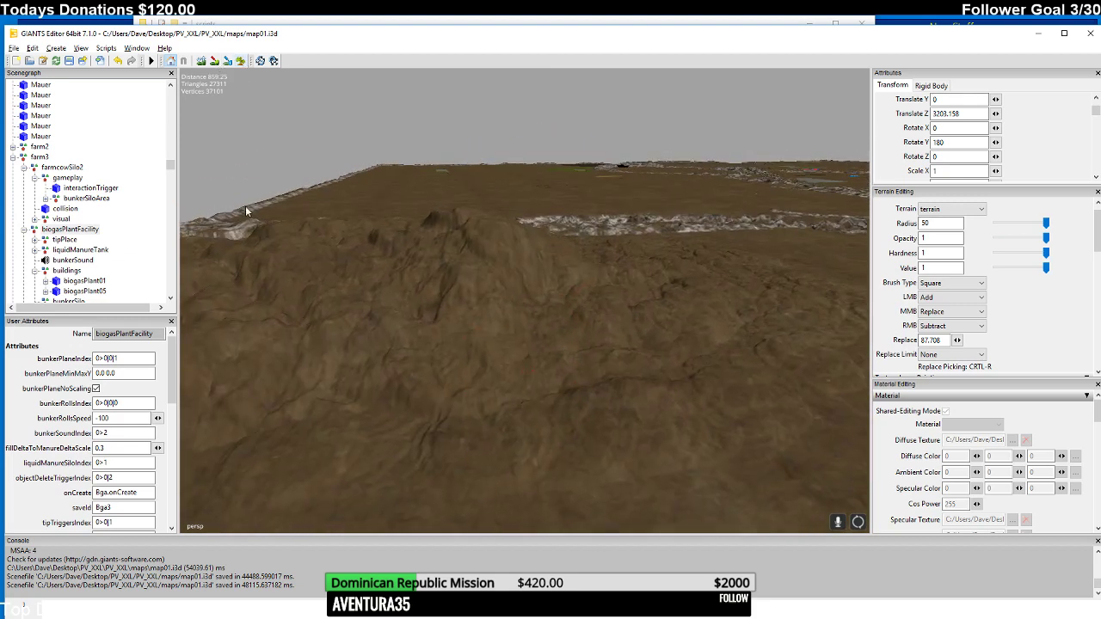
- Set the foliage layer for terrain painting to dirty
right_drag(245, 205, 622, 442)
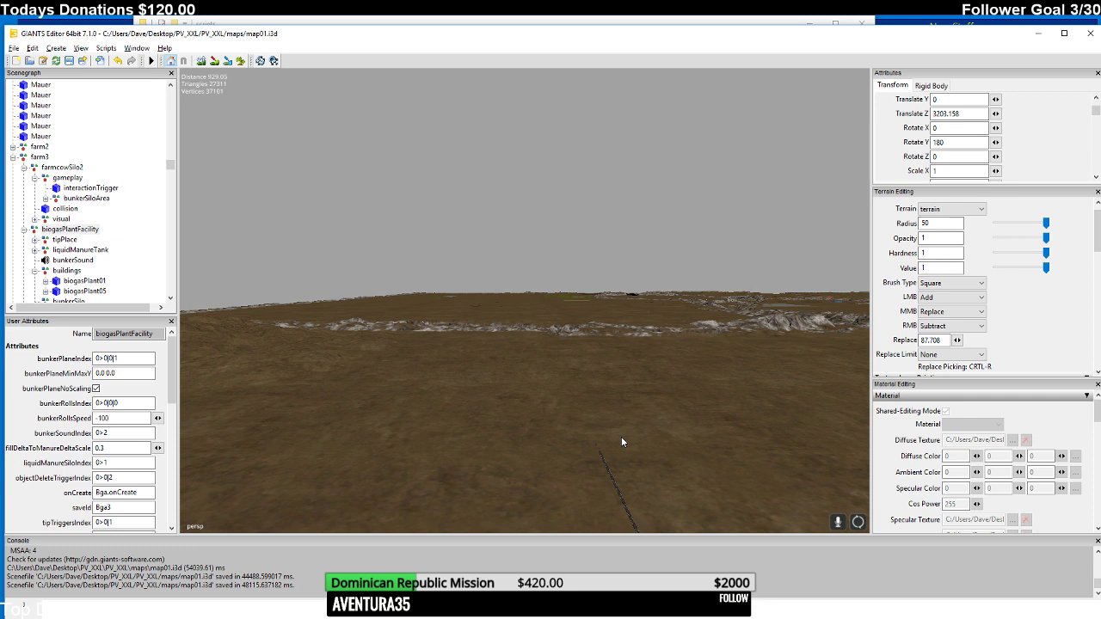
right_drag(615, 421, 579, 182)
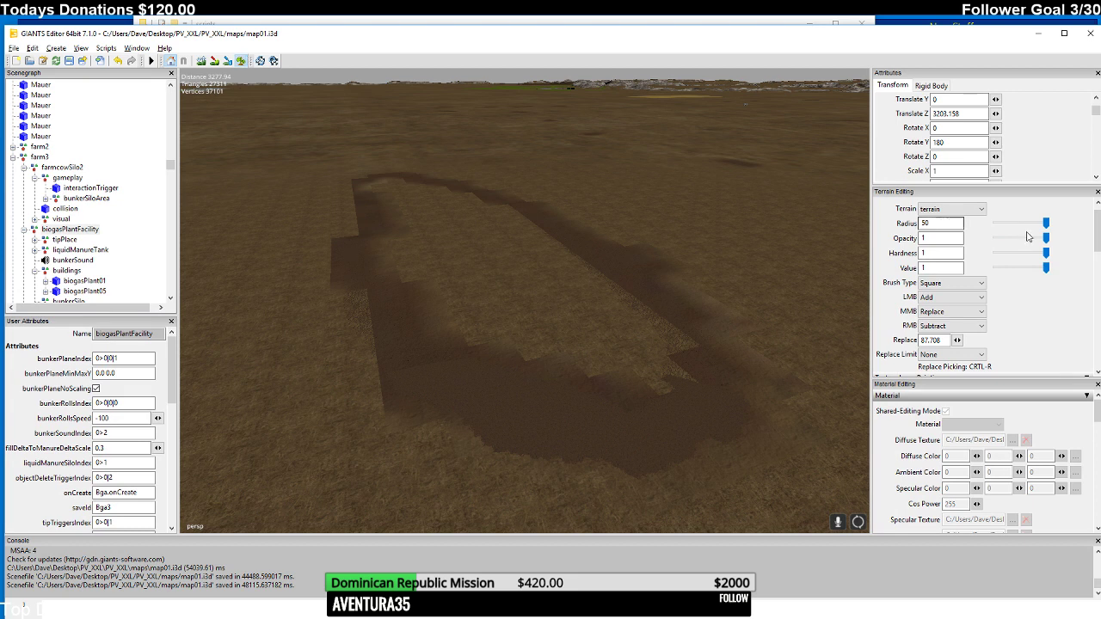
drag(1095, 239, 1097, 281)
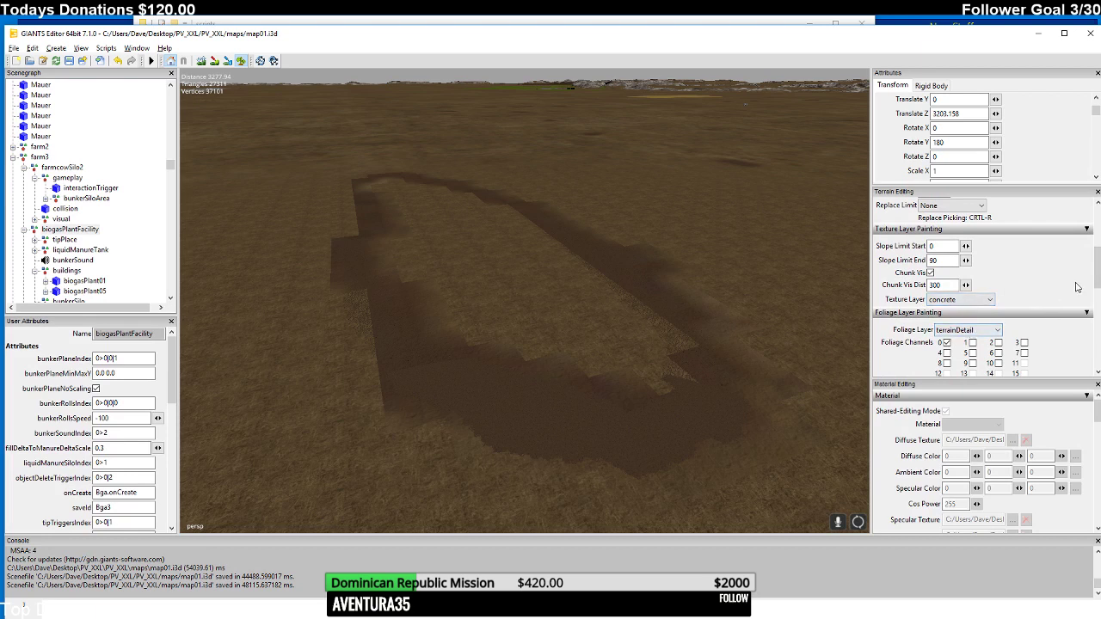
scroll(1096, 282, down, 2)
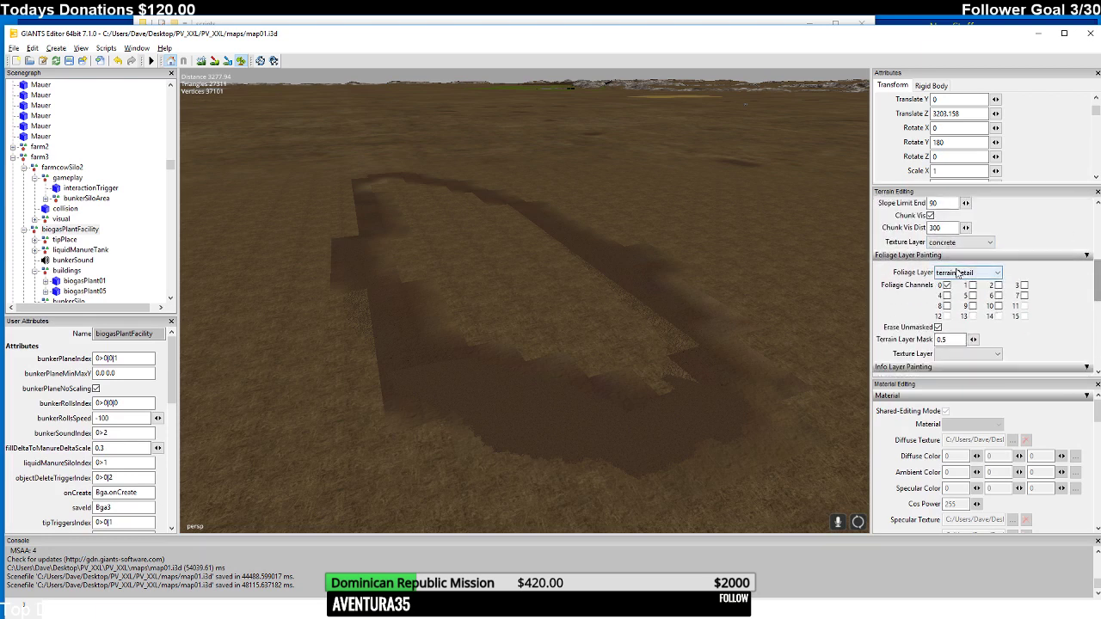
click(963, 272)
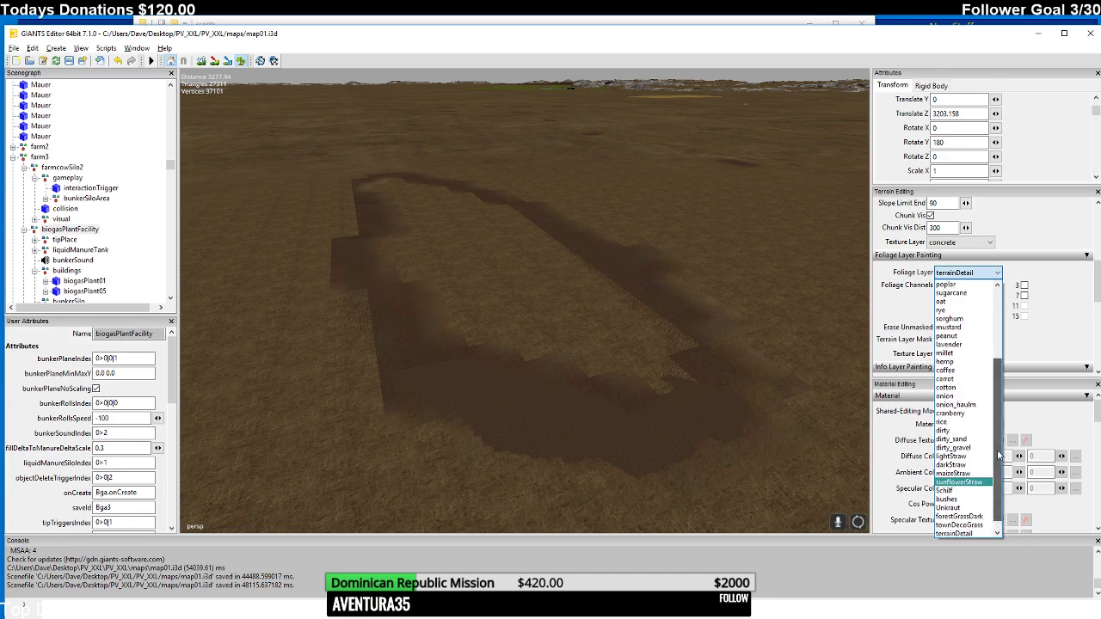
click(943, 422)
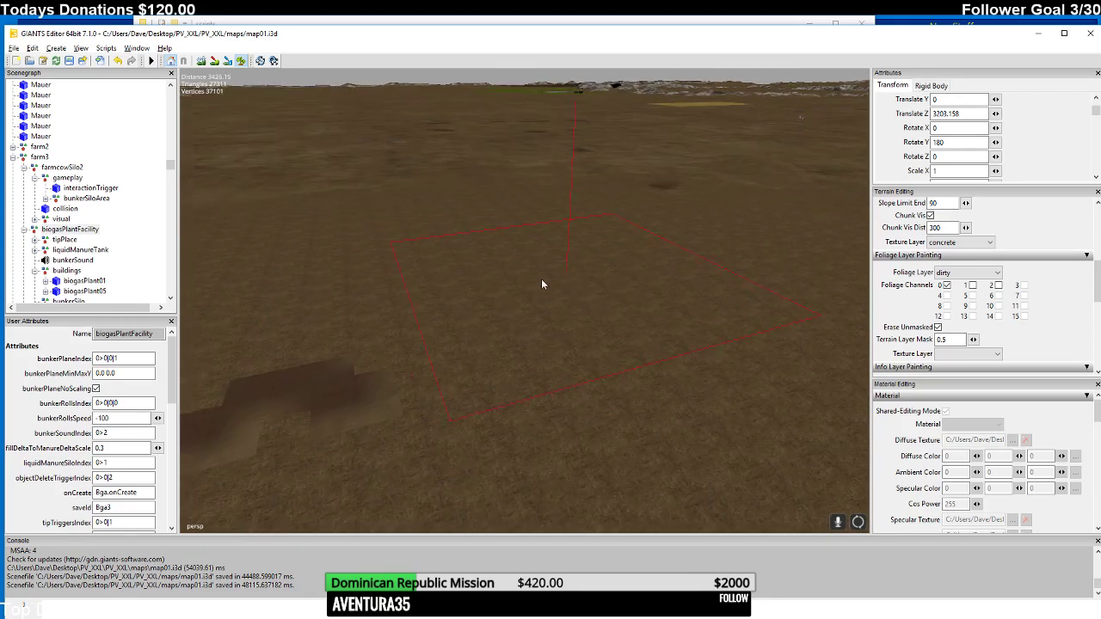
- Examine the dark patches across the brown terrain, the roads around the bridge and the fenced pig farm
mouse_move(330, 343)
right_down()
mouse_move(448, 317)
mouse_move(395, 351)
mouse_move(454, 333)
mouse_move(445, 221)
mouse_move(455, 250)
mouse_move(442, 350)
right_up()
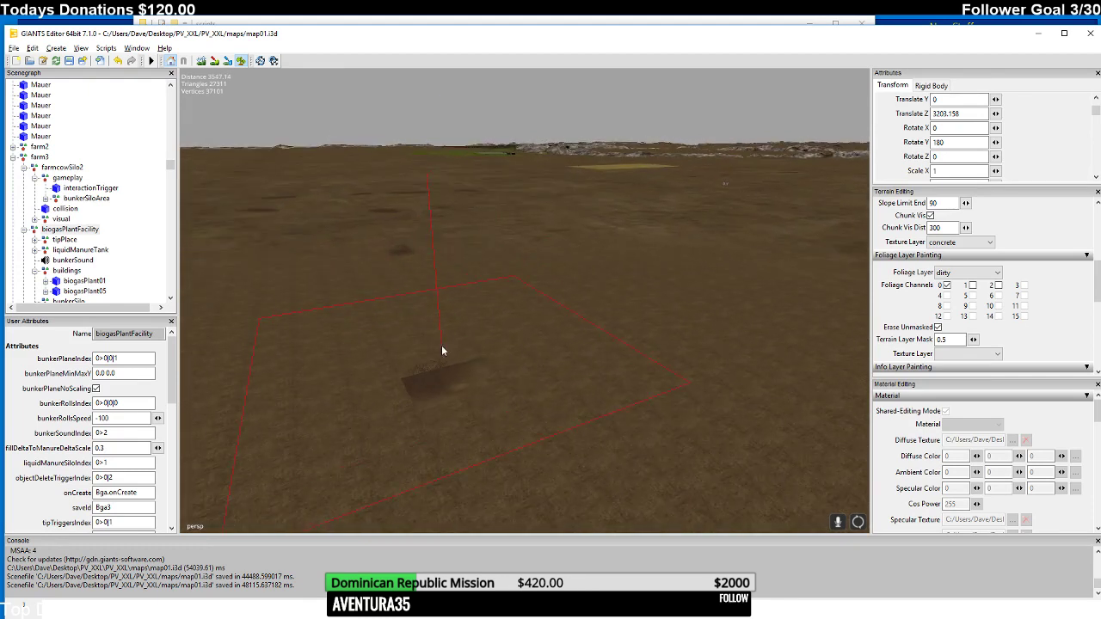
mouse_move(452, 259)
right_down()
mouse_move(492, 241)
mouse_move(455, 319)
mouse_move(381, 327)
mouse_move(556, 205)
mouse_move(525, 309)
mouse_move(561, 298)
mouse_move(571, 270)
mouse_move(642, 317)
mouse_move(617, 257)
right_up()
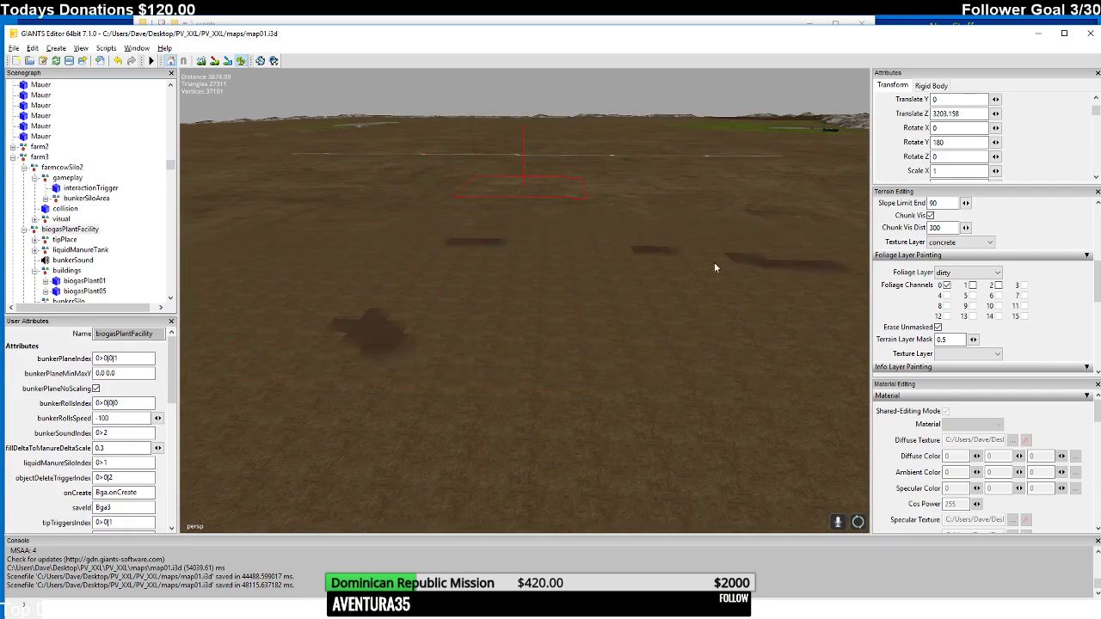
mouse_move(714, 267)
right_down()
mouse_move(699, 288)
mouse_move(582, 246)
mouse_move(528, 256)
right_up()
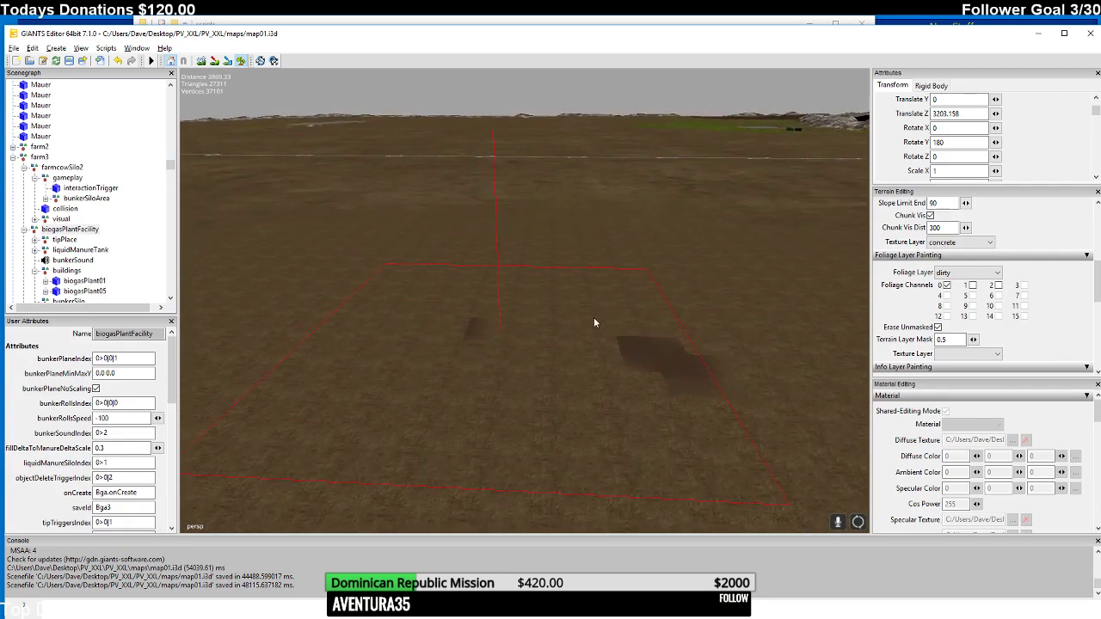
mouse_move(637, 323)
right_down()
mouse_move(479, 429)
mouse_move(565, 257)
mouse_move(504, 381)
mouse_move(491, 381)
mouse_move(614, 181)
mouse_move(573, 349)
mouse_move(560, 225)
mouse_move(520, 327)
mouse_move(605, 244)
mouse_move(535, 381)
mouse_move(713, 252)
right_up()
right_drag(533, 311, 558, 309)
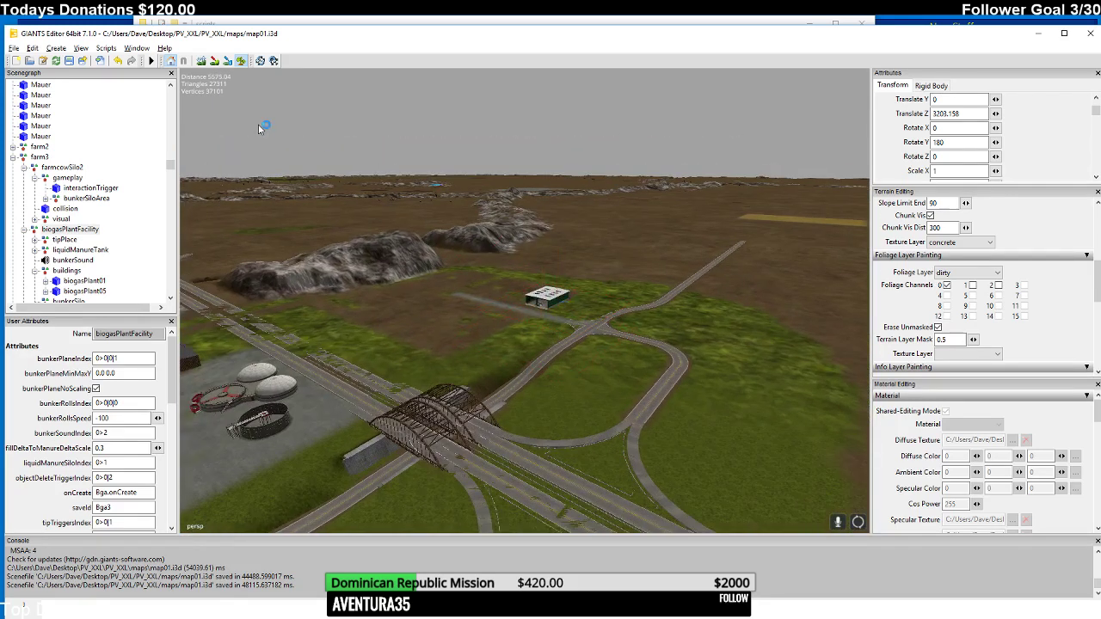
right_drag(344, 245, 656, 295)
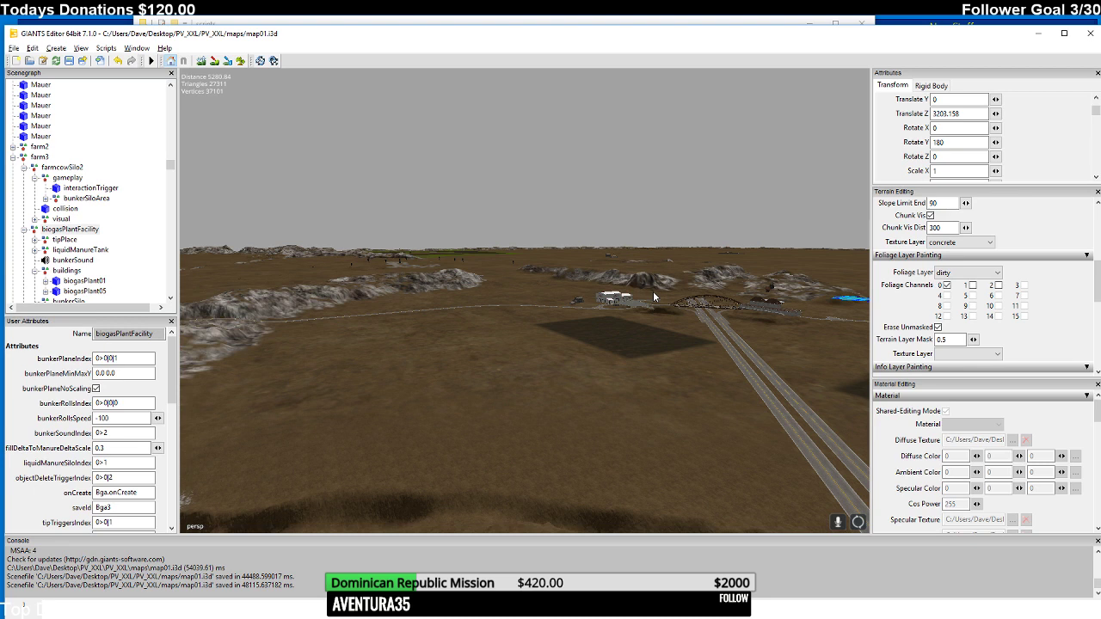
right_drag(653, 291, 496, 240)
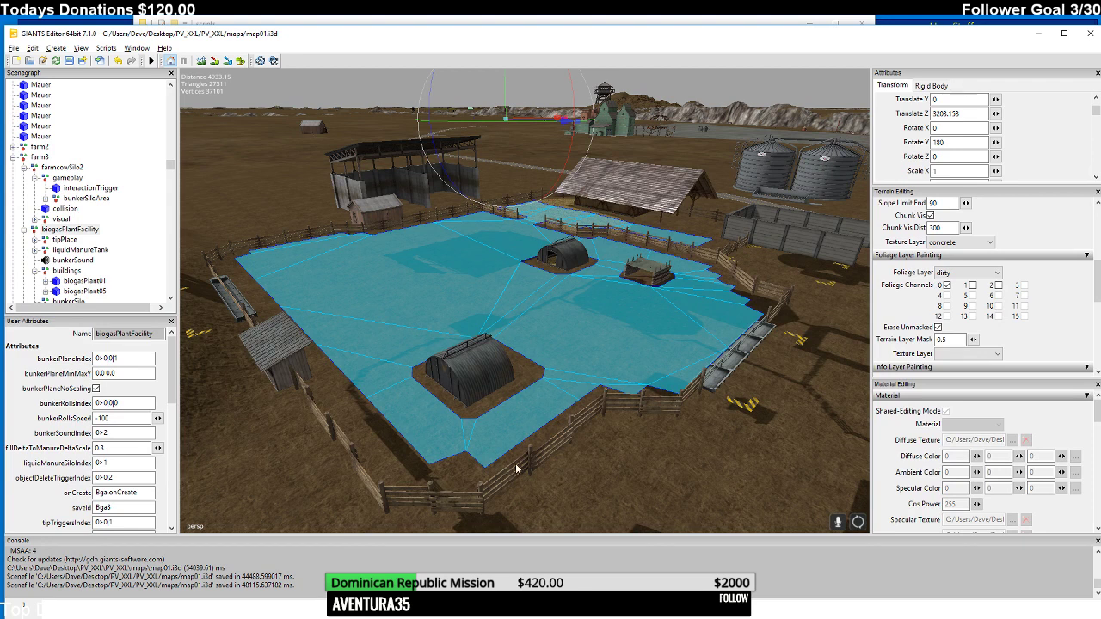
- Locate the pig stable beside the fenced yard and select its whole pigEnclosure group
middle_drag(500, 424, 569, 329)
scroll(501, 348, up, 3)
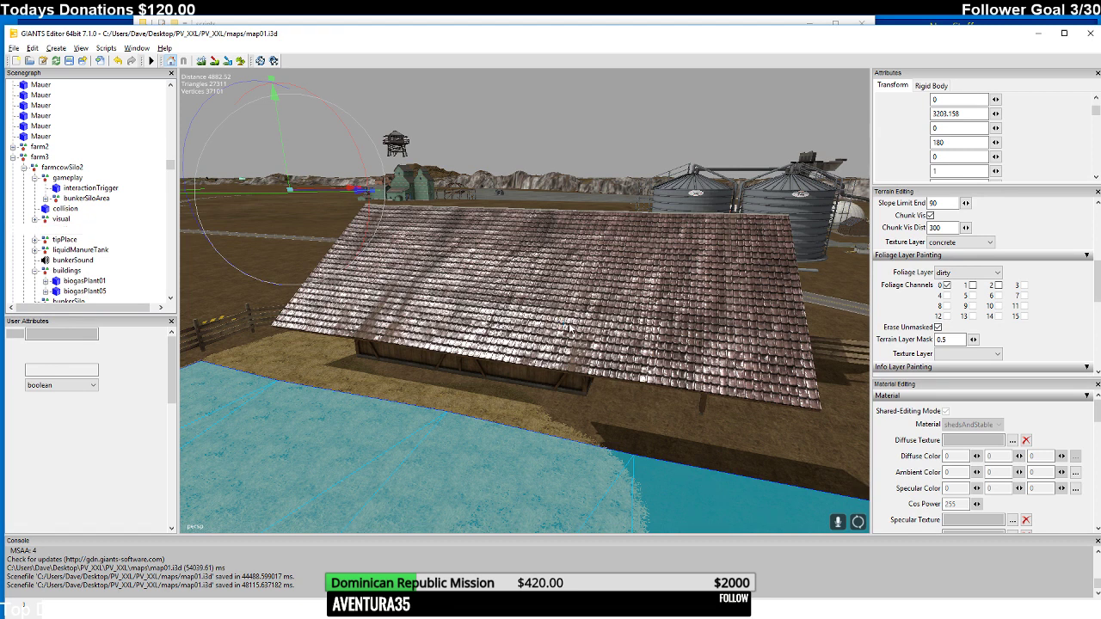
click(570, 327)
scroll(568, 292, down, 6)
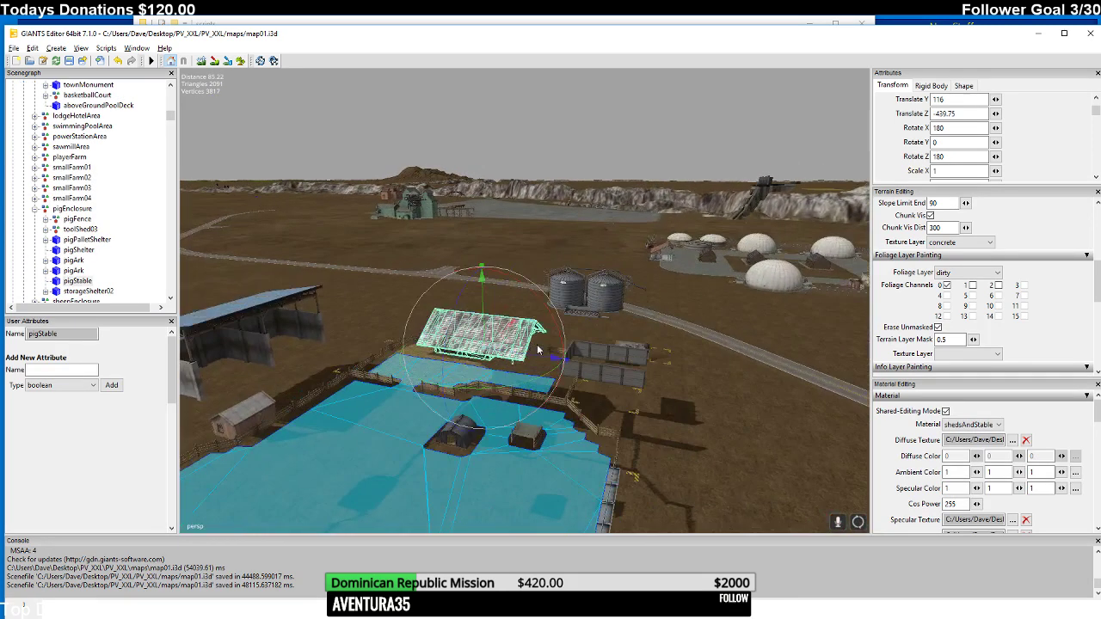
right_drag(516, 327, 417, 342)
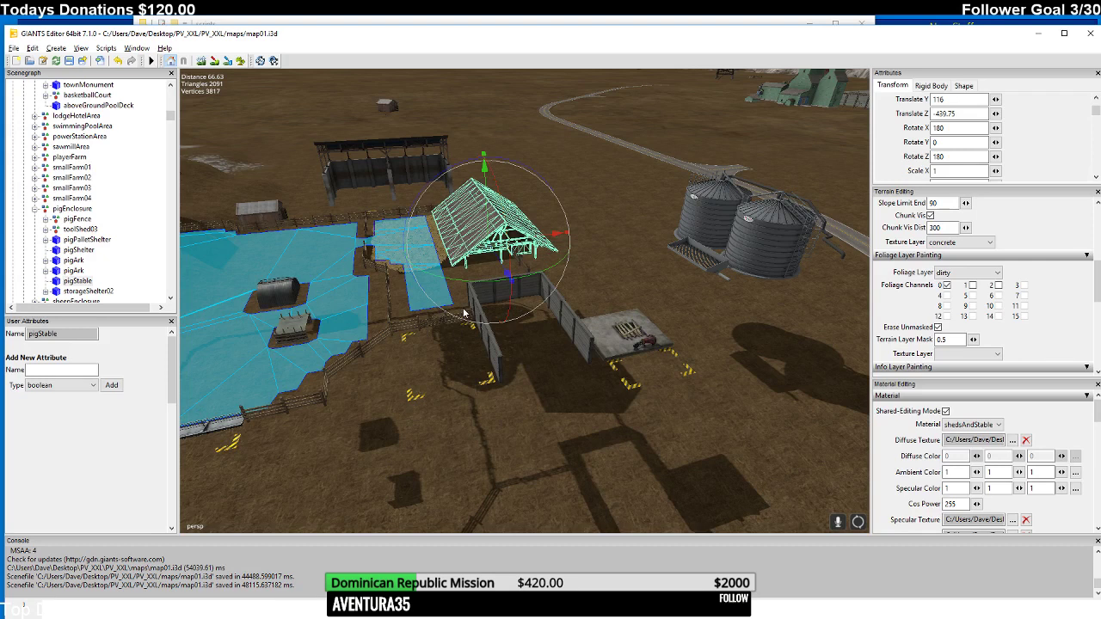
right_drag(463, 314, 103, 226)
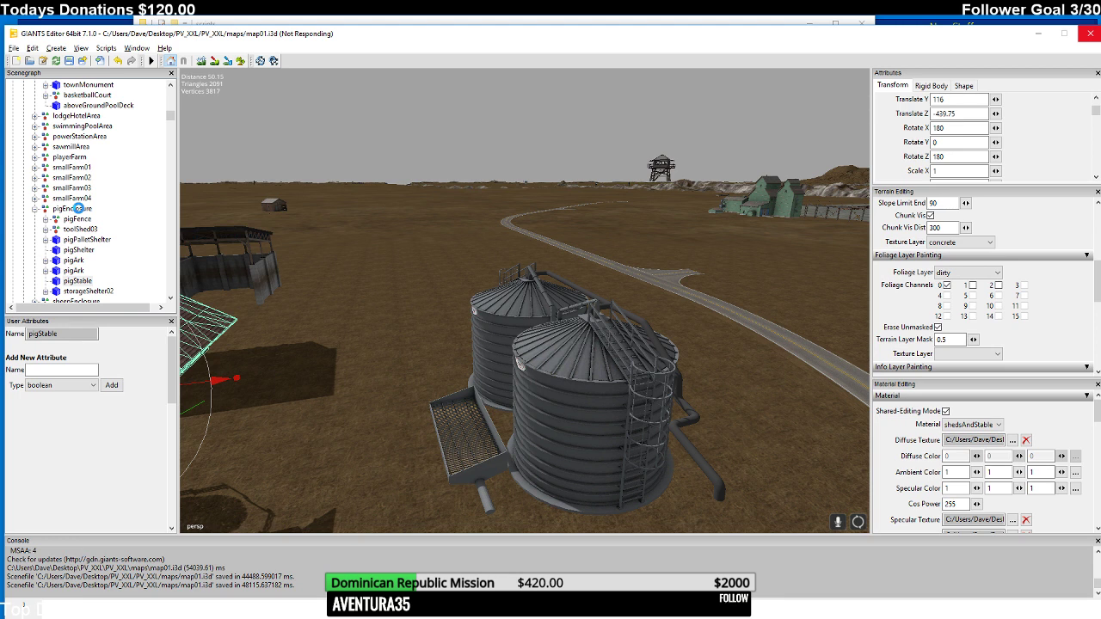
click(78, 208)
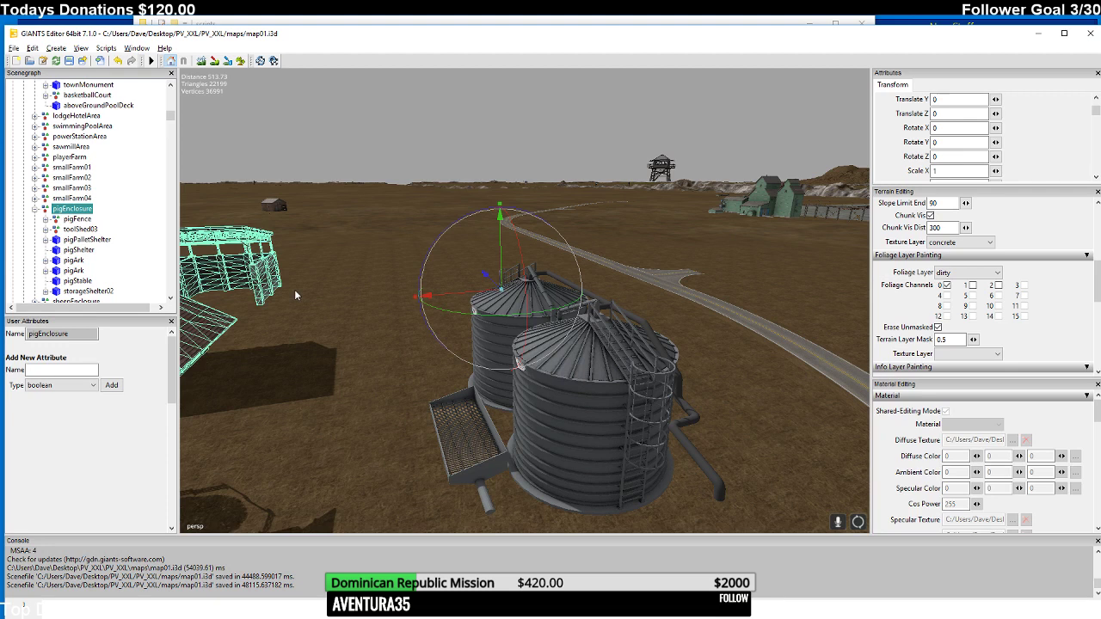
- Move the pigEnclosure group onto the open ground between the cliffs and the green building, at about Translate Z -1552.5
right_drag(294, 289, 275, 273)
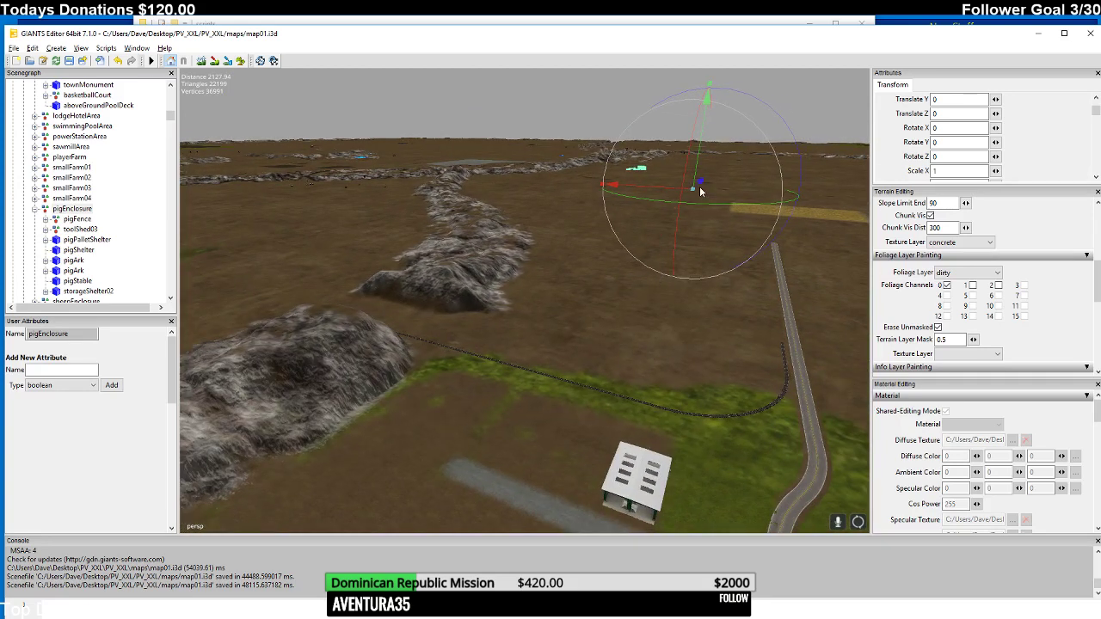
drag(700, 186, 330, 539)
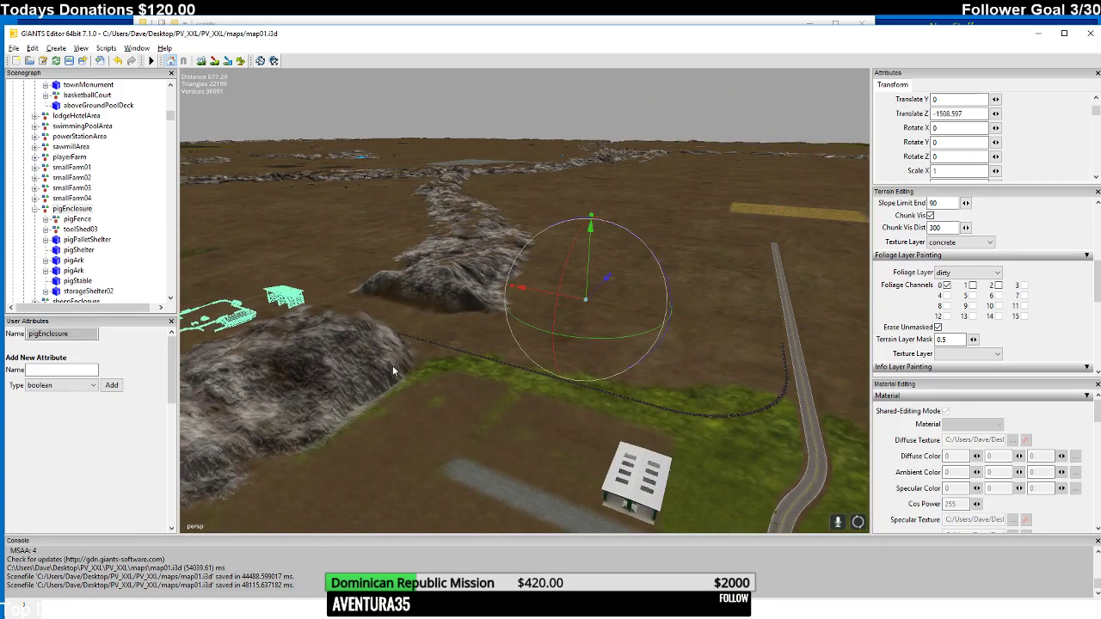
right_drag(393, 366, 486, 381)
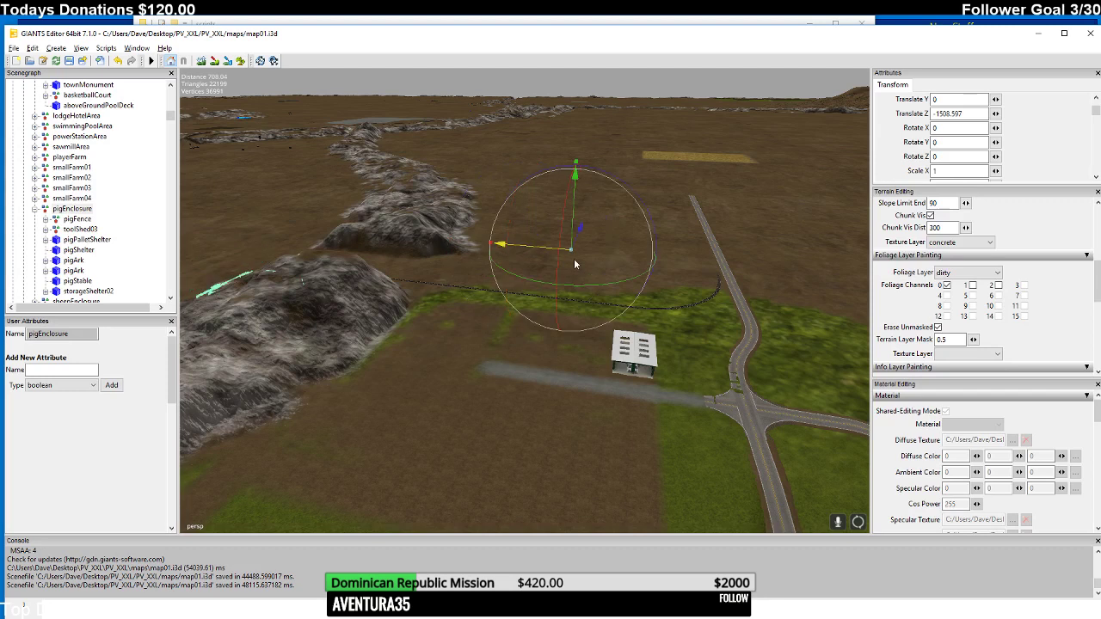
drag(575, 264, 645, 276)
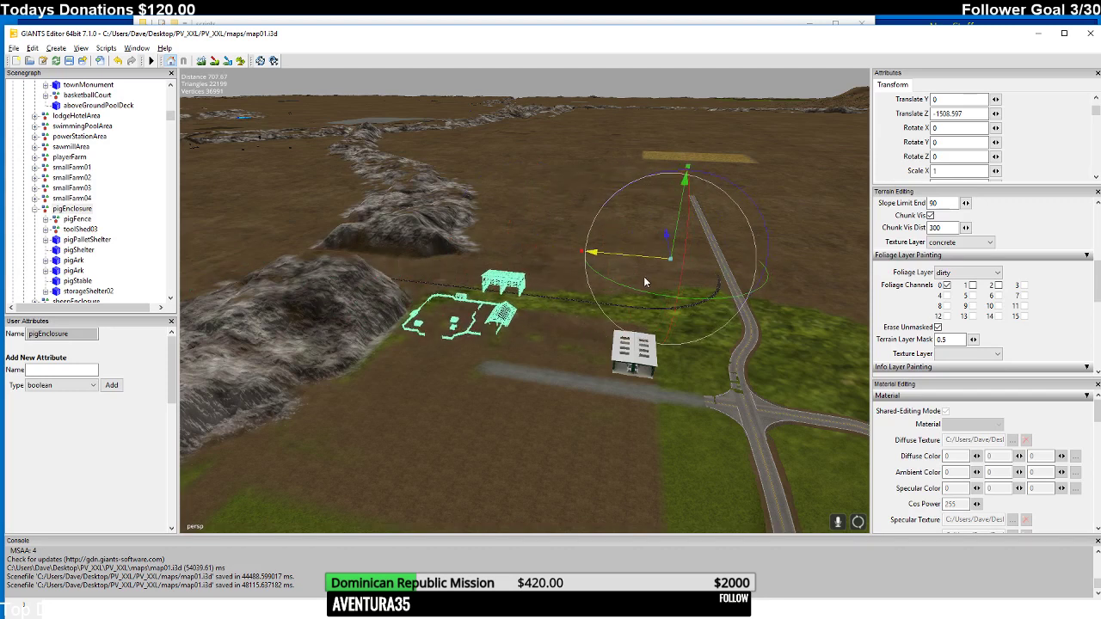
right_drag(643, 276, 608, 225)
drag(661, 247, 647, 276)
- Lower the pigEnclosure group to about Translate Y -11.56 and shift it to about Translate Z -1570.98
right_drag(444, 279, 602, 245)
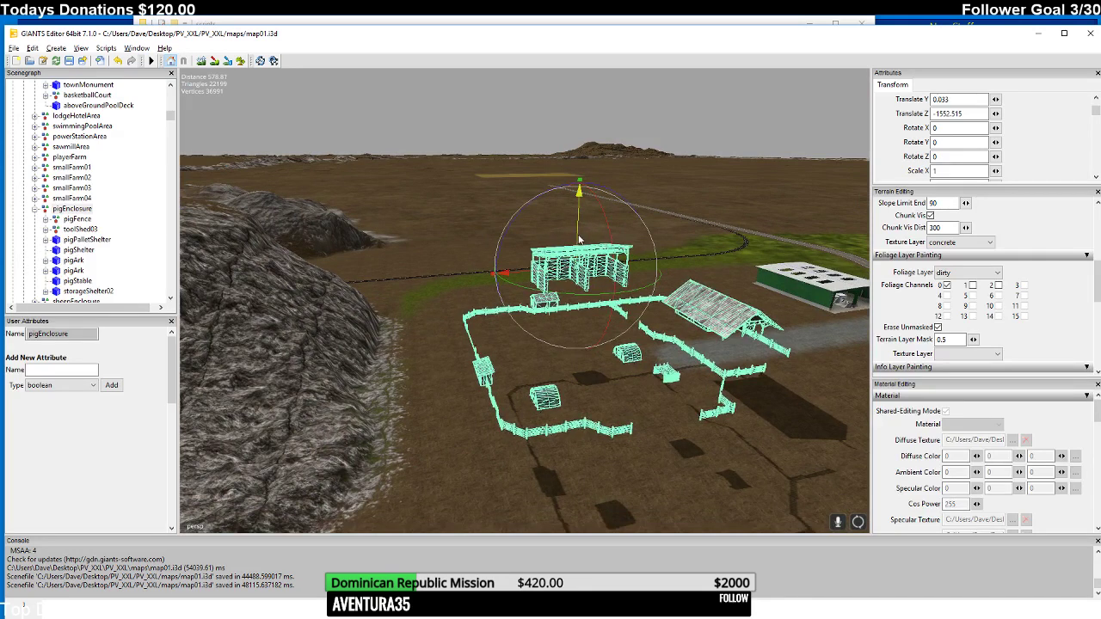
drag(579, 239, 579, 249)
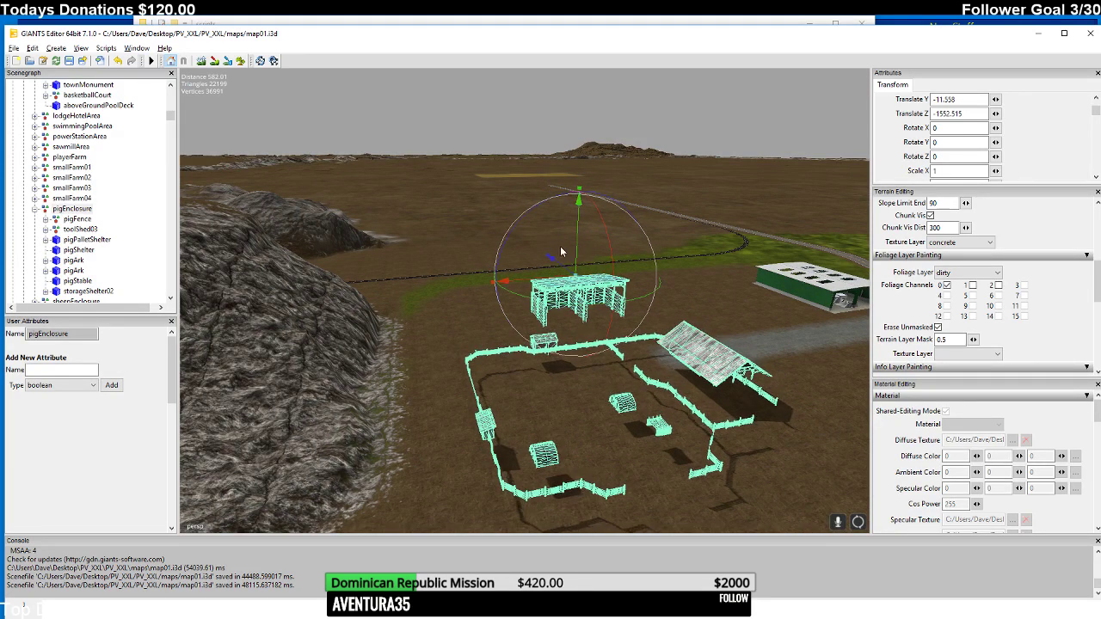
right_drag(561, 251, 341, 275)
drag(231, 239, 241, 247)
right_drag(242, 247, 297, 248)
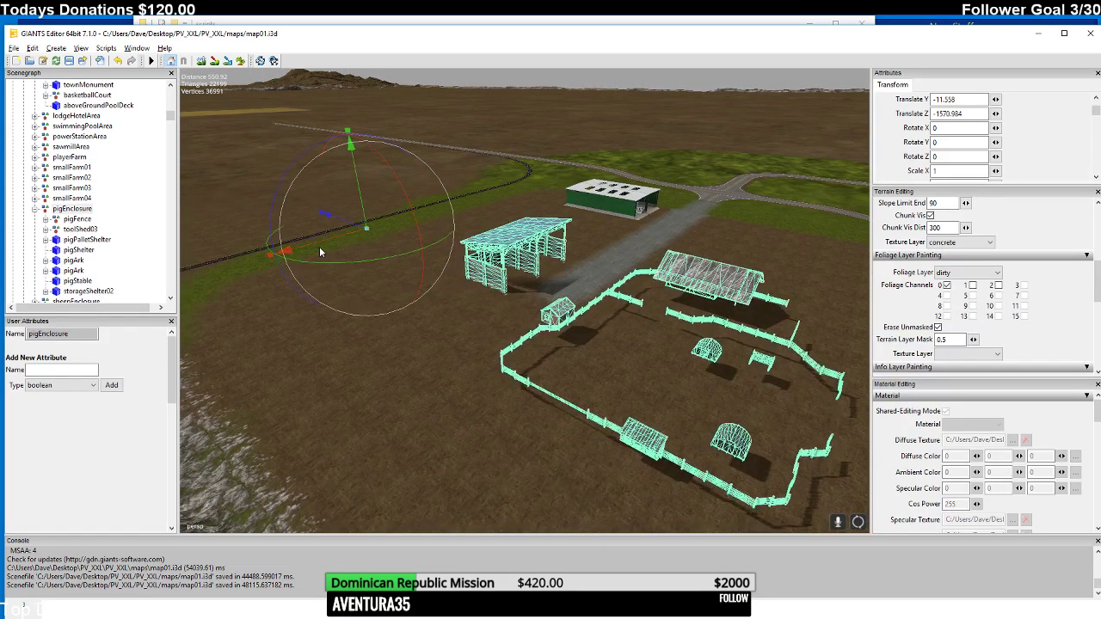
- Lower the pig enclosure further towards the ground, to about Translate Y -16.23
middle_drag(319, 246, 335, 195)
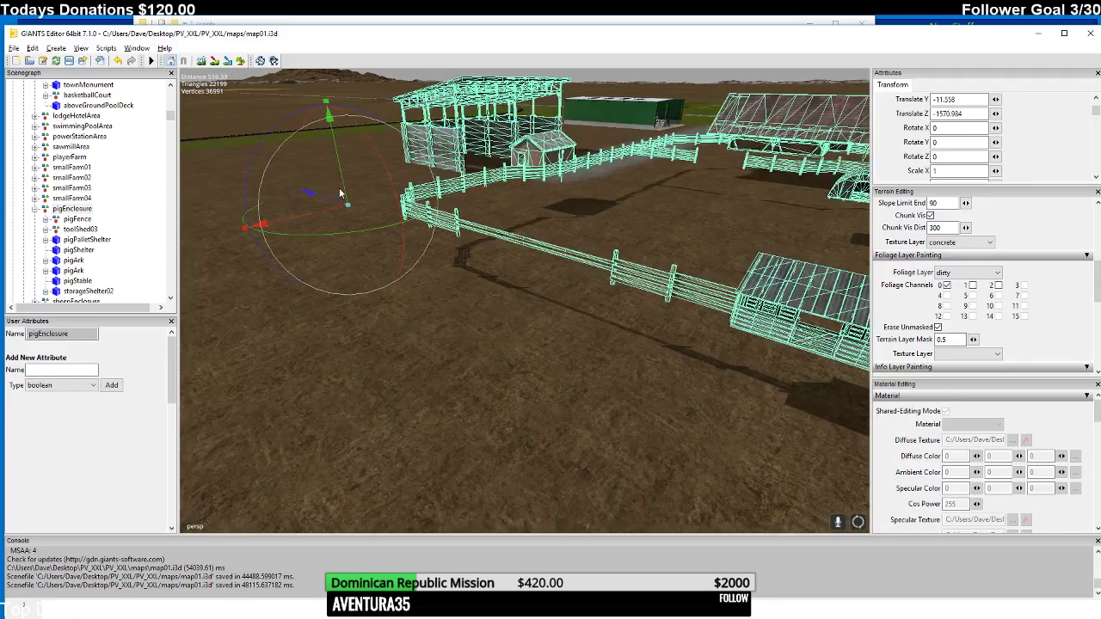
right_drag(340, 194, 383, 191)
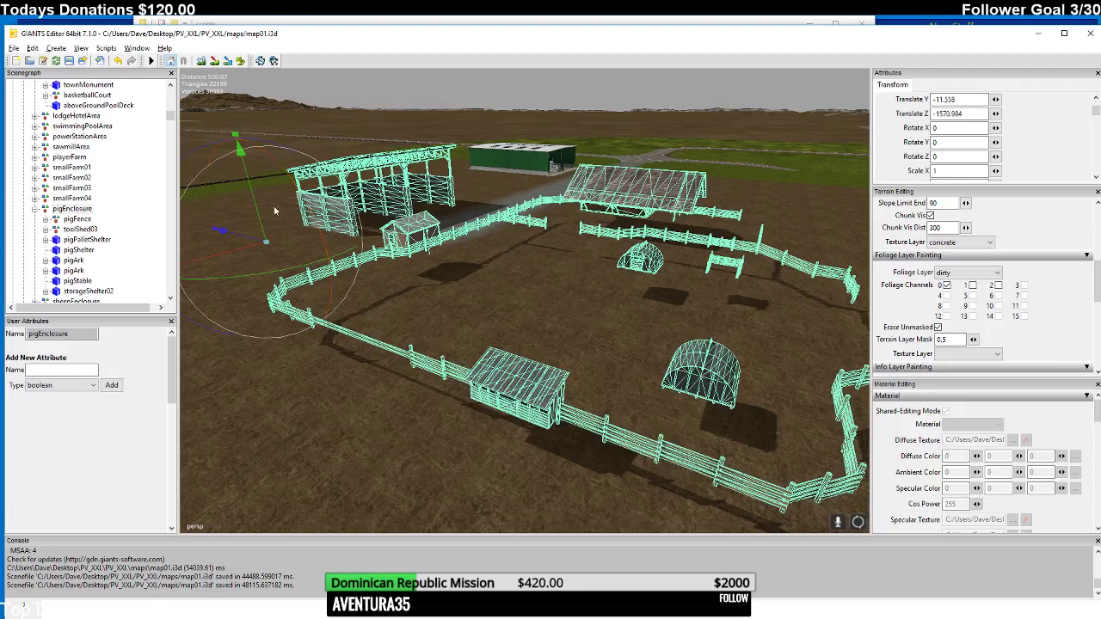
drag(263, 218, 264, 222)
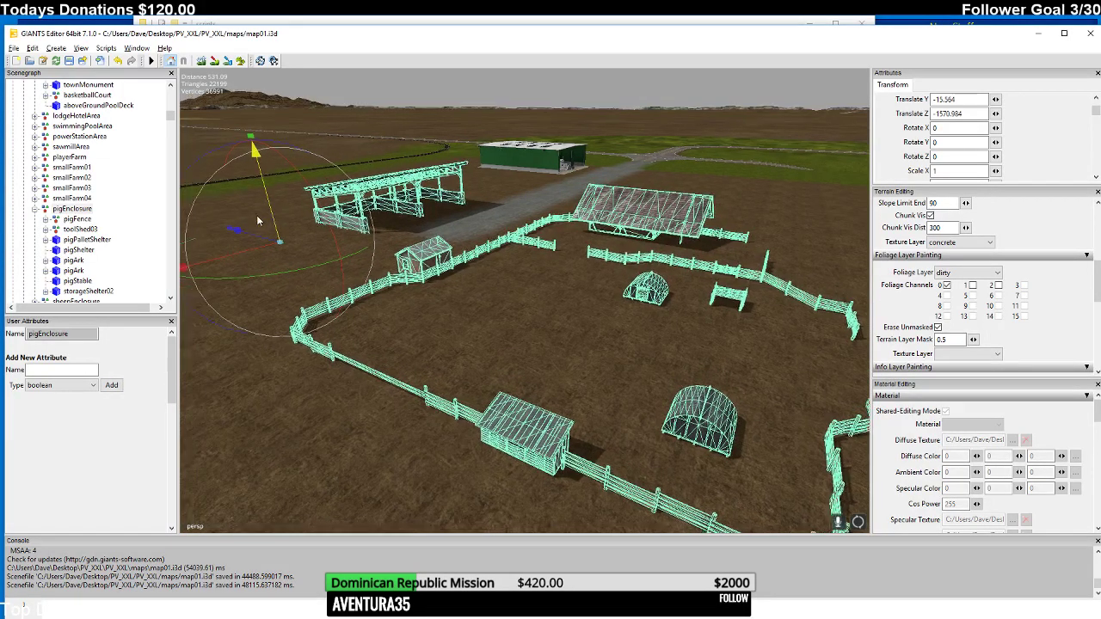
scroll(262, 221, up, 5)
scroll(263, 221, down, 5)
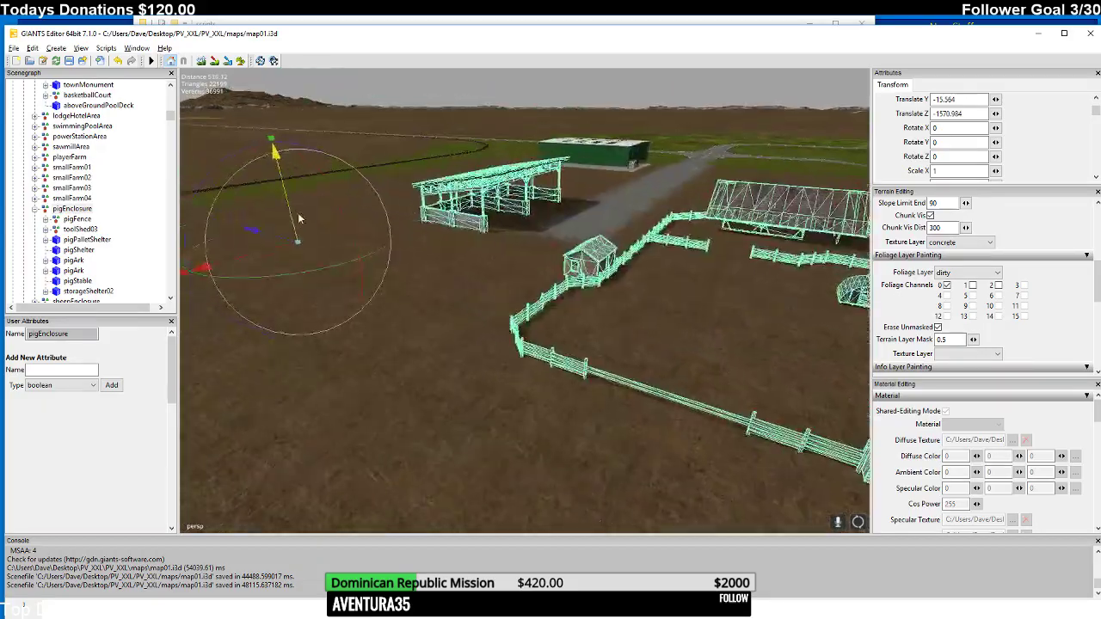
right_drag(304, 201, 416, 196)
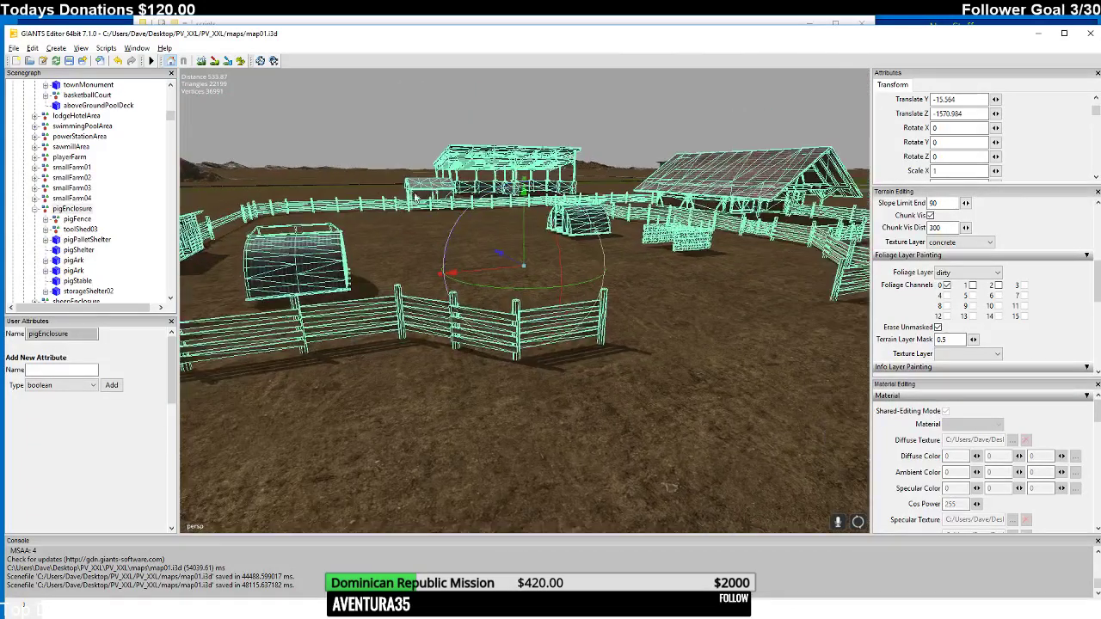
scroll(522, 238, down, 1)
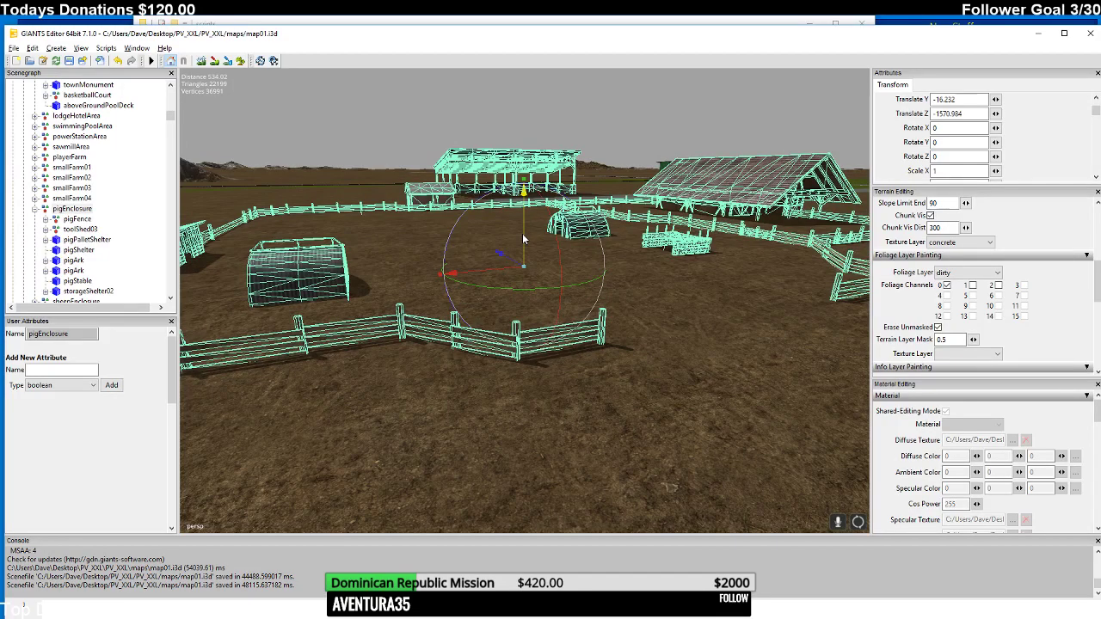
- Set the pig enclosure's Translate Y to -15.9 and check how the fences and shelters sit on the ground
right_drag(522, 238, 627, 242)
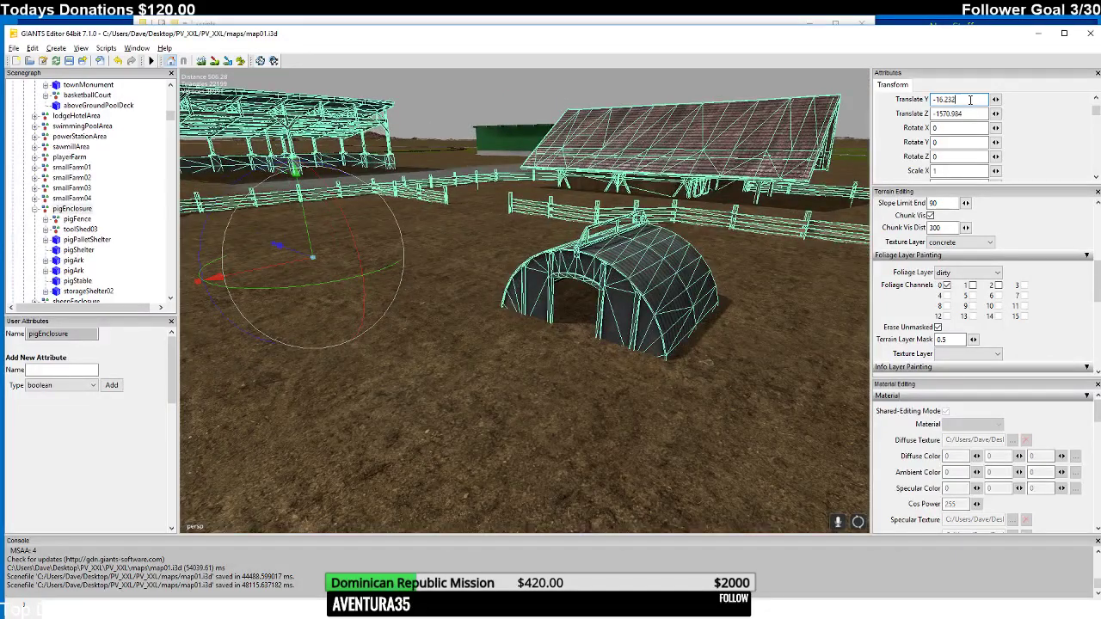
key(BackSpace)
key(BackSpace)
key(BackSpace)
key(BackSpace)
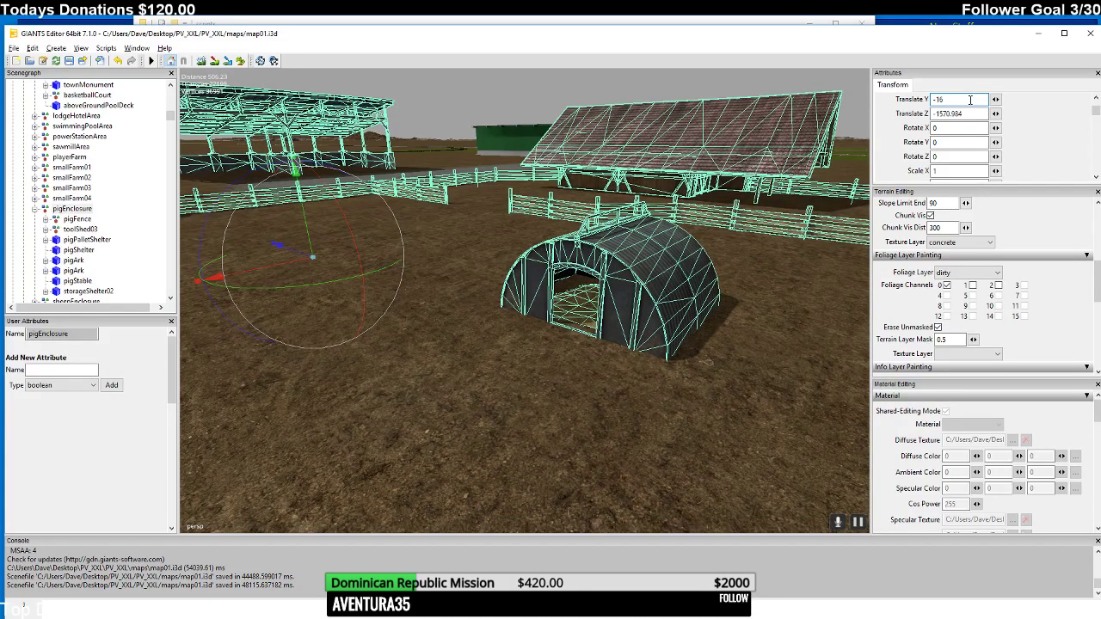
key(BackSpace)
text(5)
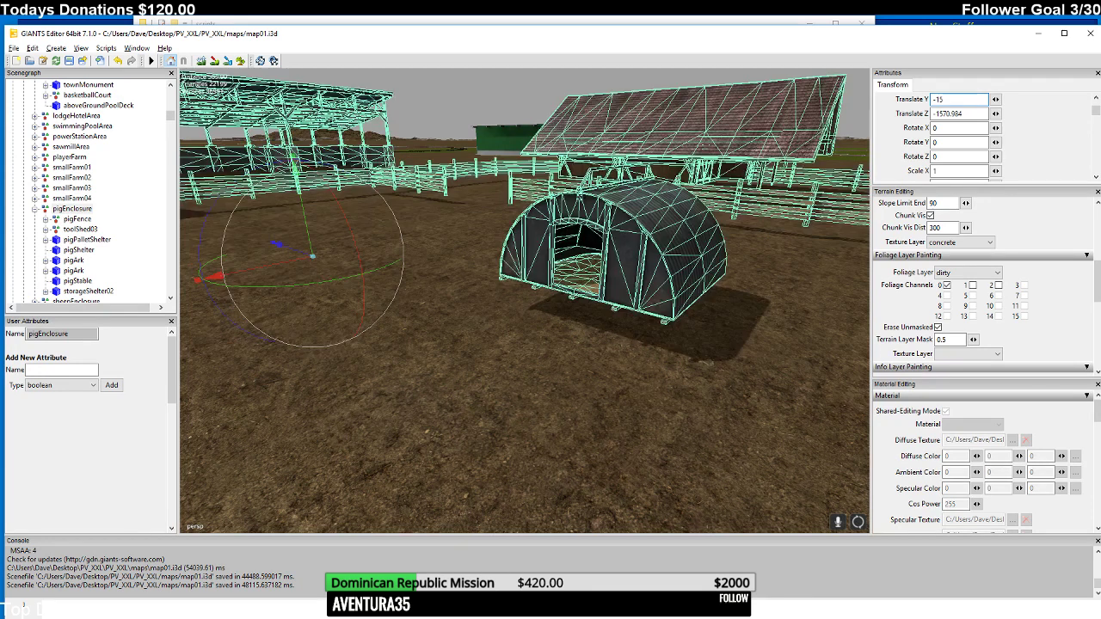
text(.9)
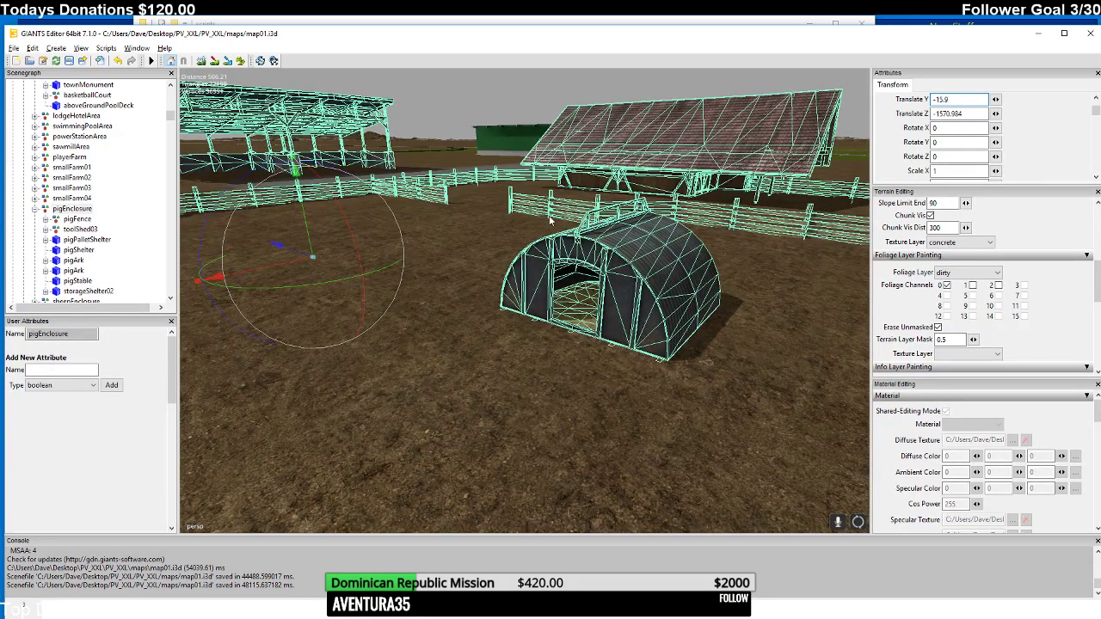
right_drag(550, 221, 342, 172)
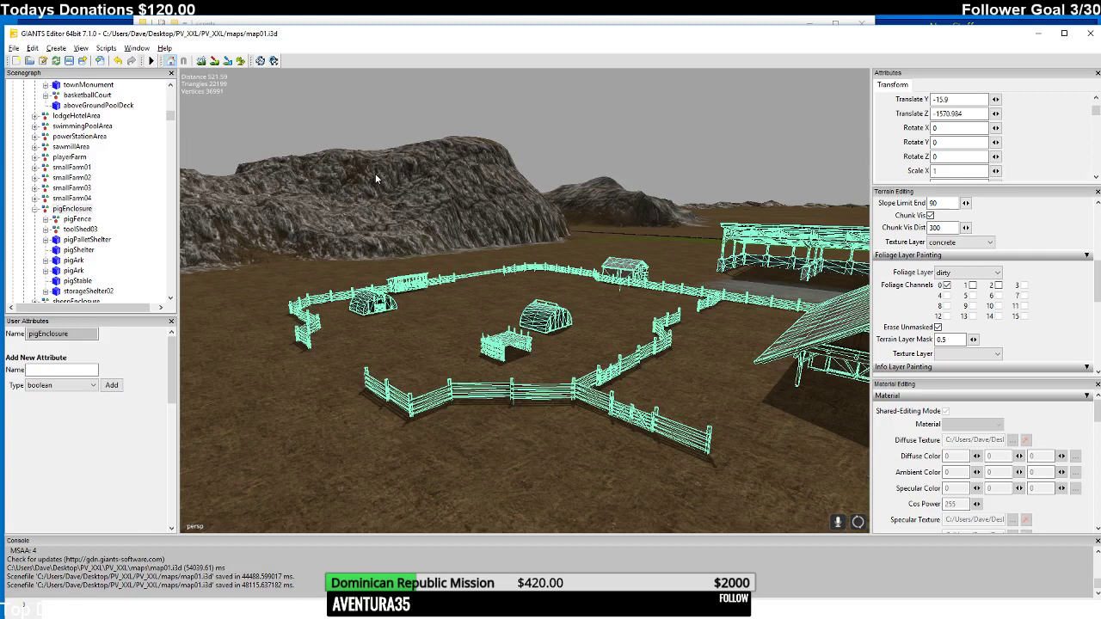
- Relocate pigsManureHeap from the old pig yard to the open ground in front of the barn by the relocated enclosure
right_drag(375, 172, 539, 278)
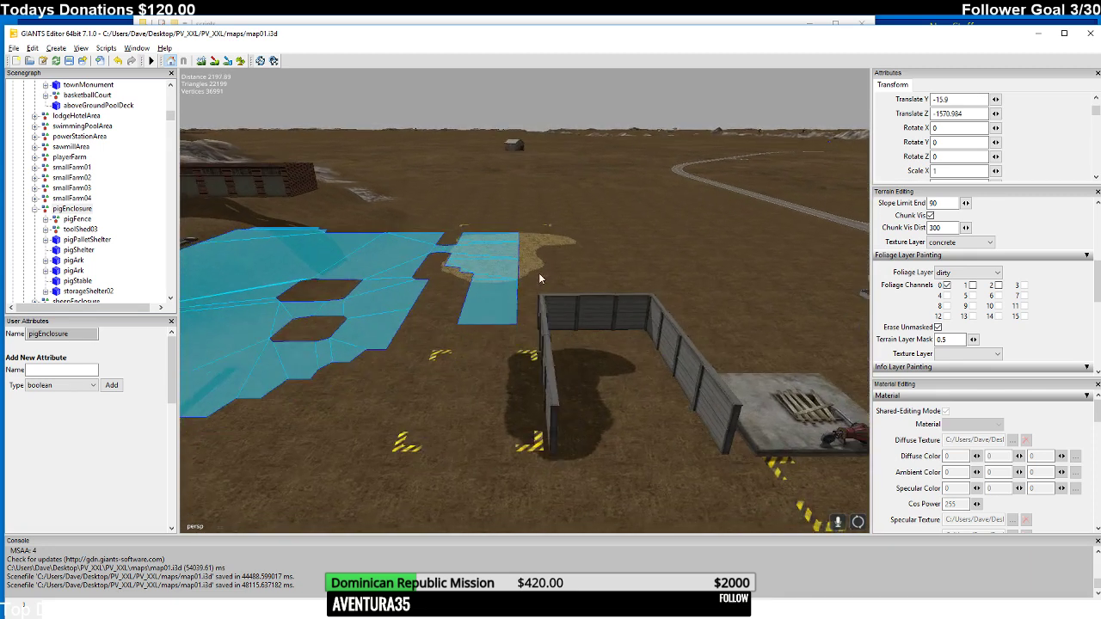
click(545, 341)
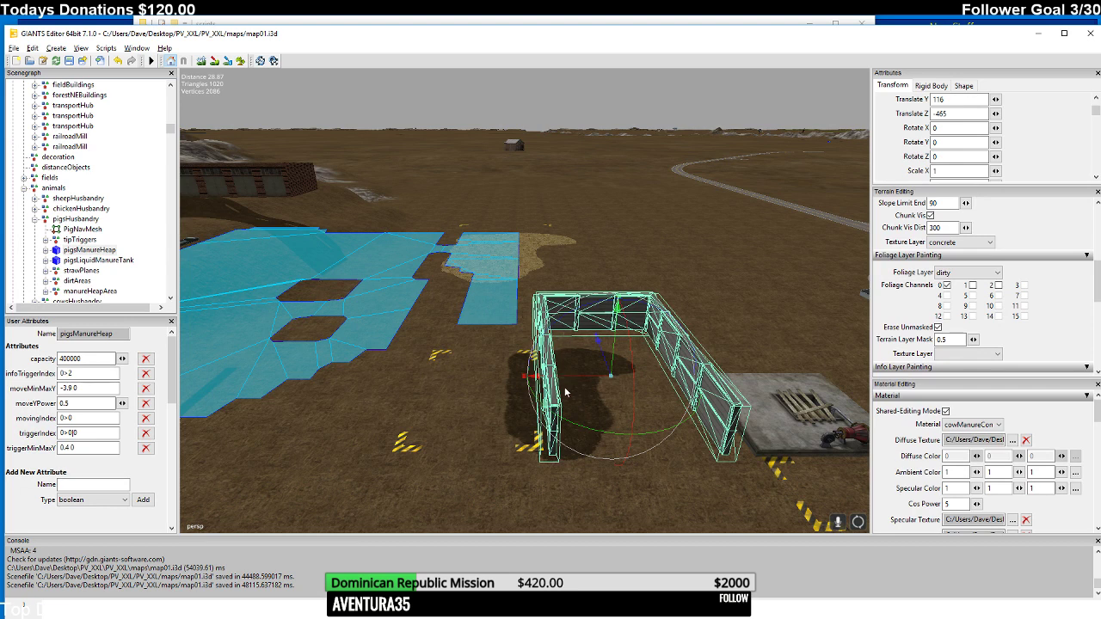
right_drag(444, 296, 507, 296)
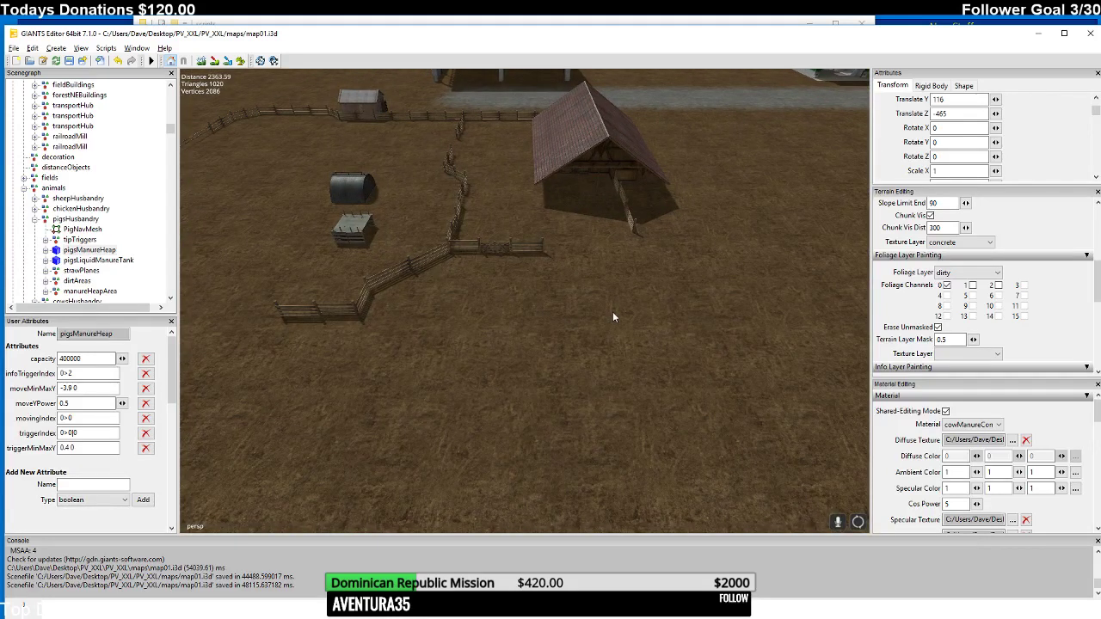
key(ctrl+v)
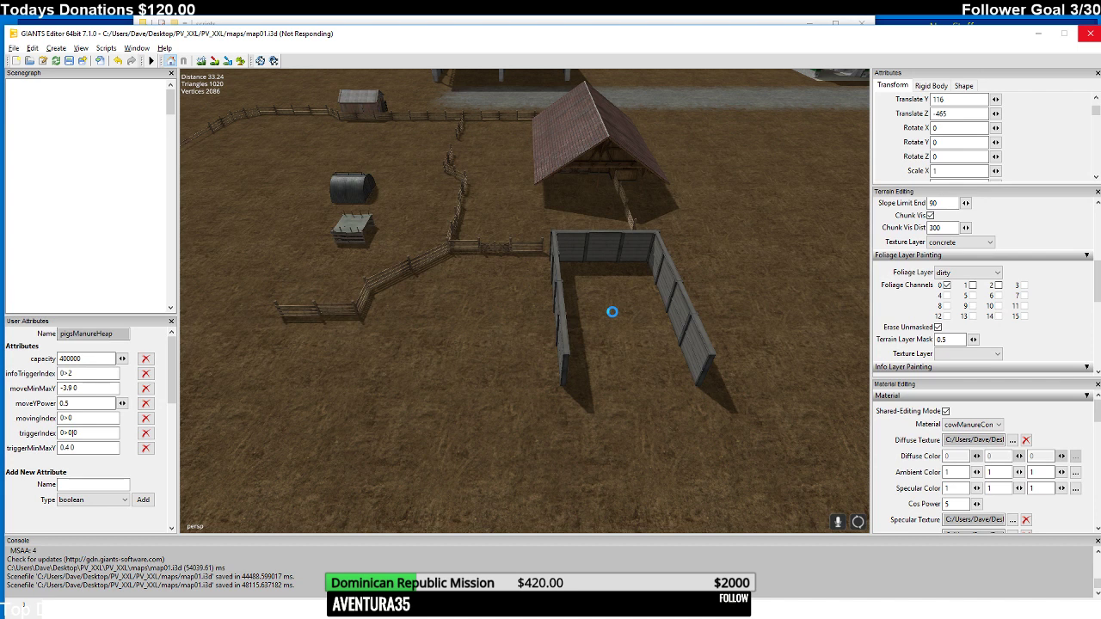
- Shift pigsManureHeap into line with the end of the enclosure fence beside the barn, at about Translate Z -2036.23
right_drag(611, 312, 593, 326)
drag(593, 325, 542, 314)
right_drag(542, 313, 664, 314)
scroll(664, 312, up, 2)
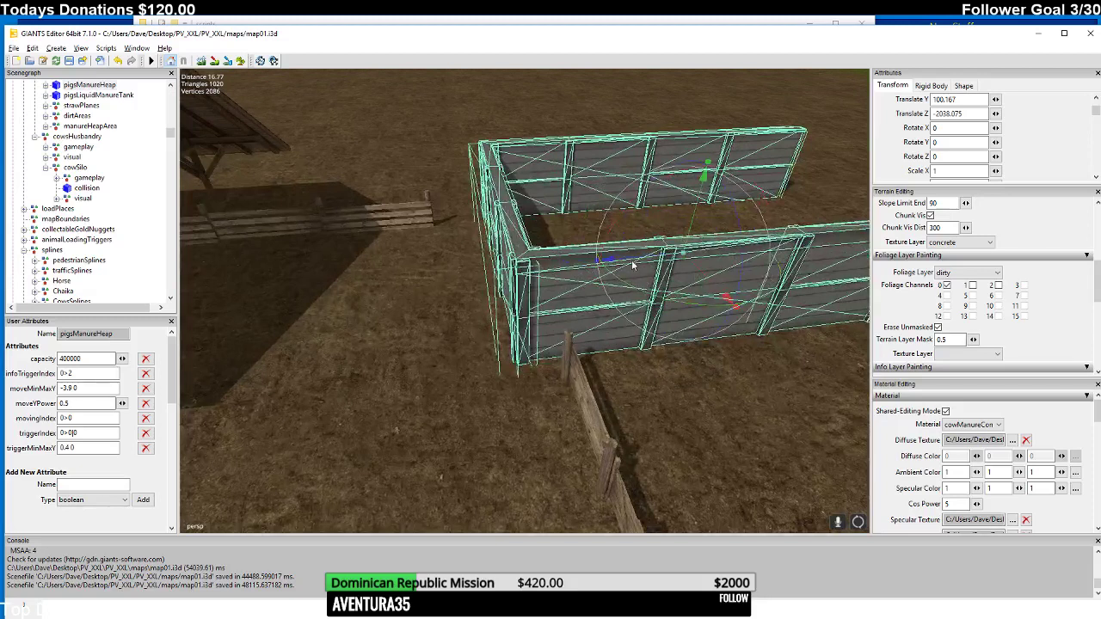
drag(632, 259, 553, 263)
right_drag(553, 263, 456, 271)
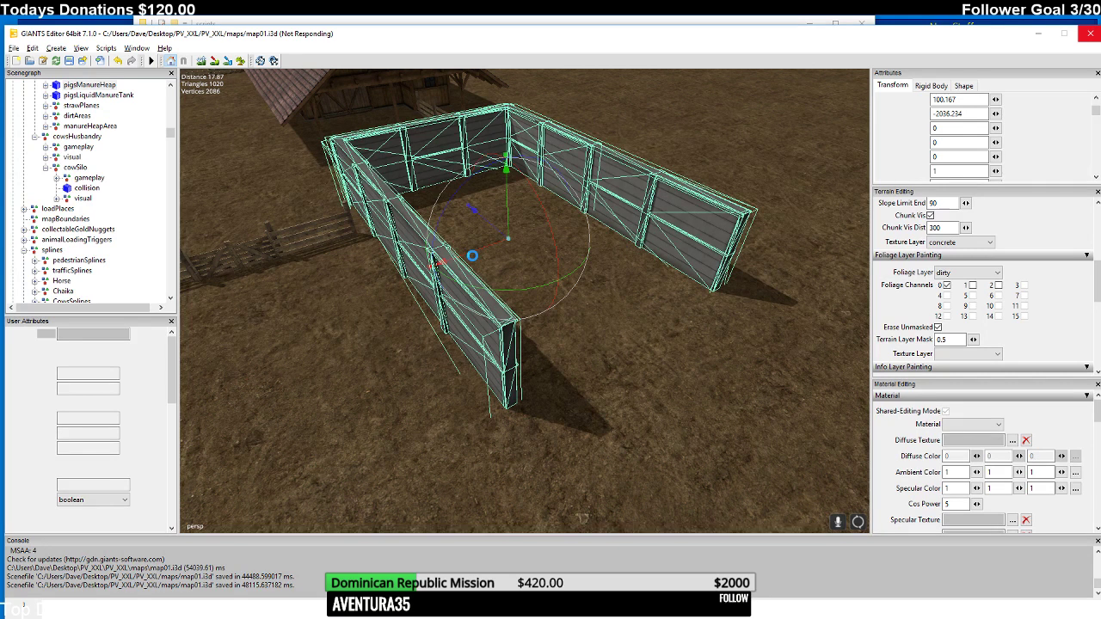
middle_drag(472, 258, 448, 251)
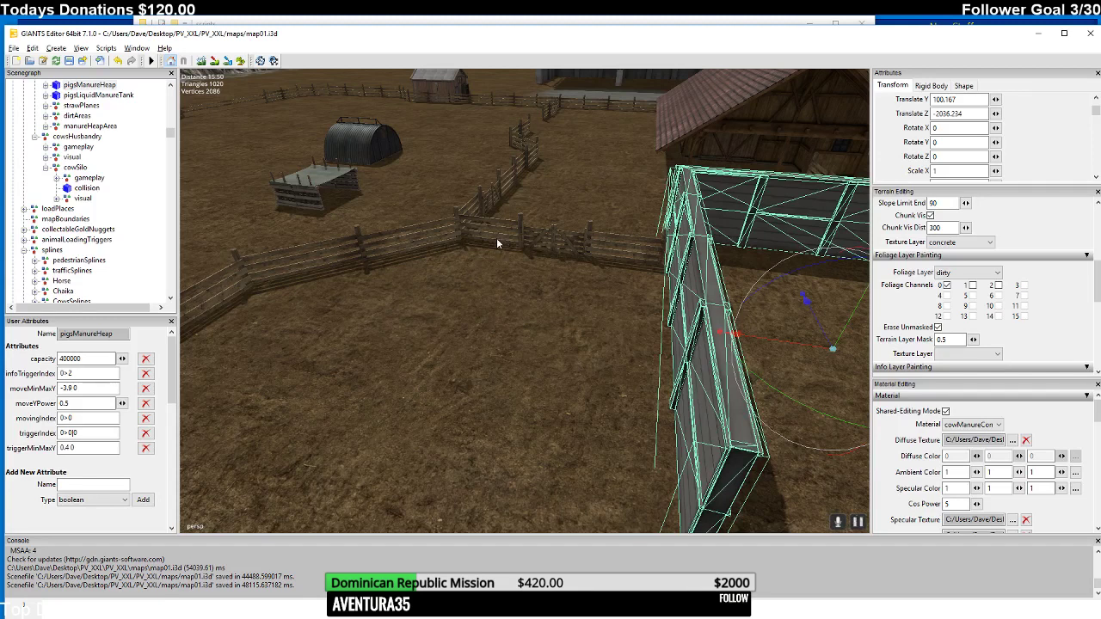
- Relocate the groundMarkerPigUnloading group from the old pig yard to the ground beside the manure heap, at about Translate Z -2042.85
right_drag(497, 237, 631, 255)
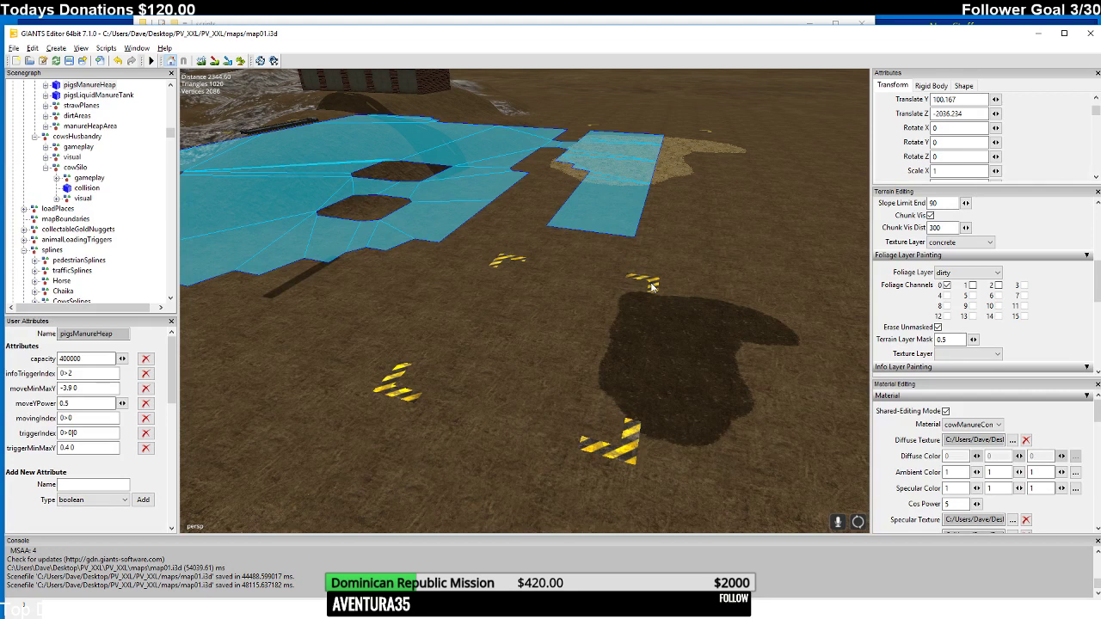
click(651, 286)
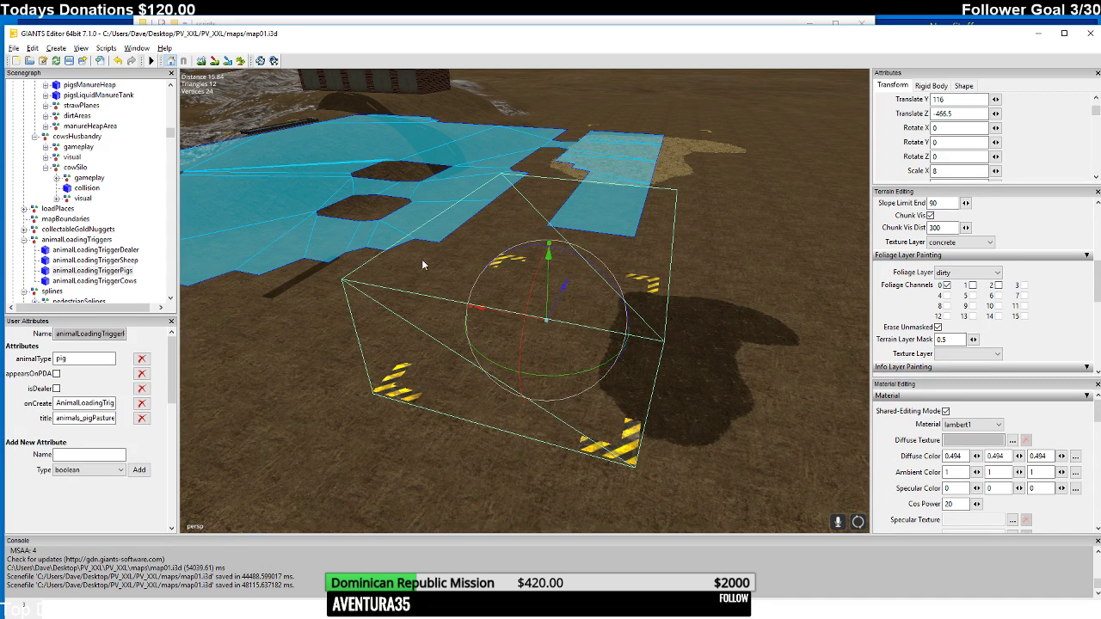
scroll(423, 256, up, 6)
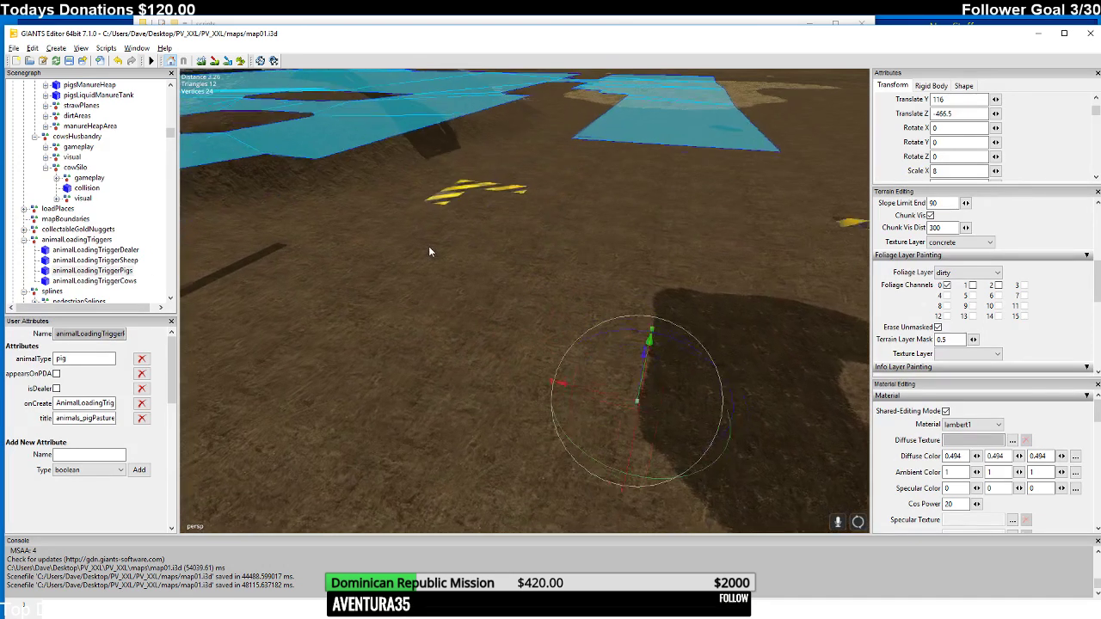
scroll(427, 249, up, 4)
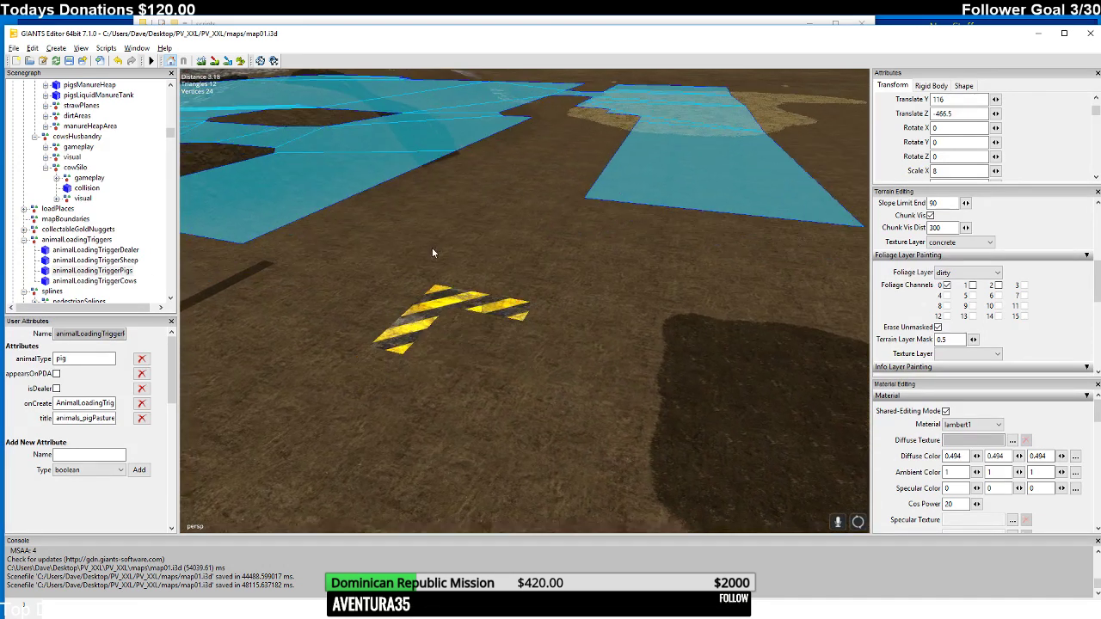
click(436, 297)
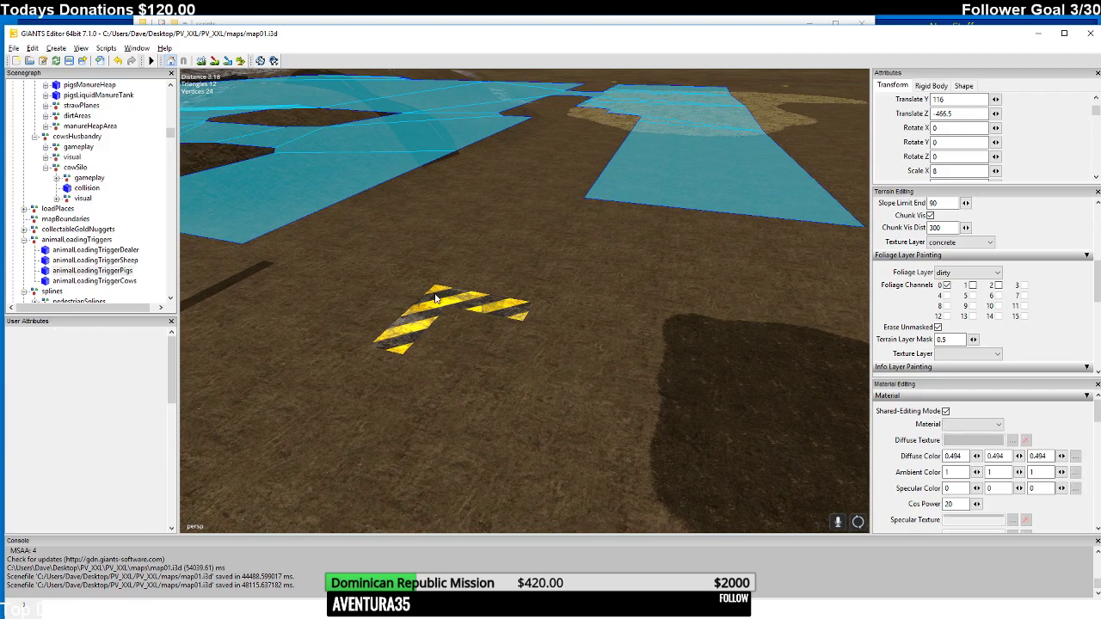
click(436, 297)
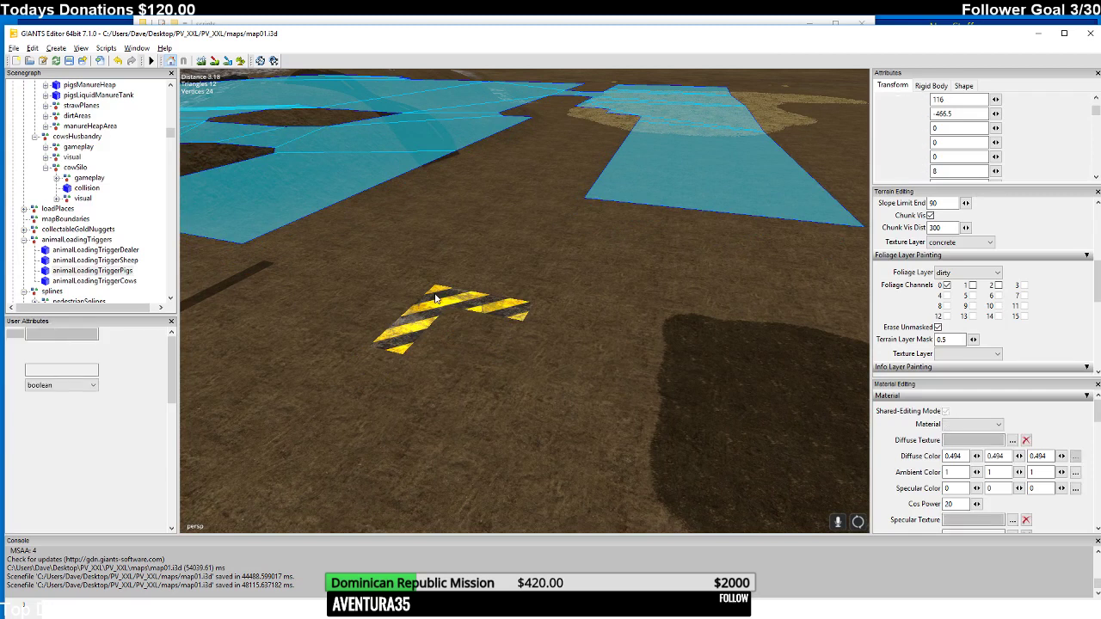
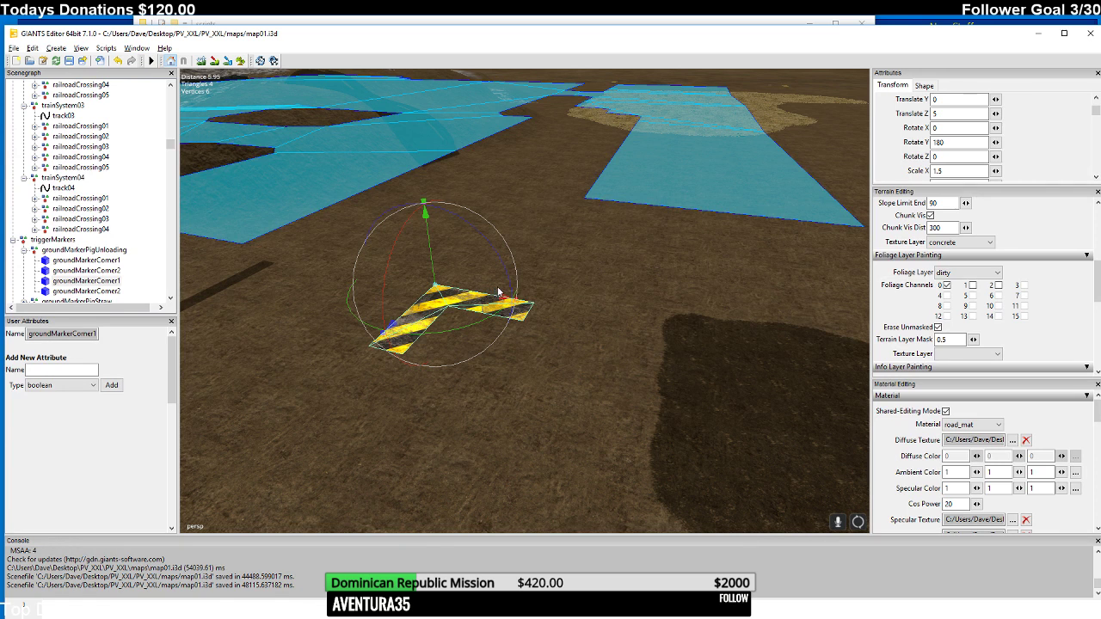
click(497, 292)
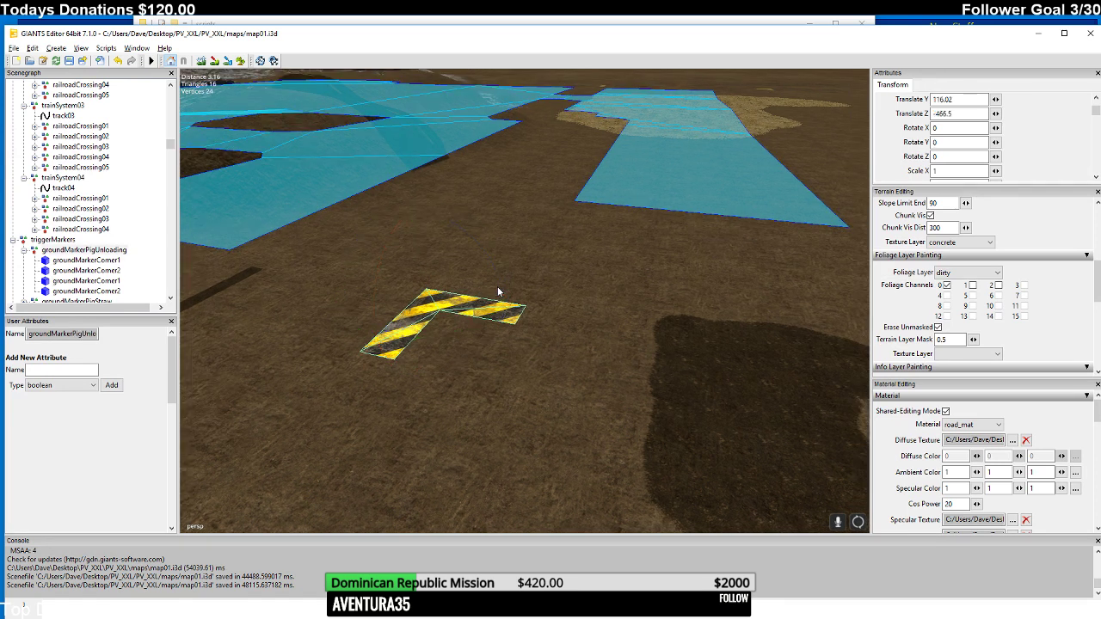
scroll(491, 278, down, 10)
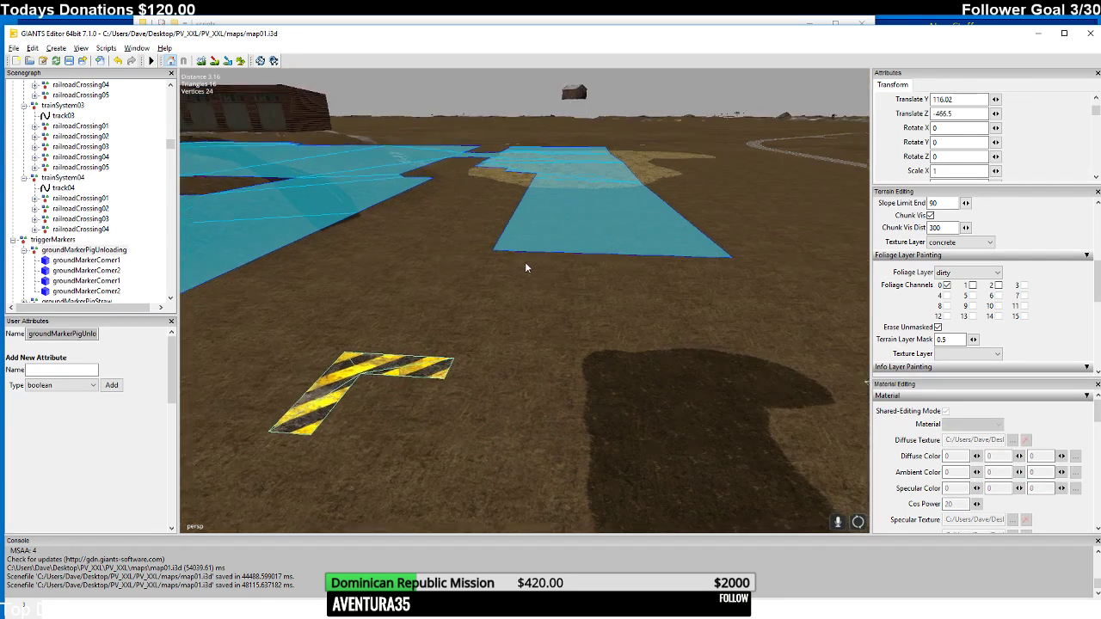
right_drag(513, 359, 511, 327)
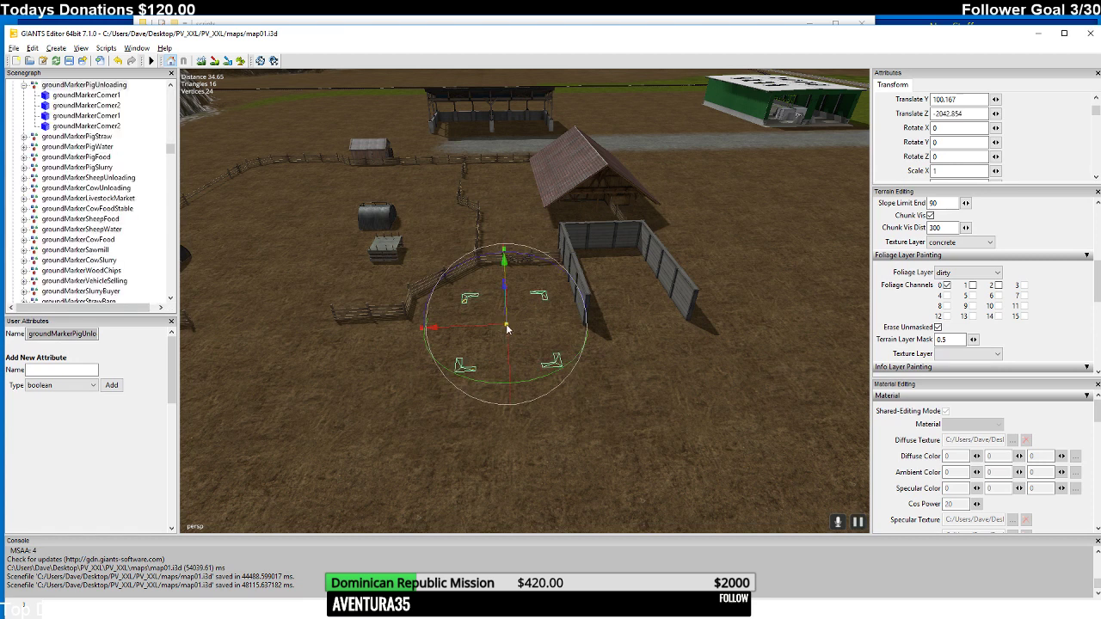
- Shift the groundMarkerPigUnloading markers into the corner between fence and manure heap, to about Translate Y 100.17 and Translate Z -2037.74
right_drag(470, 323, 578, 321)
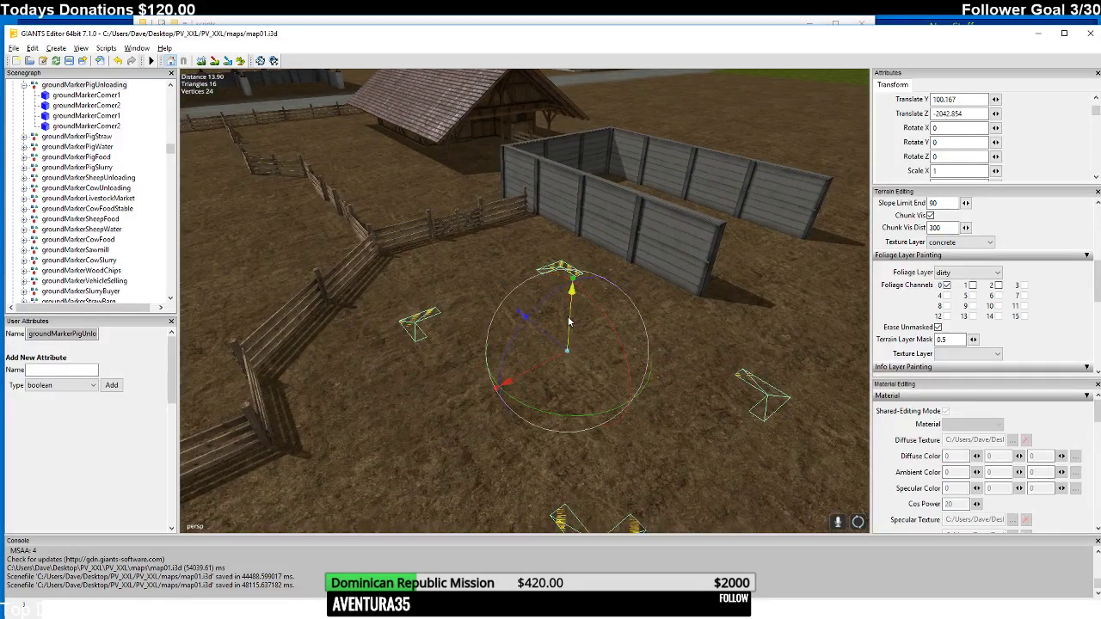
mouse_move(568, 321)
mouse_down()
mouse_move(423, 286)
mouse_move(404, 323)
mouse_move(490, 311)
mouse_up()
right_drag(490, 311, 507, 356)
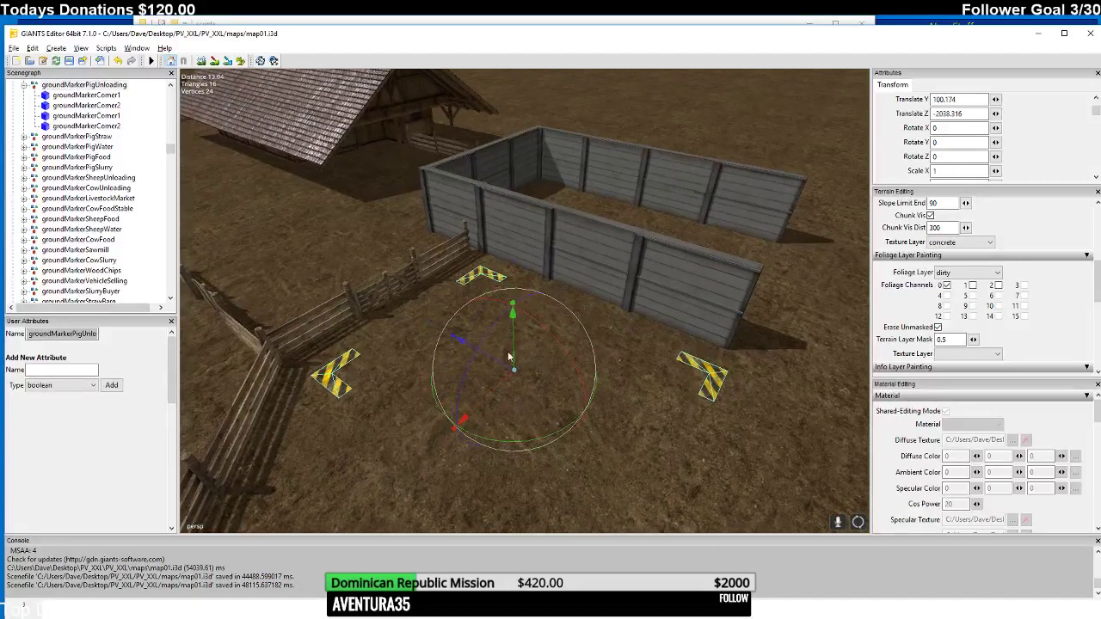
drag(508, 356, 471, 362)
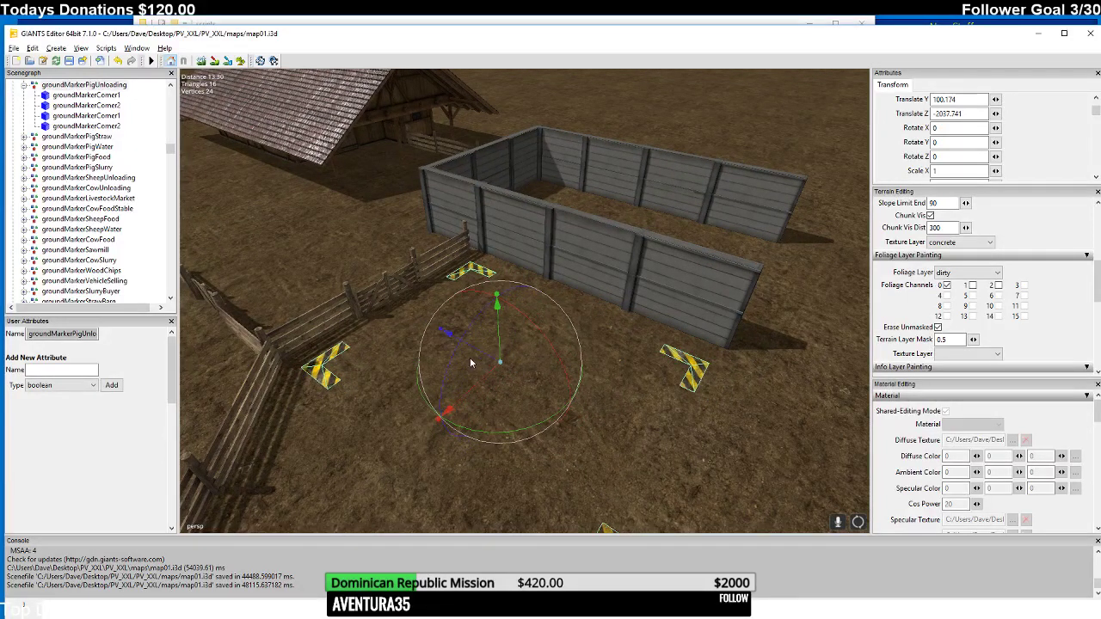
- Relocate the pig animal loading trigger onto the moved unloading markers, at about Translate Y 100.19 and Translate Z -2037.75
mouse_move(480, 392)
right_down()
mouse_move(451, 330)
mouse_move(438, 332)
mouse_move(533, 307)
mouse_move(557, 354)
mouse_move(610, 225)
mouse_move(557, 377)
mouse_move(651, 254)
mouse_move(598, 404)
mouse_move(650, 278)
mouse_move(681, 321)
mouse_move(623, 250)
mouse_move(663, 325)
mouse_move(614, 339)
mouse_move(634, 277)
mouse_move(649, 371)
mouse_move(642, 337)
mouse_move(731, 377)
mouse_move(726, 354)
mouse_move(592, 351)
right_up()
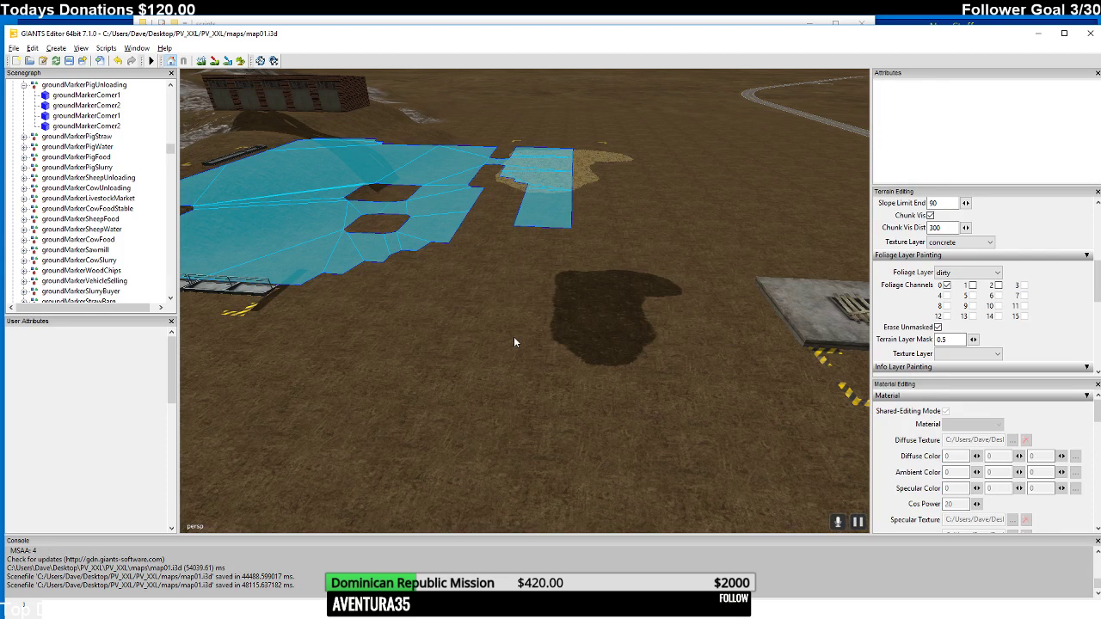
mouse_move(513, 343)
right_down()
mouse_move(498, 319)
mouse_move(626, 351)
mouse_move(639, 344)
mouse_move(611, 339)
right_up()
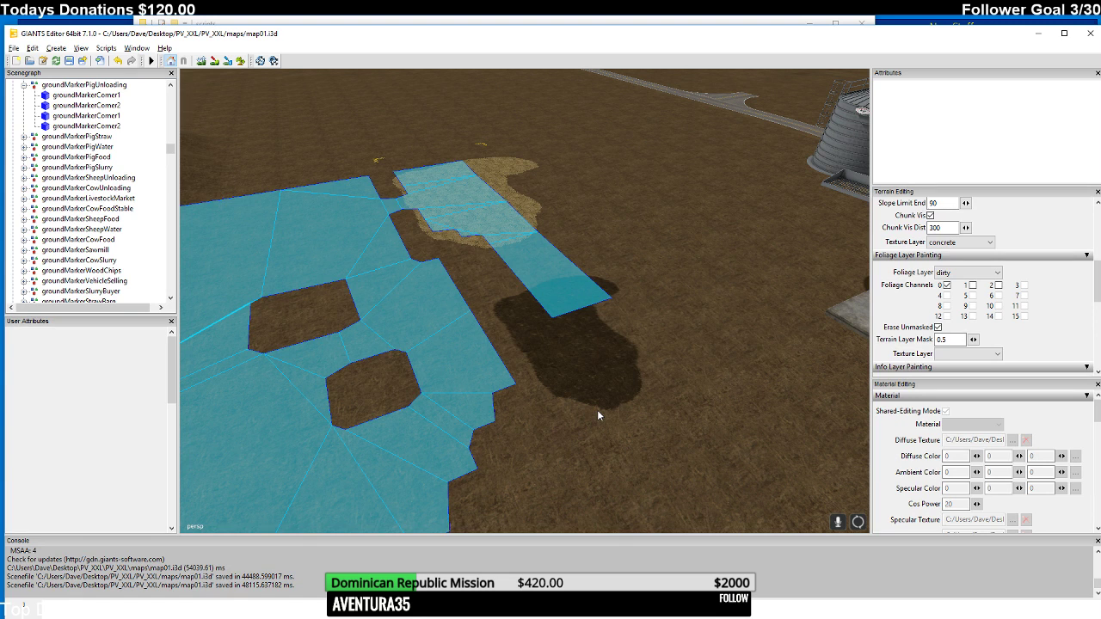
right_drag(597, 410, 452, 316)
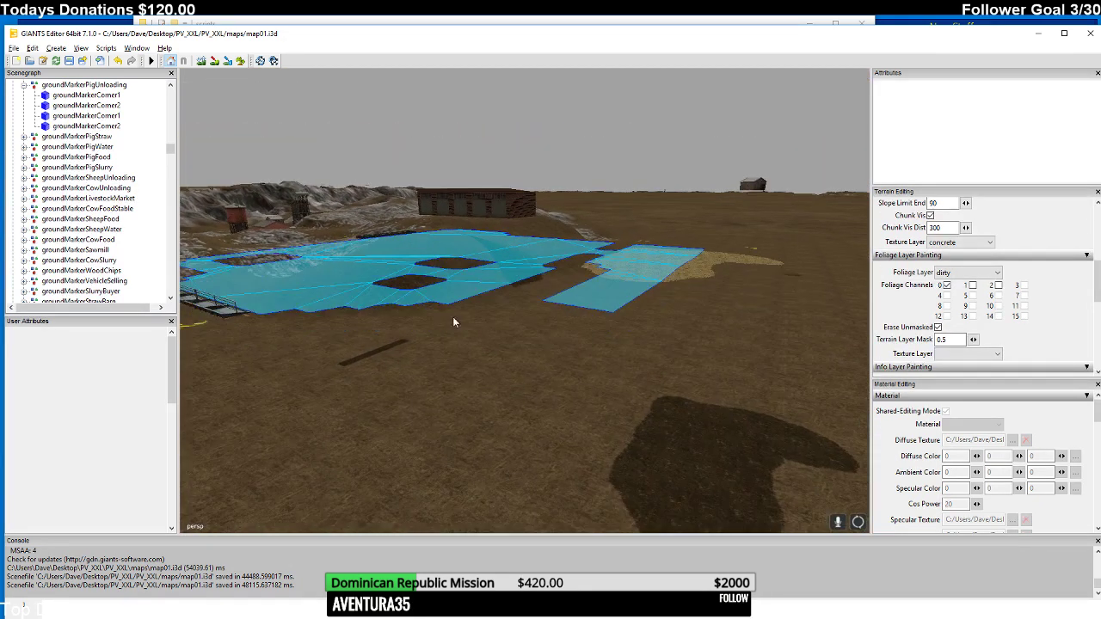
click(497, 325)
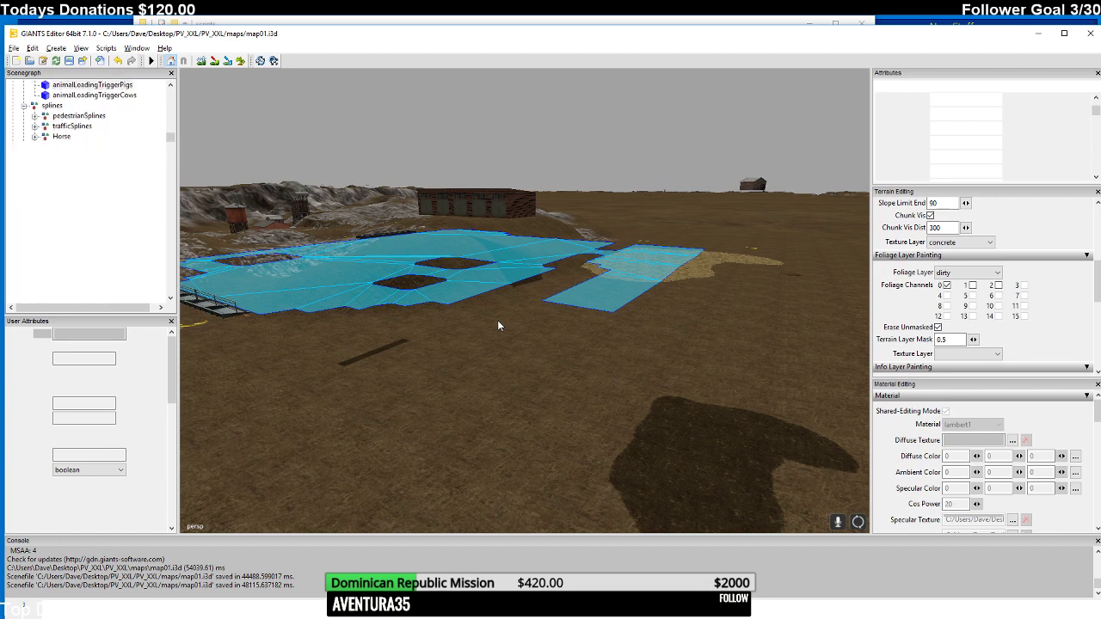
right_drag(497, 325, 442, 361)
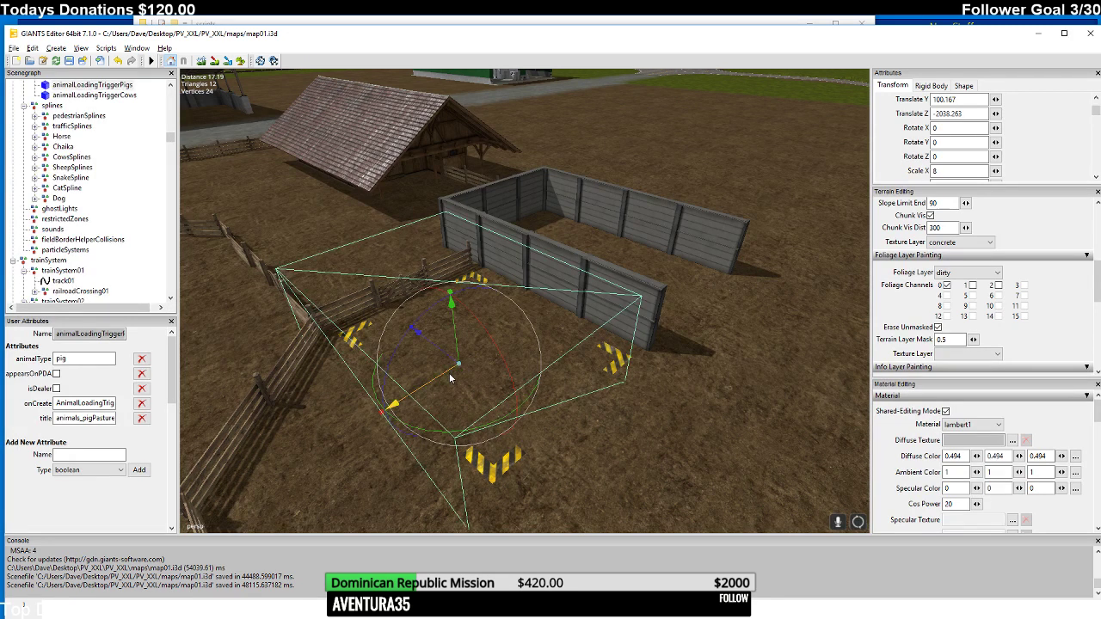
drag(460, 376, 479, 326)
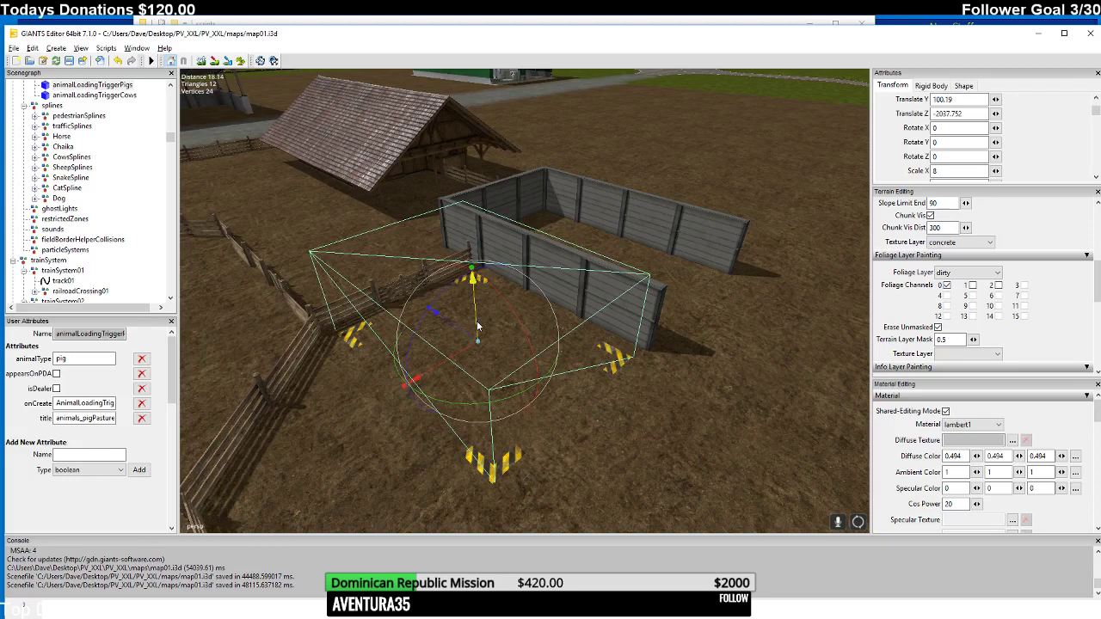
- Relocate the pigsHusbandry strawPlanes group from the old pig yard to the ground beside the barn, at about Translate Z -1997.35
right_drag(483, 255, 553, 250)
mouse_move(512, 330)
right_down()
mouse_move(585, 212)
mouse_move(496, 315)
mouse_move(625, 177)
mouse_move(535, 258)
mouse_move(575, 389)
mouse_move(590, 254)
mouse_move(615, 279)
mouse_move(631, 253)
mouse_move(581, 302)
mouse_move(577, 333)
mouse_move(376, 356)
mouse_move(480, 228)
mouse_move(513, 309)
mouse_move(458, 348)
mouse_move(523, 261)
mouse_move(546, 283)
mouse_move(543, 249)
mouse_move(528, 253)
mouse_move(537, 241)
mouse_move(526, 324)
right_up()
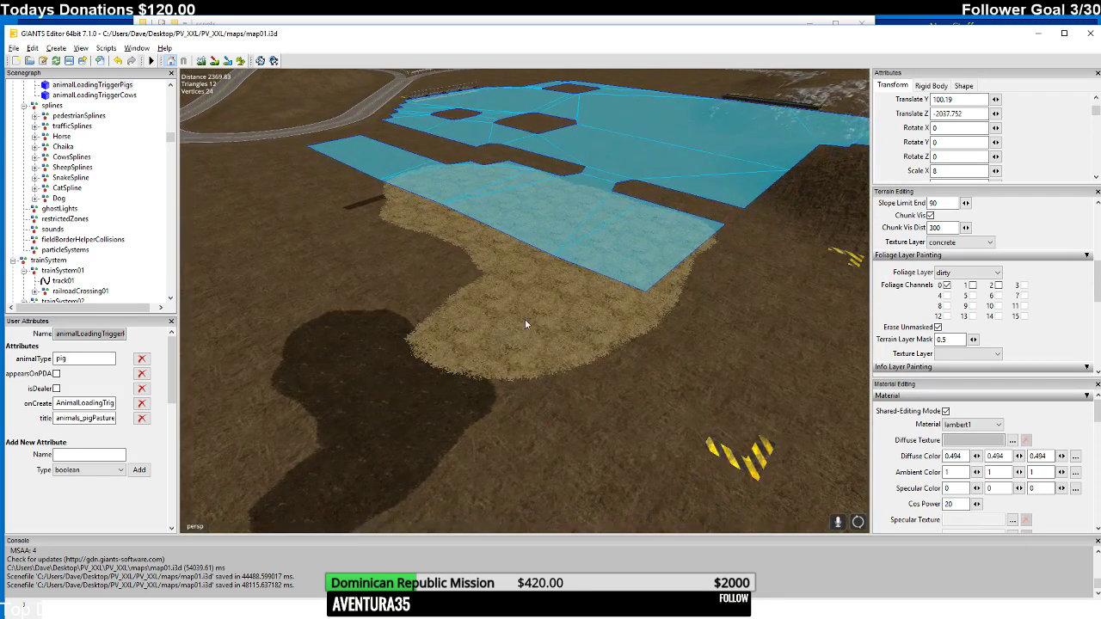
click(525, 323)
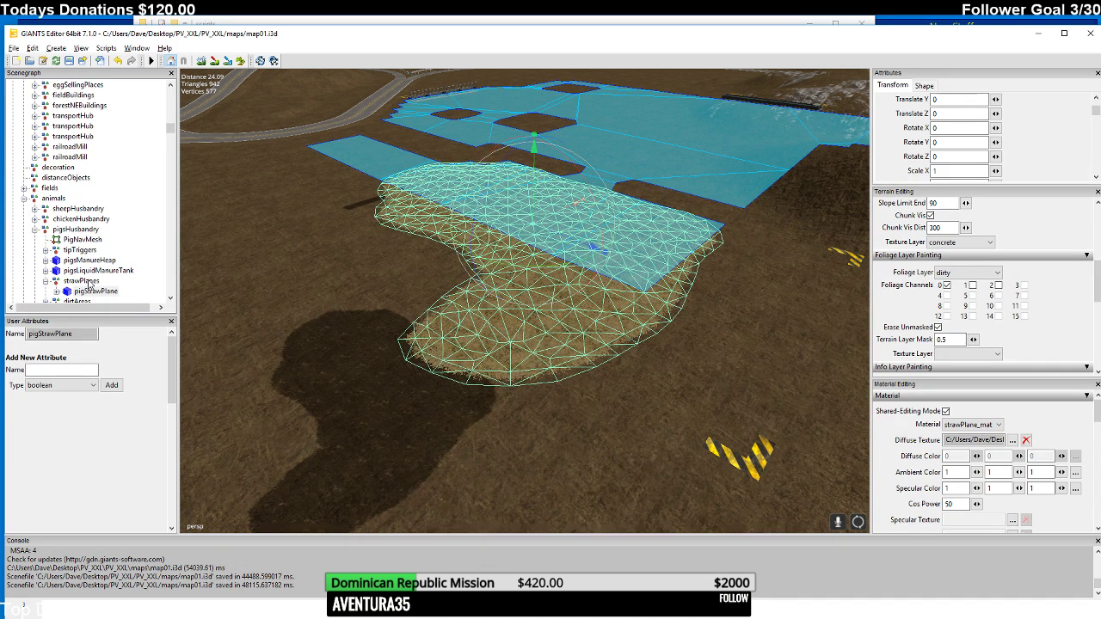
click(81, 281)
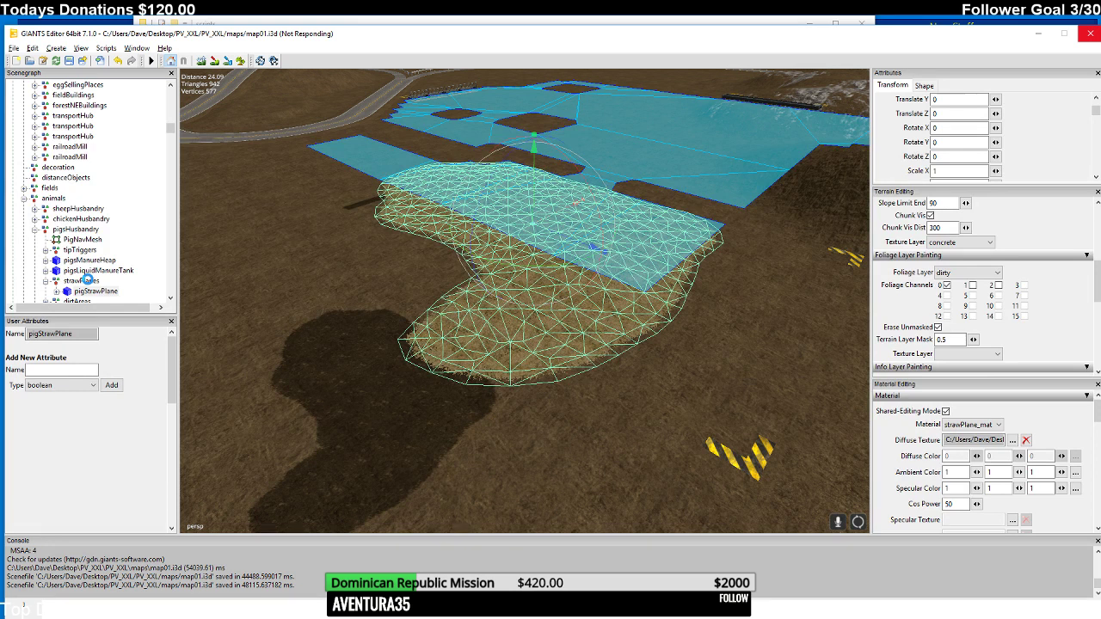
click(80, 280)
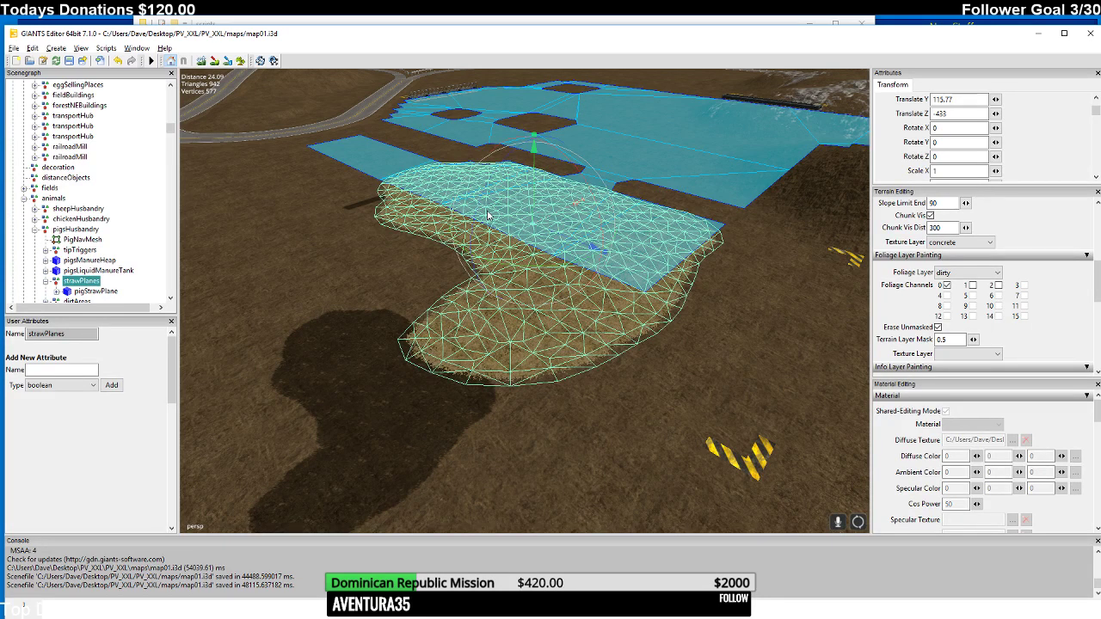
right_drag(470, 215, 496, 249)
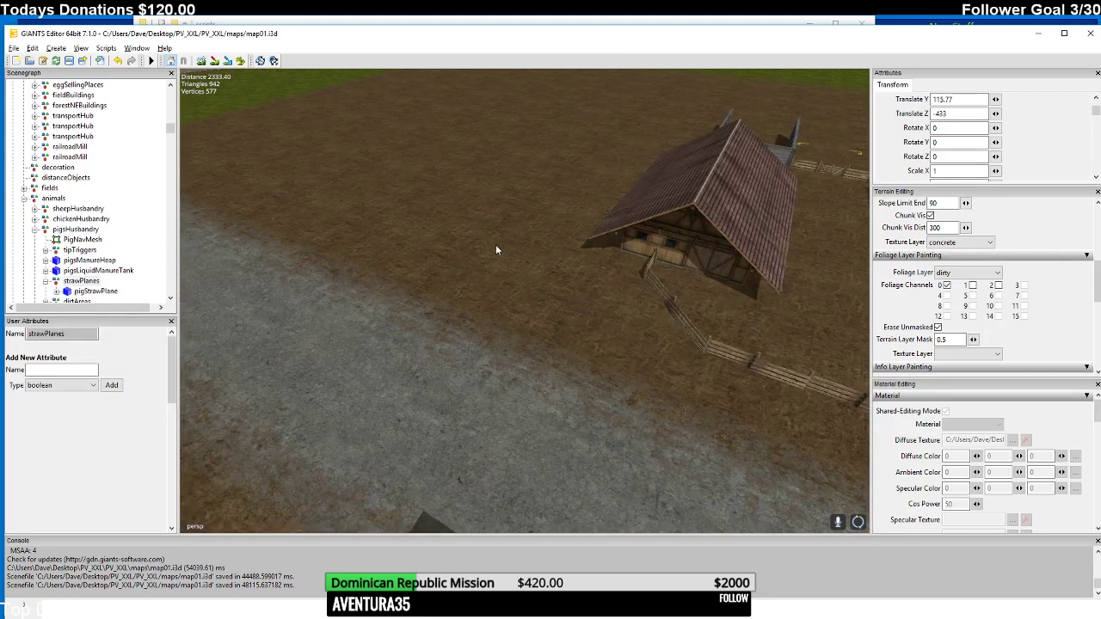
click(496, 249)
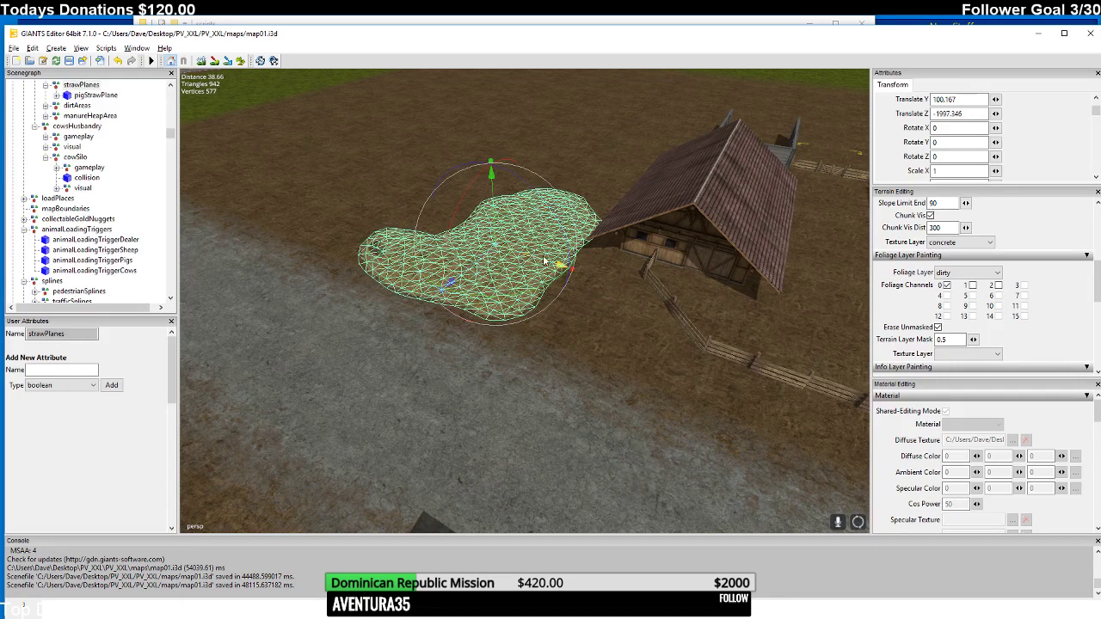
- Shift the strawPlanes group inside the fenced pen along the barn, to about Translate Z -2003.96
drag(540, 264, 682, 321)
middle_drag(673, 289, 502, 295)
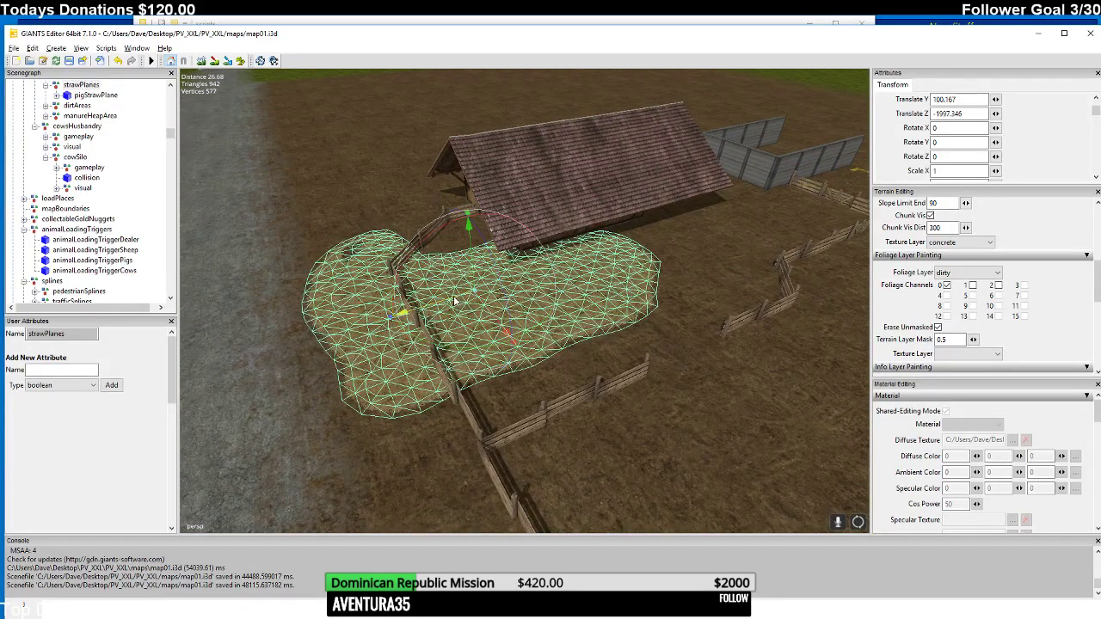
drag(502, 295, 565, 299)
right_drag(566, 299, 634, 287)
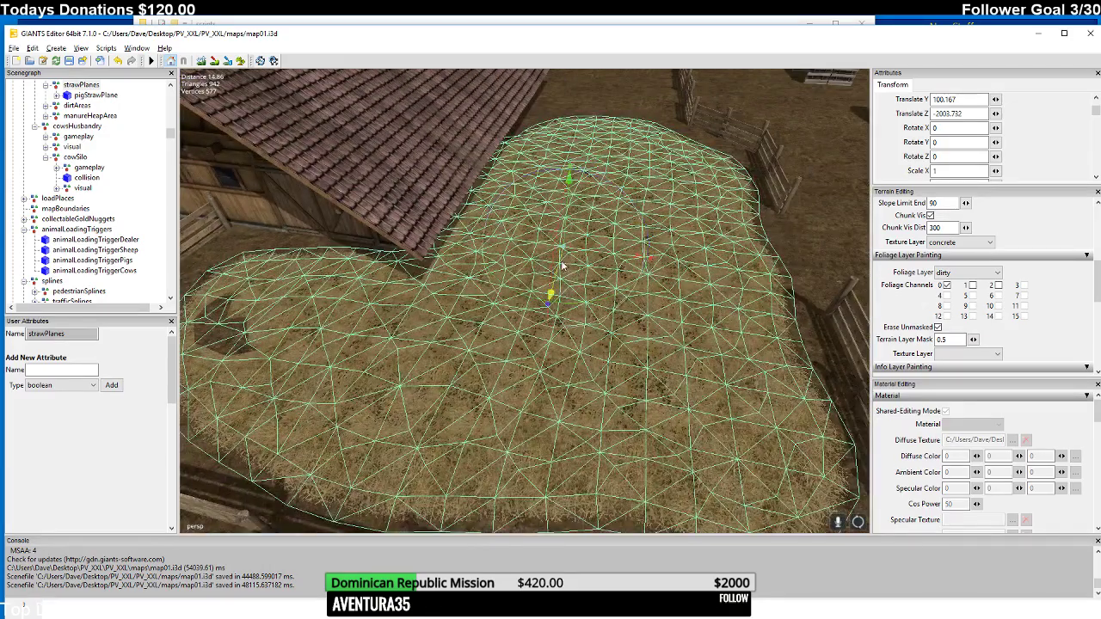
drag(562, 265, 566, 258)
mouse_move(566, 258)
right_down()
mouse_move(530, 271)
mouse_move(501, 233)
mouse_move(461, 228)
mouse_move(458, 243)
mouse_move(383, 239)
mouse_move(564, 249)
right_up()
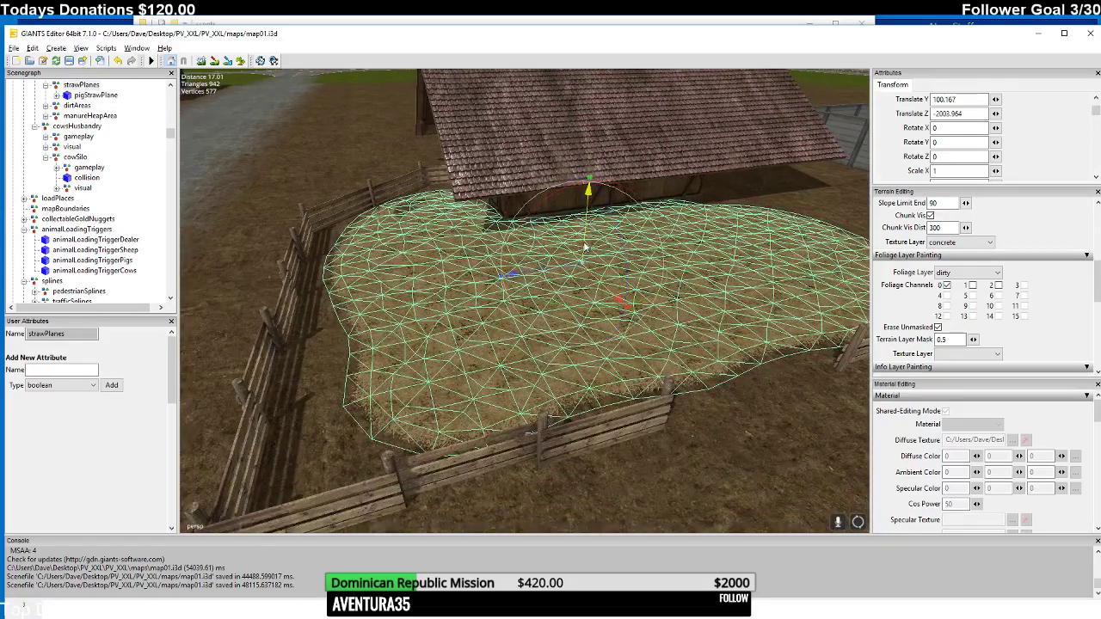
- Lower the strawPlanes group slightly below the pen's ground and undo the move
drag(584, 246, 584, 254)
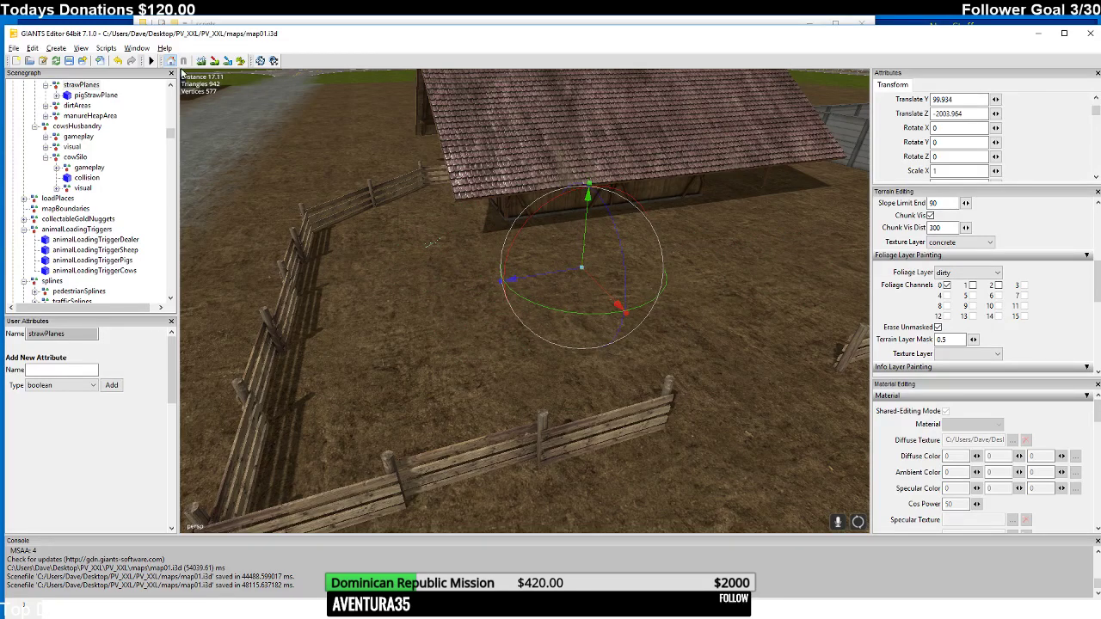
click(119, 61)
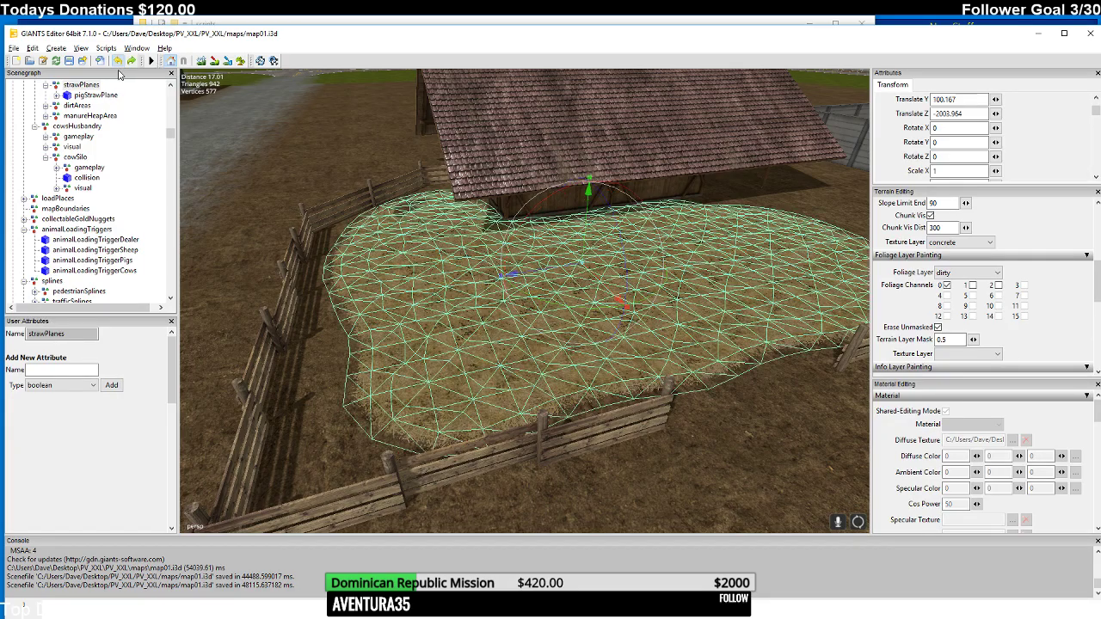
- Relocate the groundMarkerPigStraw markers from the old pig yard to the ground beside the straw pen, at about Translate Z -1990.51
right_drag(533, 284, 547, 303)
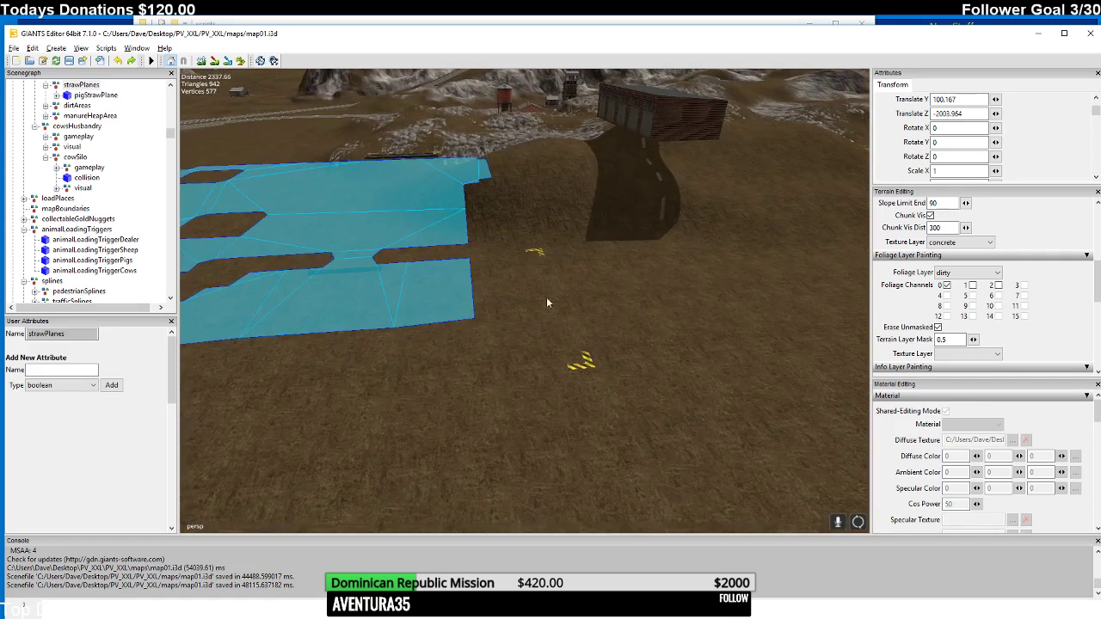
click(519, 290)
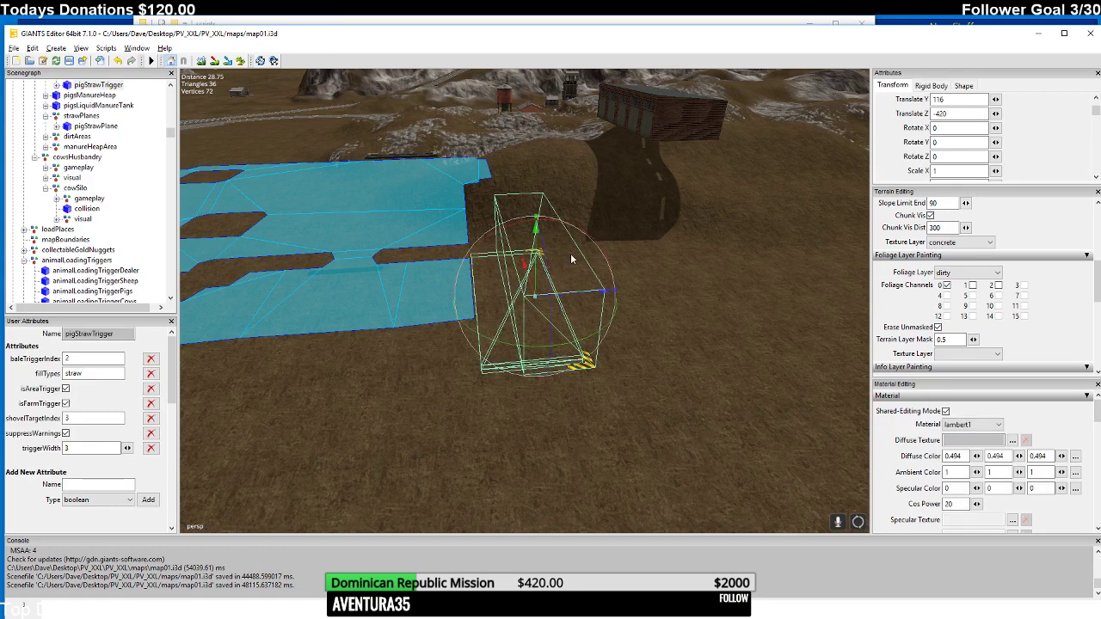
right_drag(570, 252, 285, 331)
click(377, 324)
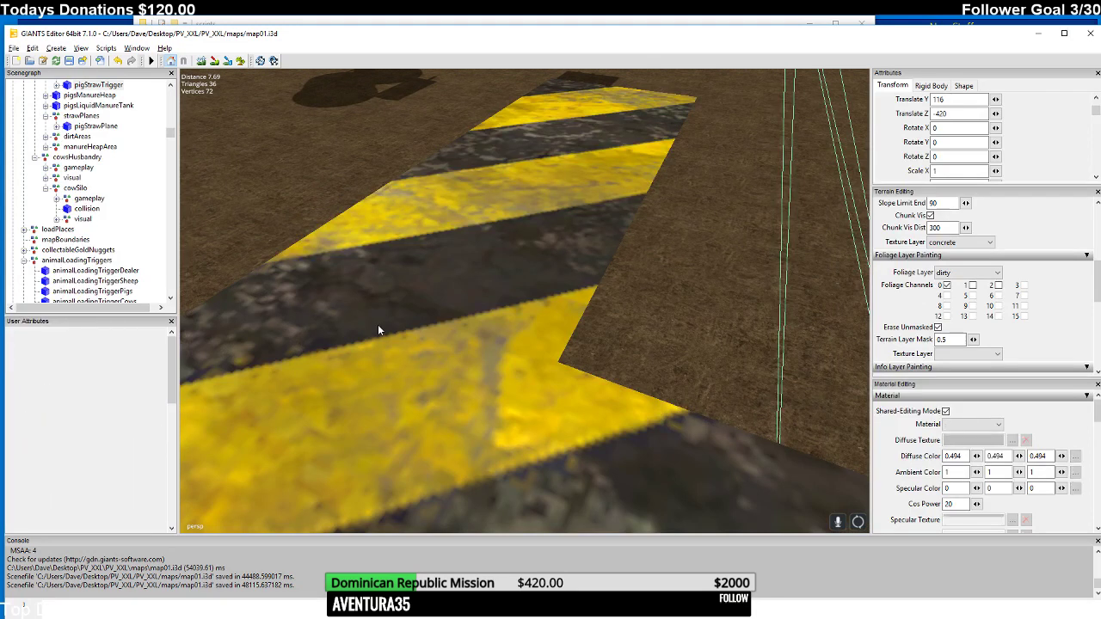
click(377, 325)
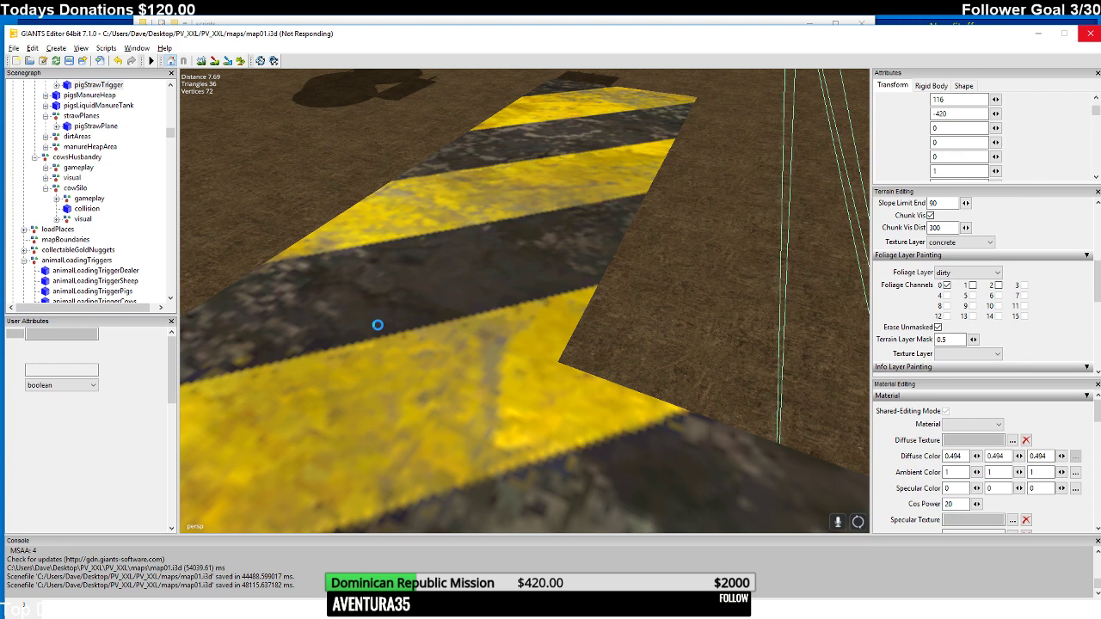
key(f)
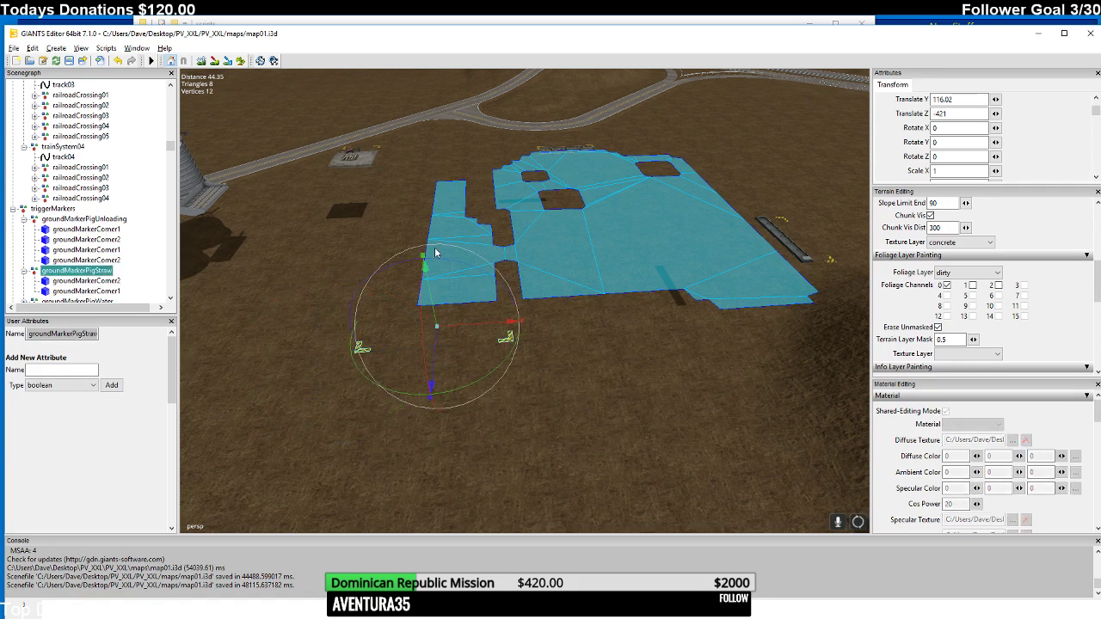
right_drag(411, 249, 619, 299)
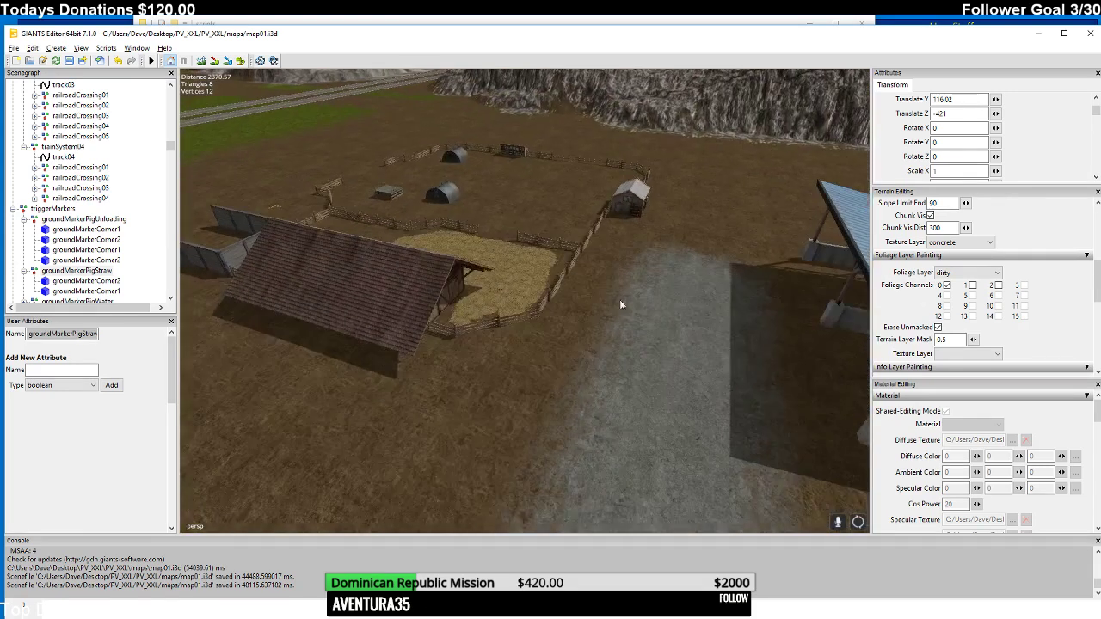
click(531, 376)
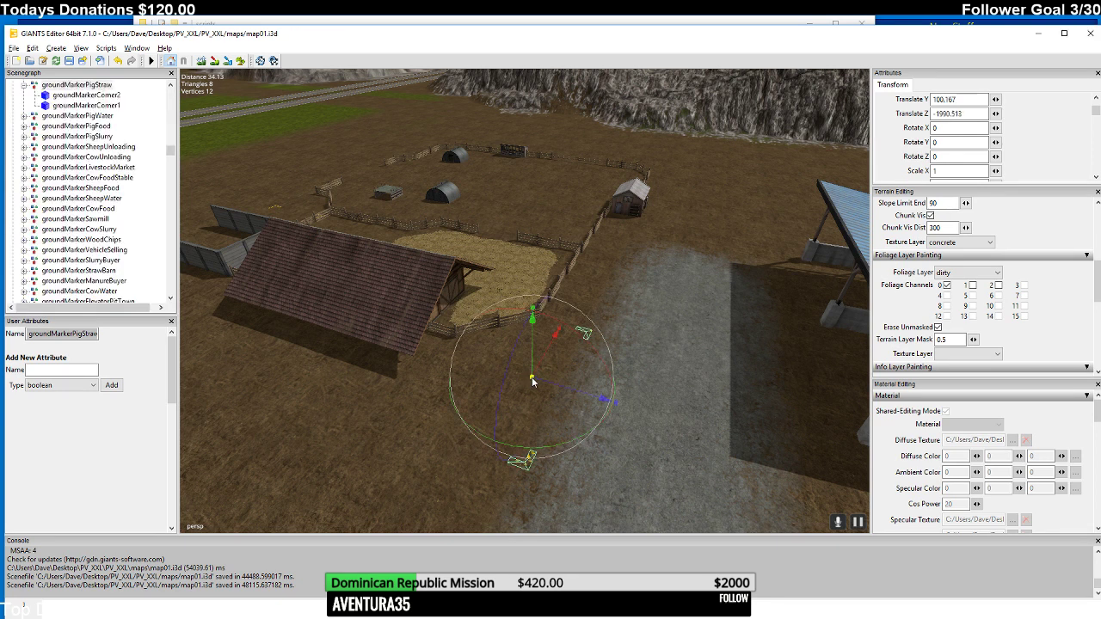
- Place the groundMarkerPigStraw markers along the fence beside the gravel and raise them to about Translate Y 100.19
drag(537, 369, 652, 233)
mouse_move(602, 288)
right_down()
mouse_move(604, 275)
mouse_move(587, 289)
right_up()
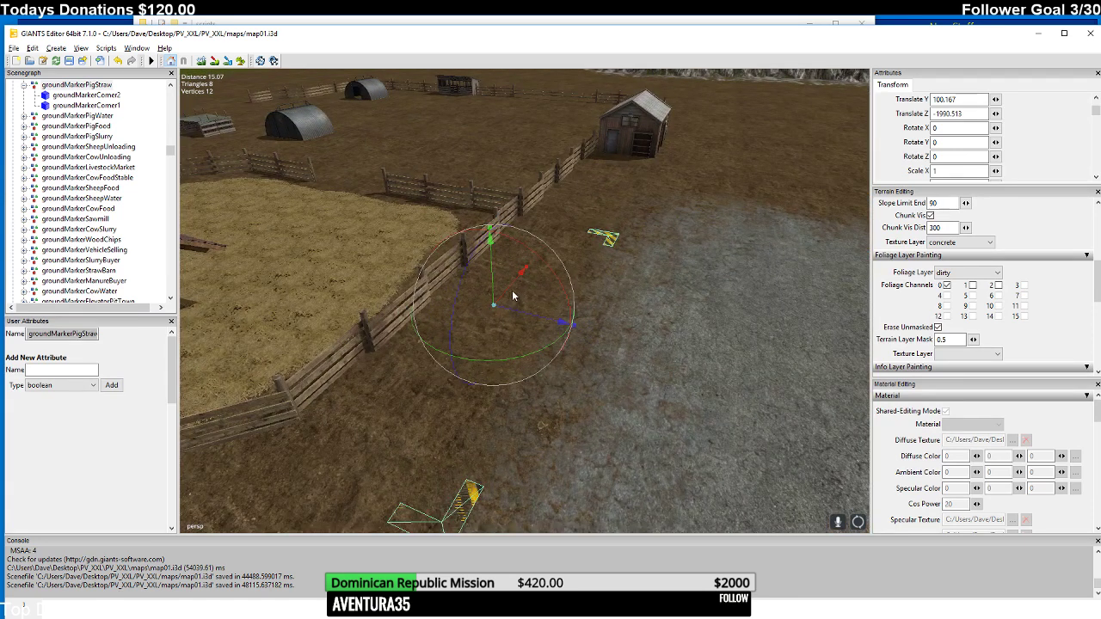
mouse_move(510, 294)
mouse_down()
mouse_move(532, 276)
mouse_move(503, 268)
mouse_up()
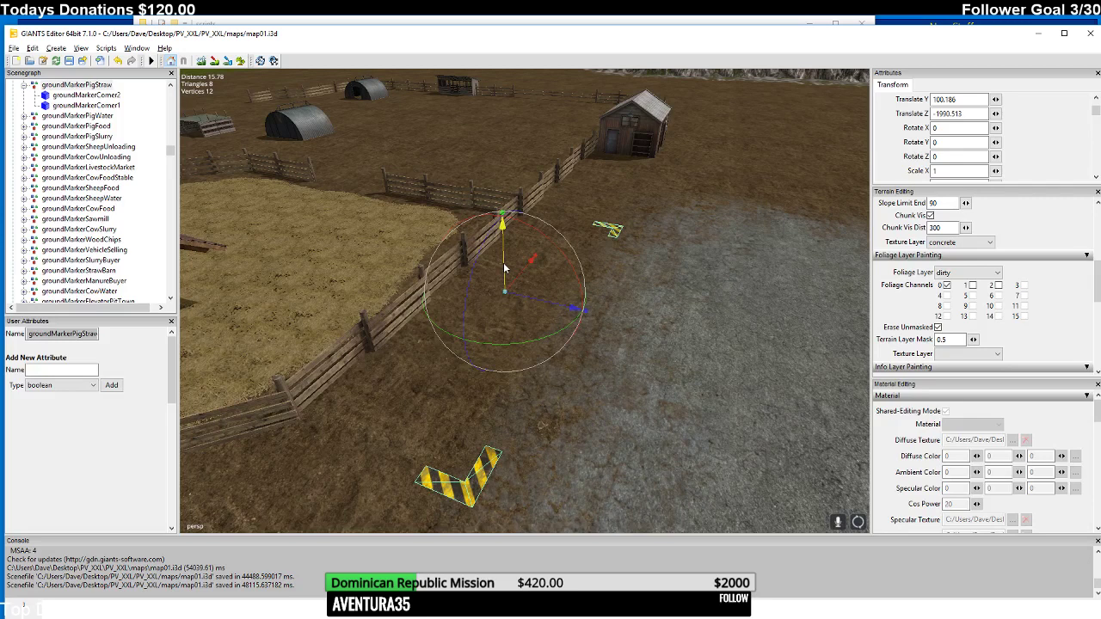
- Relocate pigStrawTrigger from the old pig yard onto the moved straw markers, at about Translate Y 100.17 and Translate Z -1989.14
mouse_move(509, 261)
right_down()
mouse_move(504, 285)
mouse_move(559, 177)
mouse_move(517, 141)
mouse_move(534, 213)
mouse_move(520, 331)
mouse_move(592, 183)
mouse_move(514, 326)
mouse_move(510, 390)
mouse_move(445, 327)
mouse_move(471, 344)
mouse_move(461, 288)
mouse_move(547, 237)
mouse_move(535, 264)
mouse_move(522, 244)
mouse_move(397, 241)
mouse_move(435, 295)
mouse_move(456, 218)
mouse_move(397, 198)
mouse_move(508, 255)
mouse_move(535, 216)
mouse_move(466, 232)
mouse_move(495, 261)
mouse_move(342, 278)
mouse_move(442, 325)
mouse_move(561, 303)
mouse_move(570, 265)
mouse_move(507, 258)
right_up()
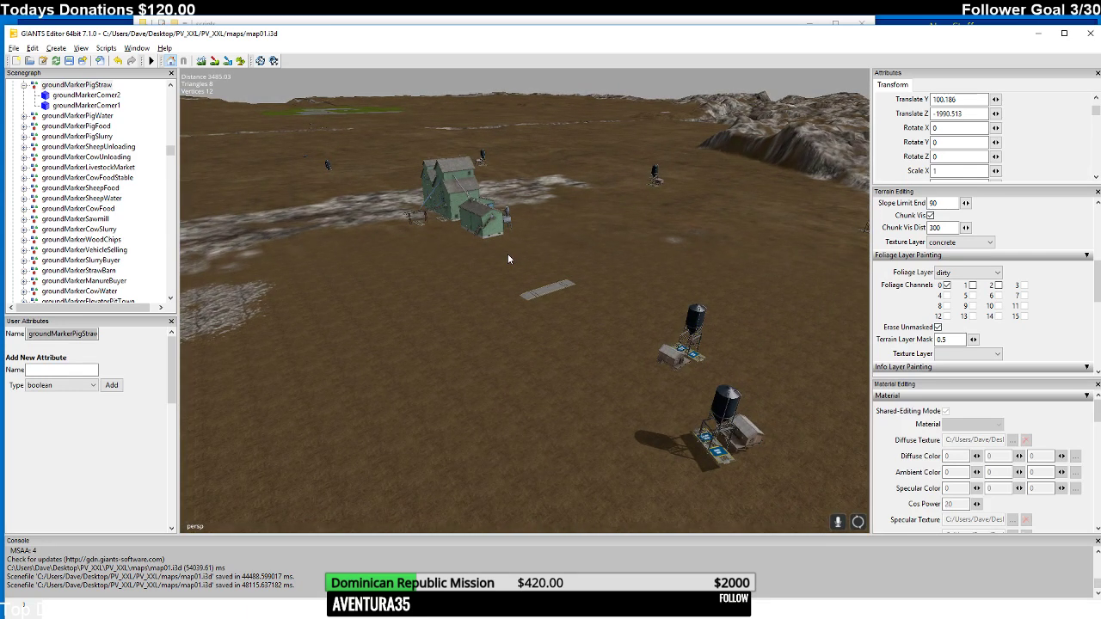
right_drag(507, 254, 514, 340)
click(636, 312)
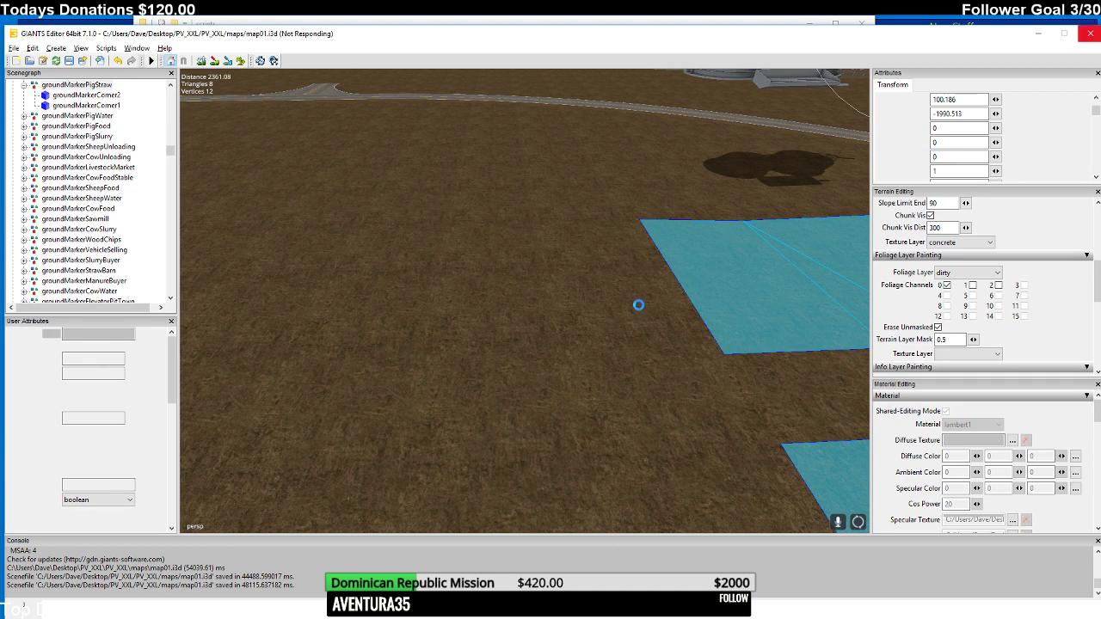
middle_drag(638, 304, 583, 352)
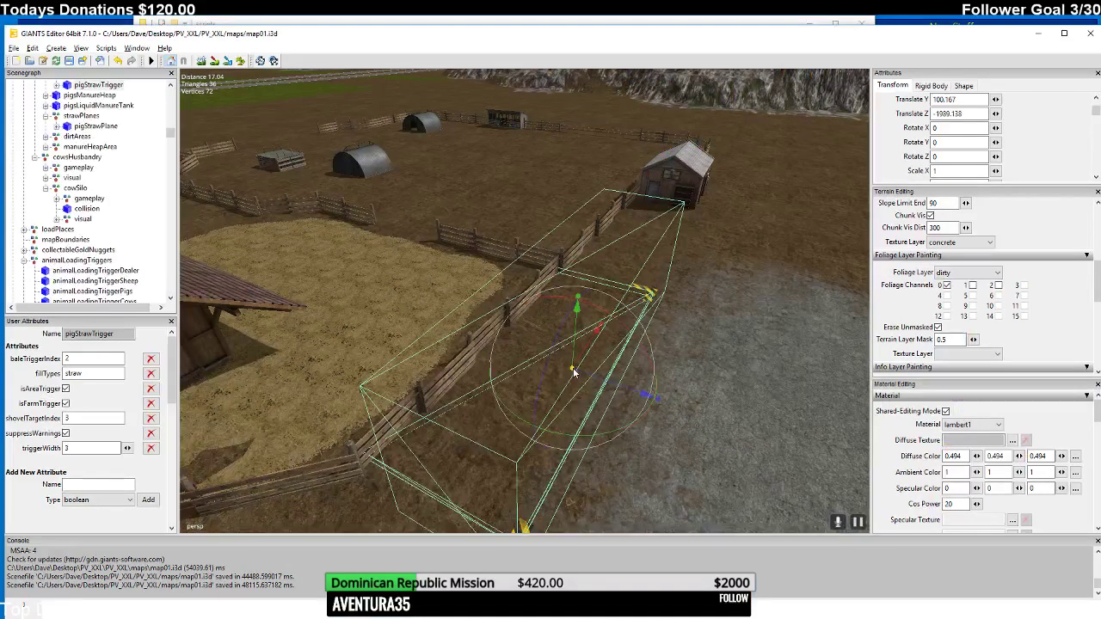
- Align pigStrawTrigger with the straw markers along the fence, at about Translate Y 99.89 and Translate Z -1988.74
scroll(511, 342, up, 5)
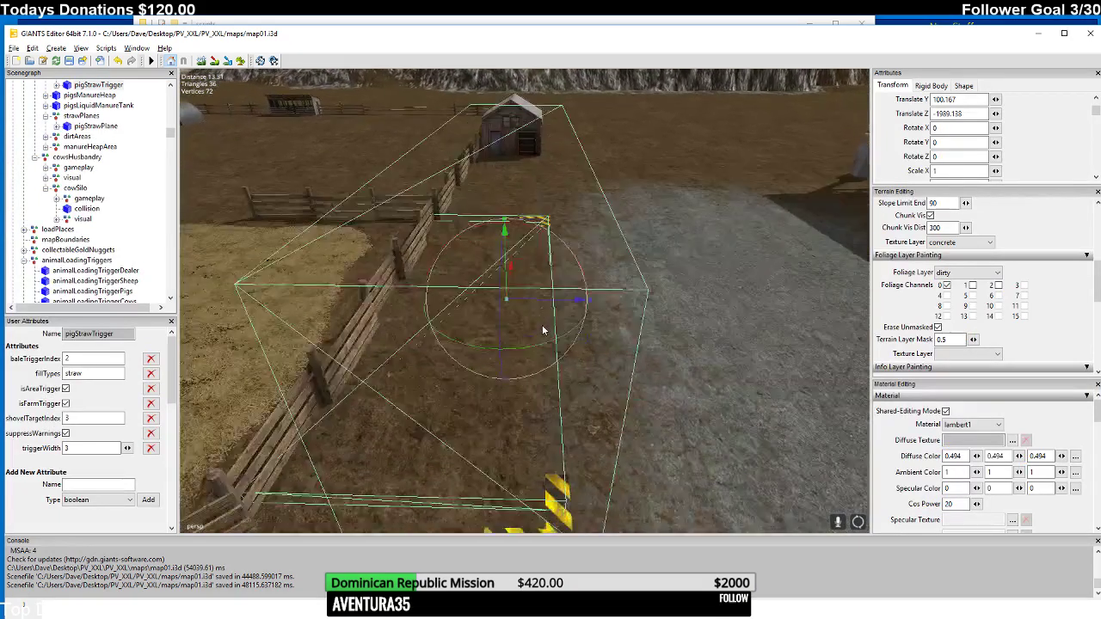
scroll(543, 331, up, 2)
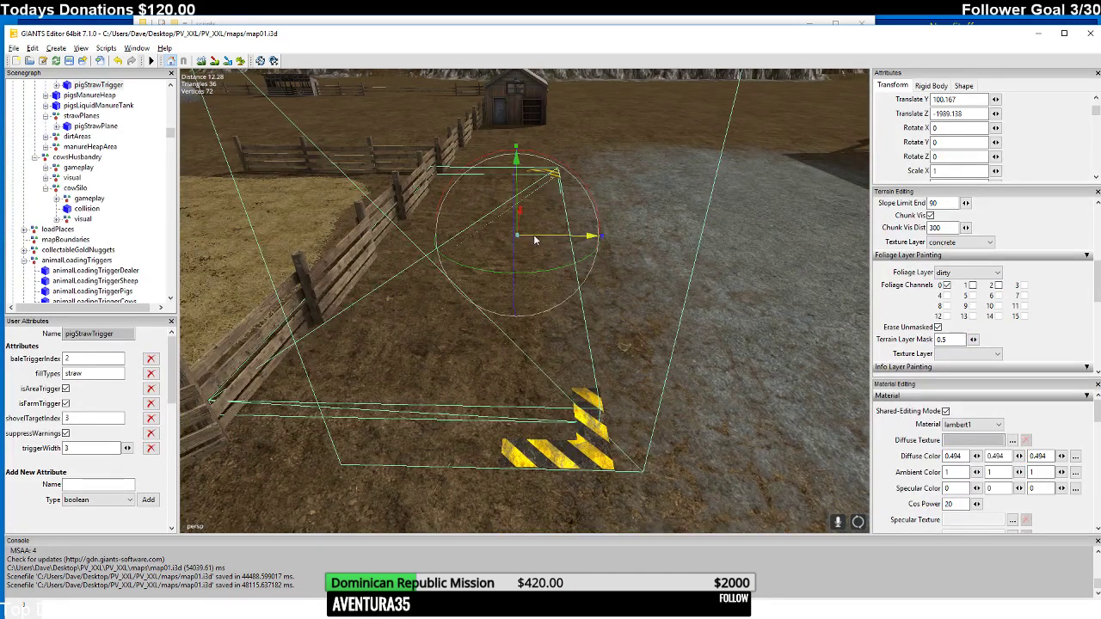
drag(534, 240, 536, 214)
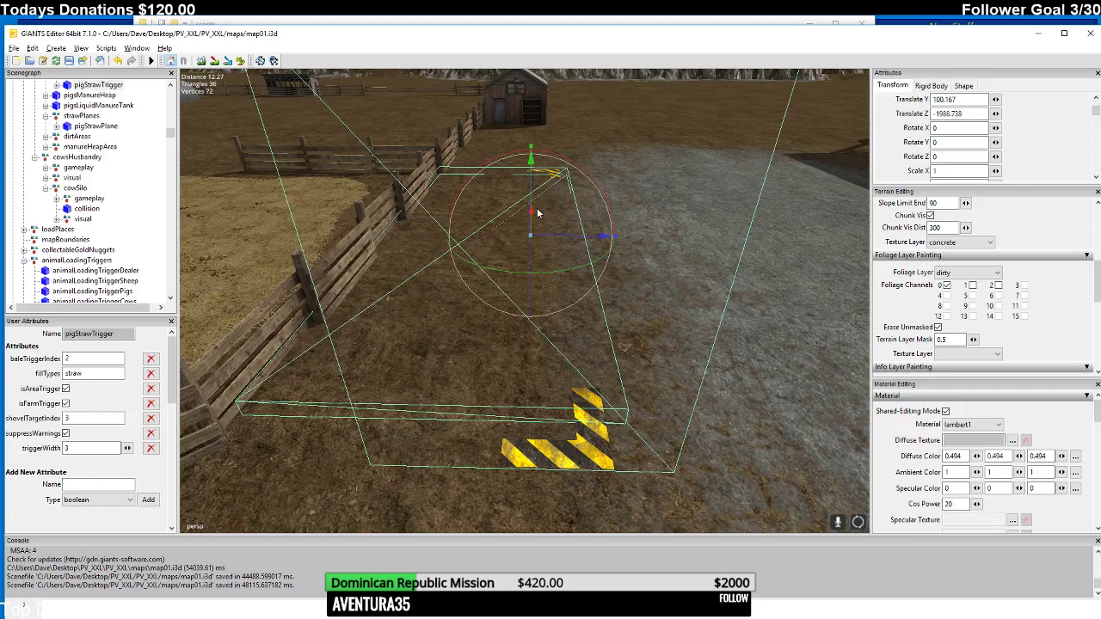
mouse_move(537, 207)
middle_down()
mouse_move(495, 210)
mouse_move(522, 218)
middle_up()
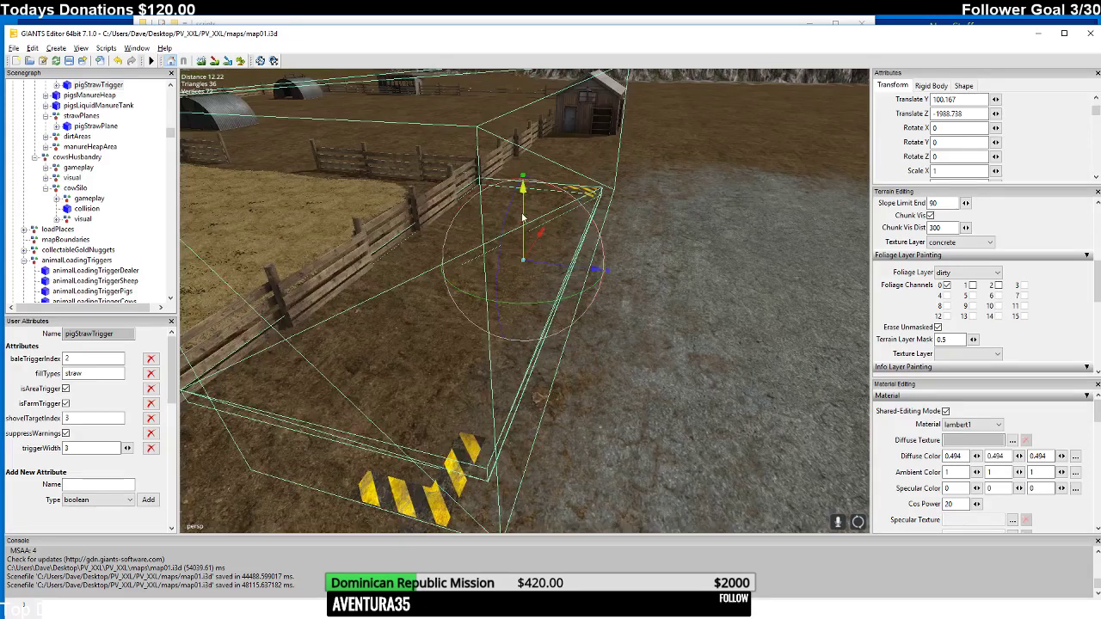
drag(522, 218, 528, 230)
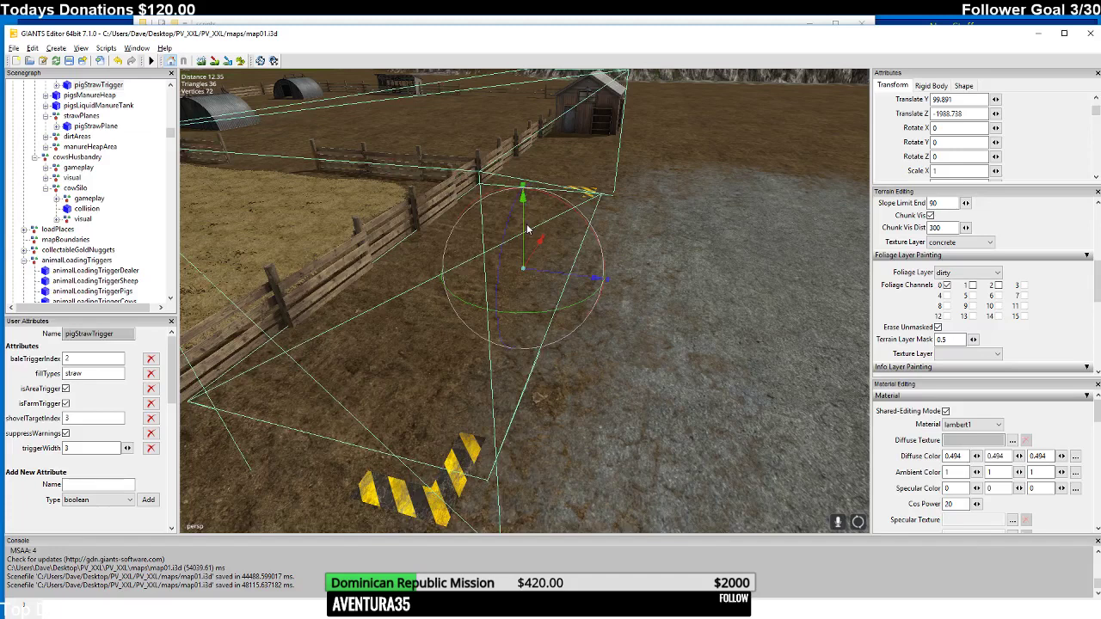
middle_drag(528, 229, 456, 246)
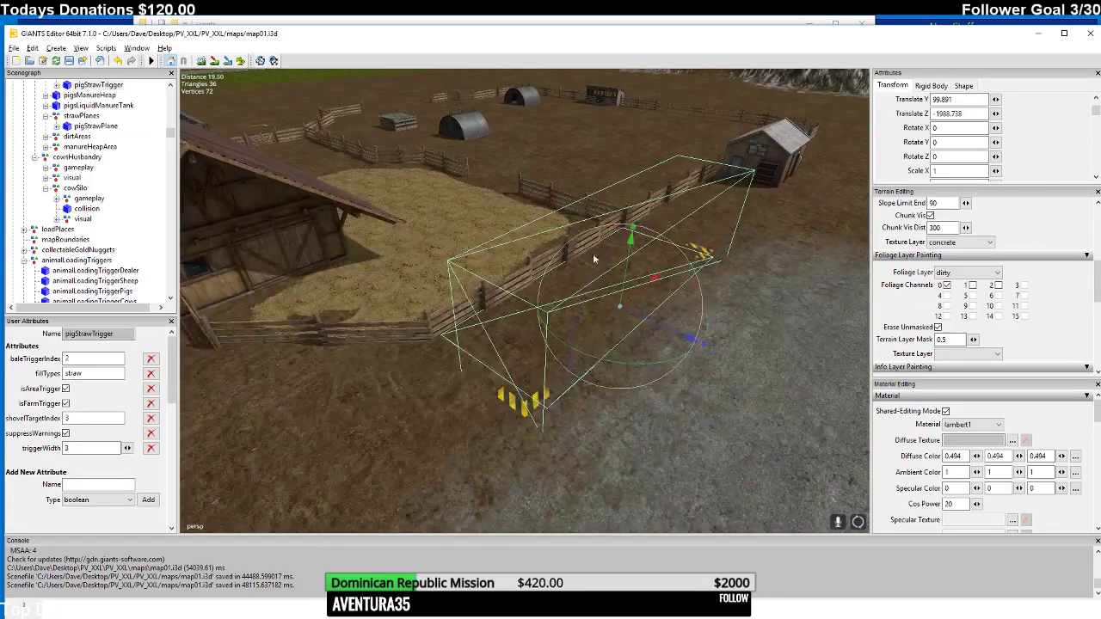
drag(637, 299, 634, 301)
- Shift the groundMarkerPigStraw markers outward from the fence to match the trigger, to about Translate Z -1989.42
middle_drag(646, 301, 552, 324)
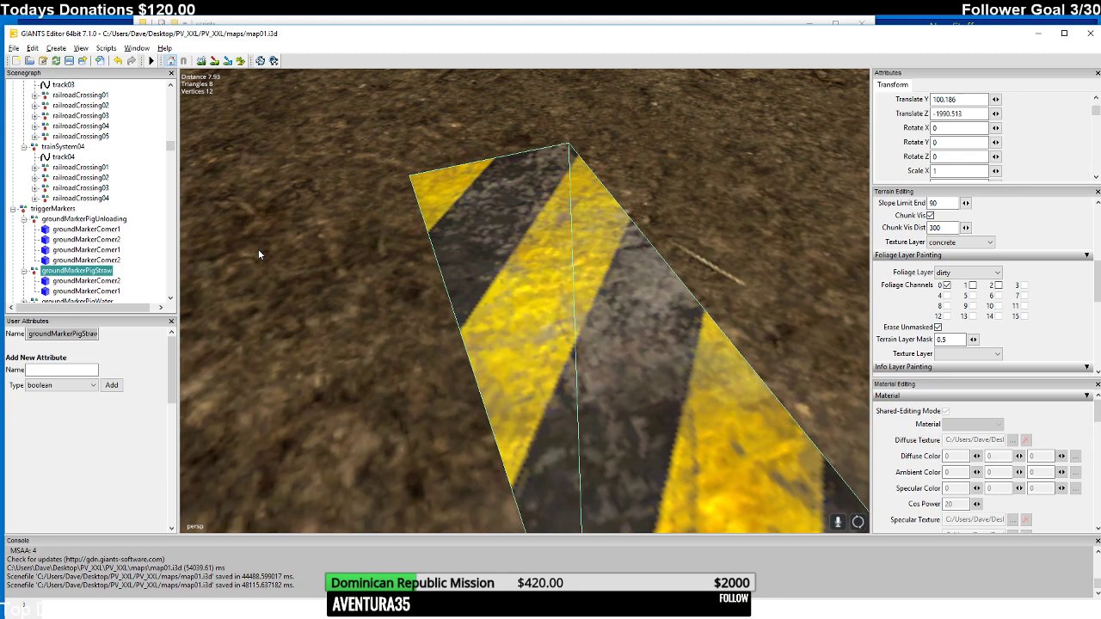
scroll(251, 248, down, 10)
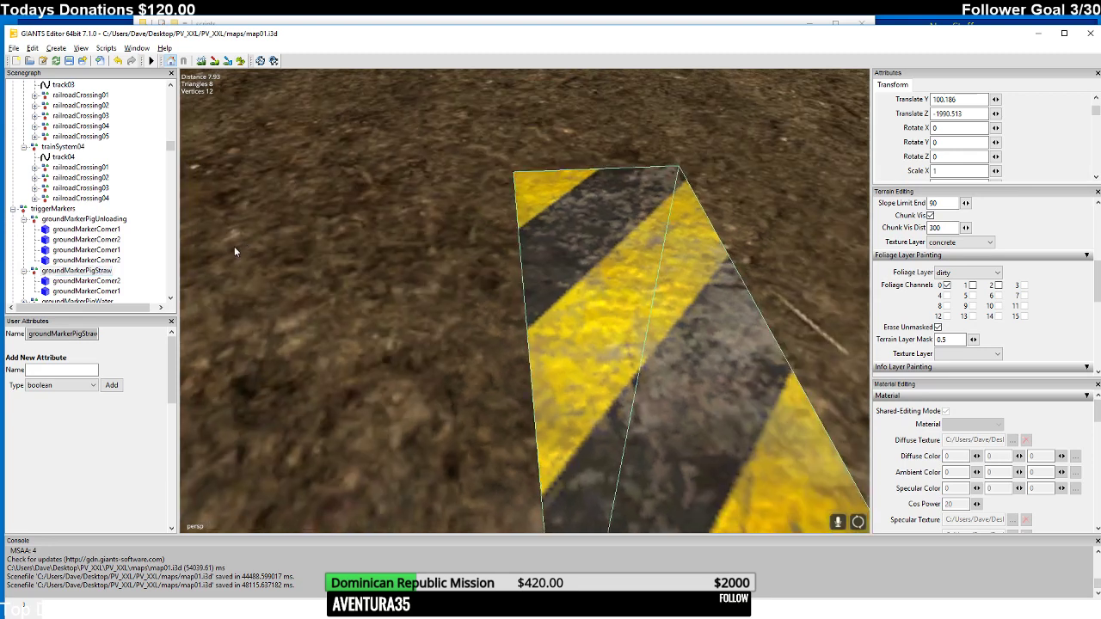
scroll(339, 285, up, 3)
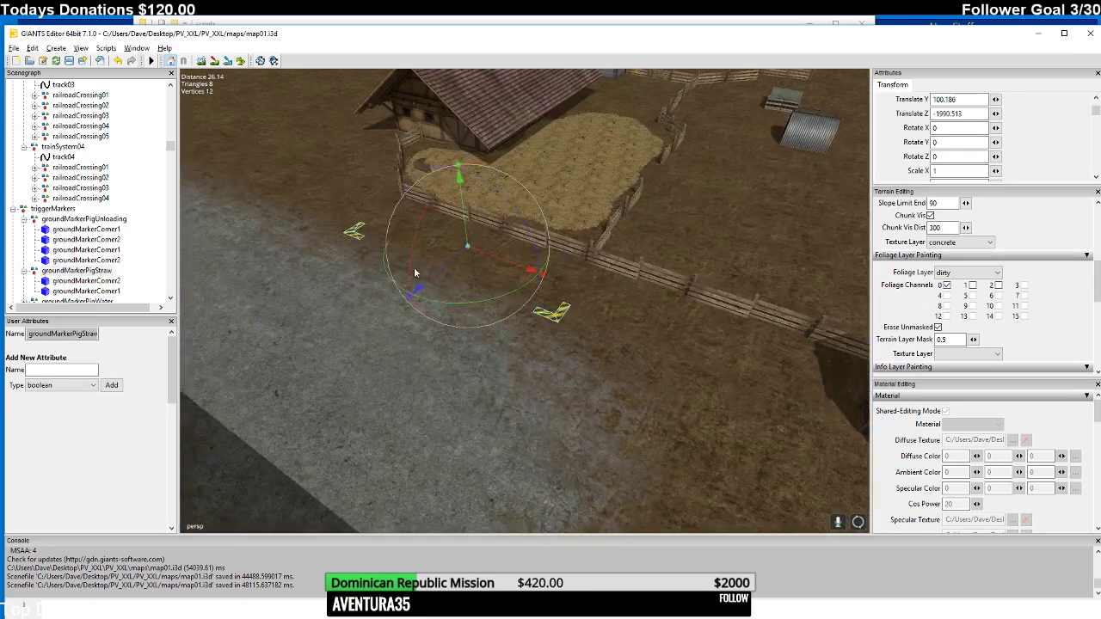
drag(443, 273, 424, 281)
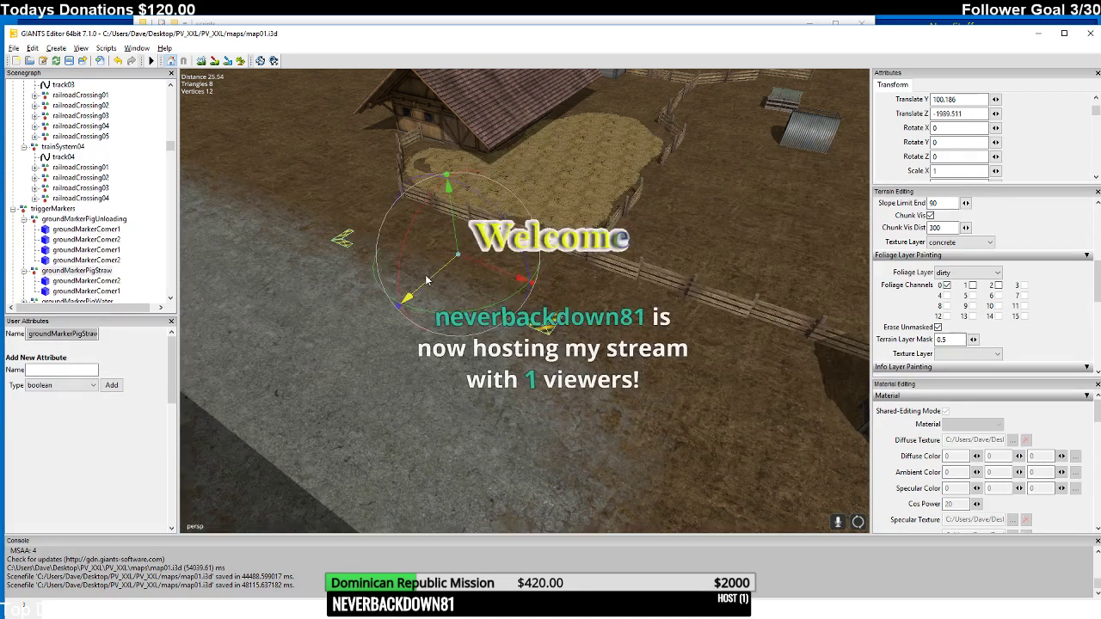
mouse_move(425, 281)
right_down()
mouse_move(419, 272)
mouse_move(454, 275)
right_up()
scroll(454, 275, up, 5)
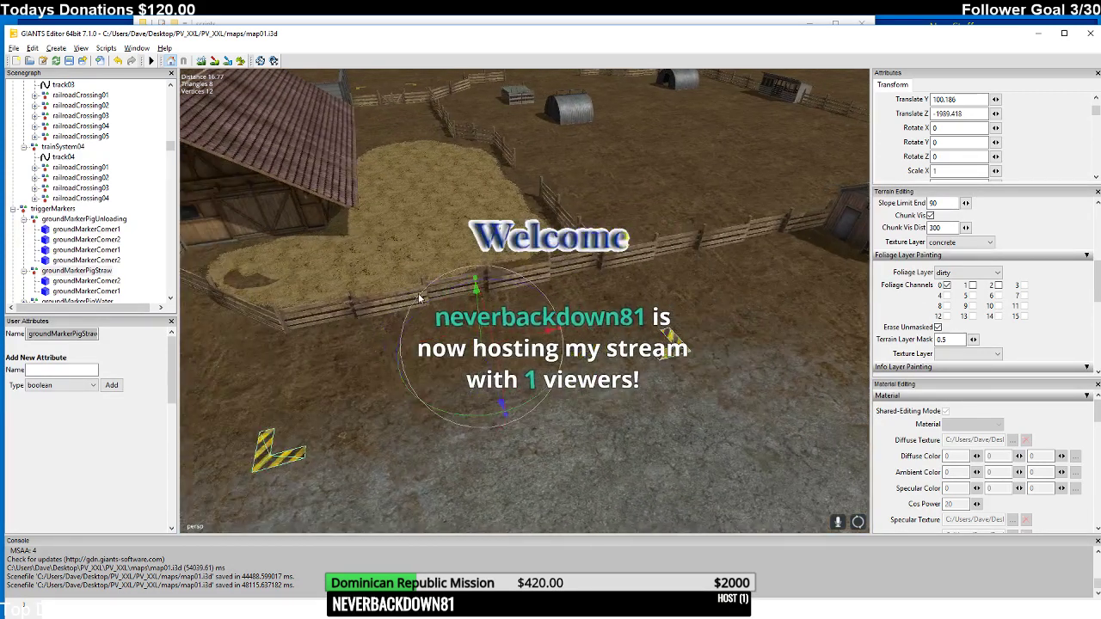
- Relocate feedingTrough from the old pig yard to the fence gap of the new enclosure, at about Translate Y 100.17 and Translate Z -2045.44
scroll(490, 270, down, 5)
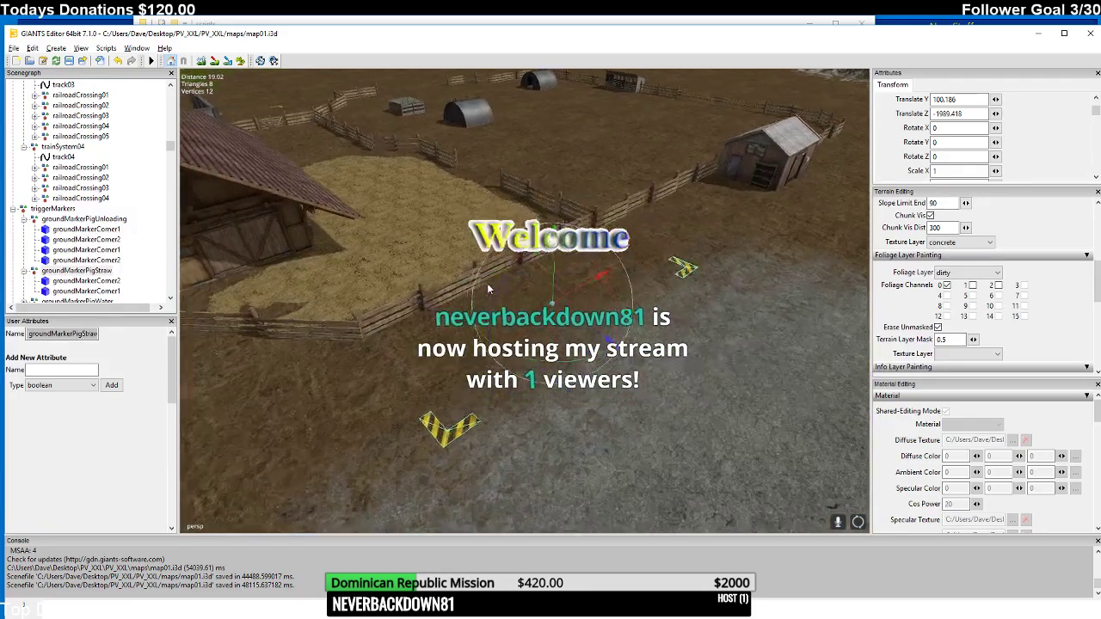
right_drag(492, 285, 545, 307)
scroll(588, 273, up, 10)
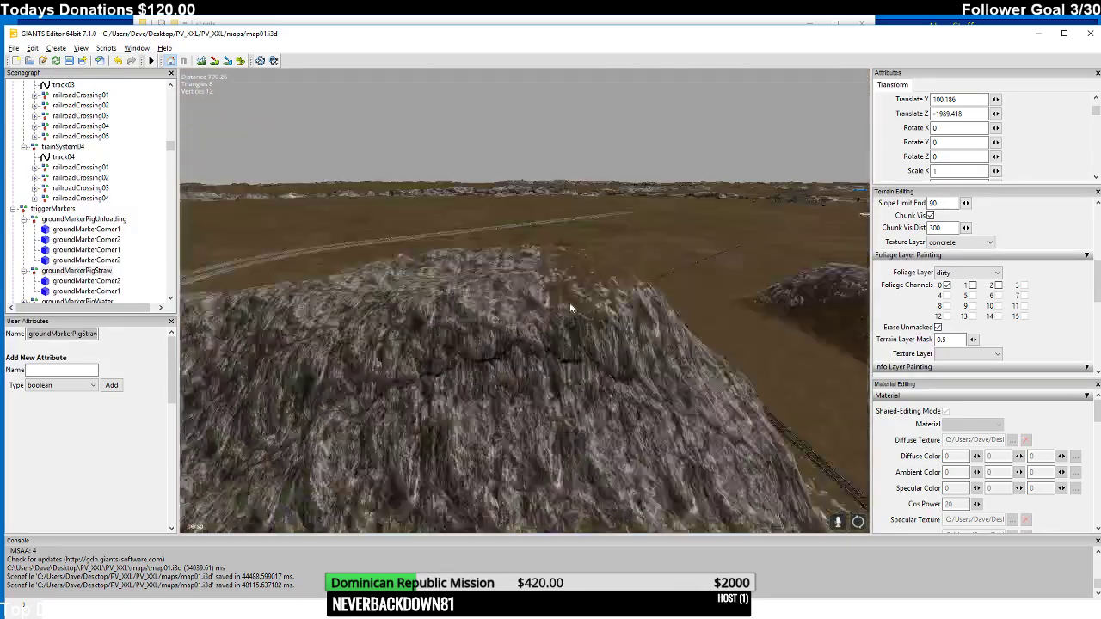
scroll(545, 326, up, 15)
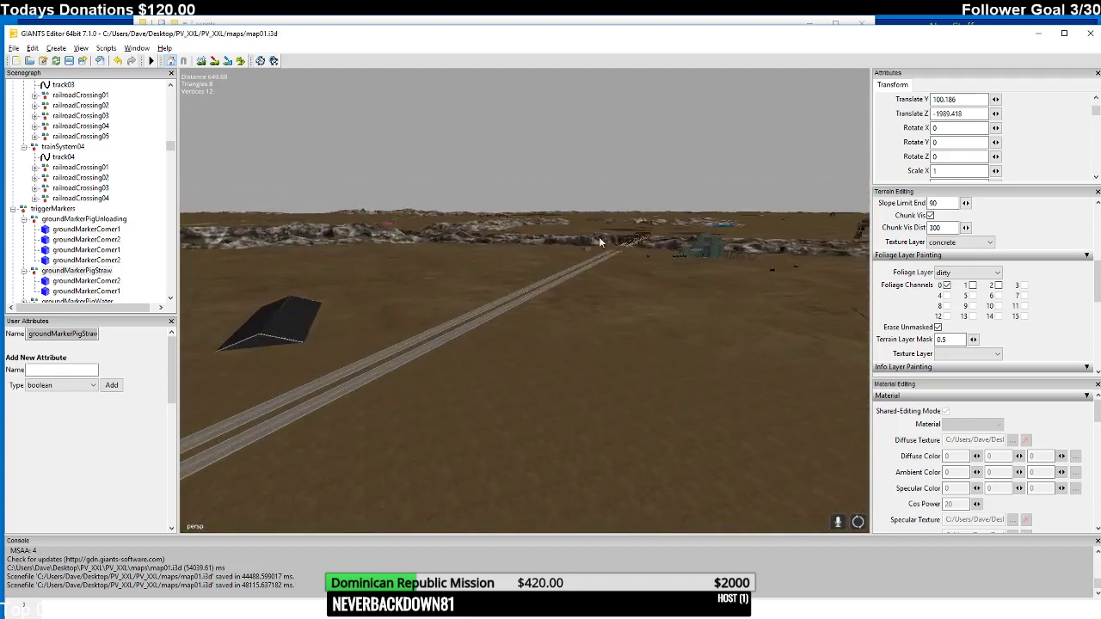
scroll(554, 284, up, 10)
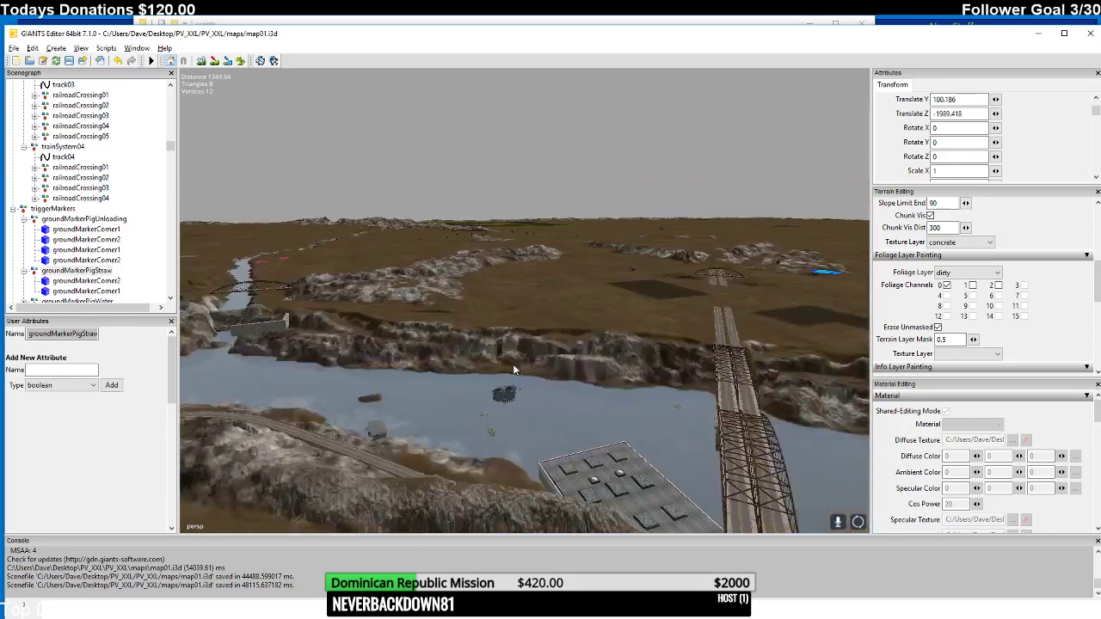
scroll(675, 145, up, 10)
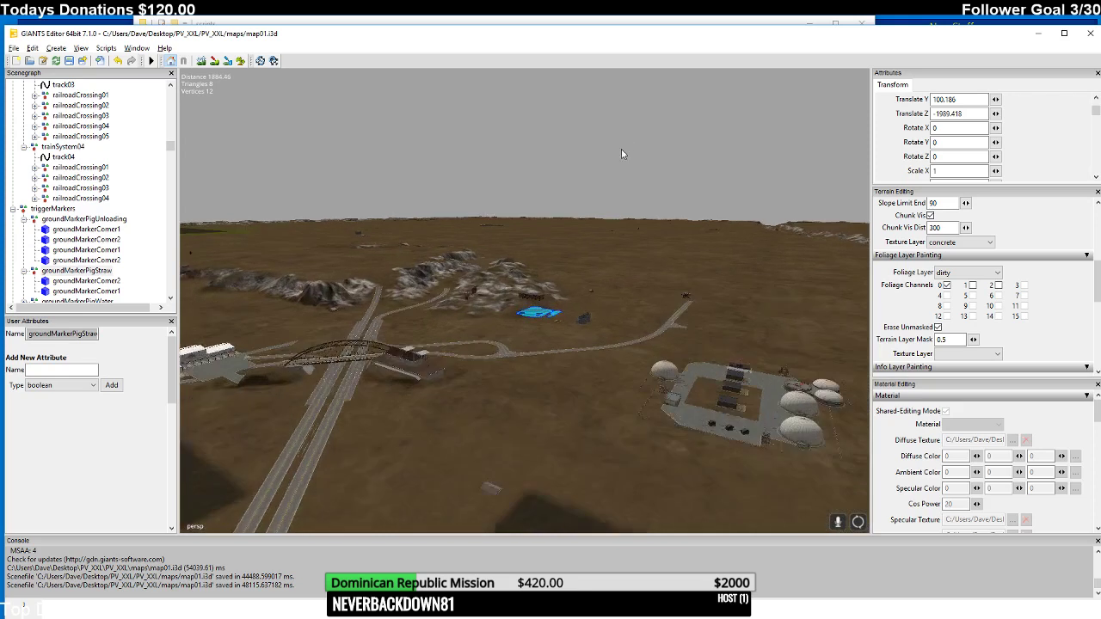
scroll(637, 230, up, 10)
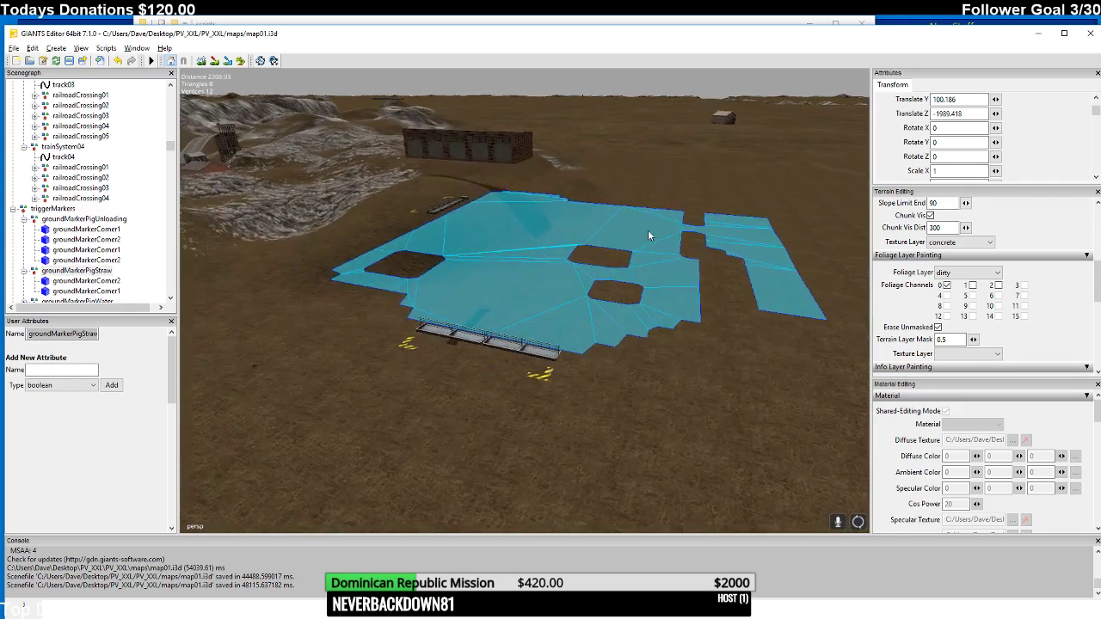
right_drag(624, 226, 522, 270)
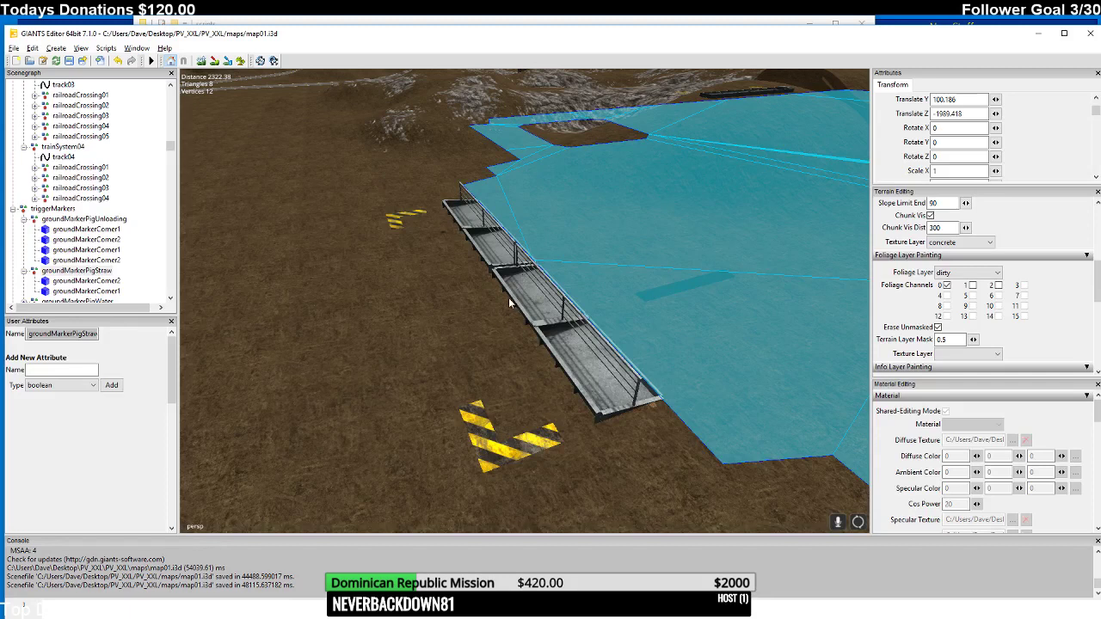
click(512, 301)
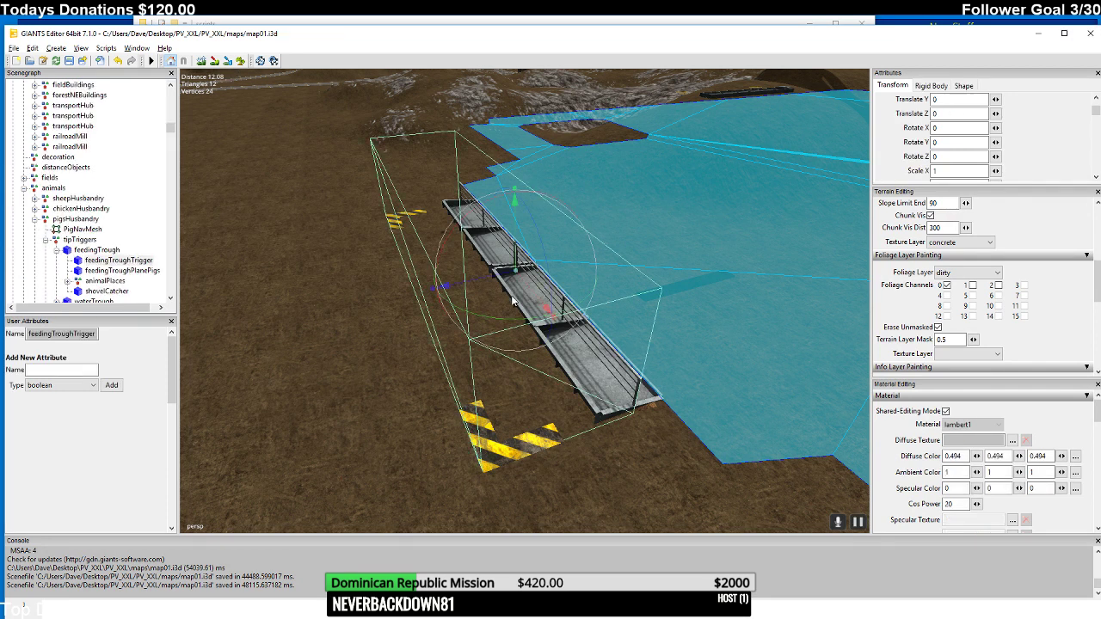
middle_drag(621, 246, 568, 242)
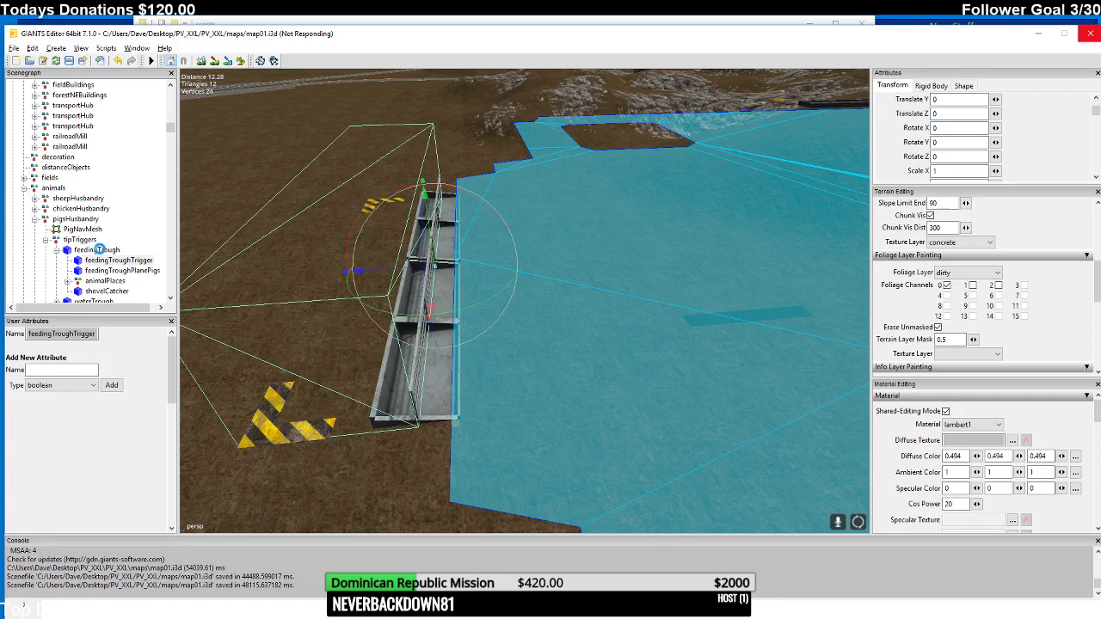
click(99, 249)
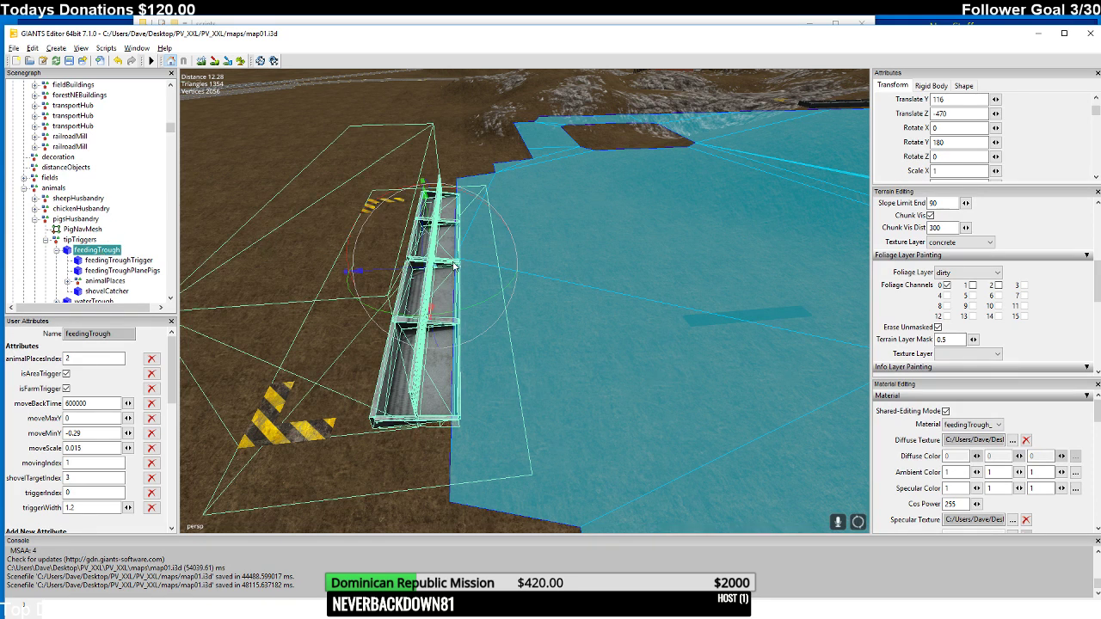
right_drag(453, 266, 476, 313)
key(ctrl+v)
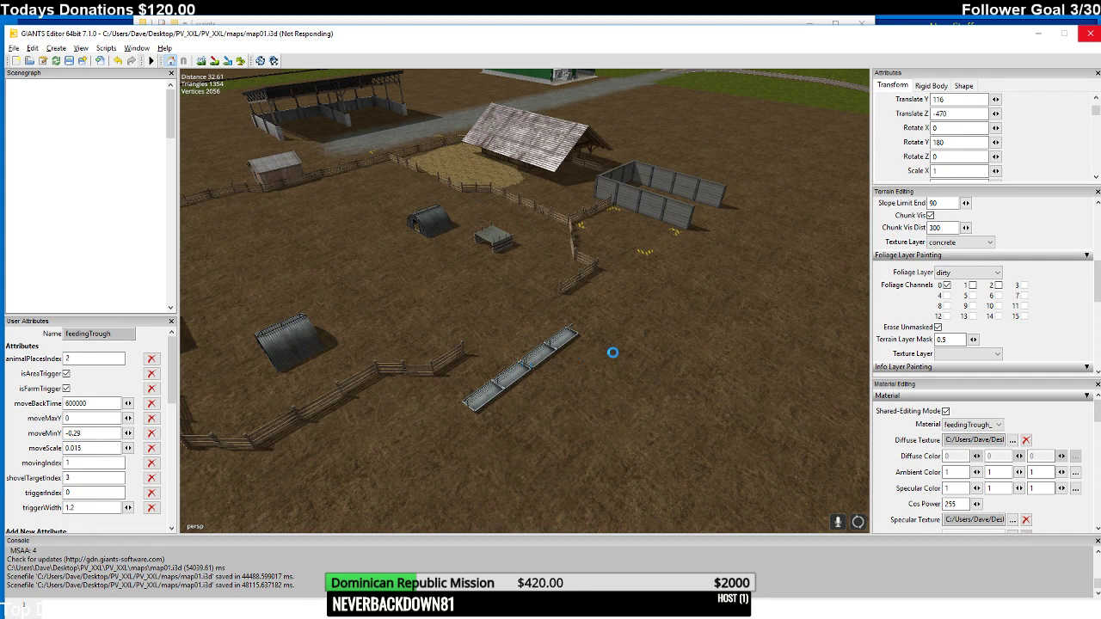
- Slide feedingTrough sideways and inward so it closes the gap in line with the new enclosure's fence
right_drag(600, 349, 465, 343)
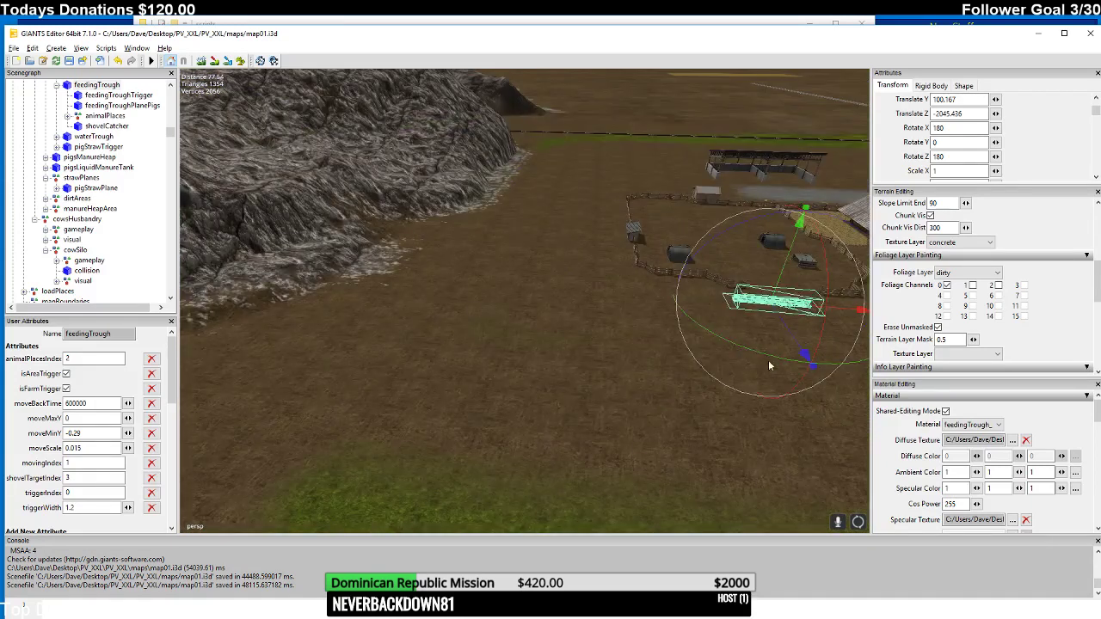
right_drag(768, 360, 645, 373)
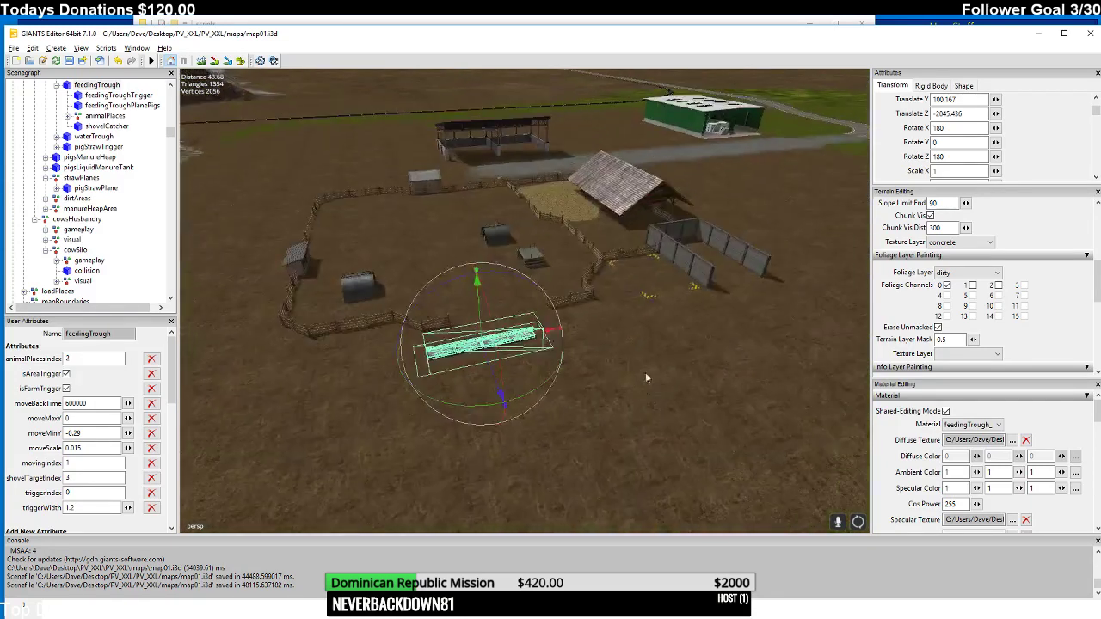
scroll(646, 370, up, 10)
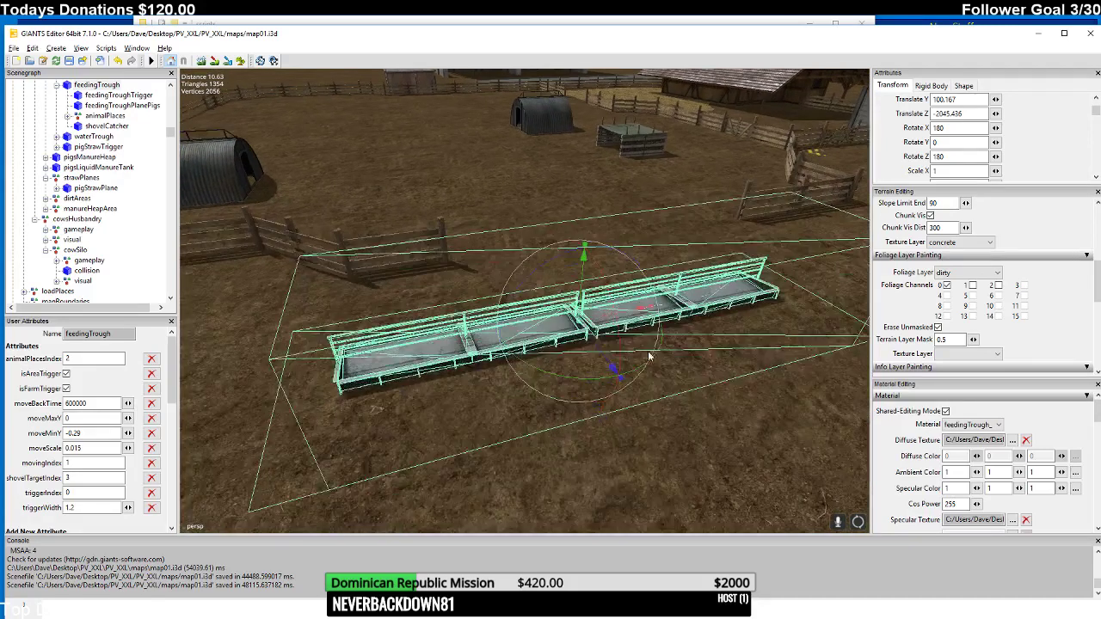
drag(607, 320, 715, 303)
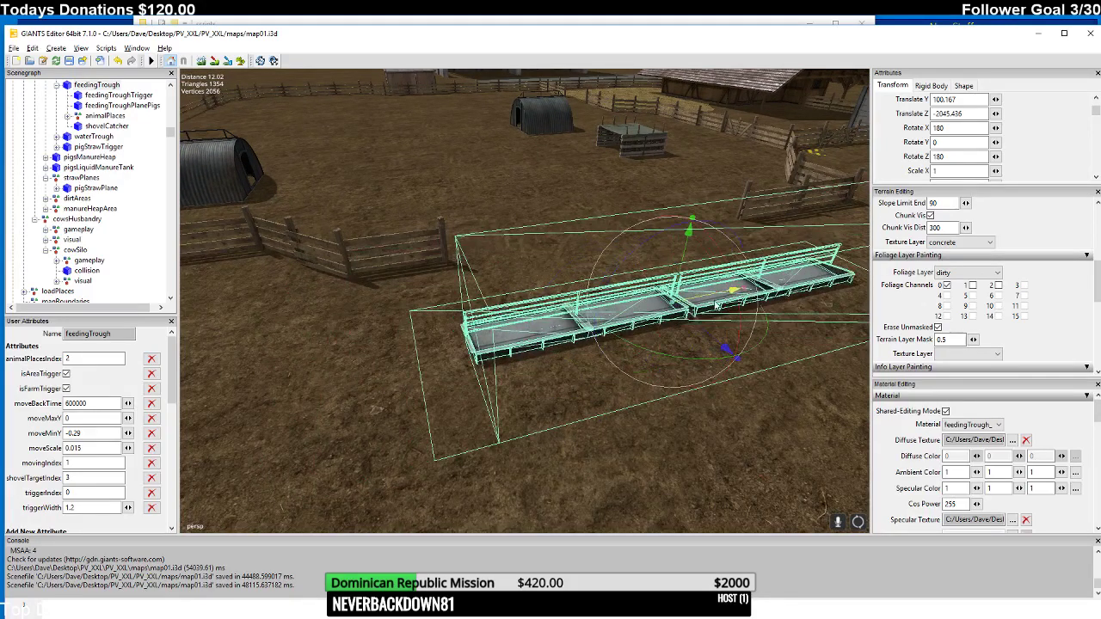
drag(709, 341, 609, 257)
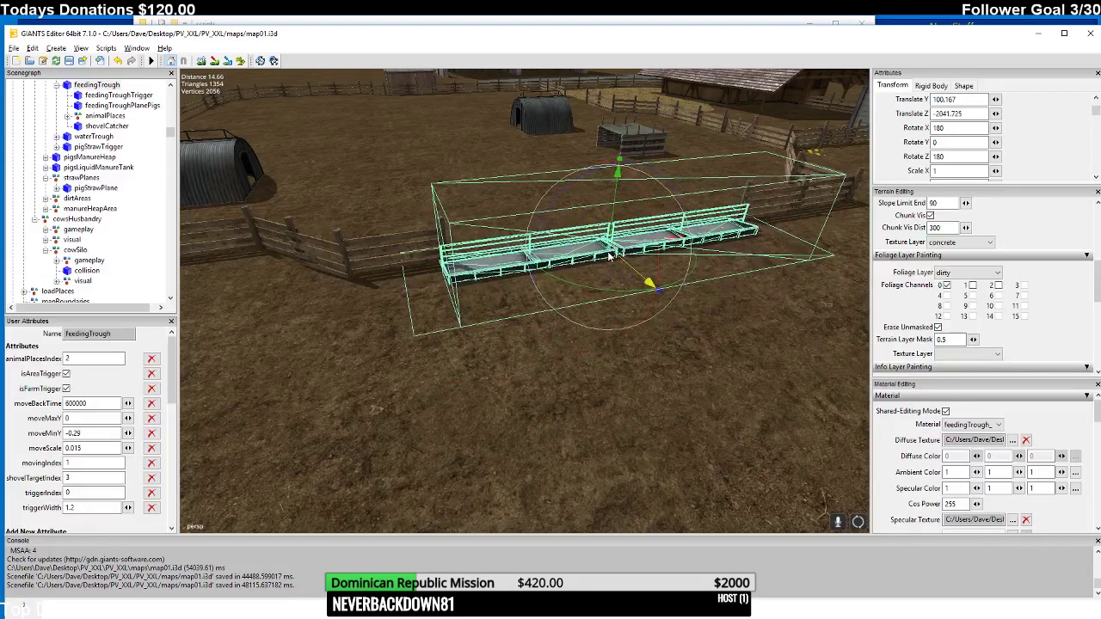
middle_drag(609, 256, 645, 293)
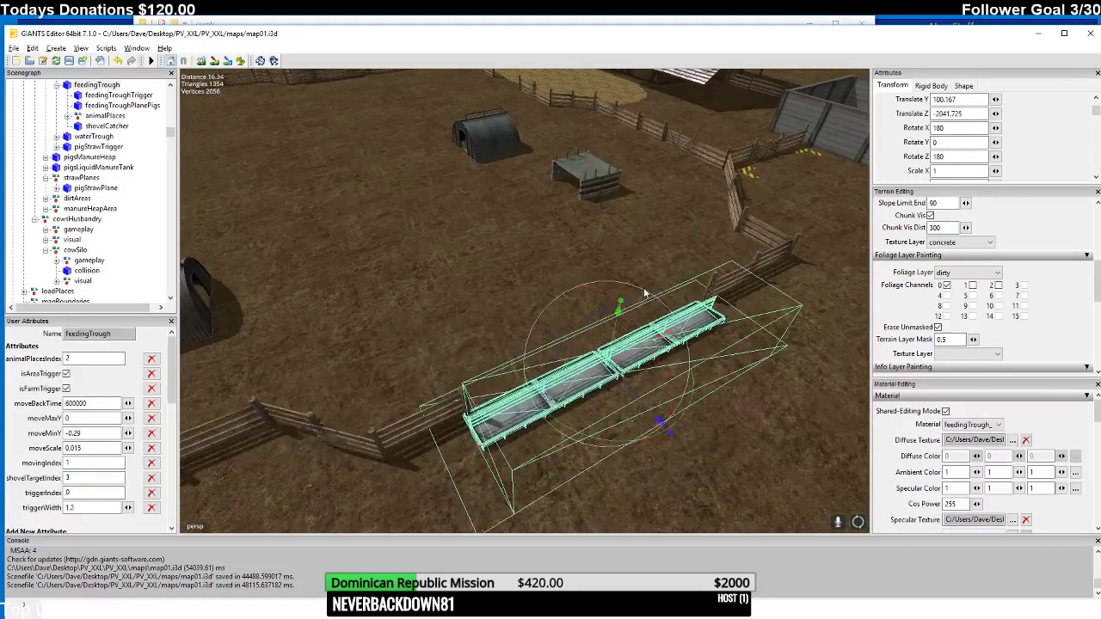
scroll(645, 293, up, 3)
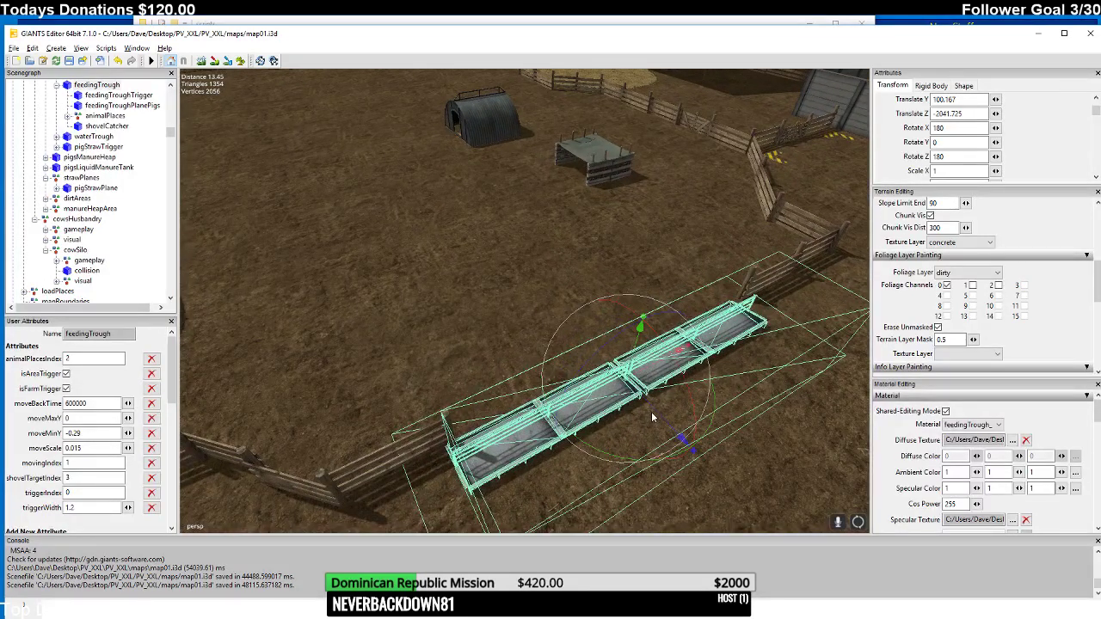
drag(654, 411, 653, 349)
- Relocate the groundMarkerPigFood markers from the old pig yard to the new feeding trough and centre them on it, at about Translate Z -2045.1
middle_drag(653, 349, 519, 302)
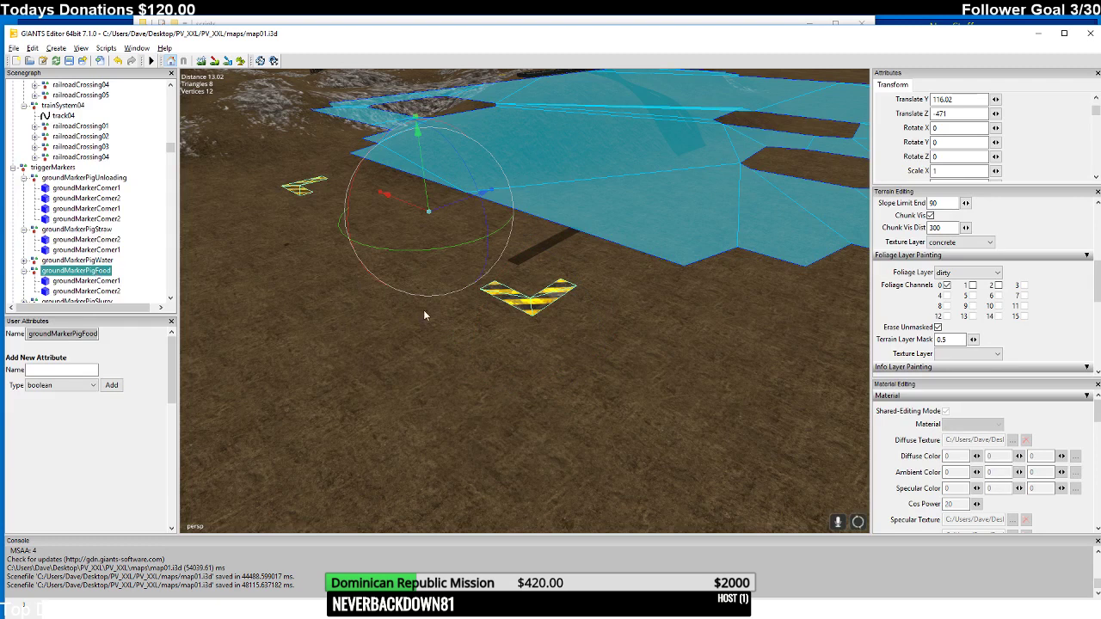
scroll(424, 312, down, 5)
right_drag(433, 302, 642, 353)
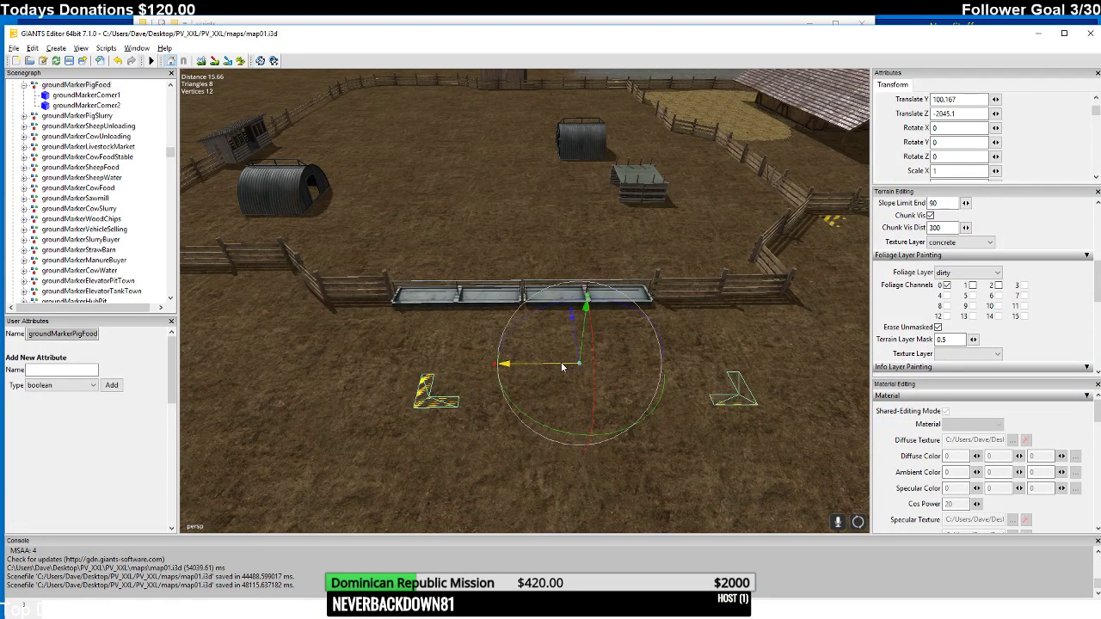
drag(581, 367, 504, 356)
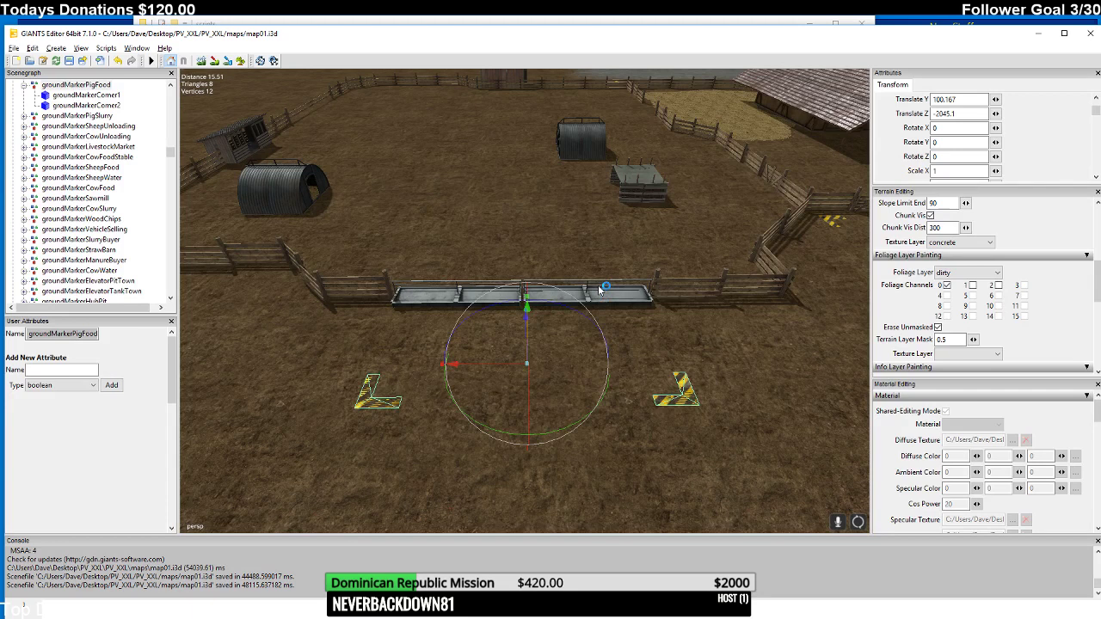
- Bring the groundMarkerPigFood markers closer to the trough and raise them slightly, to about Translate Z -2042.76 and Translate Y 100.18
middle_drag(599, 291, 464, 294)
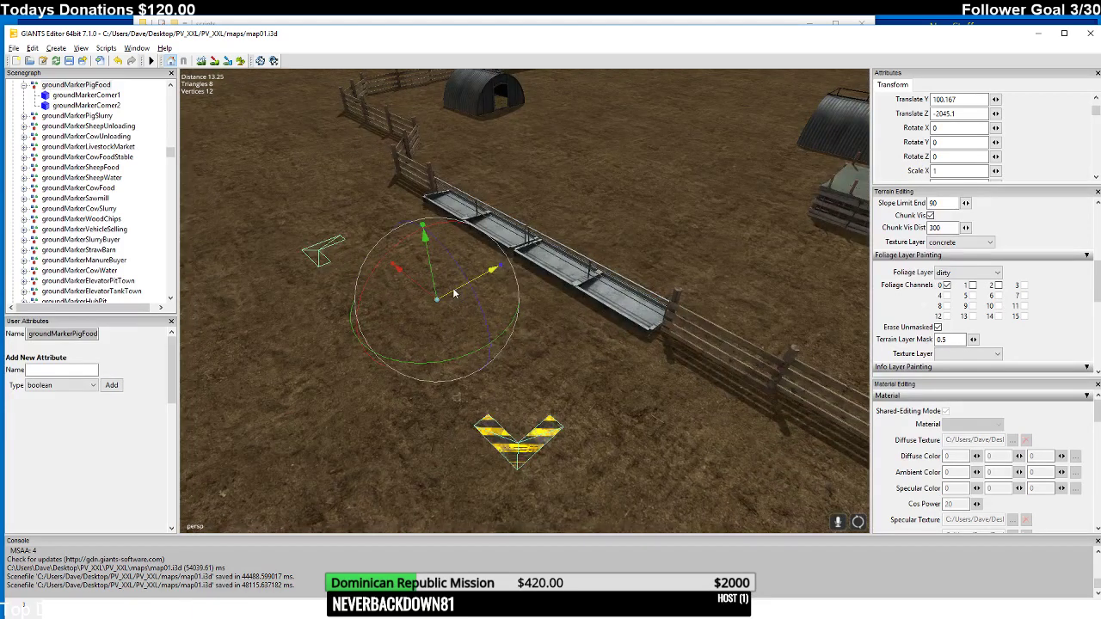
drag(454, 294, 532, 274)
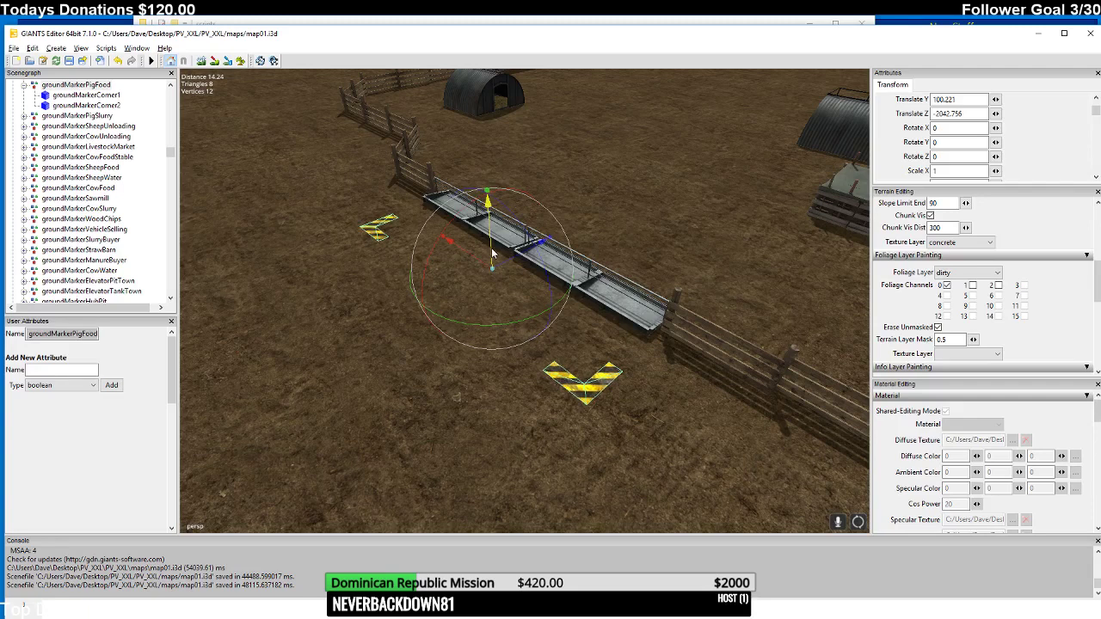
scroll(492, 254, down, 6)
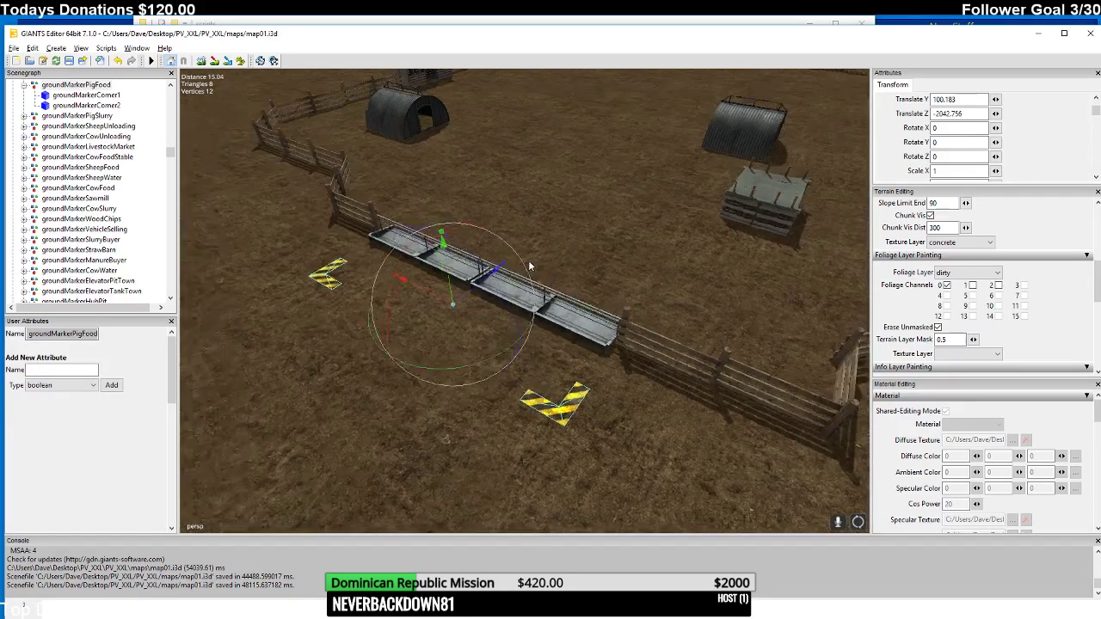
- Relocate waterTrough from the old pig yard to just outside the new fence, at about Translate Y 100.17 and Translate Z -2003.91
middle_drag(559, 308, 507, 286)
click(527, 306)
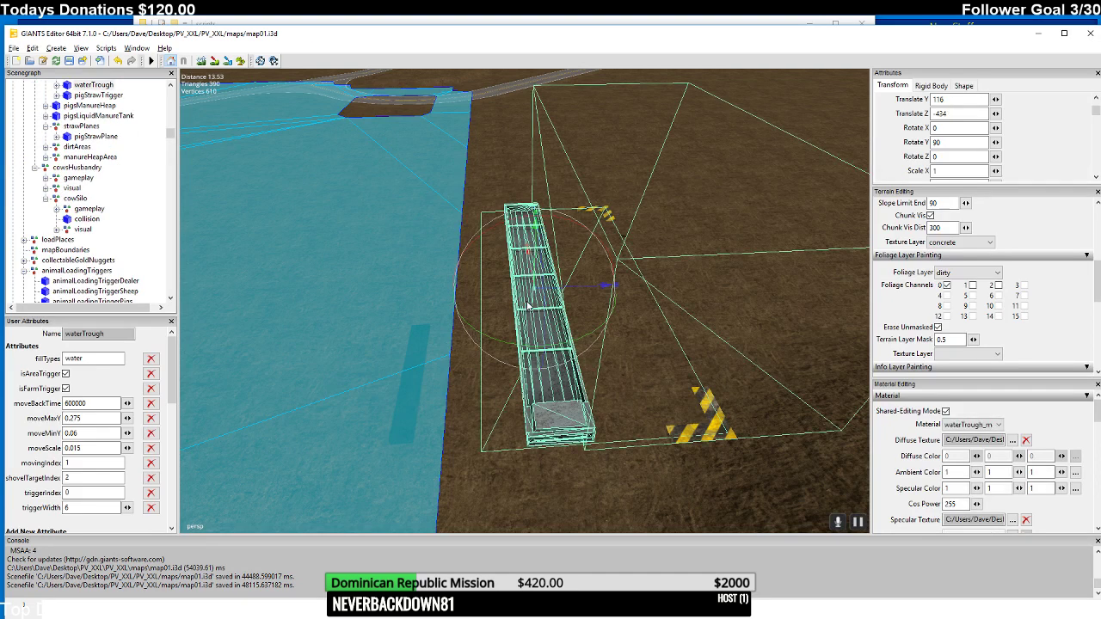
scroll(169, 89, up, 10)
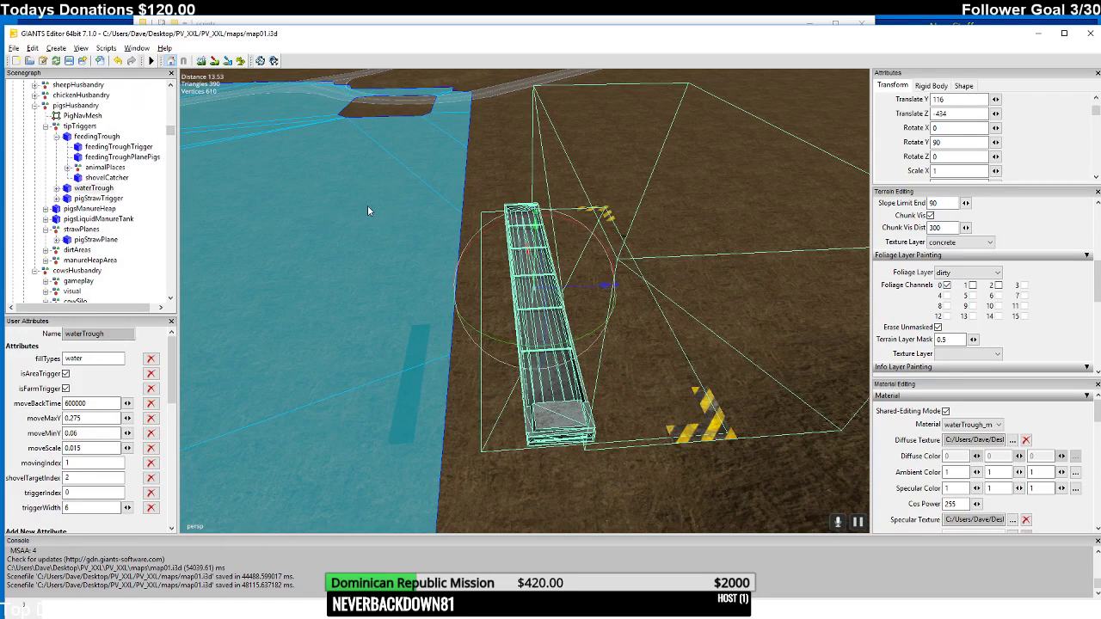
scroll(367, 211, down, 10)
right_drag(281, 188, 484, 180)
scroll(484, 179, up, 15)
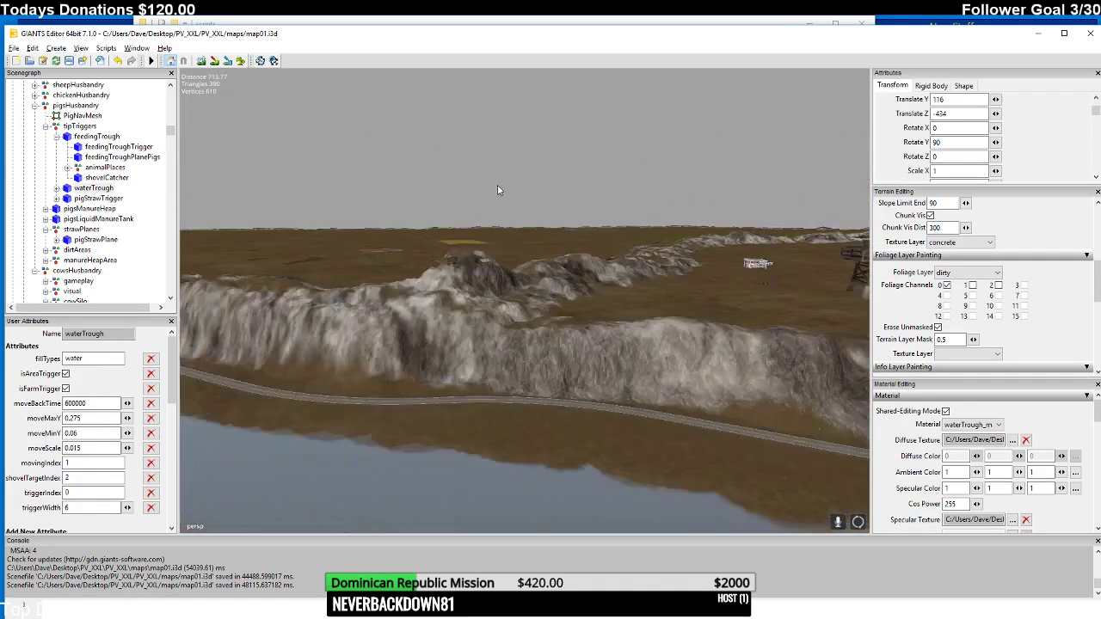
right_drag(479, 432, 592, 236)
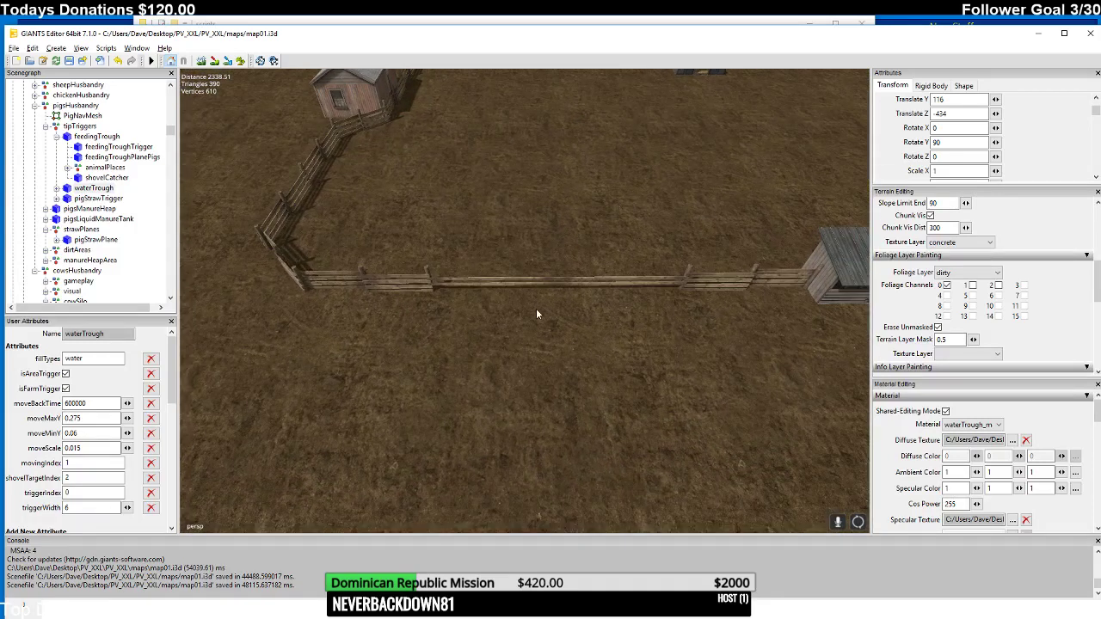
key(ctrl+v)
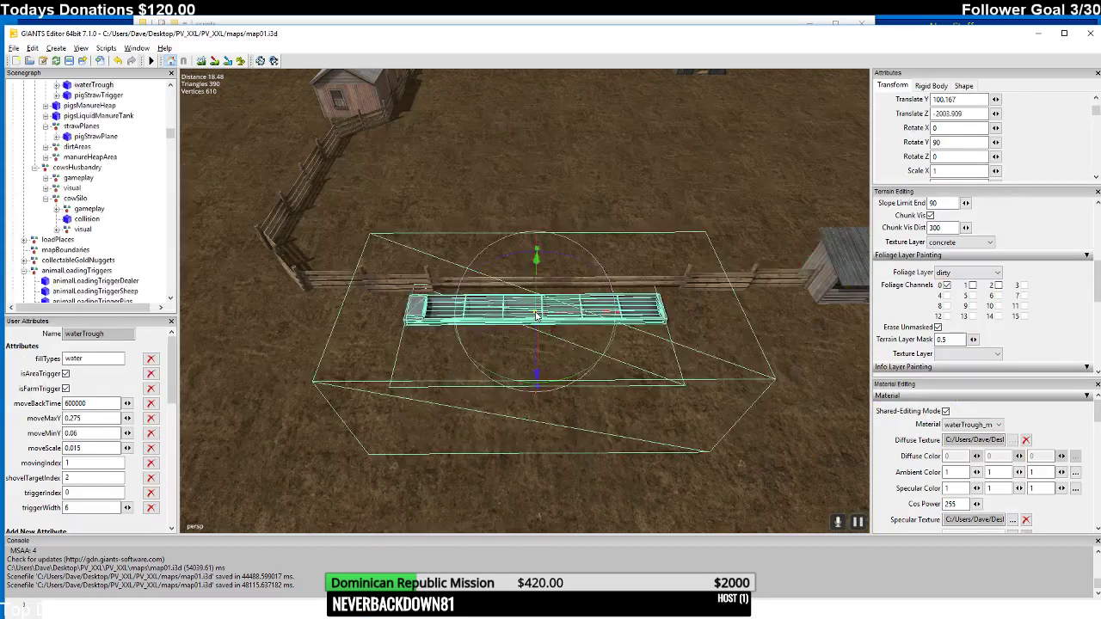
- Align waterTrough between the fence posts and shift it inward under the rails, at about Translate Z -2004.97
drag(557, 316, 584, 316)
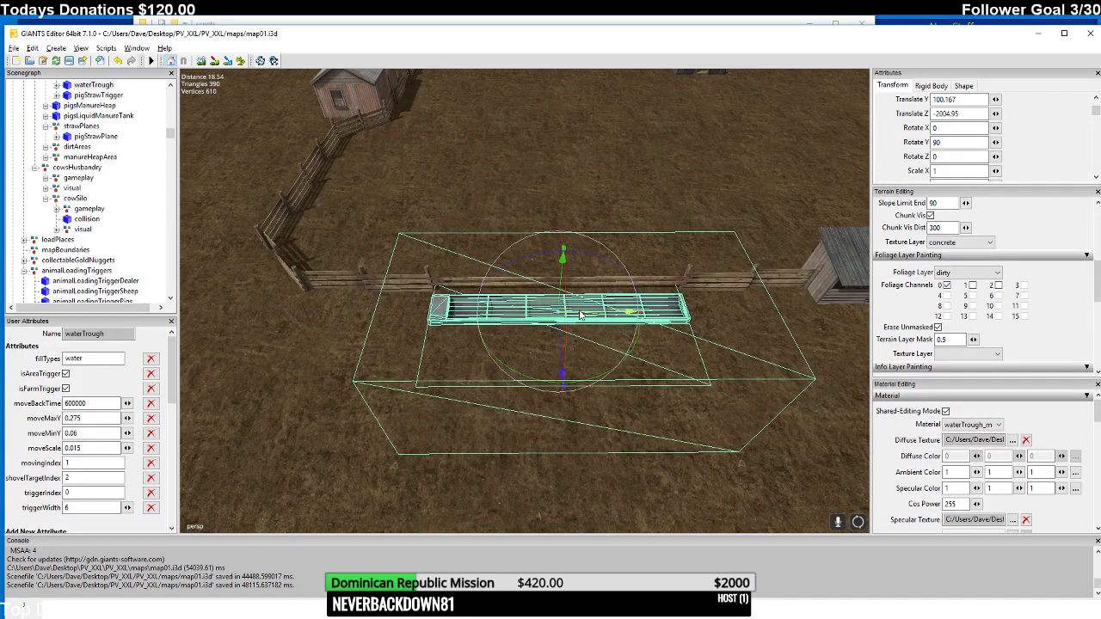
middle_drag(462, 242, 582, 227)
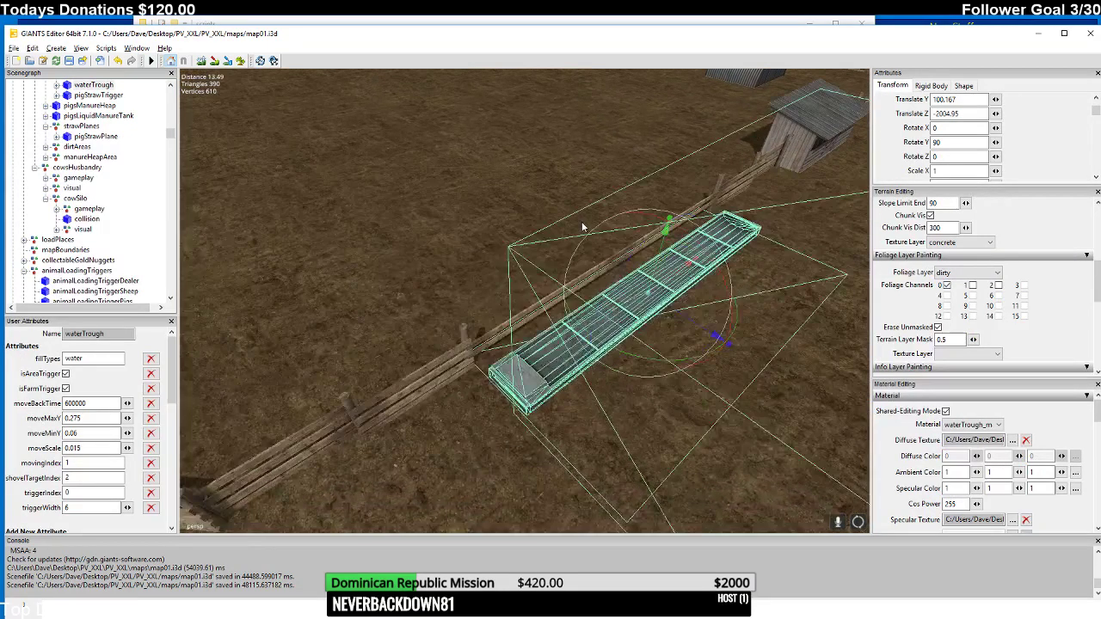
middle_drag(676, 308, 637, 300)
scroll(636, 300, up, 5)
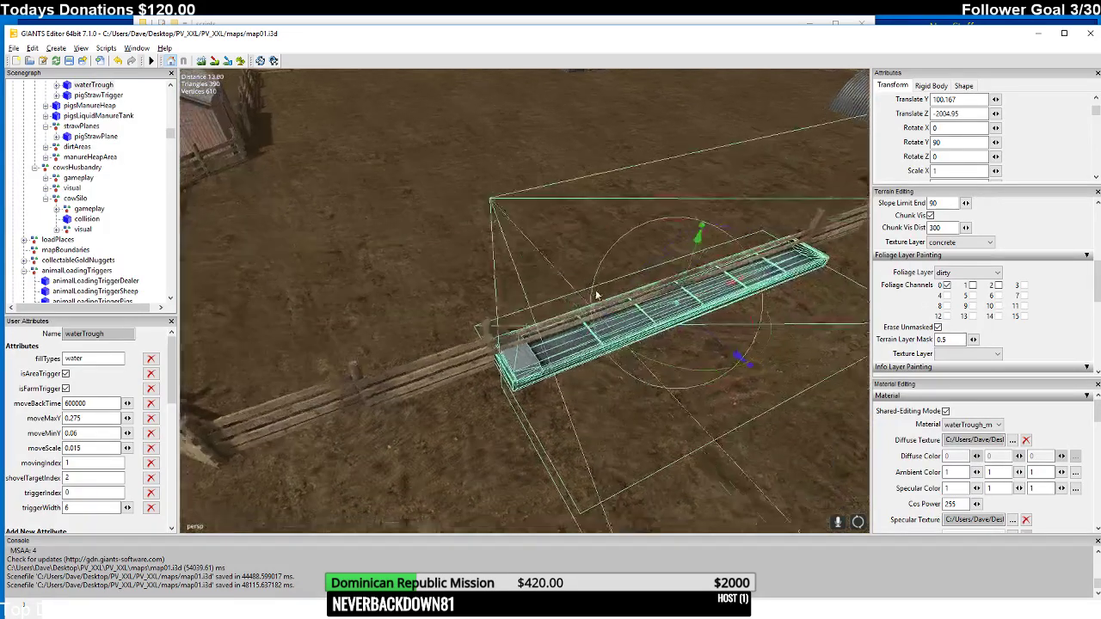
scroll(600, 293, up, 1)
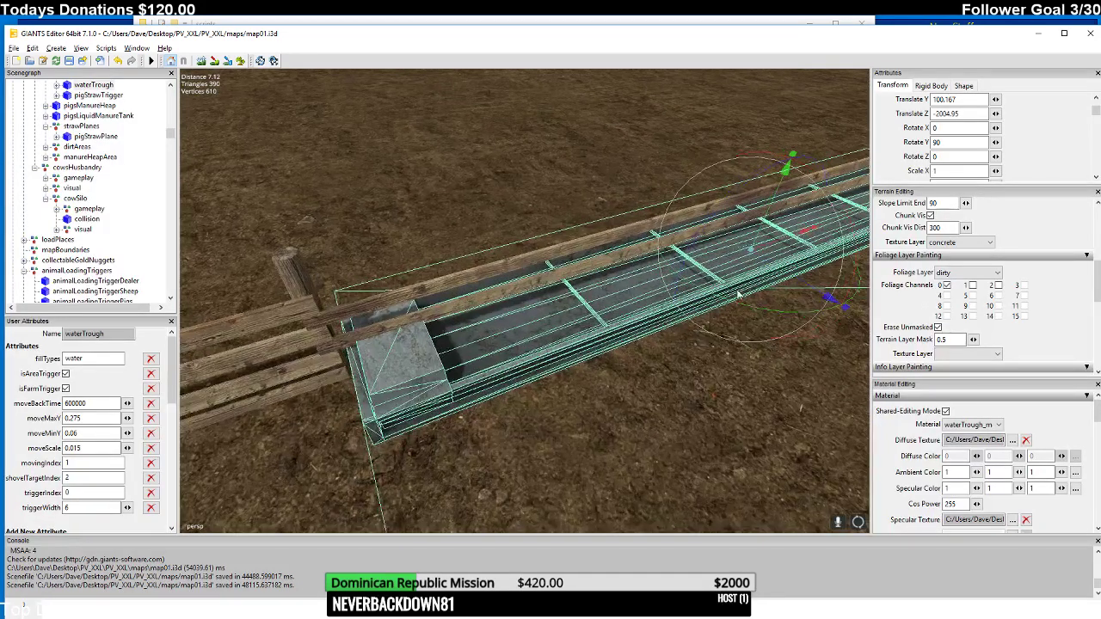
scroll(797, 282, up, 1)
middle_drag(794, 280, 430, 255)
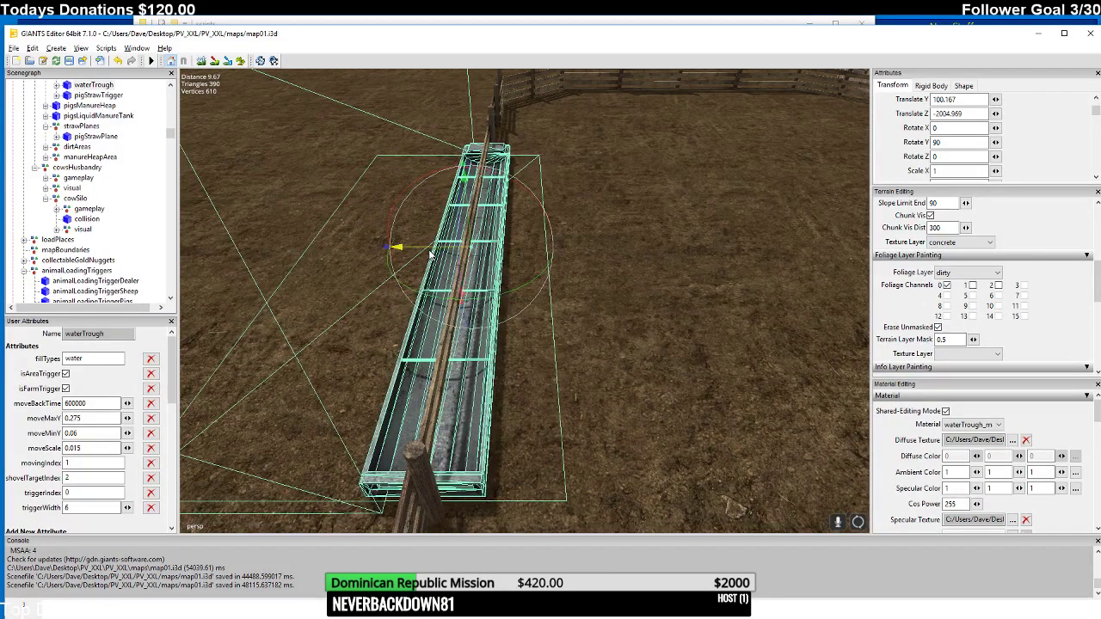
- Relocate the groundMarkerPigWater markers from the old pig yard to the ground outside the new water trough, at about Translate Z -2006.02
scroll(429, 258, down, 5)
middle_drag(414, 303, 400, 269)
scroll(383, 333, down, 3)
scroll(384, 332, down, 5)
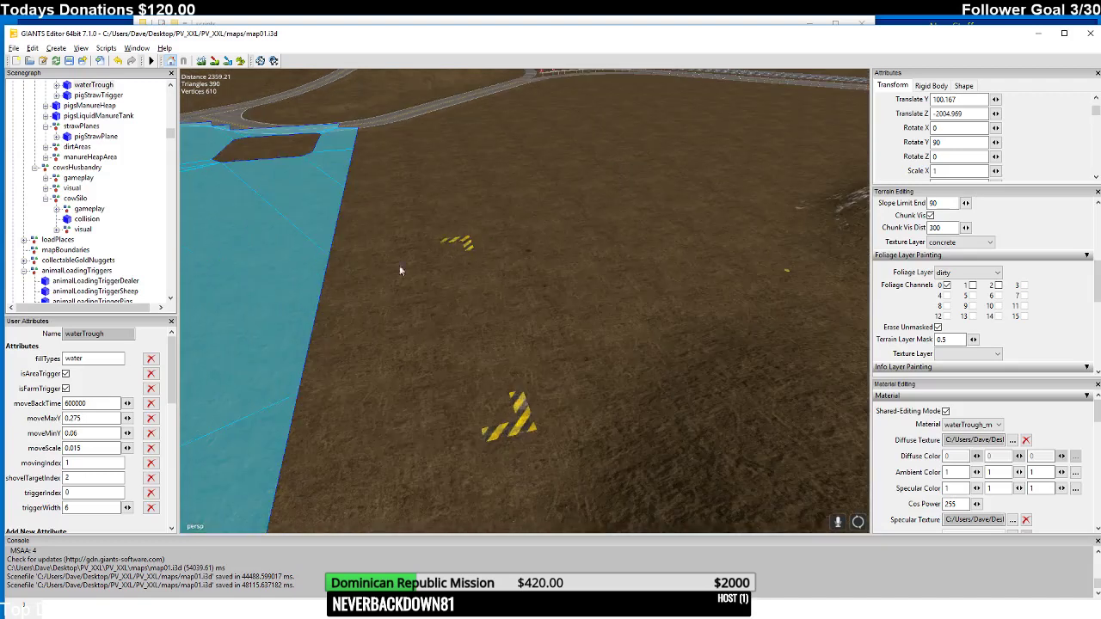
click(523, 425)
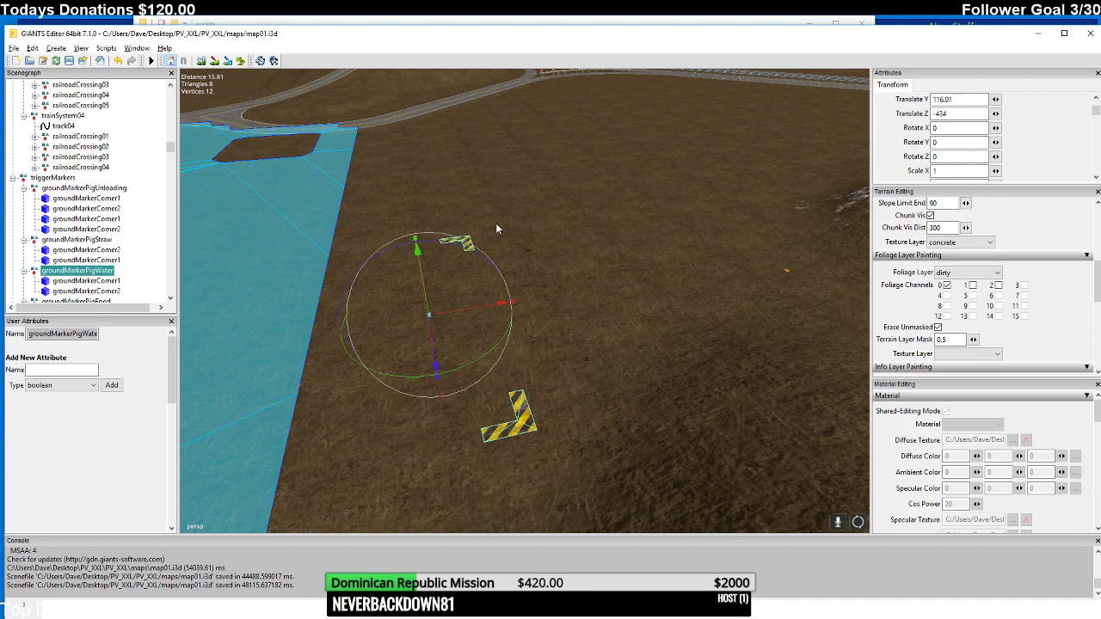
scroll(459, 213, down, 10)
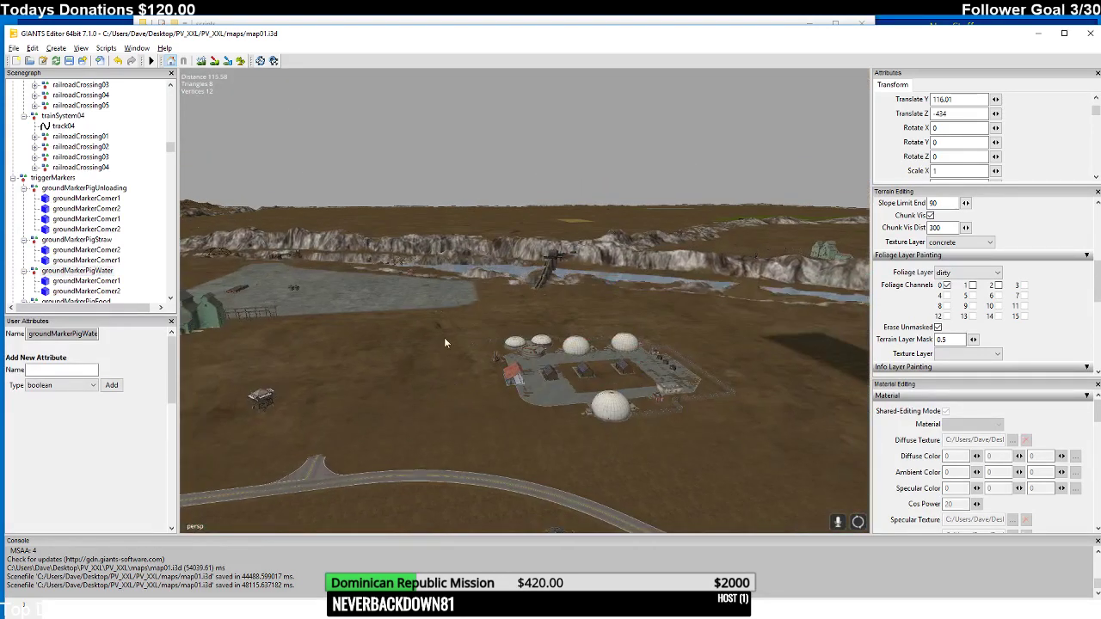
right_drag(512, 330, 551, 361)
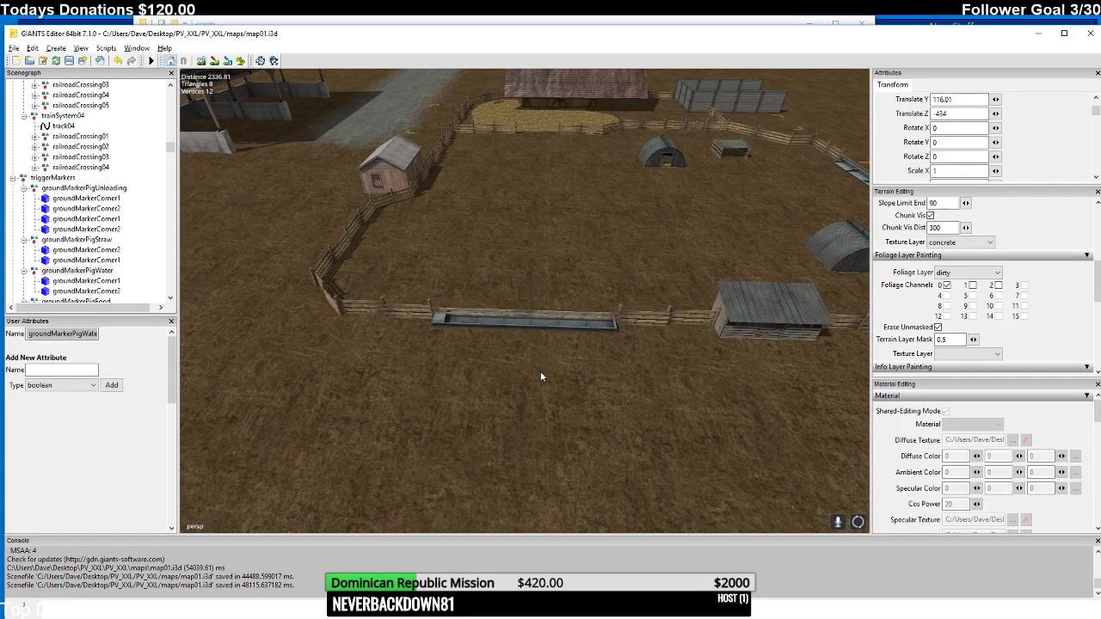
click(541, 376)
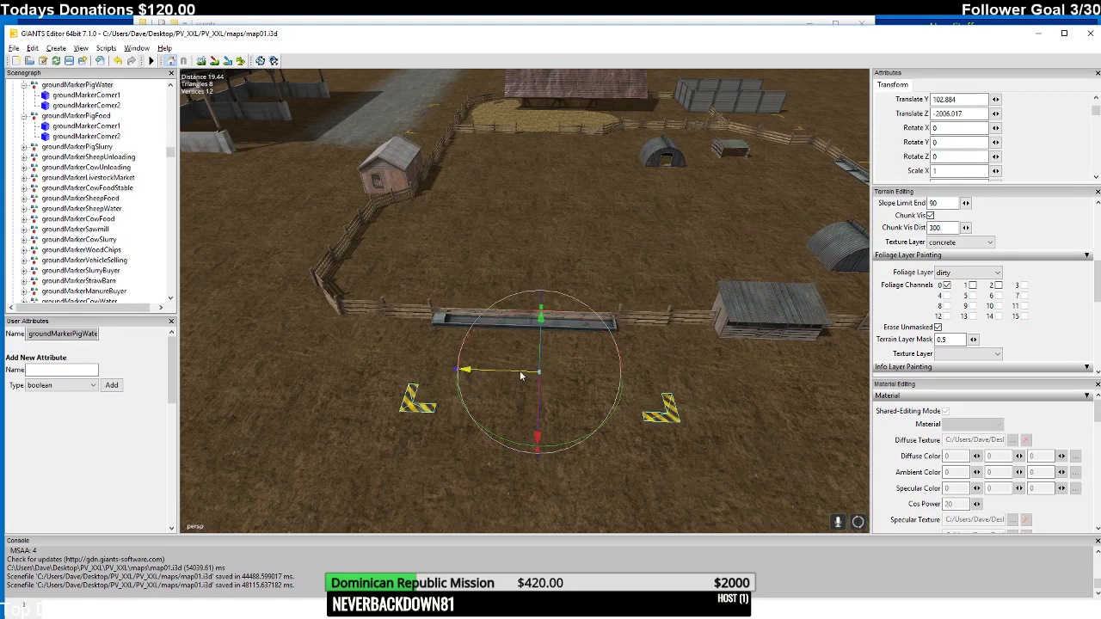
- Centre the groundMarkerPigWater markers on the trough, lower them to about Translate Y 100.205 and Translate Z -2004.81, and bring them slightly closer
mouse_move(520, 375)
mouse_down()
mouse_move(486, 371)
mouse_move(499, 372)
mouse_up()
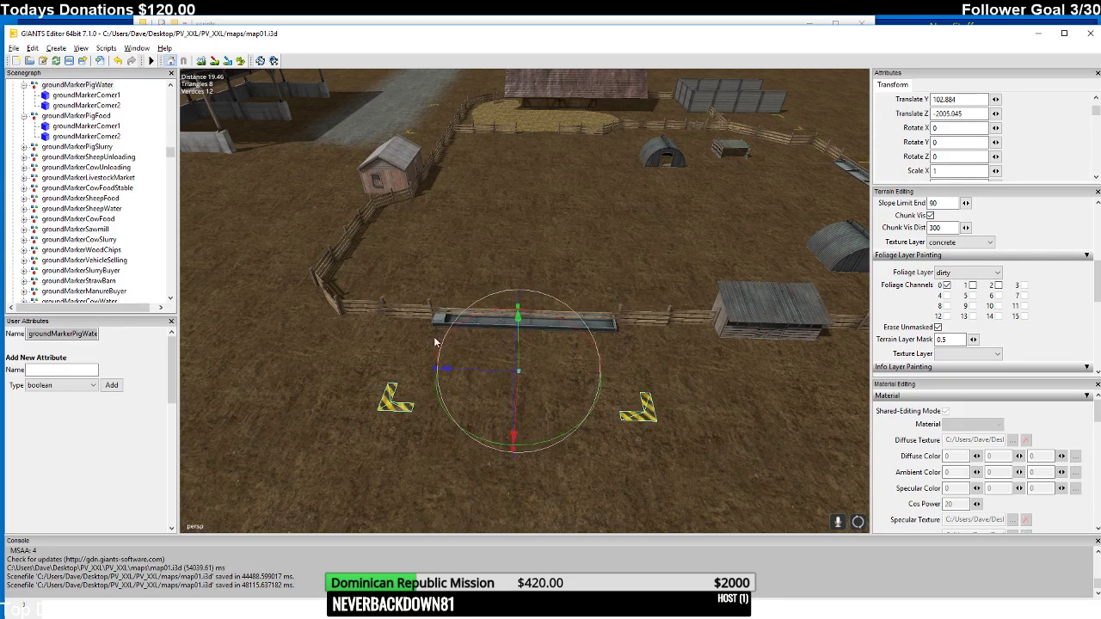
right_drag(434, 343, 541, 327)
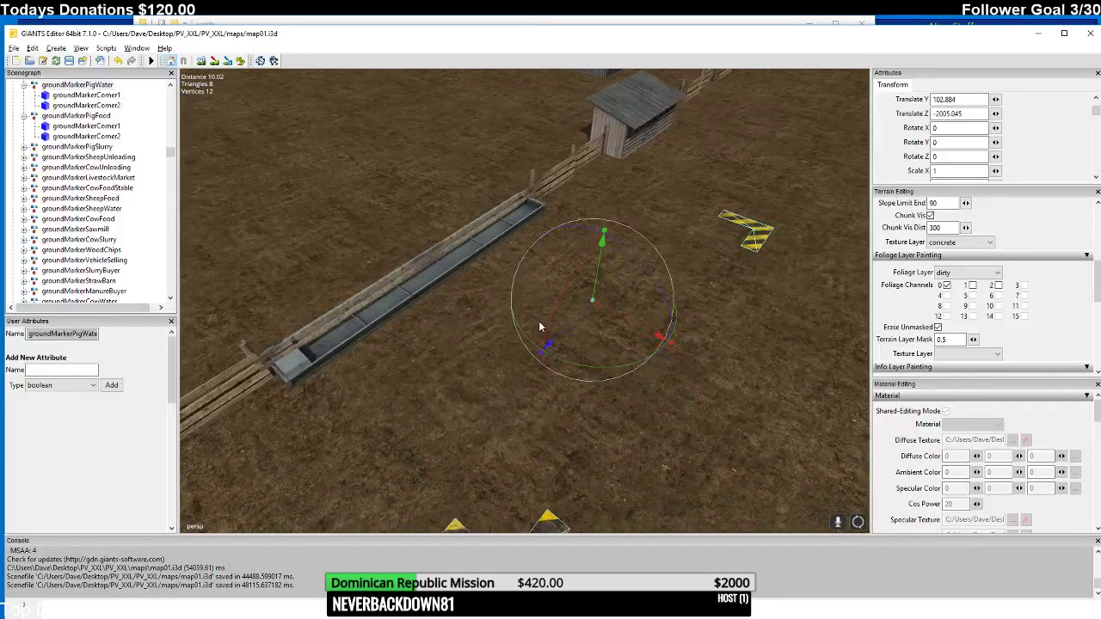
scroll(540, 327, down, 3)
mouse_move(561, 243)
mouse_down()
mouse_move(555, 324)
mouse_move(554, 311)
mouse_move(521, 314)
mouse_move(486, 305)
mouse_move(473, 288)
mouse_move(459, 292)
mouse_up()
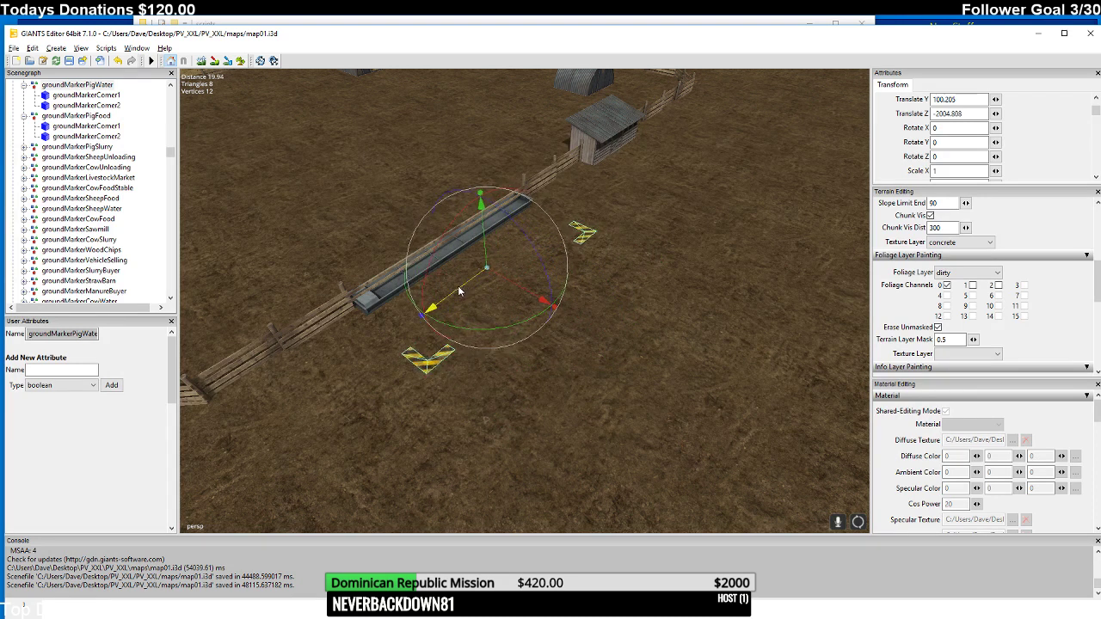
mouse_move(458, 293)
middle_down()
mouse_move(544, 289)
mouse_move(545, 300)
middle_up()
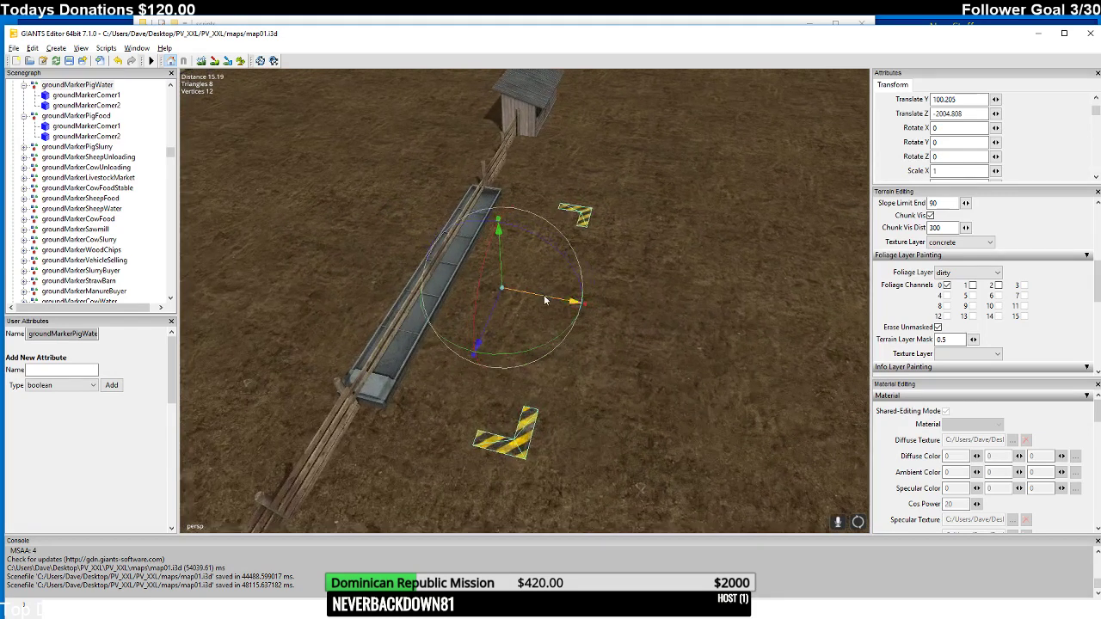
drag(544, 299, 533, 299)
mouse_move(529, 299)
middle_down()
mouse_move(463, 306)
mouse_move(457, 356)
mouse_move(428, 320)
mouse_move(369, 321)
mouse_move(445, 294)
mouse_move(526, 292)
mouse_move(623, 184)
mouse_move(558, 331)
mouse_move(511, 345)
mouse_move(523, 258)
mouse_move(534, 330)
mouse_move(505, 289)
mouse_move(508, 332)
mouse_move(578, 192)
mouse_move(519, 297)
mouse_move(543, 284)
middle_up()
- Relocate pigsLiquidManureTank from the old pig yard to beside the new manure heap walls, at about Translate Y 100.167 and Translate Z -2039.59
middle_drag(528, 327, 360, 316)
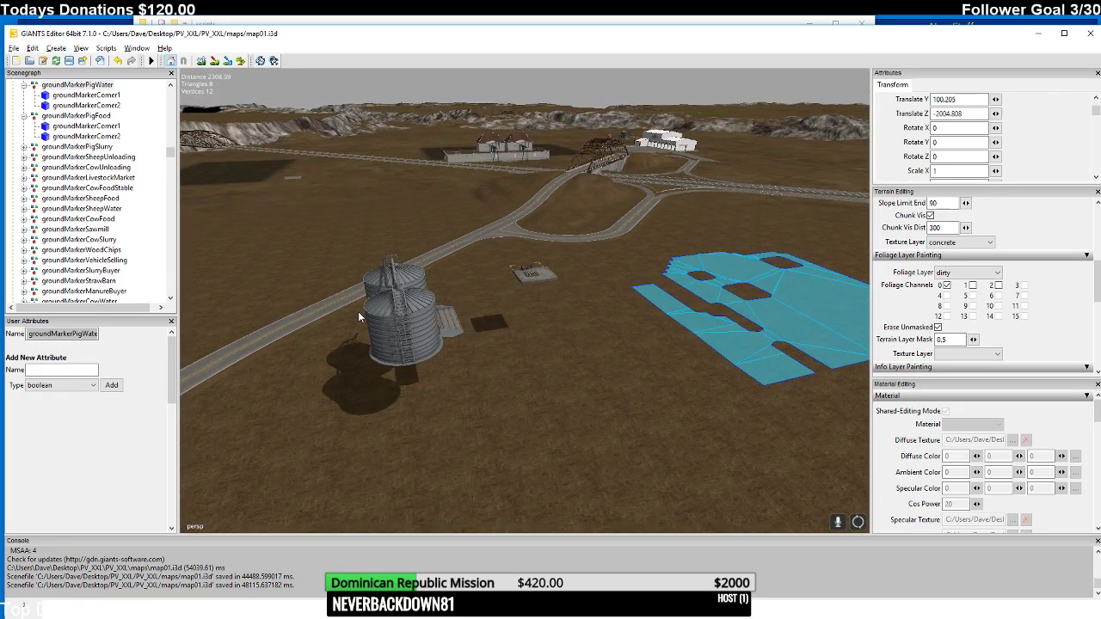
click(426, 319)
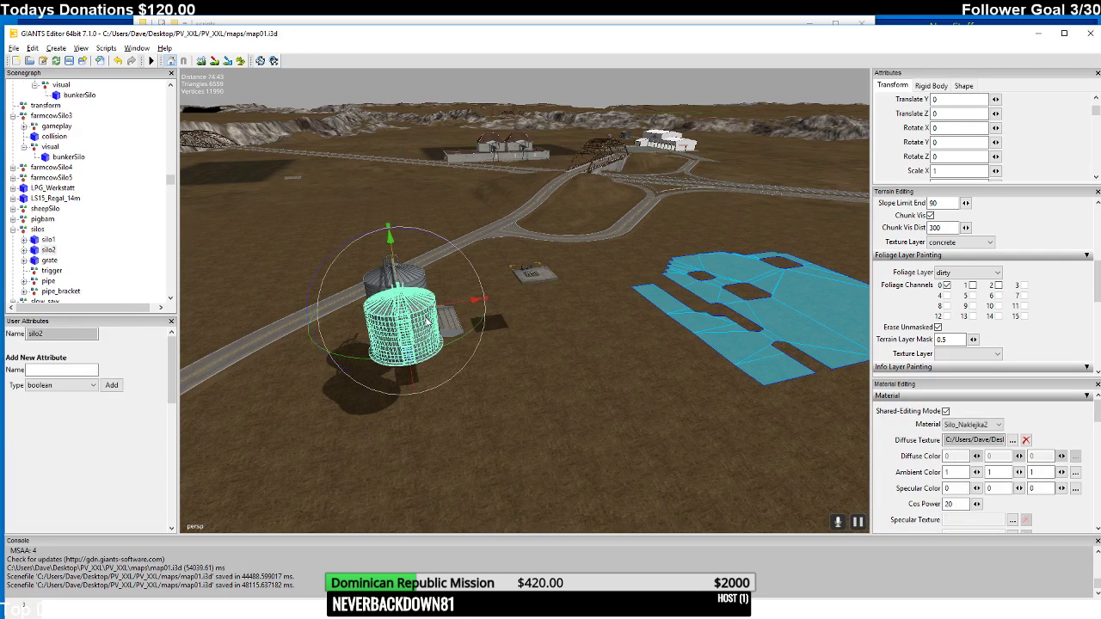
scroll(568, 258, up, 8)
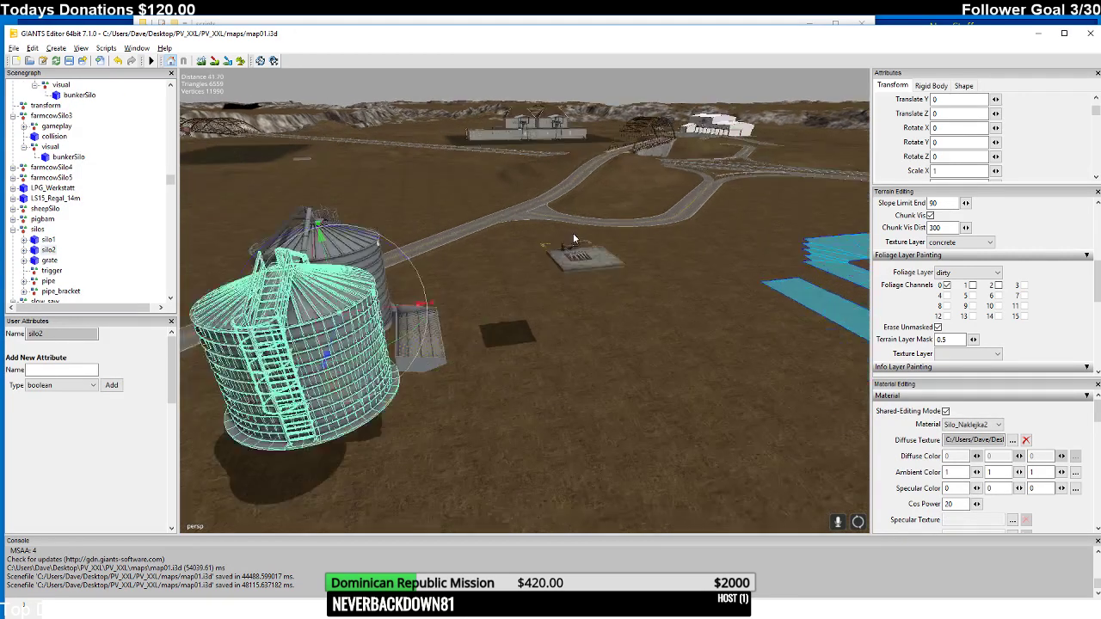
scroll(568, 255, up, 3)
click(563, 276)
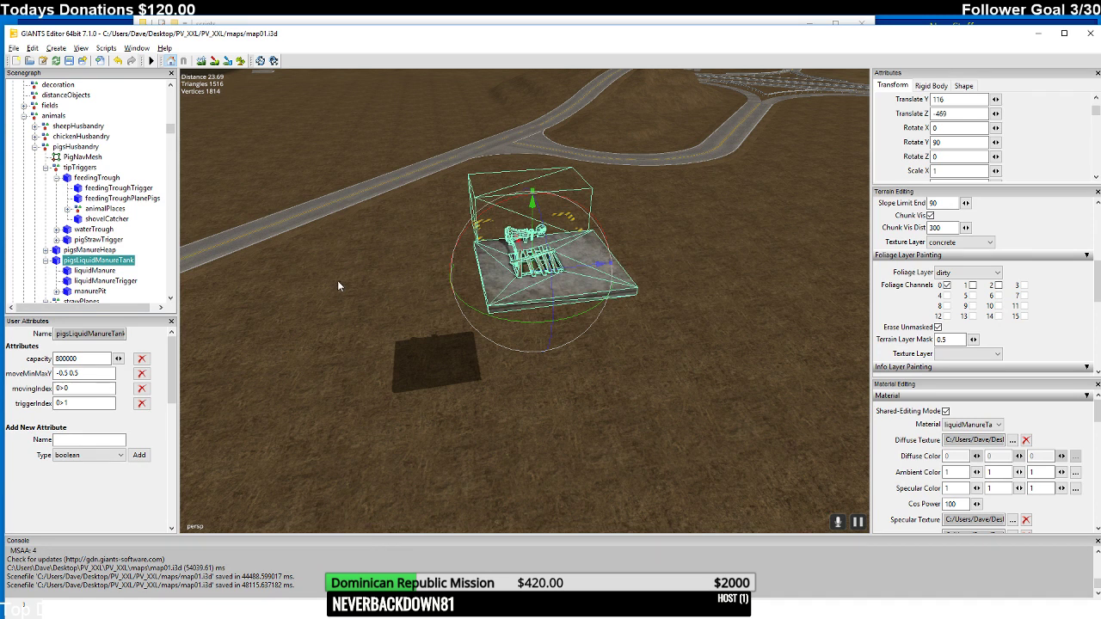
right_drag(315, 273, 504, 298)
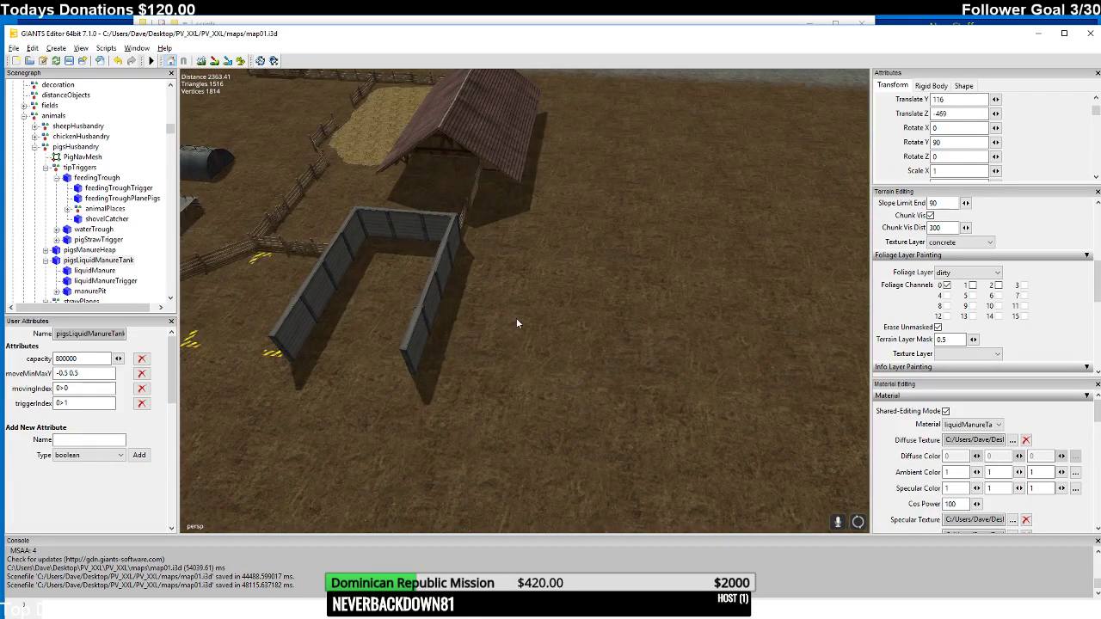
key(ctrl+v)
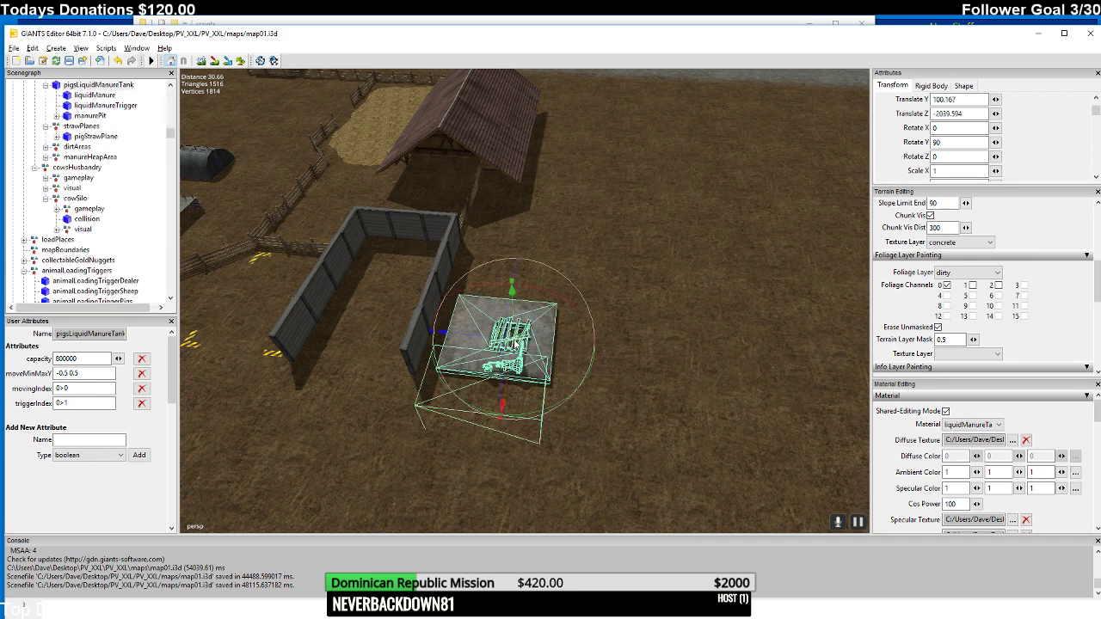
- Align pigsLiquidManureTank with the manure heap wall and sink it slightly, at about Translate Y 100.11 and Translate Z -2040.07
right_drag(512, 339, 393, 321)
scroll(393, 320, up, 2)
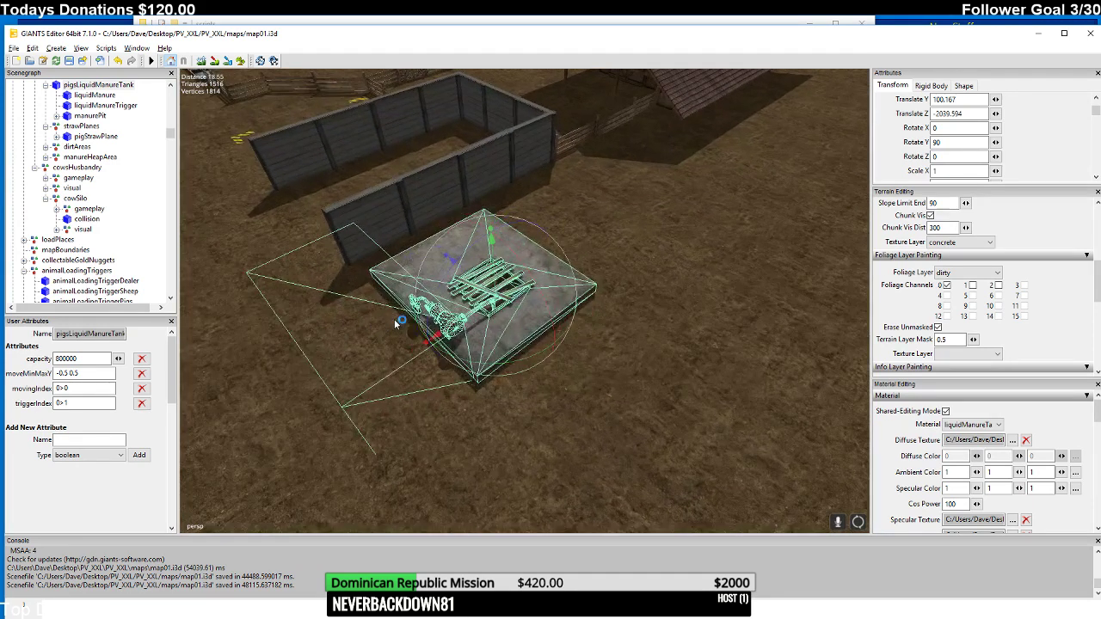
scroll(466, 321, up, 1)
drag(467, 320, 447, 325)
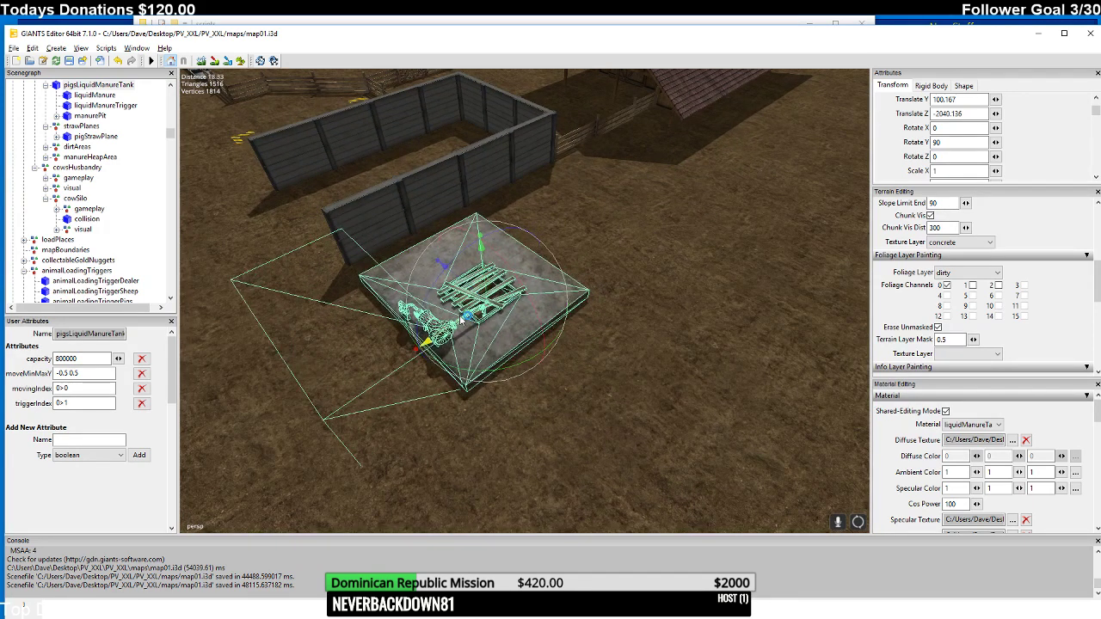
right_drag(448, 325, 440, 297)
scroll(442, 296, up, 2)
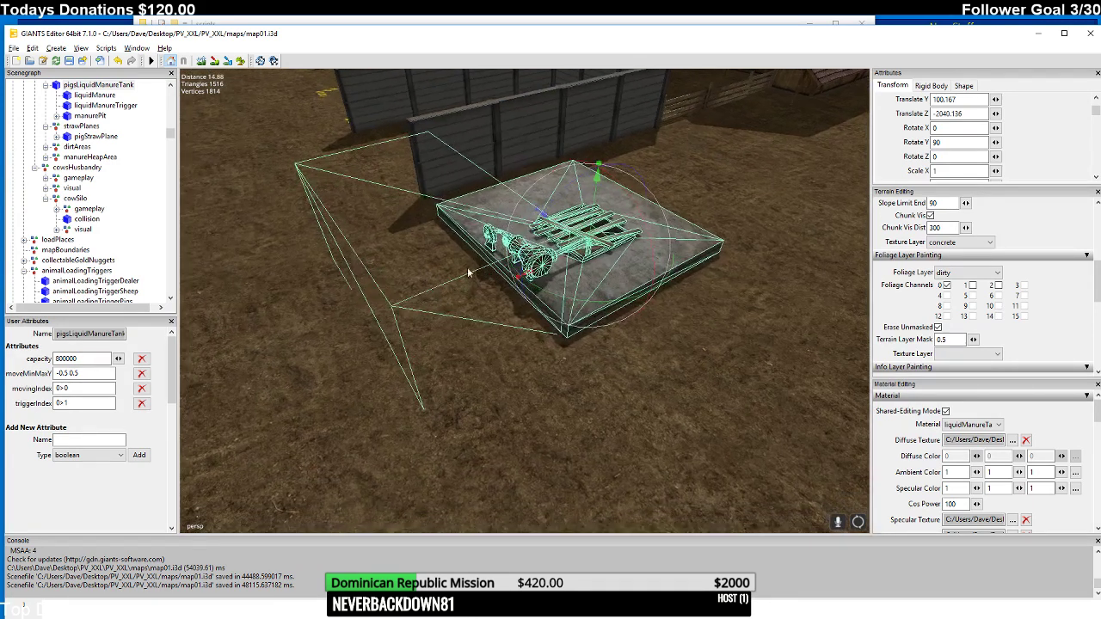
drag(595, 210, 595, 211)
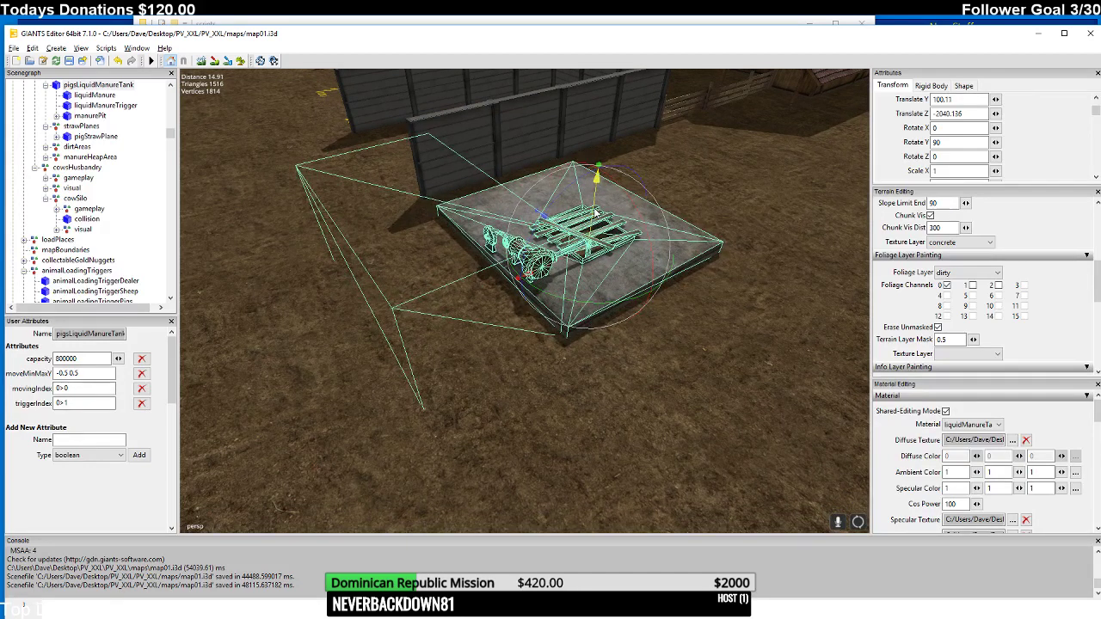
right_drag(595, 211, 533, 244)
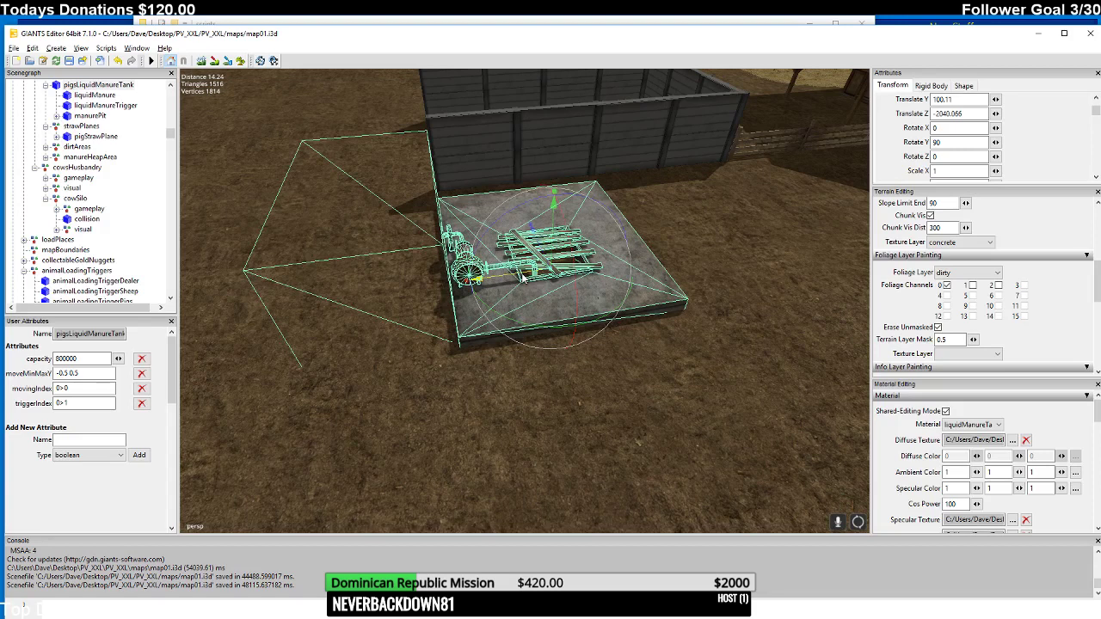
- Relocate the groundMarkerPigSlurry markers from the old pig yard to the pump side of the liquid manure tank, at about Translate Z -2044.89
right_drag(521, 277, 609, 336)
click(597, 342)
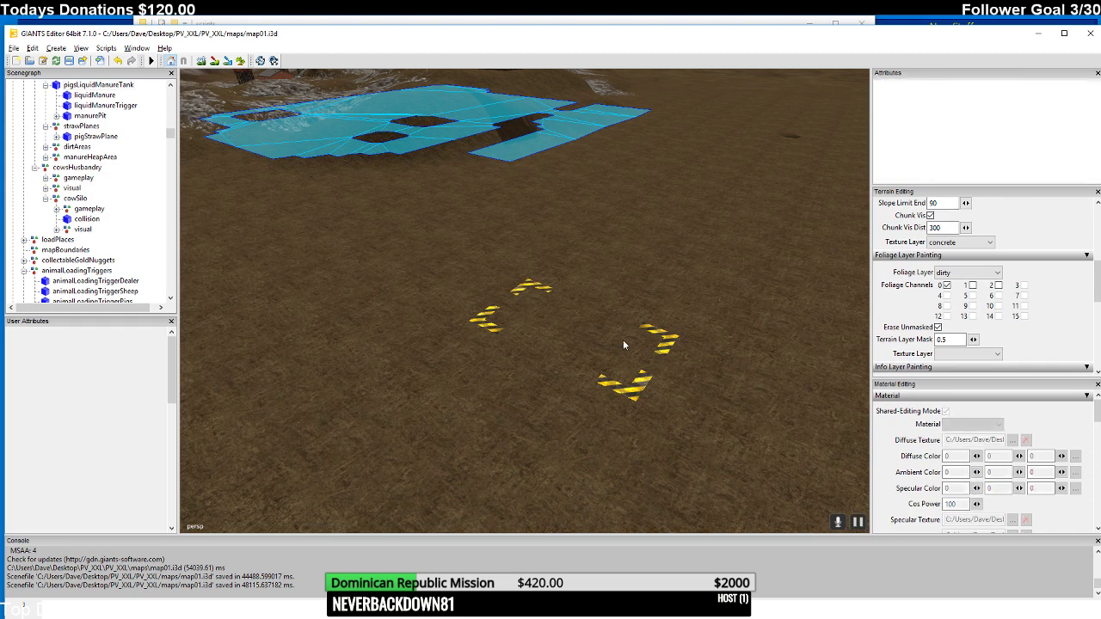
click(670, 345)
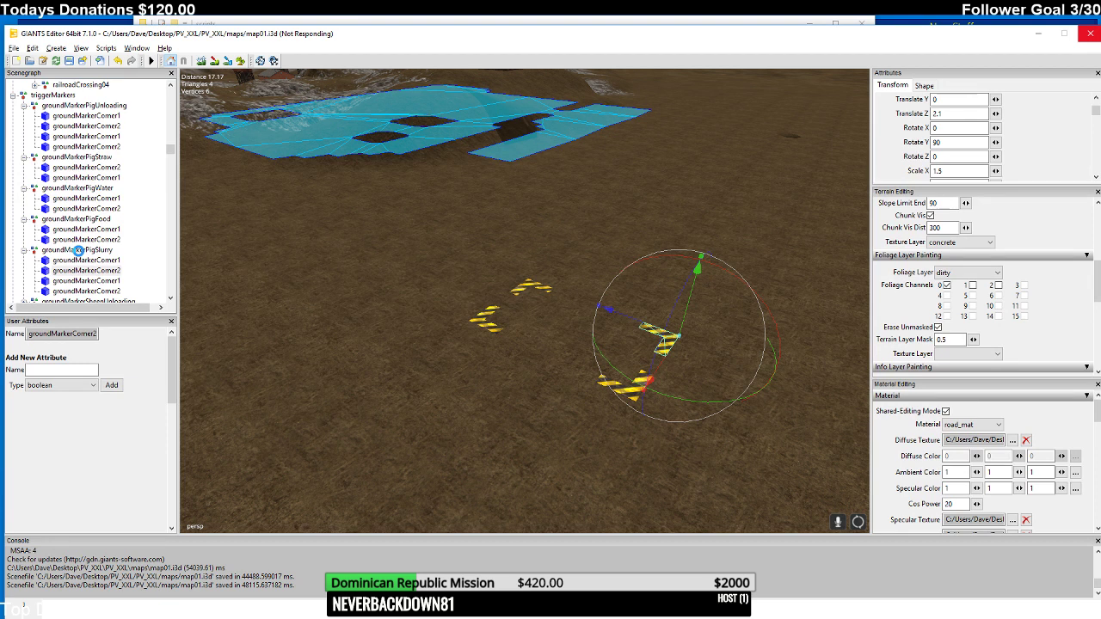
click(78, 250)
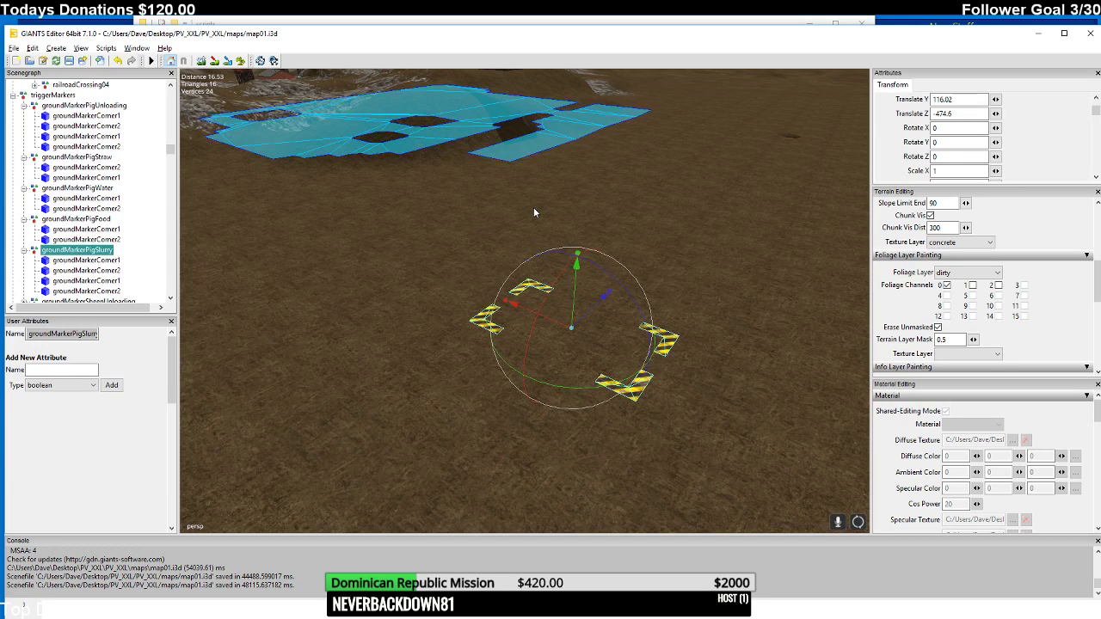
mouse_move(533, 207)
right_down()
mouse_move(571, 342)
mouse_move(630, 285)
mouse_move(610, 263)
mouse_move(644, 189)
mouse_move(695, 254)
mouse_move(675, 208)
mouse_move(600, 382)
mouse_move(618, 376)
mouse_move(594, 371)
mouse_move(558, 326)
mouse_move(574, 267)
mouse_move(566, 368)
mouse_move(479, 356)
mouse_move(538, 239)
mouse_move(580, 244)
mouse_move(525, 330)
mouse_move(448, 269)
mouse_move(487, 377)
mouse_move(404, 351)
mouse_move(221, 331)
mouse_move(367, 351)
mouse_move(436, 324)
mouse_move(449, 217)
mouse_move(482, 248)
mouse_move(469, 423)
mouse_move(545, 257)
mouse_move(649, 324)
mouse_move(530, 349)
mouse_move(586, 313)
mouse_move(717, 364)
mouse_move(686, 324)
mouse_move(663, 337)
right_up()
click(663, 337)
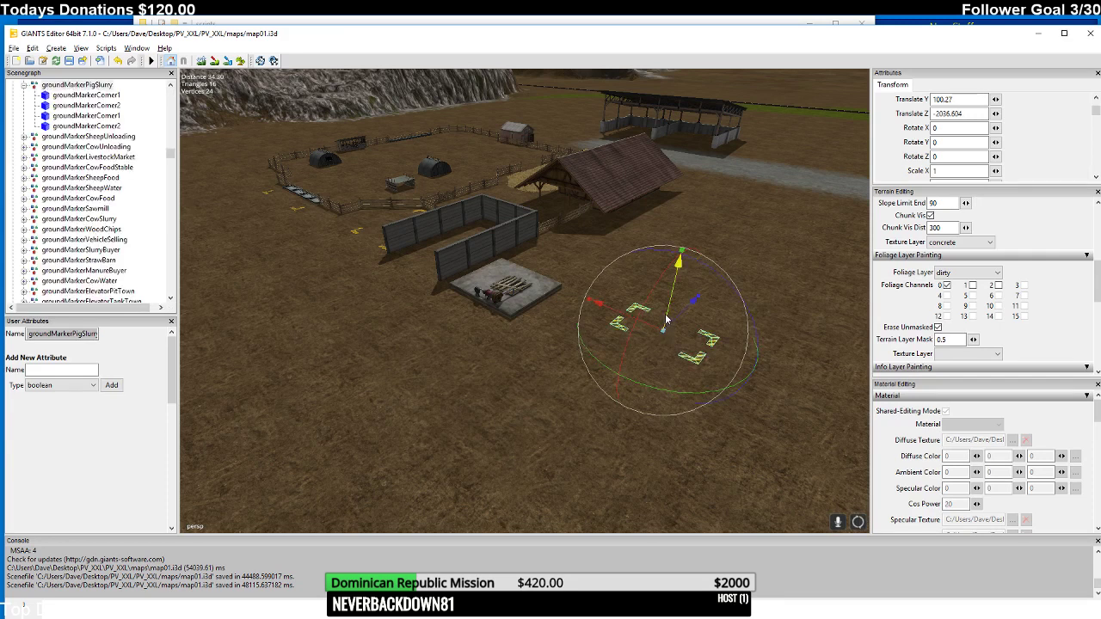
mouse_move(679, 322)
mouse_down()
mouse_move(662, 422)
mouse_move(395, 312)
mouse_up()
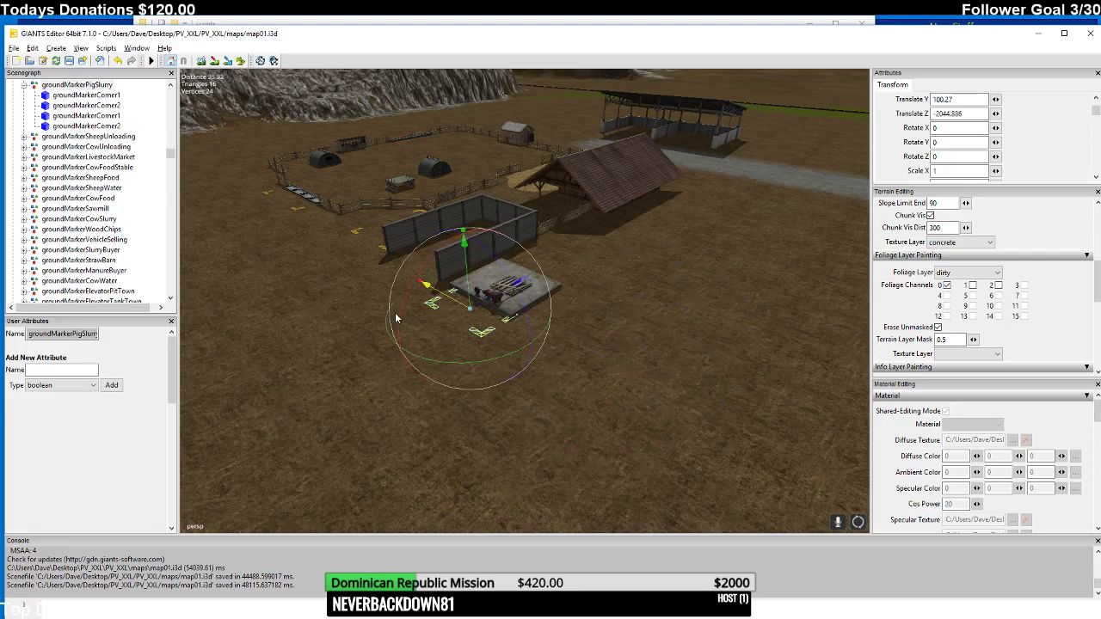
- Compare the groundMarkerPigSlurry markers with liquidManureTrigger and shift them outward clear of the concrete slab, to about Translate Z -2045.9
click(470, 302)
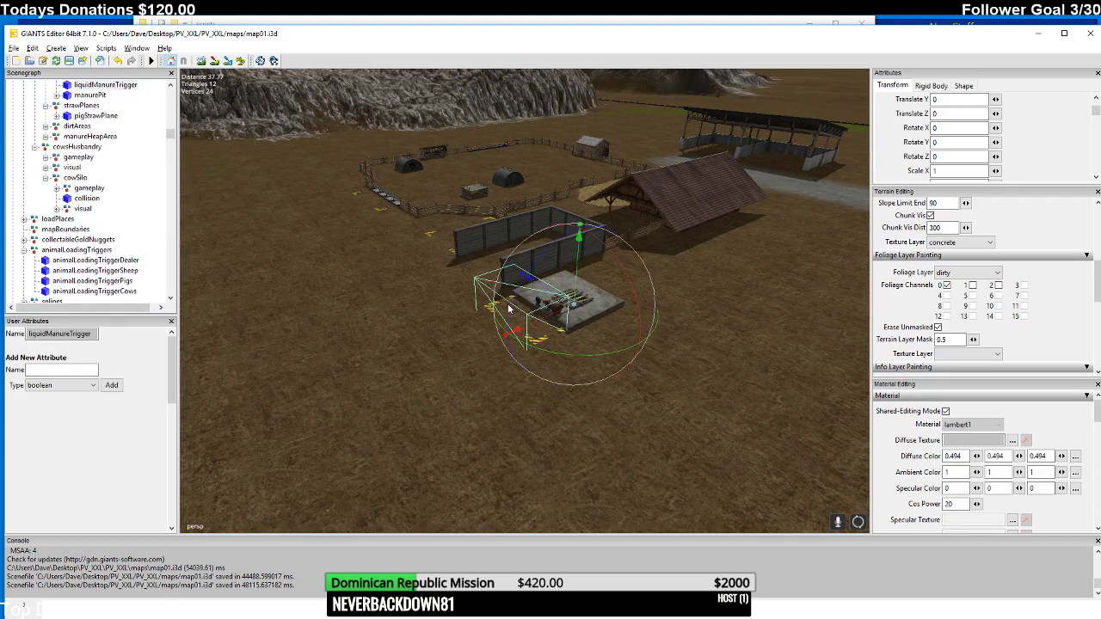
scroll(511, 282, up, 5)
scroll(507, 278, up, 6)
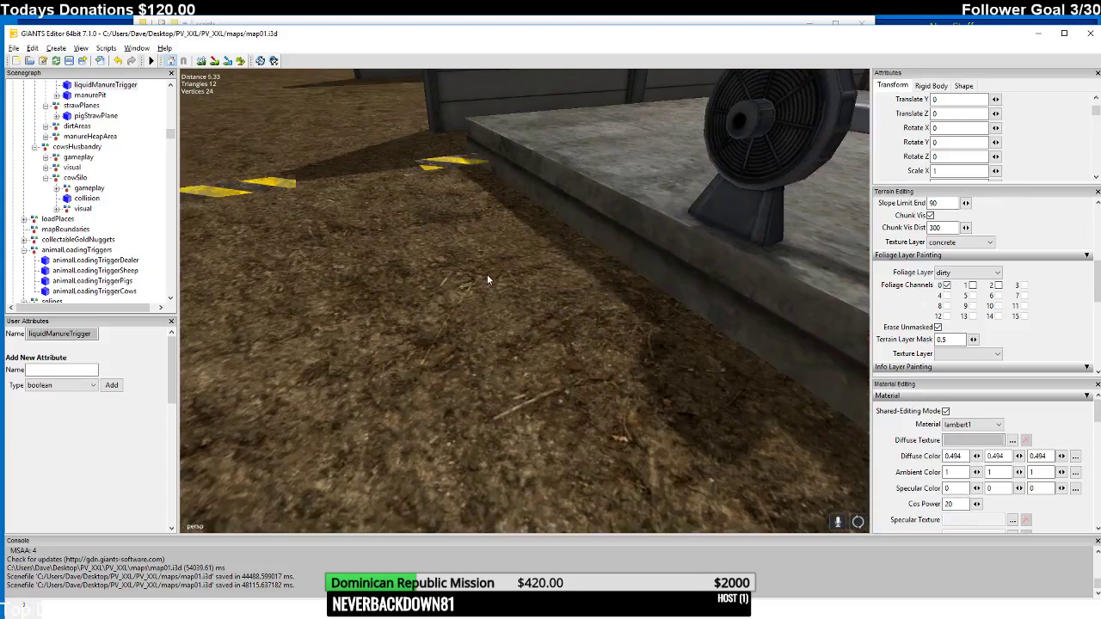
alt+drag(487, 274, 387, 235)
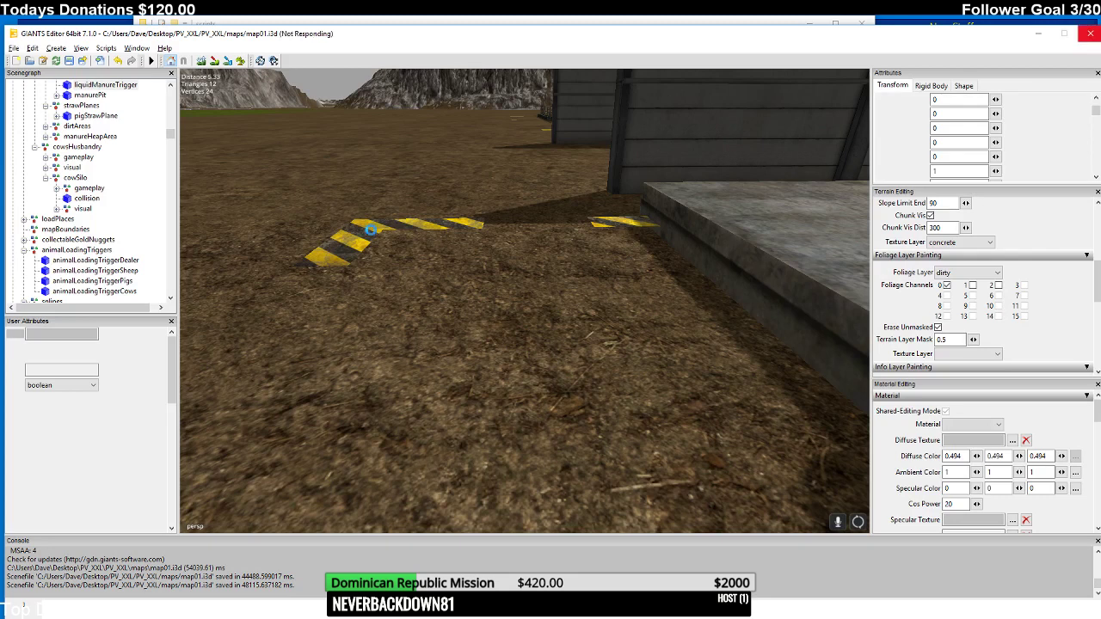
click(370, 229)
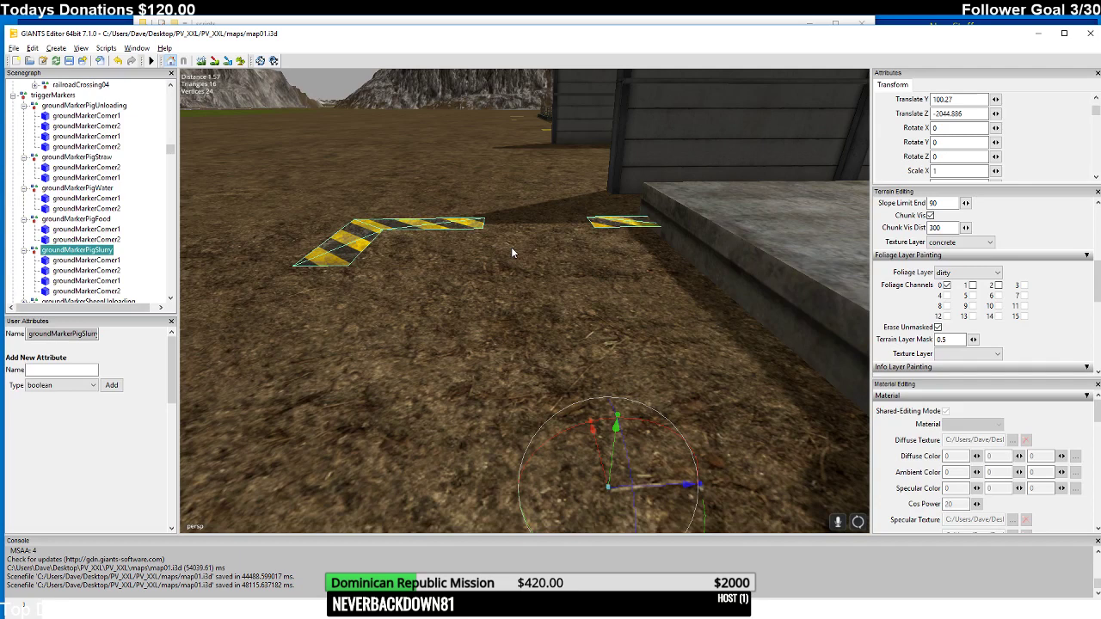
scroll(547, 246, down, 10)
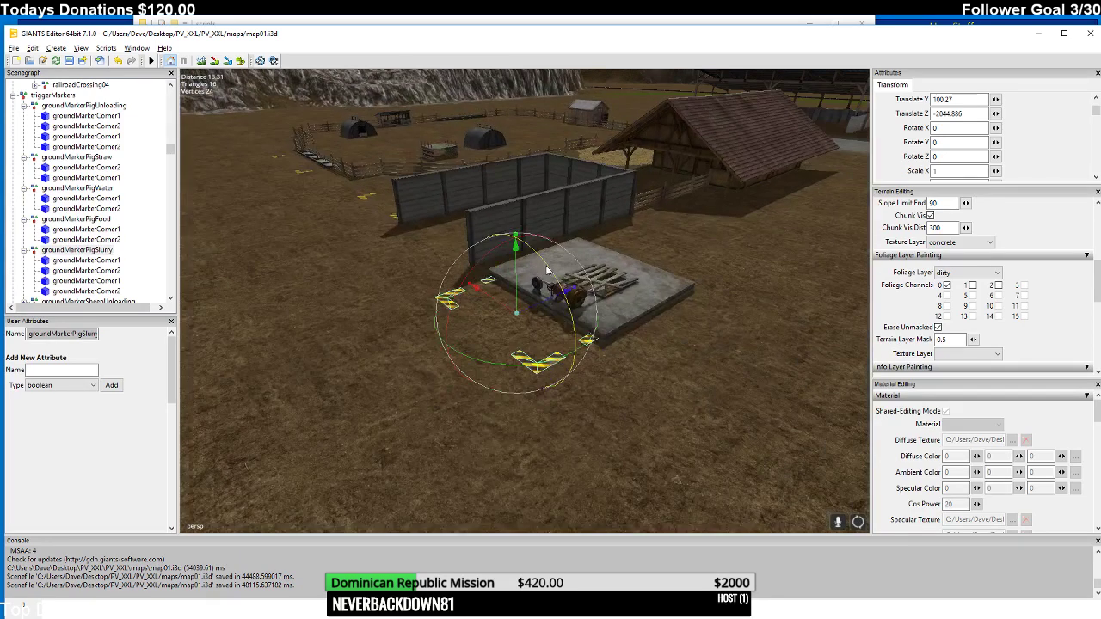
scroll(542, 269, up, 5)
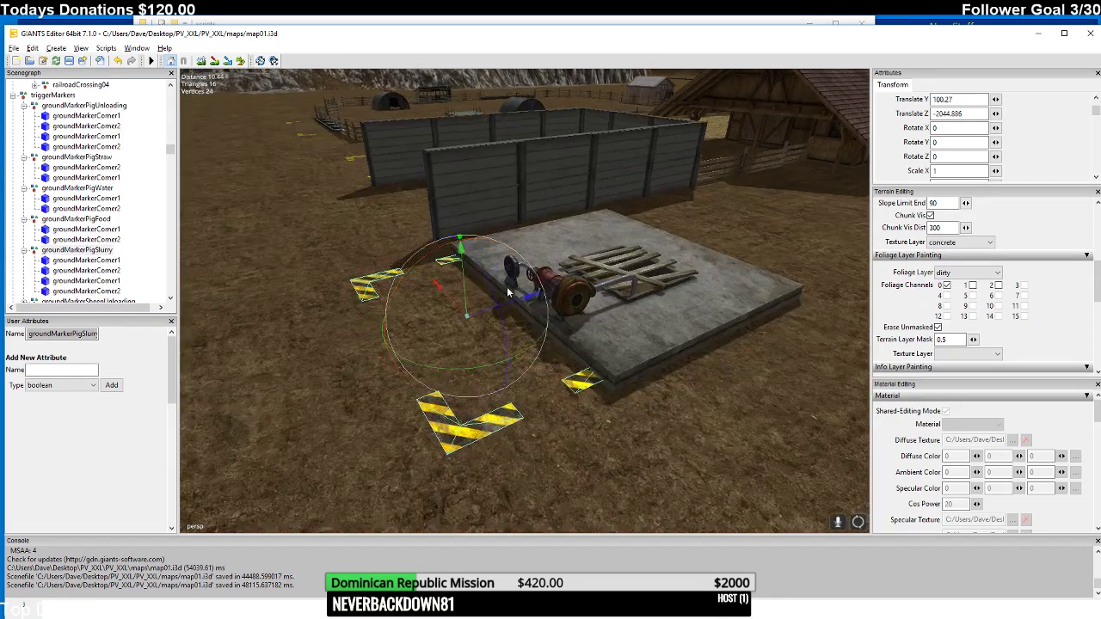
drag(511, 303, 461, 310)
middle_drag(461, 309, 502, 302)
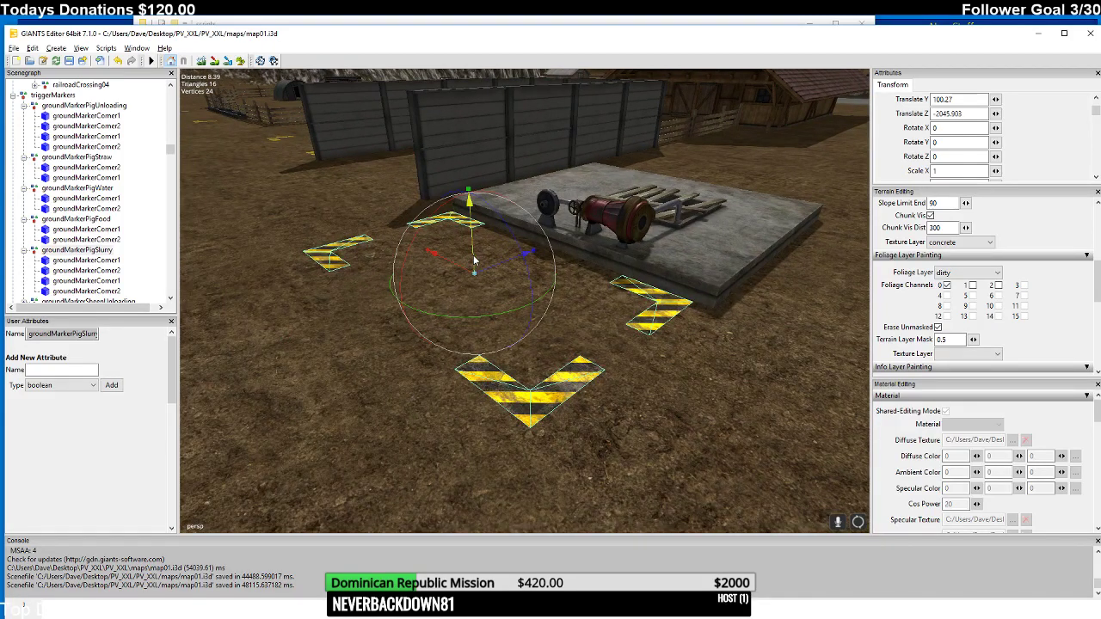
- Lower the groundMarkerPigSlurry markers to about Translate Y 100.176 and adjust them along the slab's edge, to about Translate Z -2046.0
drag(473, 261, 473, 266)
middle_drag(474, 267, 556, 292)
drag(578, 294, 531, 325)
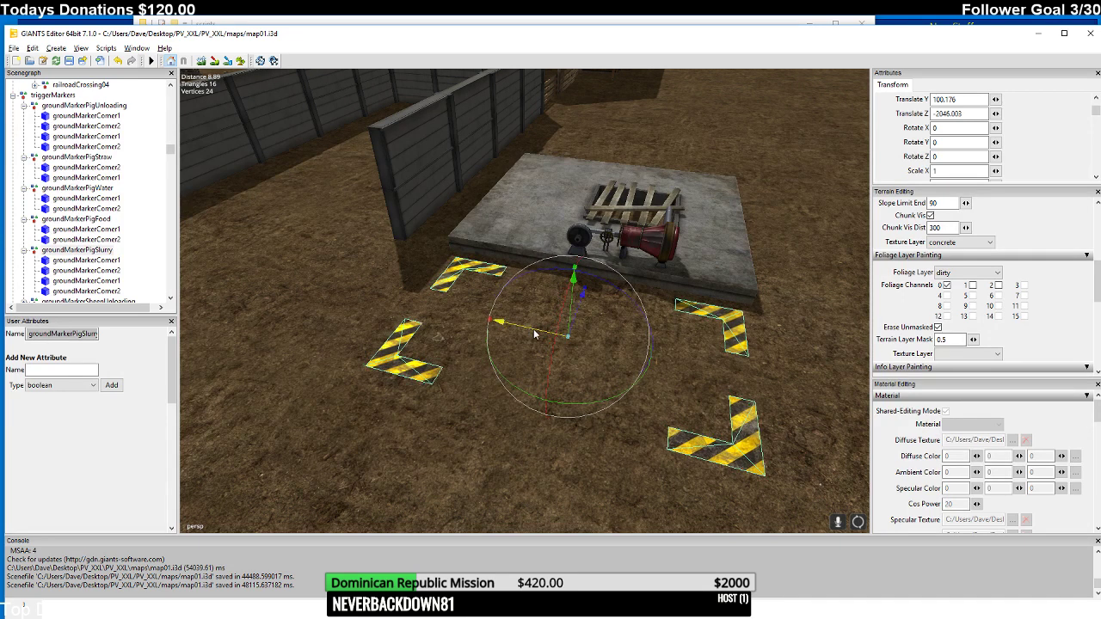
- Relocate the grainStationTrigger under pigsilo's tipTriggers from the old silos' grate to the paved yard, at about Translate Y -15.907 and Translate Z -18.851
middle_drag(531, 324, 533, 346)
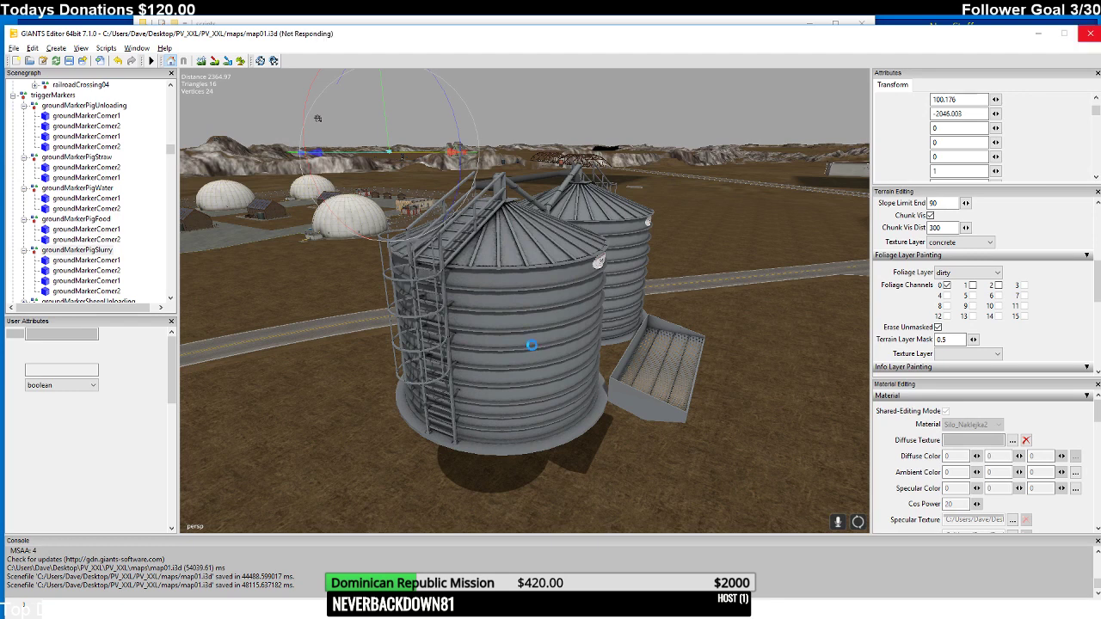
click(532, 344)
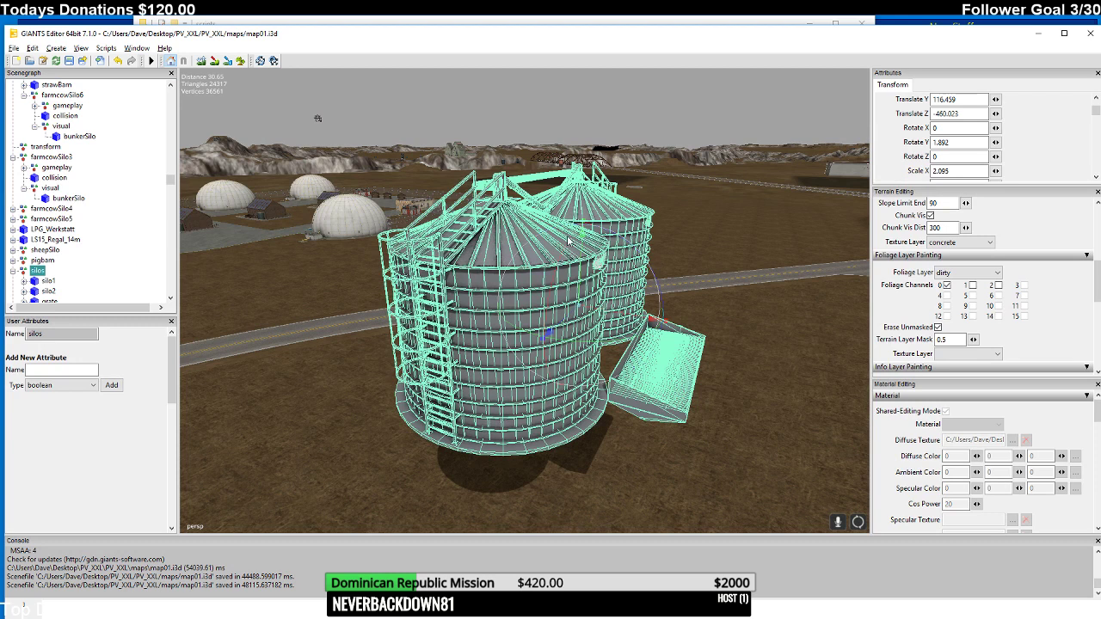
right_drag(568, 239, 534, 295)
key(f)
scroll(534, 295, up, 6)
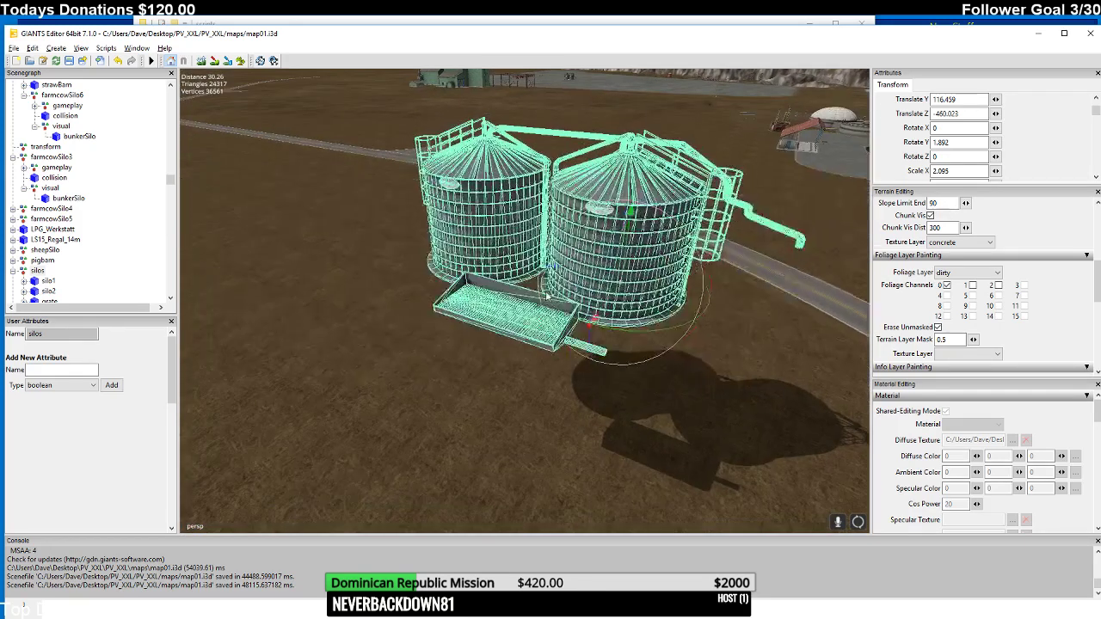
scroll(552, 284, down, 2)
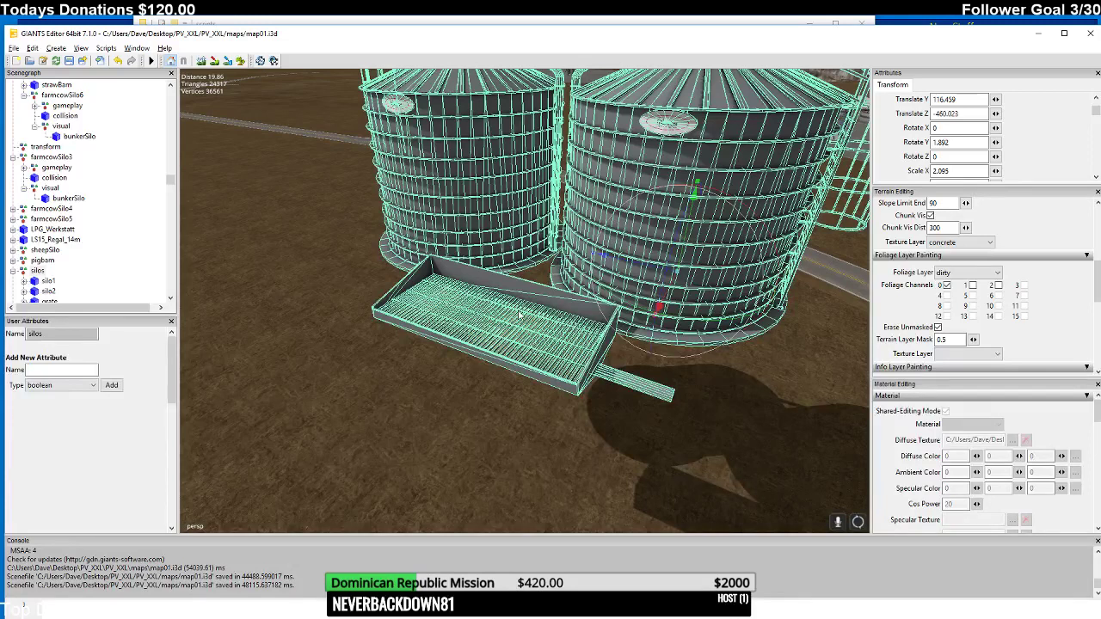
scroll(525, 309, down, 4)
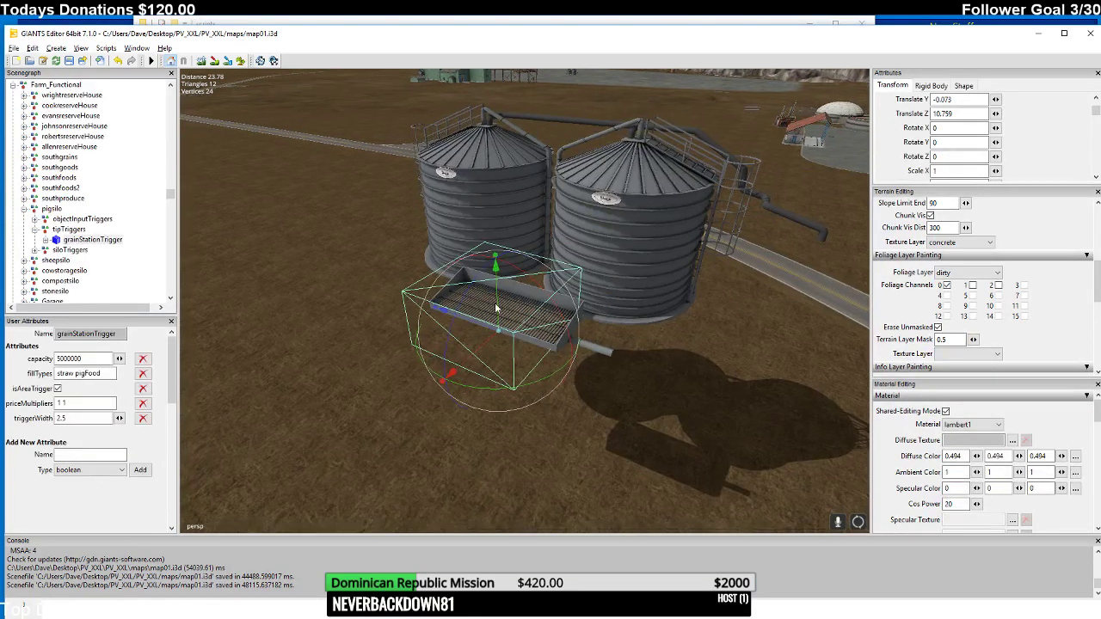
mouse_move(495, 308)
right_down()
mouse_move(413, 357)
mouse_move(439, 331)
mouse_move(476, 322)
mouse_move(465, 323)
right_up()
scroll(465, 324, up, 5)
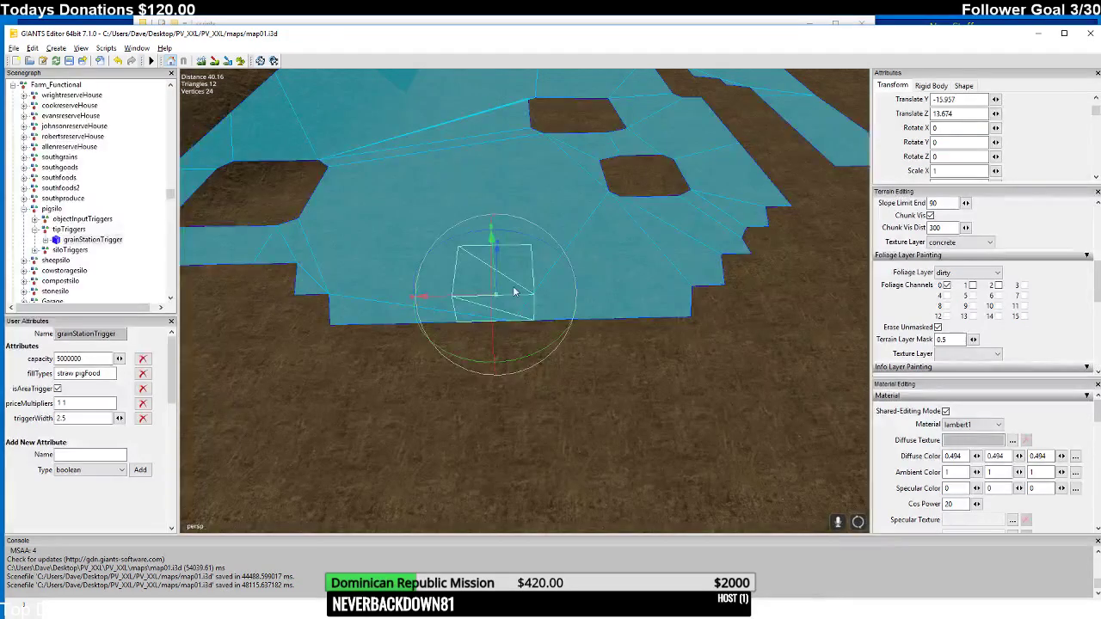
middle_drag(519, 282, 417, 251)
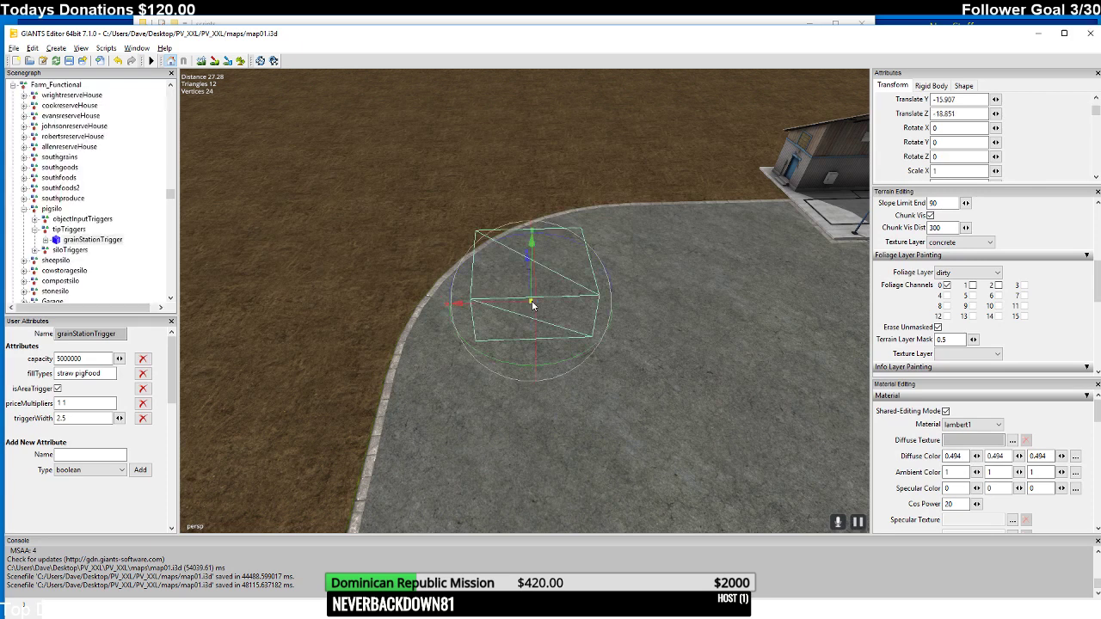
- Examine the grainStationTrigger under pigsilo's objectInputTriggers around the grate of the old silos
right_drag(375, 193, 561, 250)
click(563, 267)
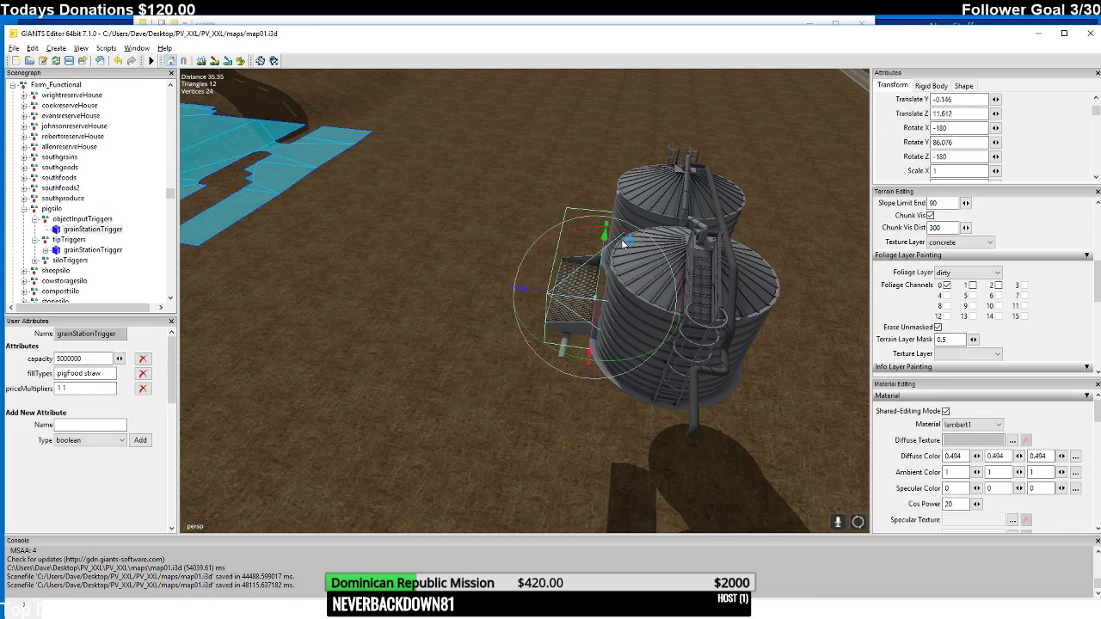
middle_drag(542, 222, 582, 215)
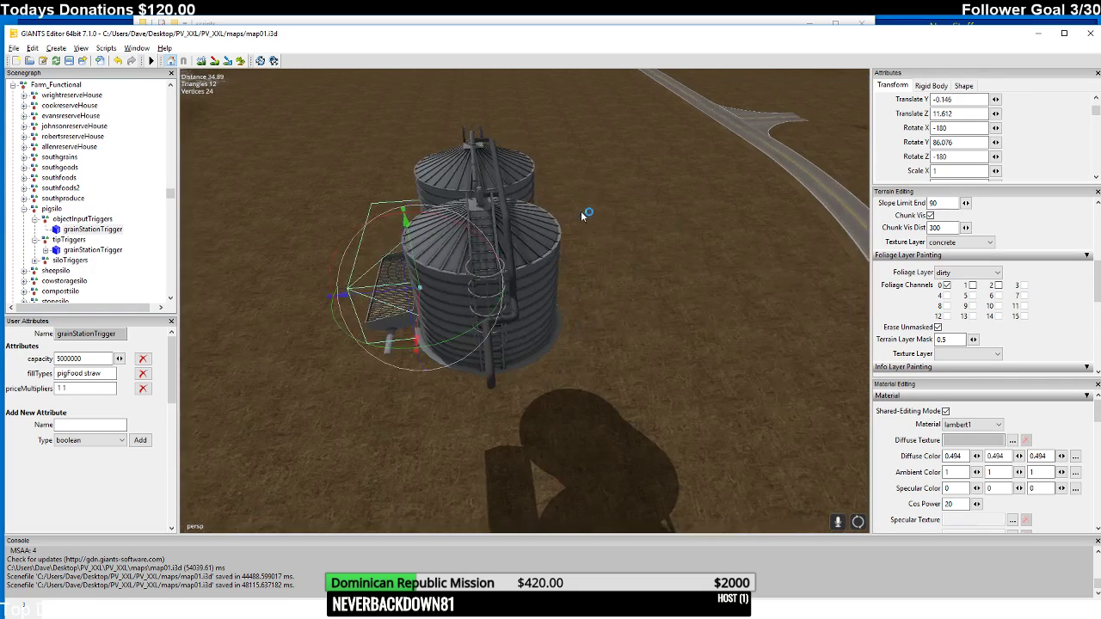
- Relocate the whole silos group to the open ground near the pig enclosure, at about Translate Y 100.167 and Translate Z -2085.228
click(530, 244)
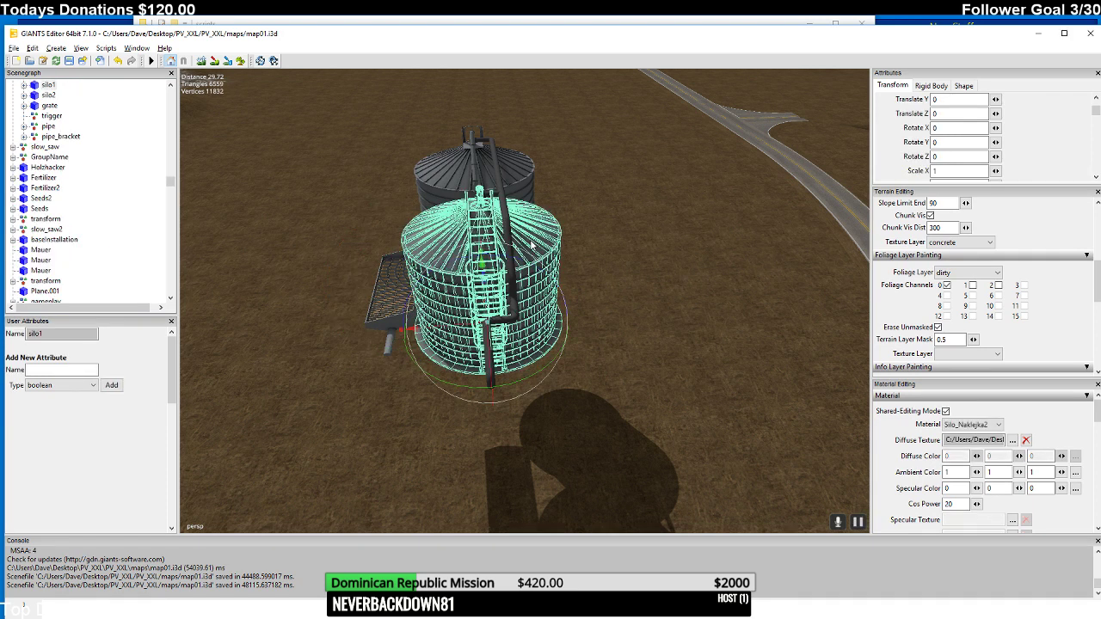
click(171, 86)
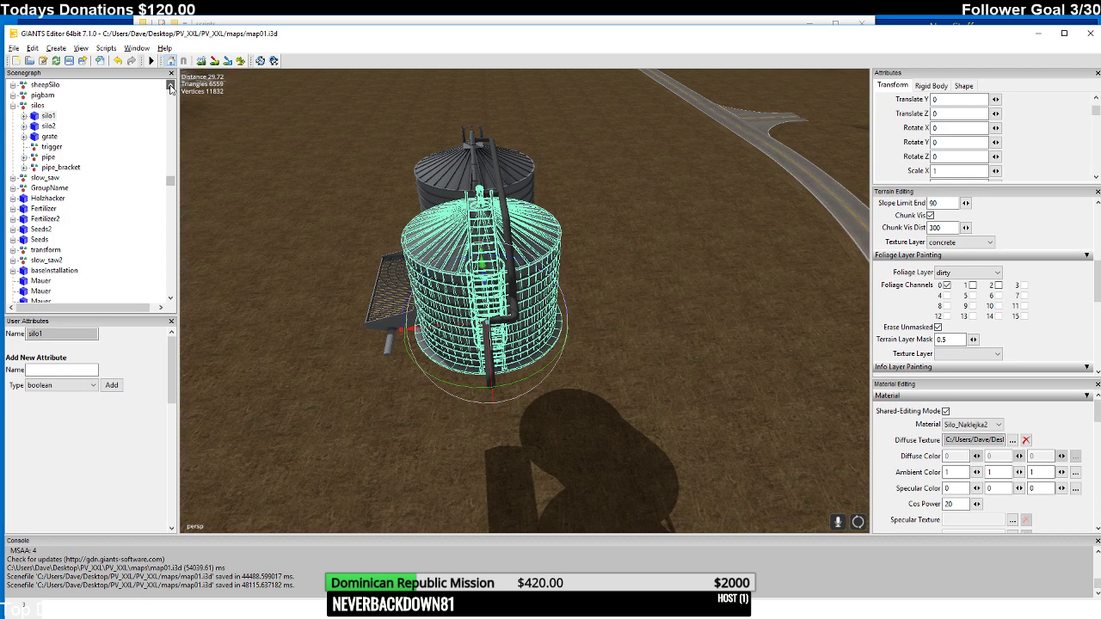
click(33, 106)
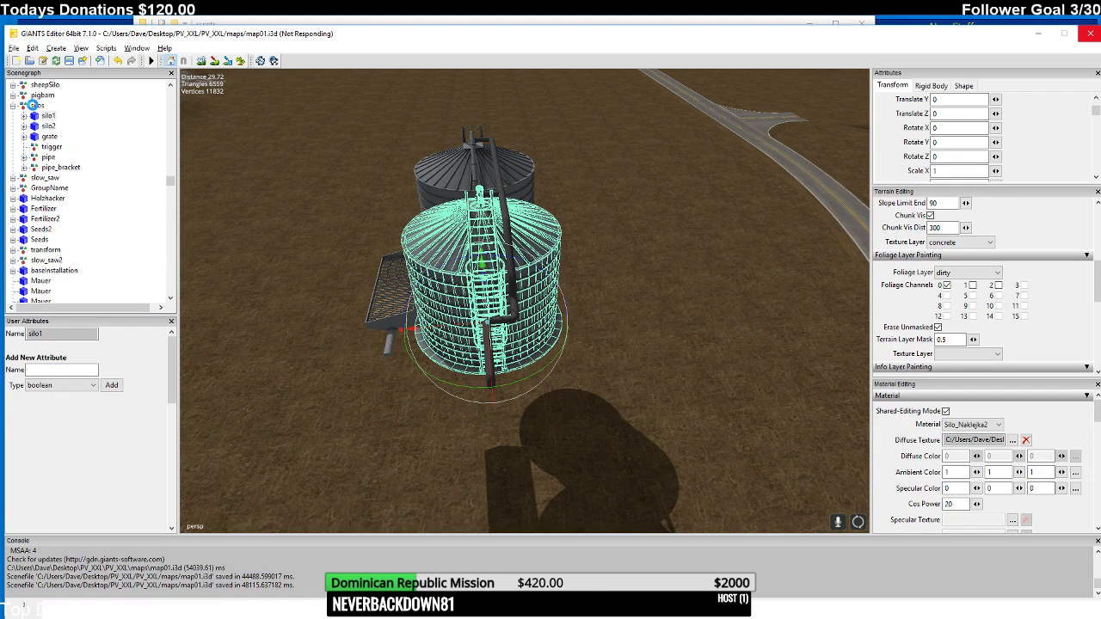
click(37, 105)
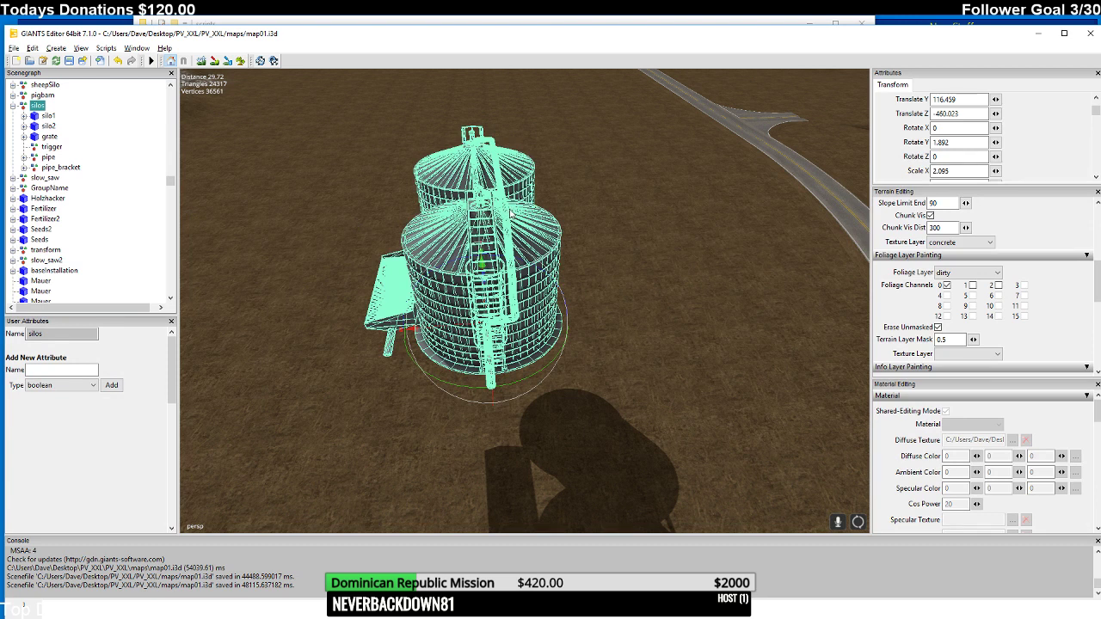
mouse_move(512, 209)
right_down()
mouse_move(587, 178)
mouse_move(545, 295)
mouse_move(599, 199)
mouse_move(513, 280)
mouse_move(620, 233)
mouse_move(581, 177)
mouse_move(529, 336)
mouse_move(537, 200)
mouse_move(469, 258)
mouse_move(518, 314)
mouse_move(565, 134)
mouse_move(568, 217)
mouse_move(602, 247)
mouse_move(567, 237)
mouse_move(607, 207)
mouse_move(497, 253)
mouse_move(333, 255)
mouse_move(452, 233)
mouse_move(349, 252)
mouse_move(445, 260)
mouse_move(418, 275)
mouse_move(402, 258)
mouse_move(504, 240)
mouse_move(502, 210)
mouse_move(500, 249)
mouse_move(513, 227)
right_up()
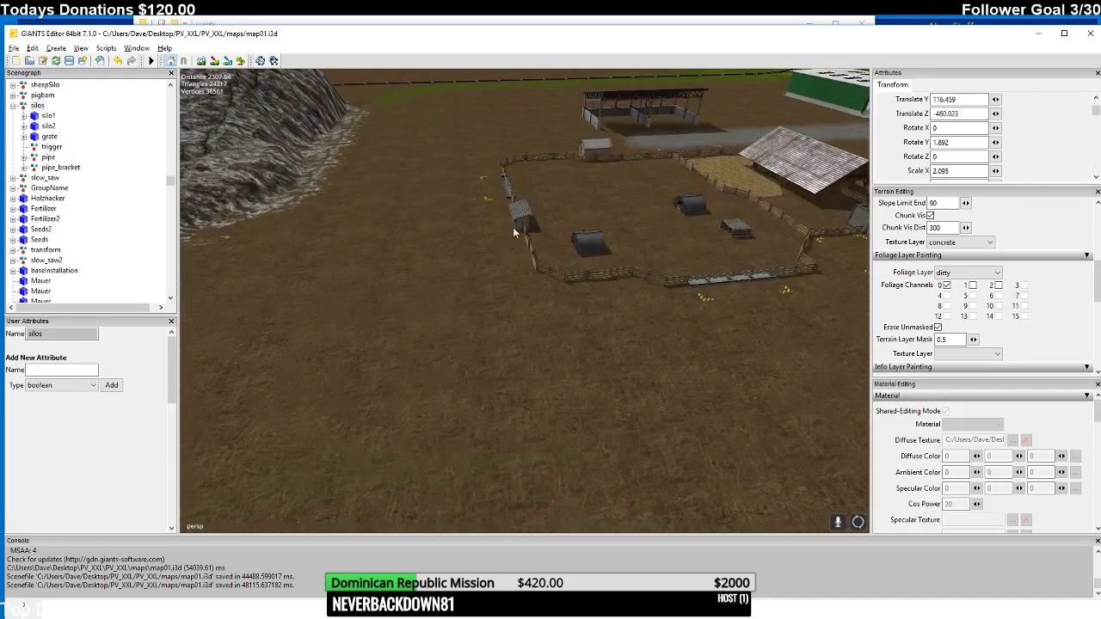
right_drag(459, 306, 503, 311)
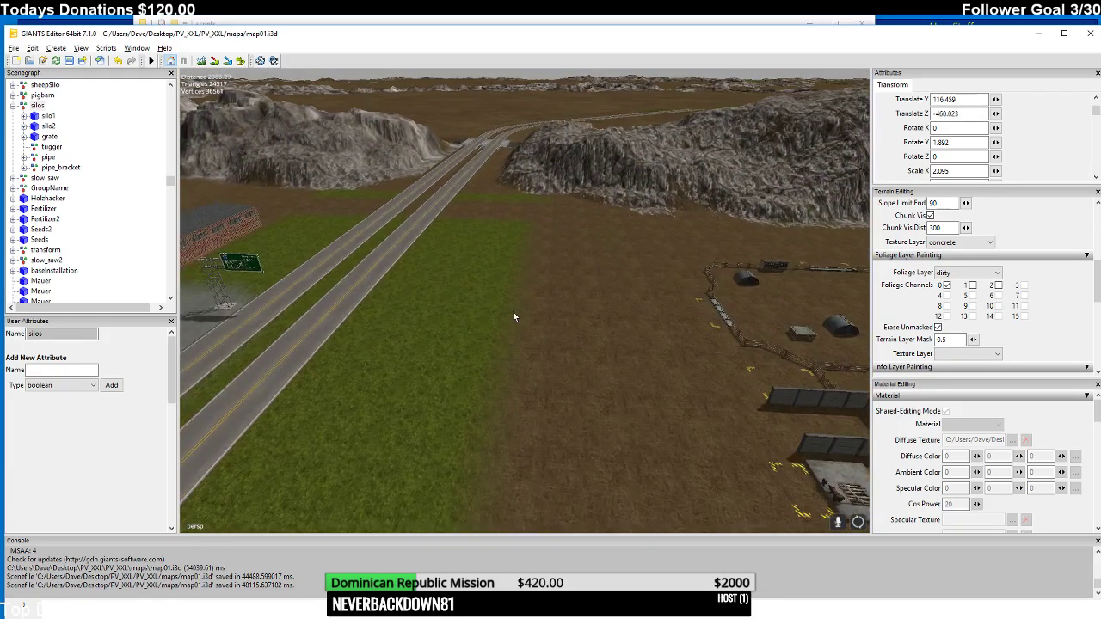
key(ctrl+v)
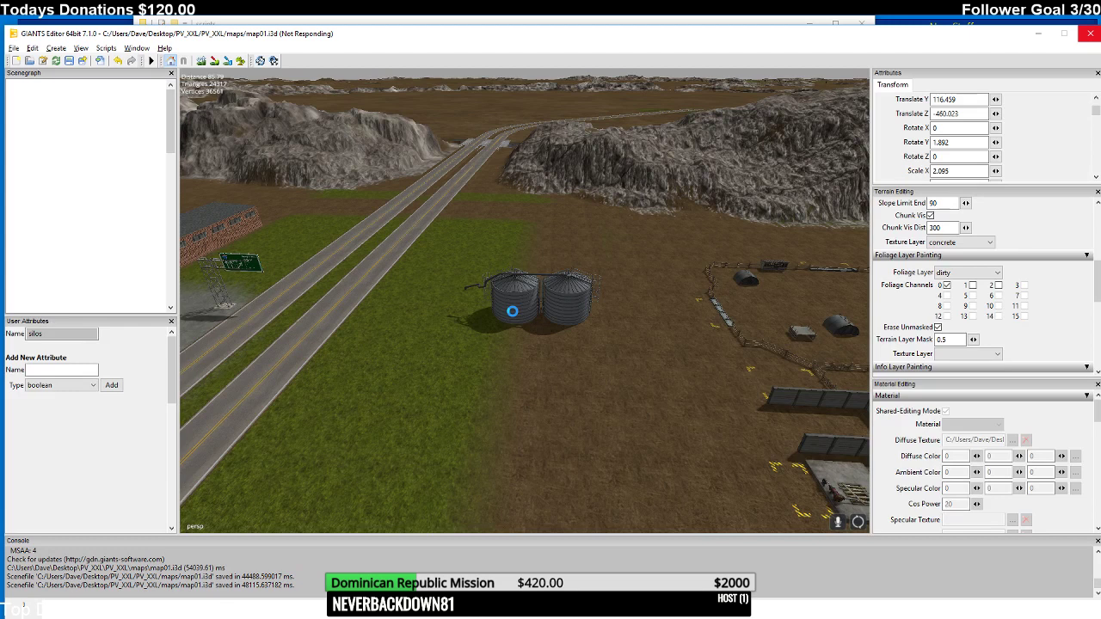
middle_drag(473, 303, 385, 342)
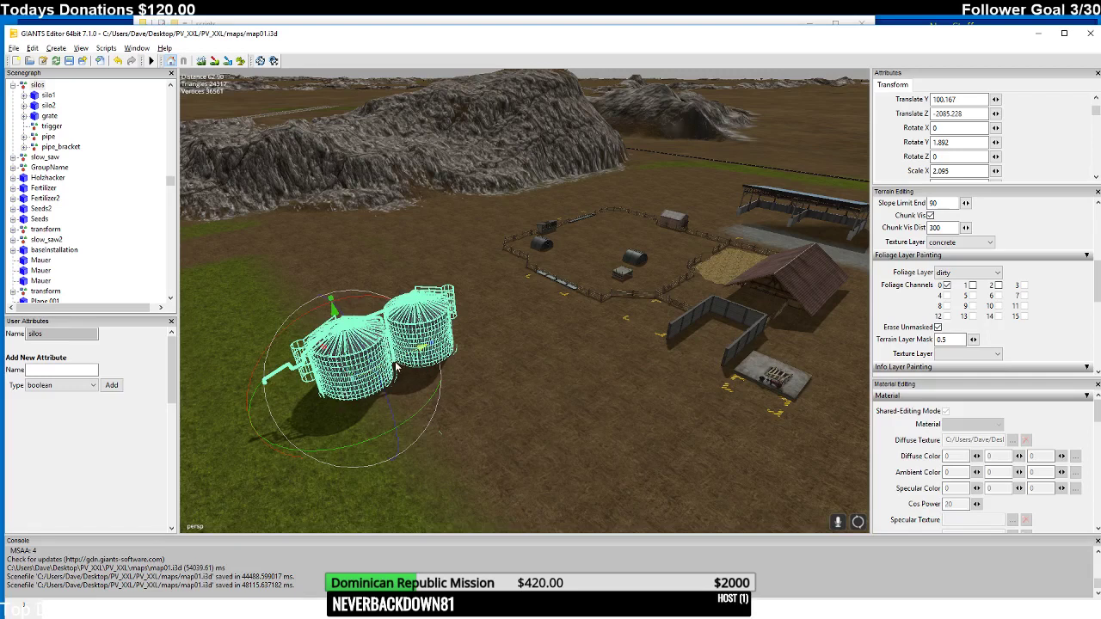
- Shift the silos group past the pig enclosure to the far side of the storage shelter, at about Translate Z -1929.145
drag(396, 367, 709, 136)
middle_drag(710, 136, 475, 224)
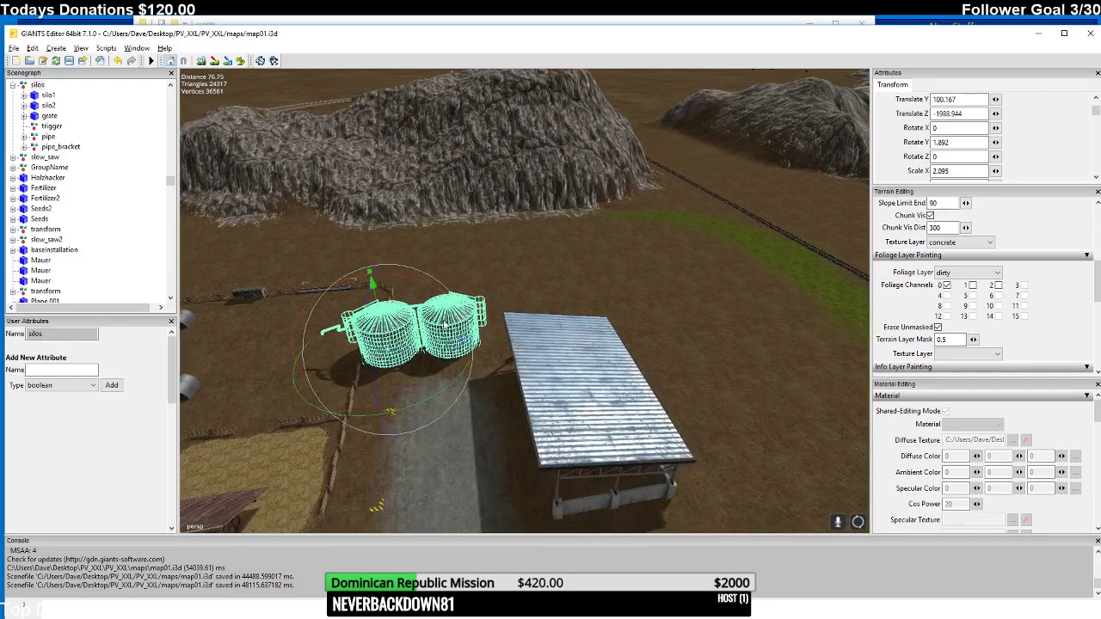
drag(456, 344, 771, 339)
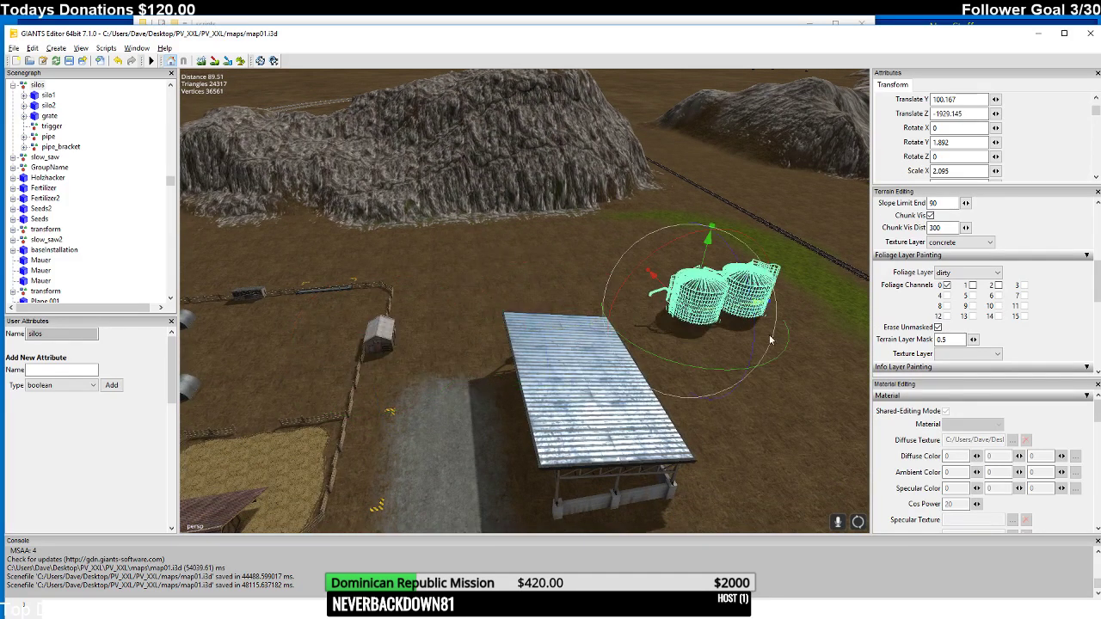
- Set the silos group's Rotate Y to 90 and move it closer to the railway track, to about Translate Z -1910.742
middle_drag(770, 339, 671, 411)
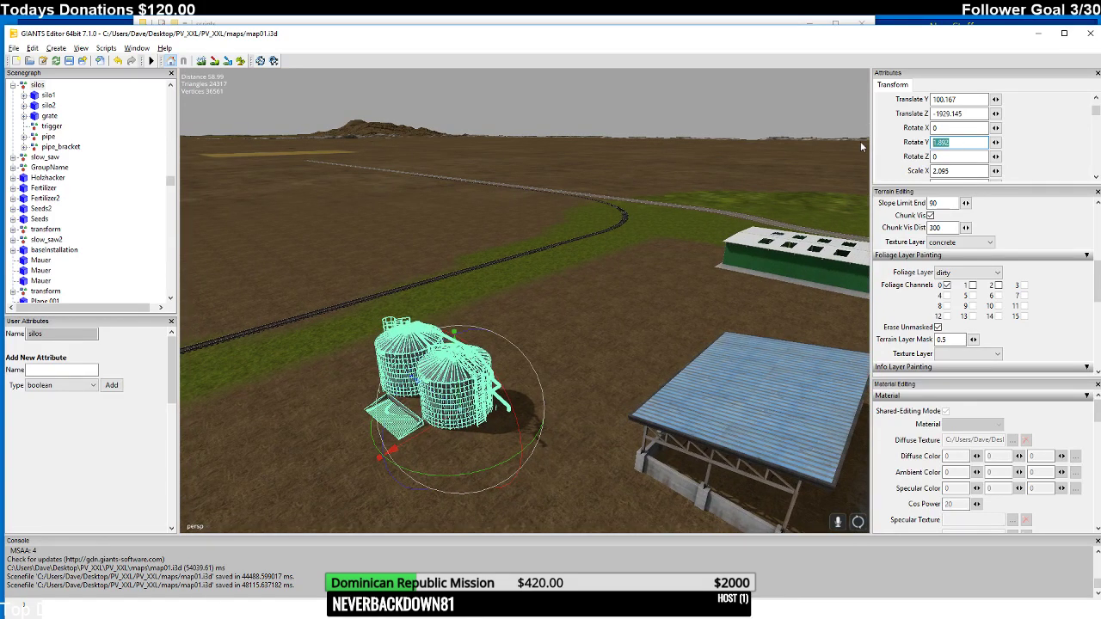
text(90)
middle_drag(859, 143, 547, 314)
scroll(546, 314, up, 2)
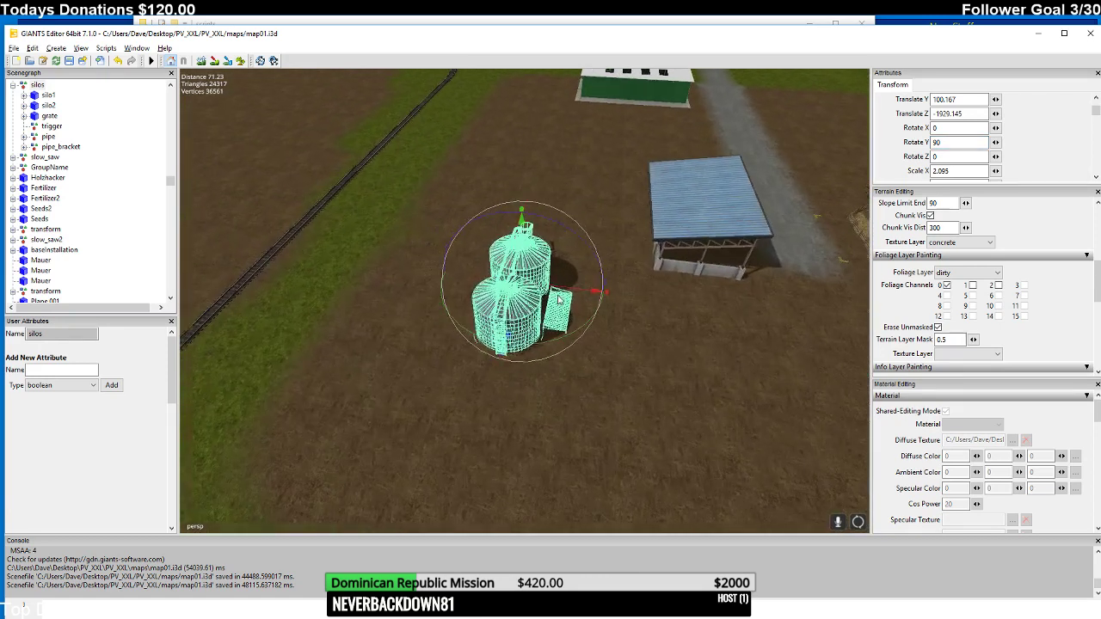
drag(550, 297, 434, 286)
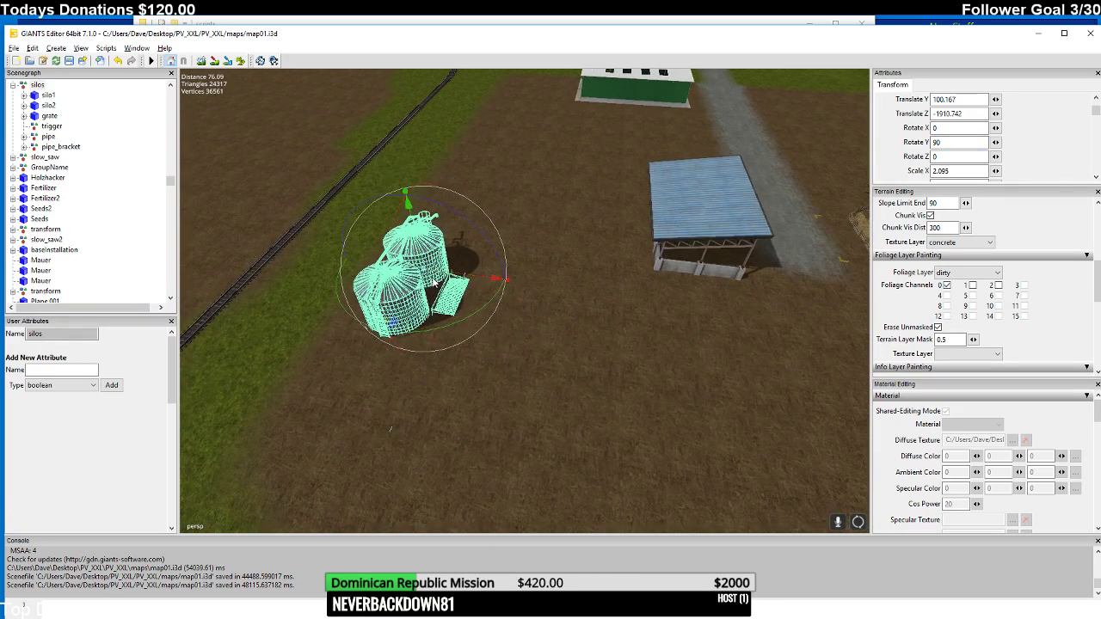
middle_drag(434, 286, 458, 249)
scroll(420, 261, up, 3)
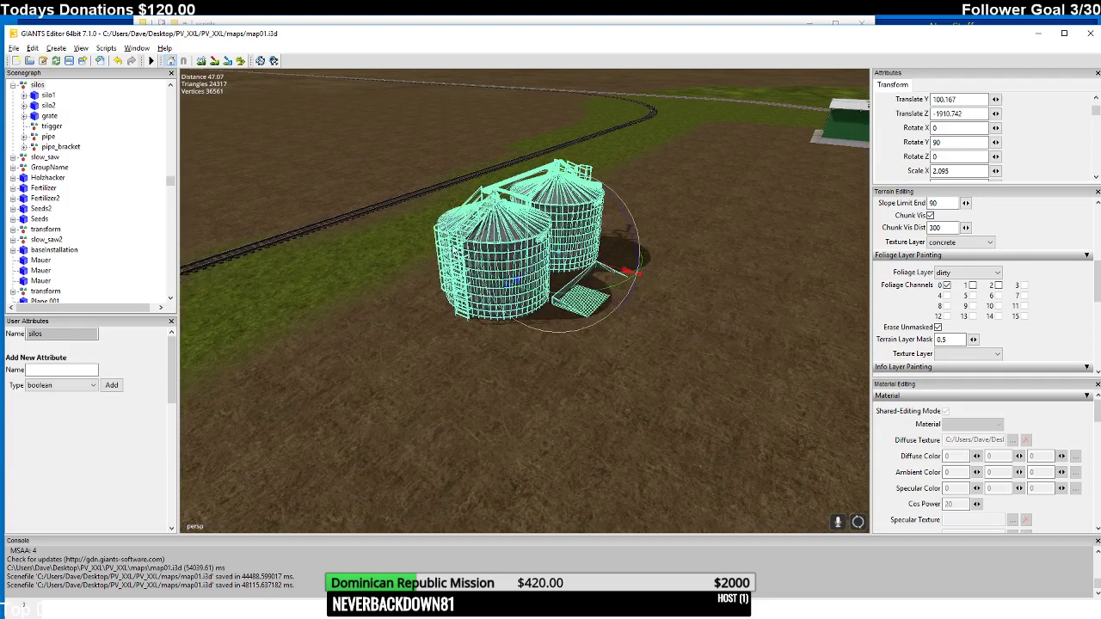
- Fine-tune the silos group's position and raise it to sit on the ground, at about Translate Y 100.525 and Translate Z -1914.313
scroll(462, 246, up, 2)
drag(556, 222, 563, 216)
middle_drag(563, 217, 495, 225)
middle_drag(693, 263, 588, 297)
drag(581, 302, 552, 301)
middle_drag(552, 301, 522, 303)
scroll(472, 269, up, 5)
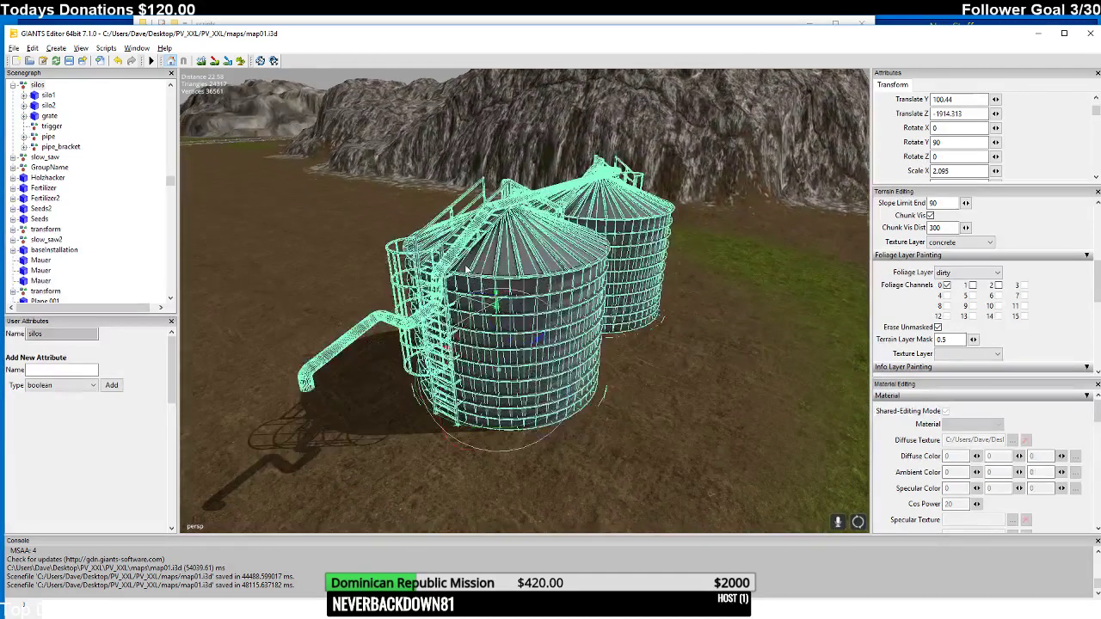
drag(496, 335, 498, 336)
- Move storageShelter02 away from the gravel track and raise it, to about Translate Y 118.011 and Translate Z -379.103
middle_drag(498, 335, 433, 336)
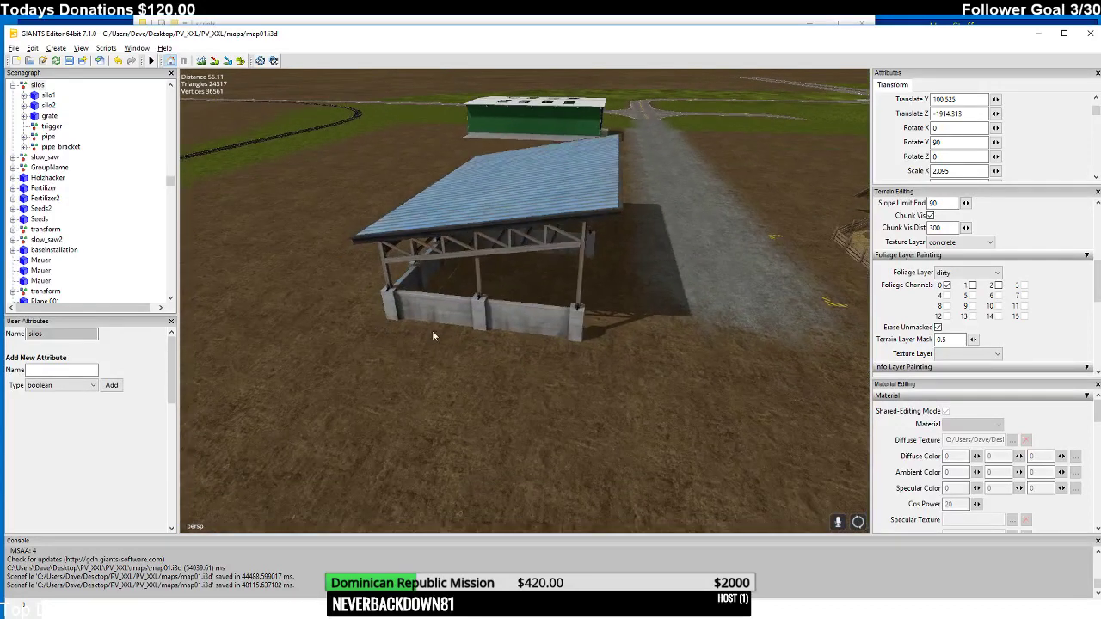
click(464, 321)
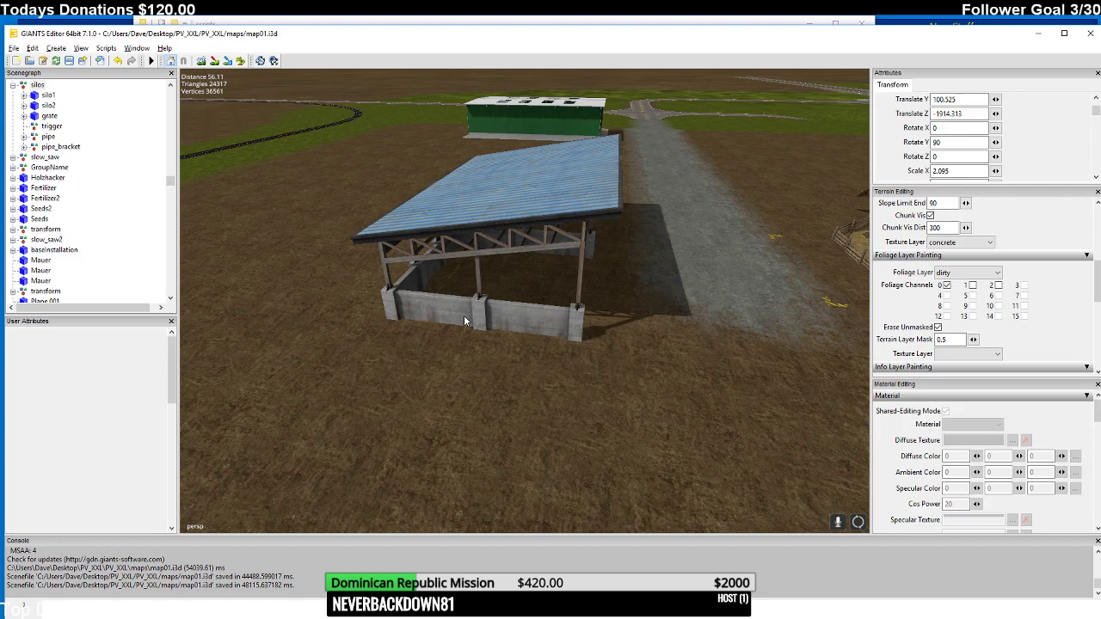
click(465, 321)
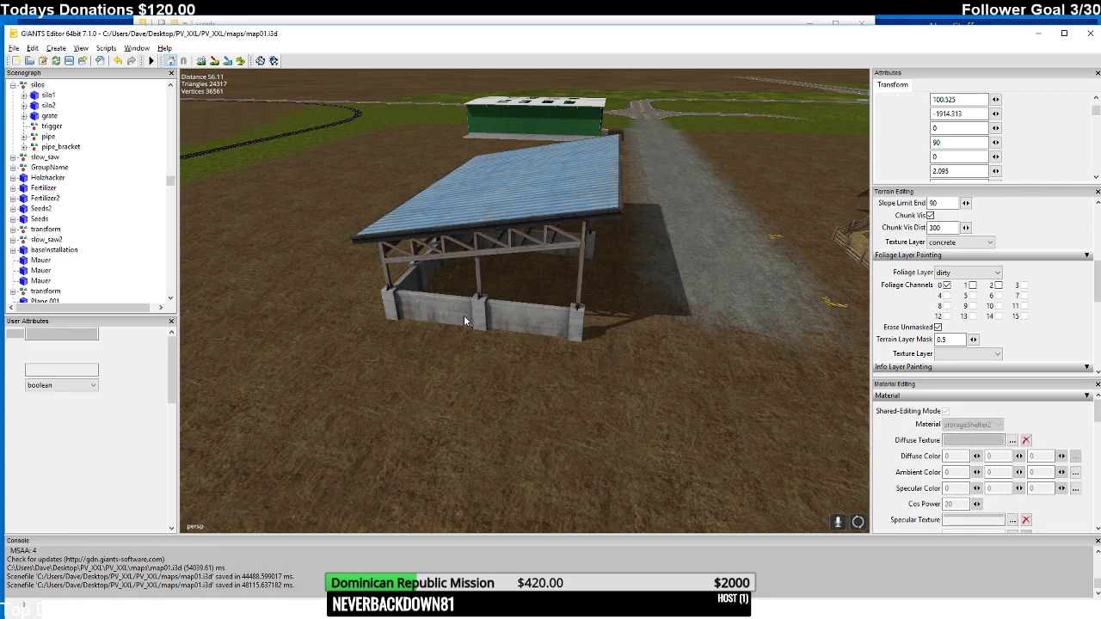
click(465, 320)
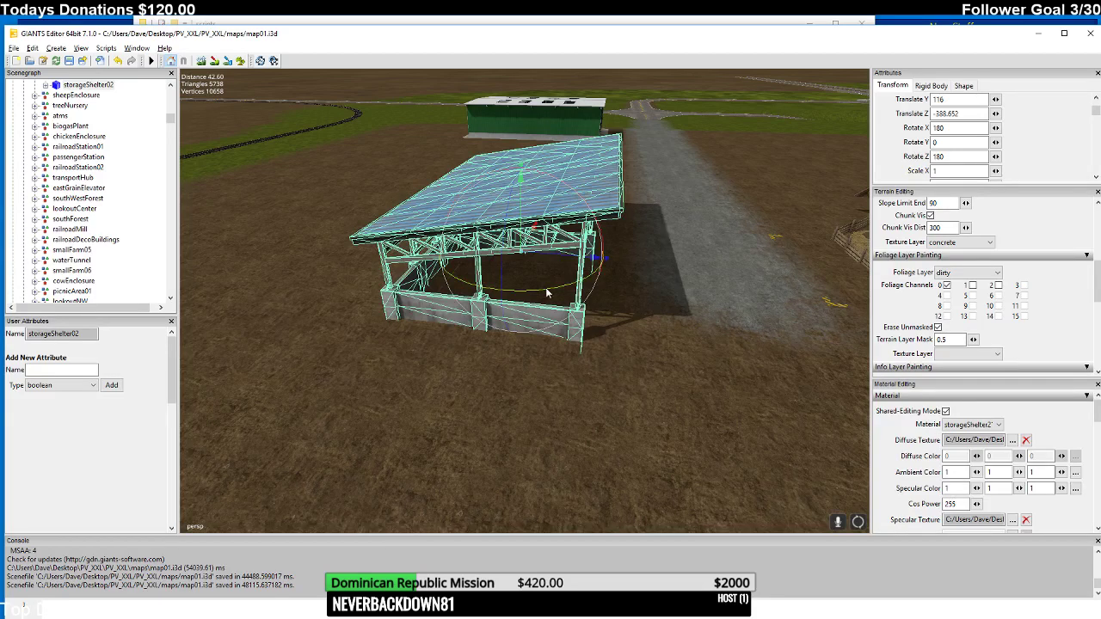
drag(559, 258, 433, 183)
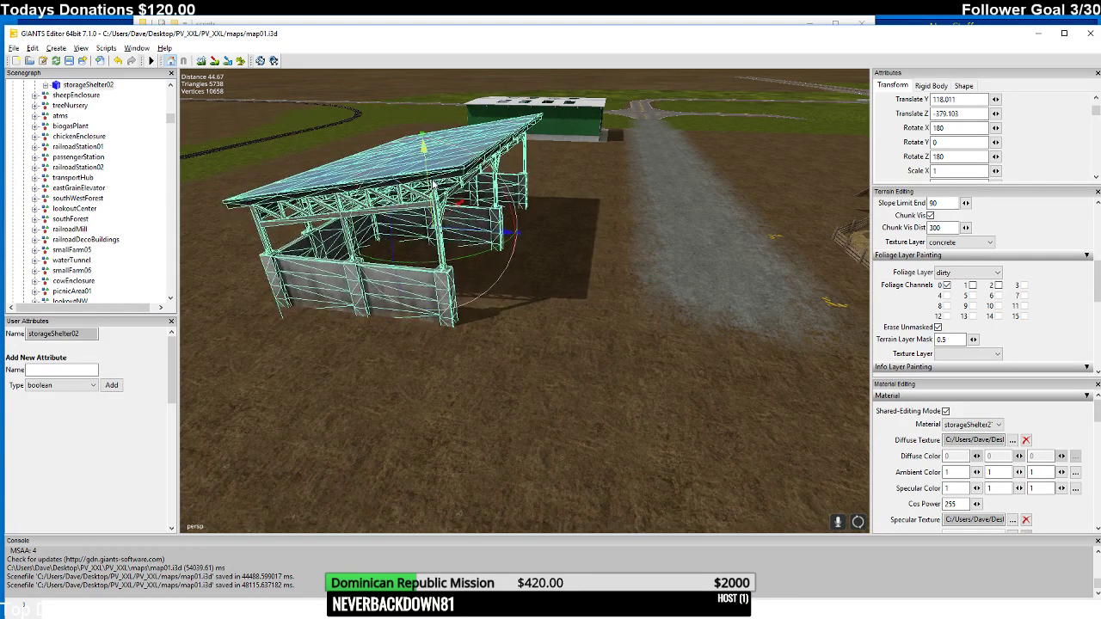
- Relocate pigsilo's objectInputTriggers grainStationTrigger to the moved silos' grate, at about Translate Y -15.79 and Z -1458.998, and set Rotate Y to 0
middle_drag(548, 198, 574, 269)
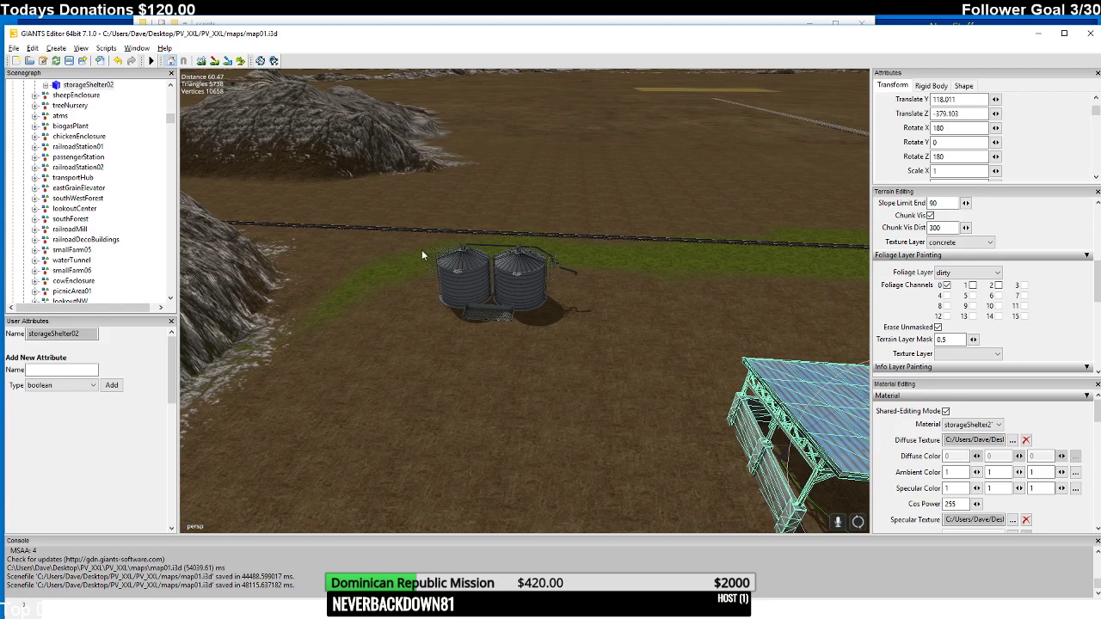
middle_drag(421, 250, 456, 209)
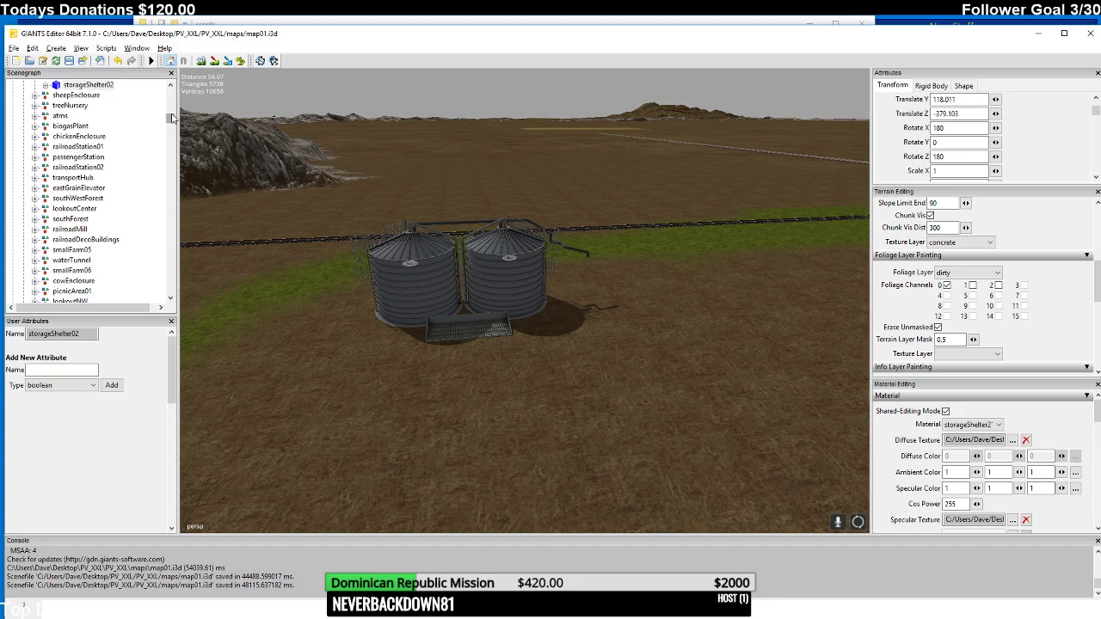
drag(171, 118, 172, 126)
drag(170, 125, 169, 194)
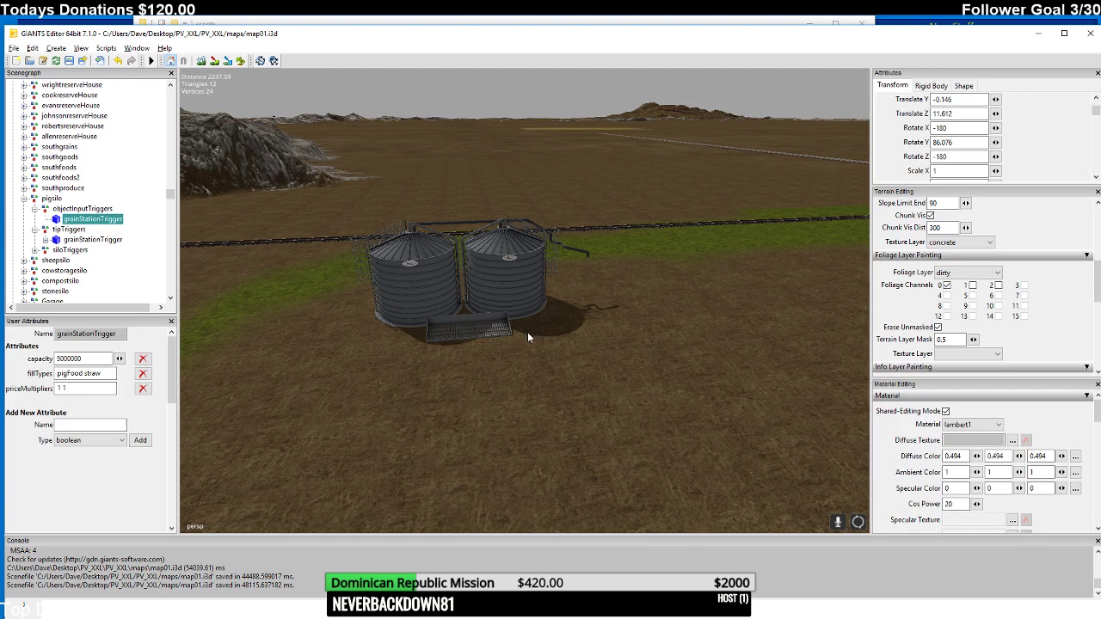
middle_drag(527, 332, 592, 336)
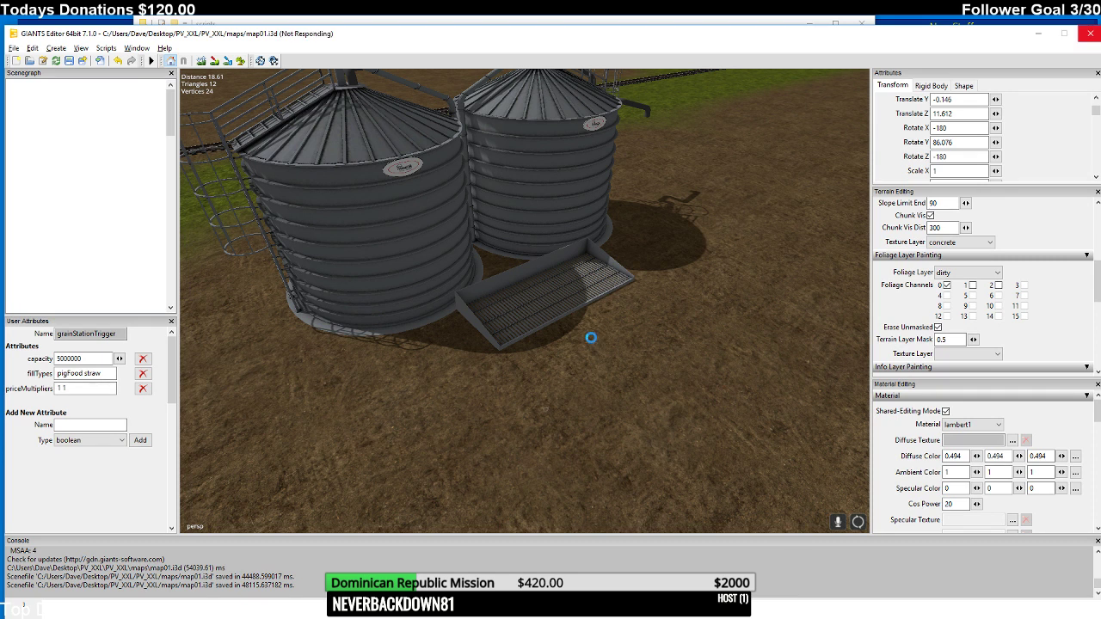
double_click(962, 142)
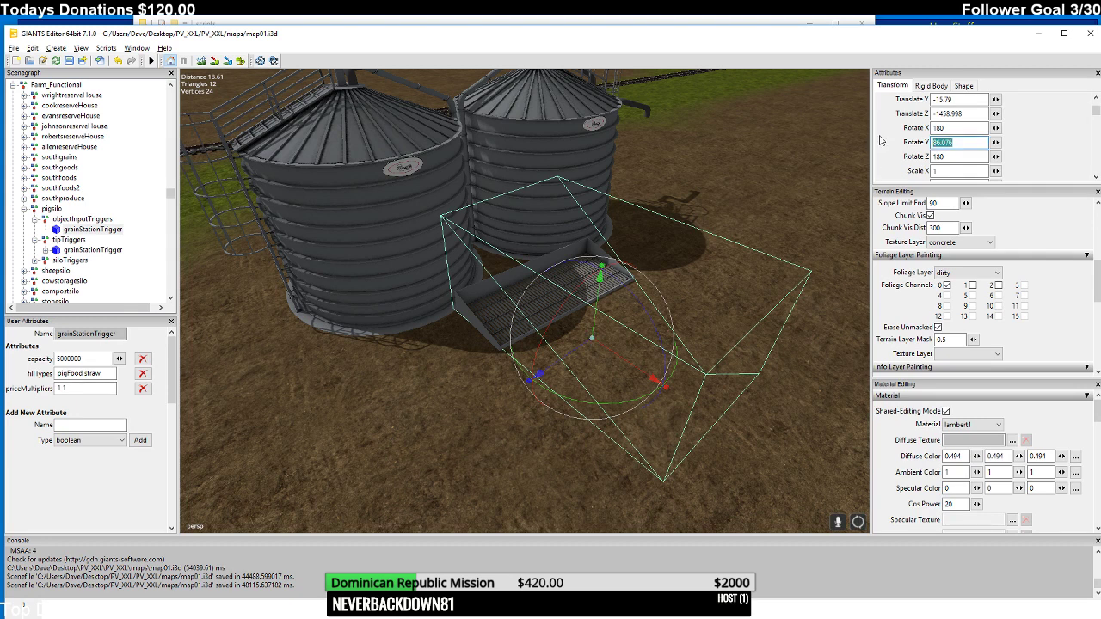
text(0)
key(Return)
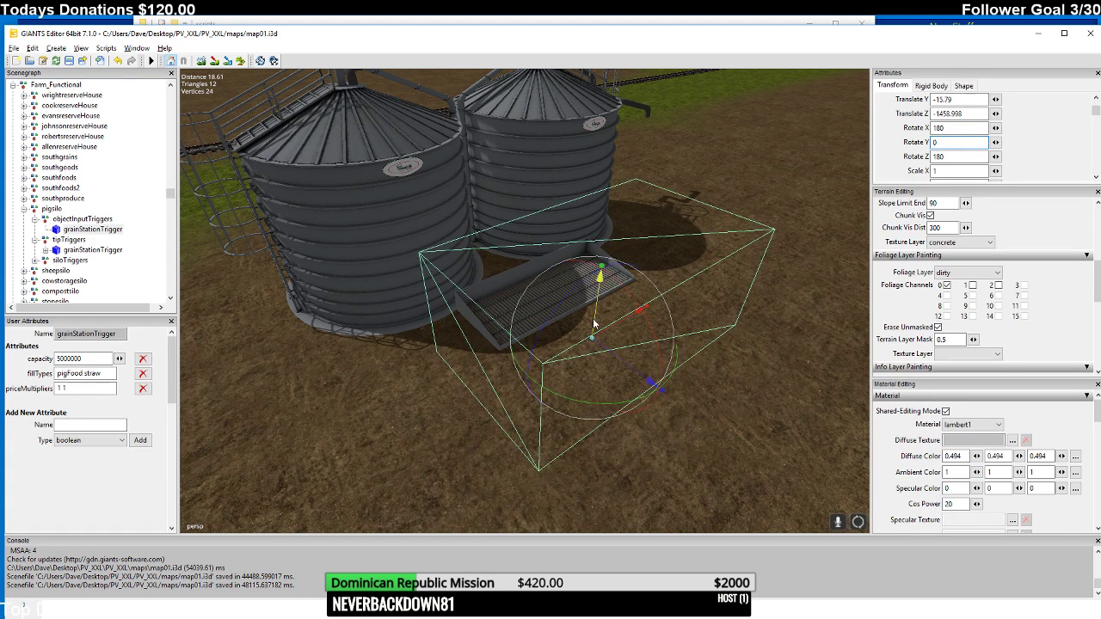
- Fine-tune objectInputTriggers' grainStationTrigger over the silo grate, lowering it to about Translate Y -15.87 and shifting it to Translate Z -1457.194
drag(594, 324, 636, 325)
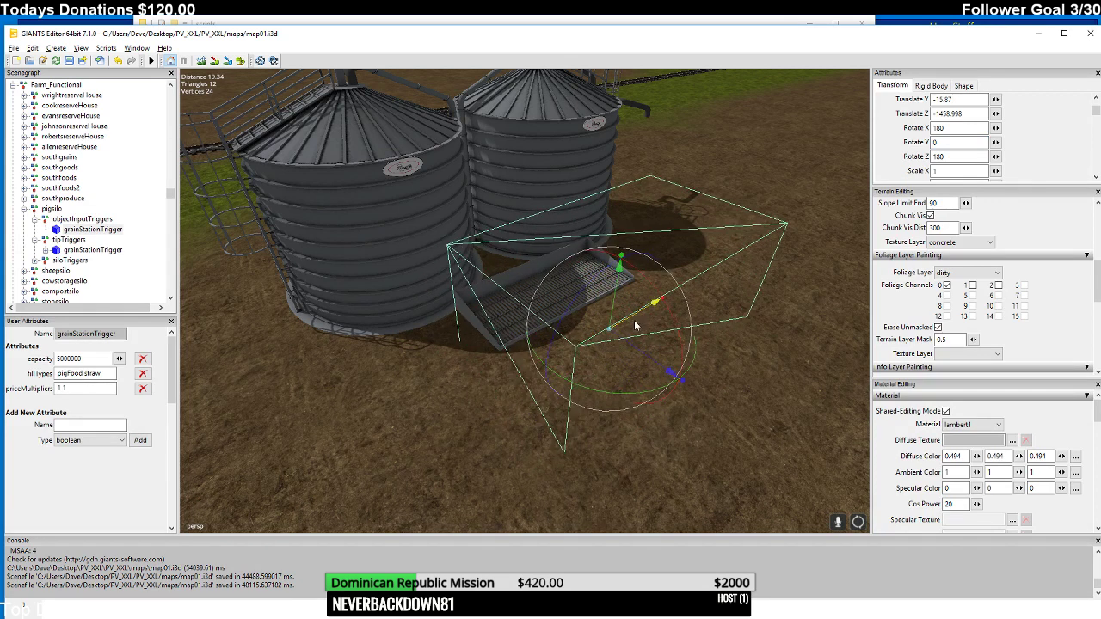
middle_drag(645, 269, 559, 373)
scroll(564, 269, up, 3)
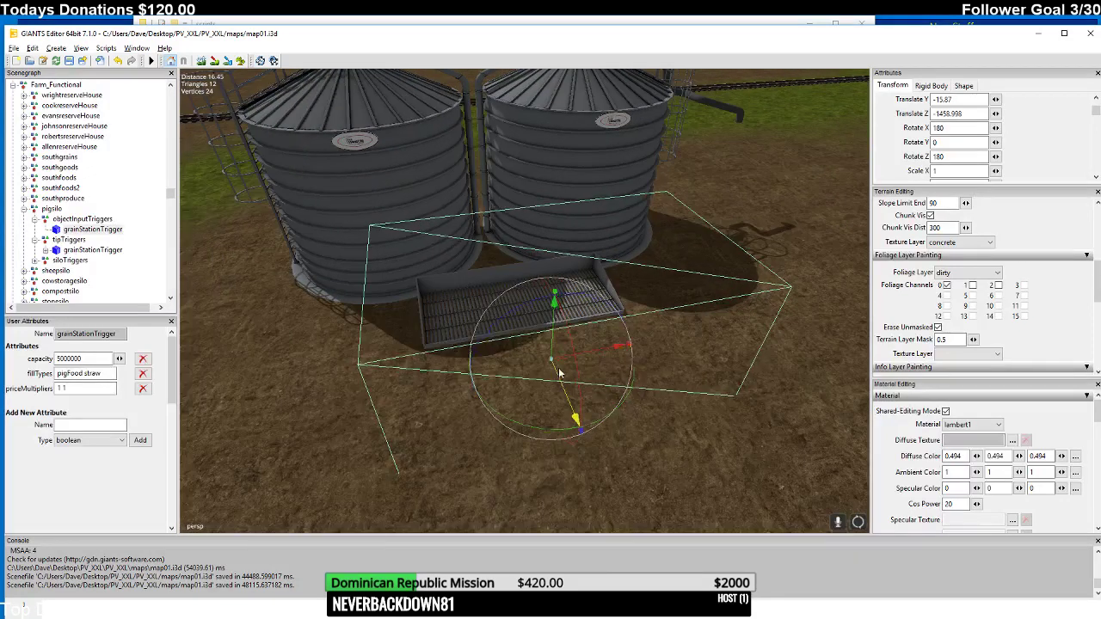
drag(559, 373, 541, 340)
middle_drag(542, 339, 595, 319)
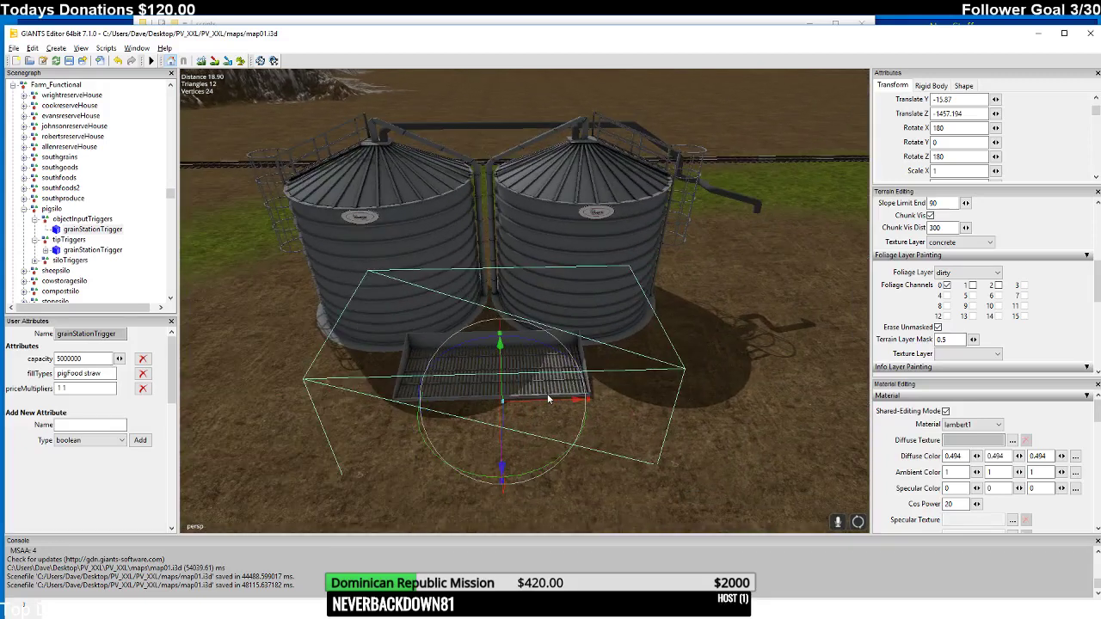
scroll(551, 396, down, 5)
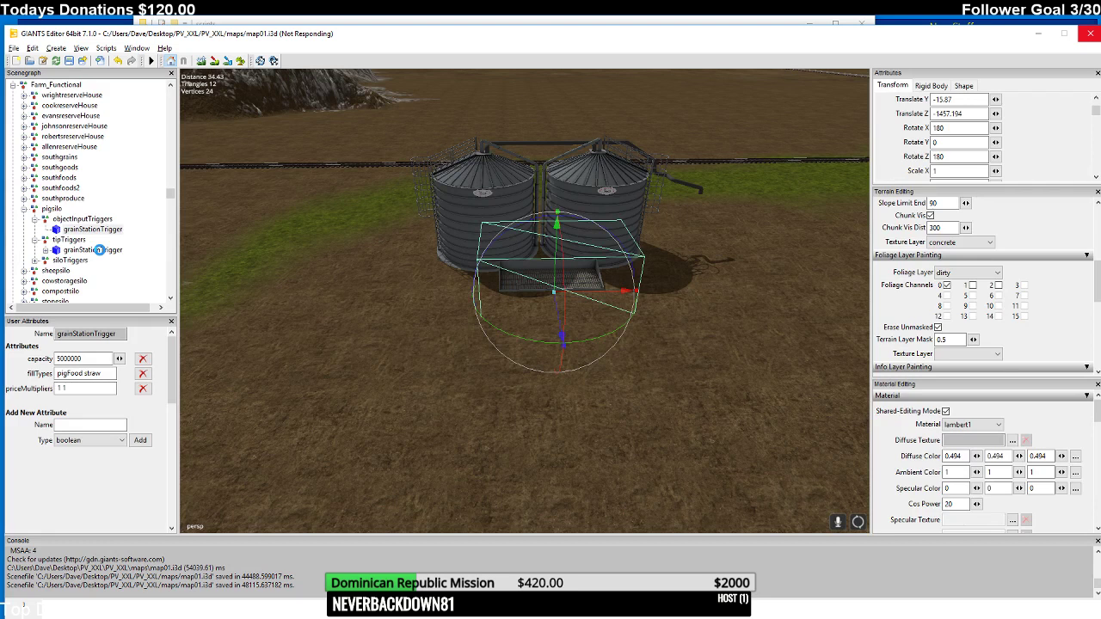
- Move tipTriggers' grainStationTrigger onto the silo grate and lower it slightly, to about Translate Y -15.849 and Translate Z -1456.939
click(99, 250)
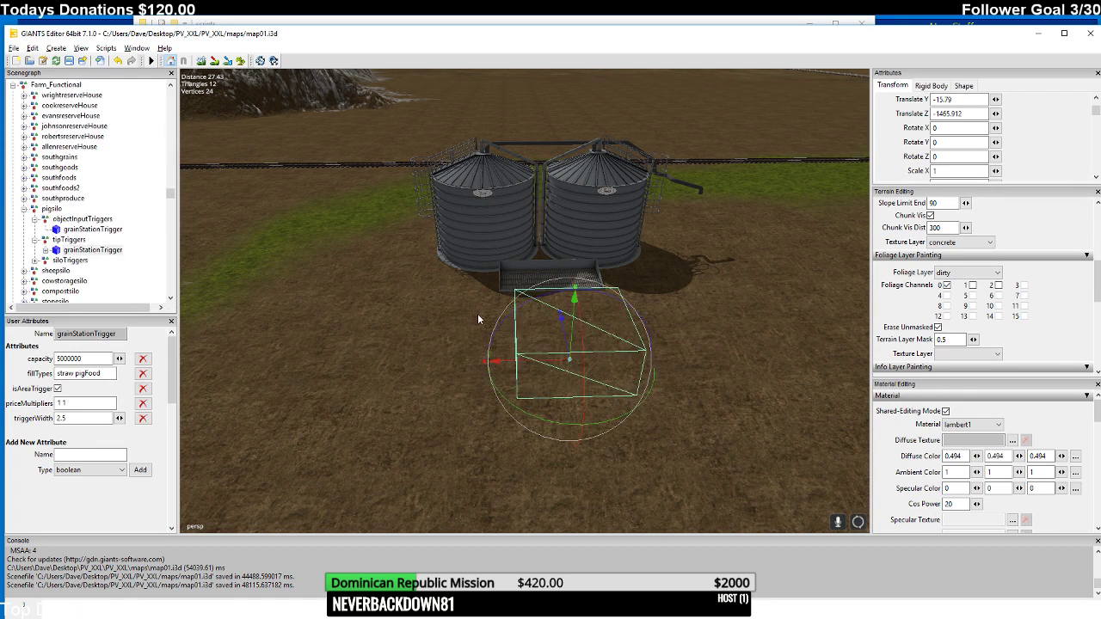
right_drag(467, 320, 631, 373)
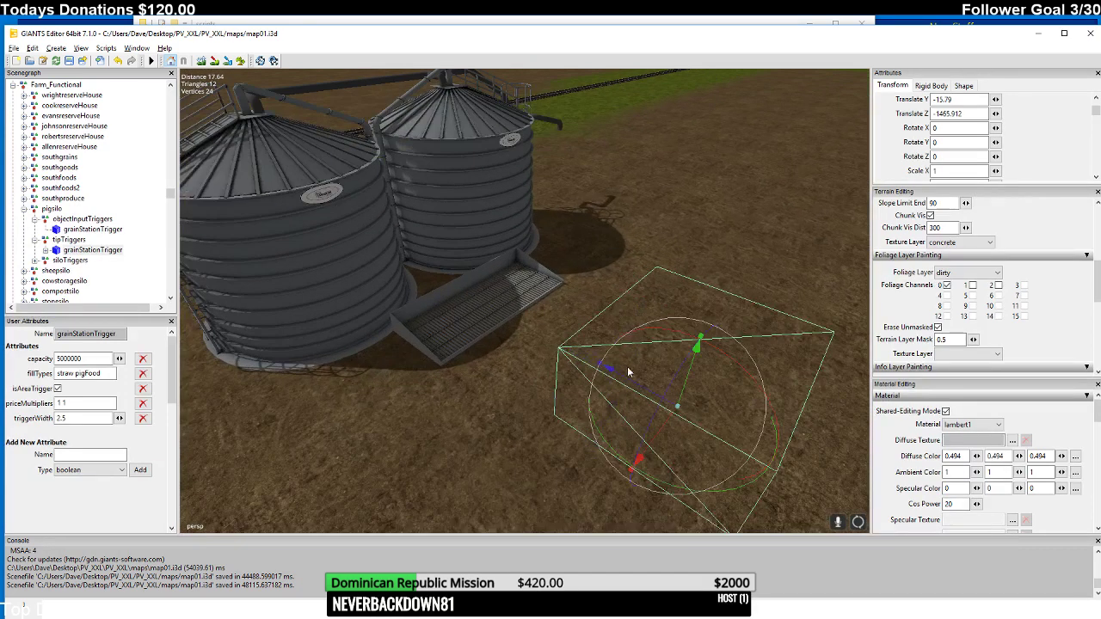
drag(636, 389, 418, 317)
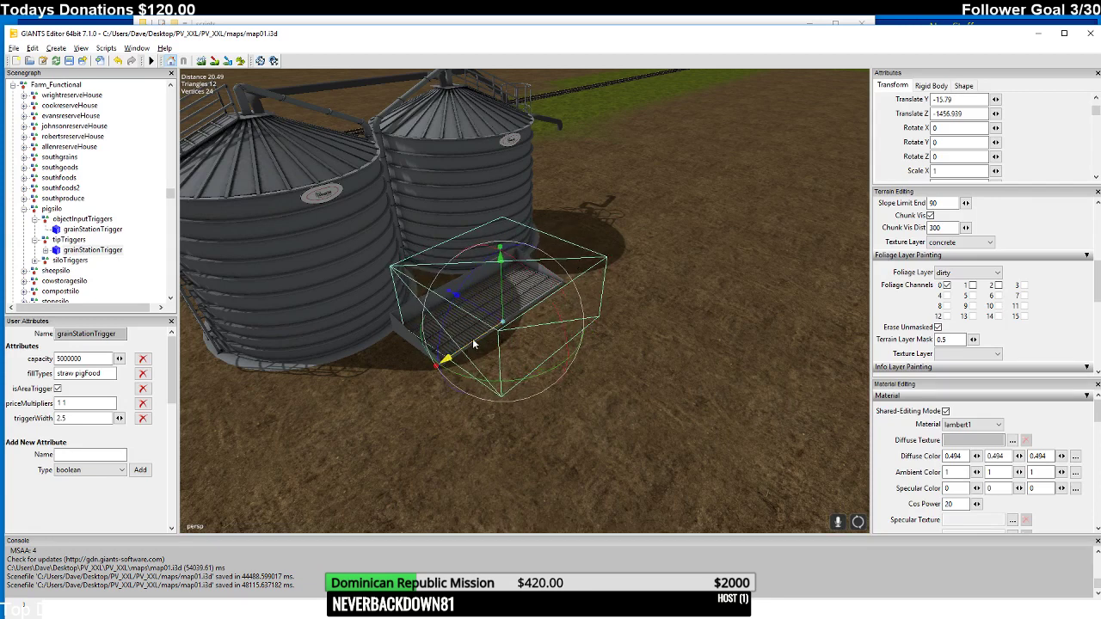
right_drag(485, 342, 448, 330)
scroll(446, 325, up, 5)
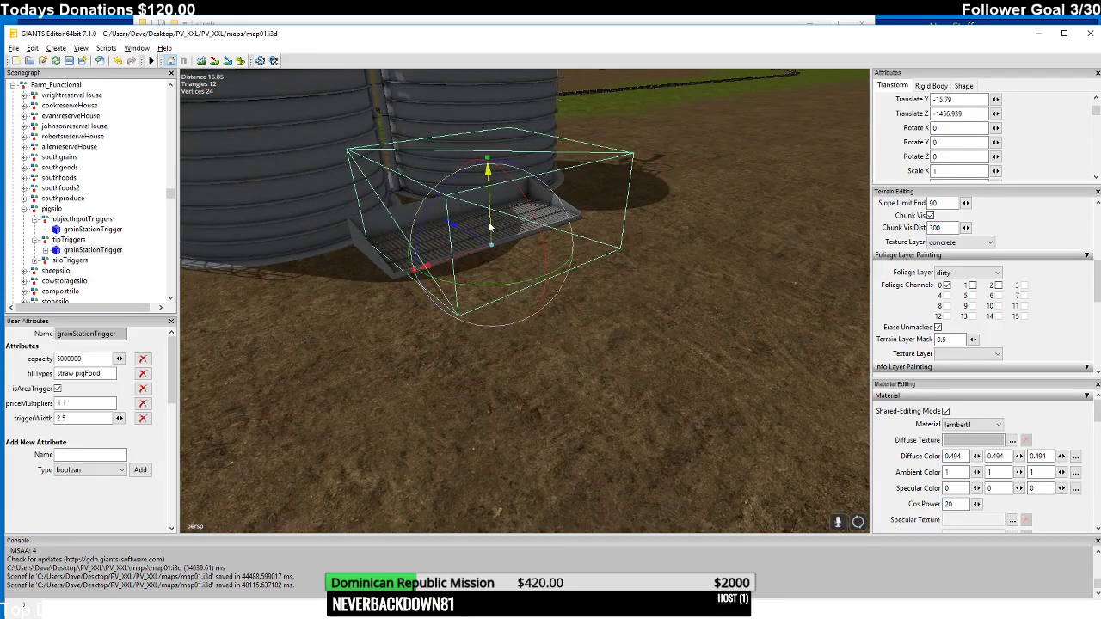
drag(492, 225, 492, 229)
right_drag(491, 228, 323, 245)
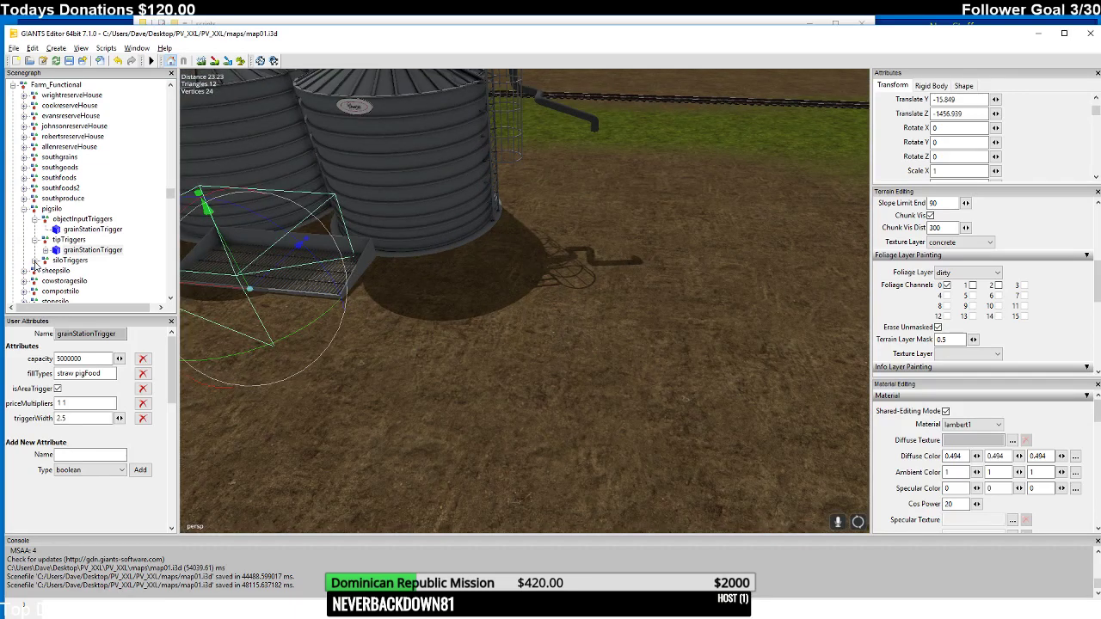
- Raise siloTriggers' triggerSilo01 and move it in front of the silo's discharge pipe, at about Translate Y -8.913 and Translate Z -1448.172
click(34, 261)
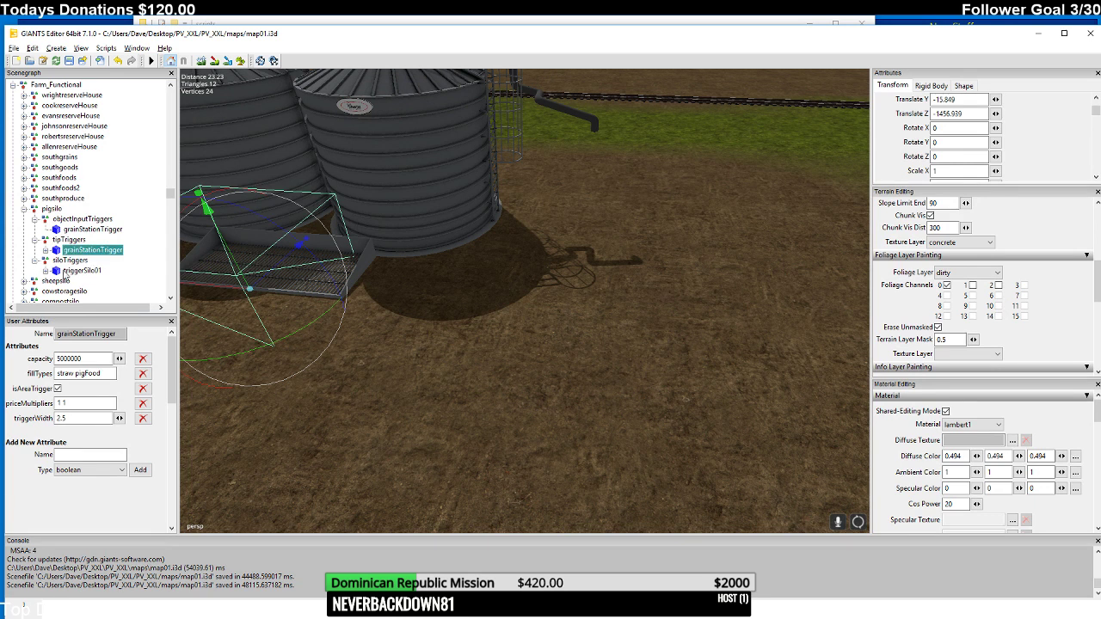
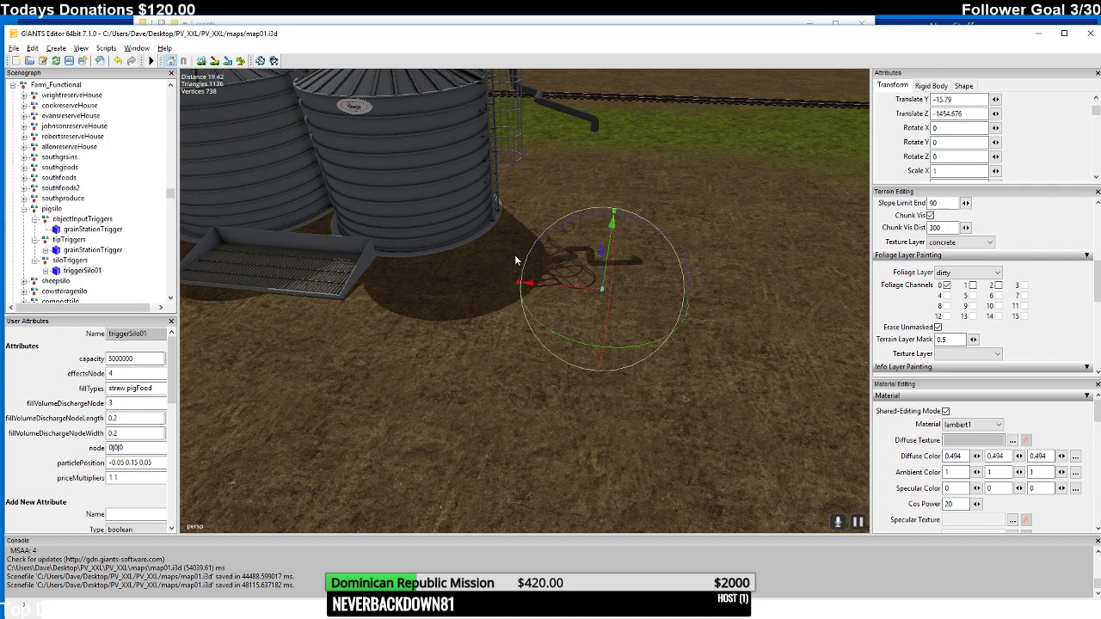
scroll(509, 256, up, 5)
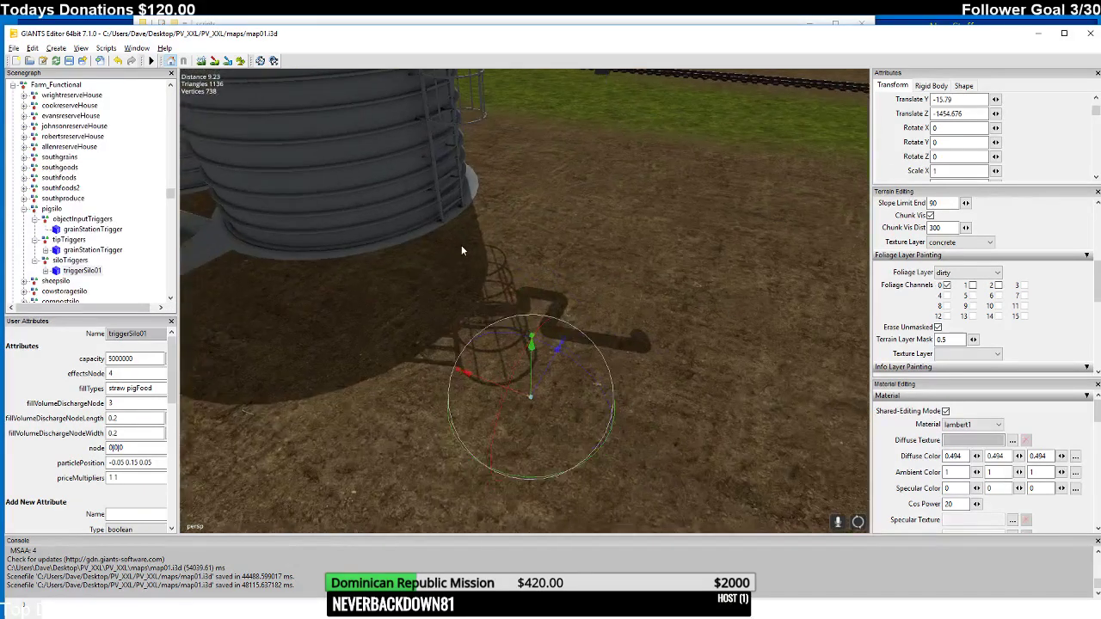
scroll(454, 270, up, 2)
drag(406, 426, 379, 147)
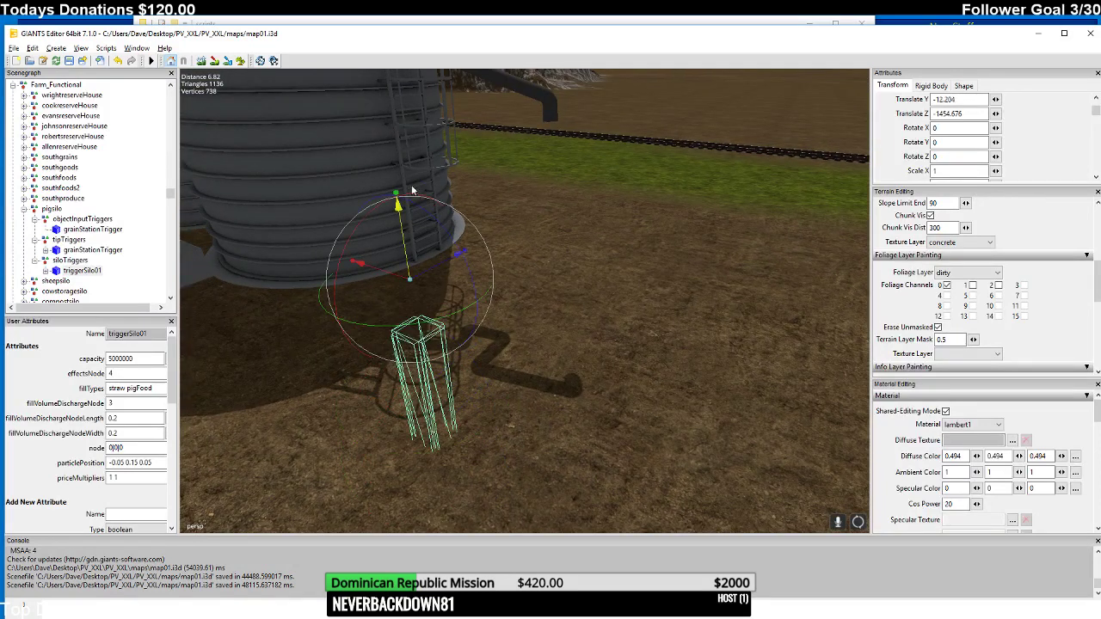
middle_drag(379, 147, 415, 182)
drag(462, 313, 710, 272)
middle_drag(710, 272, 495, 350)
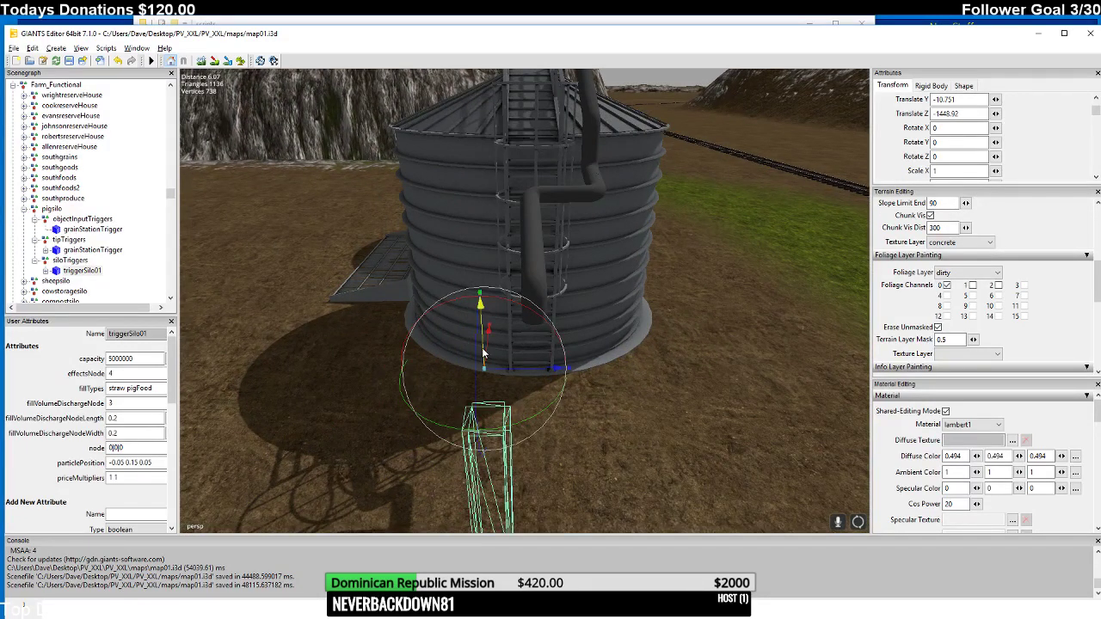
drag(496, 345, 584, 257)
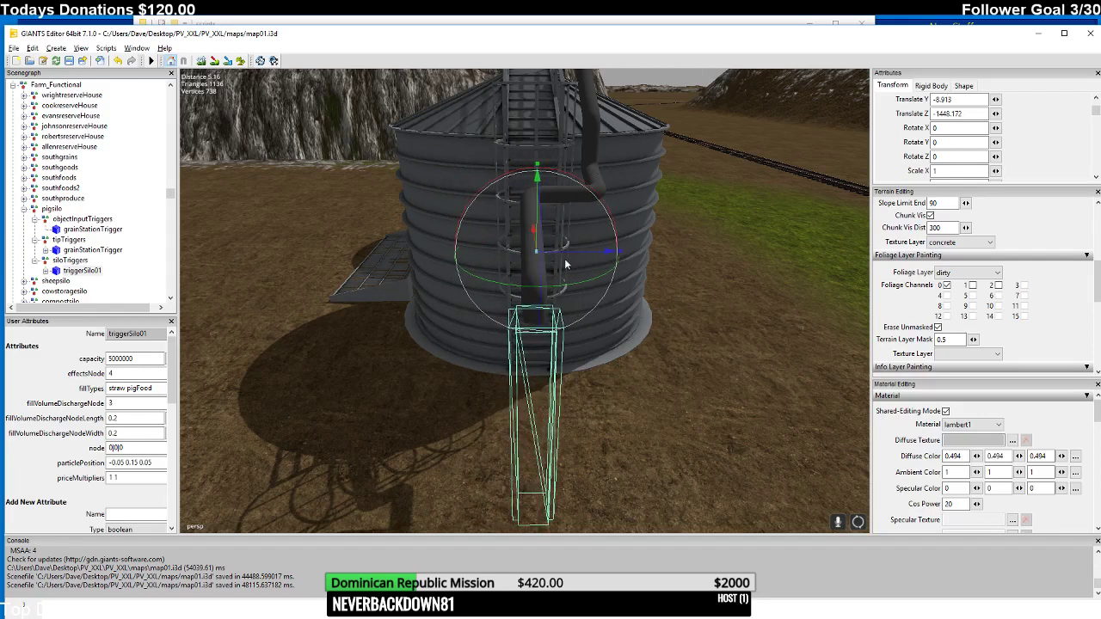
- Shift triggerSilo01 sideways to line it up under the discharge pipe's outlet, at about Translate Z -1448.14
middle_drag(564, 258, 367, 254)
key(f)
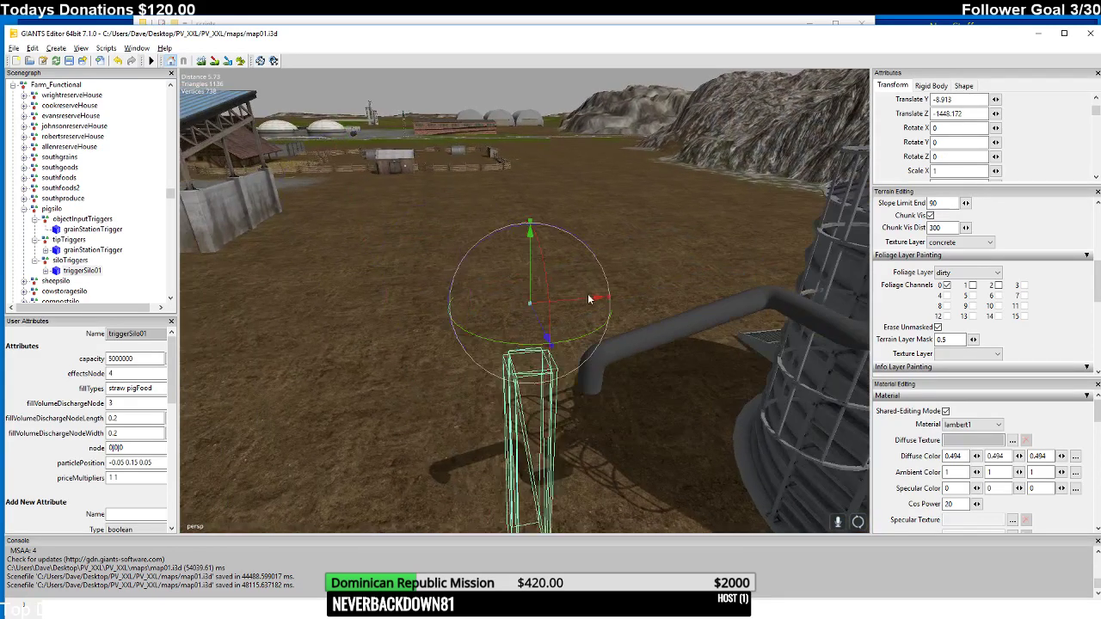
drag(575, 301, 664, 315)
scroll(661, 309, up, 5)
middle_drag(660, 309, 676, 345)
key(f)
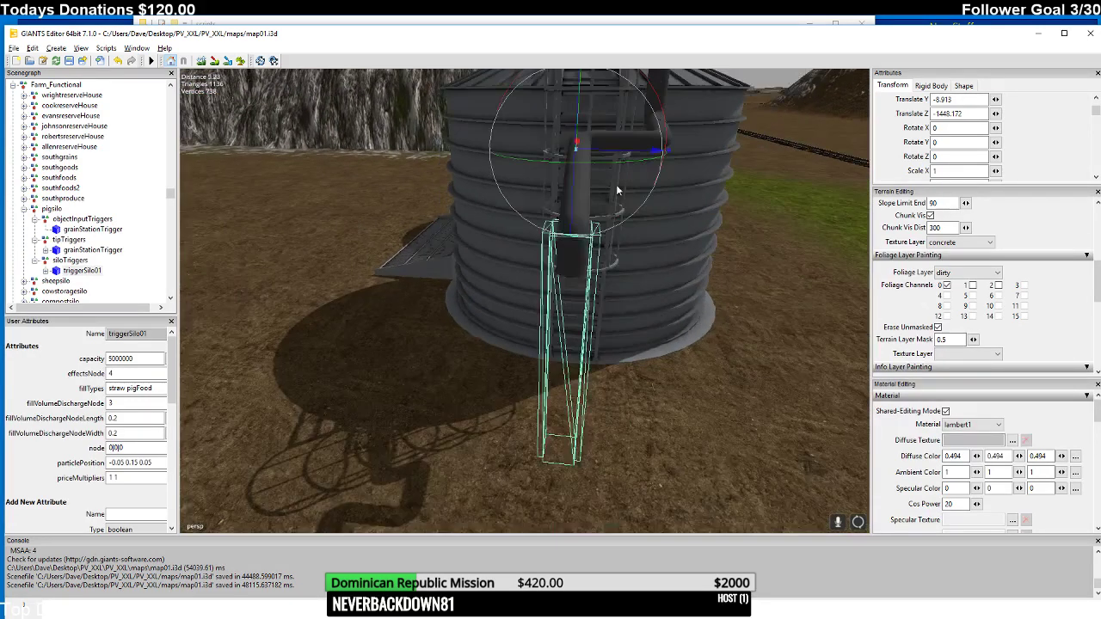
drag(620, 158, 618, 152)
- Lower triggerSilo01 so its top meets the mouth of the discharge pipe, at about Translate Y -10.521
right_drag(618, 151, 485, 169)
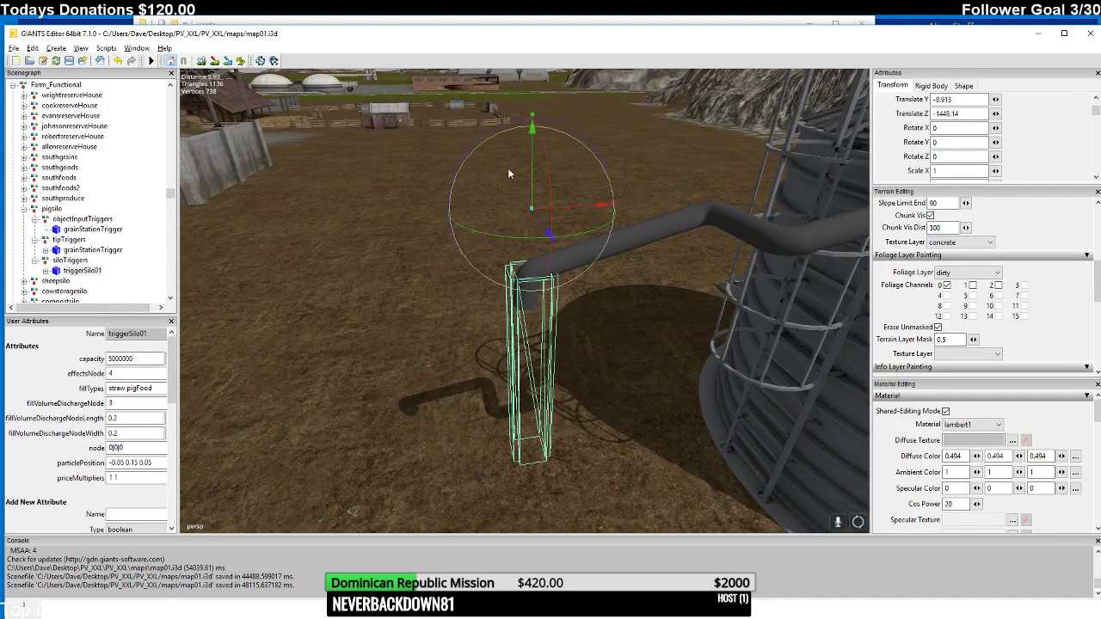
drag(531, 175, 536, 315)
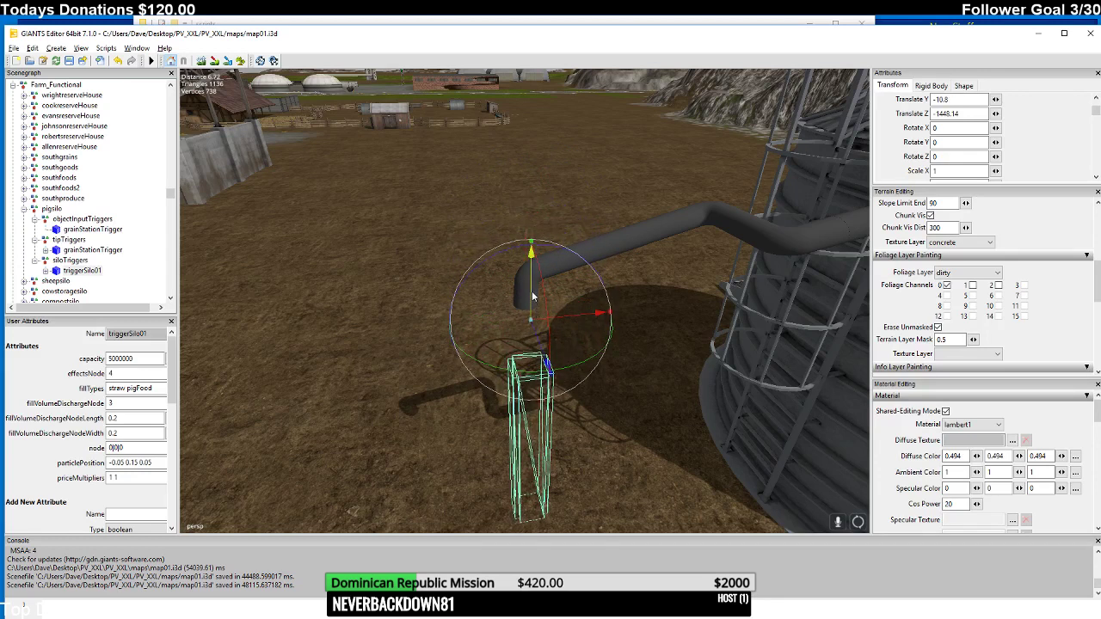
middle_drag(536, 315, 524, 273)
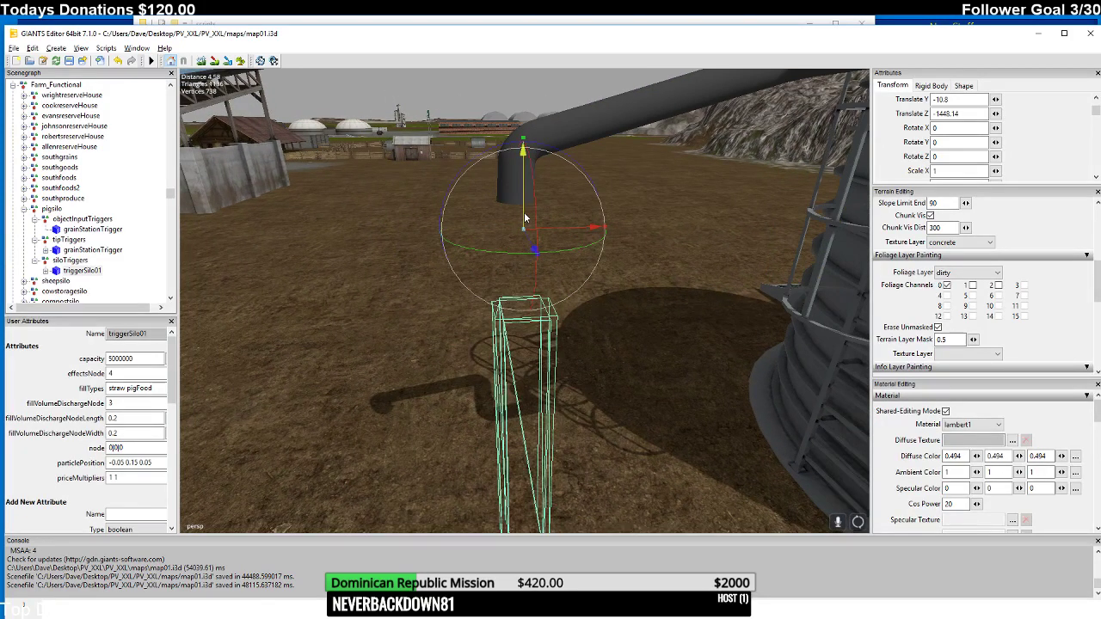
drag(524, 219, 524, 191)
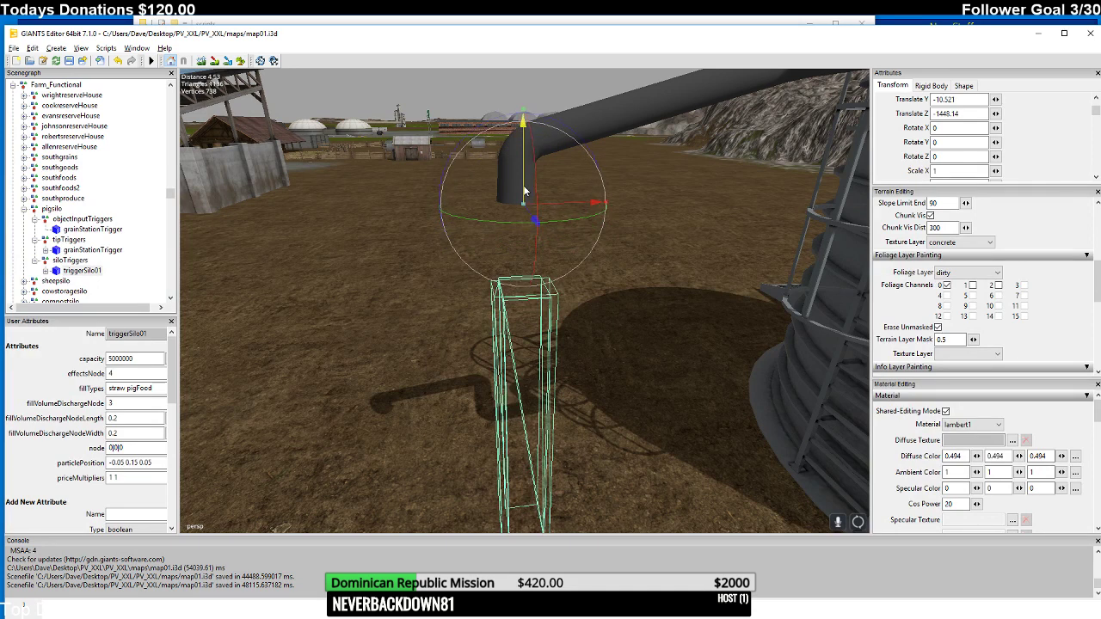
middle_drag(523, 191, 524, 327)
key(f)
- Relocate the whole five-bay brick farmGarage building to the pig farm ground near the bridge, at about Translate Y -47.739 and Z -2072.27
middle_drag(518, 373, 661, 289)
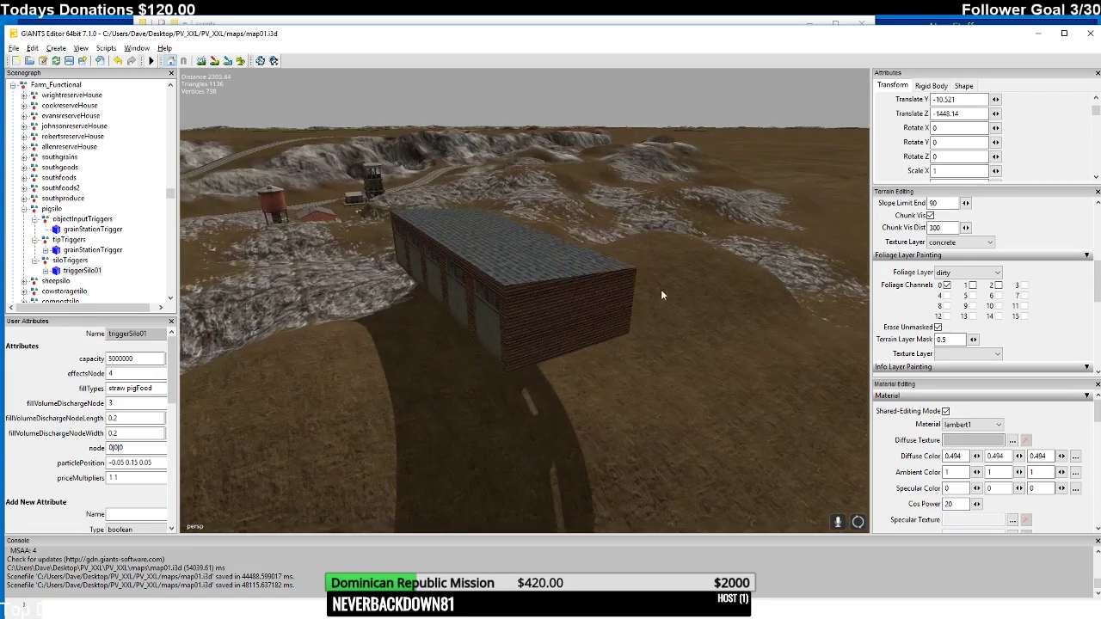
click(543, 305)
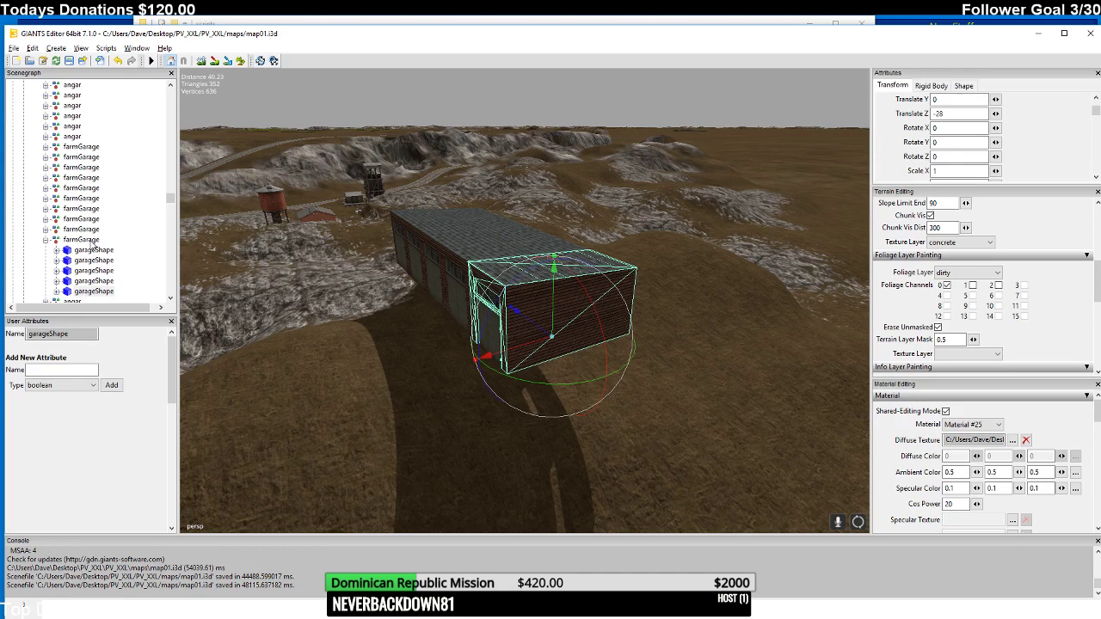
click(90, 240)
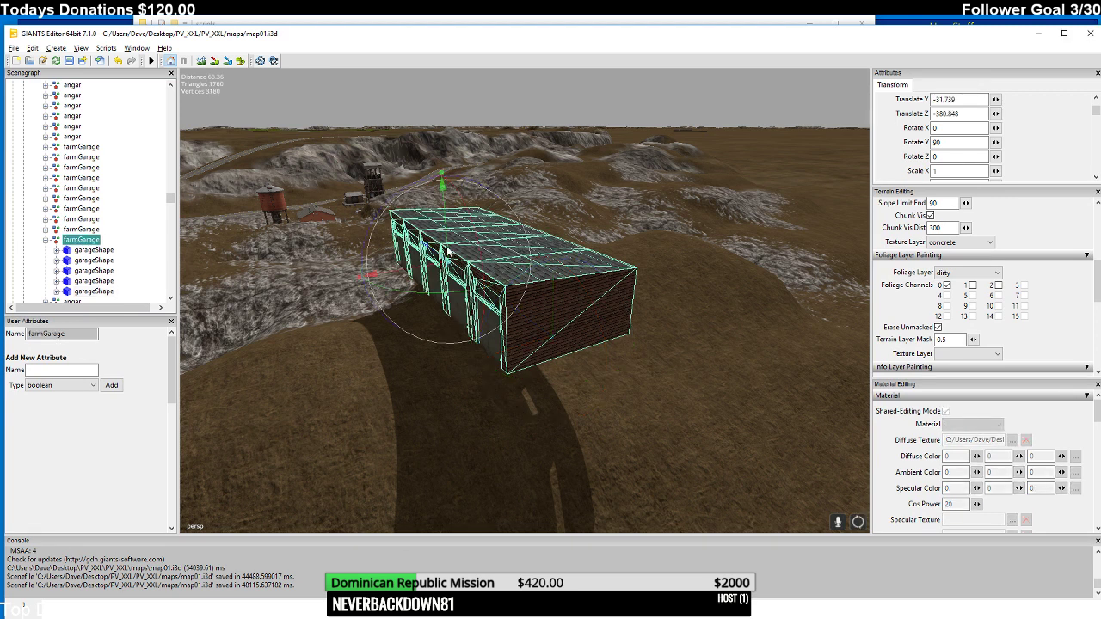
right_drag(375, 250, 607, 371)
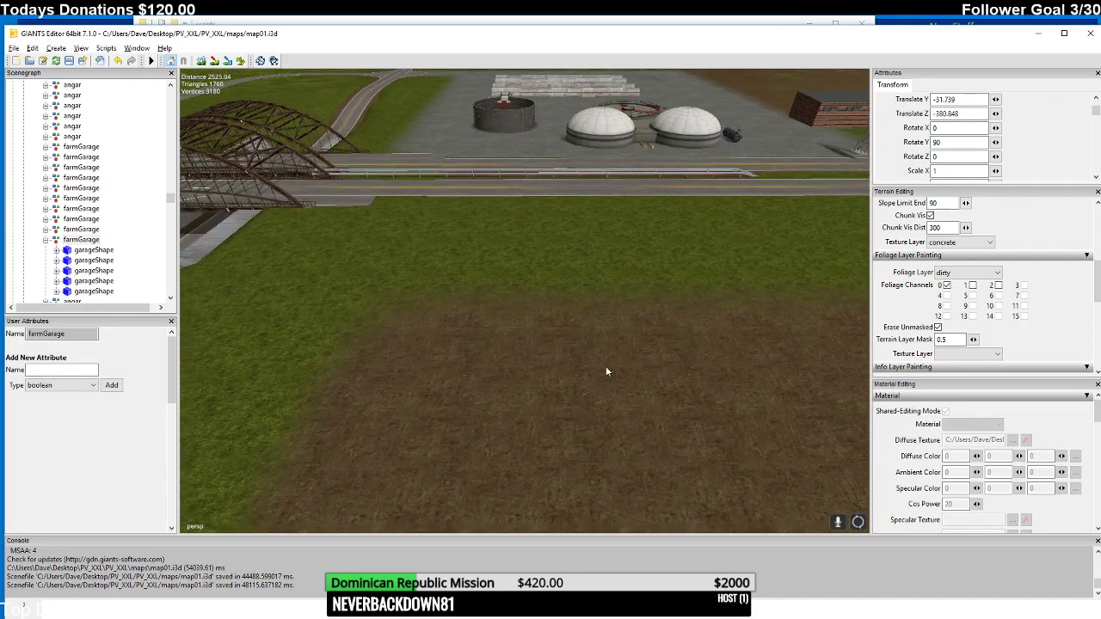
key(ctrl+v)
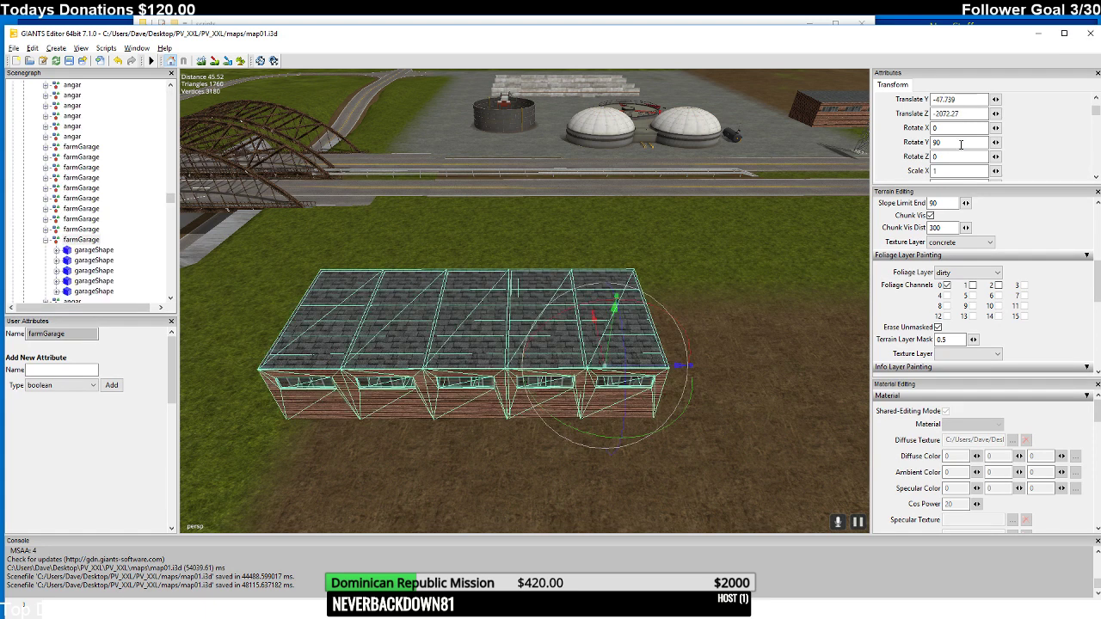
- Set the relocated farmGarage building's Rotate Y to -90 and slide it along its length toward the bridge
text(180)
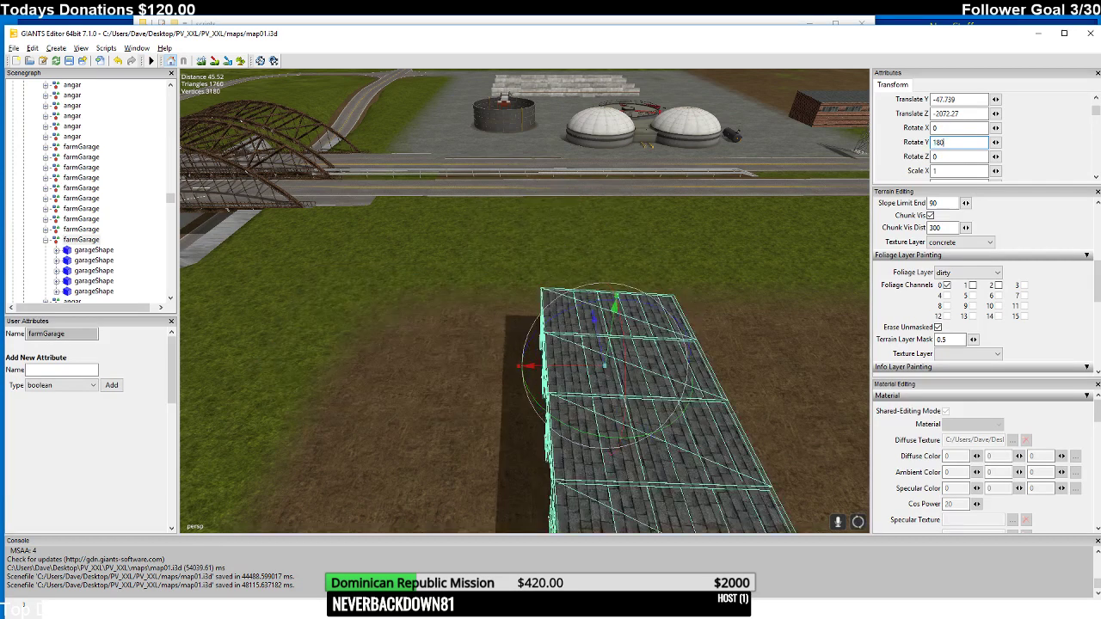
key(BackSpace)
key(BackSpace)
key(BackSpace)
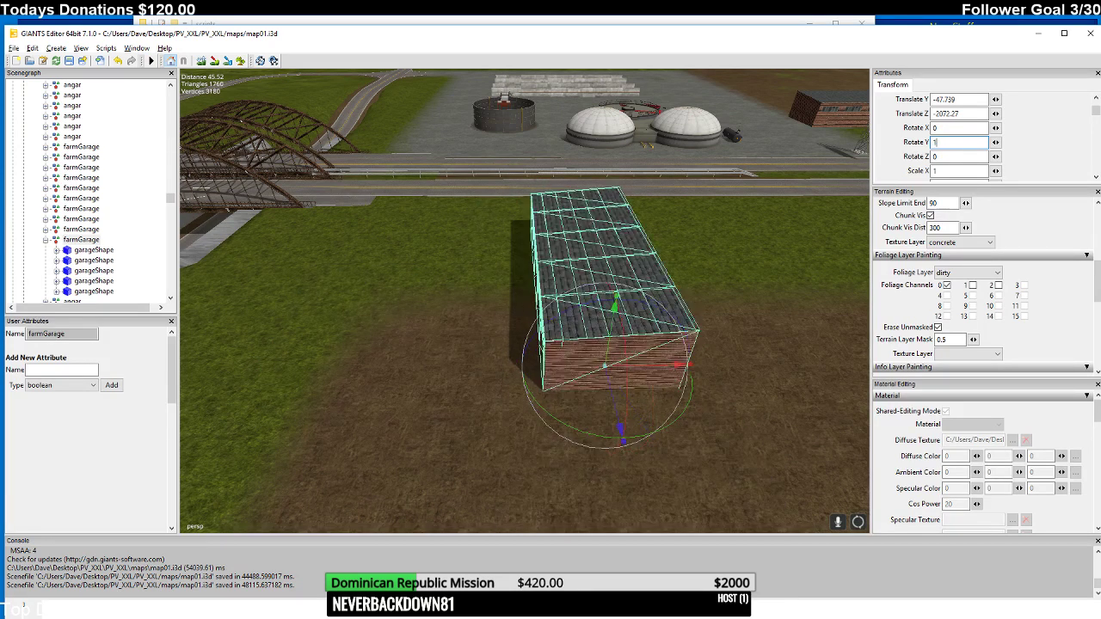
text(9)
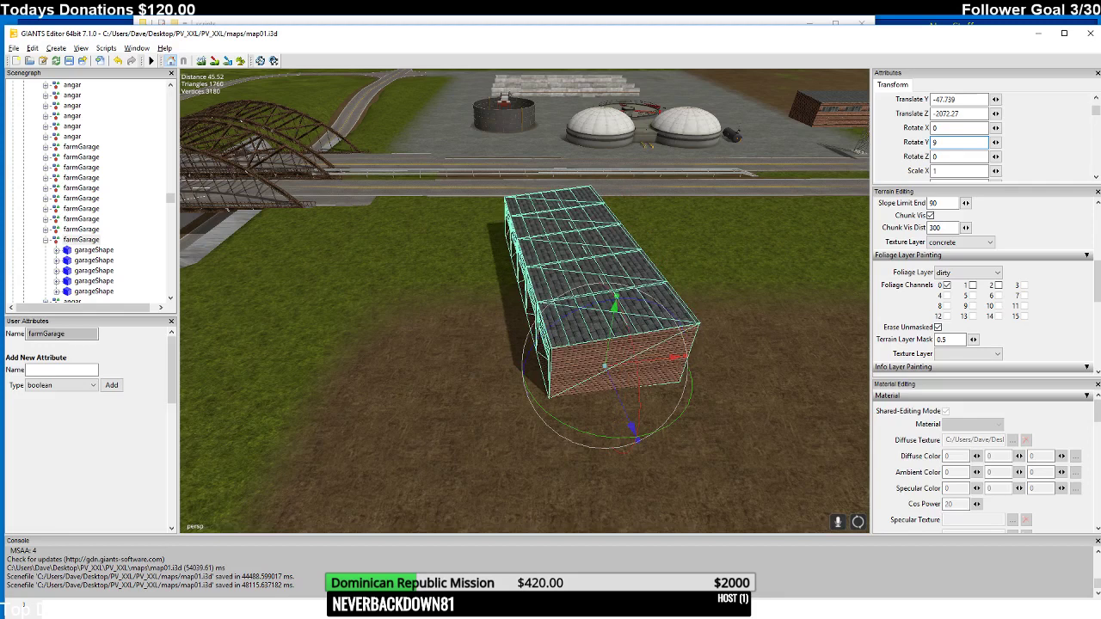
text(0)
key(Home)
text(-)
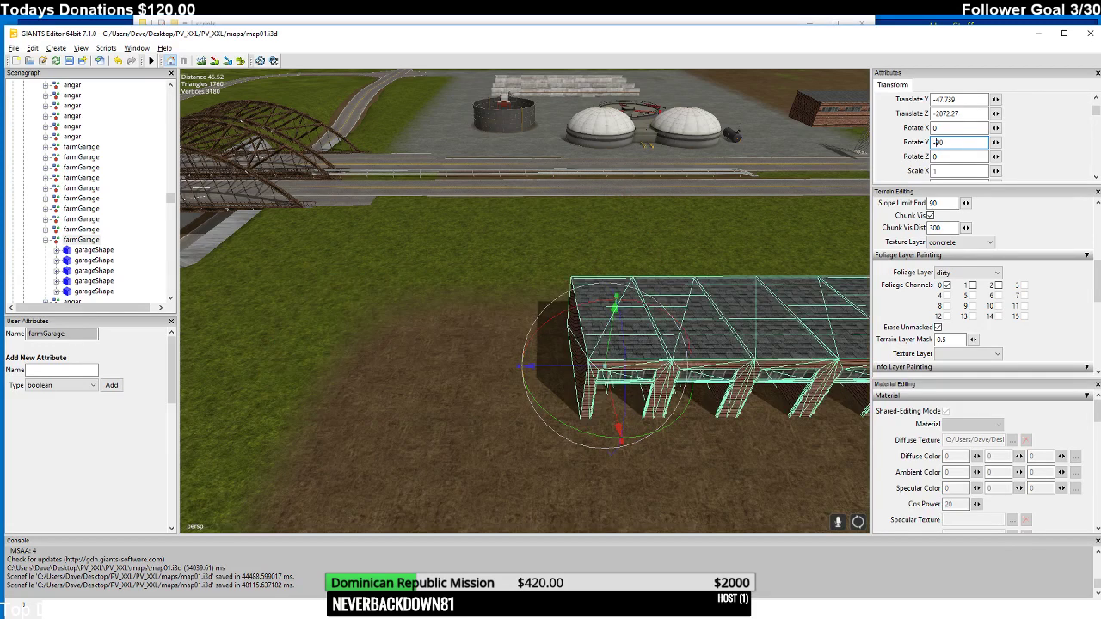
middle_drag(717, 206, 774, 230)
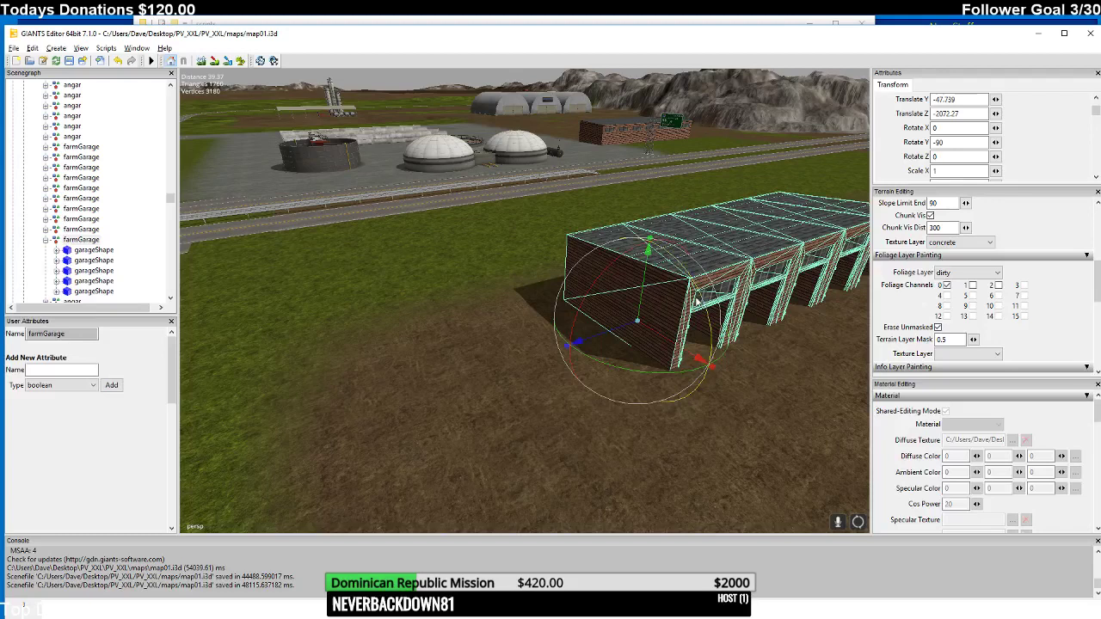
drag(625, 338, 367, 400)
- Move the pigGarage door group beside the relocated garage, at about Translate Y -47.572 and Z -2055.837, and set its Rotate Y to -90
middle_drag(368, 401, 642, 322)
click(638, 323)
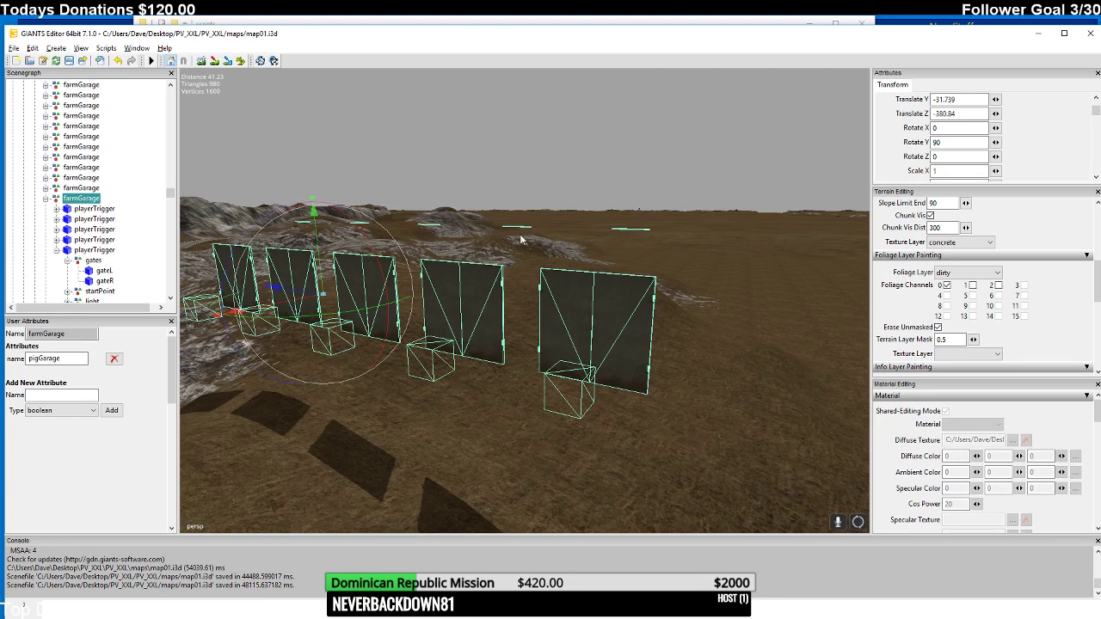
click(722, 237)
drag(738, 238, 601, 307)
right_drag(628, 245, 689, 363)
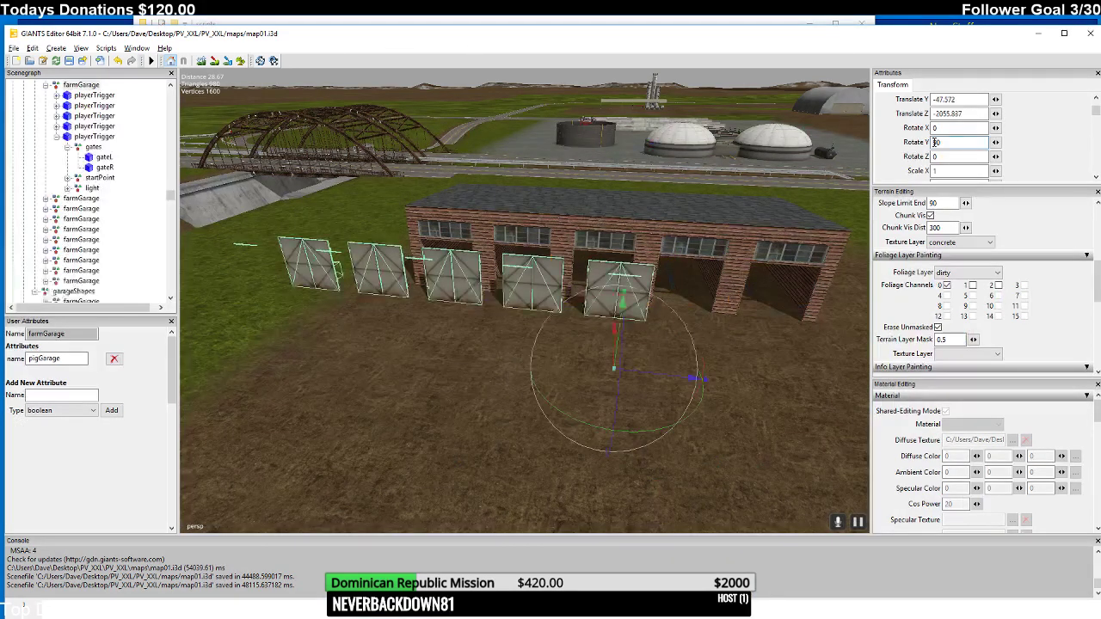
text(-90)
key(Return)
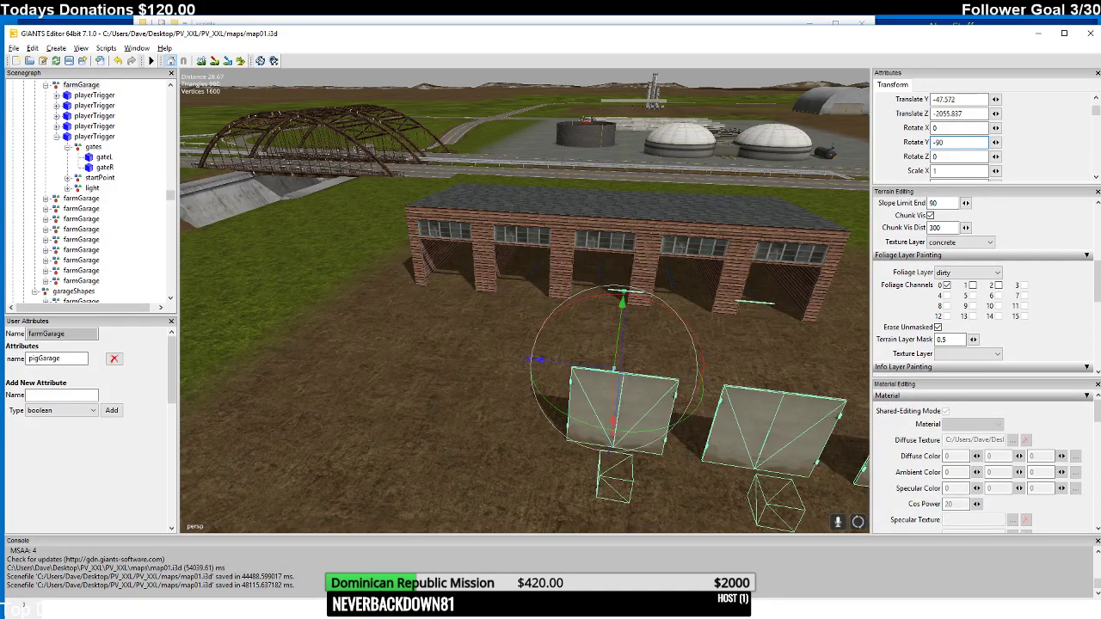
- Slide the pigGarage door group into the garage's door openings, at about Translate Z -2072.26
right_drag(599, 226, 663, 245)
middle_drag(663, 245, 584, 314)
drag(558, 335, 334, 273)
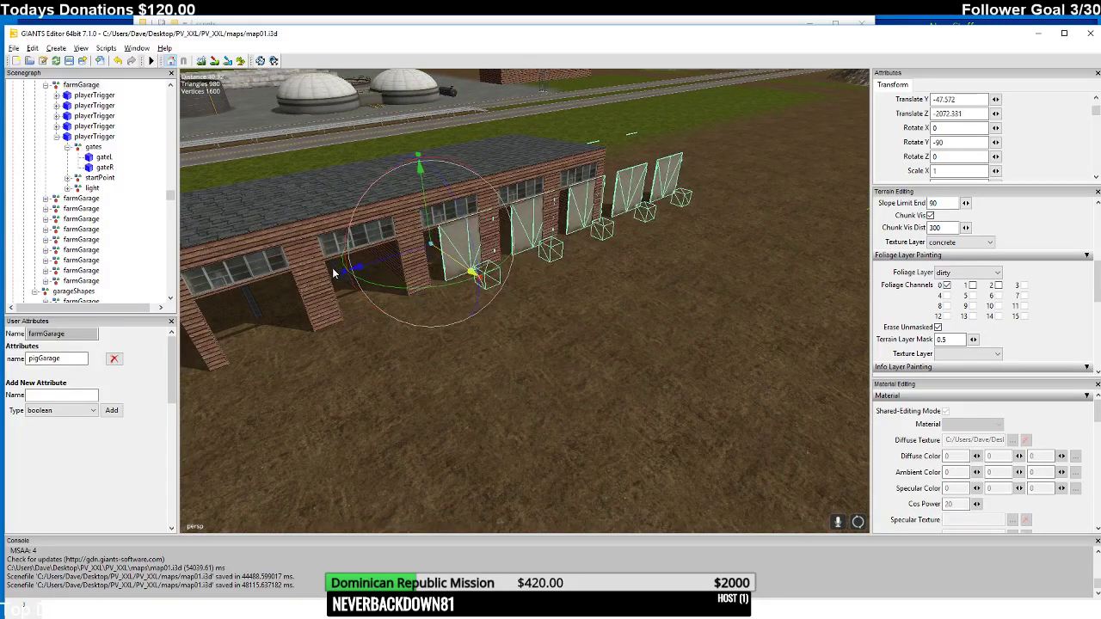
drag(409, 268, 223, 300)
- Lower the pigGarage doors to fit the garage openings, at about Translate Y -47.744
middle_drag(242, 309, 399, 265)
scroll(340, 304, up, 5)
scroll(356, 277, up, 3)
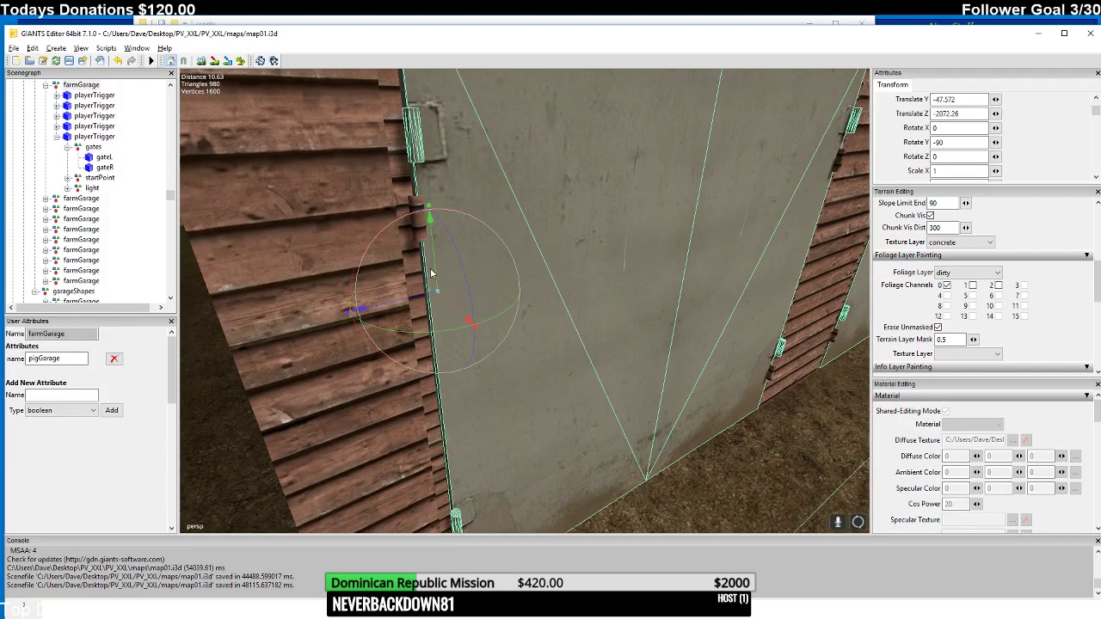
drag(433, 270, 435, 277)
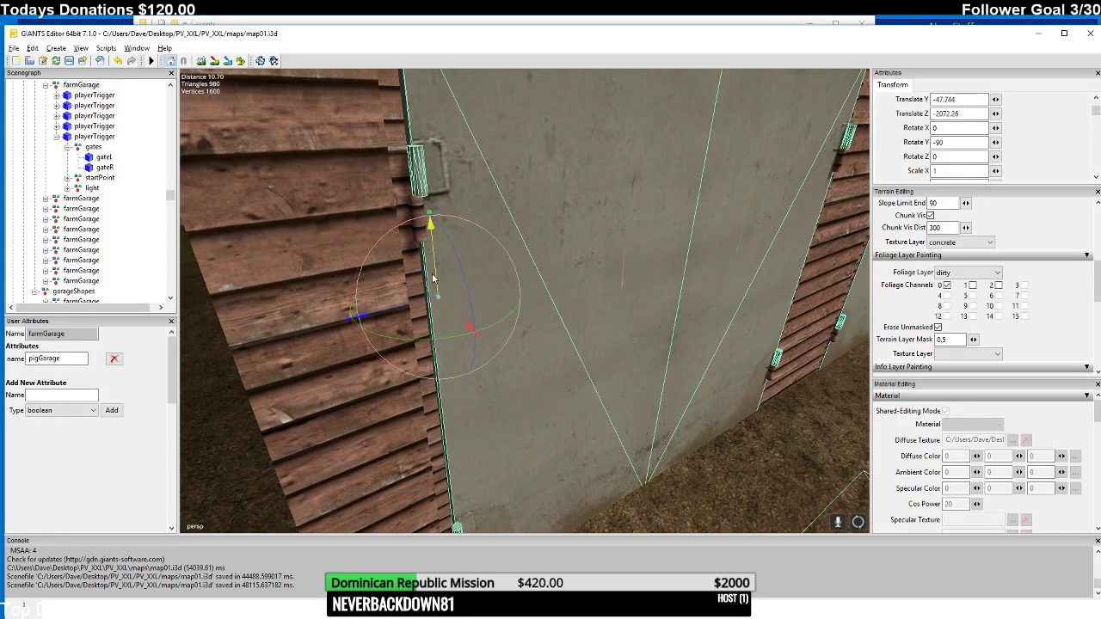
middle_drag(422, 305, 422, 305)
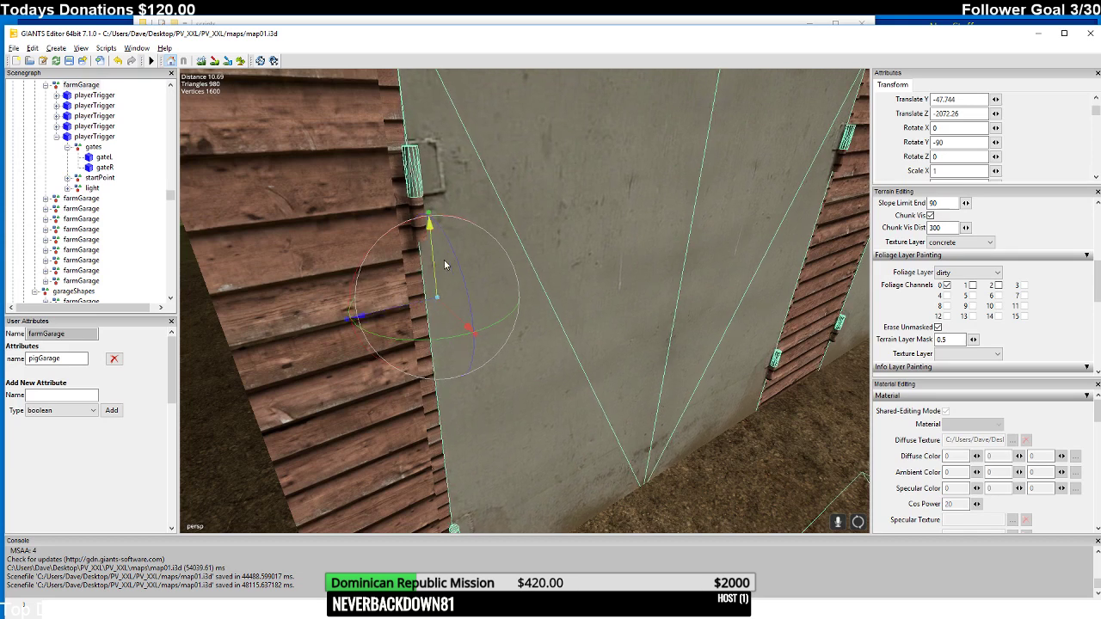
middle_drag(493, 241, 413, 301)
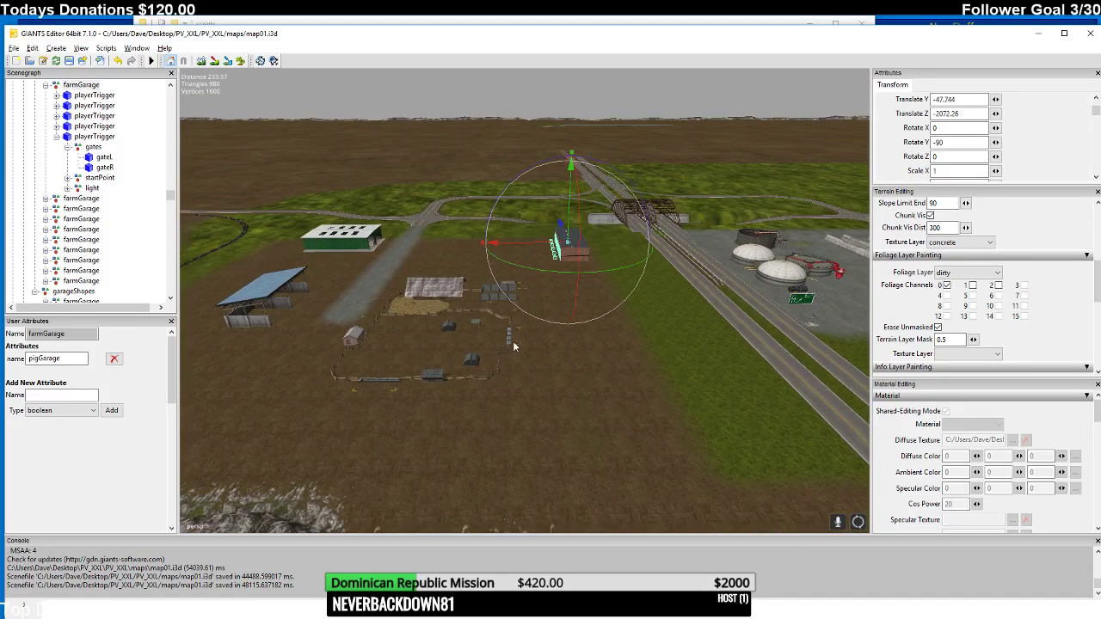
middle_drag(513, 340, 452, 412)
middle_drag(415, 315, 475, 245)
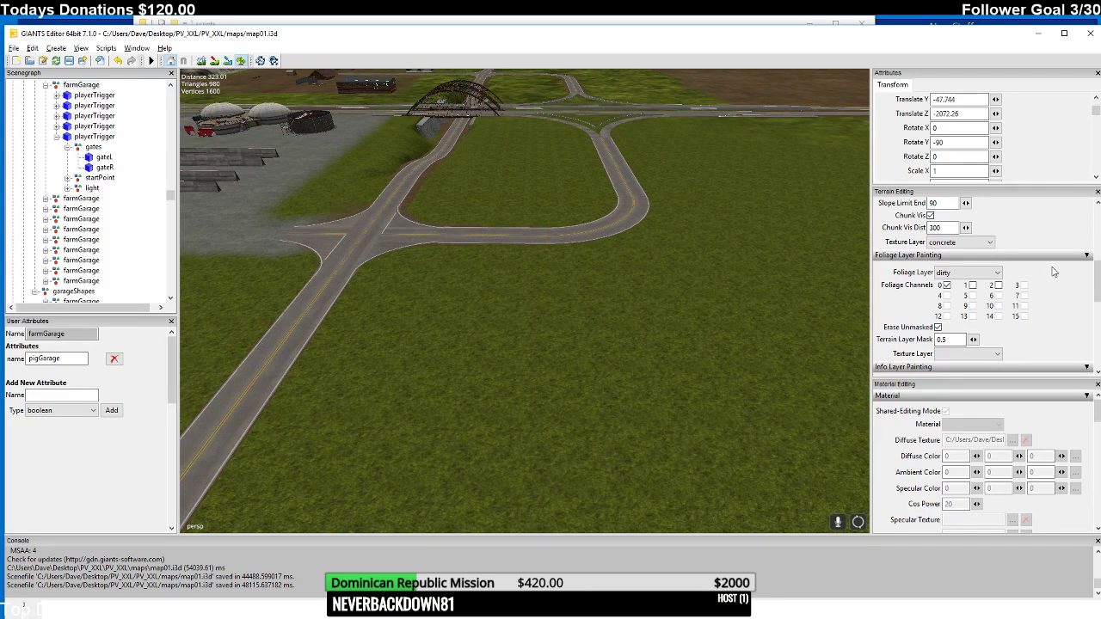
- Set the terrain brush radius to about 14.9 and choose terrainDetail as the foliage layer
drag(1094, 258, 1097, 207)
drag(1043, 234, 1026, 238)
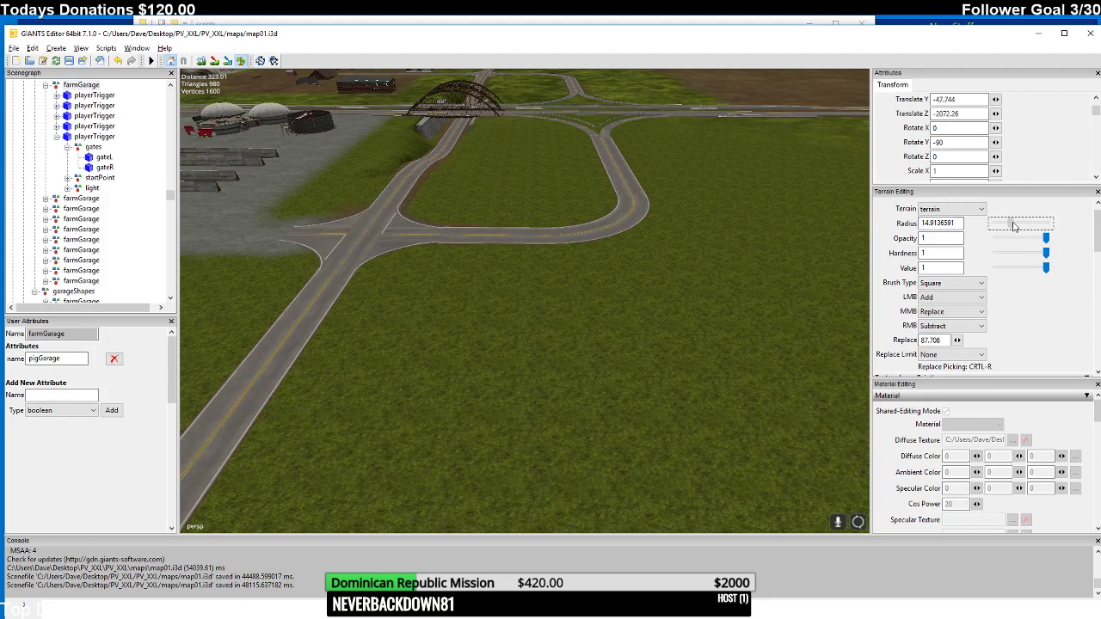
drag(1095, 230, 1097, 271)
scroll(996, 274, down, 3)
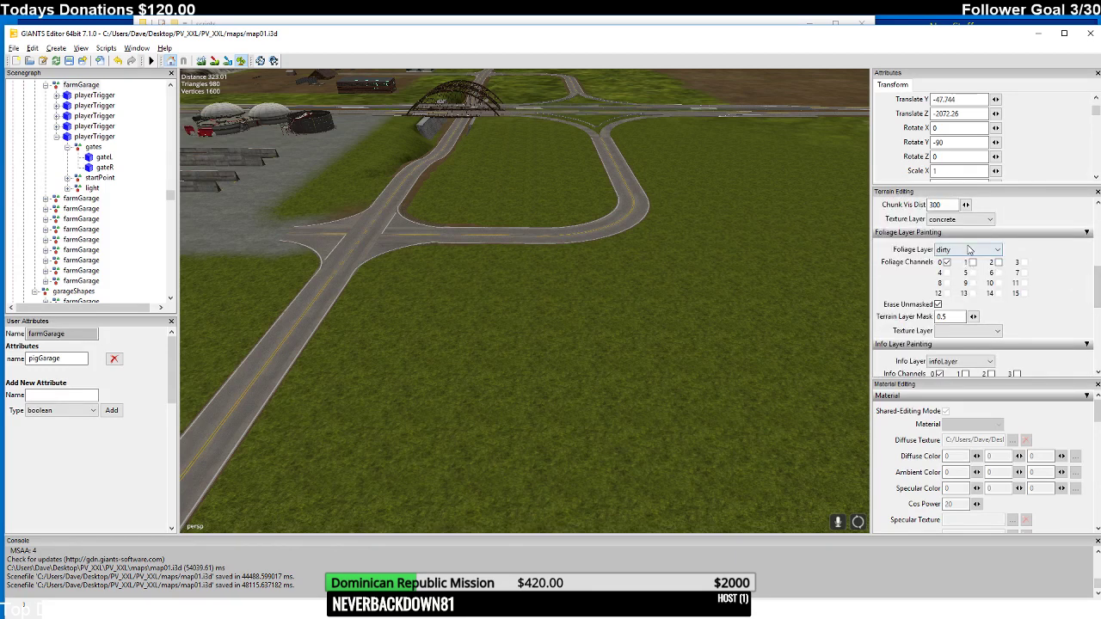
click(969, 249)
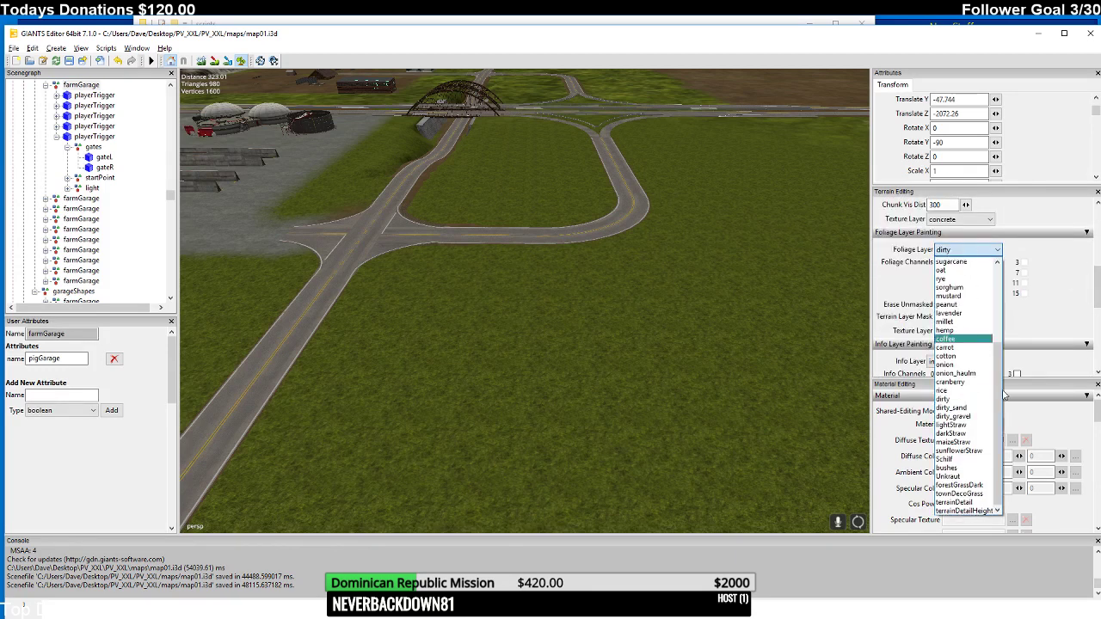
click(953, 505)
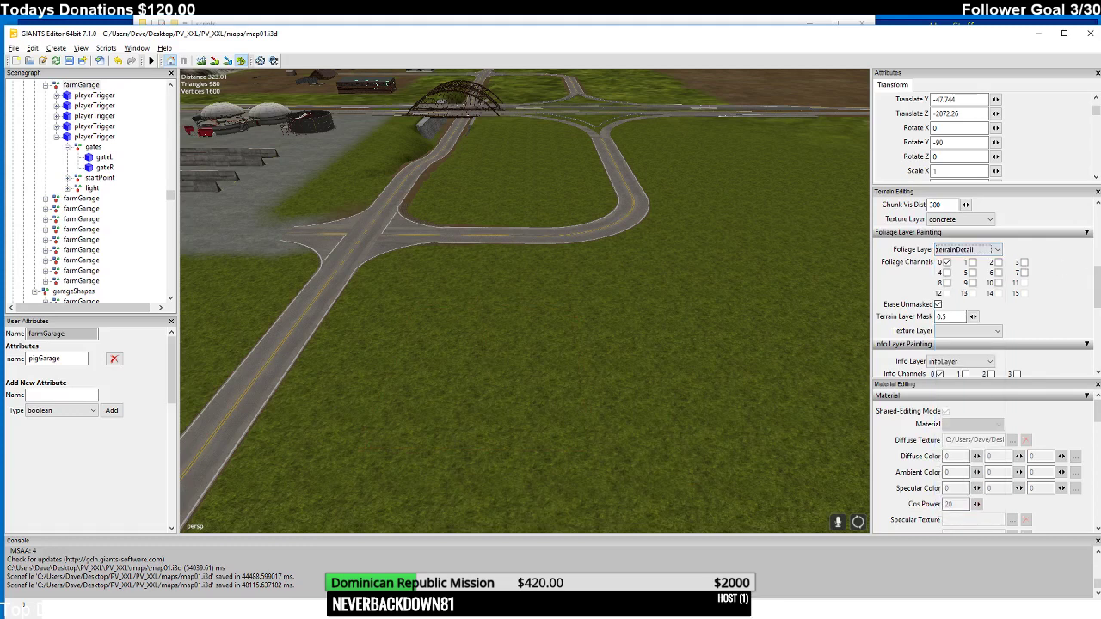
drag(1097, 274, 1097, 225)
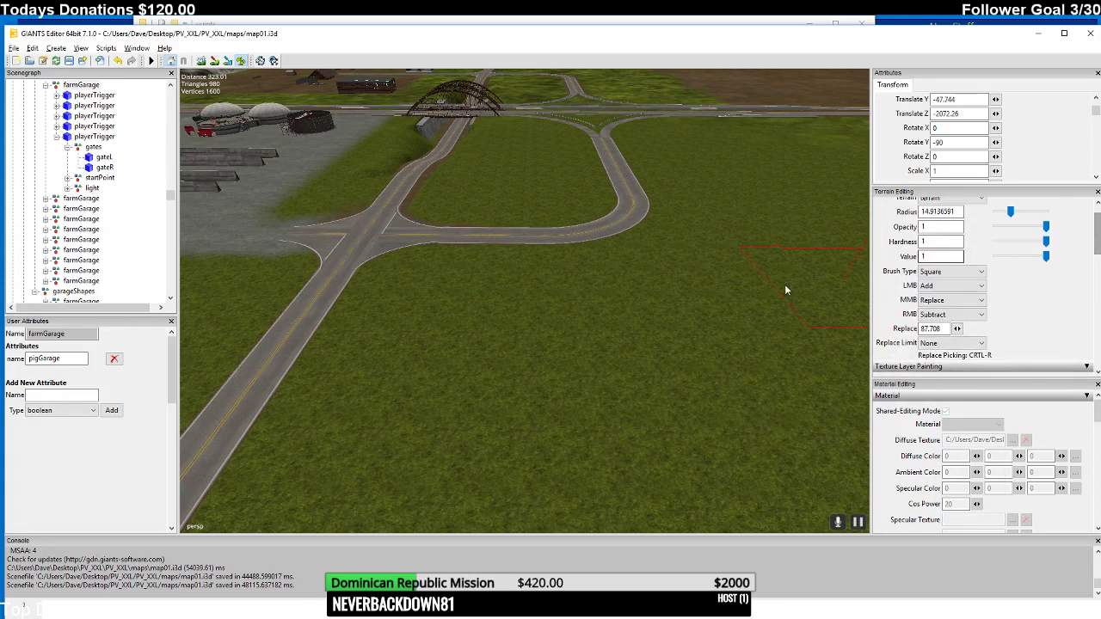
- Paint a first square patch of field ground on the grass beside the road, just short of the junction
click(524, 387)
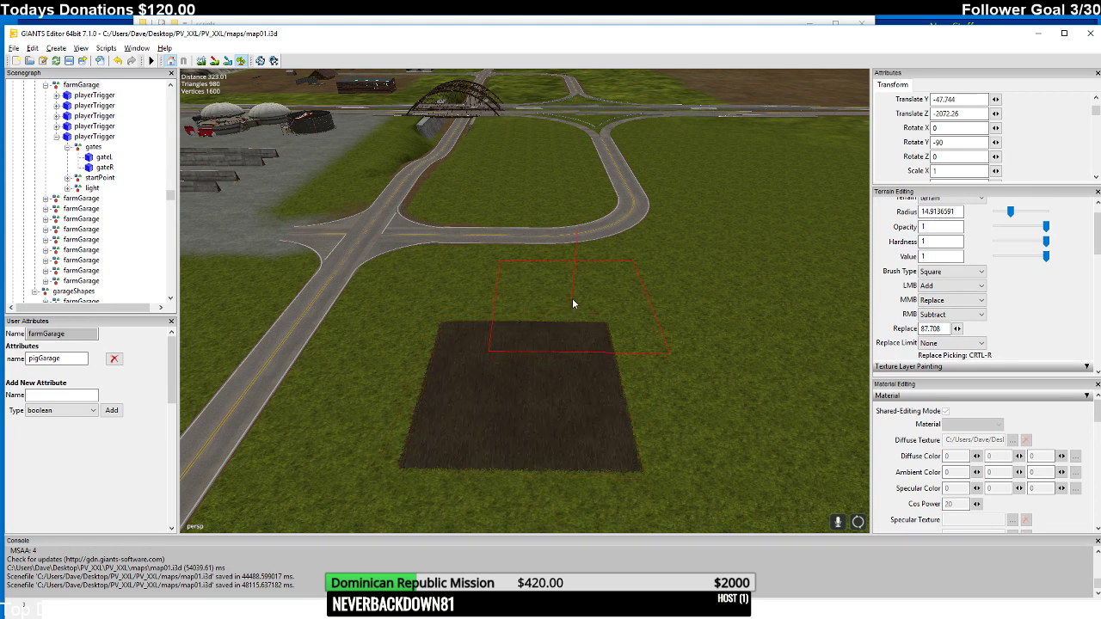
mouse_move(582, 280)
right_down()
mouse_move(471, 312)
mouse_move(611, 320)
right_up()
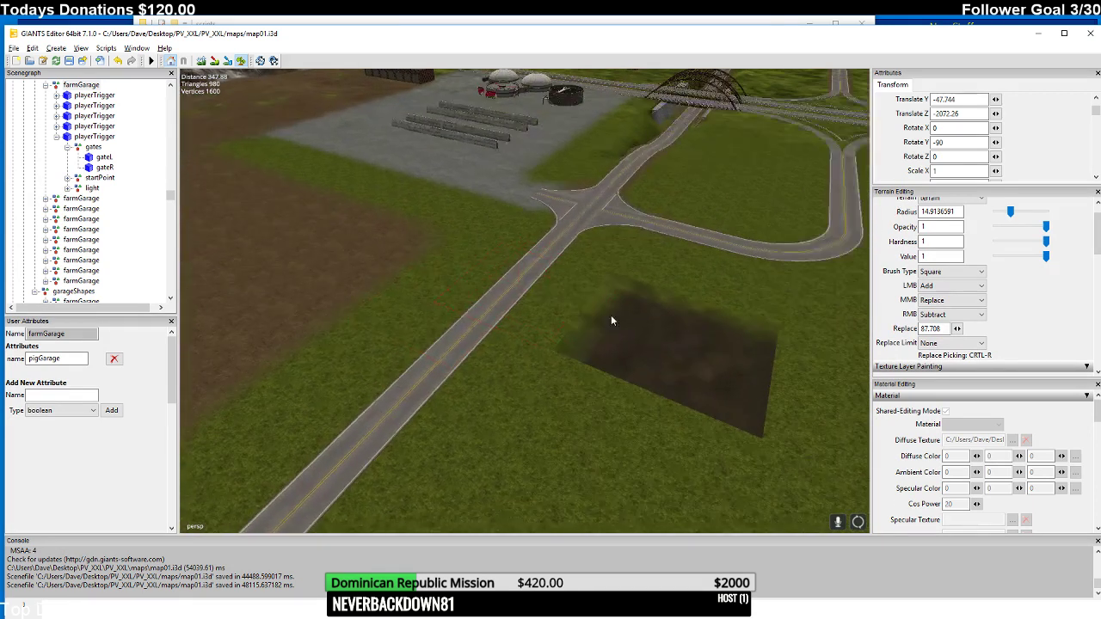
scroll(610, 320, up, 5)
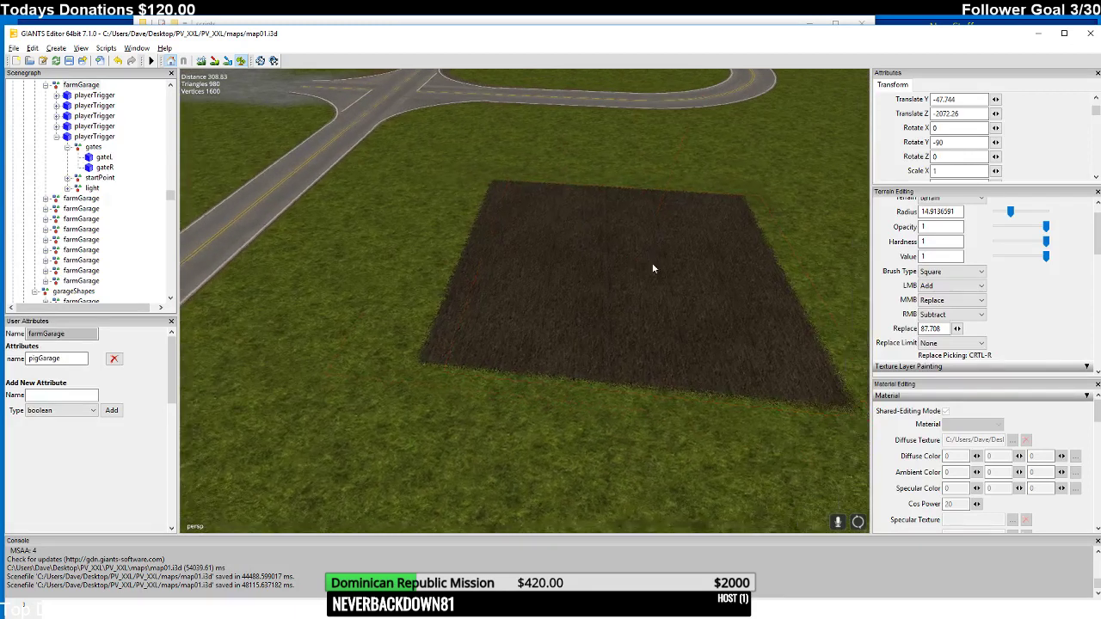
scroll(652, 269, down, 5)
click(653, 291)
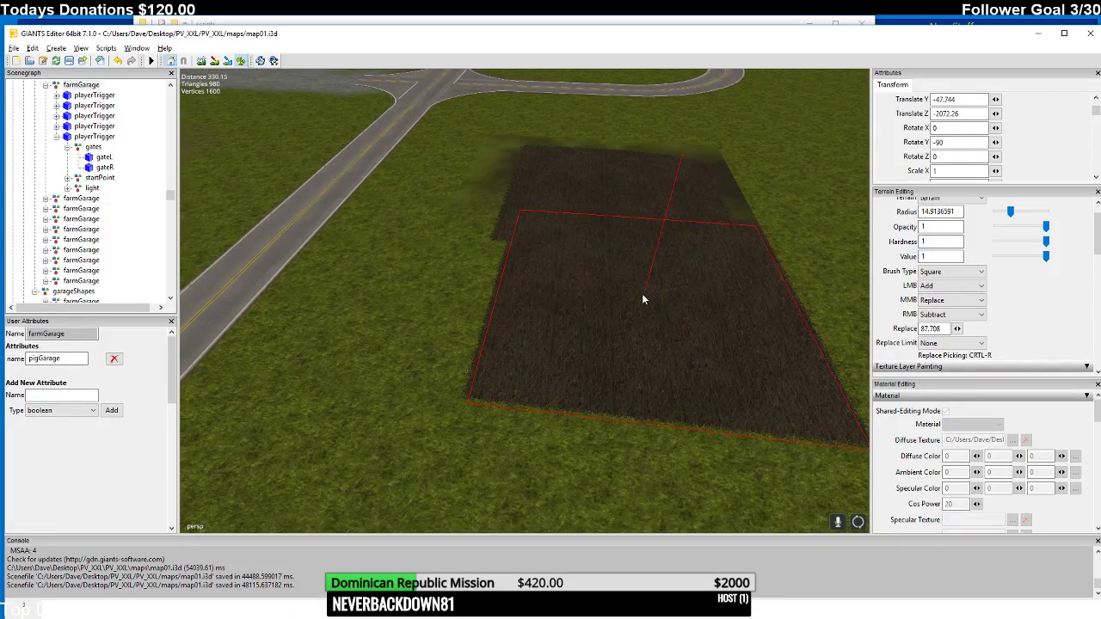
key(ctrl+z)
scroll(630, 296, down, 1)
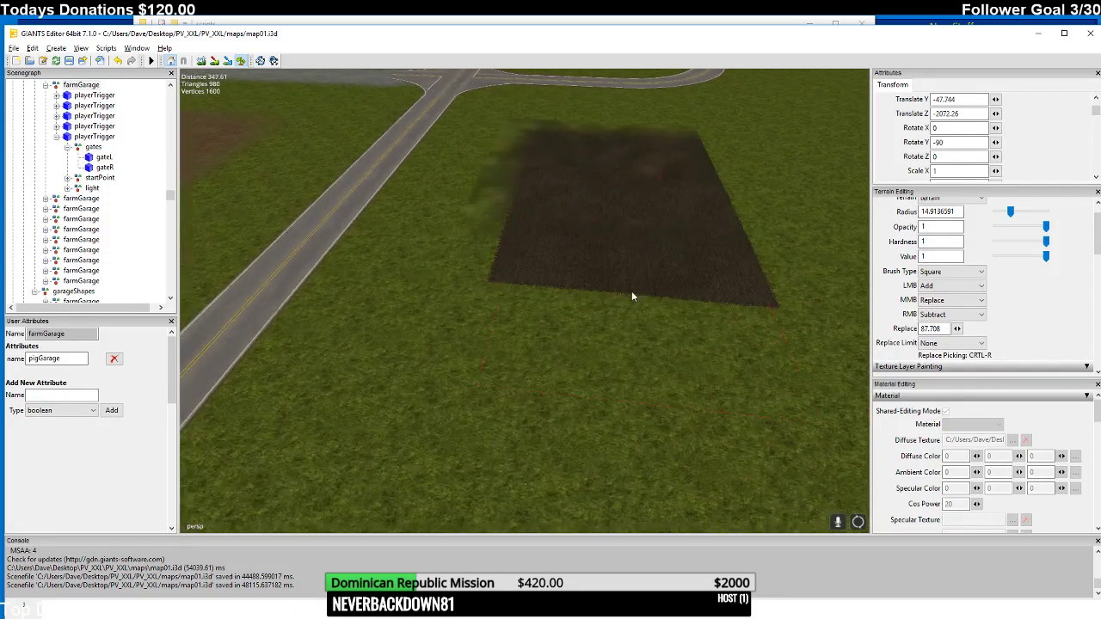
- Extend the field ground patch into a straight strip running parallel to the road, away from the junction
mouse_move(638, 353)
mouse_down()
mouse_move(627, 358)
mouse_move(653, 351)
mouse_move(635, 350)
mouse_move(633, 313)
mouse_move(612, 311)
mouse_move(632, 281)
mouse_move(598, 285)
mouse_up()
key(ctrl+z)
scroll(640, 361, down, 1)
scroll(634, 350, down, 1)
scroll(621, 330, up, 2)
key(ctrl+z)
scroll(662, 279, down, 1)
scroll(655, 296, down, 1)
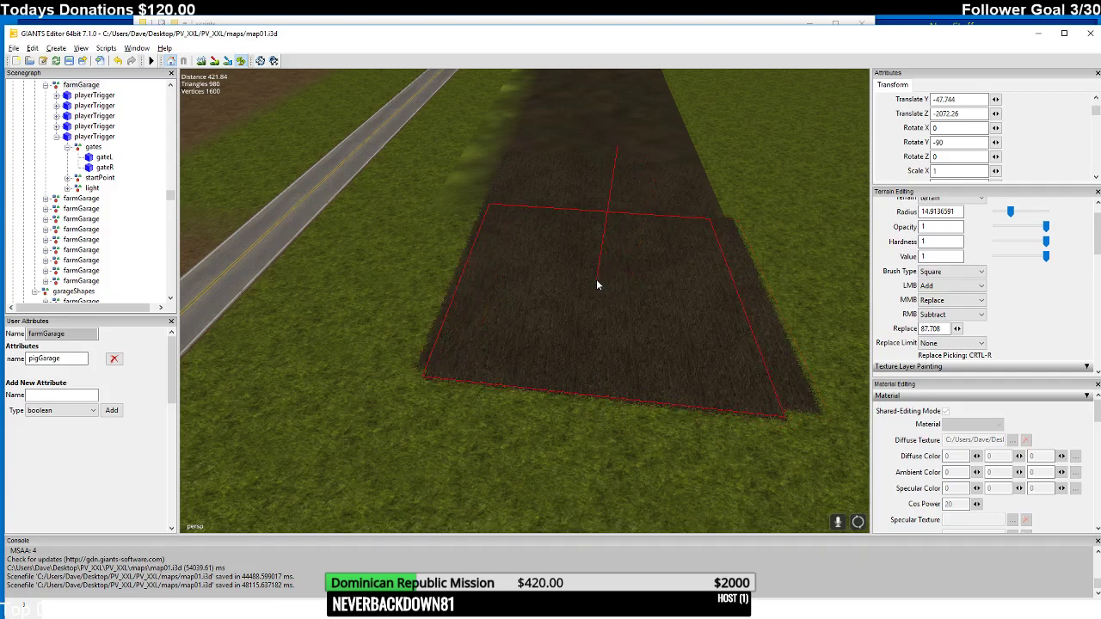
- Continue the field ground strip in a straight line past the bend where the road curves away
mouse_move(596, 279)
right_down()
mouse_move(594, 334)
mouse_move(576, 310)
mouse_move(395, 295)
mouse_move(527, 351)
mouse_move(638, 319)
mouse_move(576, 315)
mouse_move(700, 336)
mouse_move(709, 296)
mouse_move(696, 269)
mouse_move(722, 291)
mouse_move(705, 282)
mouse_move(716, 273)
mouse_move(696, 323)
mouse_move(675, 341)
right_up()
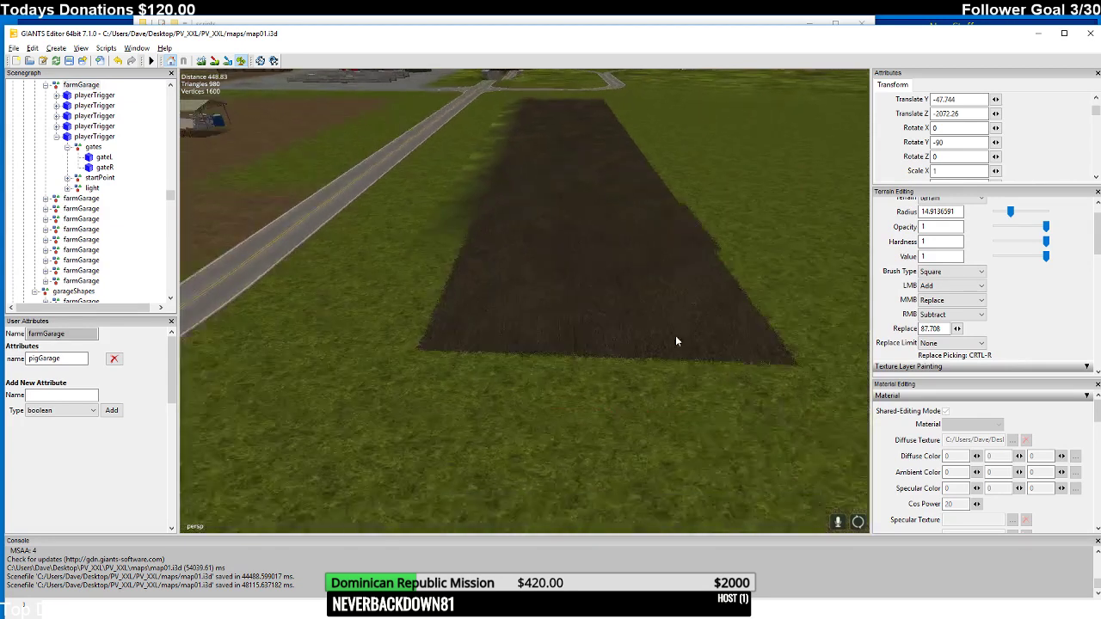
drag(660, 332, 597, 337)
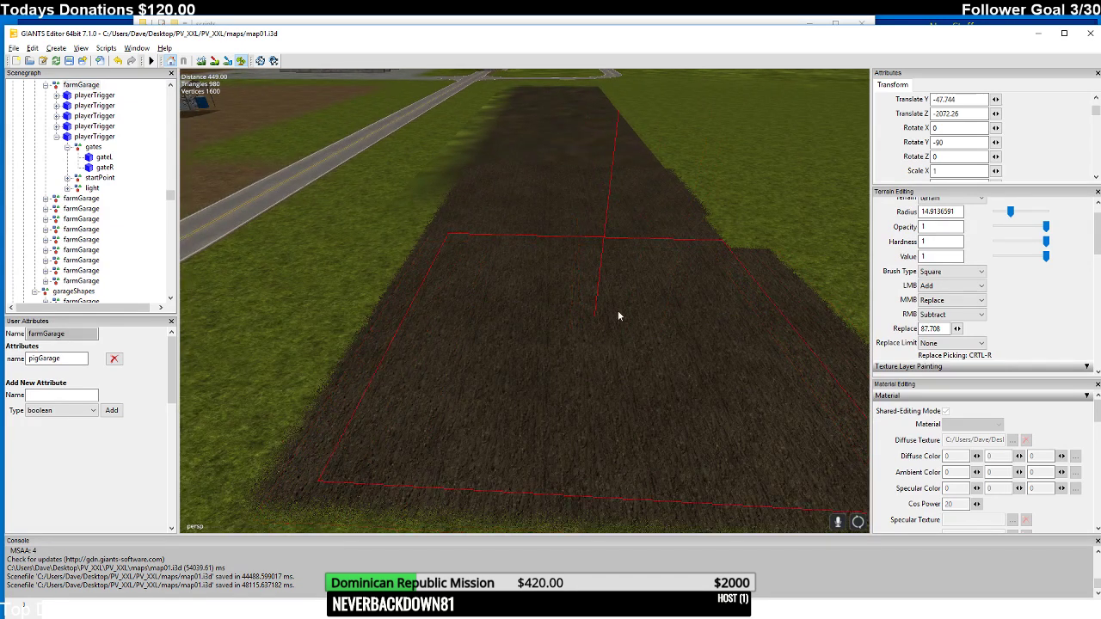
mouse_move(617, 311)
right_down()
mouse_move(592, 383)
mouse_move(615, 331)
right_up()
mouse_move(633, 336)
mouse_down()
mouse_move(667, 341)
mouse_move(619, 340)
mouse_up()
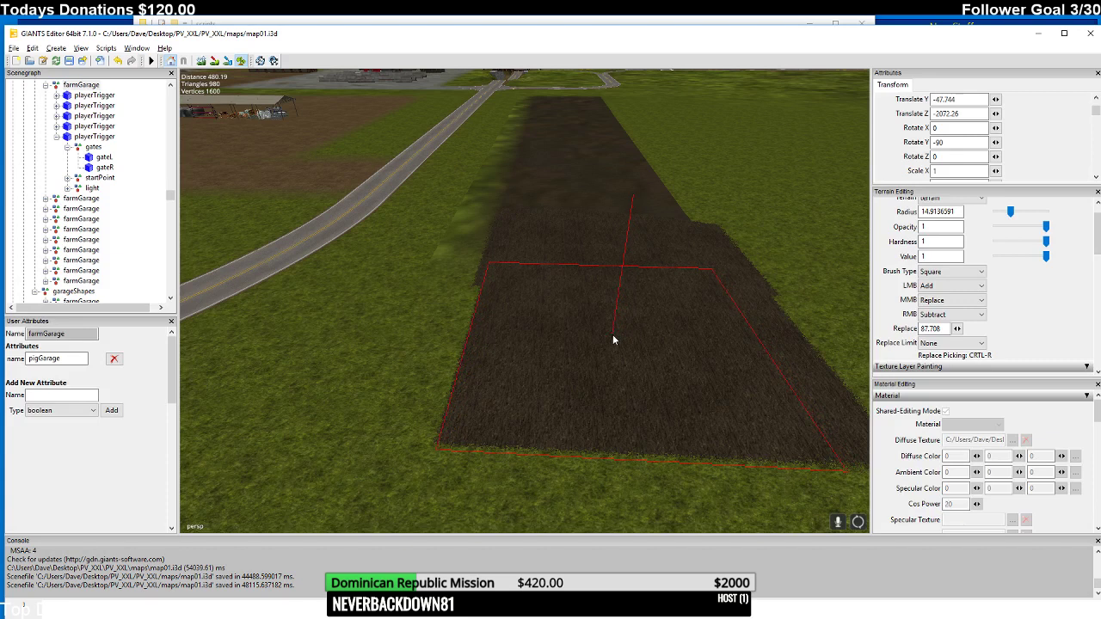
mouse_move(609, 339)
right_down()
mouse_move(459, 314)
mouse_move(528, 346)
mouse_move(458, 337)
mouse_move(587, 360)
mouse_move(685, 335)
mouse_move(682, 355)
mouse_move(649, 344)
right_up()
mouse_move(649, 344)
mouse_down()
mouse_move(625, 344)
mouse_move(668, 346)
mouse_move(619, 346)
mouse_up()
mouse_move(601, 339)
right_down()
mouse_move(604, 355)
mouse_move(607, 342)
right_up()
mouse_move(651, 344)
mouse_down()
mouse_move(697, 346)
mouse_move(632, 337)
mouse_up()
mouse_move(632, 337)
right_down()
mouse_move(636, 354)
mouse_move(624, 353)
right_up()
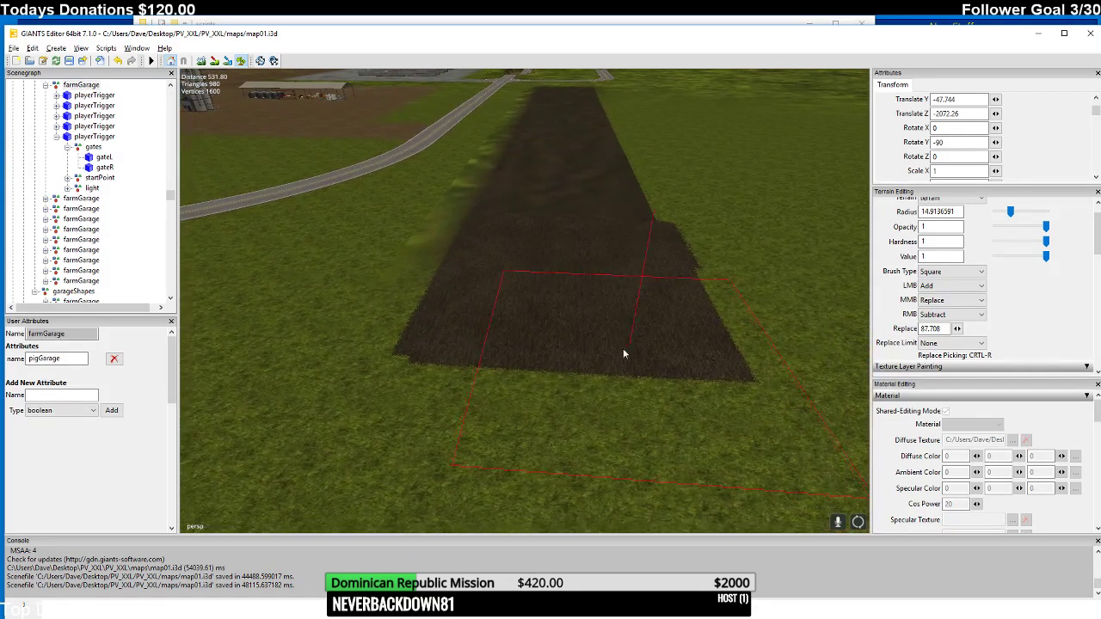
drag(585, 347, 548, 351)
mouse_move(548, 351)
right_down()
mouse_move(478, 357)
mouse_move(431, 340)
mouse_move(599, 358)
mouse_move(607, 346)
mouse_move(673, 347)
right_up()
mouse_move(673, 344)
mouse_down()
mouse_move(735, 341)
mouse_move(703, 340)
mouse_move(698, 362)
mouse_up()
mouse_move(689, 369)
mouse_down()
mouse_move(660, 436)
mouse_move(657, 402)
mouse_up()
- Paint a second strip of field ground at a right angle to the first one, heading away from the road
right_drag(657, 402, 429, 334)
drag(429, 334, 472, 330)
key(ctrl+z)
right_drag(459, 356, 460, 341)
mouse_move(460, 346)
mouse_down()
mouse_move(490, 381)
mouse_move(480, 347)
mouse_up()
right_drag(480, 347, 495, 301)
mouse_move(495, 301)
mouse_down()
mouse_move(495, 360)
mouse_move(543, 417)
mouse_move(495, 322)
mouse_up()
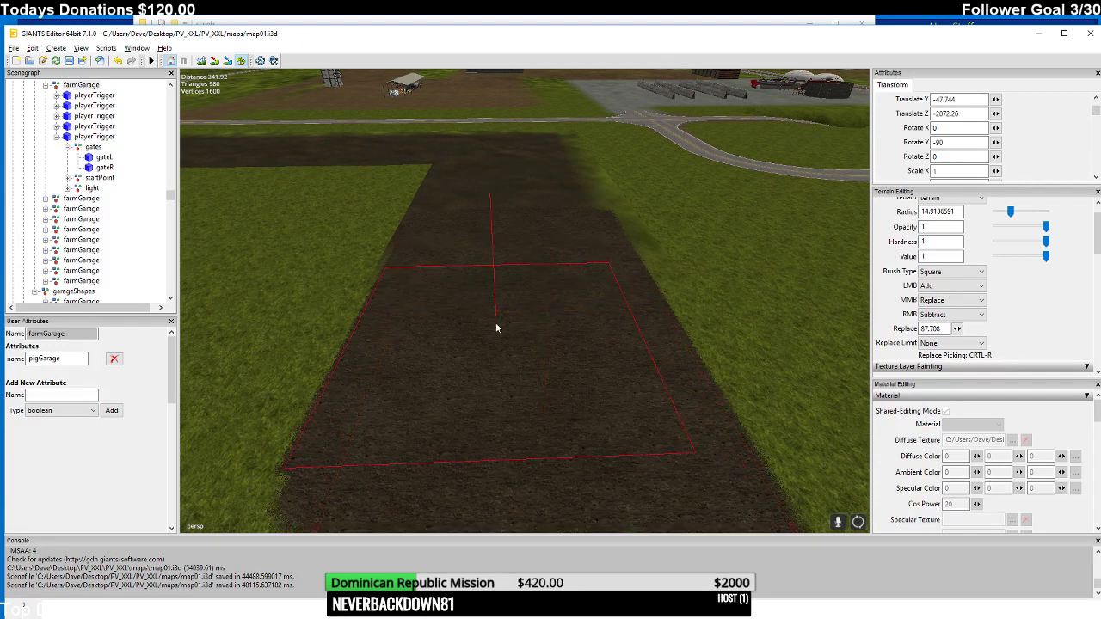
mouse_move(495, 323)
right_down()
mouse_move(468, 318)
mouse_move(433, 267)
right_up()
mouse_move(433, 268)
mouse_down()
mouse_move(415, 269)
mouse_move(437, 289)
mouse_move(444, 320)
mouse_up()
scroll(444, 320, down, 3)
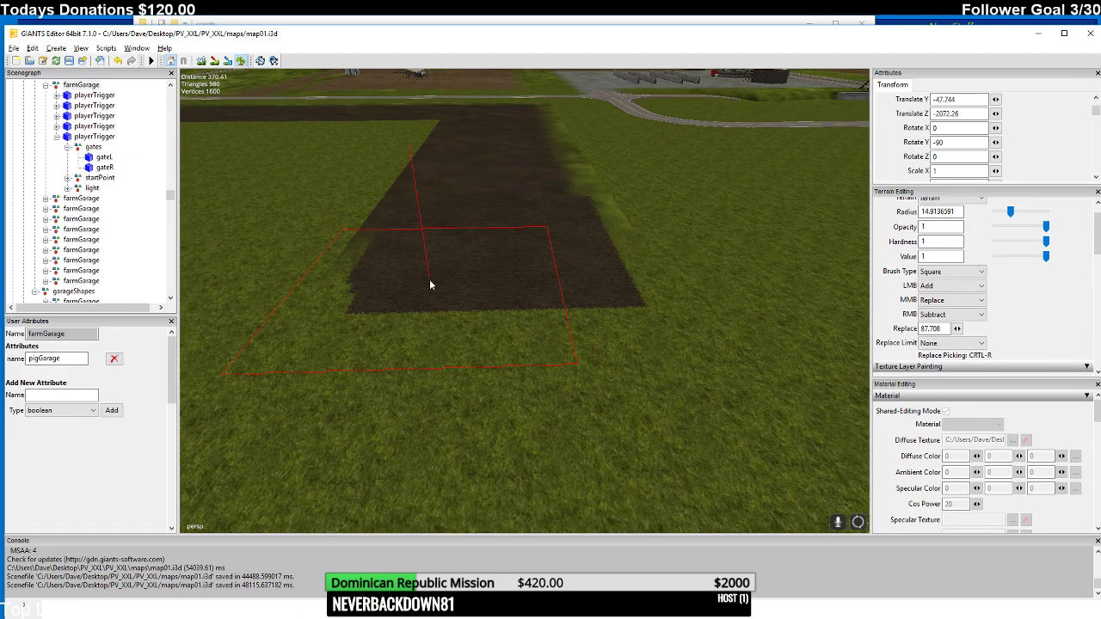
mouse_move(459, 275)
mouse_down()
mouse_move(452, 332)
mouse_move(491, 386)
mouse_up()
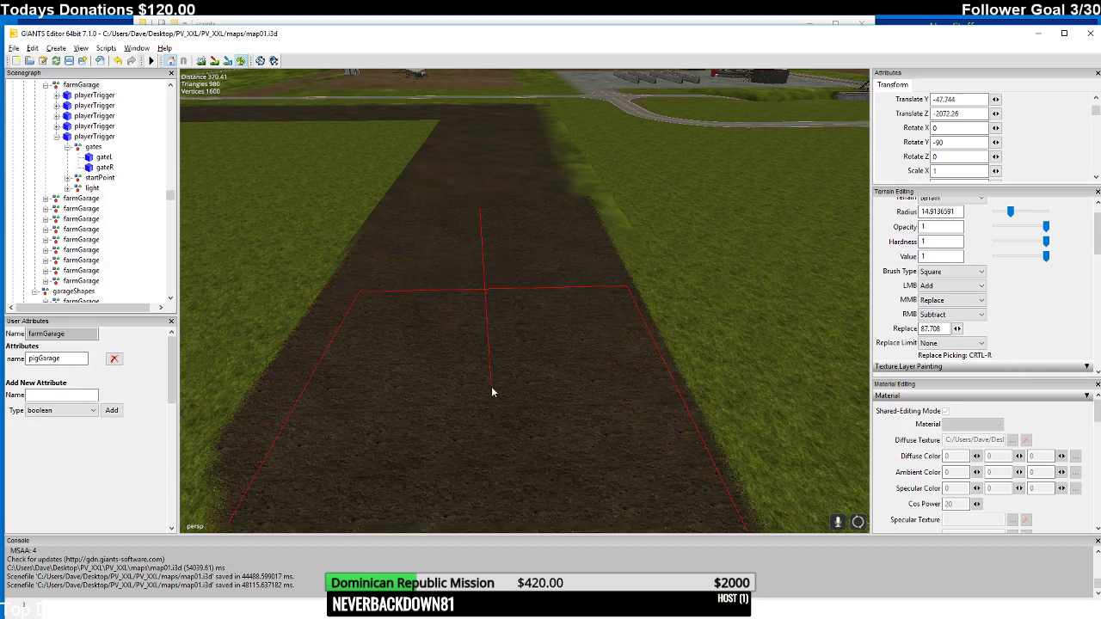
- Lengthen the second field ground strip further across the grass, keeping the same width
scroll(461, 333, down, 2)
scroll(462, 319, down, 1)
mouse_move(462, 309)
mouse_down()
mouse_move(463, 368)
mouse_move(490, 399)
mouse_move(526, 408)
mouse_up()
scroll(519, 411, down, 3)
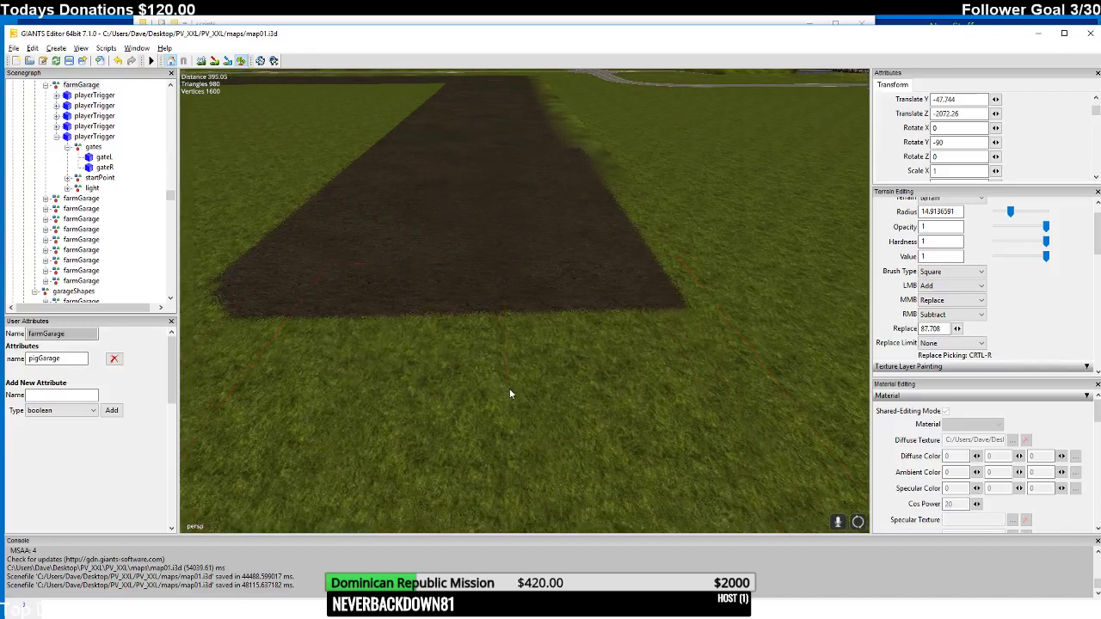
mouse_move(406, 340)
mouse_down()
mouse_move(458, 381)
mouse_move(454, 367)
mouse_move(399, 336)
mouse_move(396, 368)
mouse_move(397, 357)
mouse_move(447, 367)
mouse_move(497, 428)
mouse_up()
scroll(398, 334, down, 5)
scroll(464, 383, down, 4)
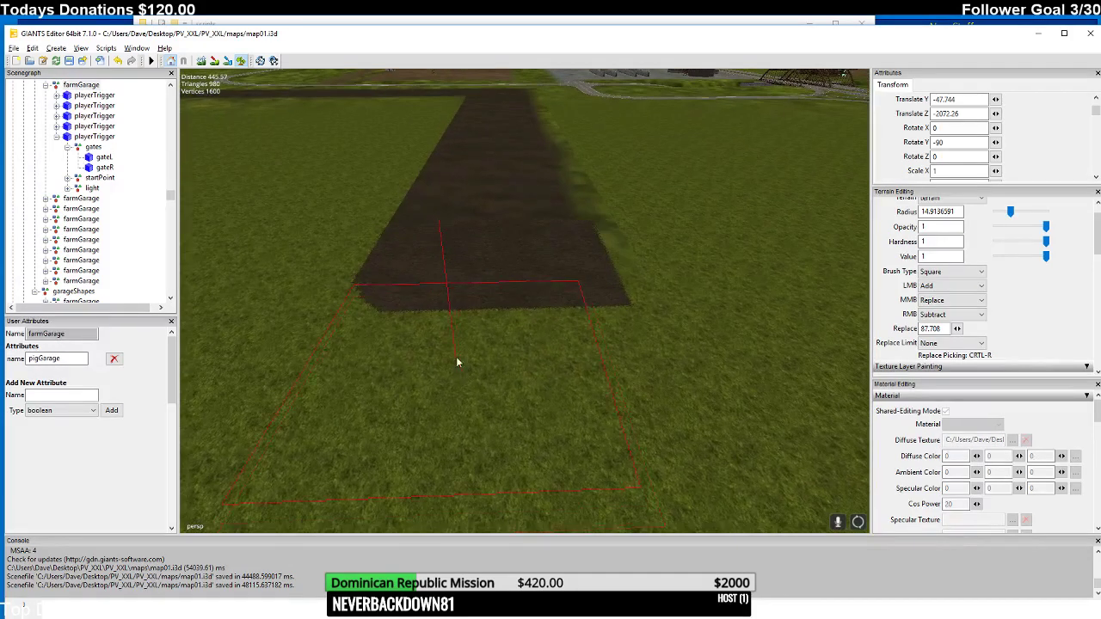
mouse_move(456, 360)
mouse_down()
mouse_move(494, 366)
mouse_move(503, 385)
mouse_up()
- Switch to terrain texture painting over the rough dirt area and choose grass as the texture layer
mouse_move(503, 385)
right_down()
mouse_move(485, 365)
mouse_move(526, 354)
mouse_move(493, 363)
mouse_move(528, 344)
mouse_move(539, 318)
mouse_move(521, 406)
mouse_move(592, 318)
right_up()
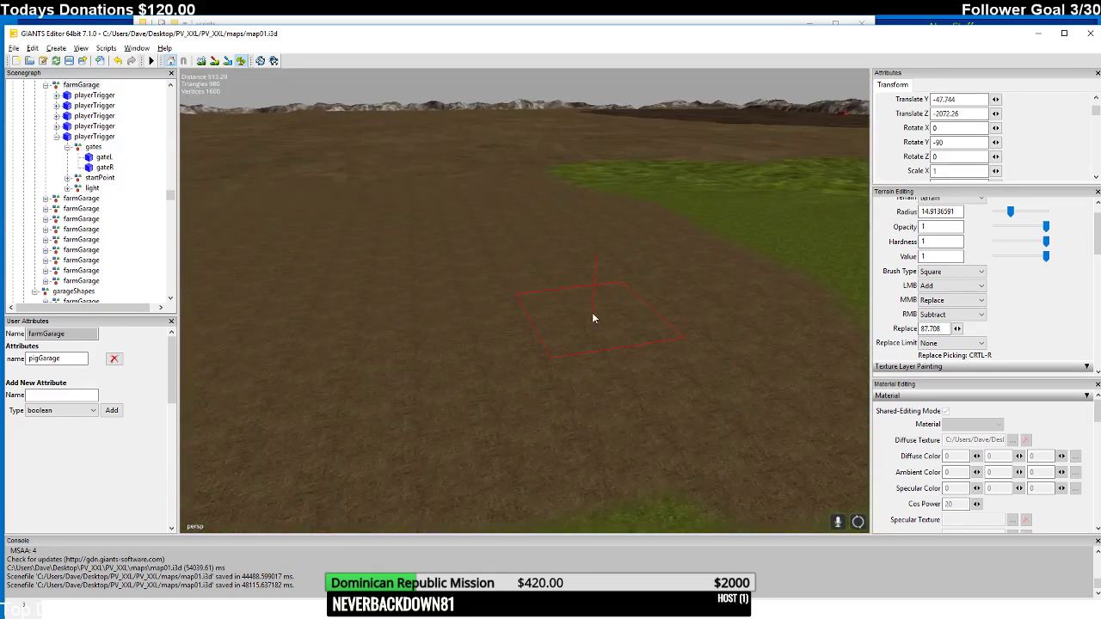
click(214, 62)
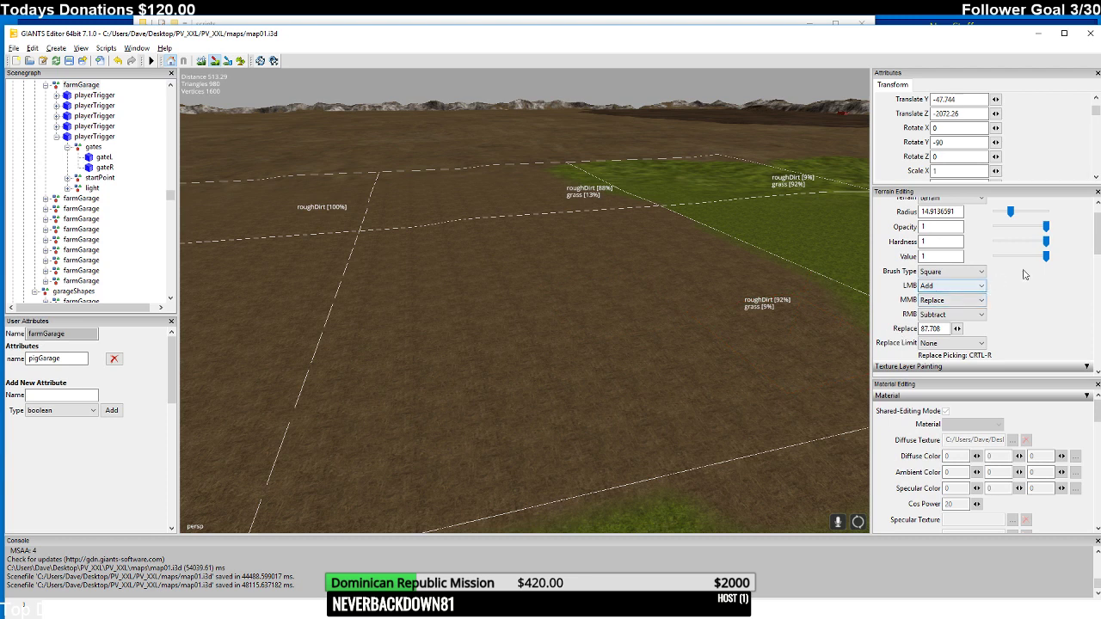
drag(1097, 239, 1097, 261)
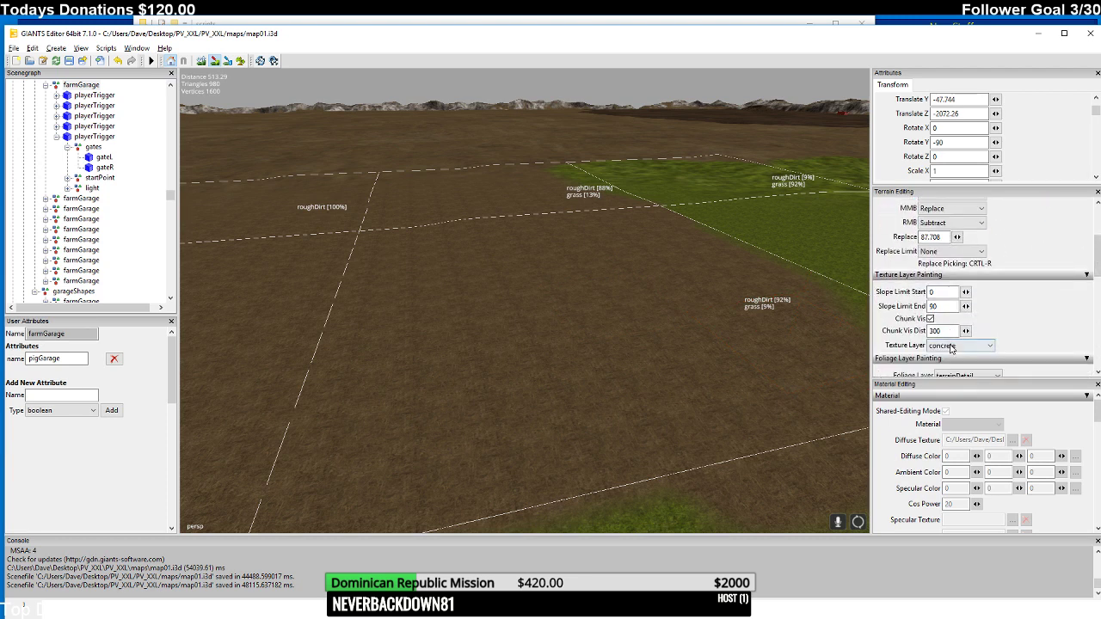
click(951, 346)
click(935, 365)
- Paint grass over the rough dirt next to the end of the field ground strip
mouse_move(602, 288)
right_down()
mouse_move(603, 333)
mouse_move(650, 324)
mouse_move(638, 351)
right_up()
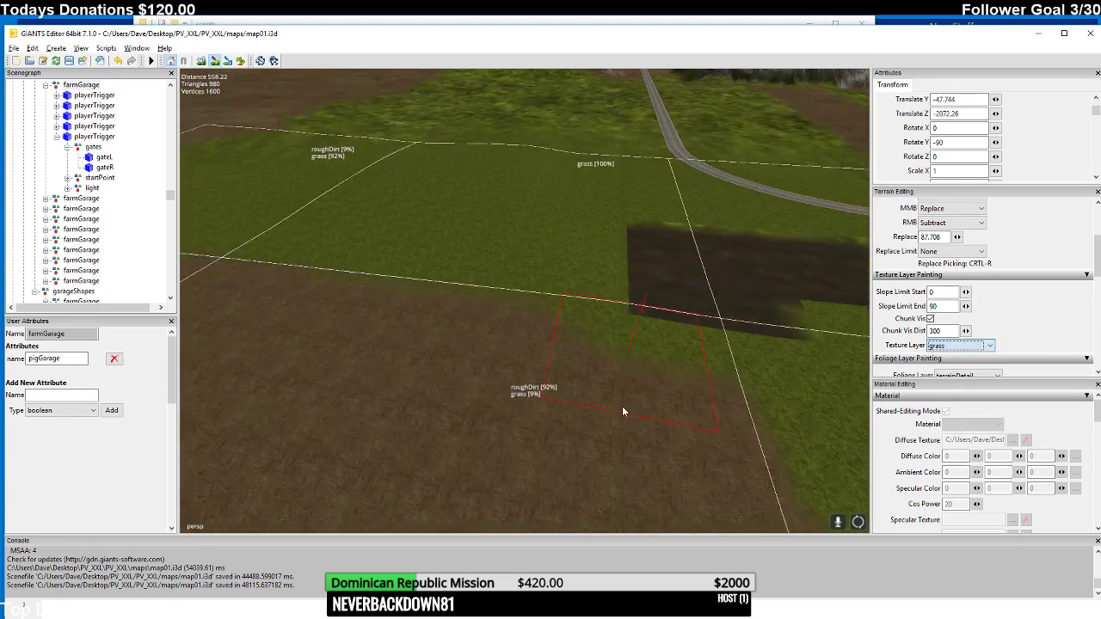
mouse_move(623, 411)
mouse_down()
mouse_move(633, 480)
mouse_move(654, 447)
mouse_up()
mouse_move(654, 447)
right_down()
mouse_move(676, 423)
mouse_move(547, 428)
right_up()
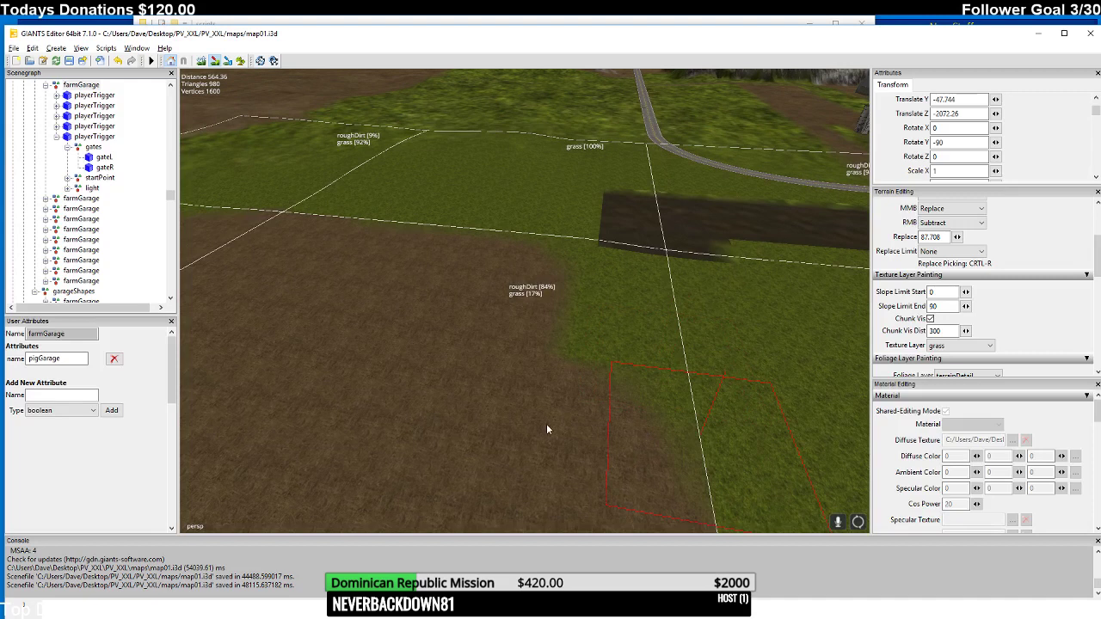
drag(547, 428, 542, 312)
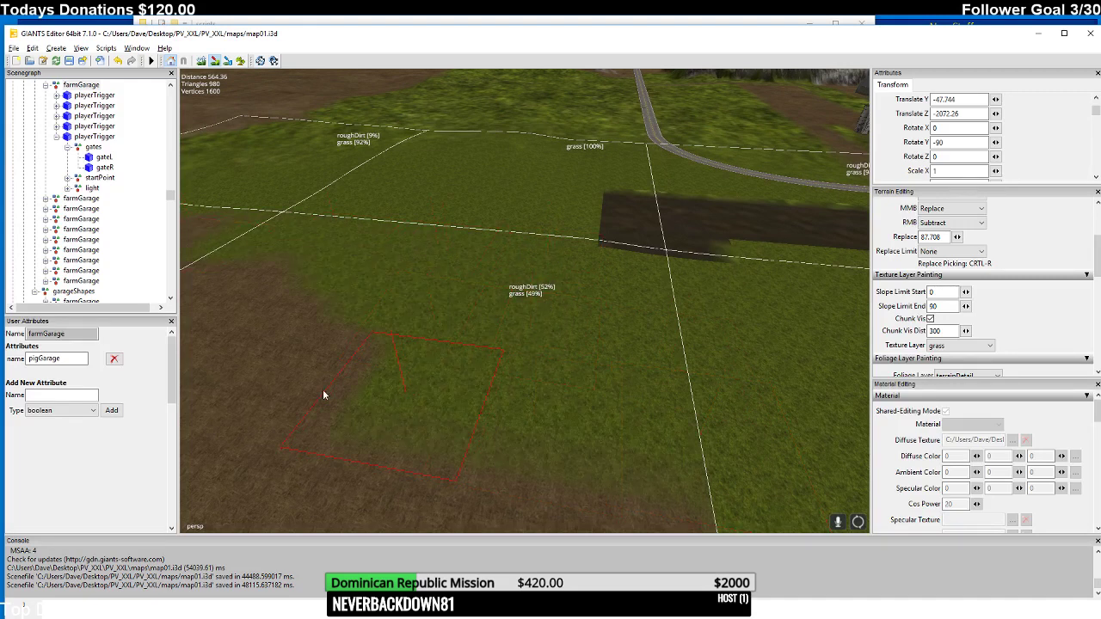
drag(323, 395, 263, 301)
- Extend the grass texture outward over the adjoining rough dirt to even out the ragged grass edge
right_drag(384, 262, 586, 246)
mouse_move(543, 321)
right_down()
mouse_move(550, 333)
mouse_move(534, 337)
right_up()
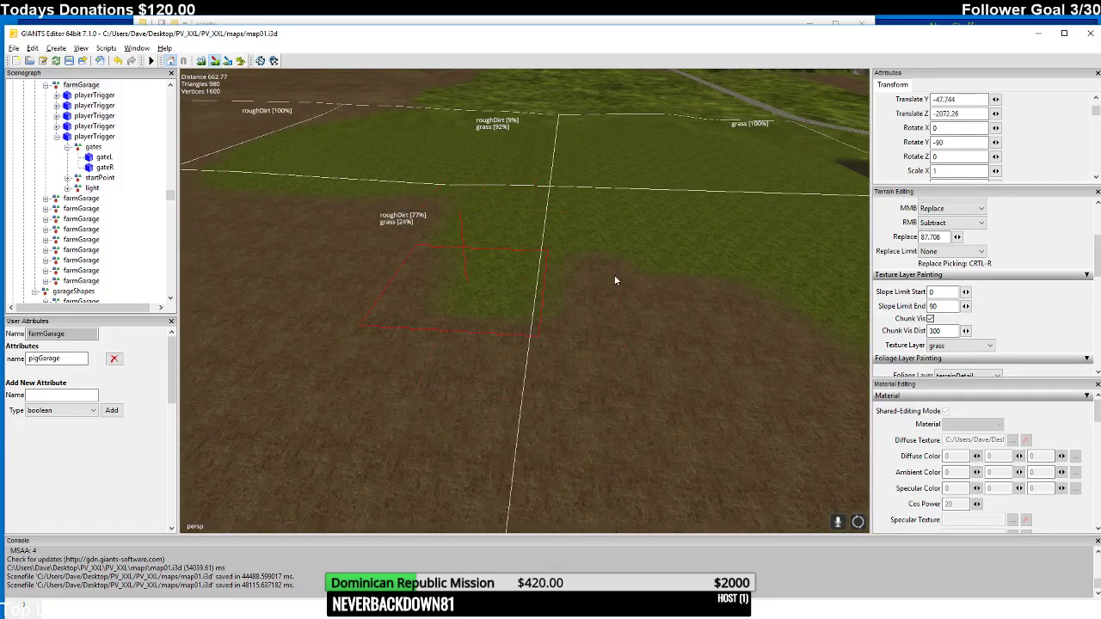
mouse_move(795, 393)
right_down()
mouse_move(714, 359)
mouse_move(666, 322)
right_up()
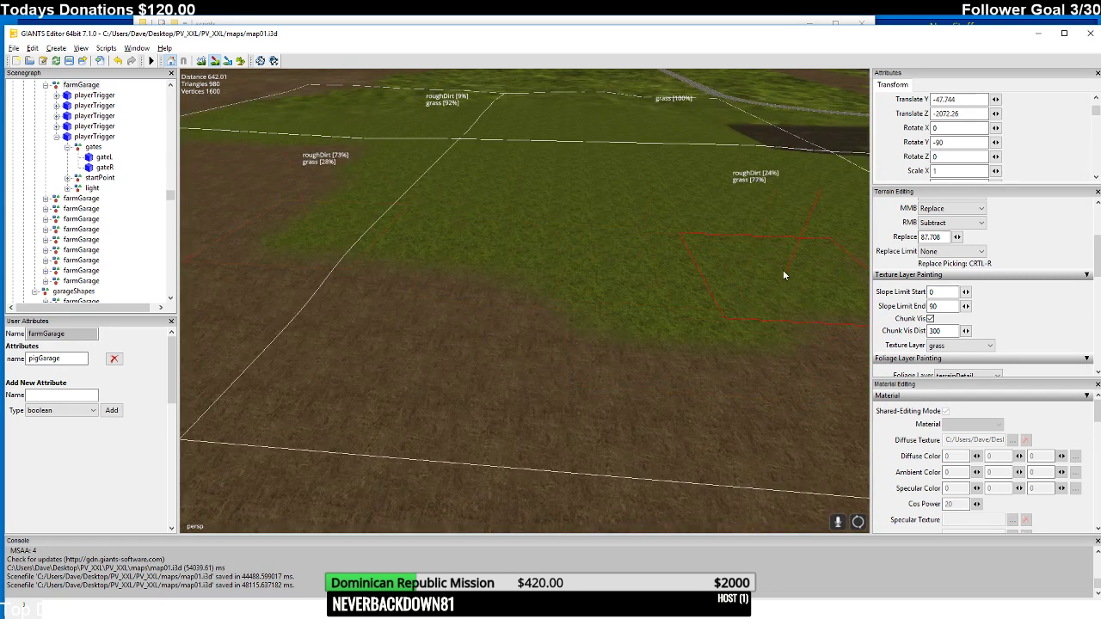
right_drag(784, 274, 701, 268)
mouse_move(710, 347)
mouse_down()
mouse_move(320, 321)
mouse_move(144, 290)
mouse_up()
mouse_move(379, 317)
right_down()
mouse_move(427, 333)
mouse_move(387, 272)
right_up()
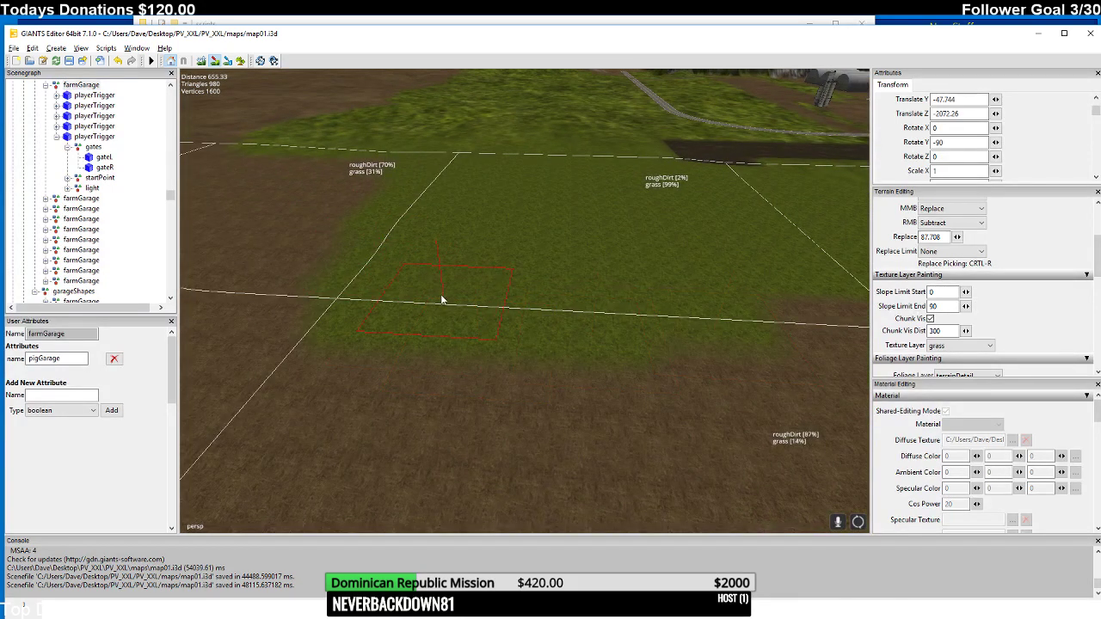
- Paint grass over the rough dirt bordering the new grass, pushing the ragged edge further outward
right_drag(569, 293, 614, 299)
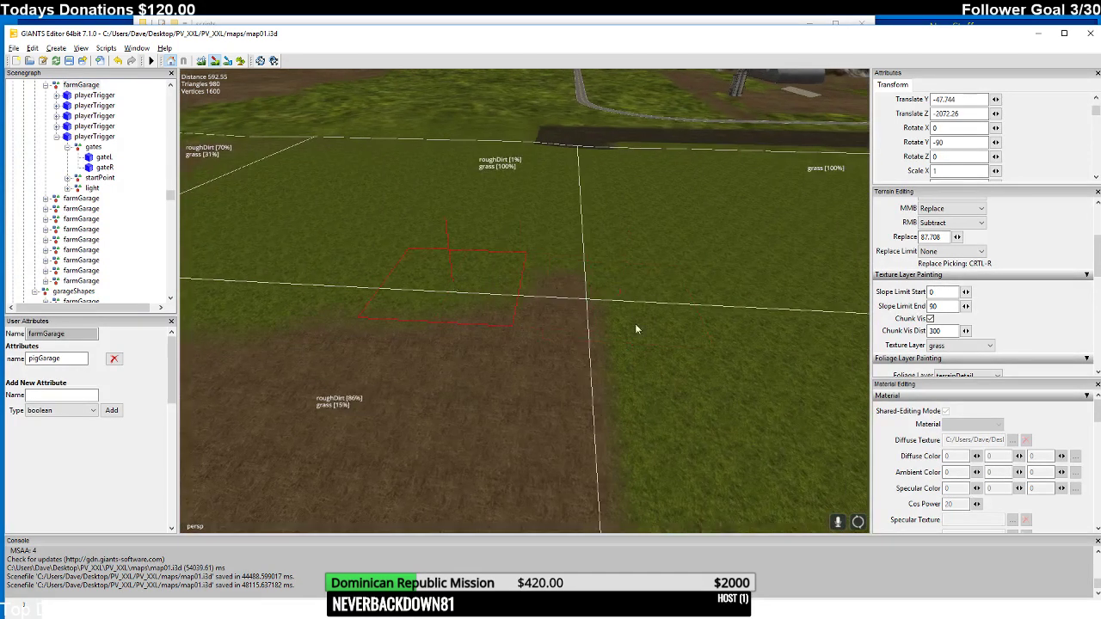
mouse_move(557, 379)
right_down()
mouse_move(531, 356)
mouse_move(562, 331)
mouse_move(586, 284)
right_up()
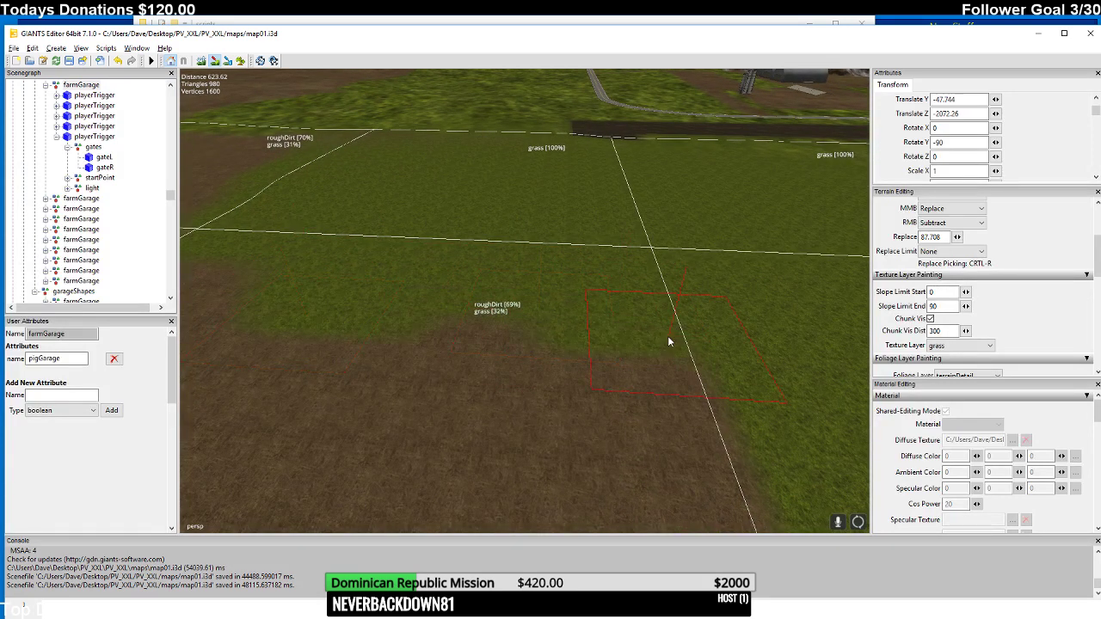
right_drag(668, 341, 645, 338)
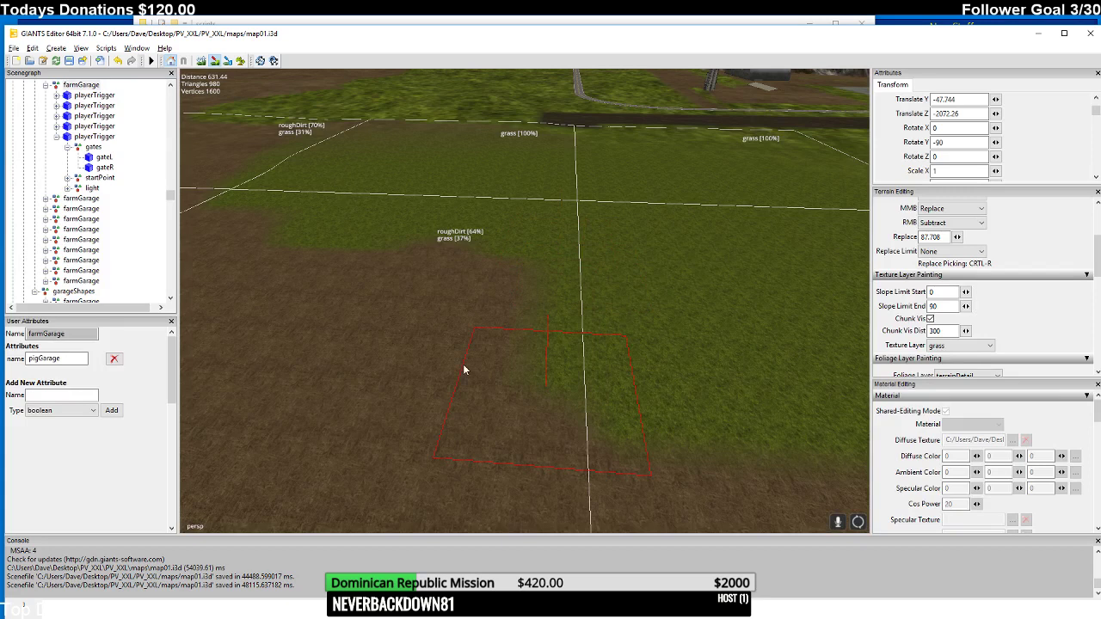
mouse_move(463, 370)
mouse_down()
mouse_move(359, 331)
mouse_move(440, 249)
mouse_up()
mouse_move(510, 248)
right_down()
mouse_move(581, 265)
mouse_move(603, 252)
mouse_move(546, 296)
right_up()
mouse_move(485, 289)
mouse_down()
mouse_move(434, 221)
mouse_move(372, 208)
mouse_move(355, 231)
mouse_move(376, 286)
mouse_up()
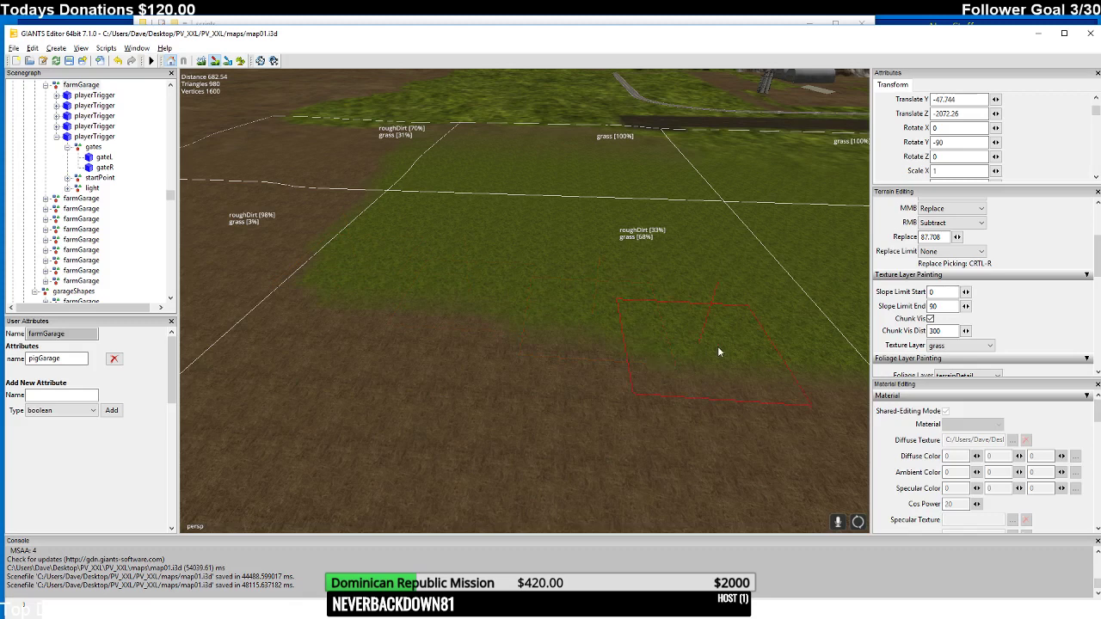
- Extend the grass in a wide band past the end of the field ground strip
middle_drag(719, 351, 586, 323)
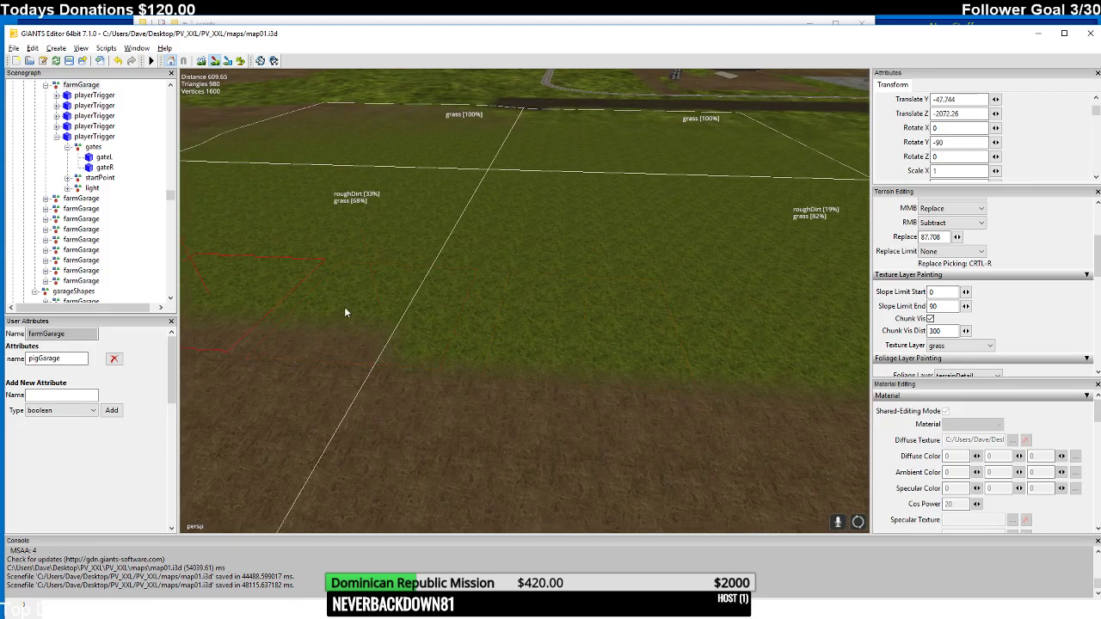
mouse_move(503, 305)
middle_down()
mouse_move(502, 320)
mouse_move(224, 342)
mouse_move(446, 330)
middle_up()
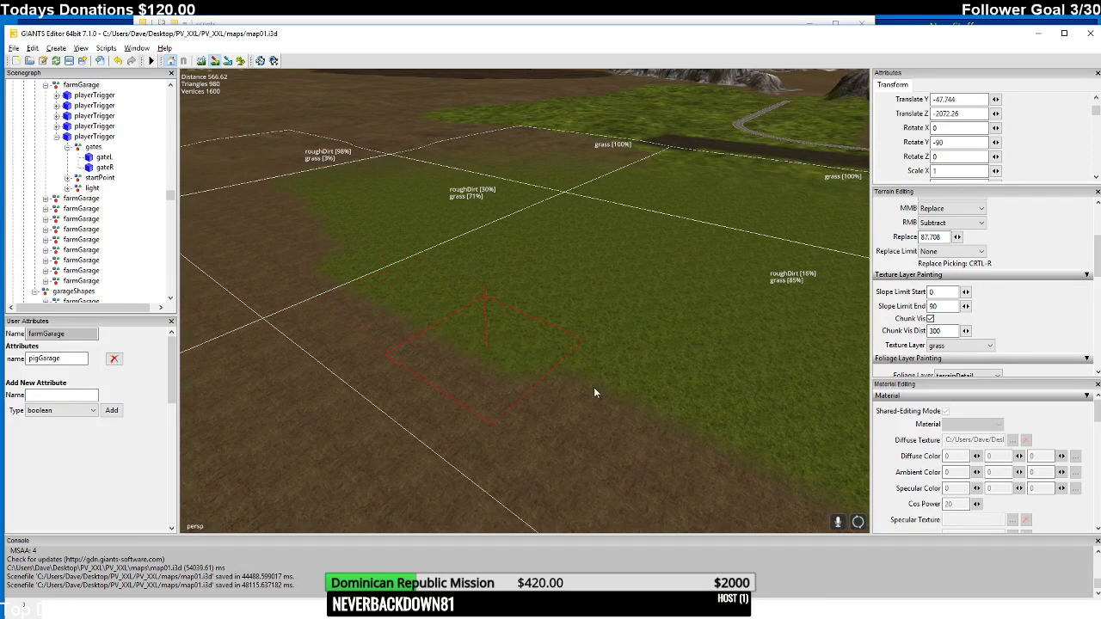
mouse_move(575, 352)
middle_down()
mouse_move(516, 457)
mouse_move(524, 435)
mouse_move(464, 381)
mouse_move(467, 295)
mouse_move(522, 318)
middle_up()
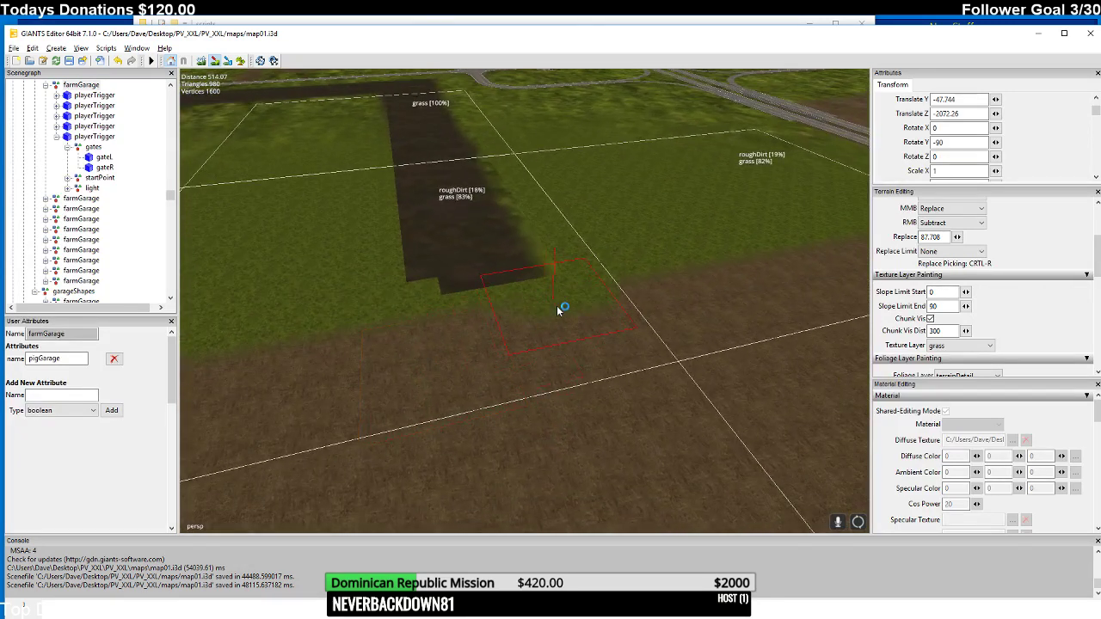
middle_drag(695, 456, 961, 287)
- Set the brush radius to 50 and paint grass over the remaining rough dirt around the end of the field strip
scroll(1090, 269, up, 4)
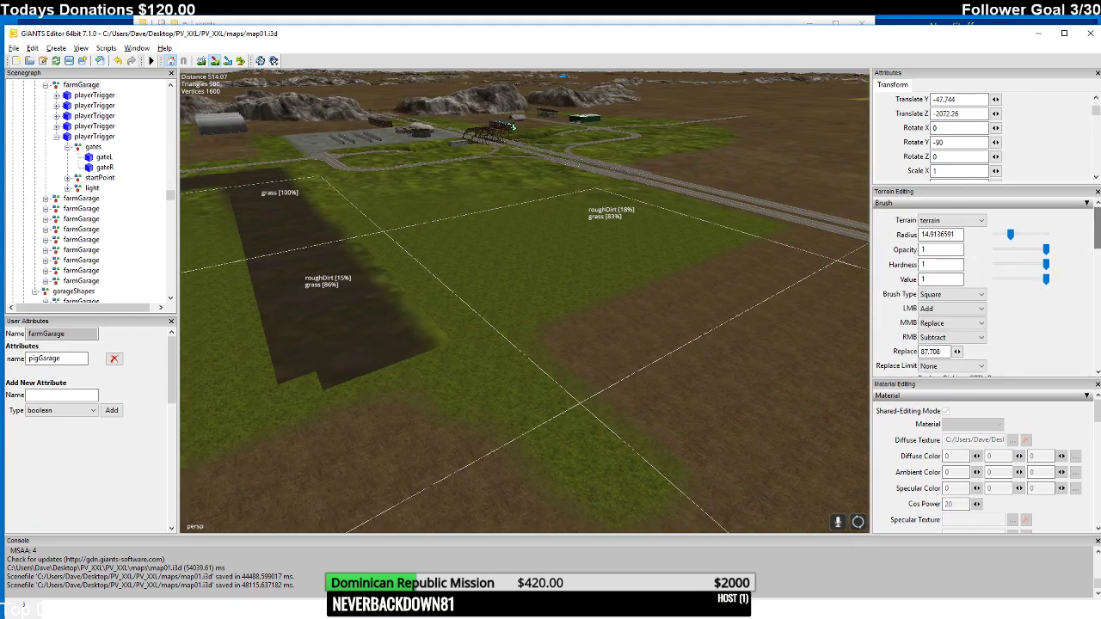
mouse_move(579, 293)
middle_down()
mouse_move(469, 322)
mouse_move(507, 355)
middle_up()
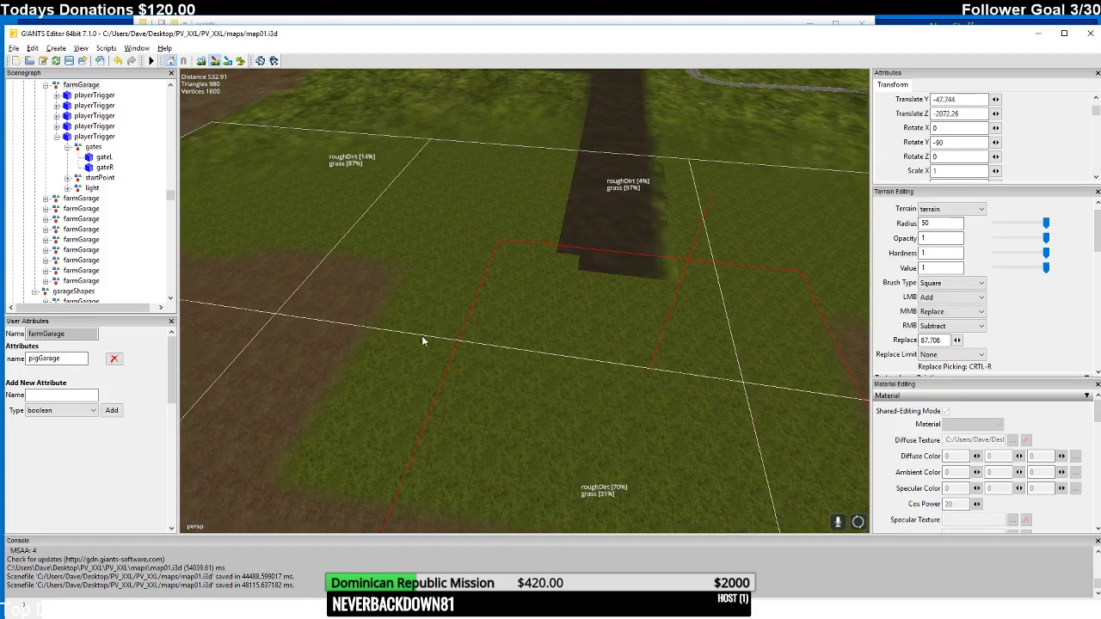
mouse_move(341, 361)
middle_down()
mouse_move(492, 382)
mouse_move(589, 363)
mouse_move(652, 304)
middle_up()
mouse_move(317, 247)
mouse_down()
mouse_move(294, 201)
mouse_move(321, 187)
mouse_up()
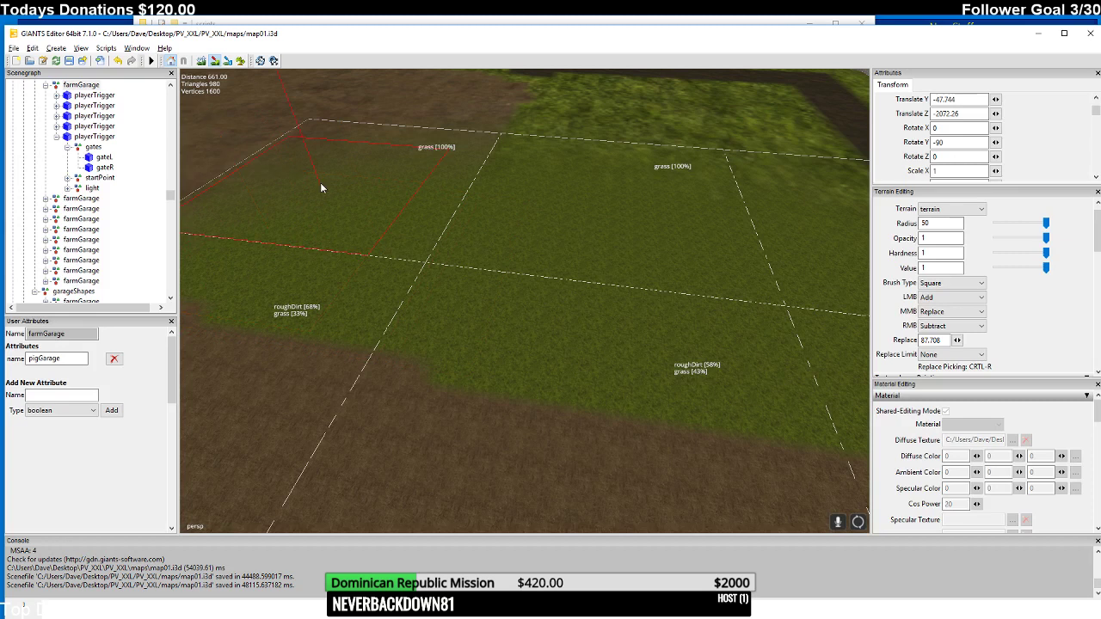
mouse_move(484, 105)
middle_down()
mouse_move(439, 204)
mouse_move(360, 131)
mouse_move(563, 196)
mouse_move(432, 223)
mouse_move(485, 196)
mouse_move(451, 171)
mouse_move(524, 215)
middle_up()
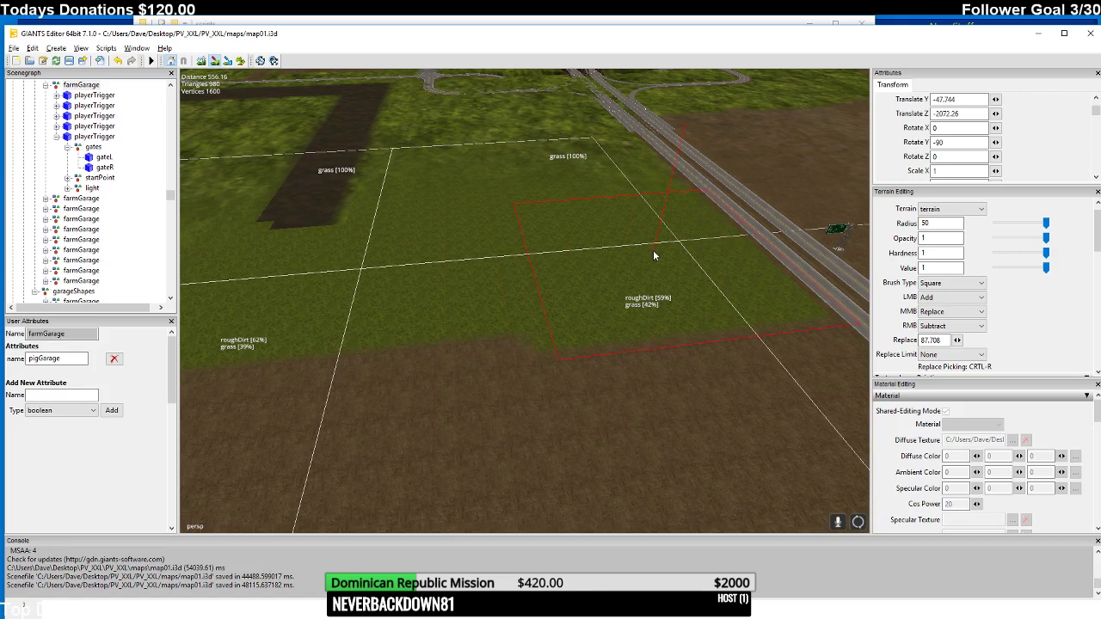
- Paint a broad block of grass over the rough dirt beside the road and widen it away from the road
middle_drag(651, 244, 583, 261)
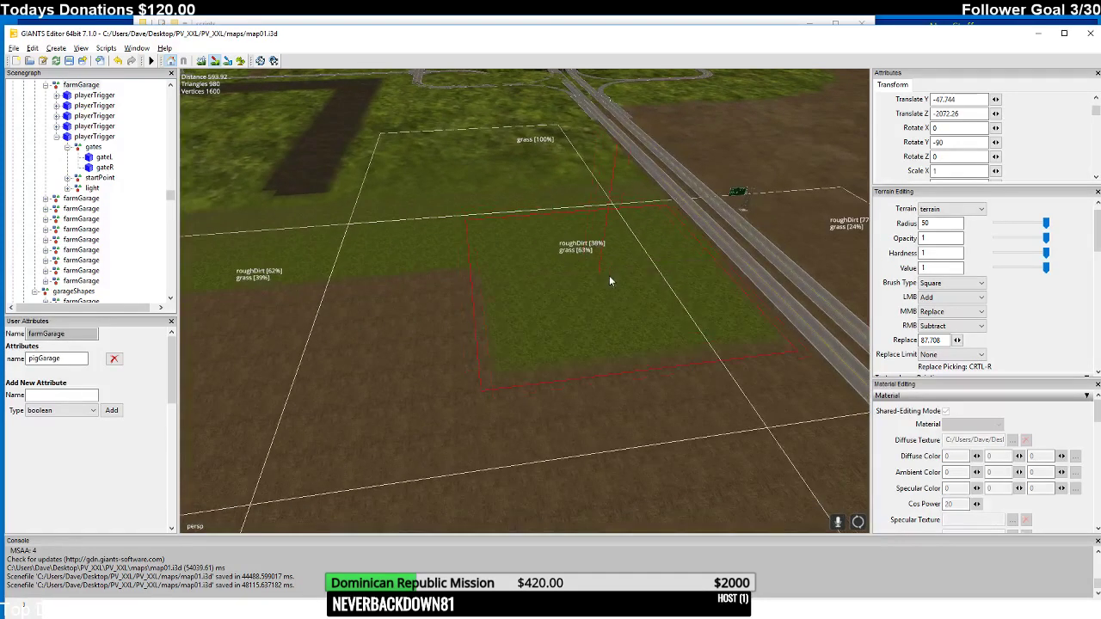
mouse_move(631, 299)
mouse_down()
mouse_move(638, 309)
mouse_move(469, 307)
mouse_up()
mouse_move(419, 266)
middle_down()
mouse_move(450, 317)
mouse_move(726, 302)
middle_up()
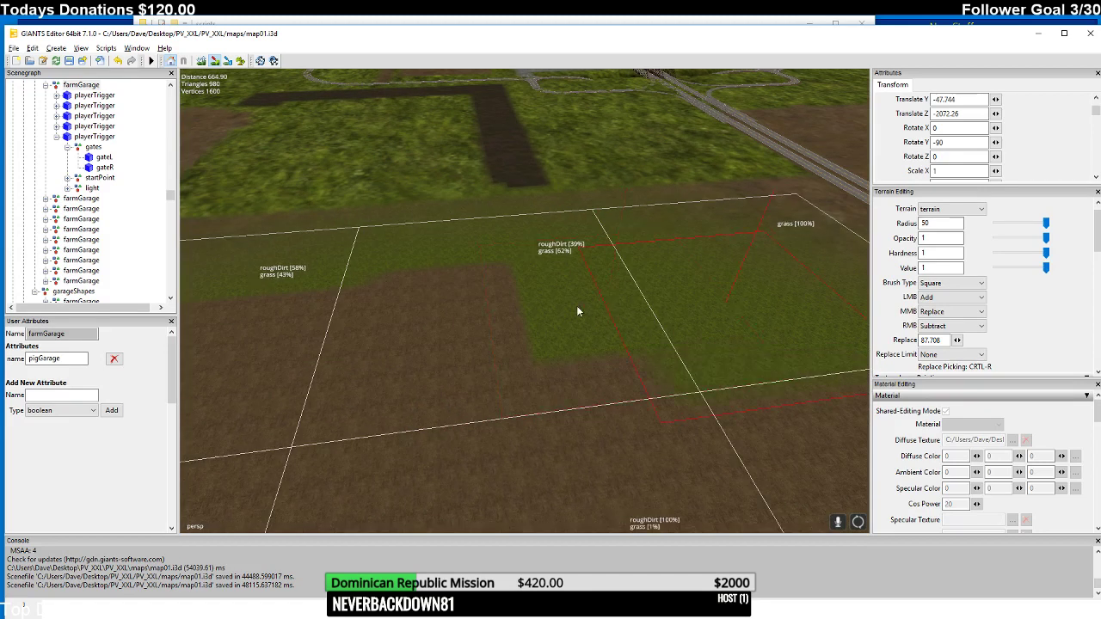
mouse_move(342, 317)
middle_down()
mouse_move(682, 267)
mouse_move(728, 335)
mouse_move(698, 334)
middle_up()
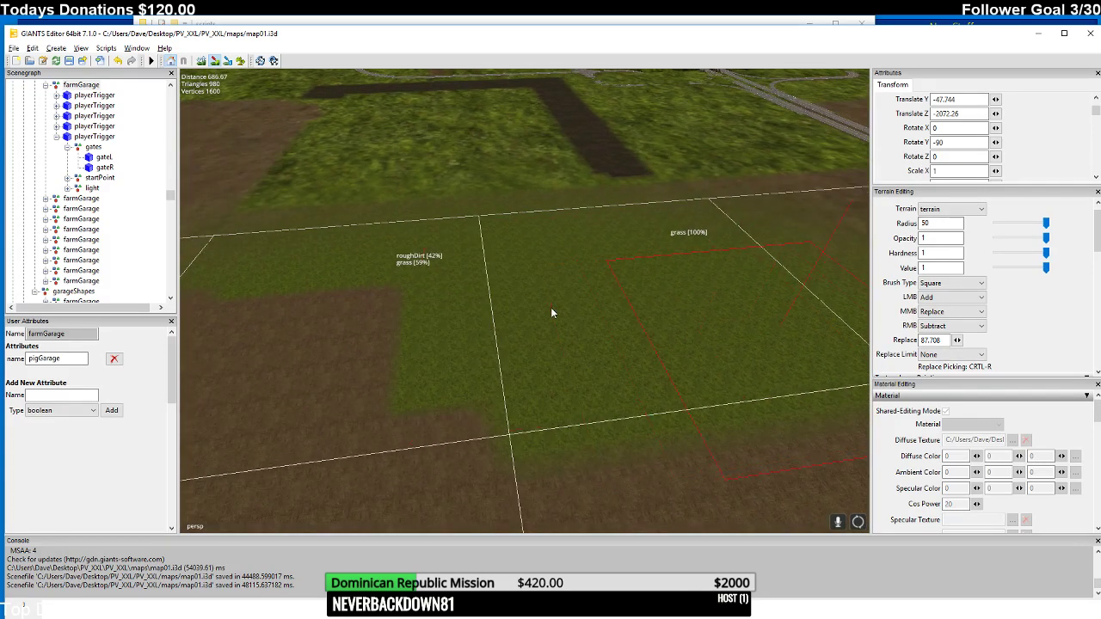
- Continue the wide grass band to the far end away from the road, covering the dirt below the older grass
mouse_move(551, 308)
middle_down()
mouse_move(502, 320)
mouse_move(454, 281)
middle_up()
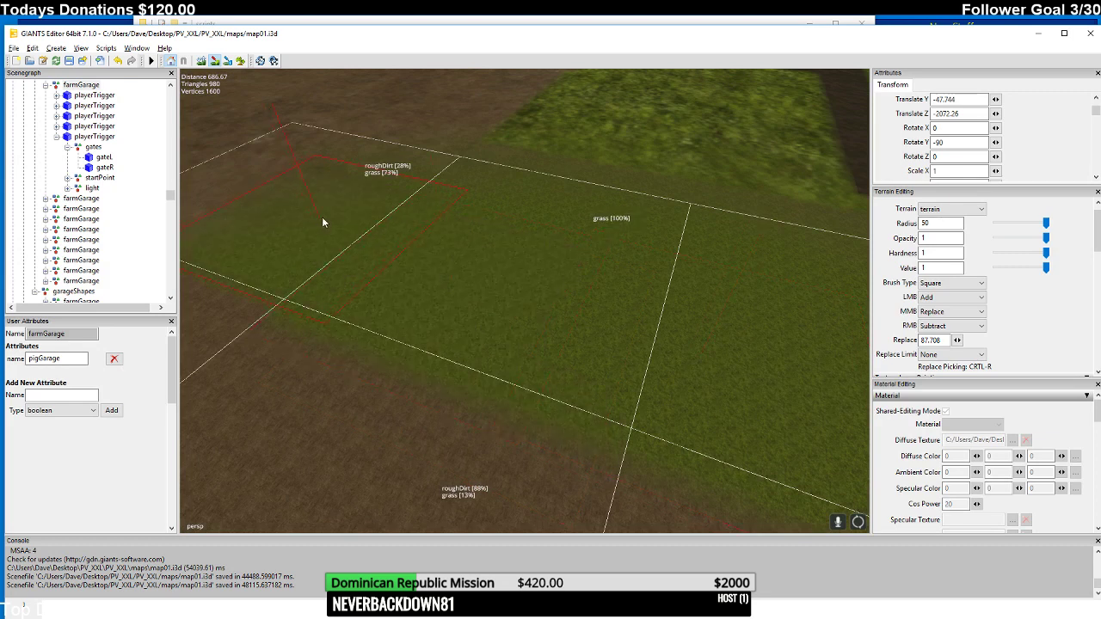
mouse_move(322, 222)
middle_down()
mouse_move(511, 286)
mouse_move(582, 292)
mouse_move(614, 256)
mouse_move(725, 254)
mouse_move(631, 332)
mouse_move(671, 268)
middle_up()
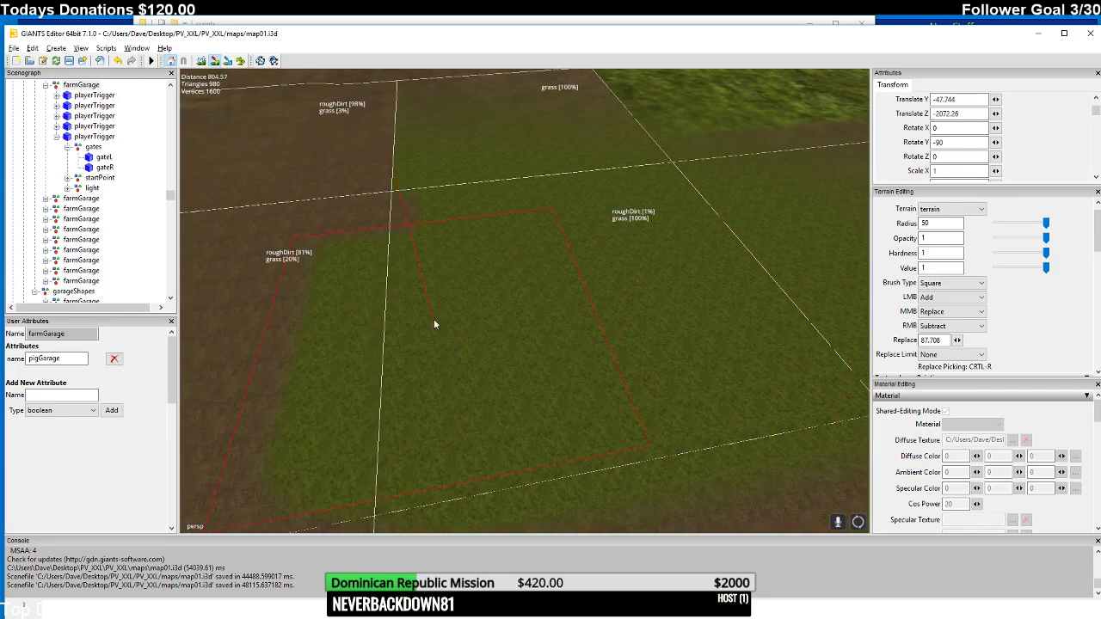
mouse_move(418, 202)
middle_down()
mouse_move(506, 267)
mouse_move(581, 300)
mouse_move(618, 235)
mouse_move(541, 172)
middle_up()
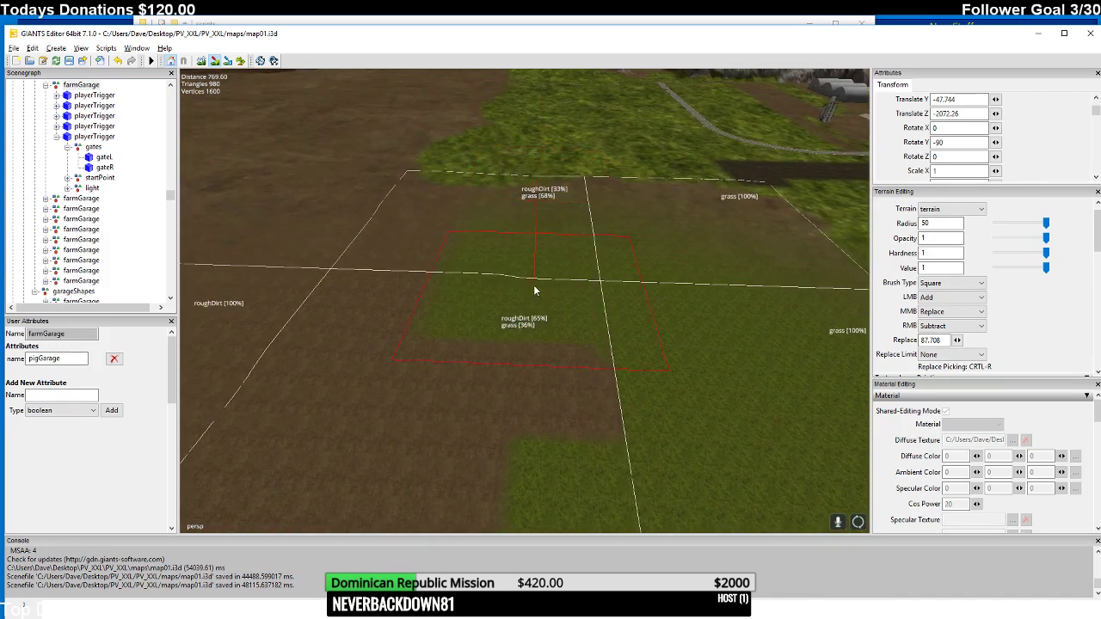
drag(459, 176, 386, 260)
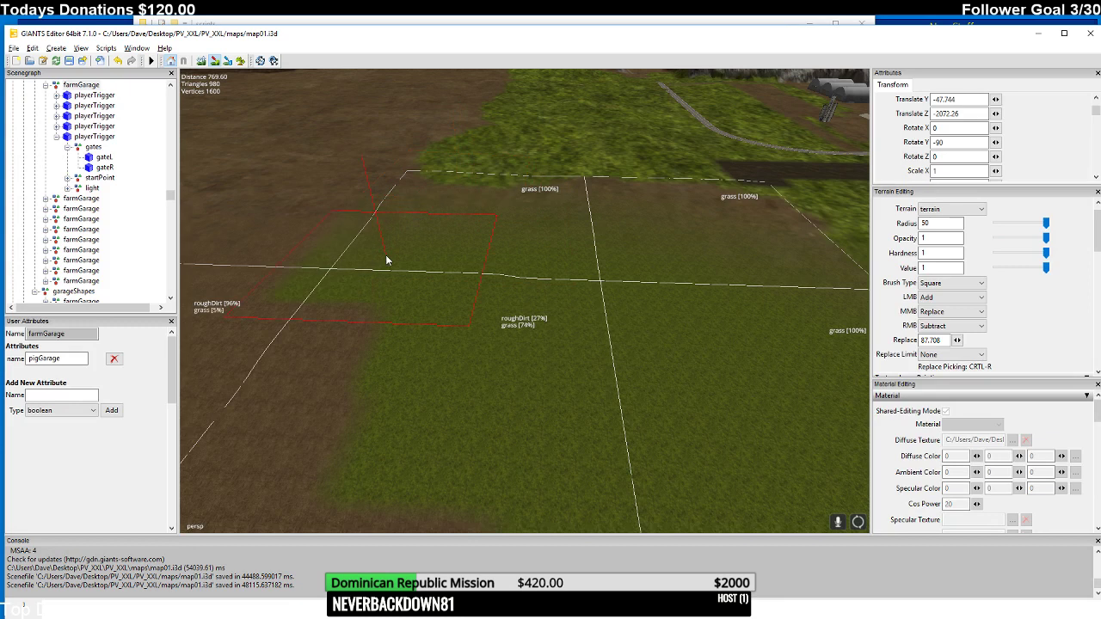
- Fill the rough dirt enclosed at the far end with grass and join it to the painted band
mouse_move(428, 241)
middle_down()
mouse_move(478, 288)
mouse_move(525, 298)
middle_up()
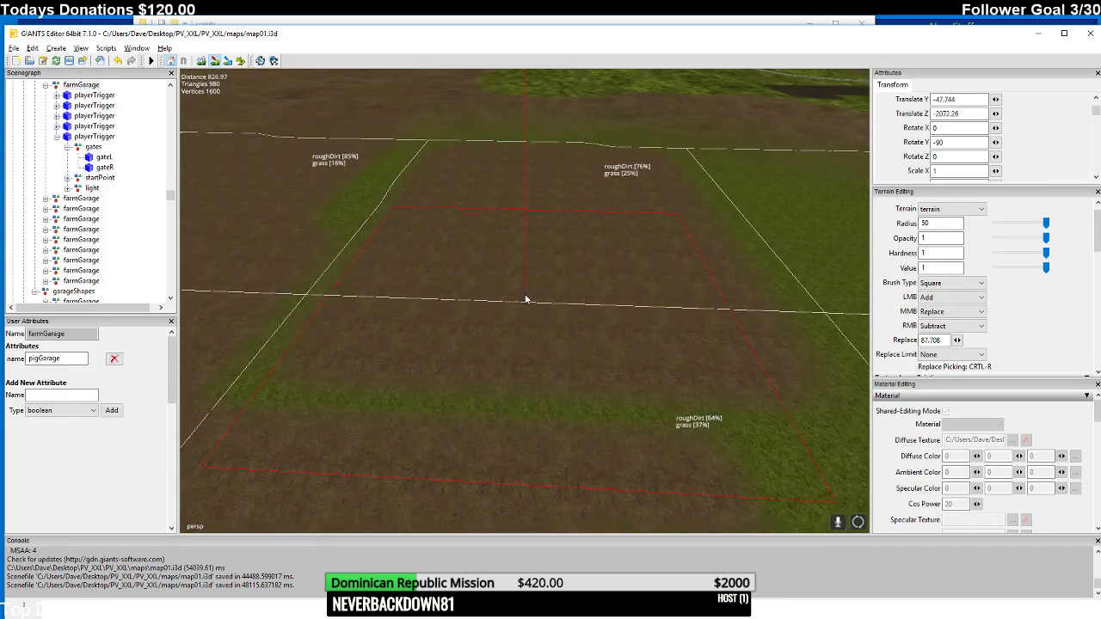
drag(661, 221, 662, 267)
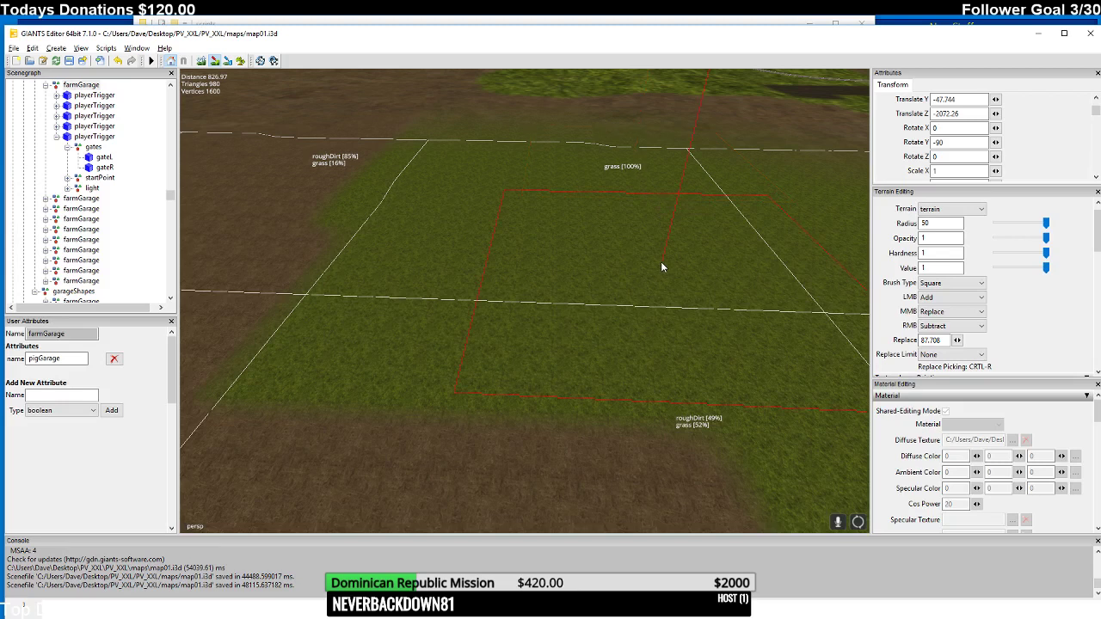
scroll(474, 237, down, 8)
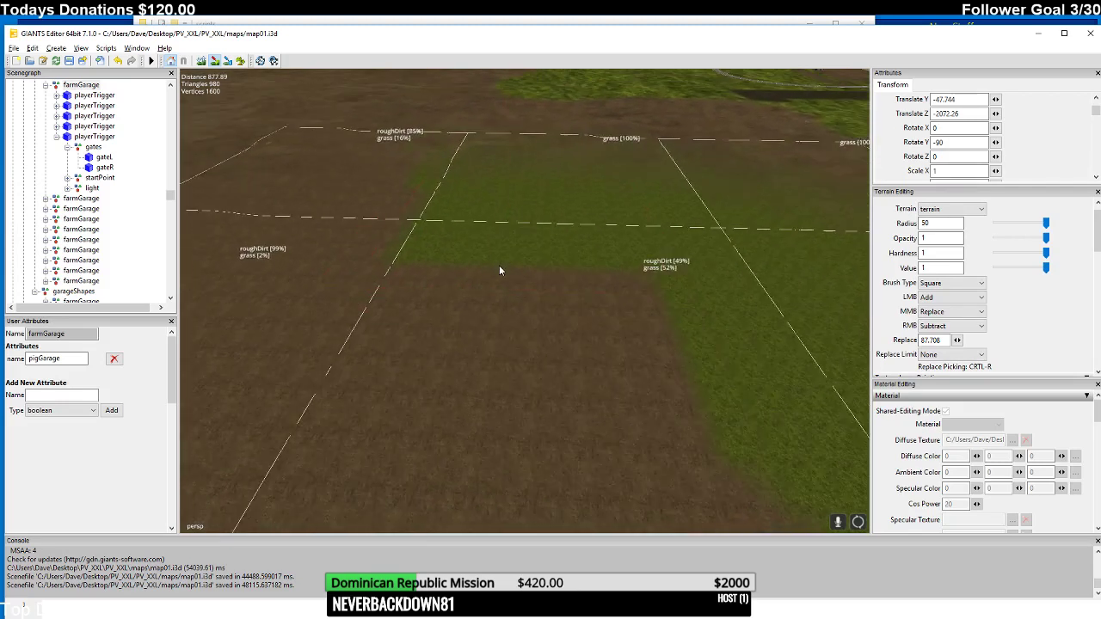
mouse_move(506, 250)
mouse_down()
mouse_move(482, 353)
mouse_move(638, 345)
mouse_up()
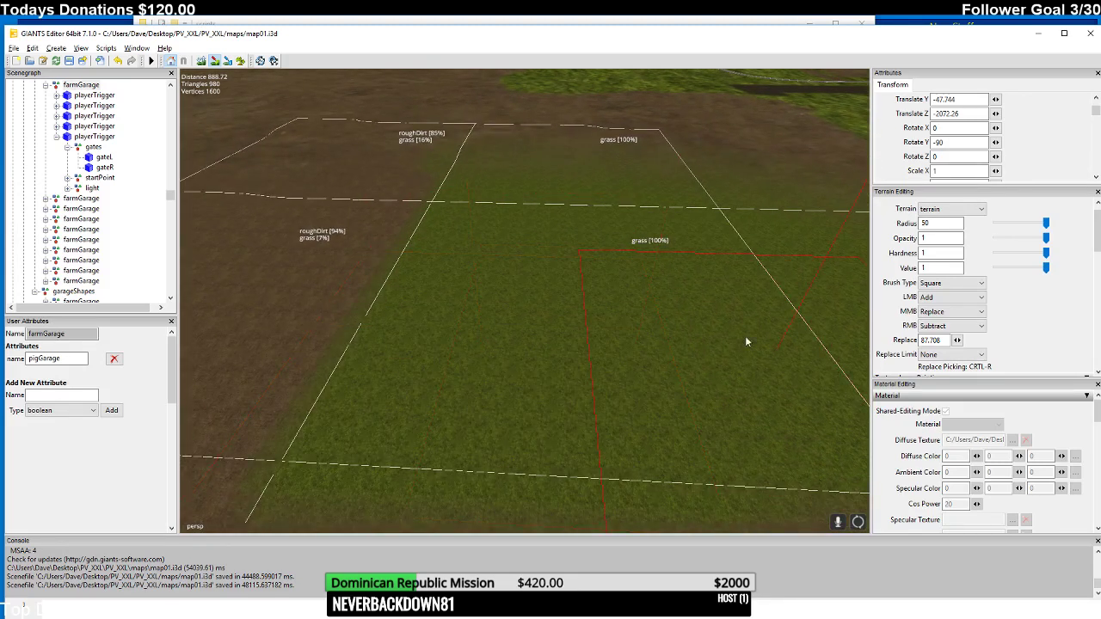
drag(745, 341, 443, 299)
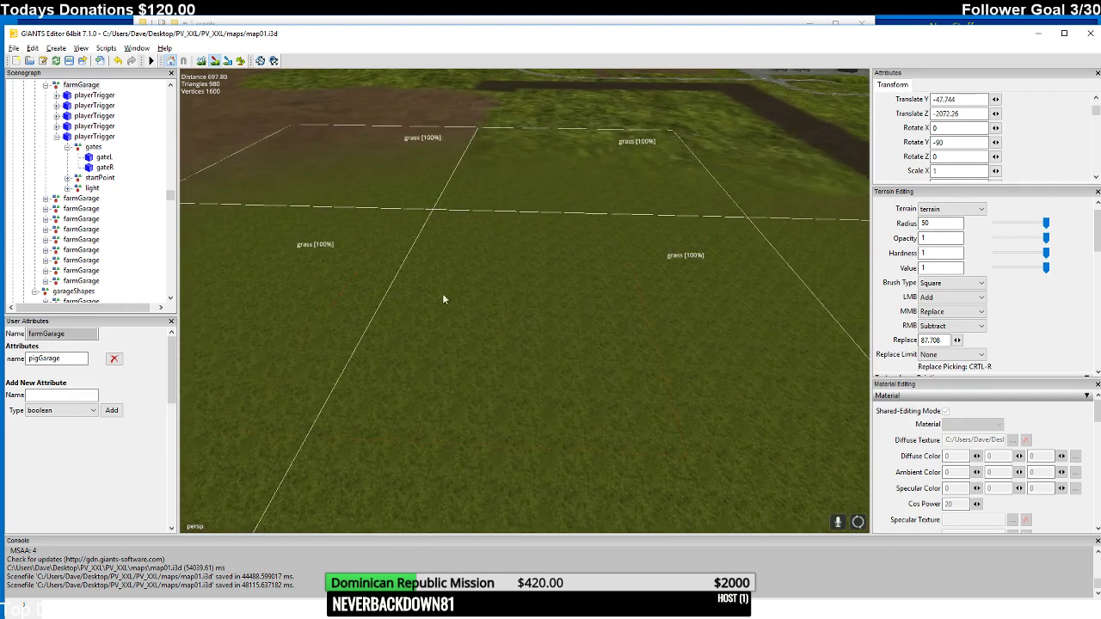
- Paint grass over the rough dirt on the opposite side of the road and reduce the brush radius to 14.9136591
mouse_move(442, 293)
right_down()
mouse_move(479, 282)
mouse_move(488, 356)
mouse_move(399, 344)
mouse_move(453, 322)
right_up()
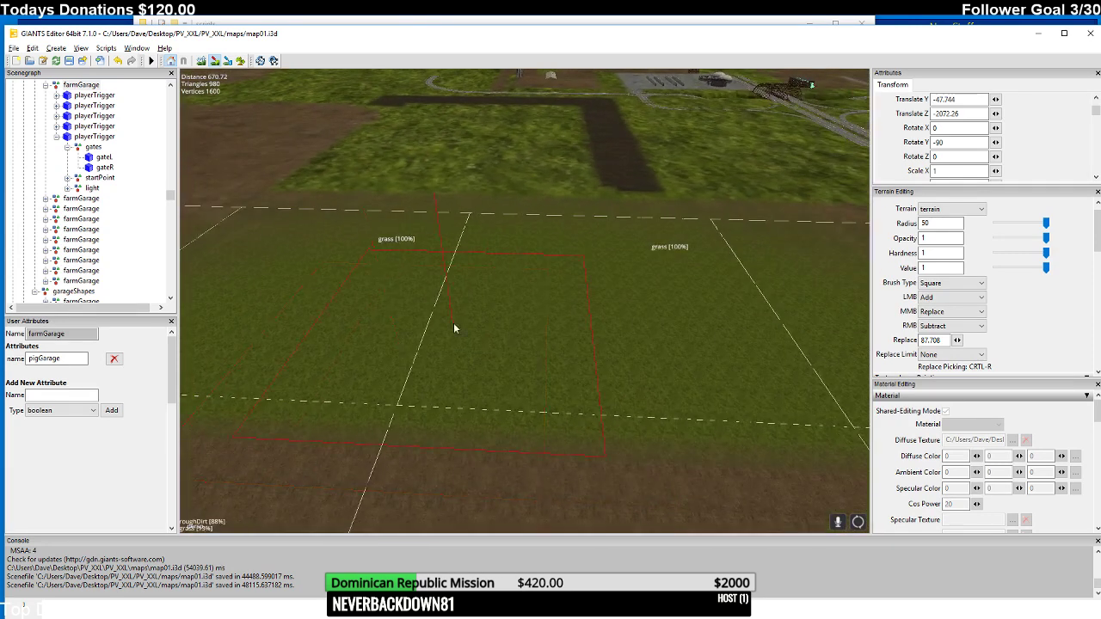
mouse_move(665, 247)
right_down()
mouse_move(693, 248)
mouse_move(584, 310)
mouse_move(613, 314)
mouse_move(582, 242)
mouse_move(545, 236)
mouse_move(540, 187)
mouse_move(494, 158)
mouse_move(467, 209)
mouse_move(474, 303)
right_up()
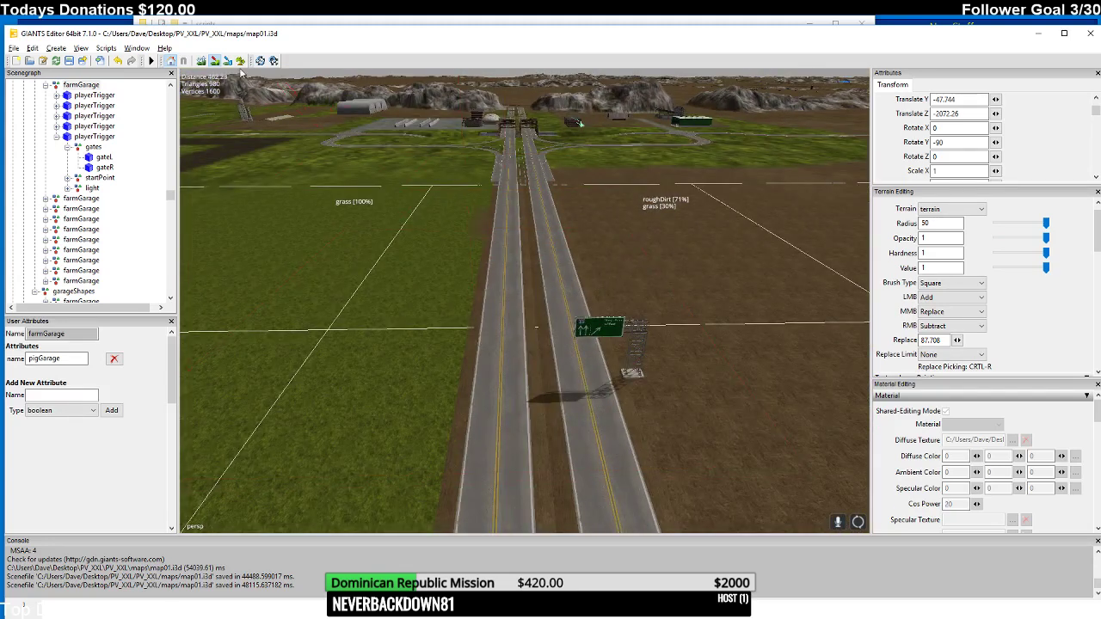
right_drag(344, 129, 478, 313)
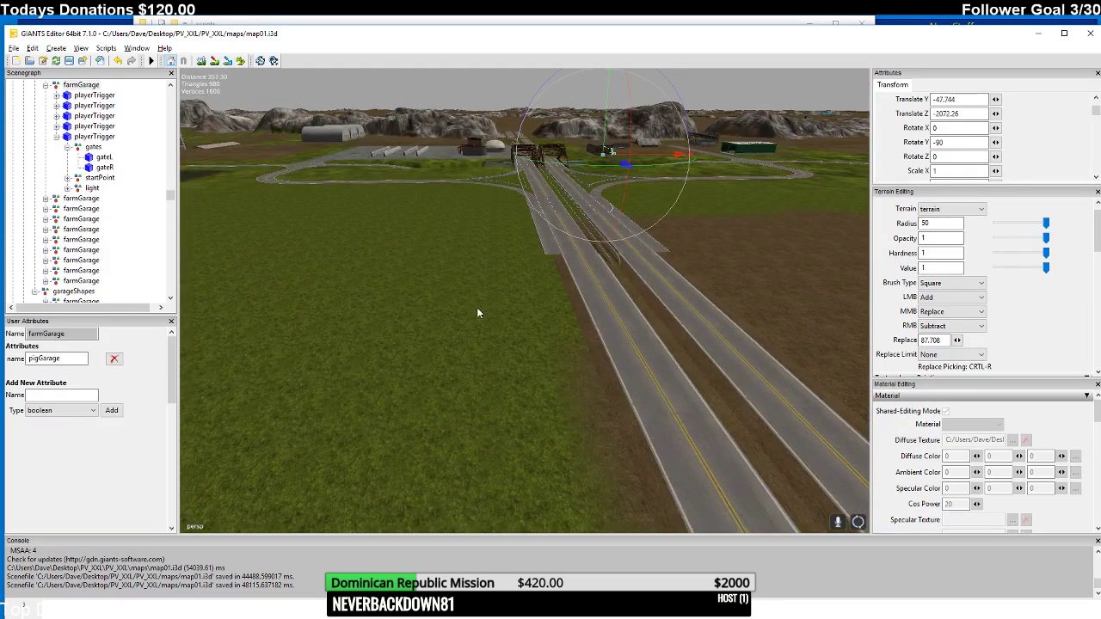
click(215, 61)
mouse_move(611, 437)
right_down()
mouse_move(593, 411)
mouse_move(603, 394)
mouse_move(606, 418)
mouse_move(665, 348)
mouse_move(660, 379)
mouse_move(630, 379)
mouse_move(605, 486)
mouse_move(614, 455)
mouse_move(605, 393)
mouse_move(625, 362)
mouse_move(625, 427)
right_up()
drag(1046, 225, 1028, 226)
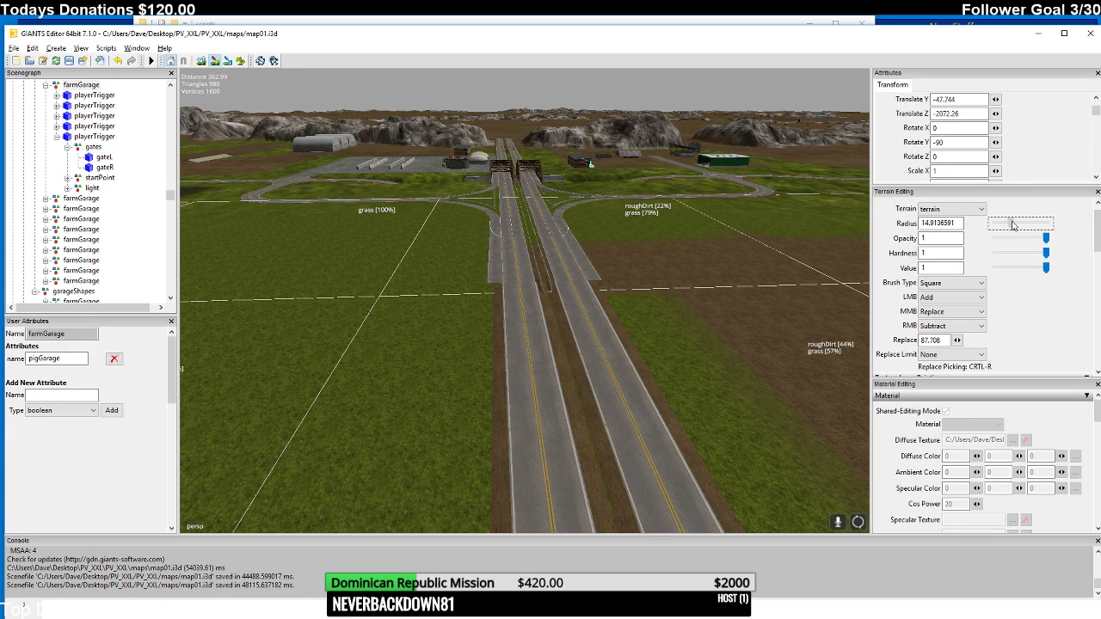
- Set the brush's LMB action to Replace and the replace value to 1.5 for the ground beside the road
mouse_move(637, 361)
right_down()
mouse_move(662, 322)
mouse_move(607, 304)
right_up()
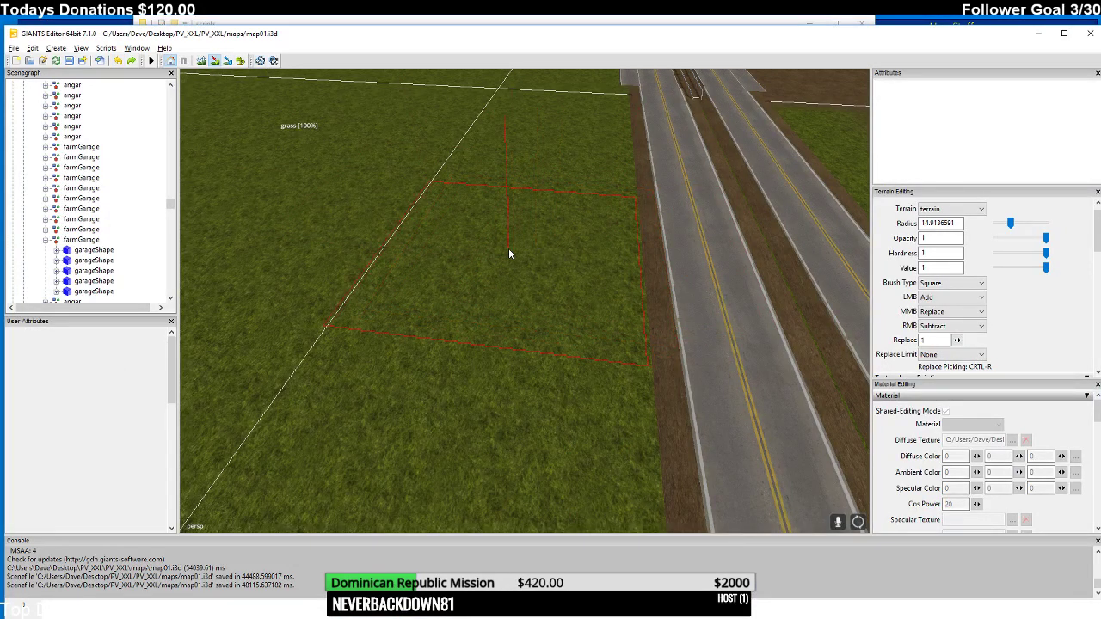
click(940, 297)
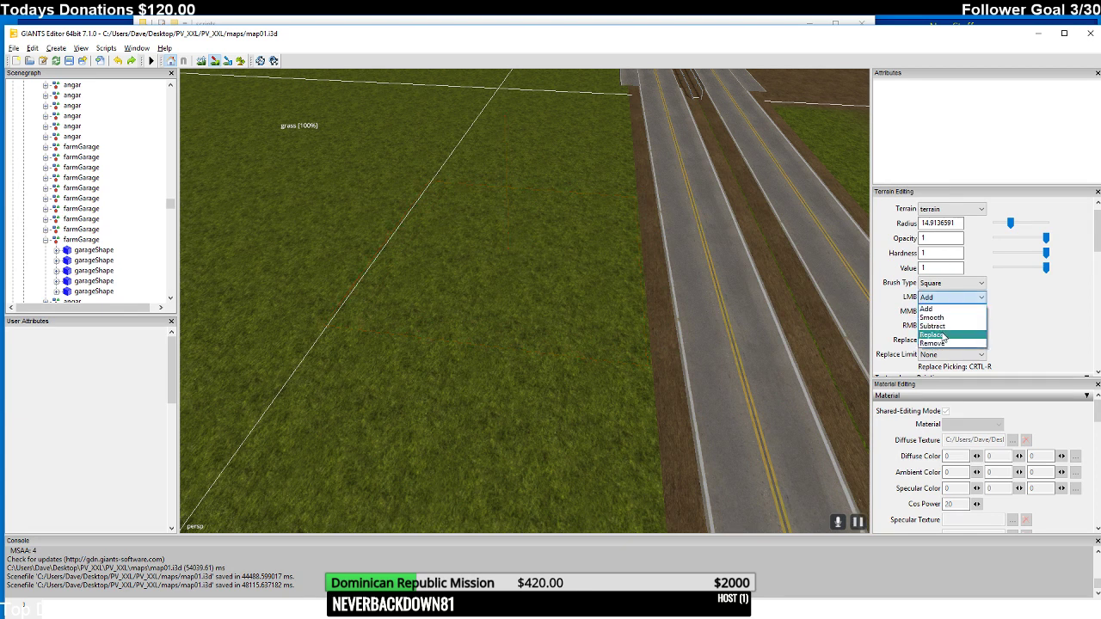
click(944, 335)
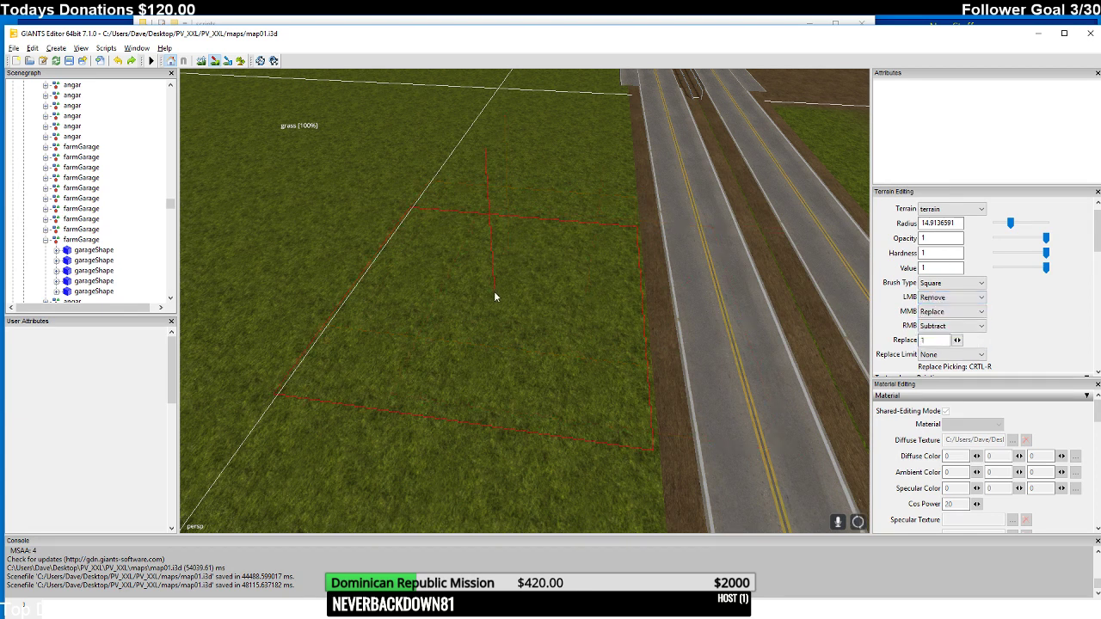
click(946, 297)
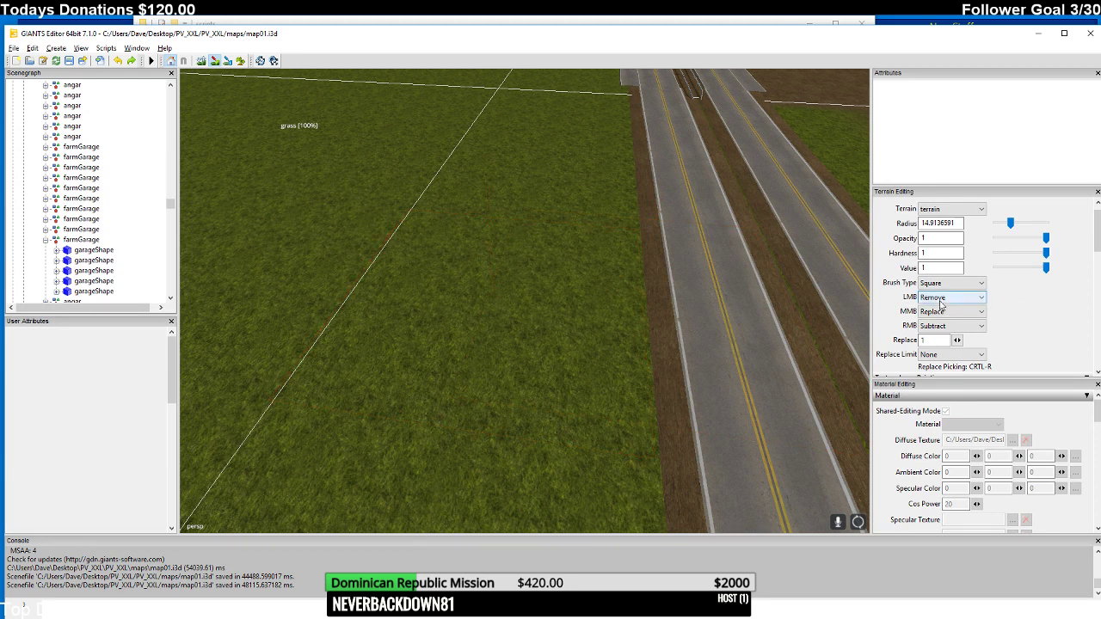
click(936, 334)
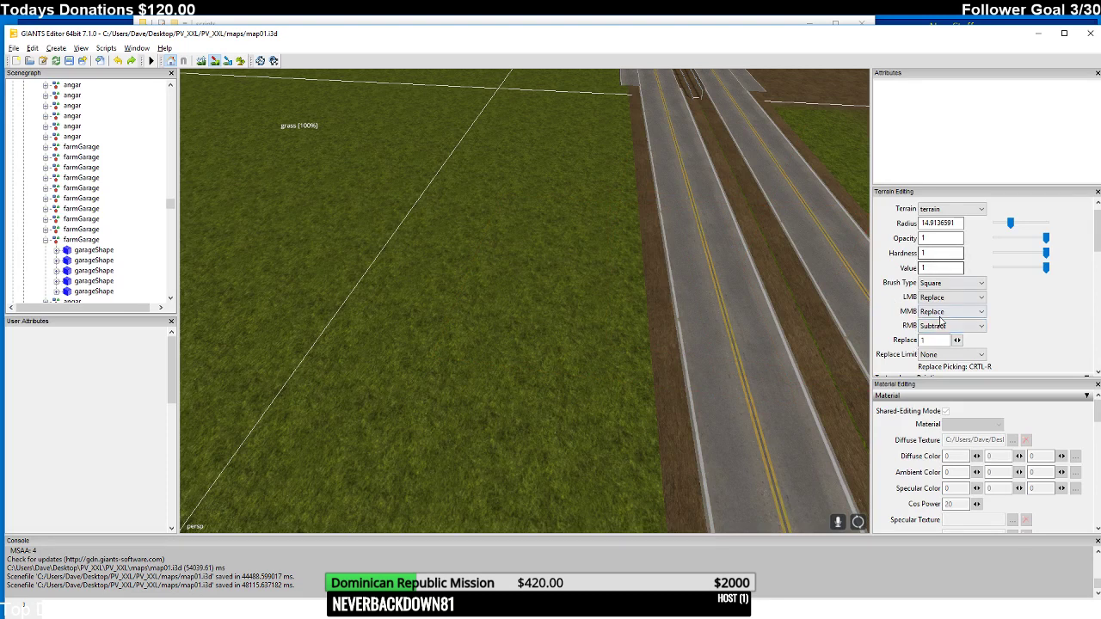
click(919, 341)
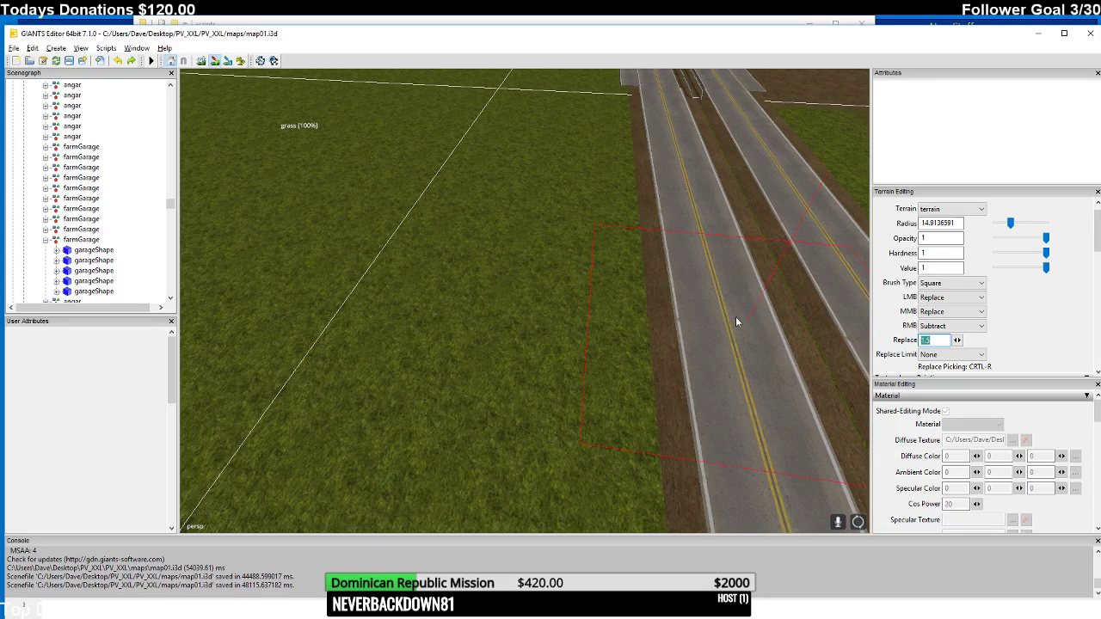
key(Return)
- Try sculpting the grass terrain beside the road with the replace brush, and undo the height change
drag(559, 287, 590, 290)
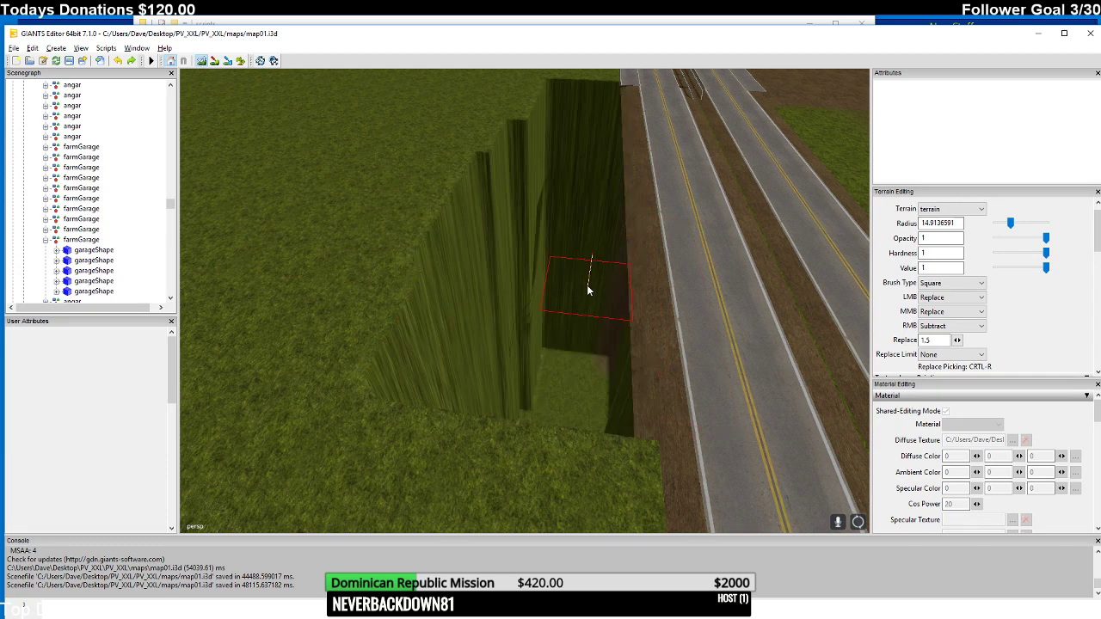
click(118, 61)
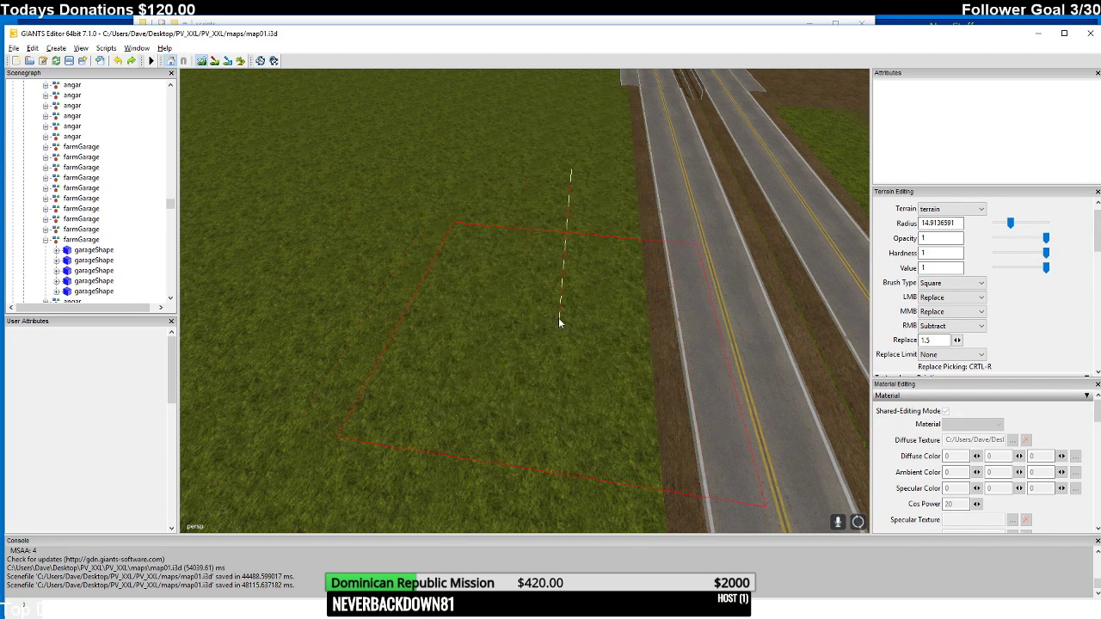
- Pick the ground height beside the road and try levelling the terrain across it with replace values 100.3 and 100.2
key(ctrl+r)
click(665, 302)
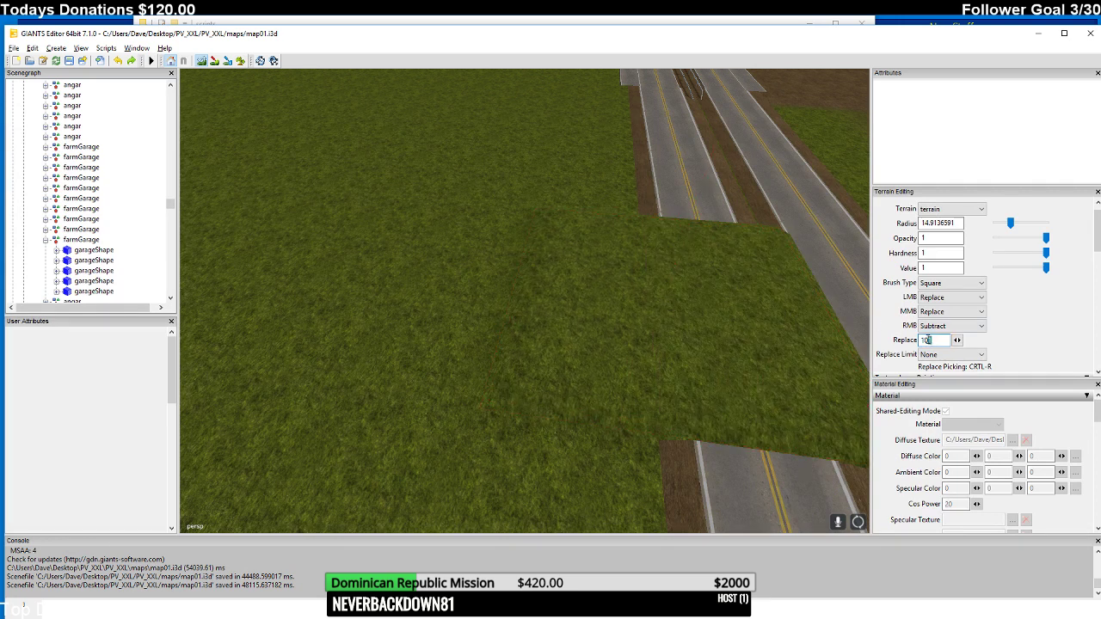
double_click(933, 340)
click(701, 286)
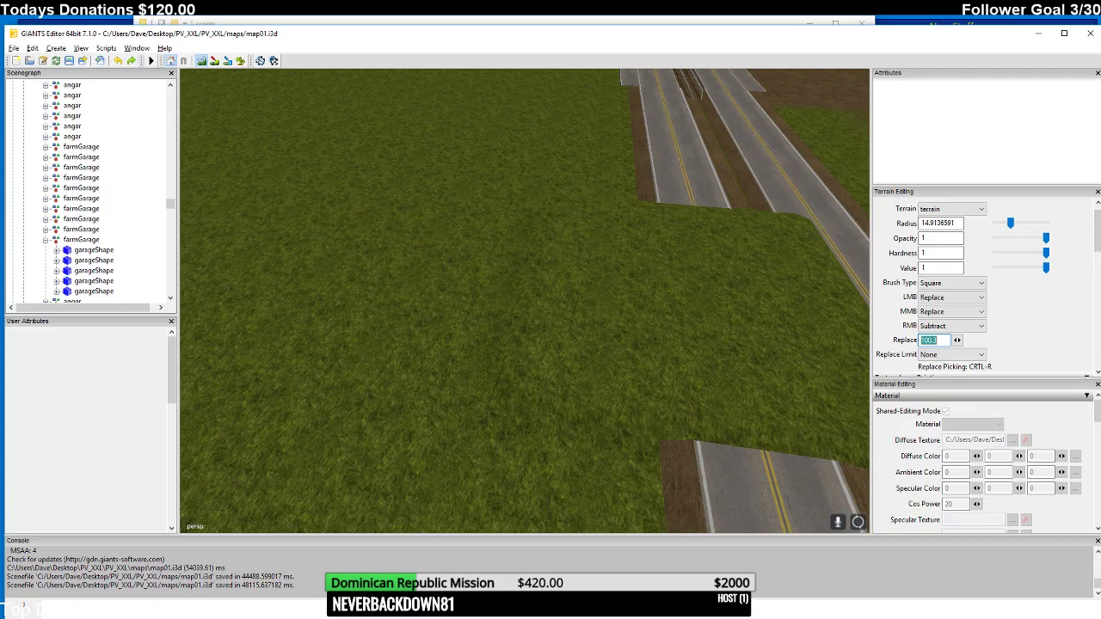
click(687, 231)
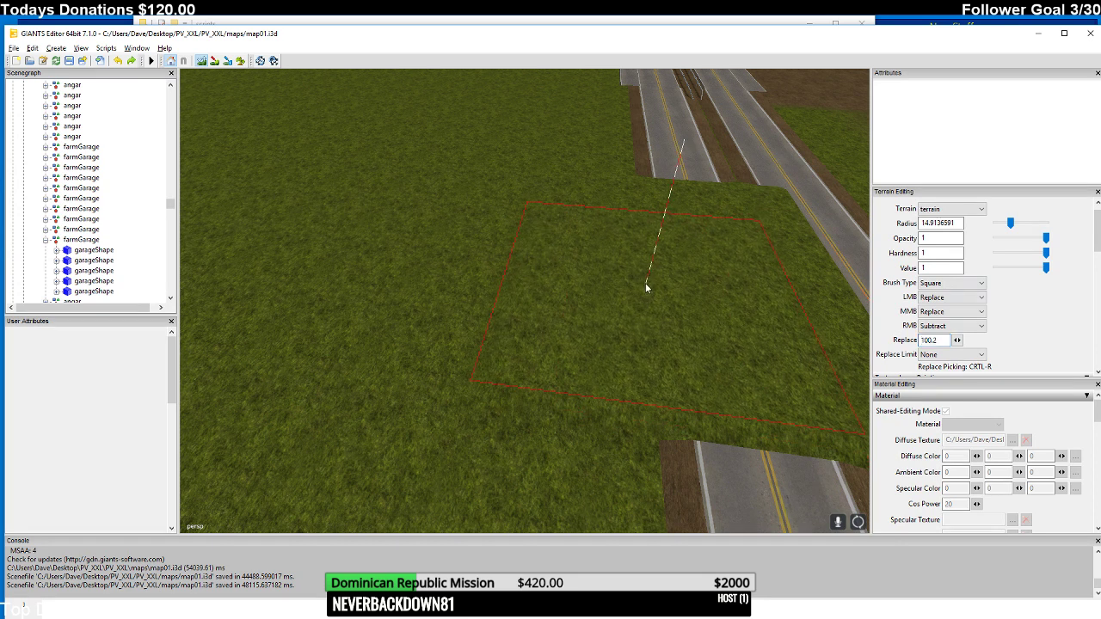
click(726, 317)
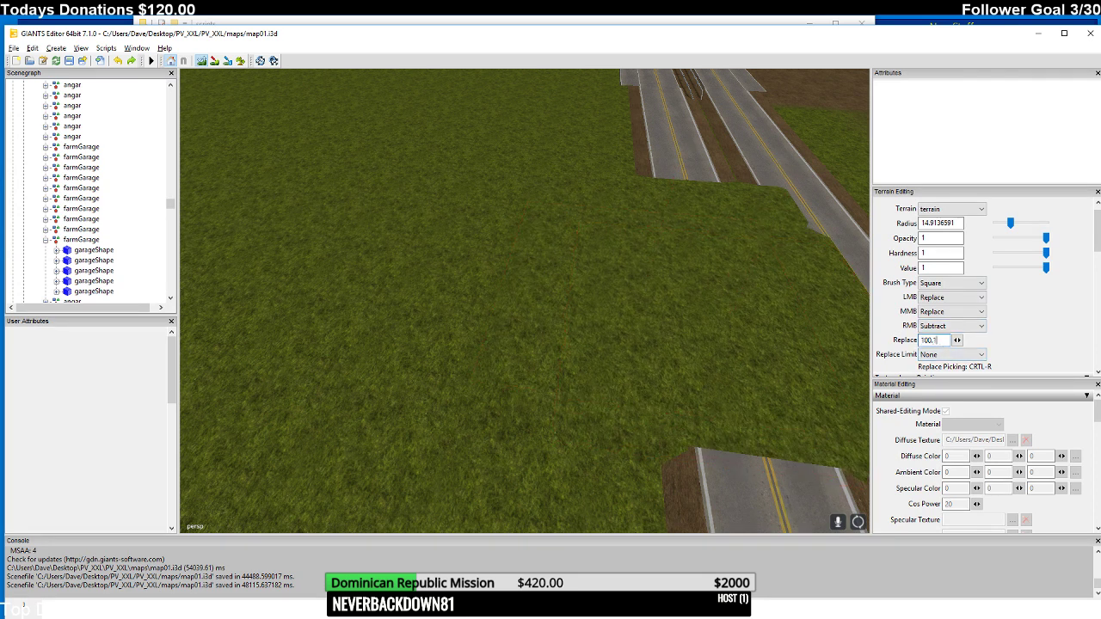
- Set the replace value to 100.1 and level the terrain under the buried stretch of both carriageways
double_click(935, 341)
click(673, 237)
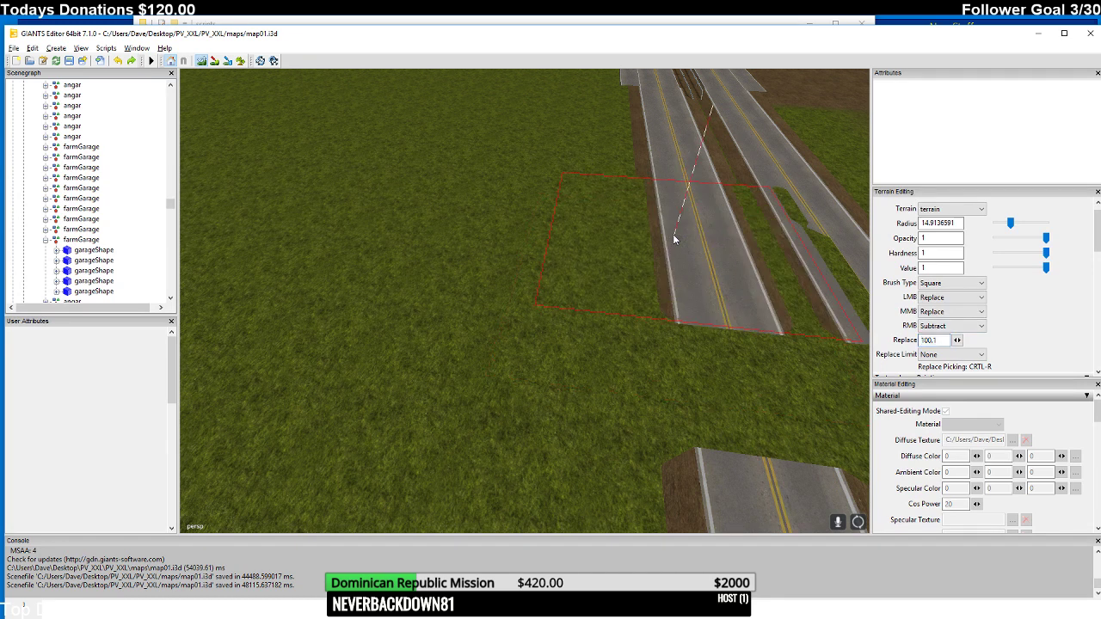
drag(683, 265, 695, 314)
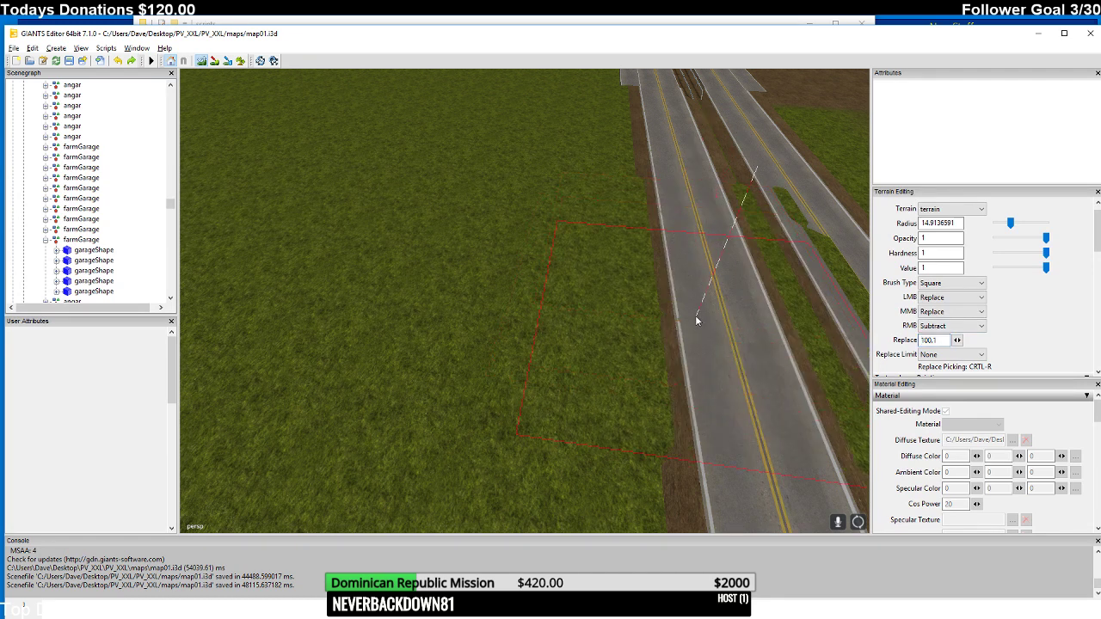
middle_drag(705, 232, 651, 265)
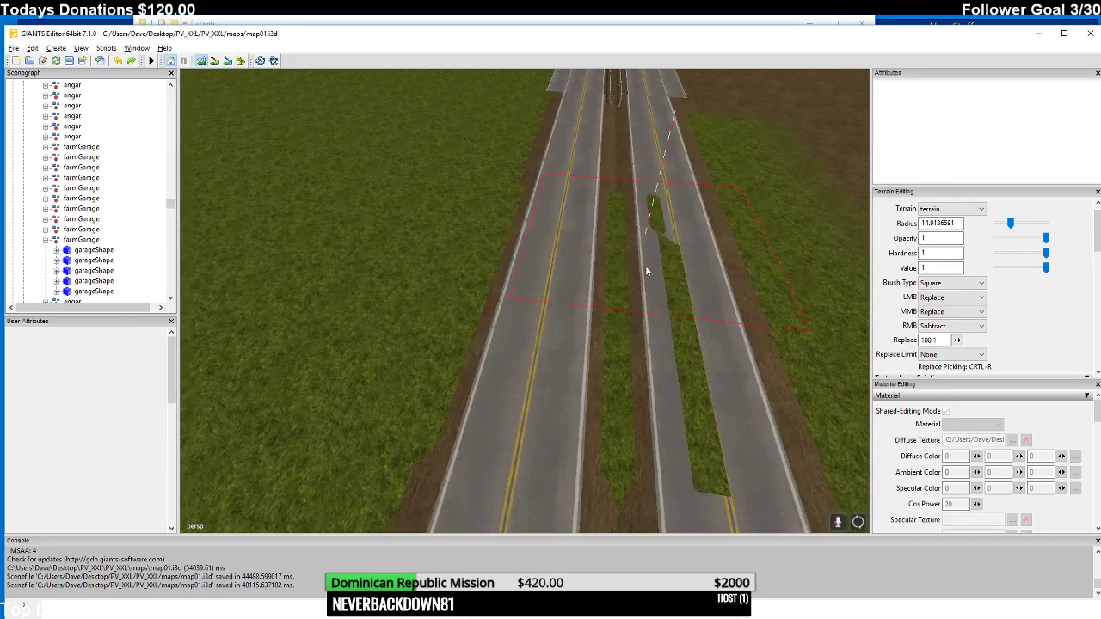
- Set the replace value to 100.15 and level the ground along both carriageways past the green highway sign
click(934, 340)
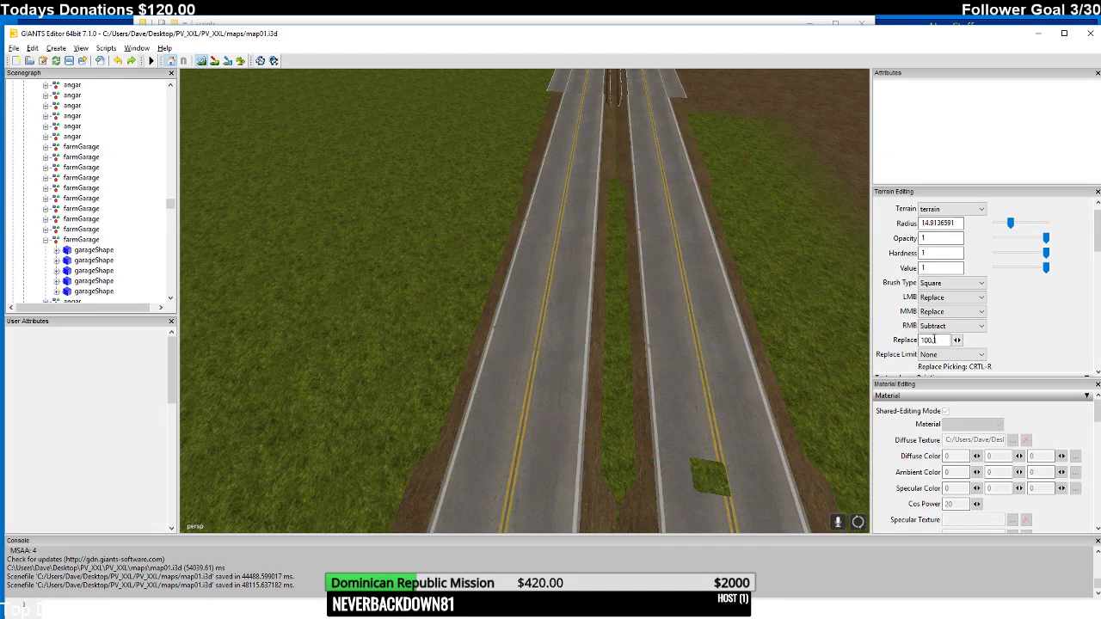
double_click(942, 341)
key(Return)
mouse_move(561, 254)
right_down()
mouse_move(538, 274)
mouse_move(508, 249)
mouse_move(533, 260)
mouse_move(536, 239)
mouse_move(527, 273)
right_up()
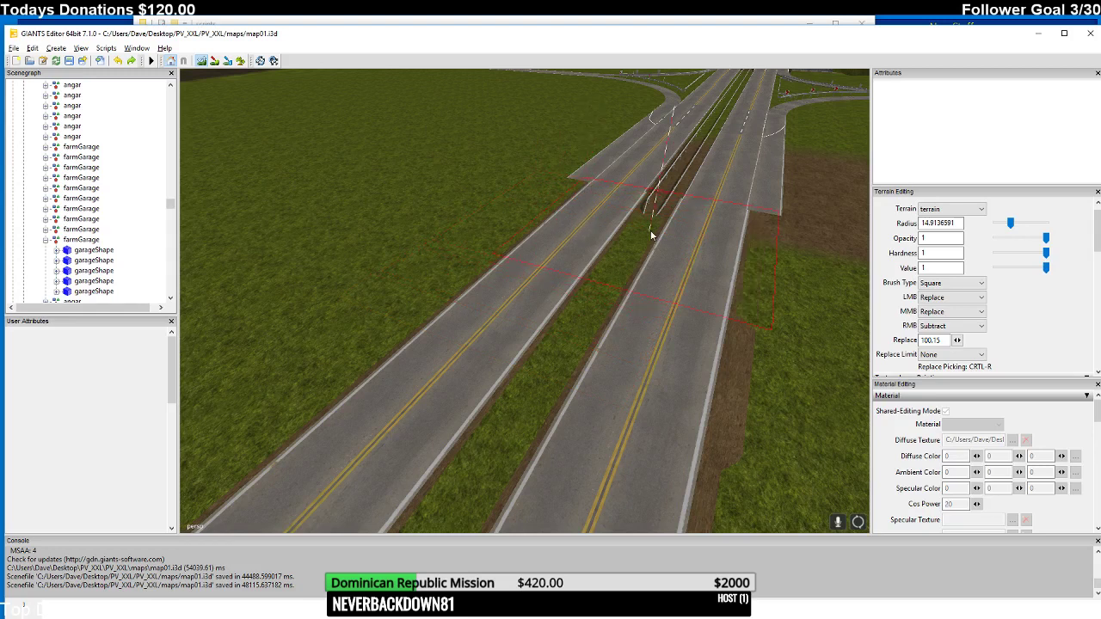
mouse_move(668, 227)
right_down()
mouse_move(639, 356)
mouse_move(650, 338)
right_up()
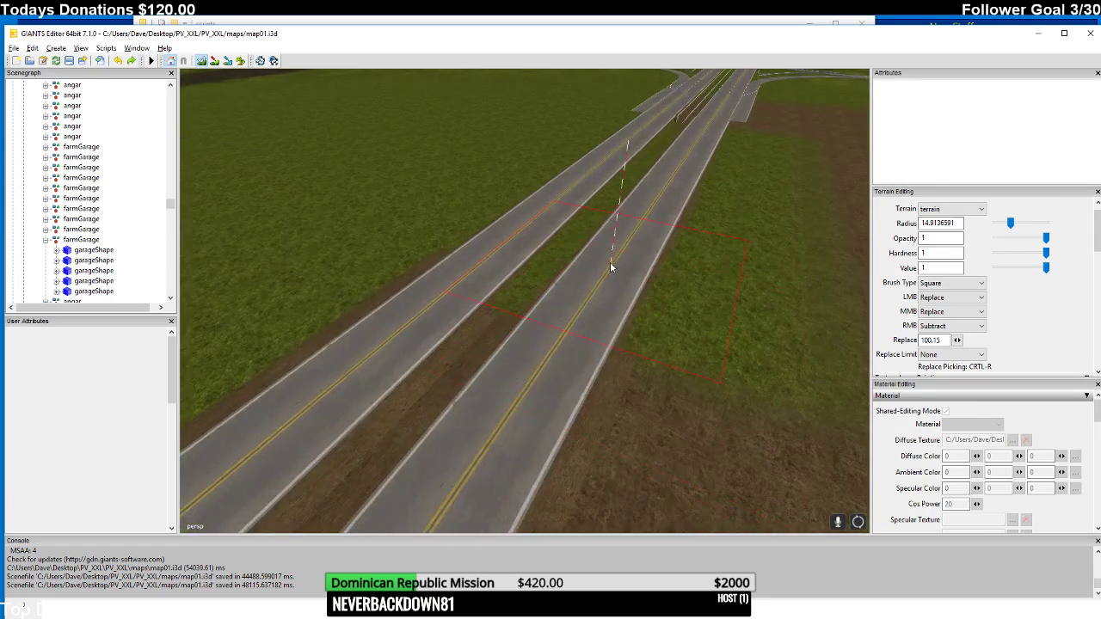
right_drag(601, 307, 526, 290)
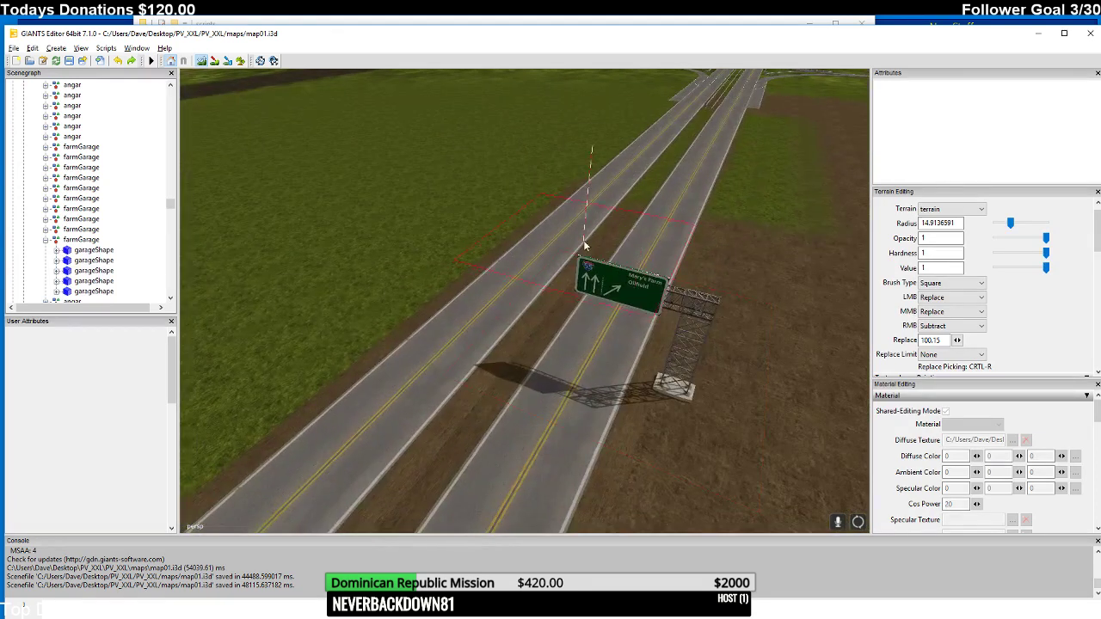
mouse_move(495, 333)
right_down()
mouse_move(557, 315)
mouse_move(585, 268)
mouse_move(619, 250)
right_up()
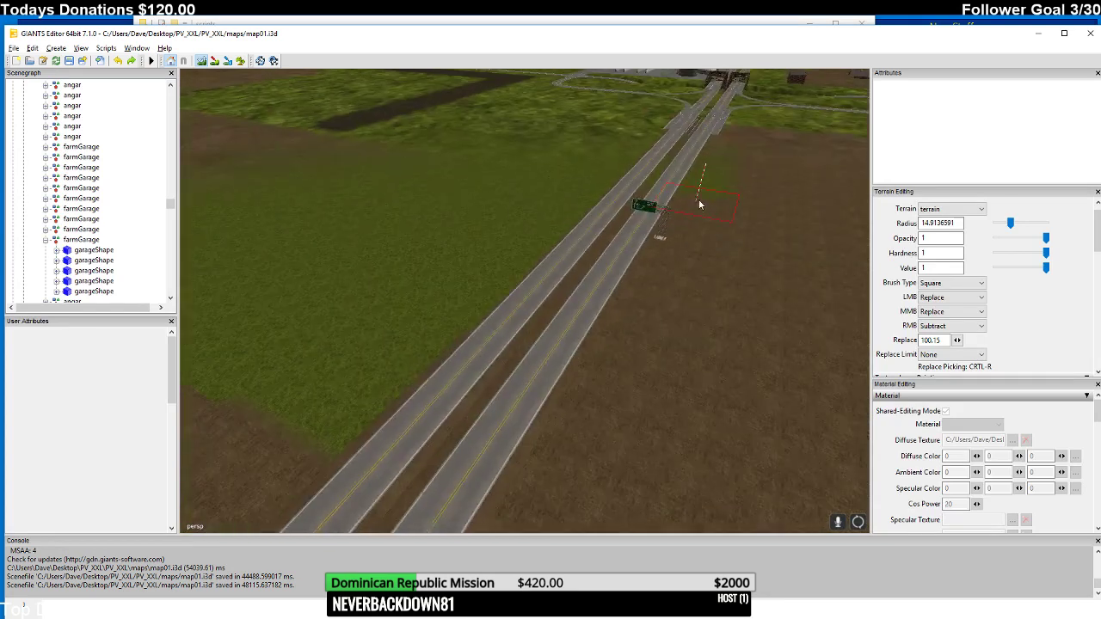
right_drag(716, 97, 715, 197)
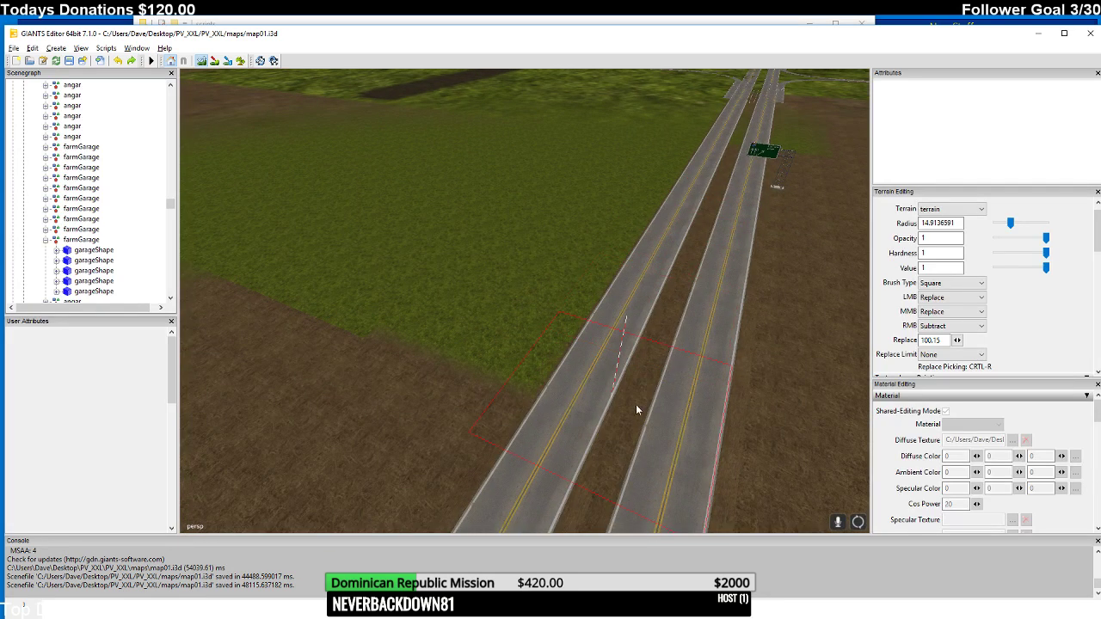
right_drag(699, 398, 843, 301)
- Enlarge the brush radius to 46.60453796 and level the ground along both carriageways up to the railway bridge
scroll(843, 301, up, 10)
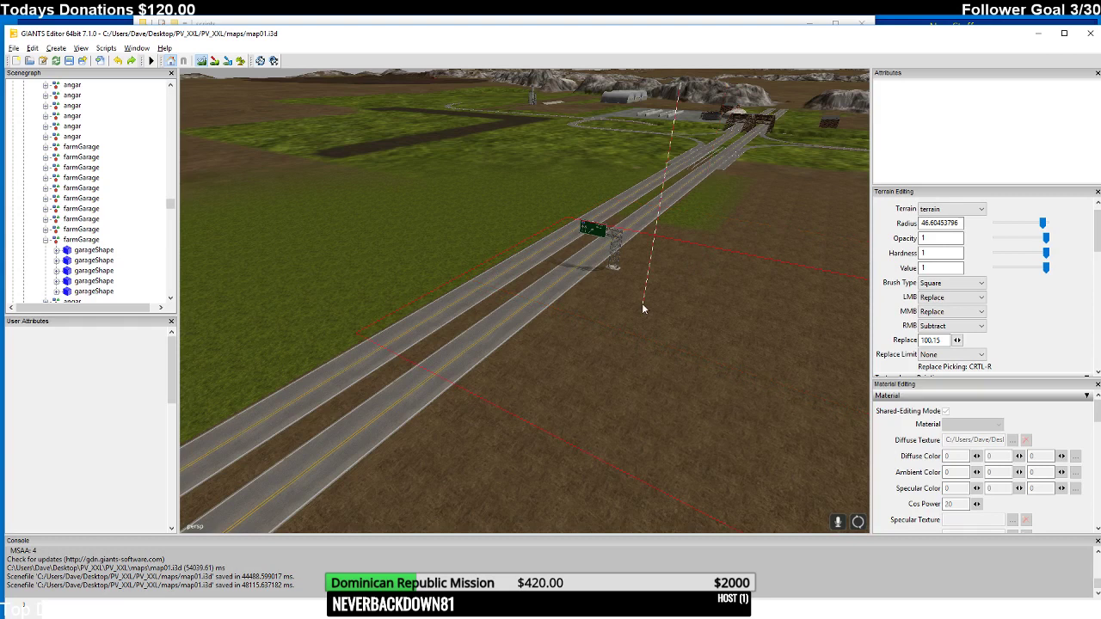
mouse_move(645, 303)
right_down()
mouse_move(620, 338)
mouse_move(670, 303)
mouse_move(752, 316)
mouse_move(647, 306)
mouse_move(657, 284)
right_up()
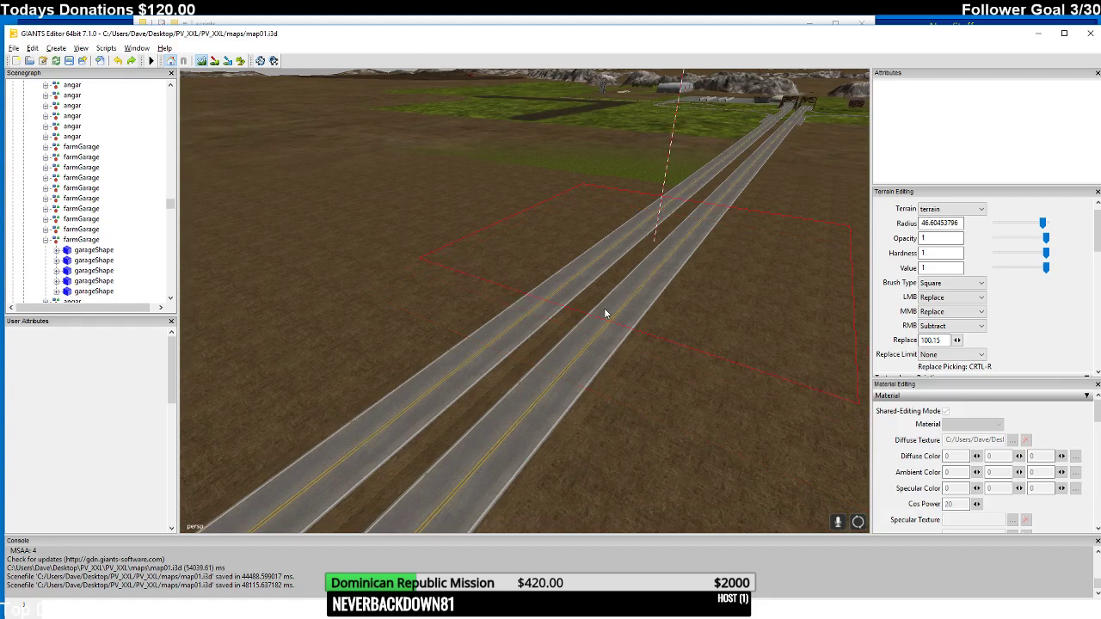
right_drag(547, 369, 659, 216)
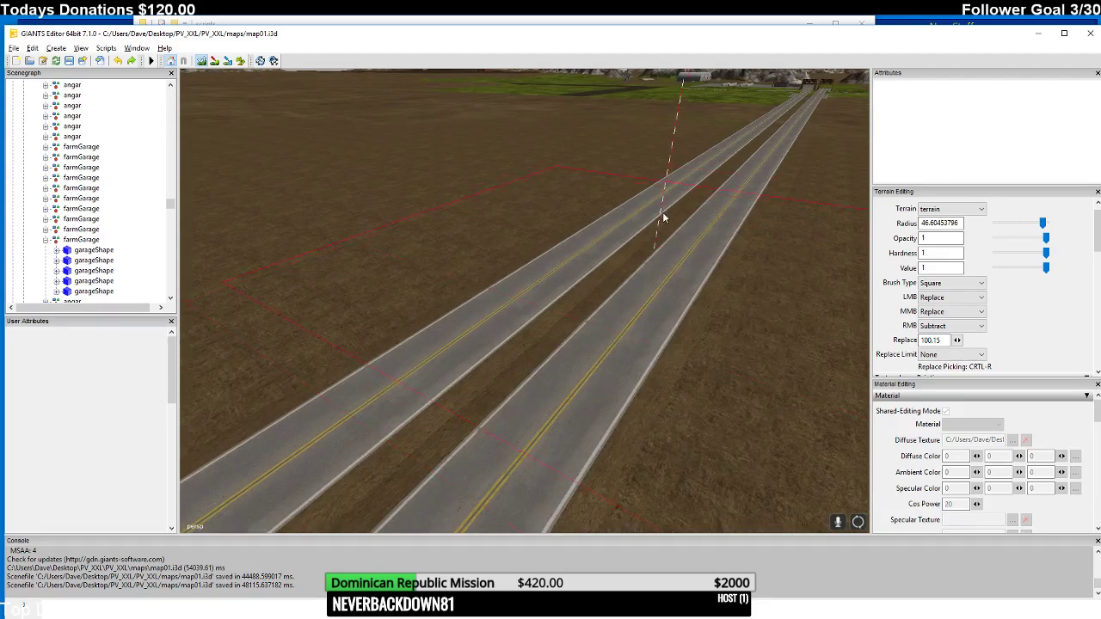
right_drag(623, 268, 590, 307)
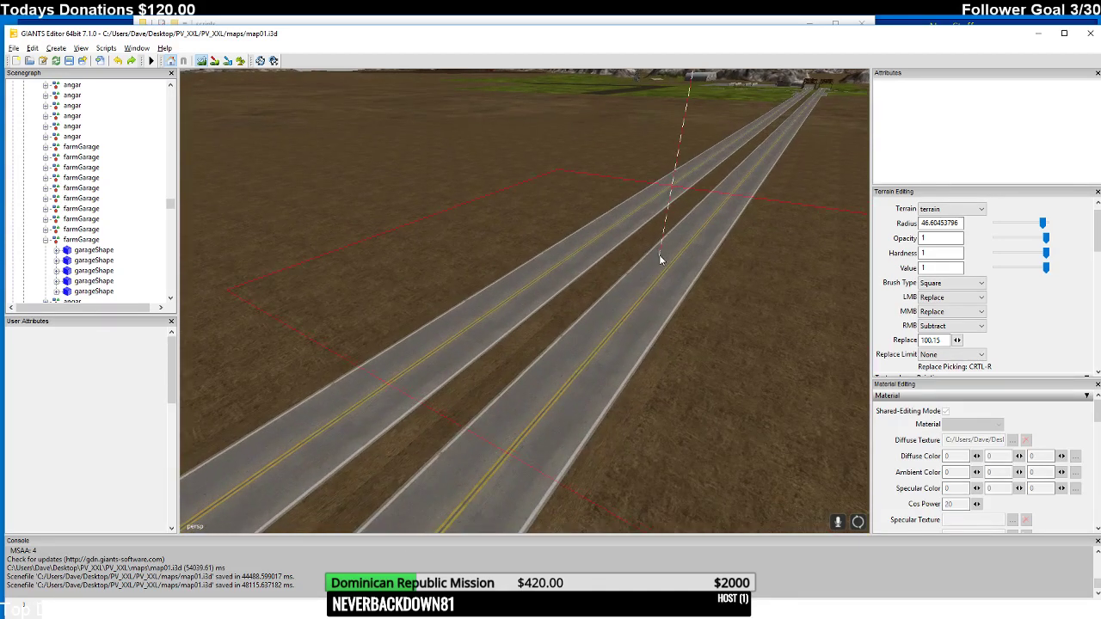
mouse_move(651, 233)
right_down()
mouse_move(663, 275)
mouse_move(648, 251)
right_up()
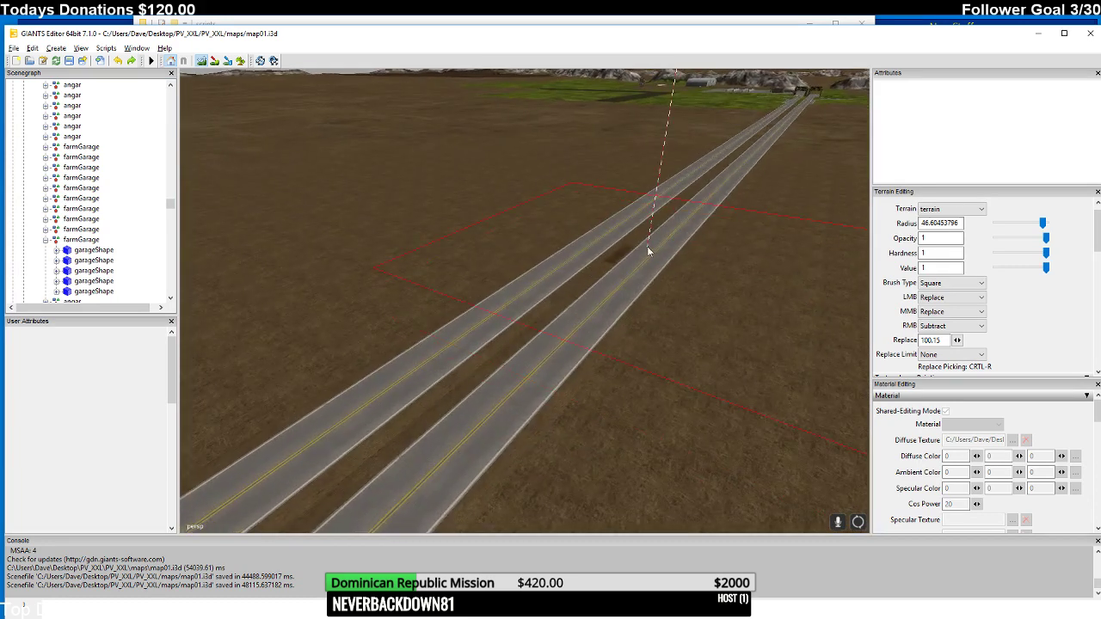
right_drag(565, 290, 593, 295)
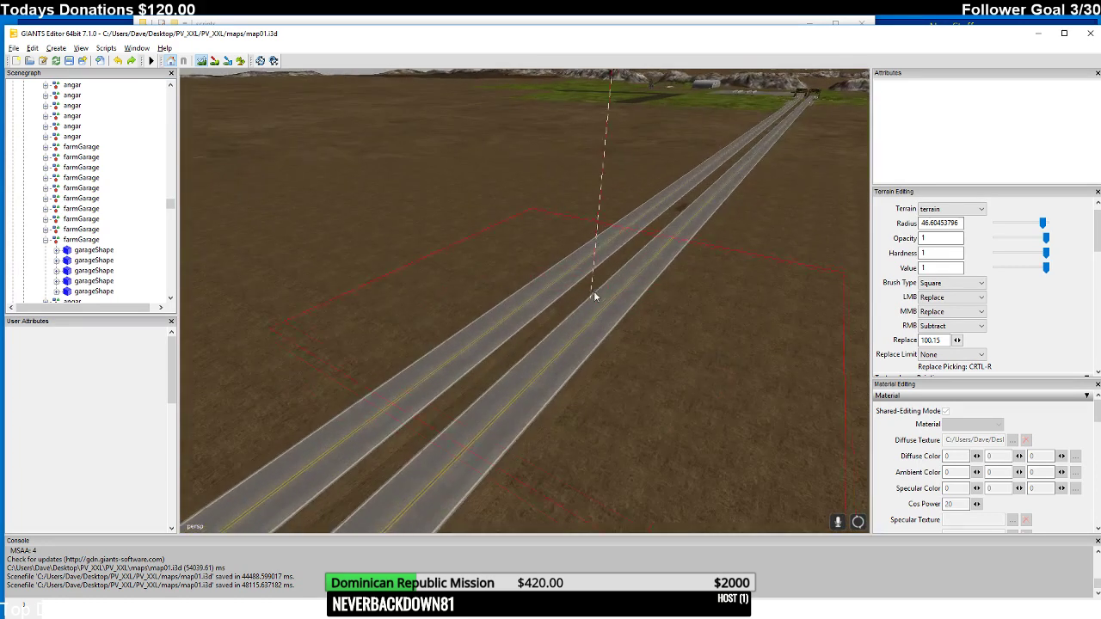
right_drag(556, 355, 651, 246)
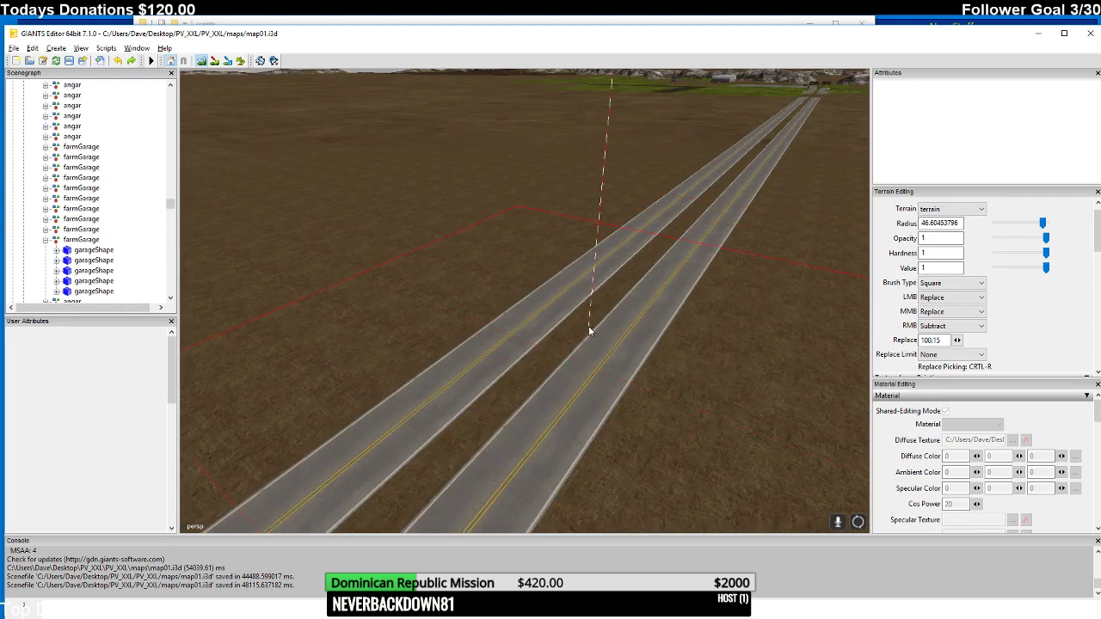
right_drag(590, 327, 675, 247)
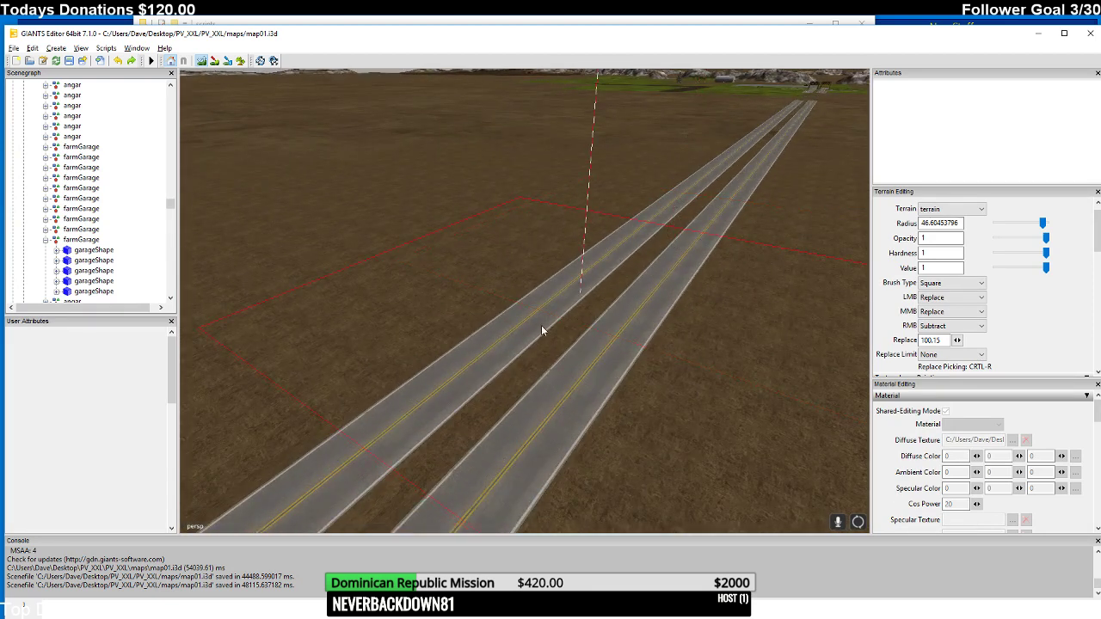
right_drag(541, 325, 617, 287)
right_drag(556, 352, 654, 221)
right_drag(540, 367, 627, 287)
mouse_move(557, 310)
right_down()
mouse_move(570, 332)
mouse_move(599, 320)
mouse_move(550, 355)
mouse_move(492, 367)
right_up()
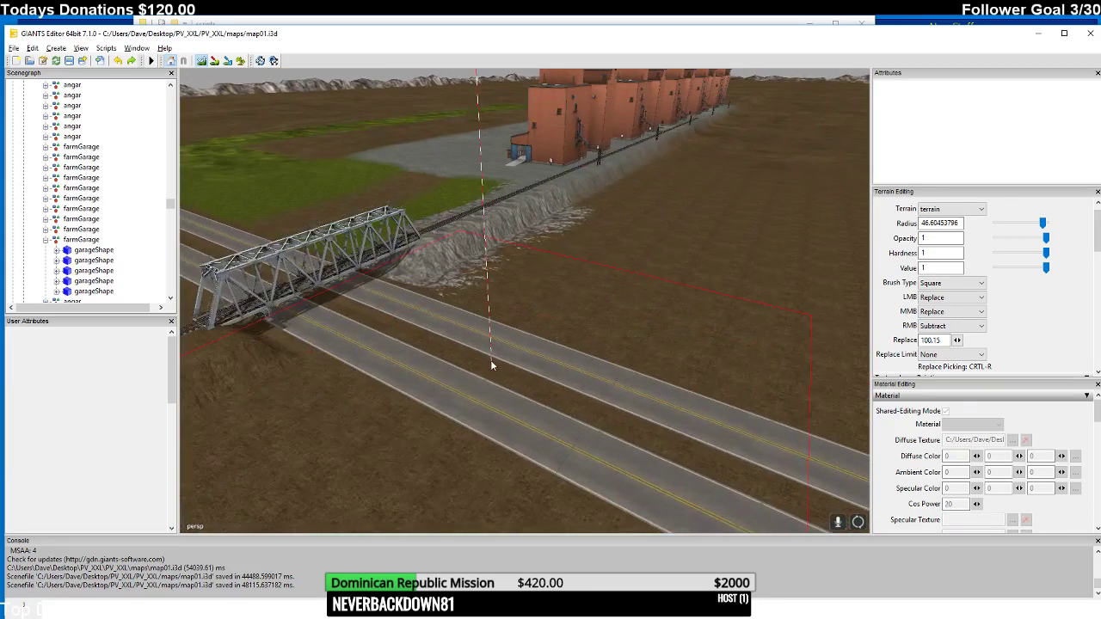
- Reduce the brush radius to 15.47953606 and level the terrain along the road under and beyond the railway bridge
drag(1042, 223, 1011, 225)
key(Tab)
right_drag(796, 244, 539, 323)
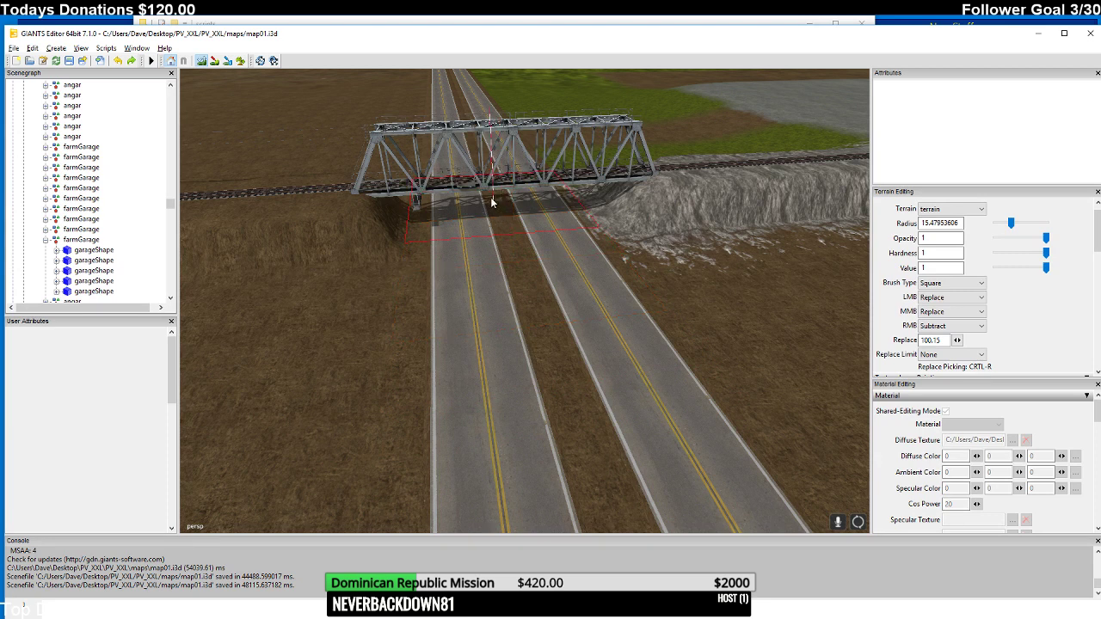
mouse_move(488, 180)
right_down()
mouse_move(523, 224)
mouse_move(389, 231)
mouse_move(412, 224)
mouse_move(431, 258)
mouse_move(516, 182)
right_up()
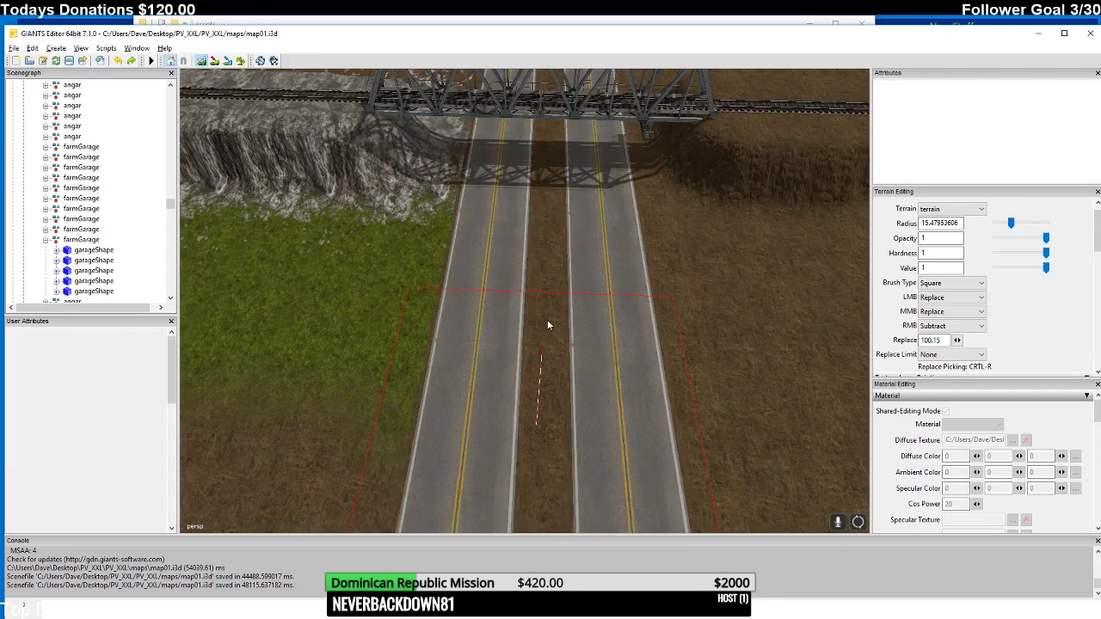
scroll(538, 310, down, 5)
scroll(524, 271, up, 8)
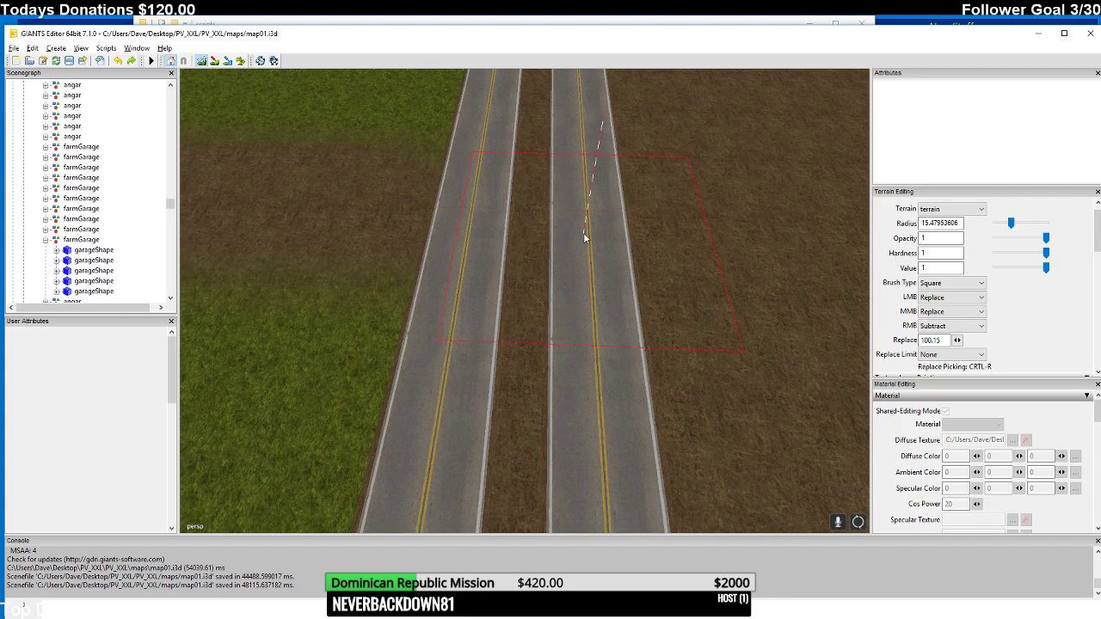
- Set the brush radius to 34.72046661 and level the ground along both carriageways farther away from the railway bridge
drag(1010, 223, 1030, 222)
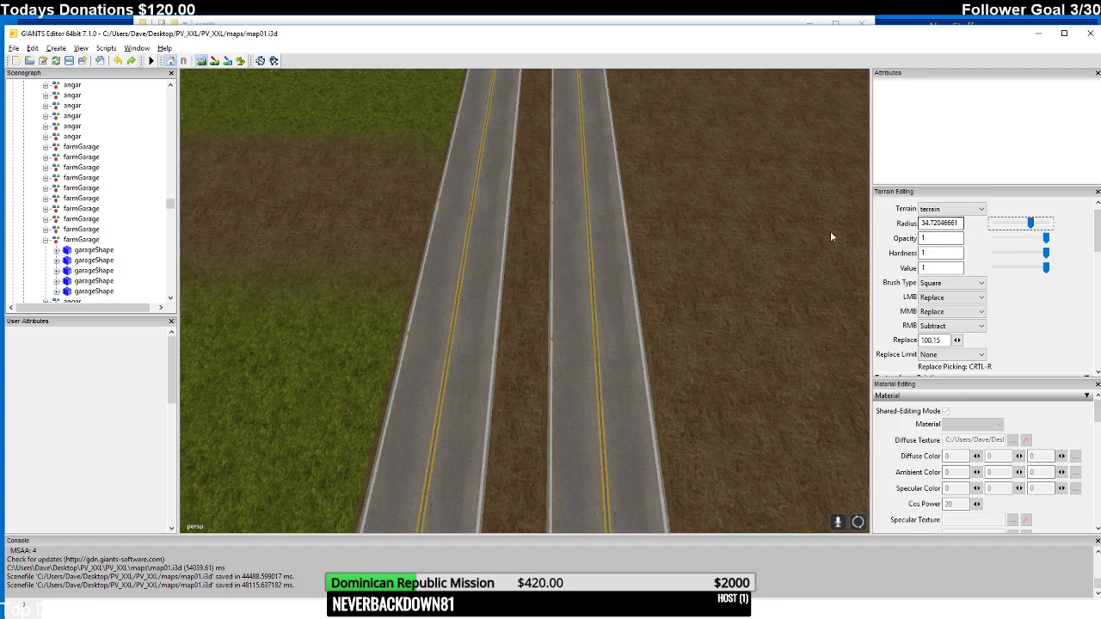
scroll(549, 205, down, 5)
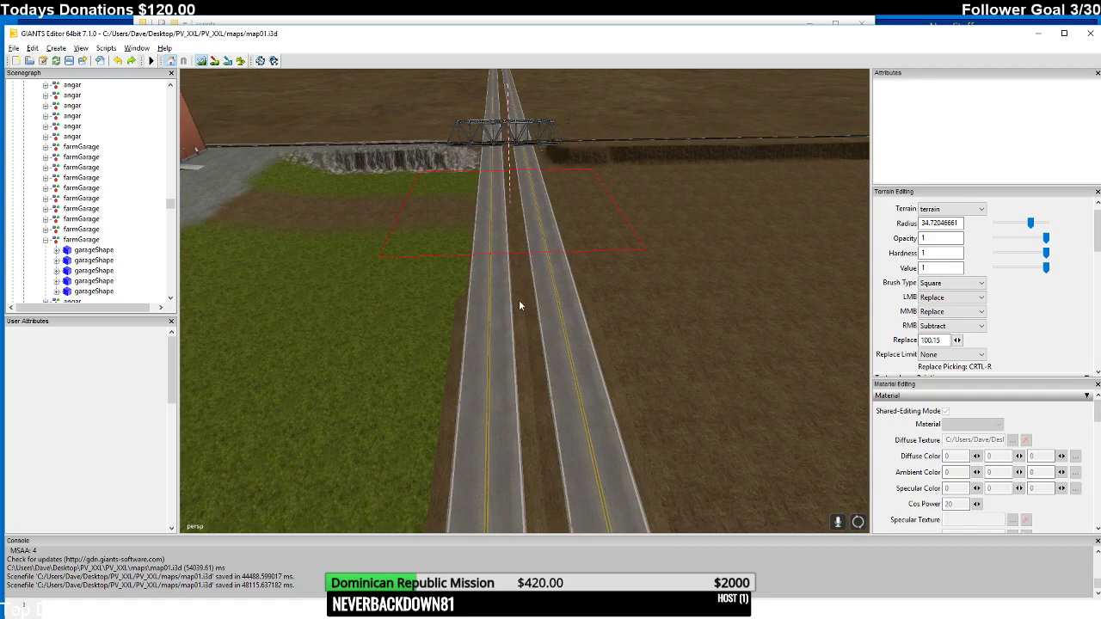
mouse_move(518, 299)
right_down()
mouse_move(497, 388)
mouse_move(493, 308)
right_up()
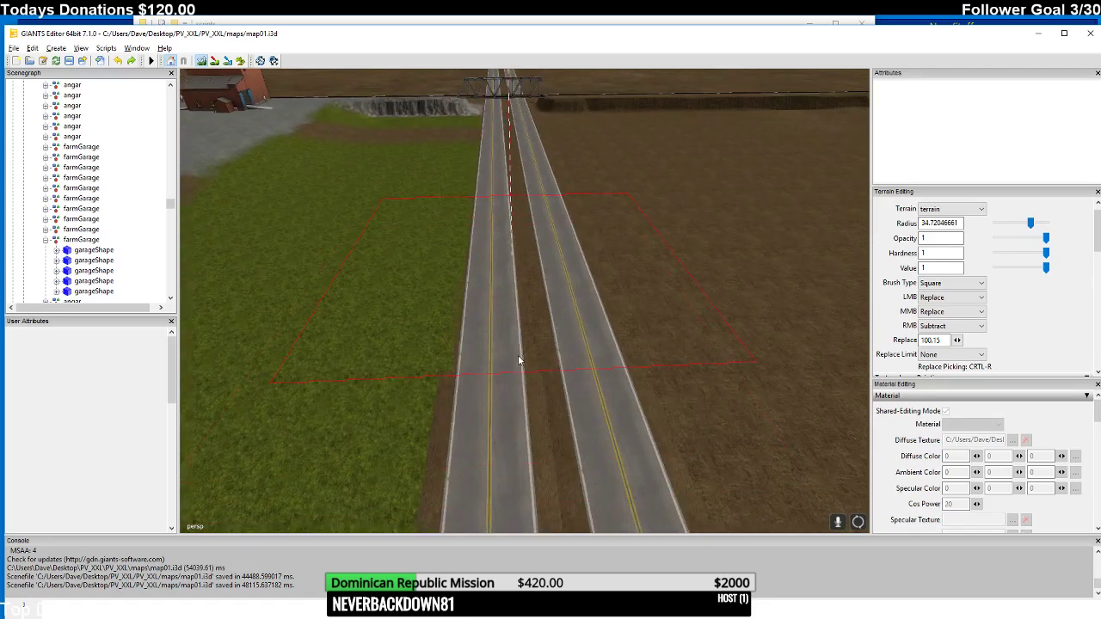
mouse_move(511, 258)
right_down()
mouse_move(489, 272)
mouse_move(479, 241)
mouse_move(471, 286)
right_up()
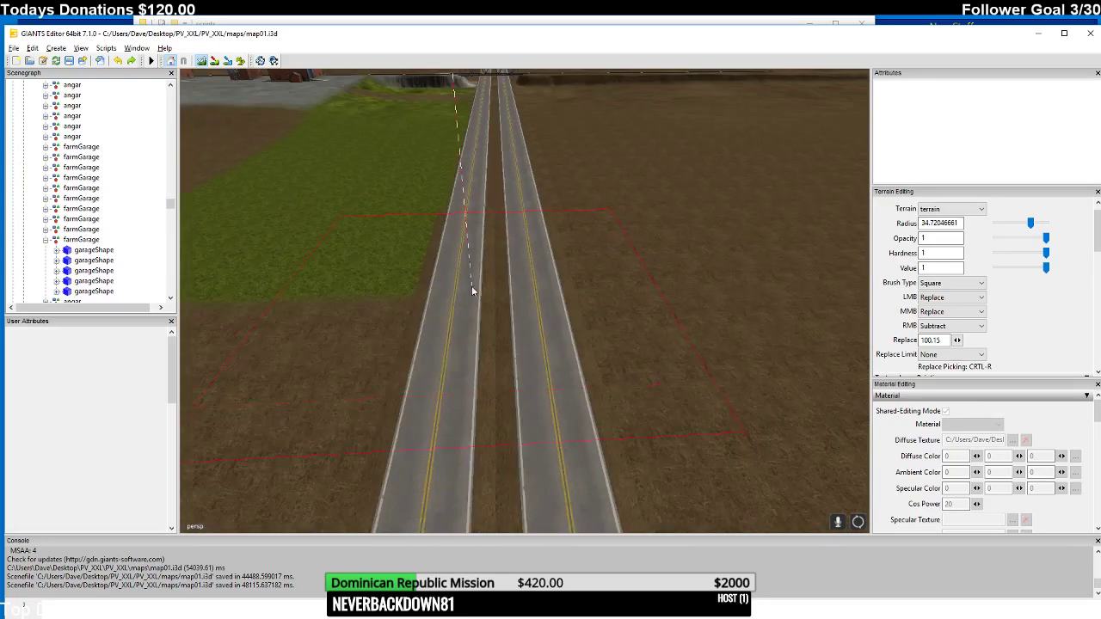
right_drag(482, 379, 483, 313)
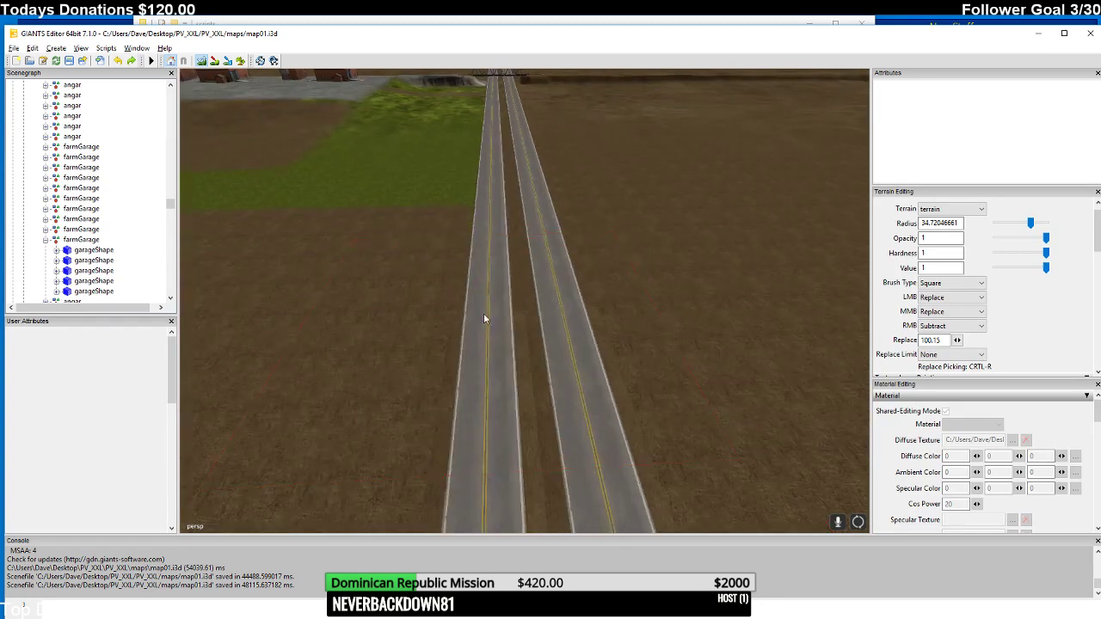
mouse_move(546, 233)
right_down()
mouse_move(530, 336)
mouse_move(523, 257)
right_up()
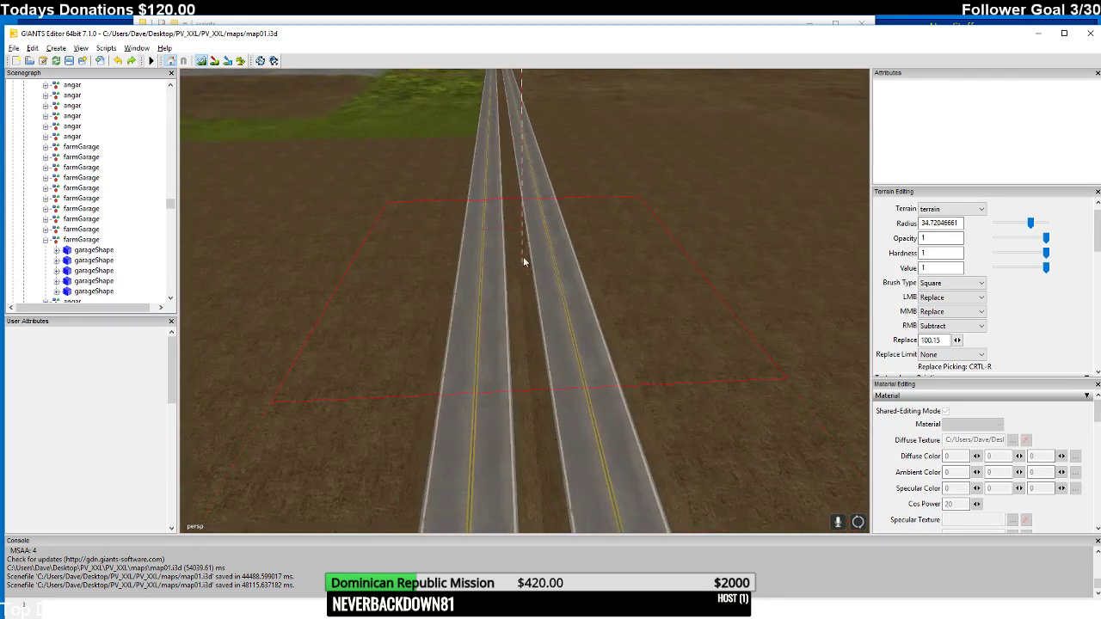
mouse_move(537, 398)
right_down()
mouse_move(513, 364)
mouse_move(510, 297)
right_up()
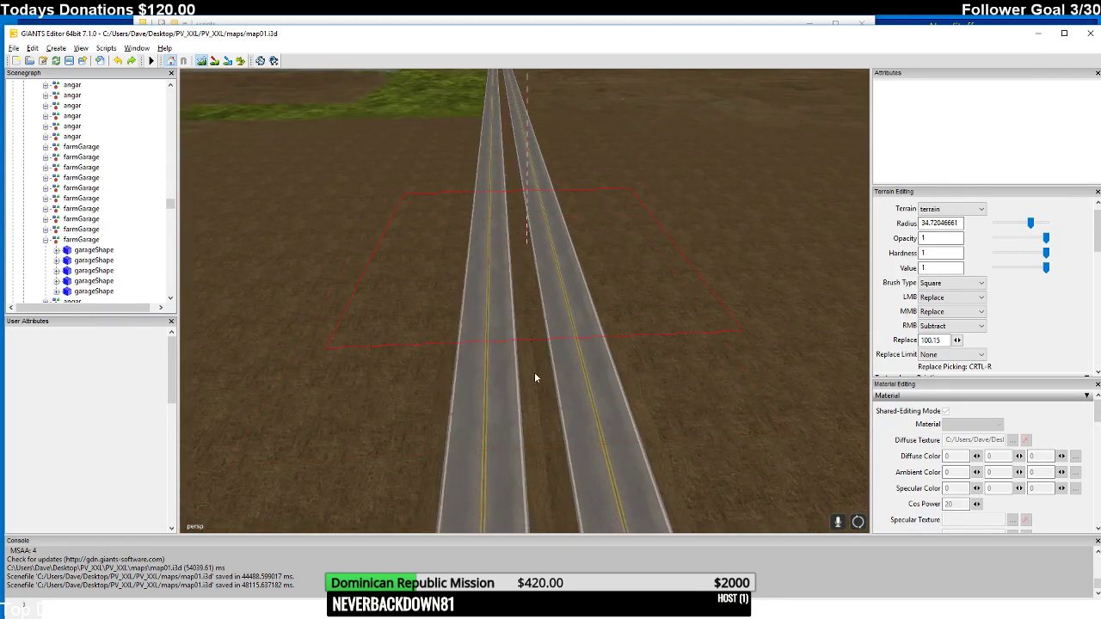
right_drag(534, 379, 489, 265)
mouse_move(463, 205)
right_down()
mouse_move(474, 240)
mouse_move(455, 273)
mouse_move(504, 253)
mouse_move(493, 241)
mouse_move(471, 291)
mouse_move(504, 298)
mouse_move(491, 285)
mouse_move(484, 310)
mouse_move(482, 293)
mouse_move(479, 325)
mouse_move(501, 276)
mouse_move(493, 307)
mouse_move(504, 241)
mouse_move(491, 281)
mouse_move(491, 268)
mouse_move(491, 278)
mouse_move(555, 276)
mouse_move(479, 342)
mouse_move(599, 363)
mouse_move(492, 430)
mouse_move(612, 424)
mouse_move(644, 445)
mouse_move(649, 436)
mouse_move(620, 458)
right_up()
- Return to the road near the green highway sign and select the collision_box running along the carriageway
key(w)
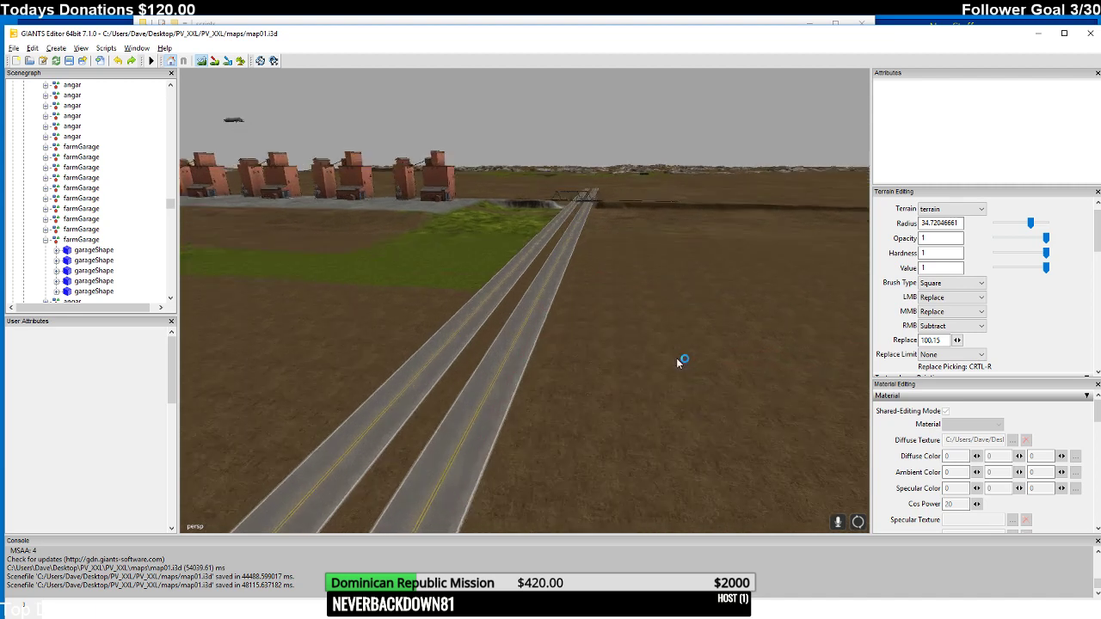
mouse_move(688, 323)
right_down()
mouse_move(690, 288)
mouse_move(659, 356)
mouse_move(678, 298)
mouse_move(579, 356)
mouse_move(602, 327)
mouse_move(573, 447)
mouse_move(565, 331)
mouse_move(639, 379)
mouse_move(690, 297)
mouse_move(632, 305)
mouse_move(633, 314)
mouse_move(648, 307)
mouse_move(662, 333)
mouse_move(592, 436)
right_up()
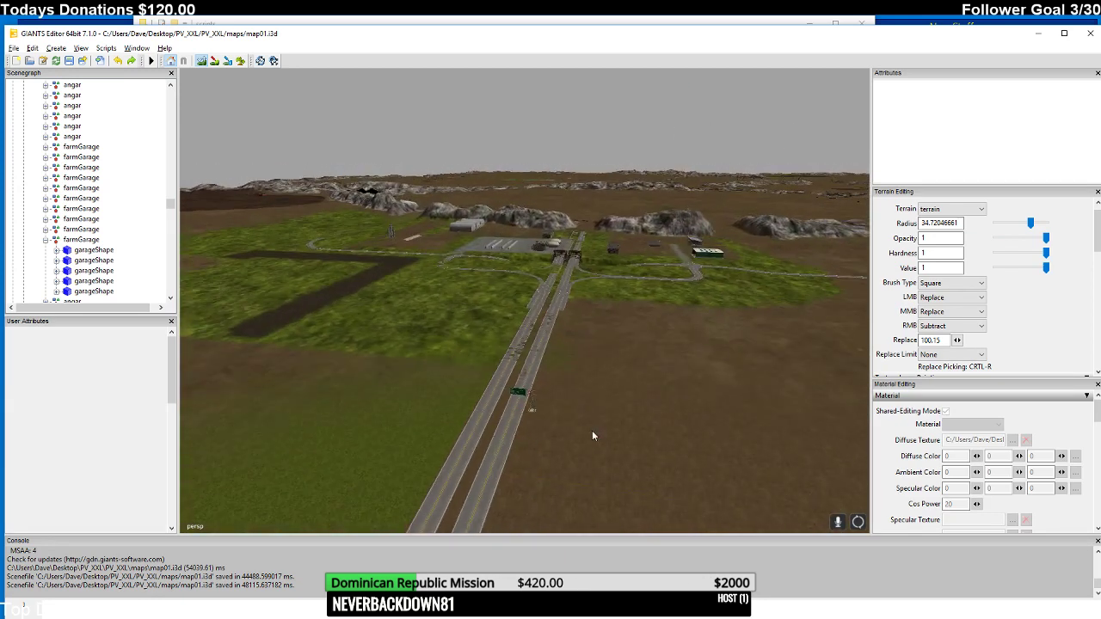
right_drag(329, 263, 537, 294)
click(555, 259)
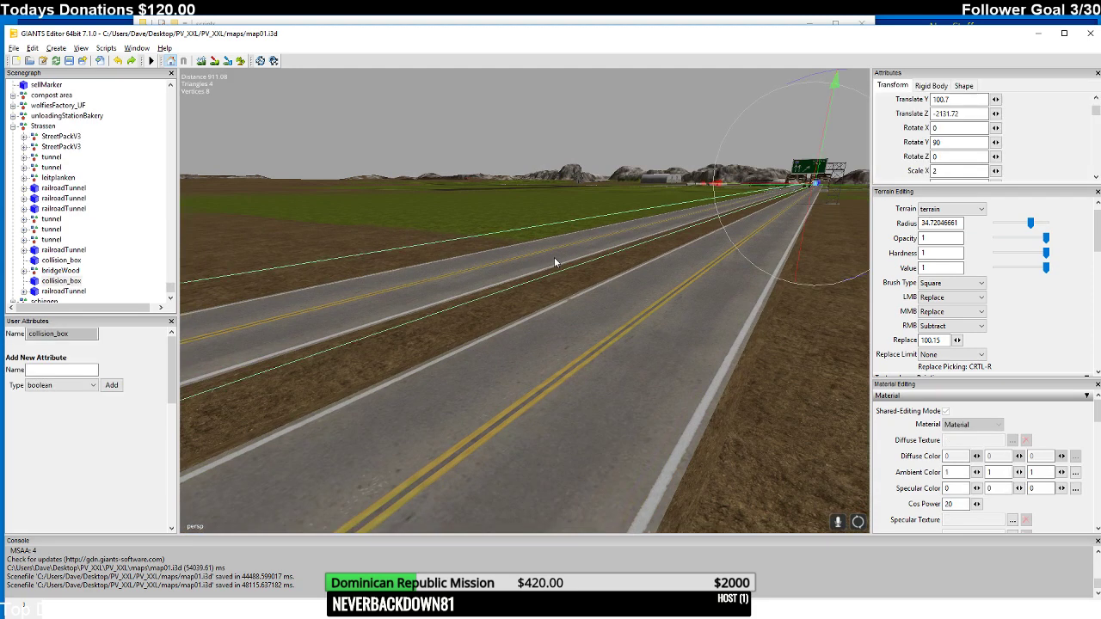
- Inspect the terrain along both carriageways past the rock outcrop, picking Street100m road pieces to check where the road runs
right_drag(592, 256, 391, 329)
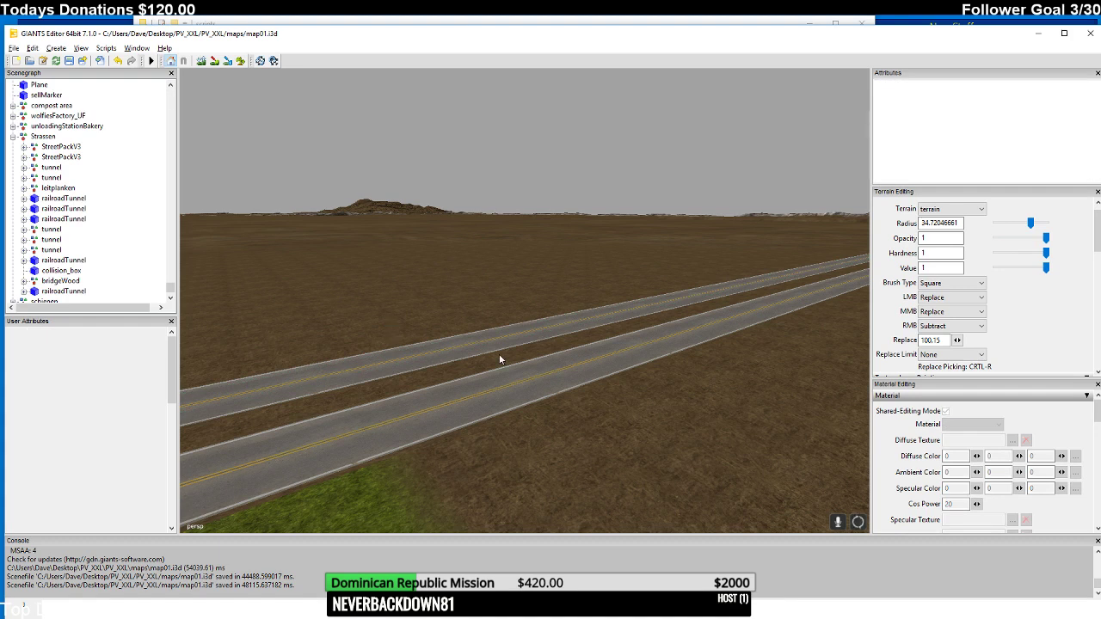
right_drag(500, 360, 544, 288)
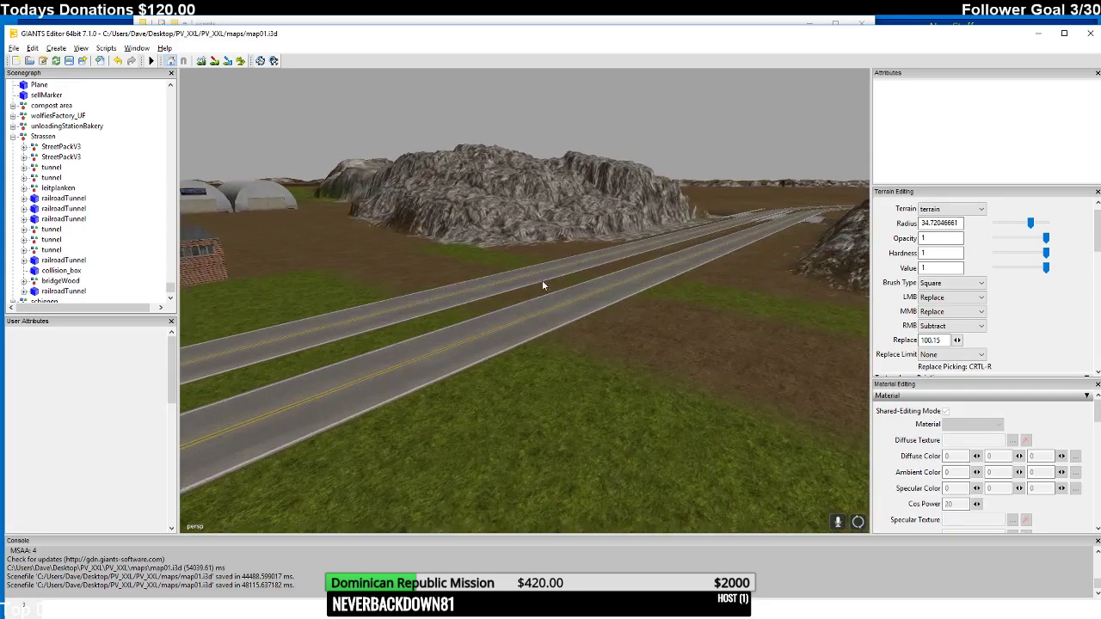
click(542, 289)
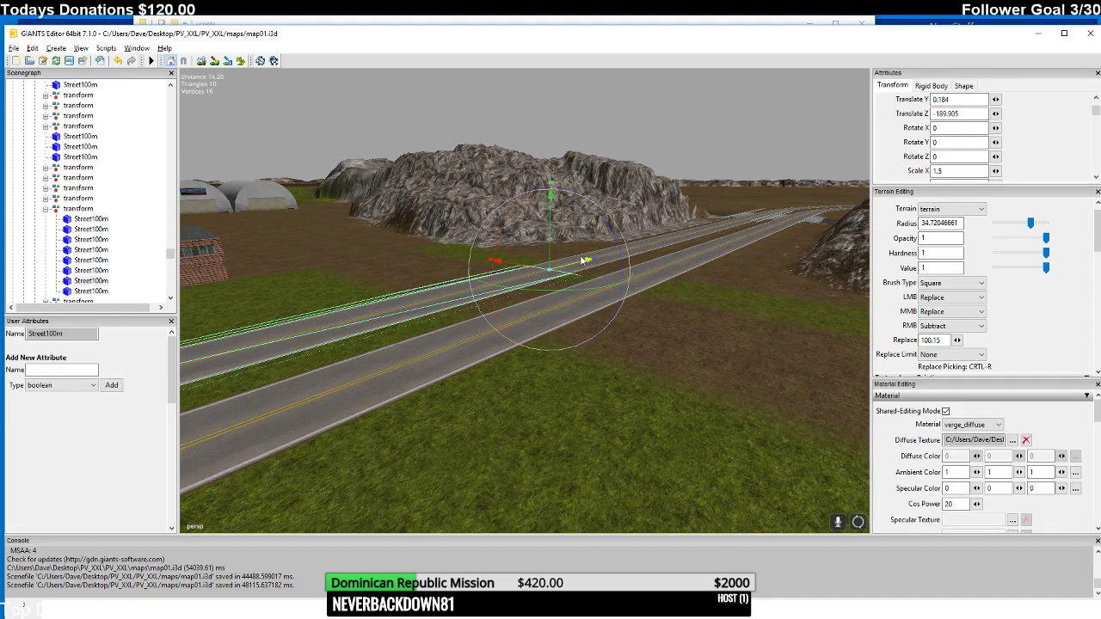
right_drag(582, 259, 629, 249)
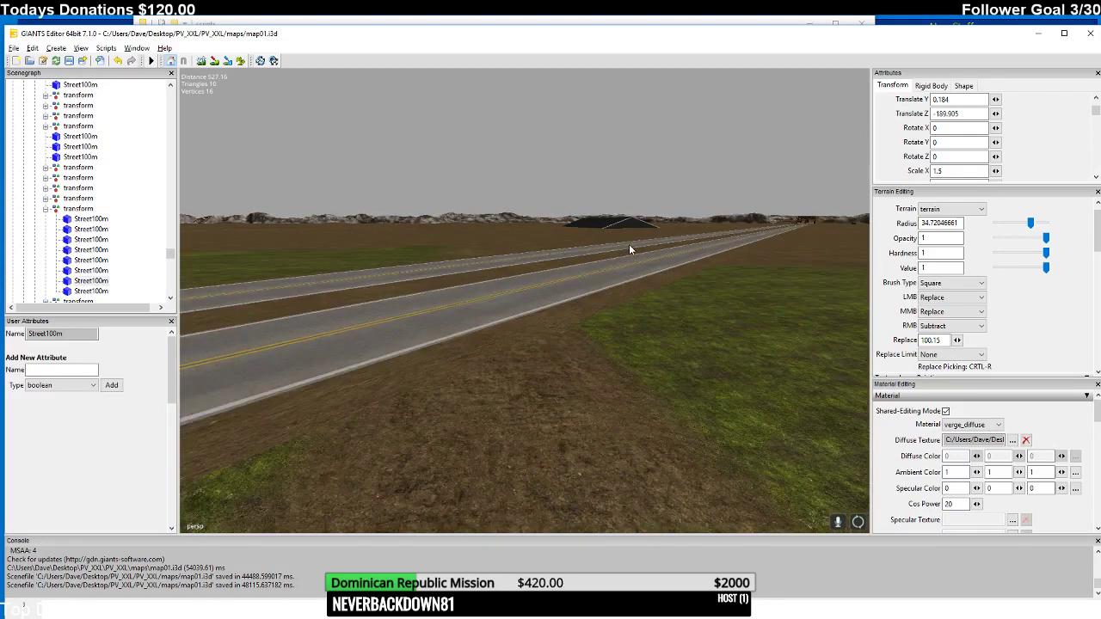
key(Escape)
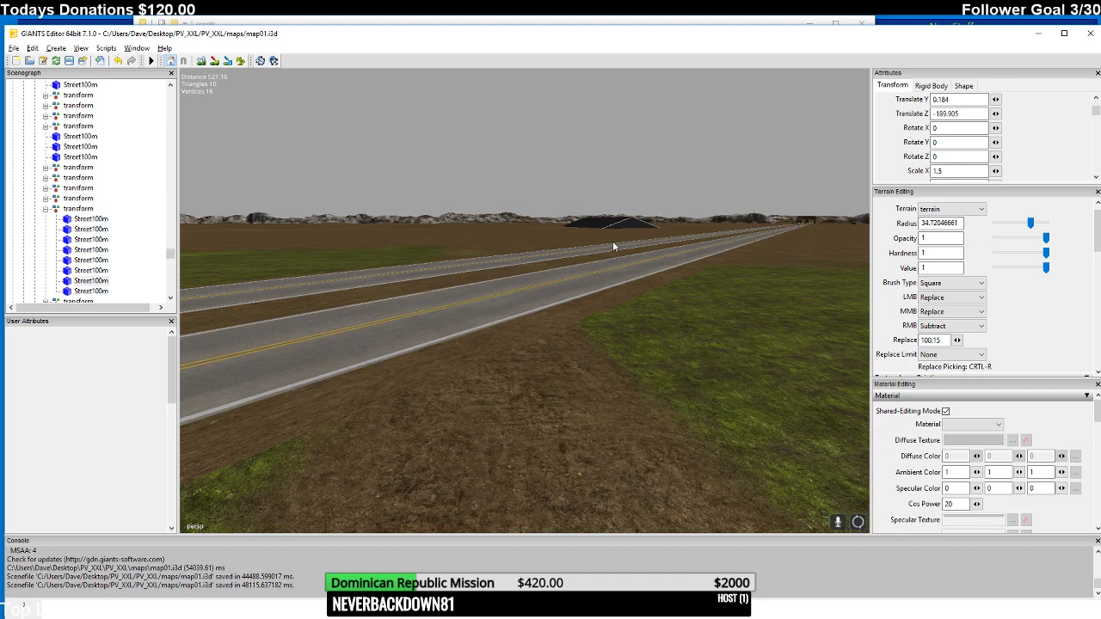
click(614, 248)
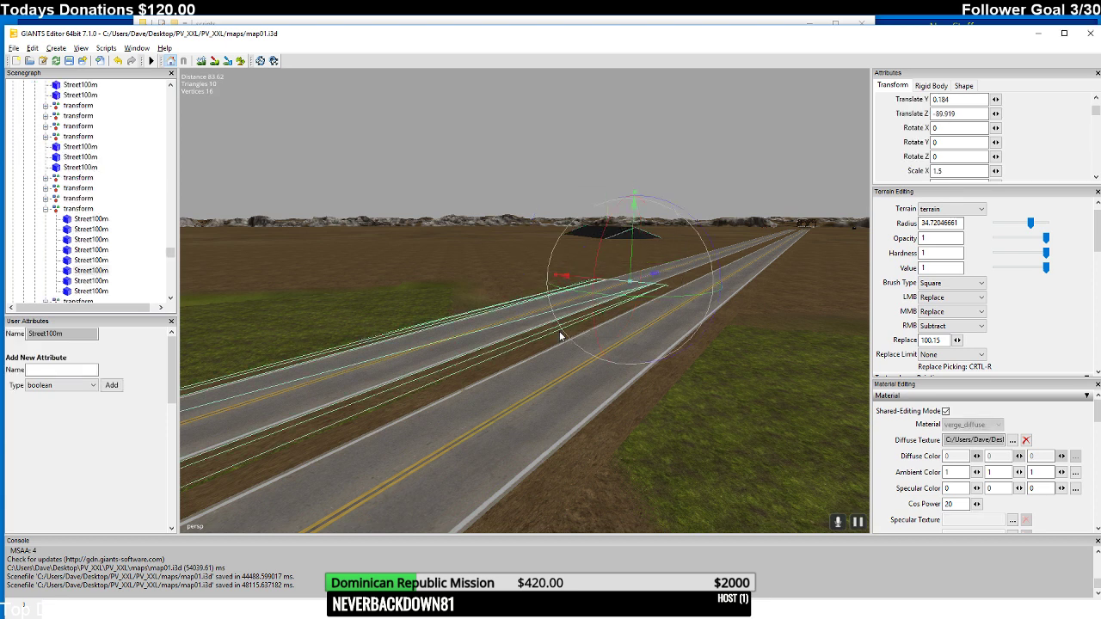
right_drag(596, 307, 672, 251)
- Examine the ground along the road from the green highway sign and guardrail to the blue-roofed halls
right_drag(577, 422, 536, 260)
click(498, 327)
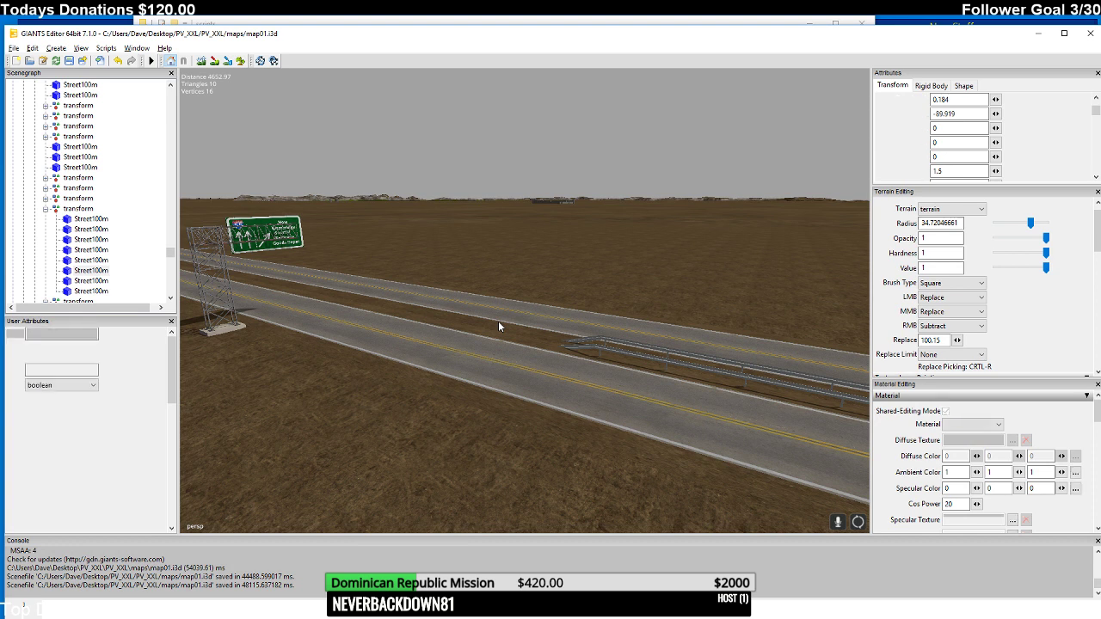
click(498, 322)
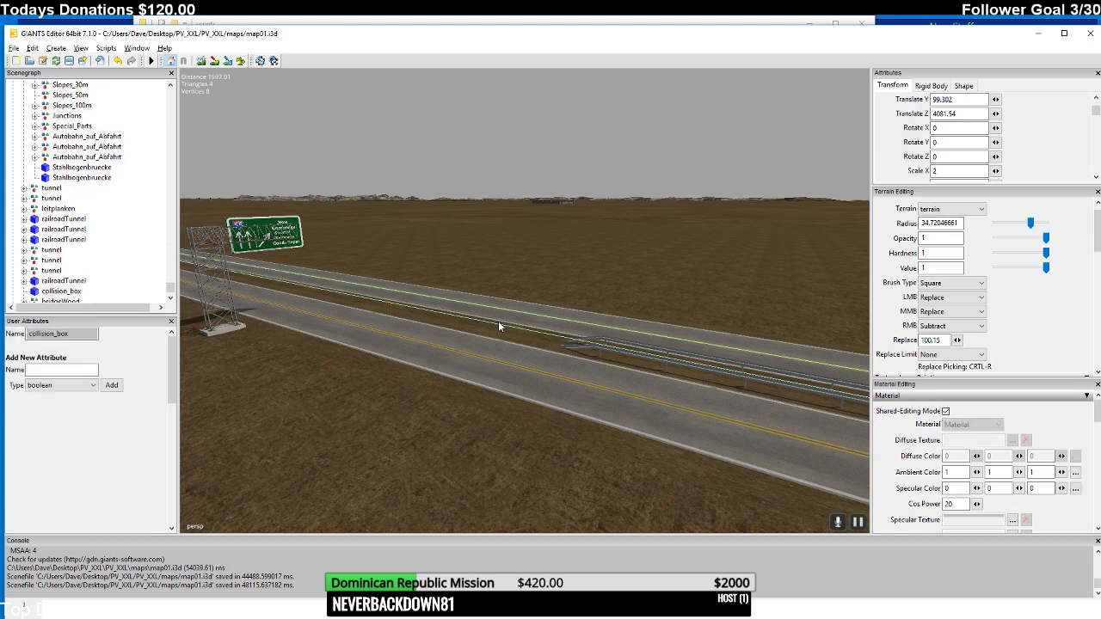
right_drag(523, 261, 475, 318)
middle_drag(475, 318, 471, 294)
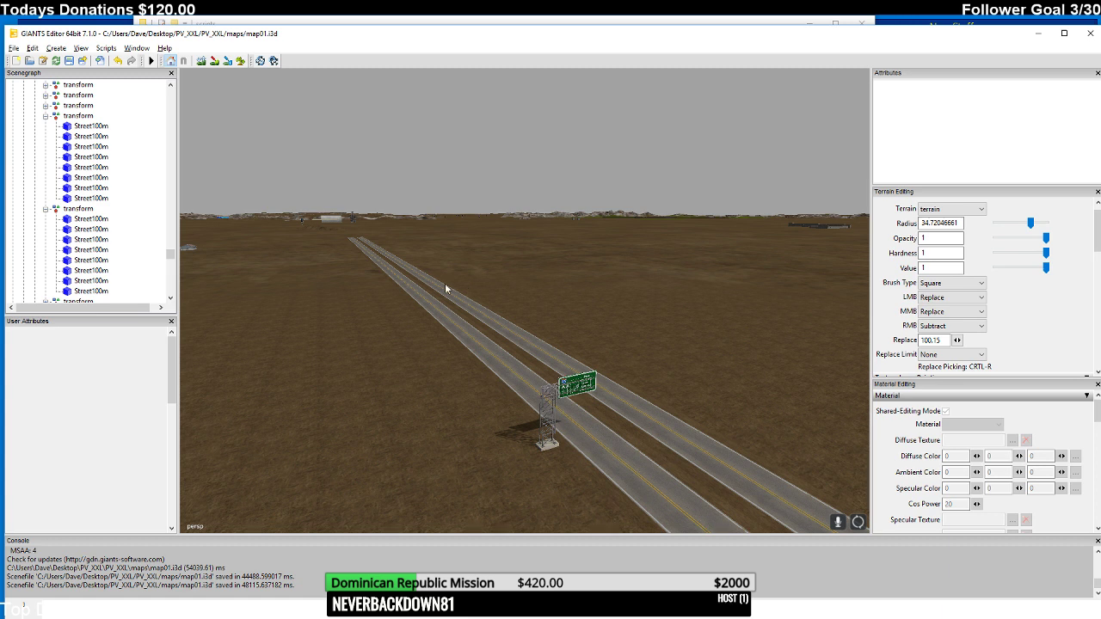
middle_drag(444, 283, 523, 258)
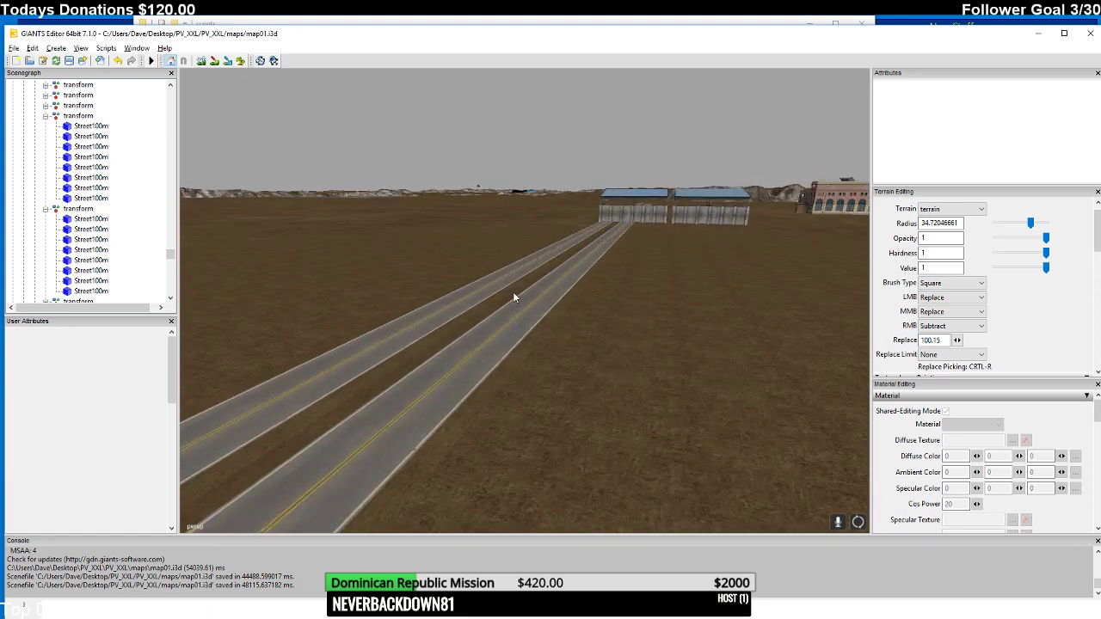
click(514, 297)
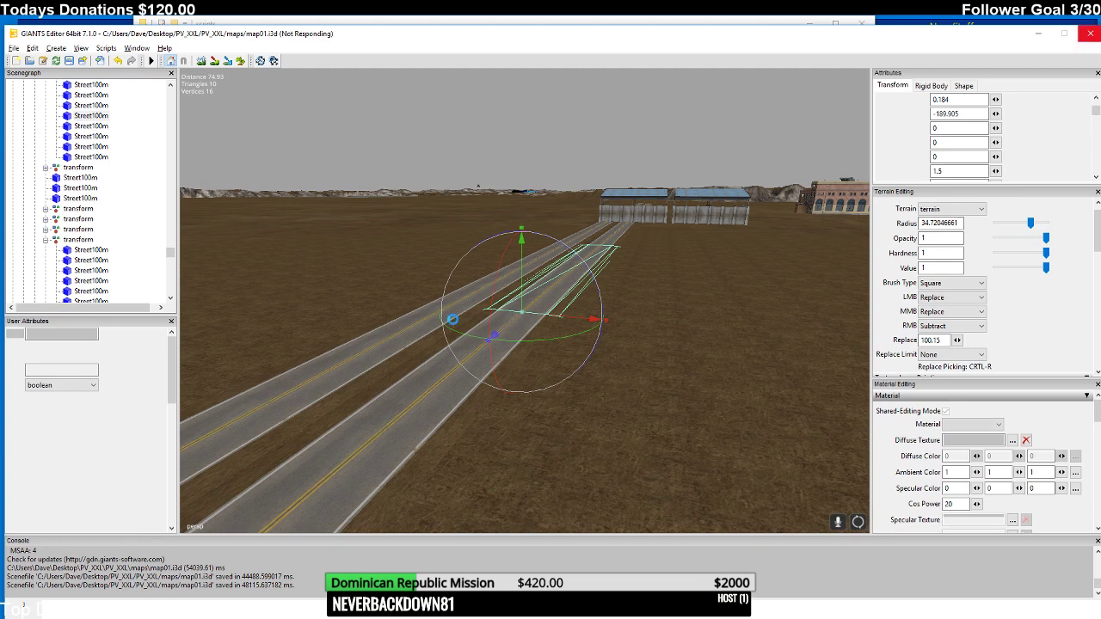
- Return to the new field, set the primary brush action to Add and paint field soil beyond the existing dark strip
right_drag(555, 278, 409, 205)
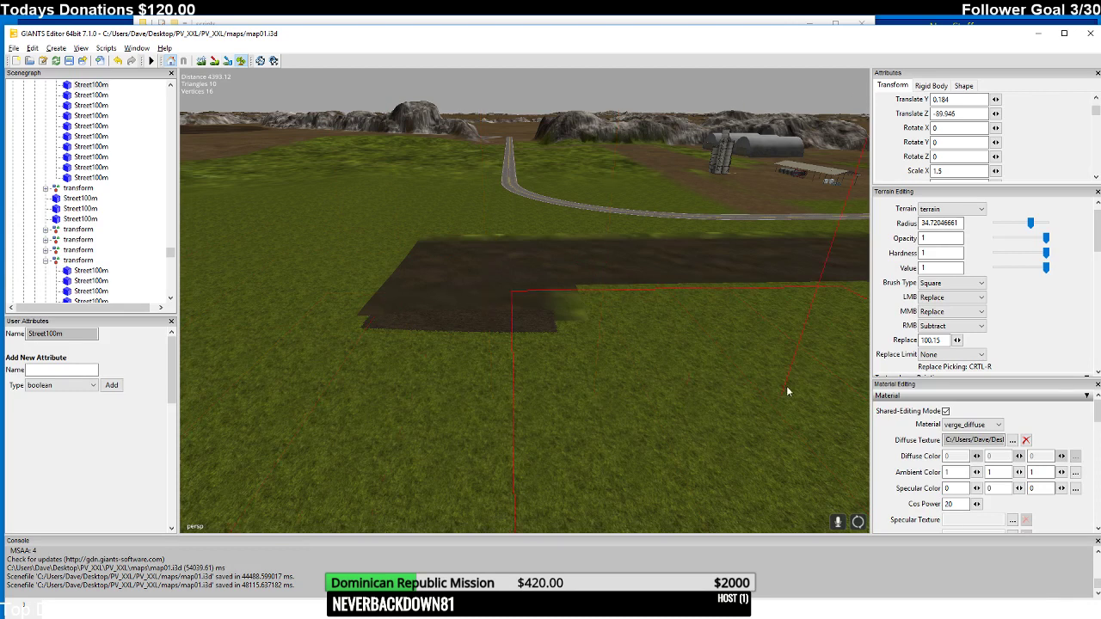
mouse_move(741, 357)
right_down()
mouse_move(741, 301)
mouse_move(858, 303)
right_up()
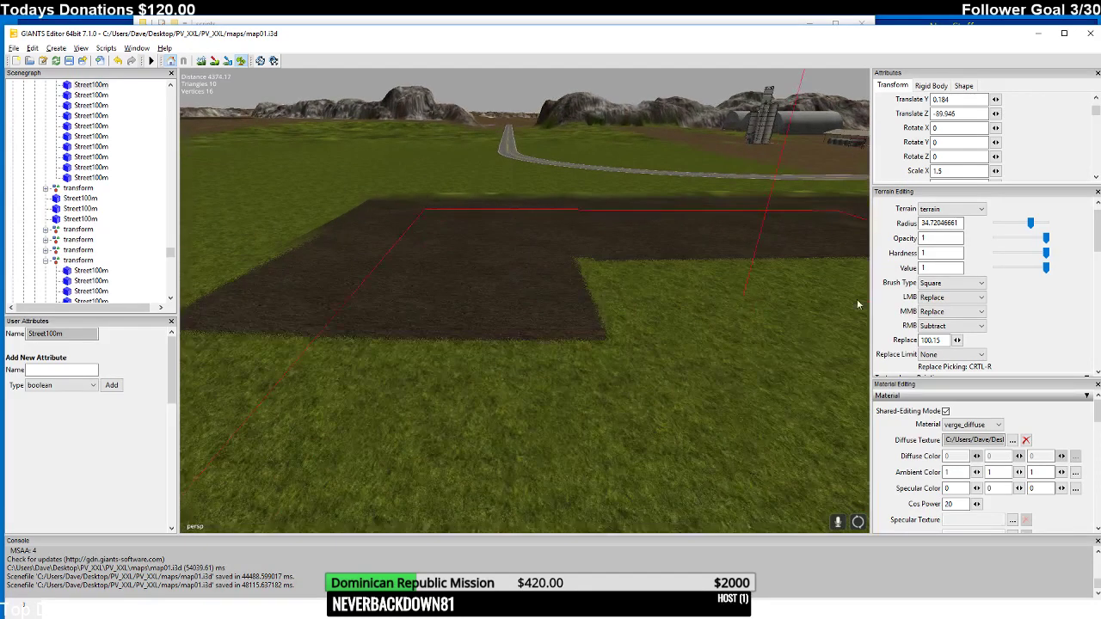
click(953, 297)
click(946, 315)
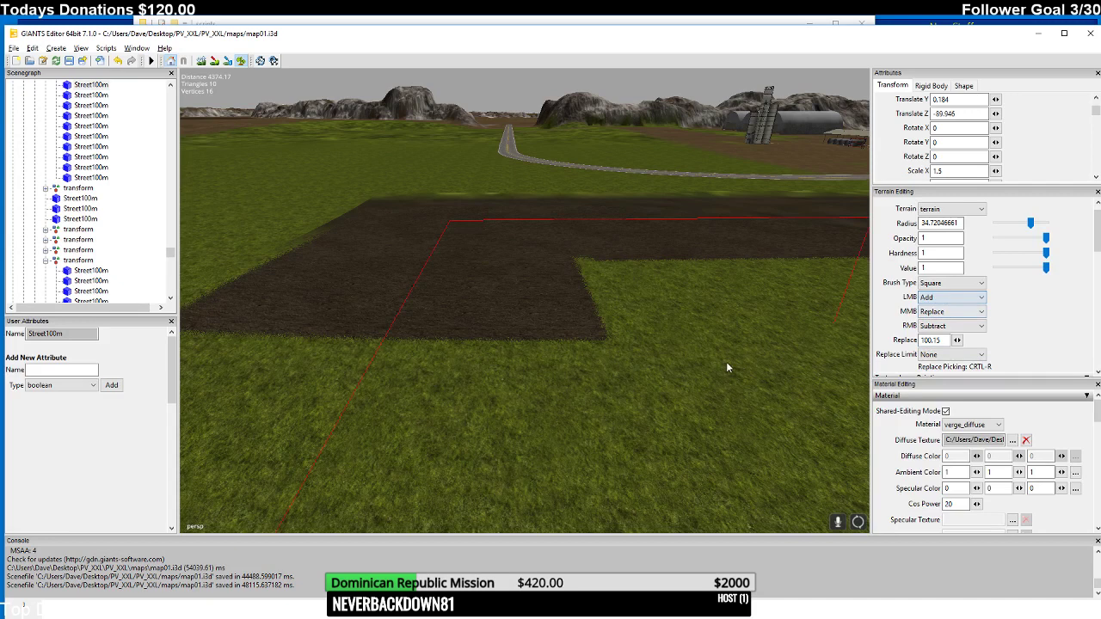
click(724, 365)
mouse_move(723, 365)
right_down()
mouse_move(717, 410)
mouse_move(725, 376)
right_up()
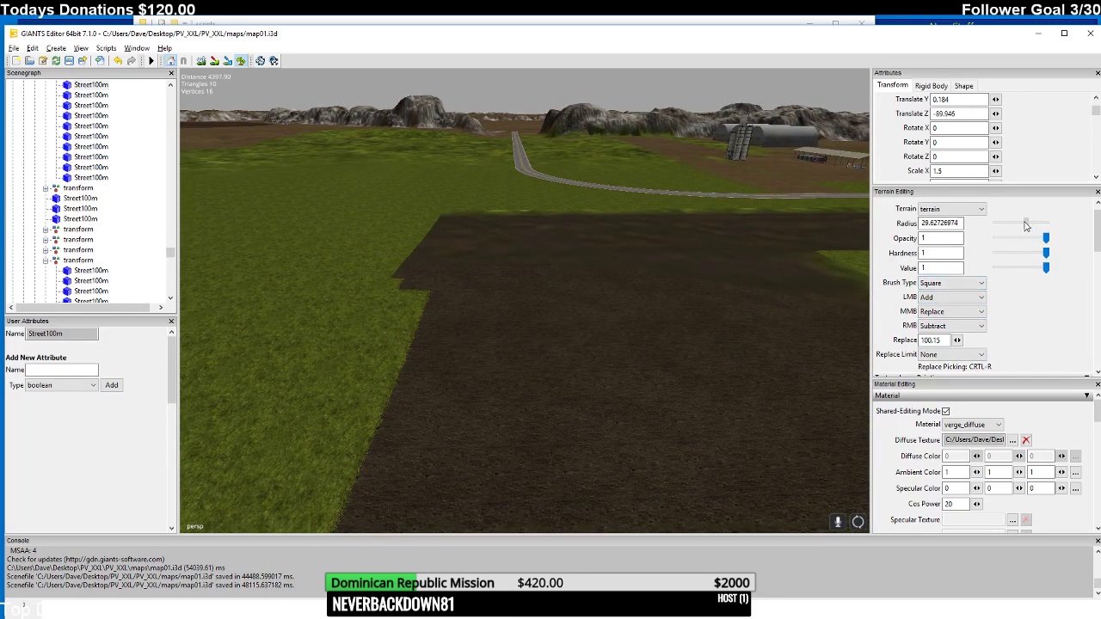
- Reduce the brush radius to 23.96819687 and paint field soil in a straight line along the field's grass border
mouse_move(576, 293)
right_down()
mouse_move(585, 315)
mouse_move(693, 312)
right_up()
drag(778, 299, 738, 301)
key(s)
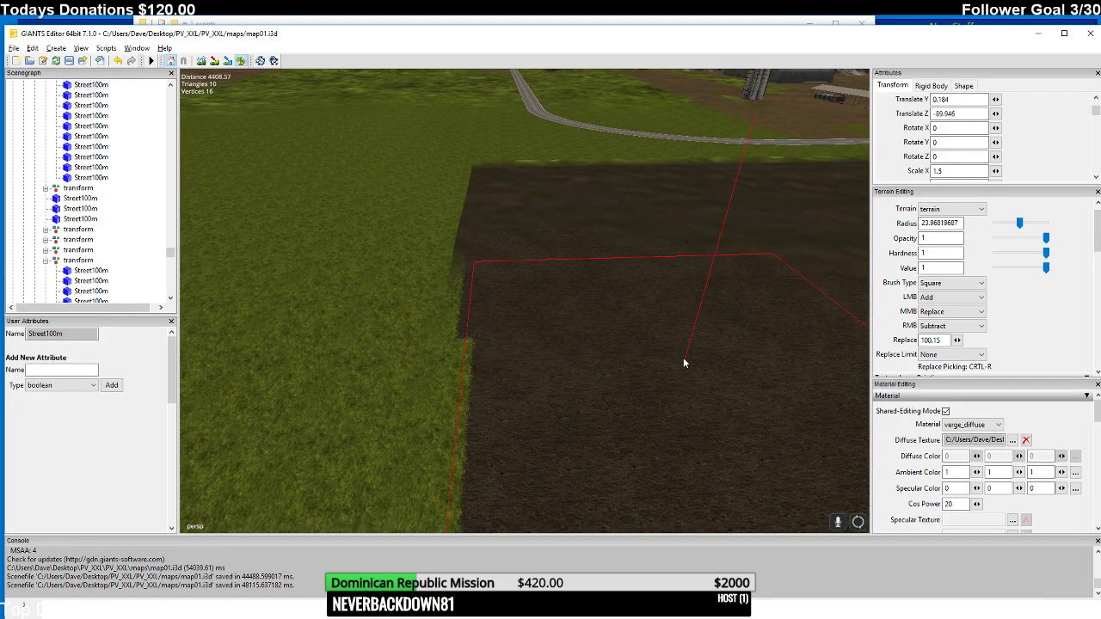
key(s)
key(w)
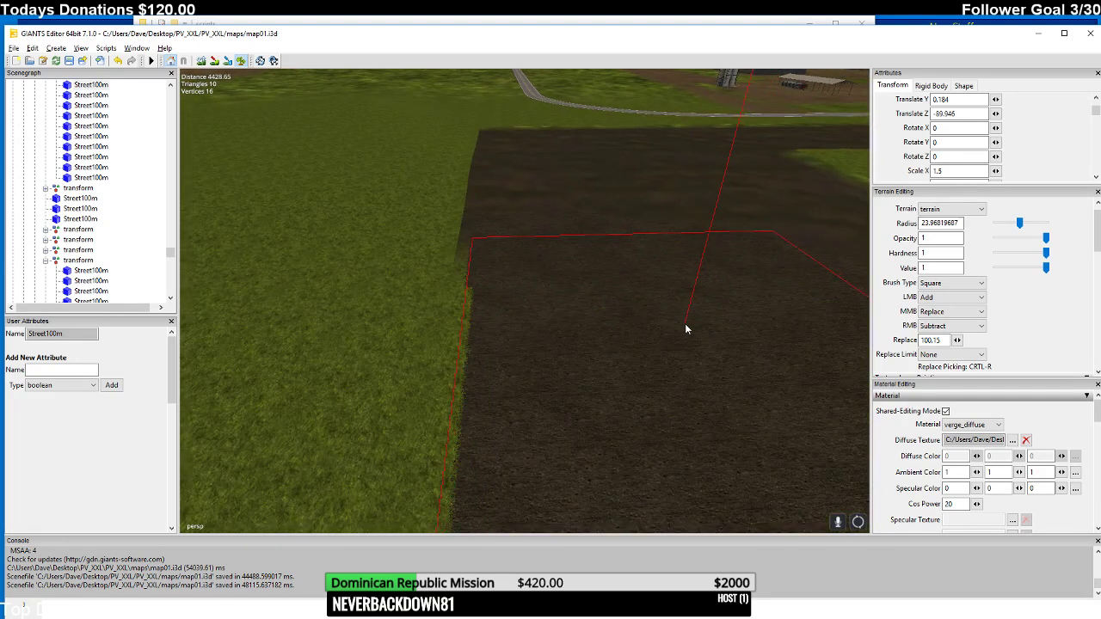
key(s)
key(w)
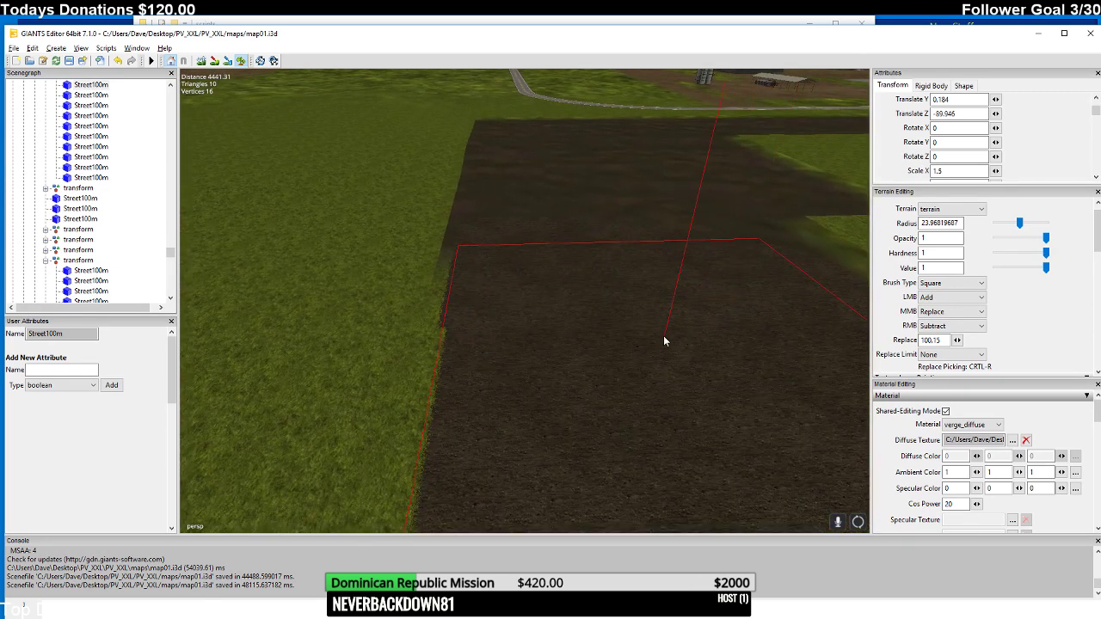
- Paint field soil along the opposite border of the strip, keeping the edge against the grass straight
mouse_move(657, 335)
right_down()
mouse_move(821, 320)
mouse_move(669, 378)
mouse_move(602, 376)
mouse_move(609, 312)
mouse_move(385, 338)
mouse_move(396, 293)
mouse_move(307, 275)
mouse_move(290, 295)
mouse_move(307, 302)
mouse_move(272, 301)
right_up()
click(298, 328)
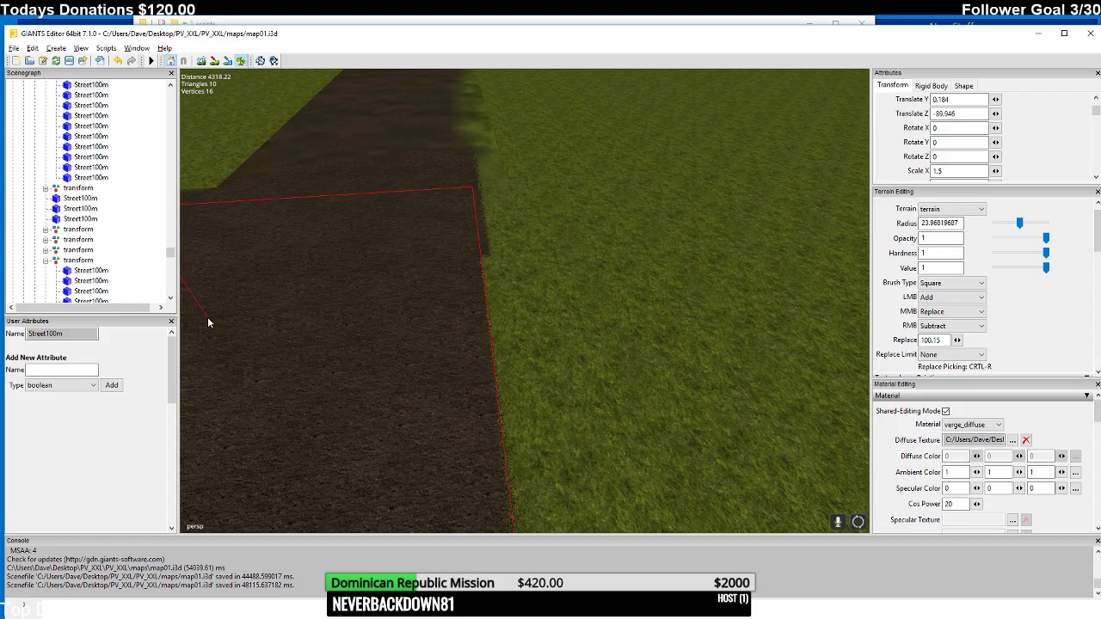
right_drag(206, 300, 203, 321)
mouse_move(203, 320)
mouse_down()
mouse_move(261, 307)
mouse_move(353, 328)
mouse_move(357, 309)
mouse_move(350, 375)
mouse_move(351, 334)
mouse_move(412, 347)
mouse_up()
mouse_move(412, 350)
right_down()
mouse_move(310, 344)
mouse_move(442, 361)
mouse_move(256, 364)
mouse_move(560, 405)
mouse_move(627, 397)
mouse_move(573, 410)
mouse_move(576, 385)
mouse_move(456, 375)
mouse_move(421, 351)
mouse_move(488, 350)
mouse_move(481, 343)
right_up()
mouse_move(626, 327)
mouse_down()
mouse_move(590, 326)
mouse_move(608, 292)
mouse_move(615, 315)
mouse_move(624, 293)
mouse_move(639, 297)
mouse_move(590, 297)
mouse_move(591, 349)
mouse_move(606, 274)
mouse_move(639, 305)
mouse_move(565, 309)
mouse_up()
- Check the grass beyond the strip's end and extend the field soil there with another stroke
scroll(609, 292, up, 3)
scroll(590, 293, up, 3)
scroll(564, 311, up, 4)
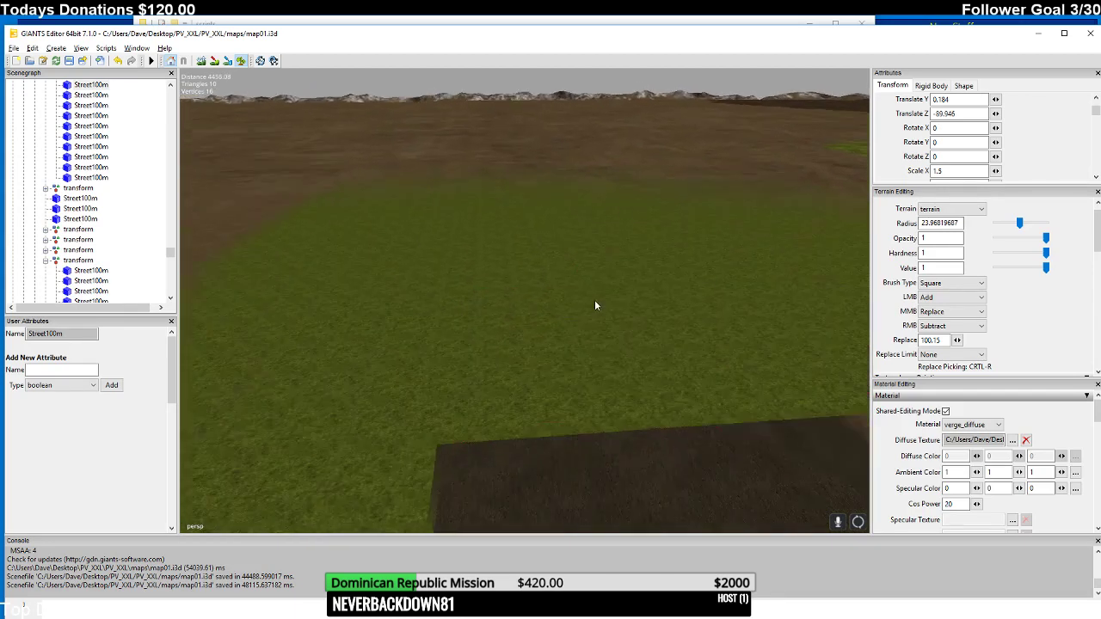
drag(644, 375, 562, 374)
scroll(703, 375, down, 5)
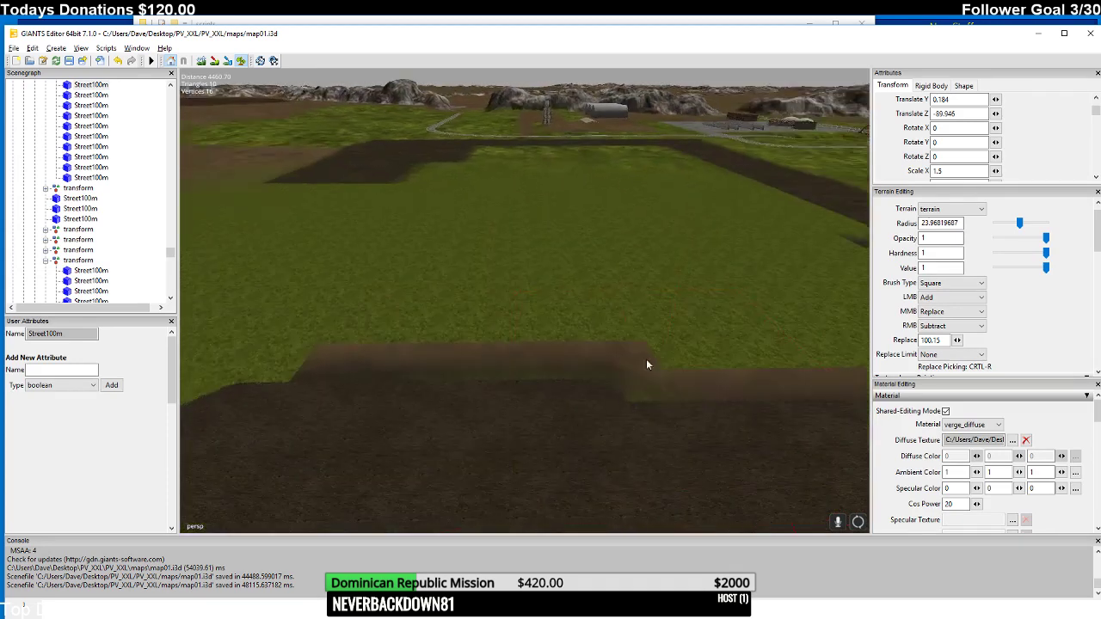
scroll(744, 318, up, 3)
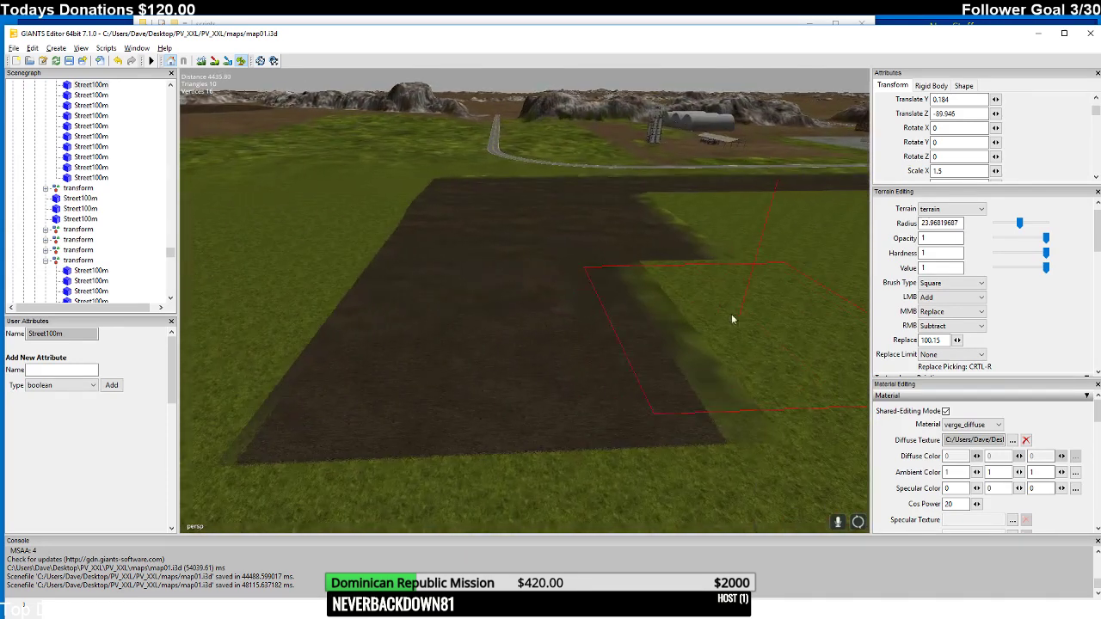
- Widen the soil strip over the adjoining grass and continue it past its end in line with the outer border
mouse_move(731, 314)
mouse_down()
mouse_move(582, 301)
mouse_move(594, 388)
mouse_move(579, 425)
mouse_up()
scroll(593, 412, up, 3)
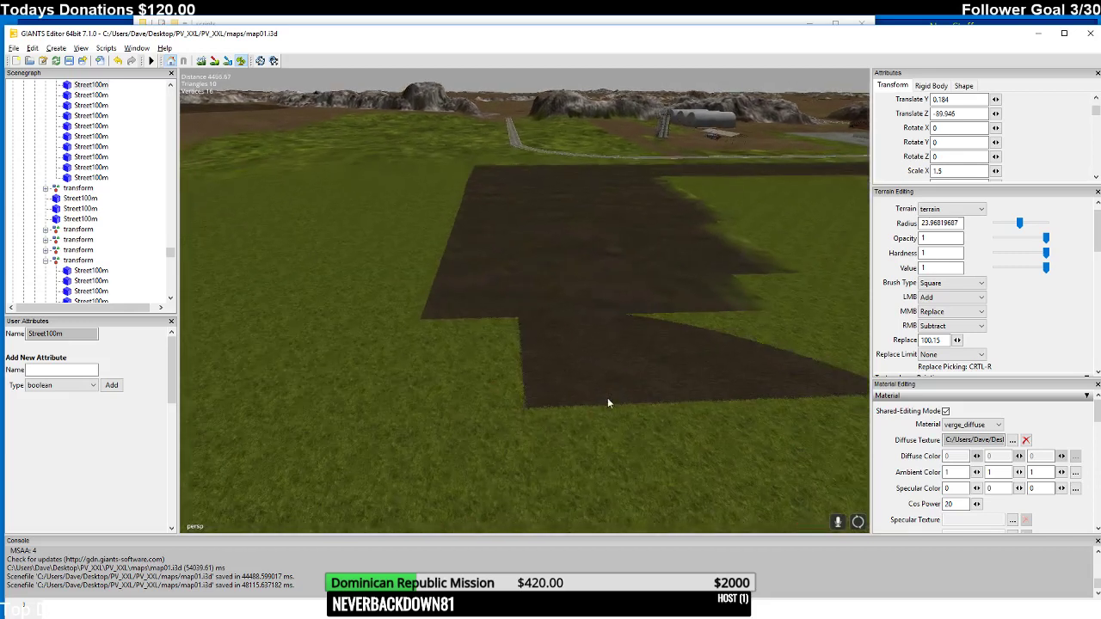
mouse_move(622, 376)
mouse_down()
mouse_move(622, 365)
mouse_move(612, 371)
mouse_up()
middle_drag(612, 371, 737, 378)
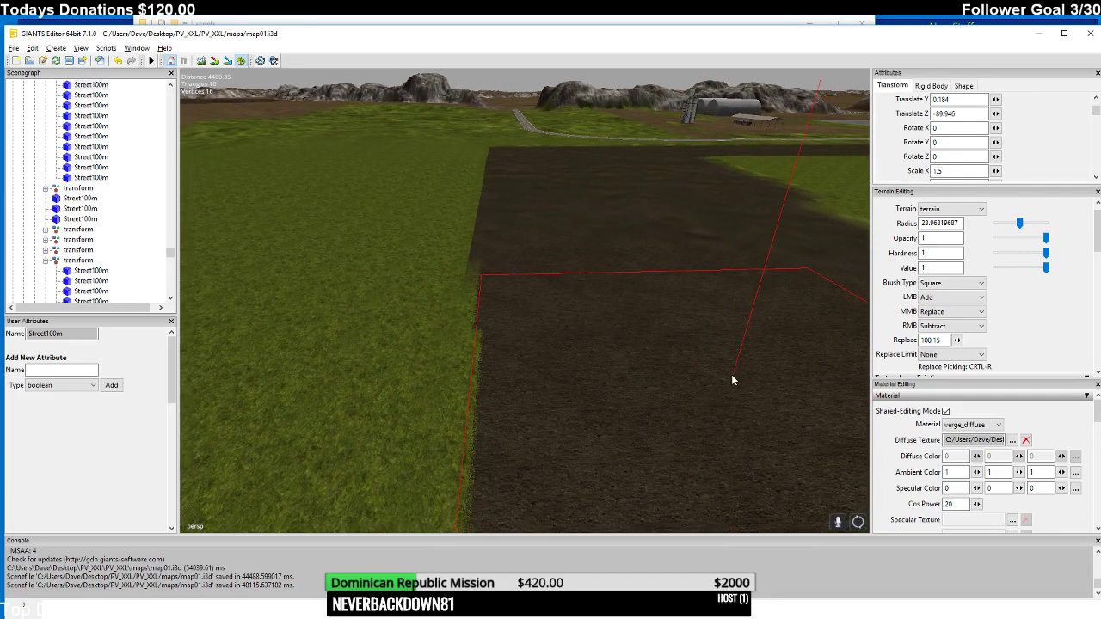
- Try another soil stroke at the end of the strip and undo the last few brush strokes
scroll(725, 388, down, 3)
mouse_move(718, 425)
mouse_down()
mouse_move(730, 396)
mouse_move(666, 399)
mouse_move(679, 387)
mouse_move(675, 436)
mouse_move(663, 400)
mouse_move(677, 369)
mouse_move(622, 374)
mouse_move(643, 368)
mouse_move(640, 398)
mouse_move(634, 366)
mouse_move(684, 360)
mouse_move(634, 361)
mouse_up()
key(ctrl+z)
key(ctrl+z)
key(ctrl+z)
key(ctrl+z)
key(ctrl+z)
- Paint field soil around the outline's corner and along its outer side, squaring off the end against the grass
scroll(660, 393, down, 2)
mouse_move(661, 393)
right_down()
mouse_move(656, 376)
mouse_move(705, 361)
mouse_move(656, 356)
mouse_move(623, 372)
right_up()
key(d)
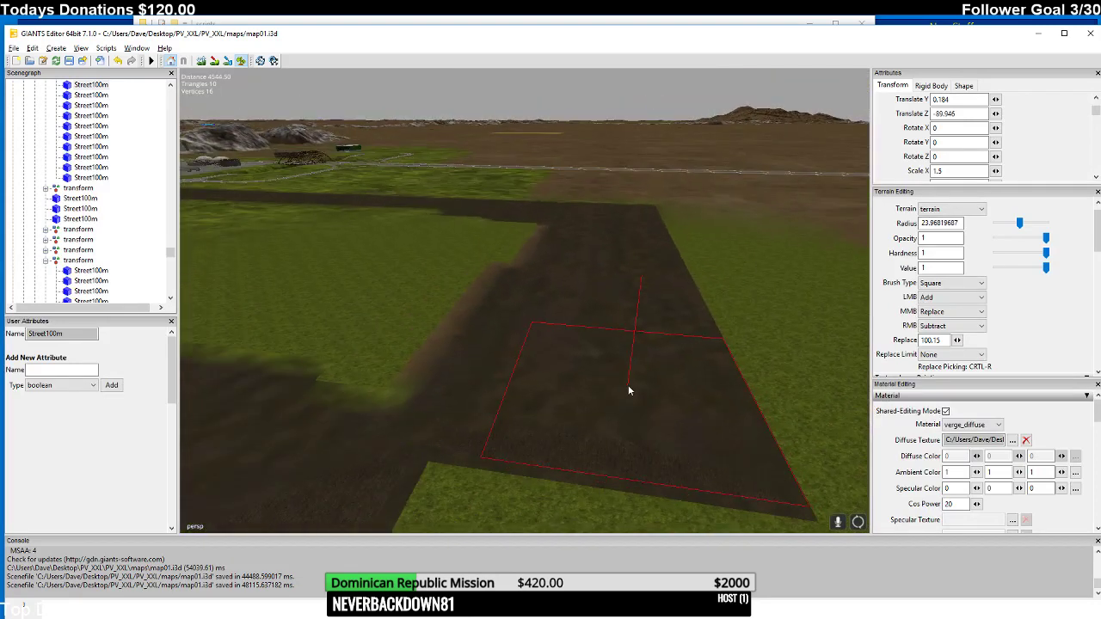
drag(517, 349, 619, 365)
key(w)
key(d)
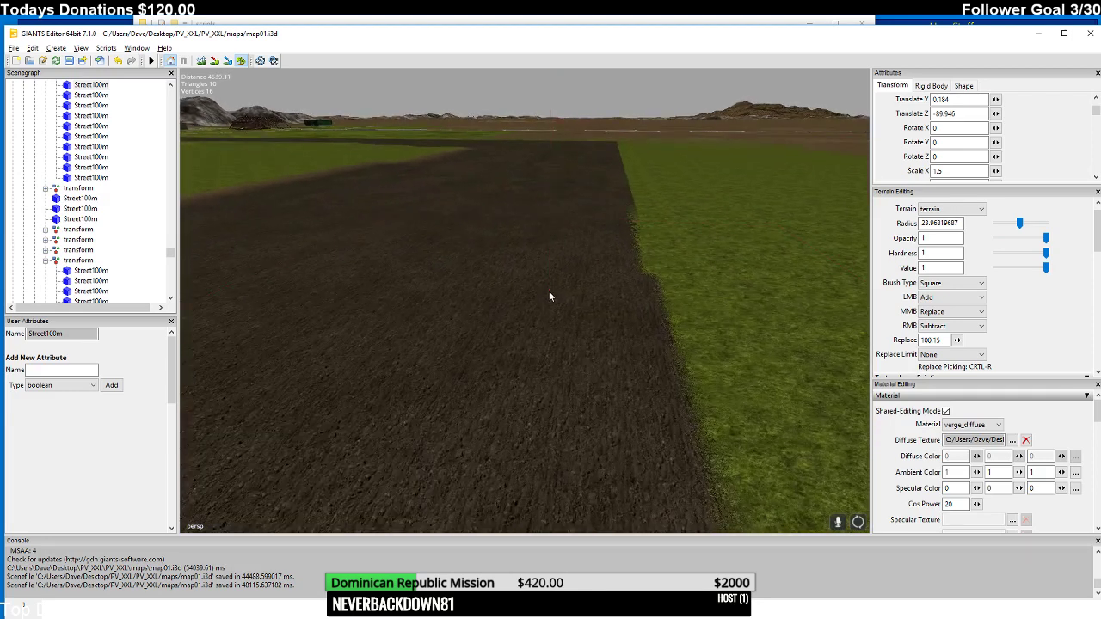
key(d)
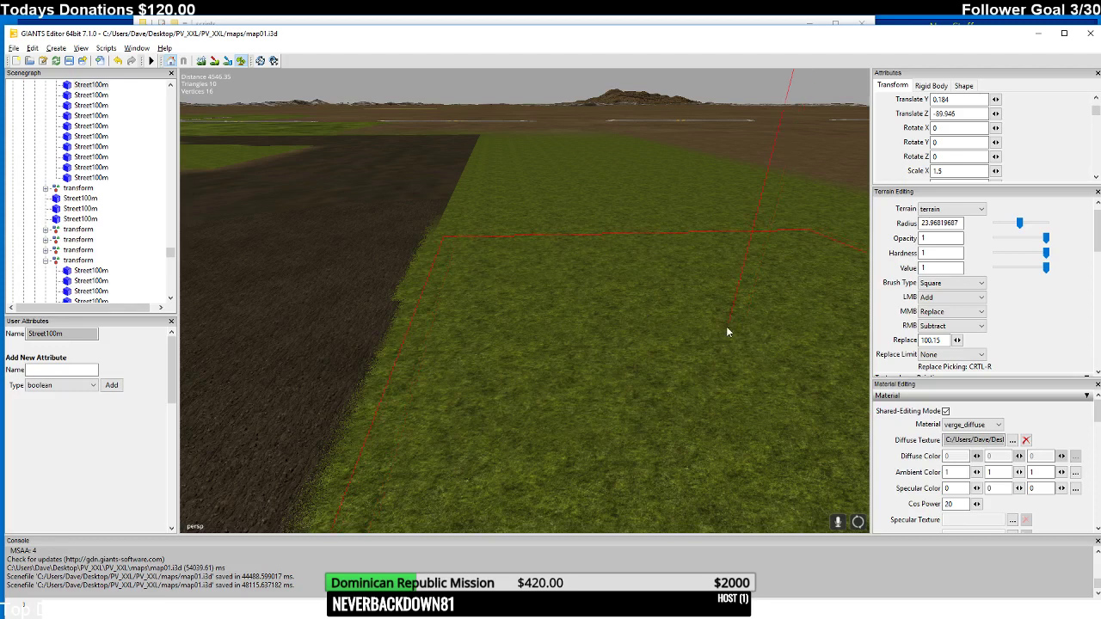
key(s)
key(a)
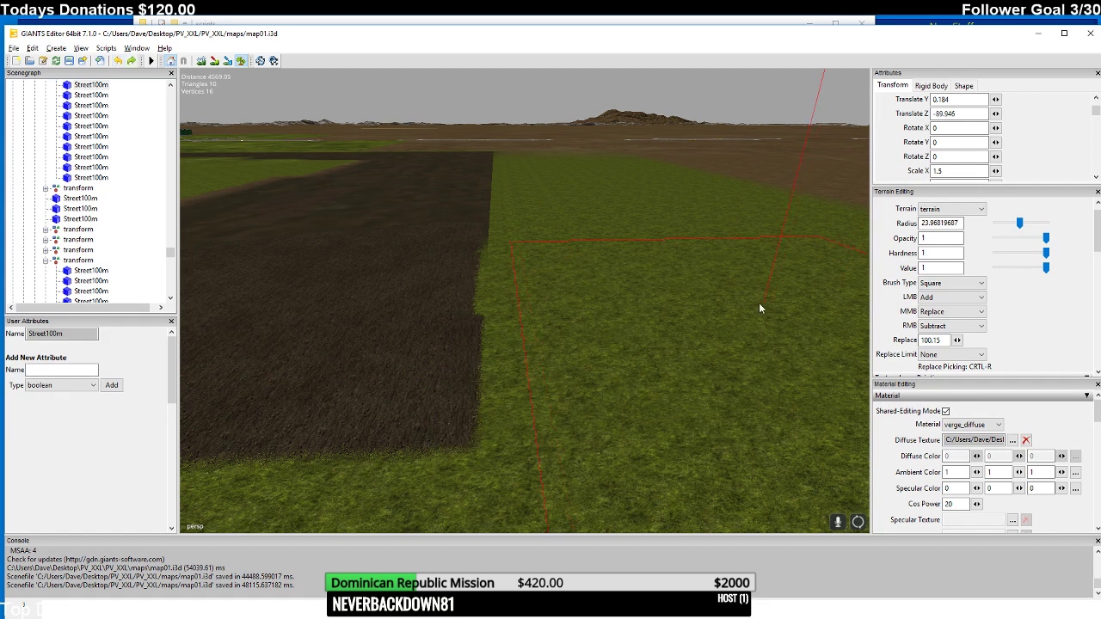
- Straighten the stepped outer border of the field by painting short soil strokes along its grass edge
mouse_move(755, 300)
right_down()
mouse_move(700, 270)
mouse_move(646, 290)
mouse_move(659, 277)
mouse_move(668, 292)
mouse_move(693, 242)
right_up()
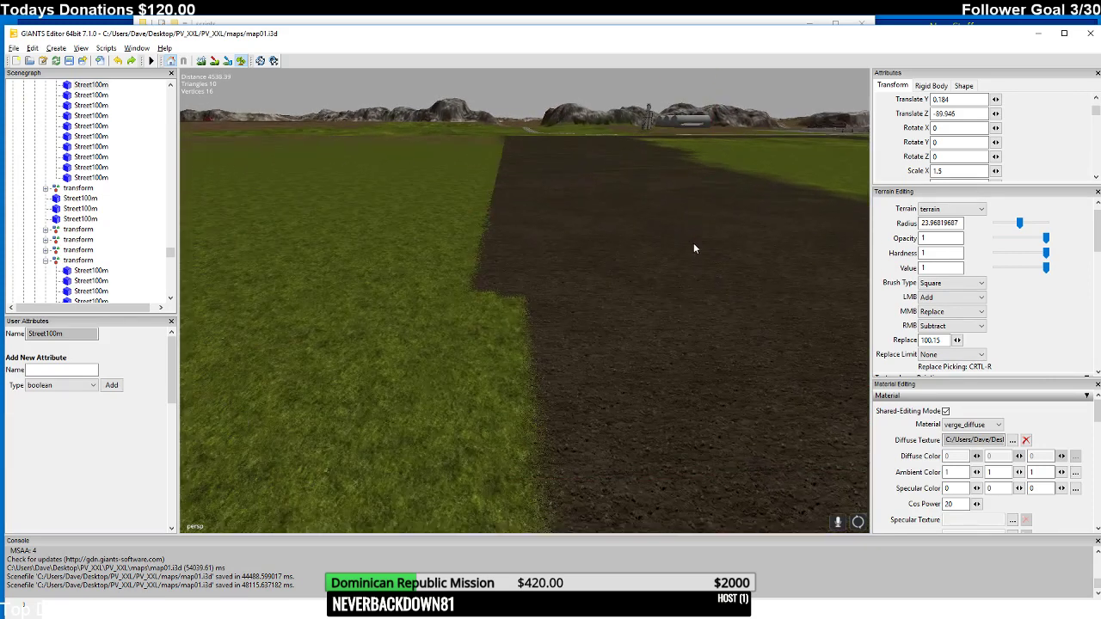
mouse_move(772, 288)
right_down()
mouse_move(774, 309)
mouse_move(772, 290)
mouse_move(768, 300)
right_up()
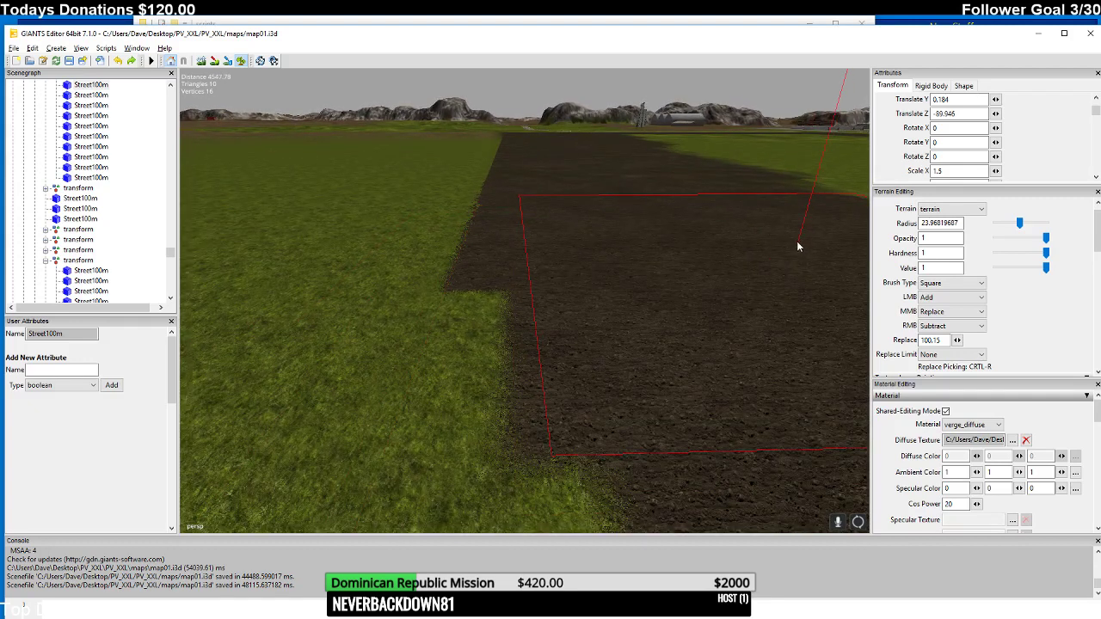
mouse_move(774, 245)
mouse_down()
mouse_move(749, 249)
mouse_move(777, 248)
mouse_up()
mouse_move(776, 248)
right_down()
mouse_move(782, 258)
mouse_move(736, 244)
right_up()
mouse_move(736, 244)
mouse_down()
mouse_move(701, 253)
mouse_move(706, 281)
mouse_up()
mouse_move(705, 282)
right_down()
mouse_move(733, 225)
mouse_move(742, 262)
mouse_move(739, 244)
right_up()
right_drag(489, 273, 421, 242)
drag(224, 239, 229, 258)
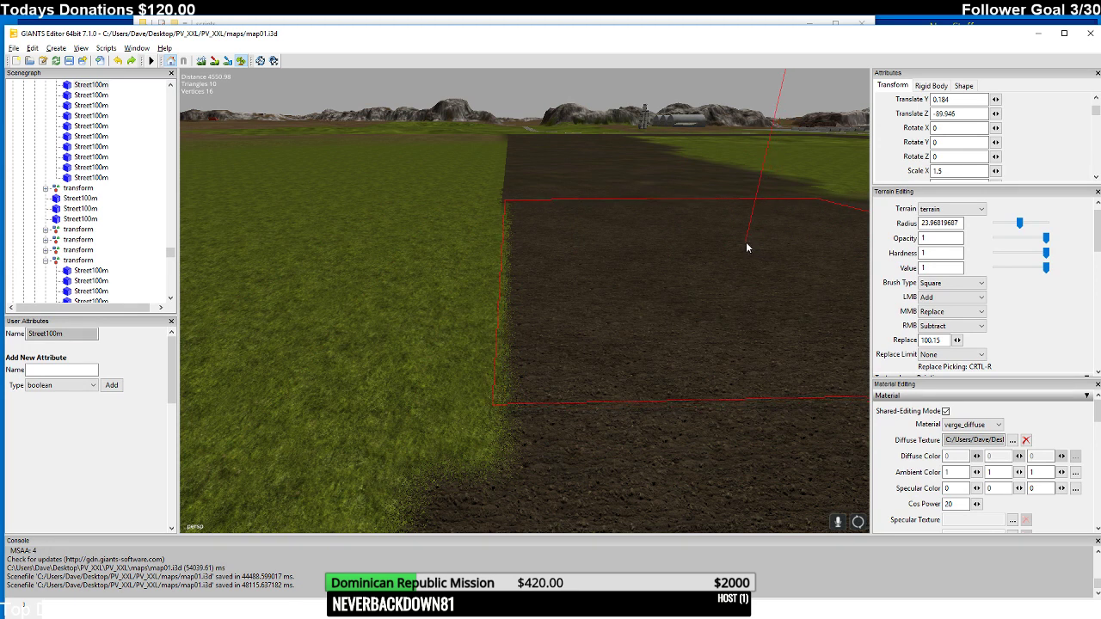
right_drag(737, 247, 736, 268)
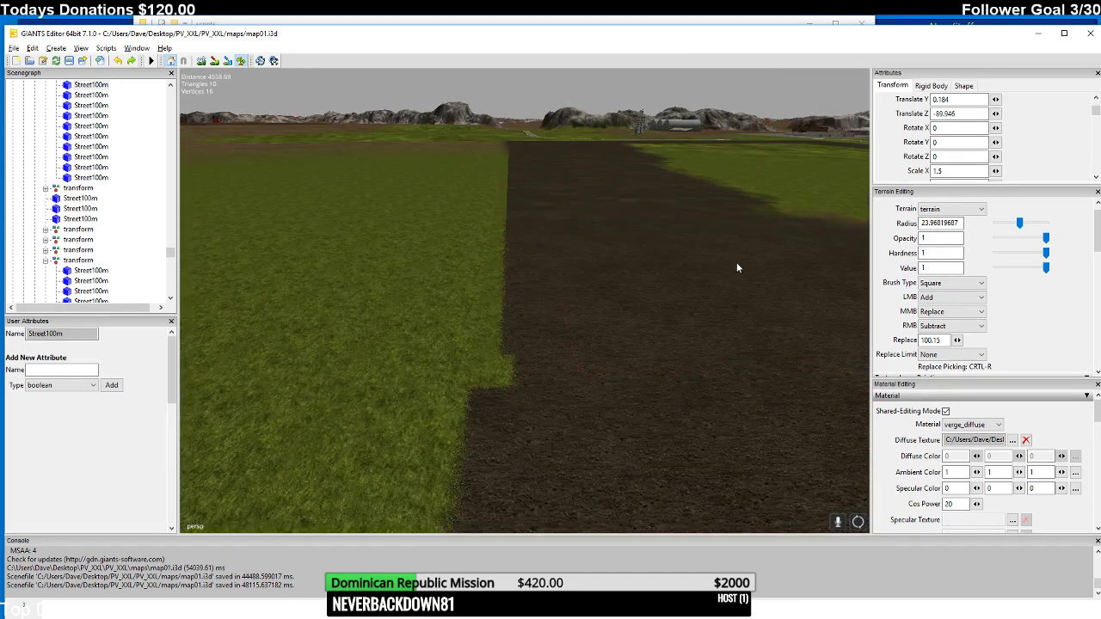
drag(714, 288, 714, 304)
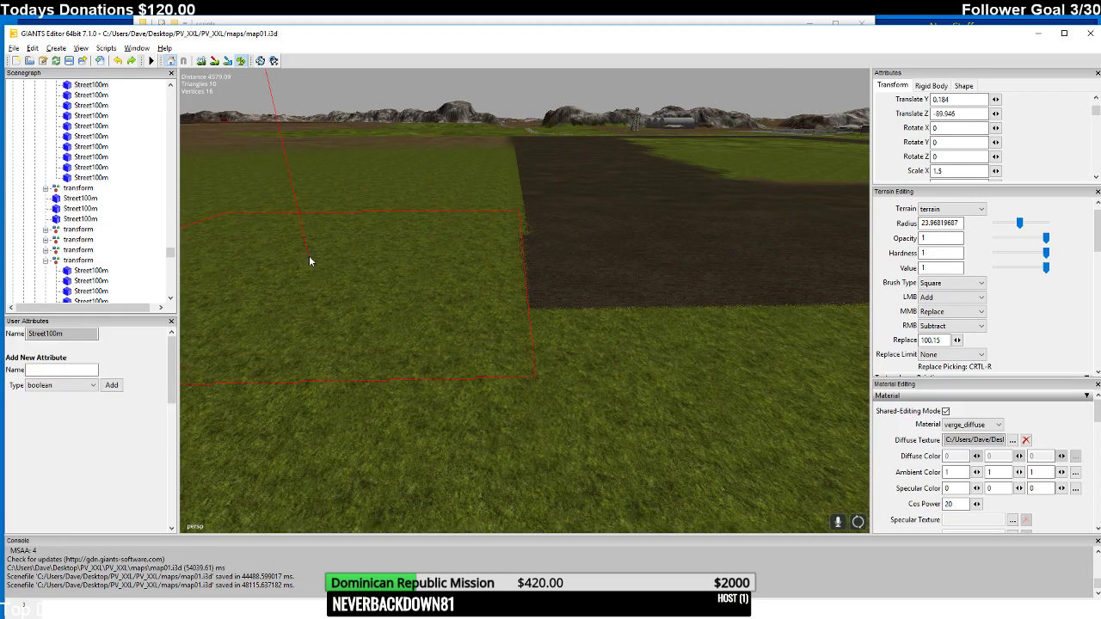
- Paint field soil in broad sweeps over the near end of the grass left inside the field outline
mouse_move(309, 257)
right_down()
mouse_move(264, 314)
mouse_move(333, 289)
mouse_move(292, 298)
mouse_move(464, 378)
right_up()
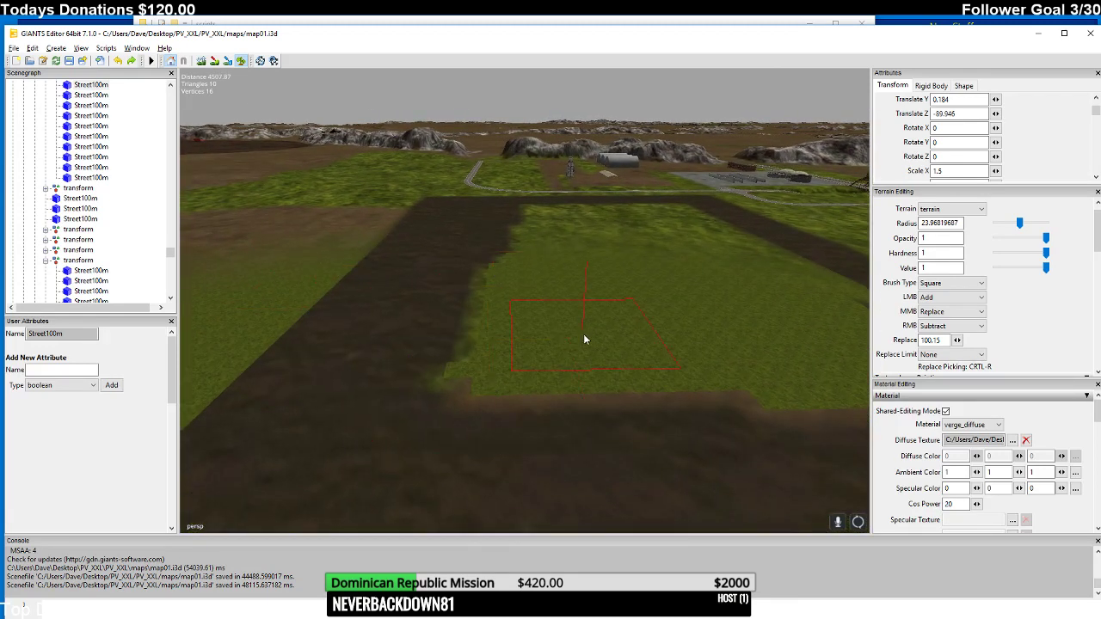
right_drag(600, 296, 495, 261)
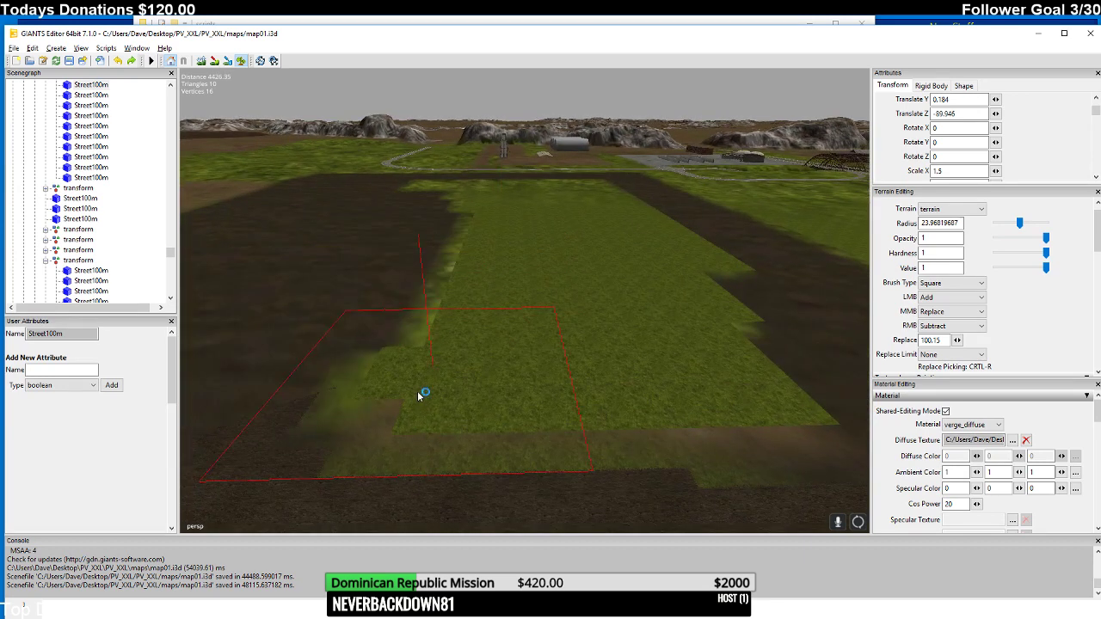
mouse_move(417, 390)
mouse_down()
mouse_move(647, 422)
mouse_move(704, 390)
mouse_up()
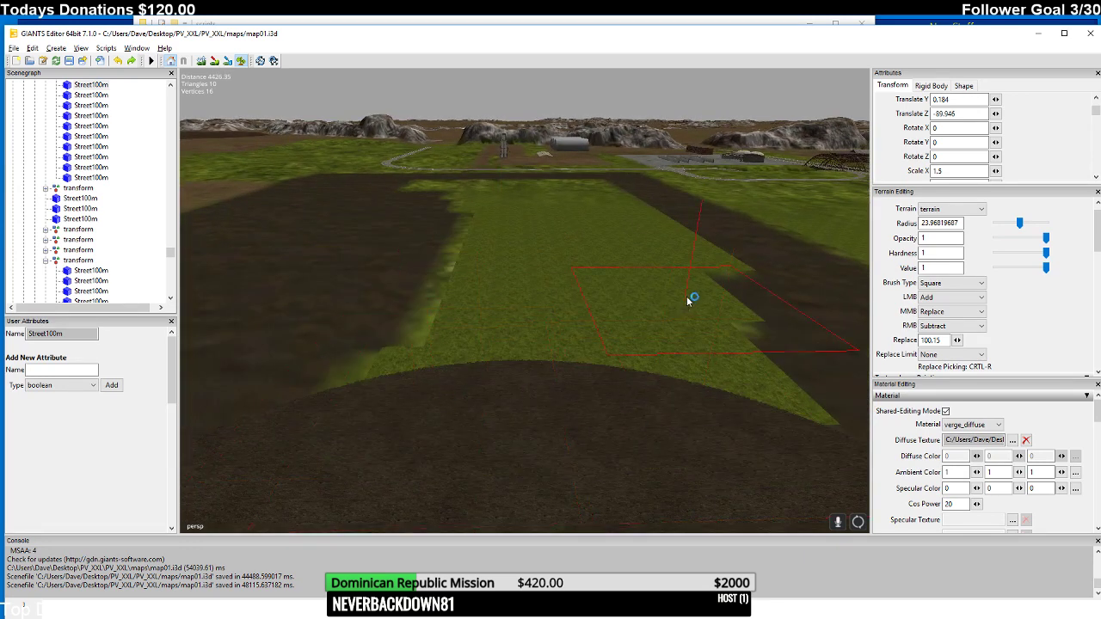
right_drag(459, 327, 503, 245)
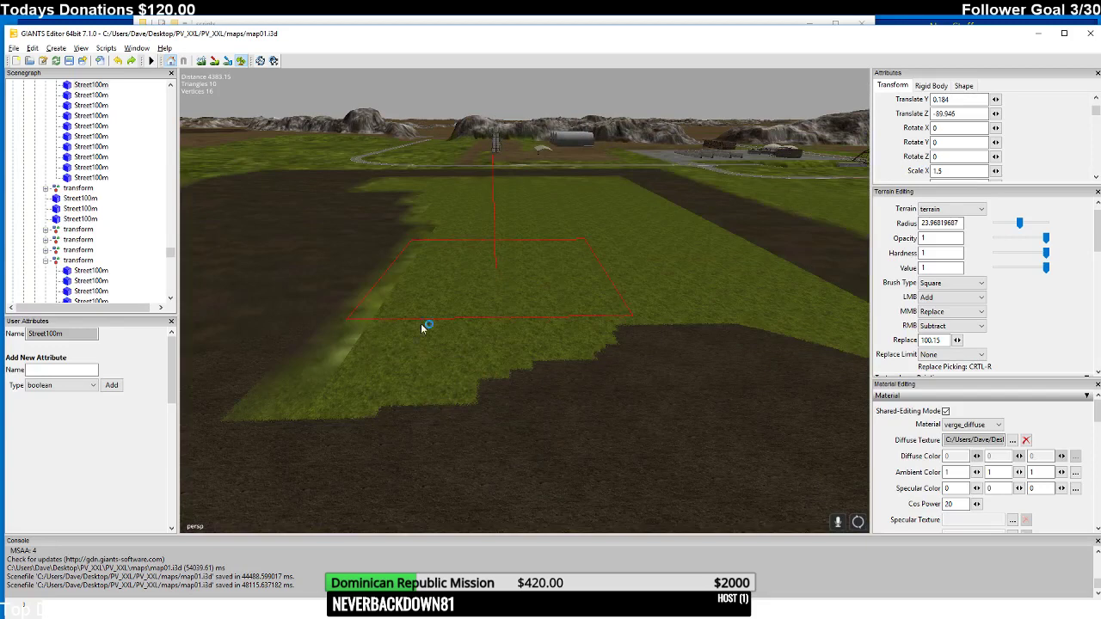
mouse_move(420, 324)
mouse_down()
mouse_move(456, 255)
mouse_move(610, 309)
mouse_up()
right_drag(610, 310, 513, 313)
drag(514, 313, 446, 301)
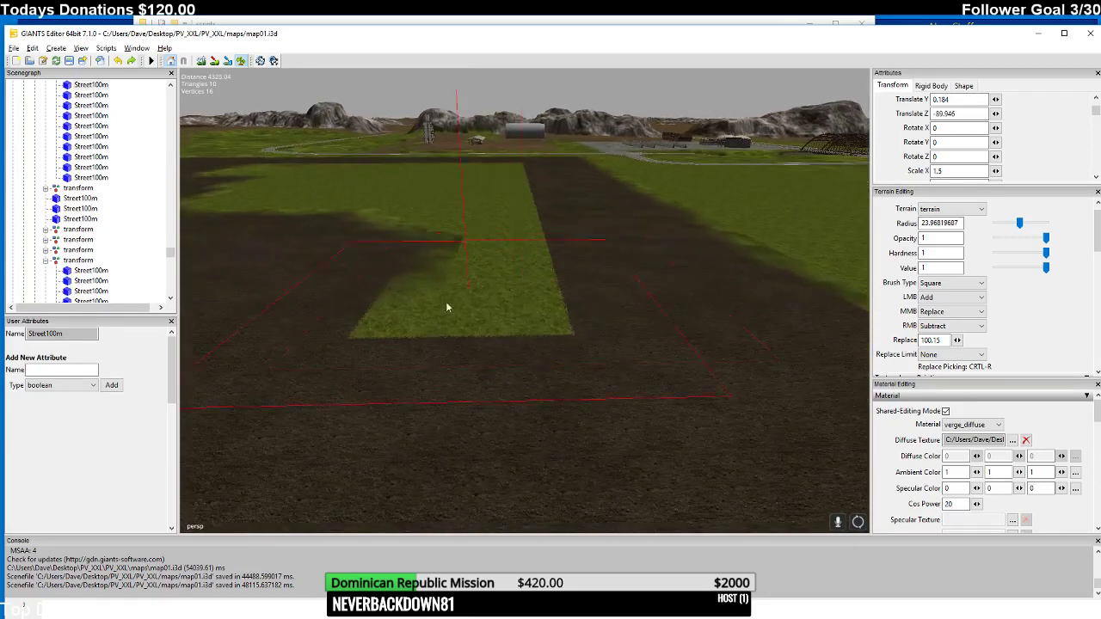
- Continue the soil fill across the middle of the field's grass interior, joining it to the outline strips on both sides
mouse_move(468, 226)
right_down()
mouse_move(504, 307)
mouse_move(526, 251)
right_up()
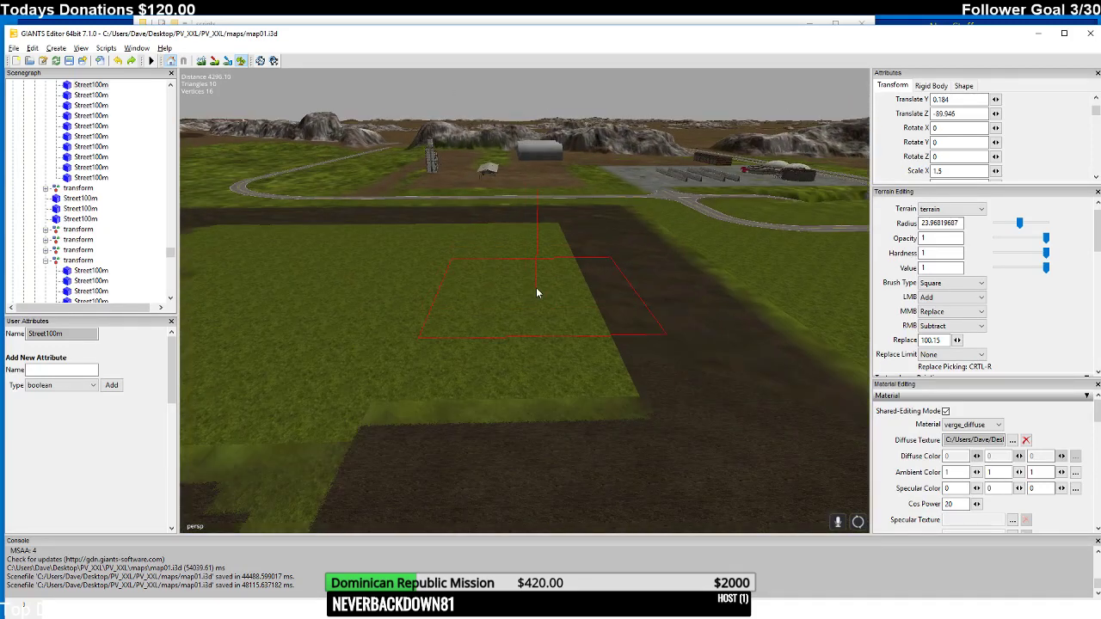
mouse_move(536, 256)
mouse_down()
mouse_move(467, 401)
mouse_move(417, 401)
mouse_up()
right_drag(418, 401, 512, 404)
drag(512, 399, 626, 372)
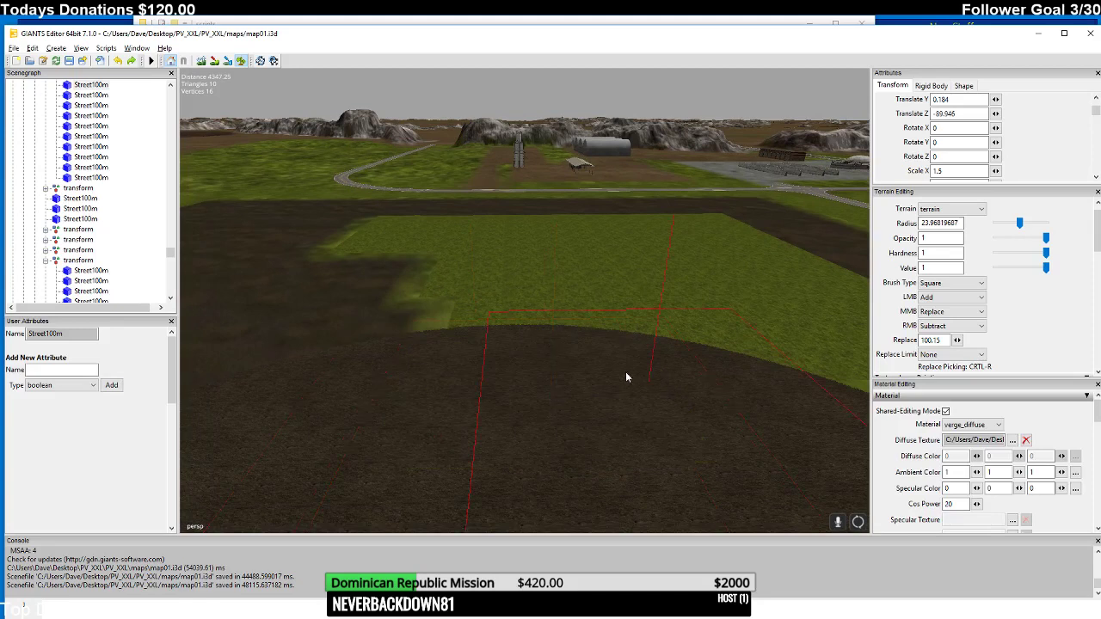
mouse_move(626, 371)
right_down()
mouse_move(678, 299)
mouse_move(557, 338)
right_up()
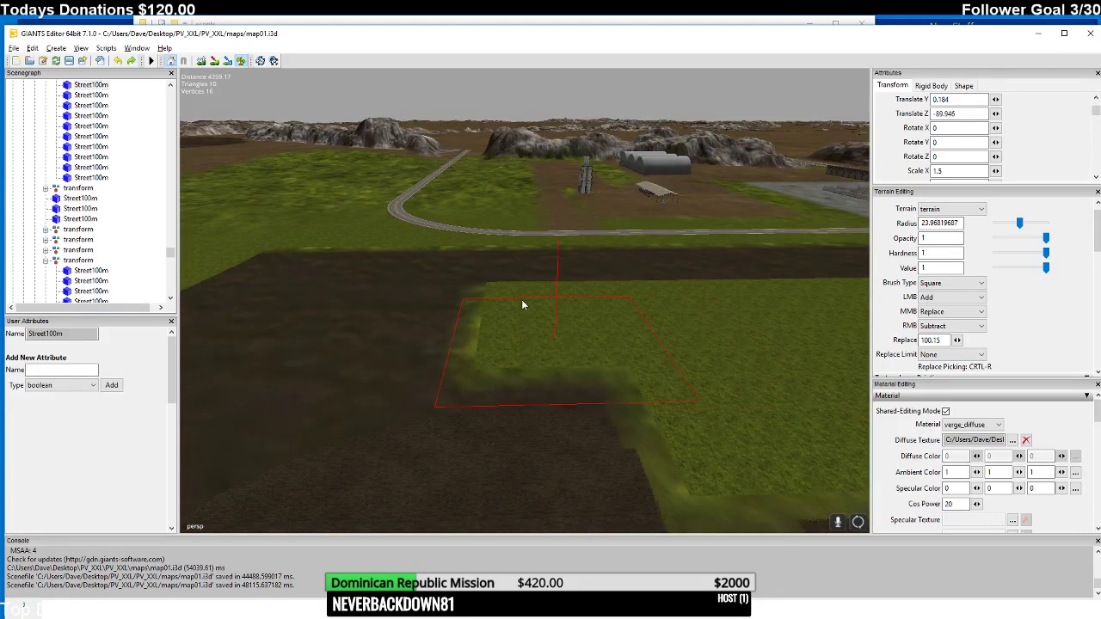
- Paint soil over the last grass patches at the field's far end to complete its interior
right_drag(628, 330, 572, 306)
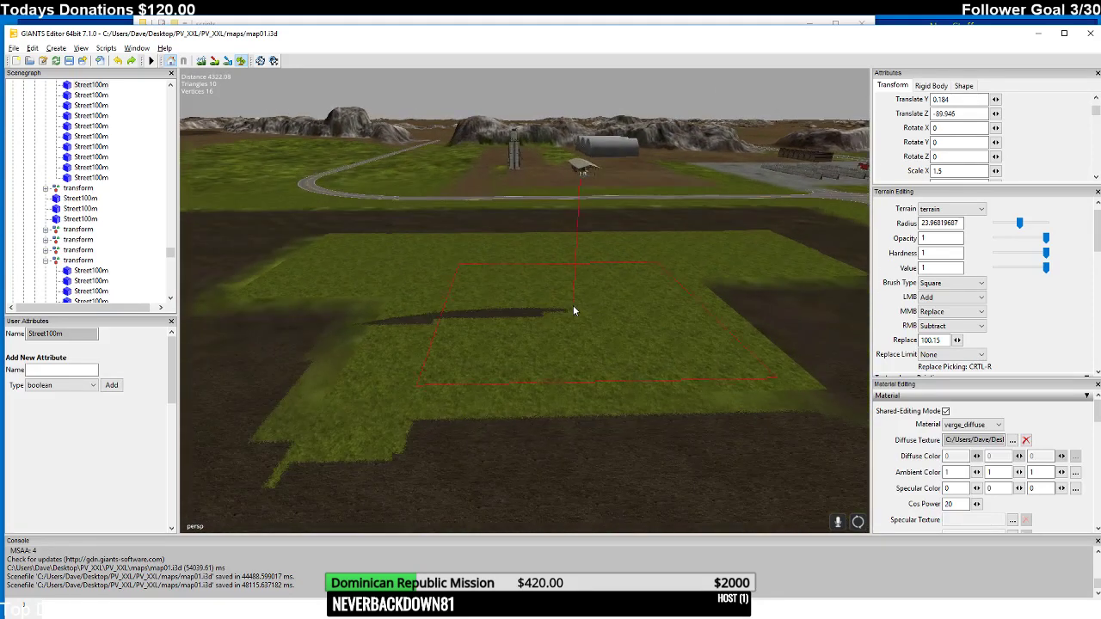
mouse_move(573, 305)
mouse_down()
mouse_move(373, 390)
mouse_move(484, 329)
mouse_up()
right_drag(527, 326, 454, 327)
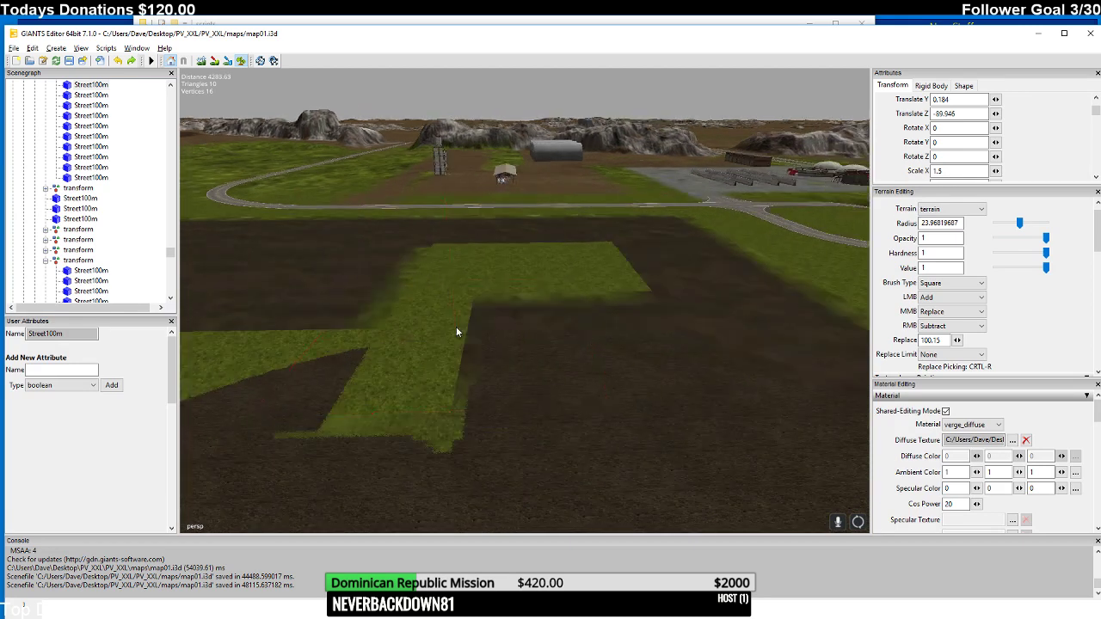
mouse_move(393, 393)
mouse_down()
mouse_move(408, 300)
mouse_move(425, 278)
mouse_up()
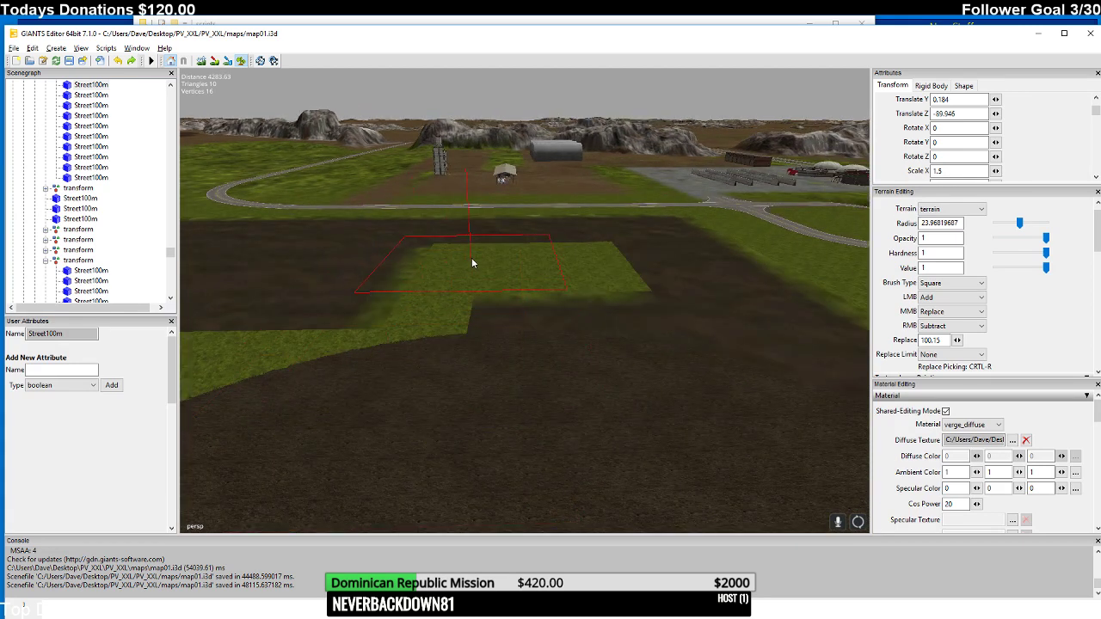
drag(357, 329, 470, 309)
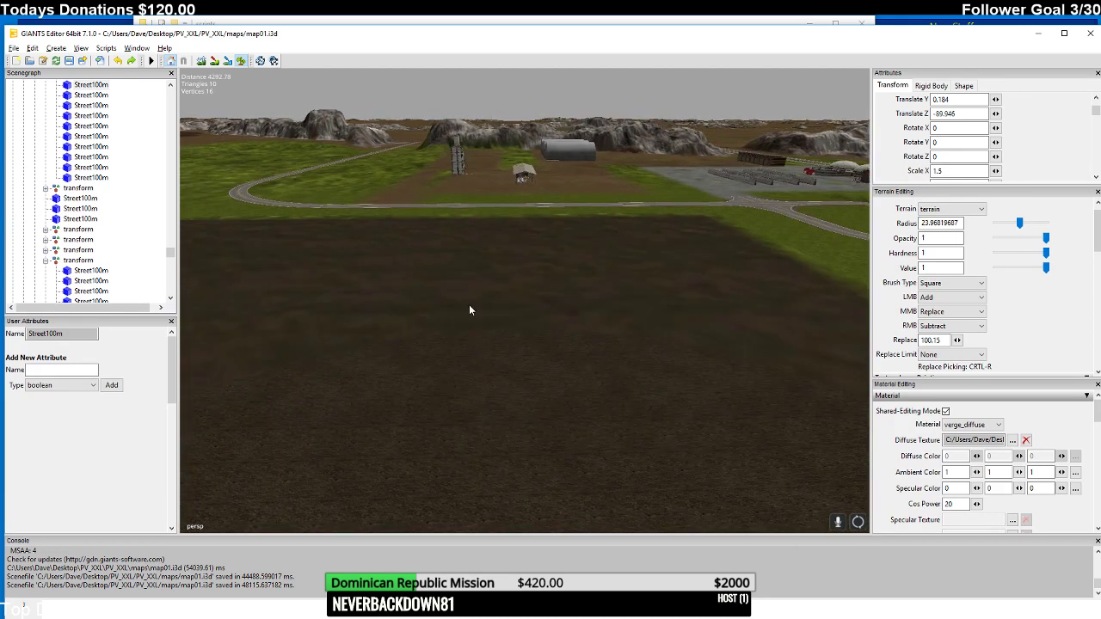
- Start a second field by painting a block of soil on the open grass beside the road near the rocks
mouse_move(470, 310)
right_down()
mouse_move(533, 305)
mouse_move(571, 287)
mouse_move(551, 281)
mouse_move(570, 285)
mouse_move(494, 387)
mouse_move(656, 312)
mouse_move(593, 312)
mouse_move(618, 328)
mouse_move(578, 336)
mouse_move(489, 332)
mouse_move(466, 413)
mouse_move(387, 443)
mouse_move(354, 358)
mouse_move(506, 424)
mouse_move(694, 346)
mouse_move(600, 314)
mouse_move(669, 327)
right_up()
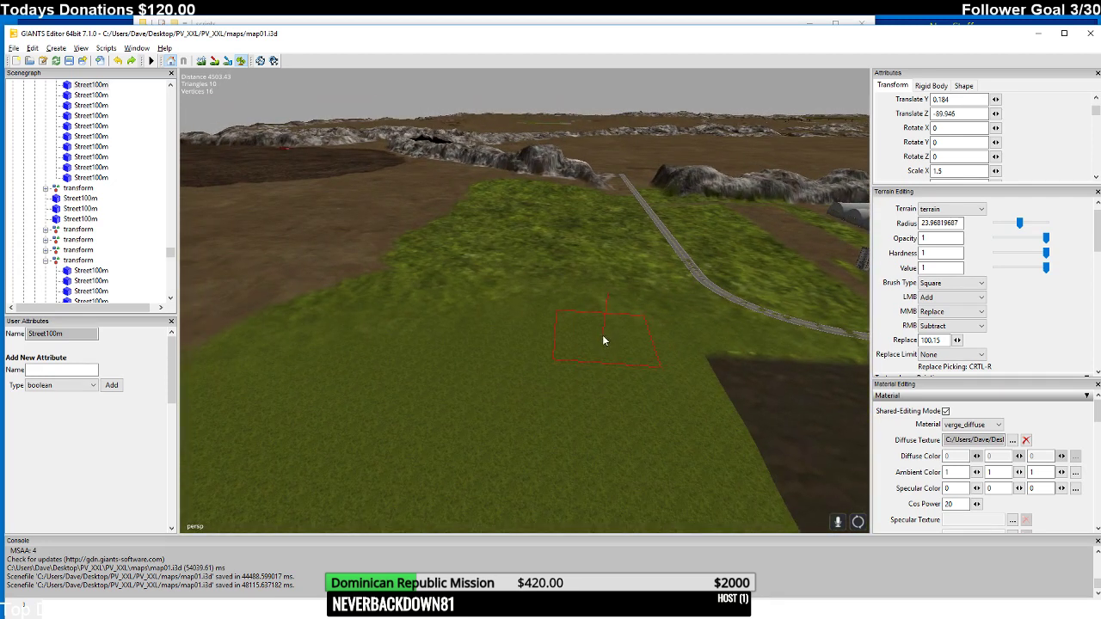
mouse_move(602, 339)
right_down()
mouse_move(511, 312)
mouse_move(489, 252)
mouse_move(534, 227)
mouse_move(520, 276)
mouse_move(544, 271)
mouse_move(609, 360)
mouse_move(546, 312)
mouse_move(418, 276)
mouse_move(359, 288)
mouse_move(482, 318)
mouse_move(417, 365)
mouse_move(383, 433)
mouse_move(512, 376)
mouse_move(415, 390)
mouse_move(481, 390)
mouse_move(303, 328)
mouse_move(353, 278)
mouse_move(375, 275)
right_up()
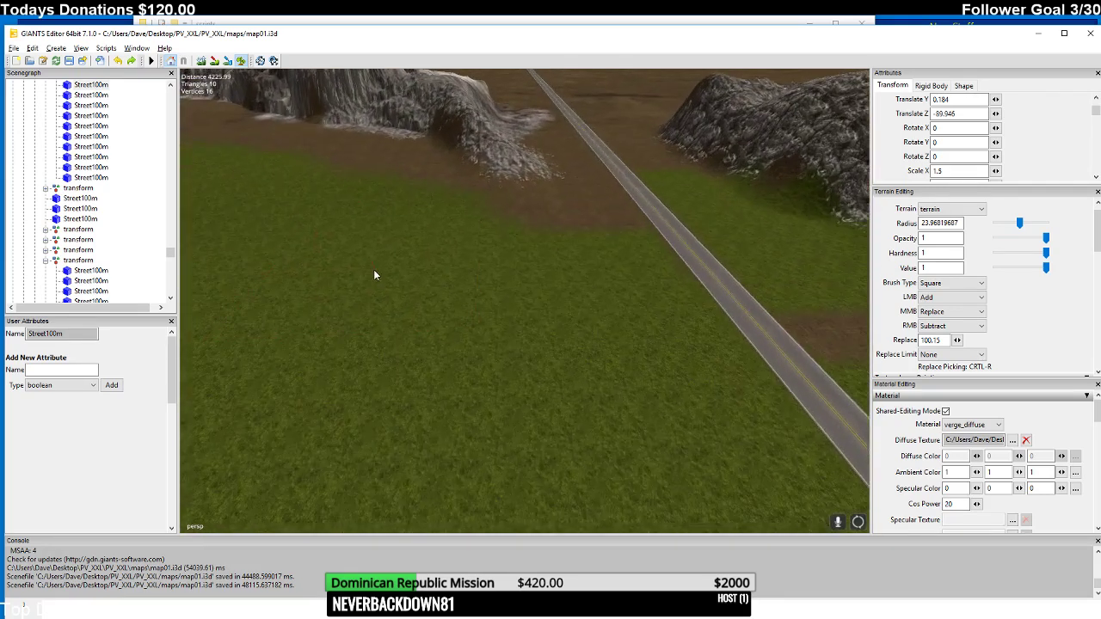
click(417, 332)
mouse_move(418, 326)
right_down()
mouse_move(416, 295)
mouse_move(420, 315)
mouse_move(380, 326)
right_up()
click(381, 326)
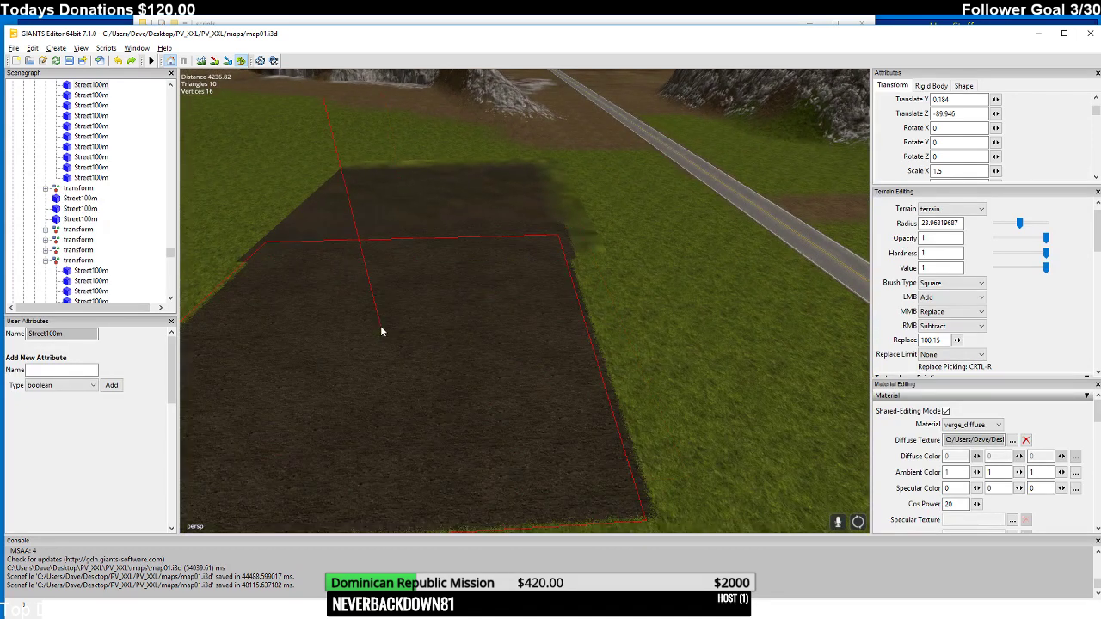
click(383, 325)
click(386, 324)
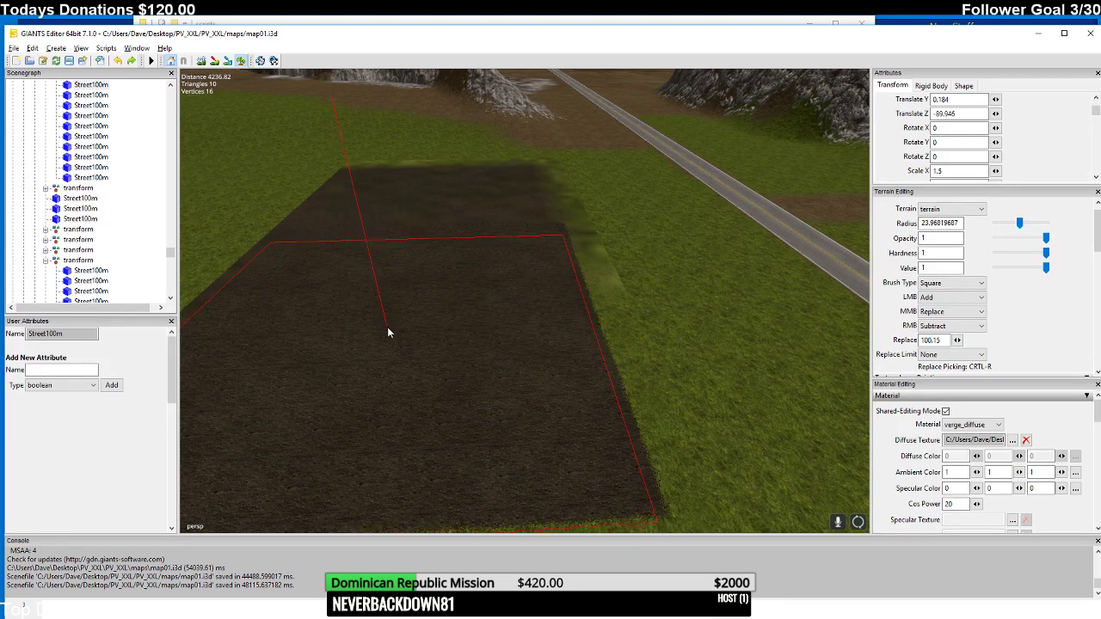
- Extend the second field's soil strip alongside the road toward the first field with short overlapping strokes
mouse_move(389, 327)
right_down()
mouse_move(354, 354)
mouse_move(360, 363)
right_up()
click(356, 333)
click(359, 337)
mouse_move(374, 361)
mouse_down()
mouse_move(431, 383)
mouse_move(416, 366)
mouse_up()
scroll(416, 366, down, 3)
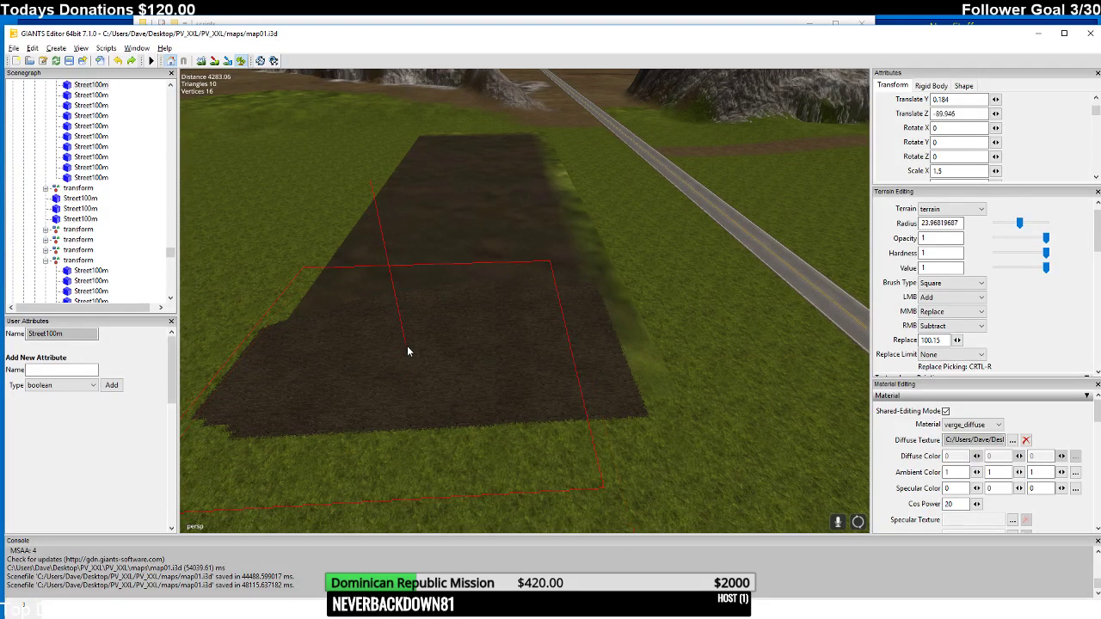
scroll(405, 370, down, 2)
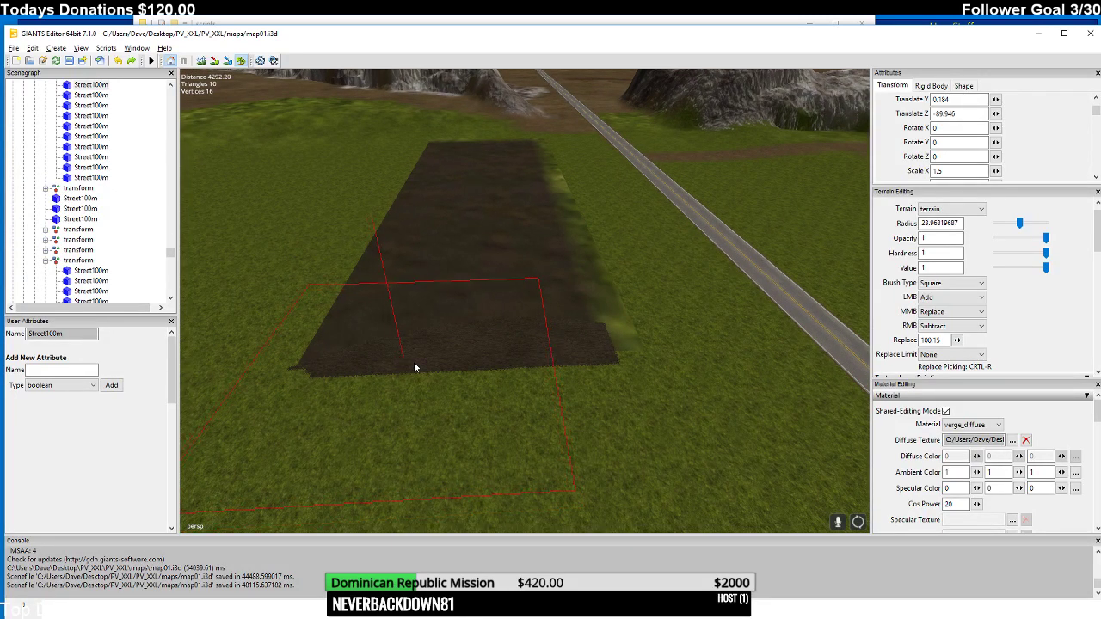
mouse_move(421, 375)
middle_down()
mouse_move(422, 354)
mouse_move(407, 384)
mouse_move(405, 368)
middle_up()
click(401, 362)
drag(426, 376, 439, 385)
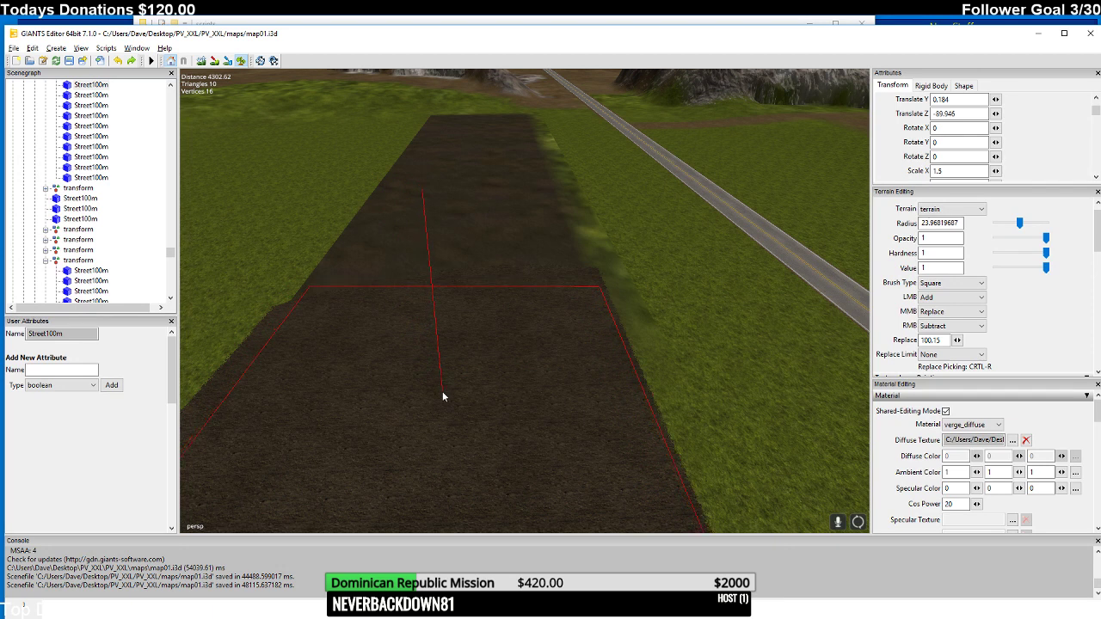
- Lengthen the roadside strip further and widen its soil on the side away from the road
middle_drag(445, 393, 390, 360)
right_drag(388, 392, 398, 381)
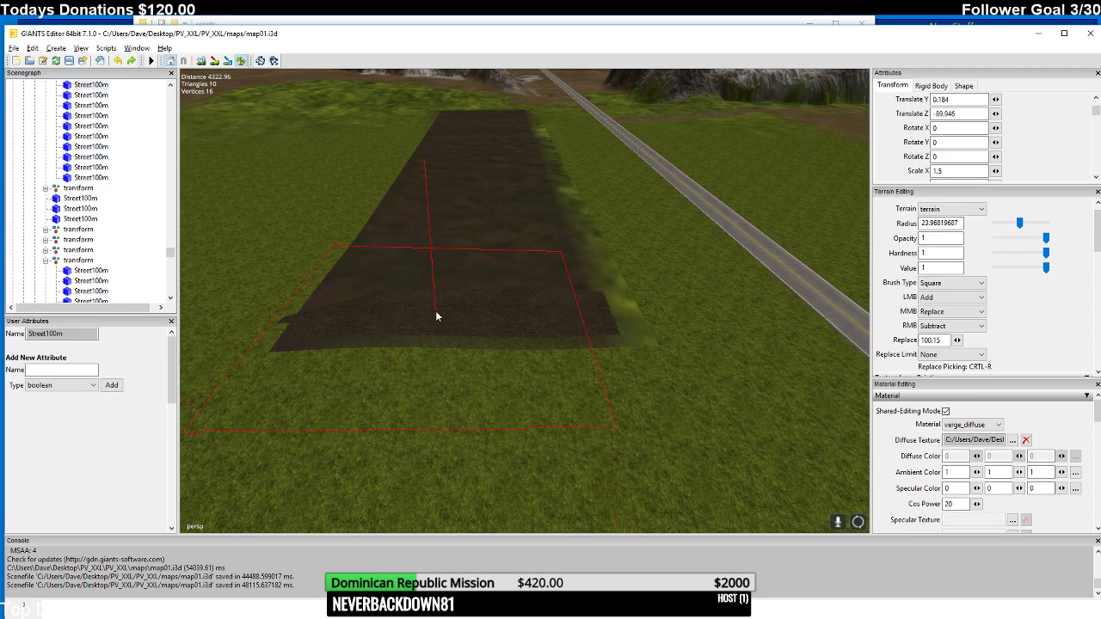
mouse_move(435, 310)
right_down()
mouse_move(444, 300)
mouse_move(437, 343)
mouse_move(438, 301)
right_up()
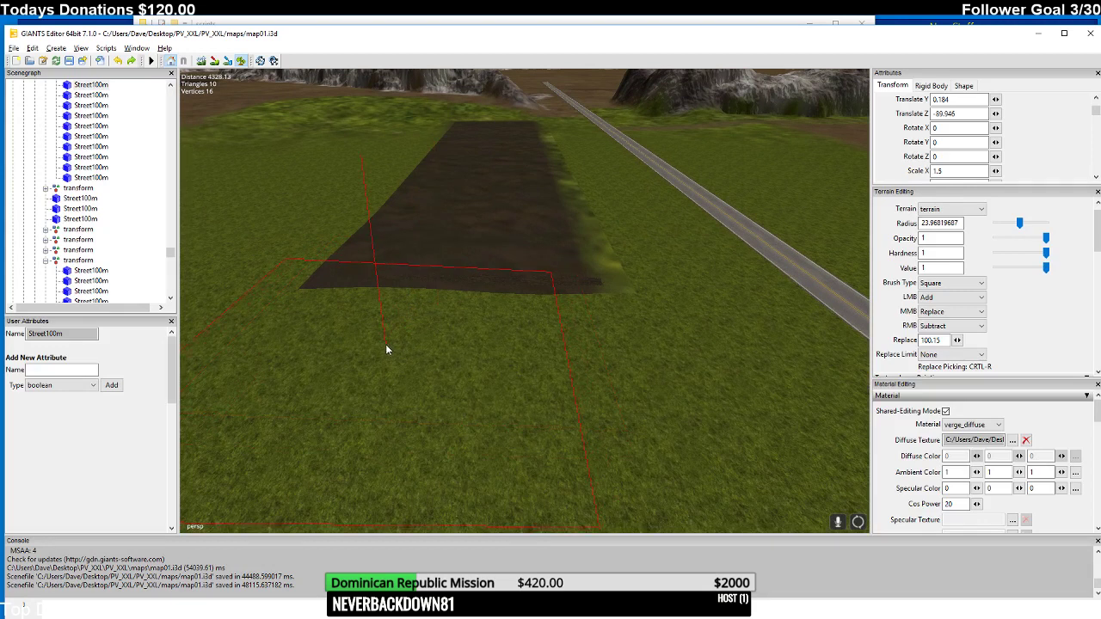
drag(386, 348, 411, 353)
mouse_move(411, 353)
right_down()
mouse_move(413, 320)
mouse_move(401, 315)
right_up()
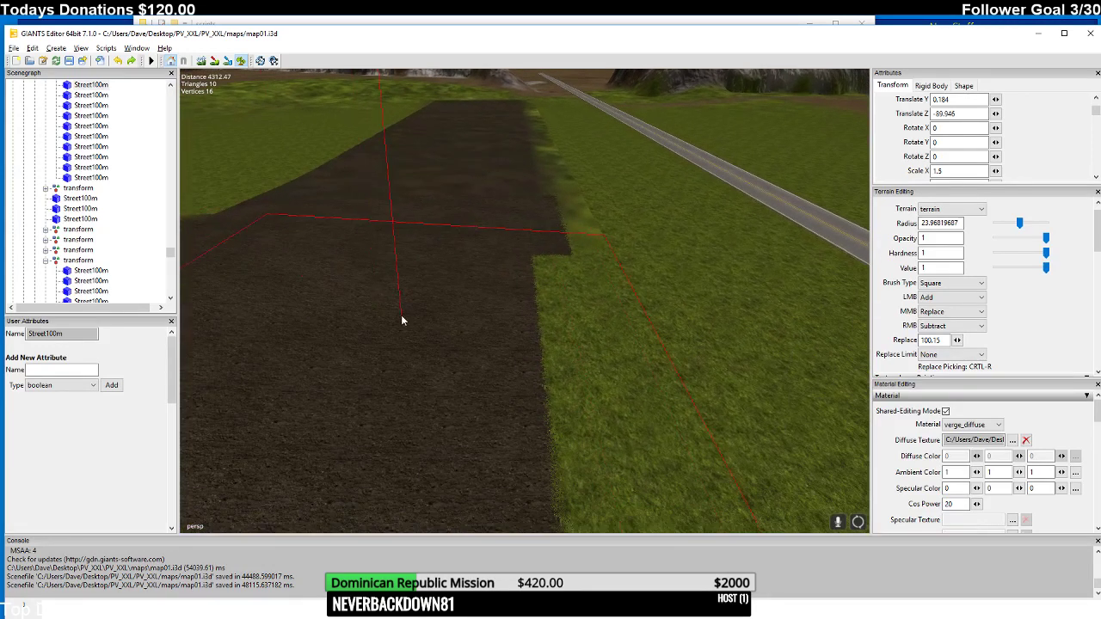
mouse_move(285, 323)
mouse_down()
mouse_move(302, 337)
mouse_move(290, 317)
mouse_up()
scroll(290, 317, down, 4)
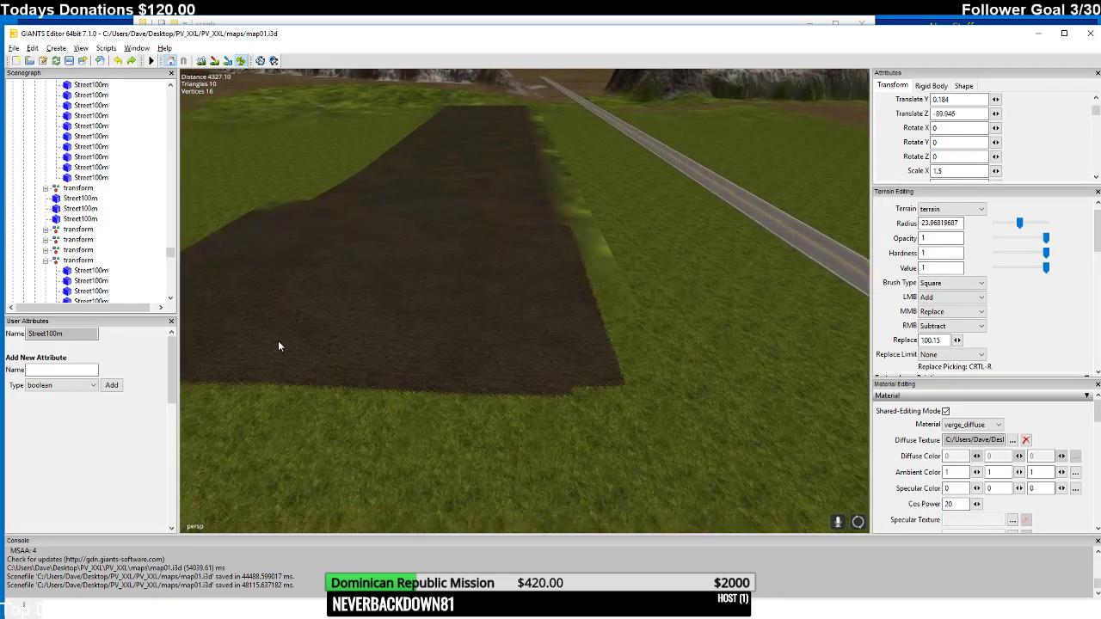
- Continue the widened soil strip over the grass toward the corner of the first field, squaring off its end
drag(275, 362, 402, 381)
mouse_move(401, 381)
right_down()
mouse_move(341, 371)
mouse_move(329, 438)
mouse_move(276, 388)
mouse_move(180, 376)
mouse_move(396, 471)
mouse_move(479, 441)
mouse_move(401, 507)
mouse_move(456, 464)
mouse_move(471, 406)
mouse_move(454, 376)
mouse_move(561, 337)
mouse_move(664, 343)
mouse_move(644, 346)
mouse_move(678, 380)
mouse_move(651, 412)
mouse_move(619, 404)
right_up()
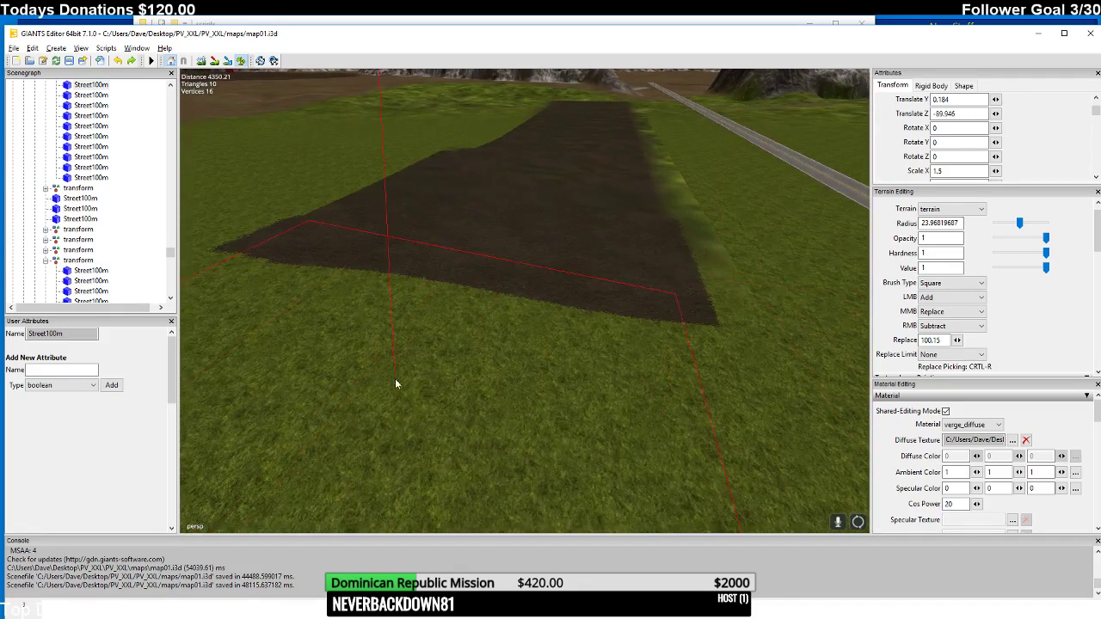
drag(380, 378, 412, 394)
scroll(399, 379, down, 3)
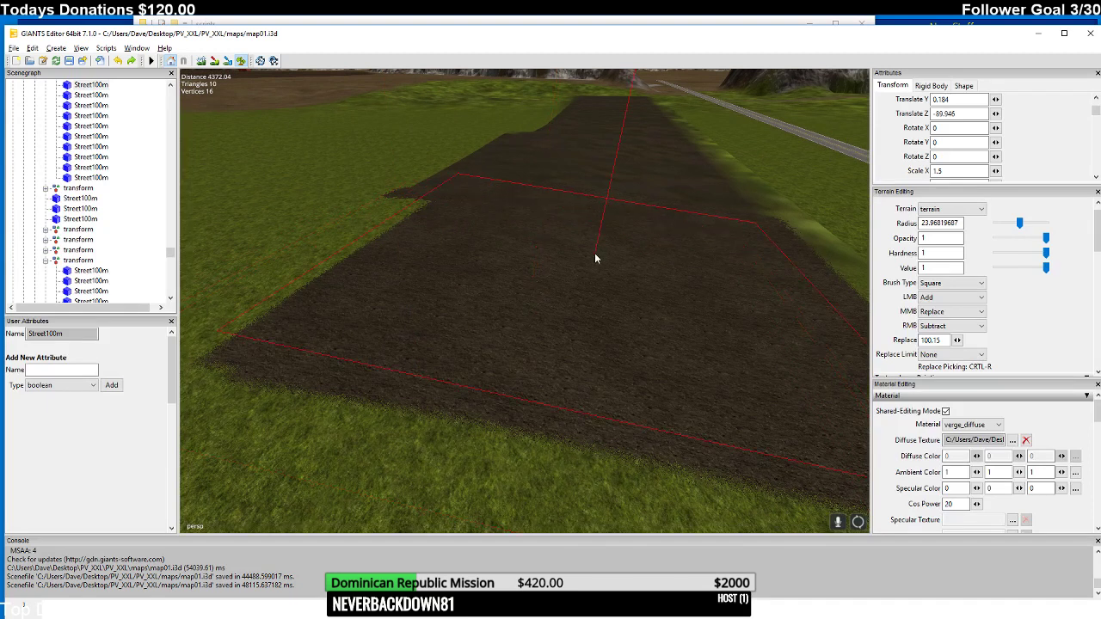
click(547, 236)
scroll(547, 236, down, 3)
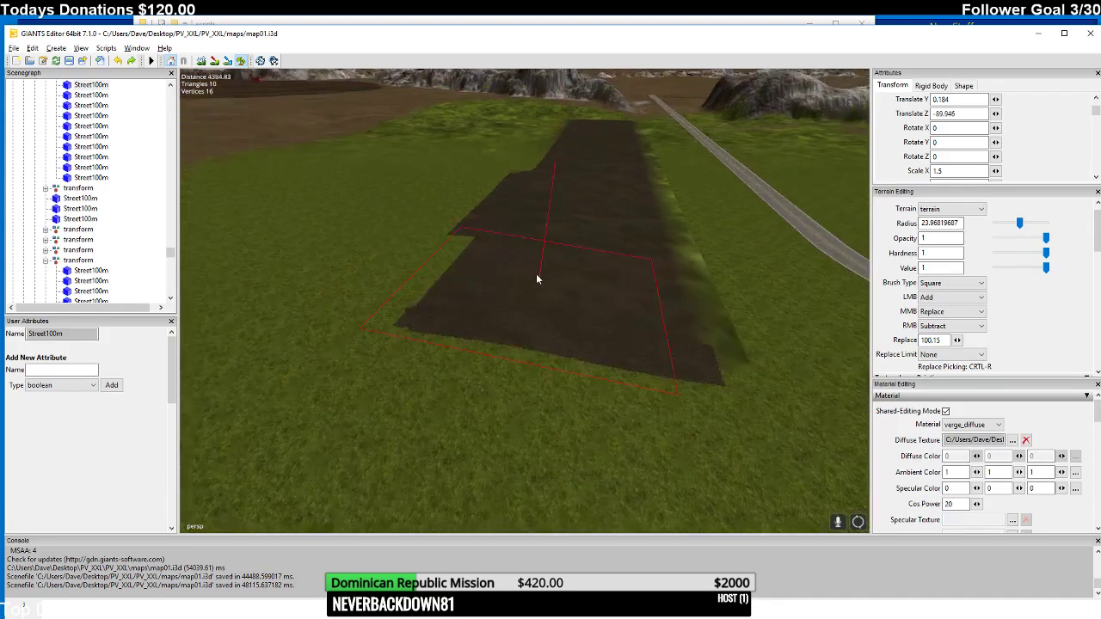
drag(519, 317, 526, 365)
scroll(500, 319, down, 3)
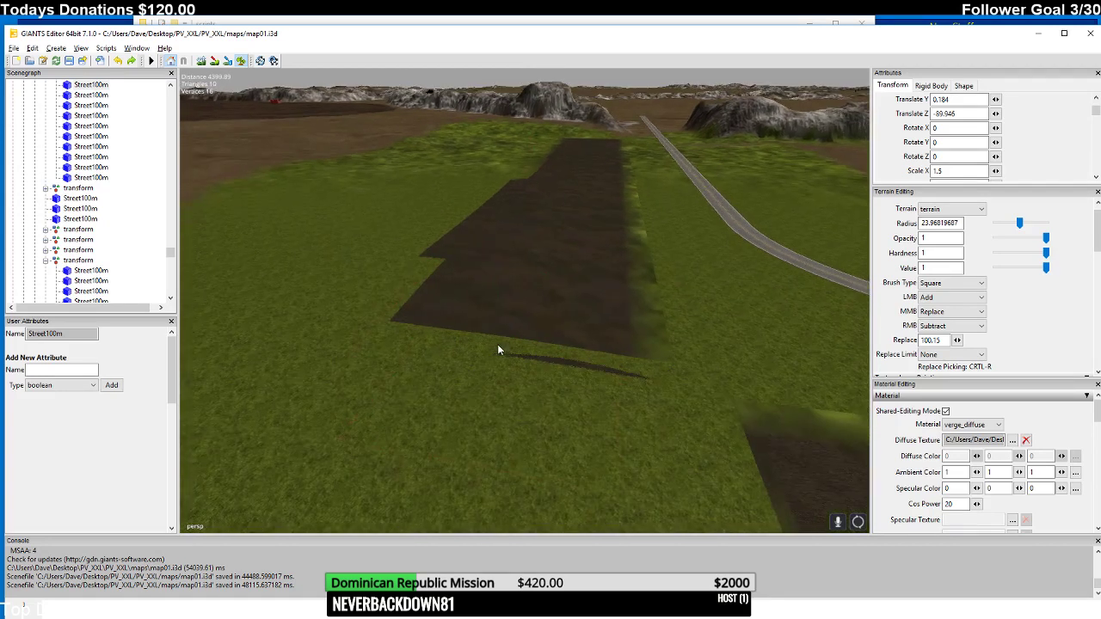
- Paint a block of soil on the grass at the second field's end, extending the strip away from the road
key(d)
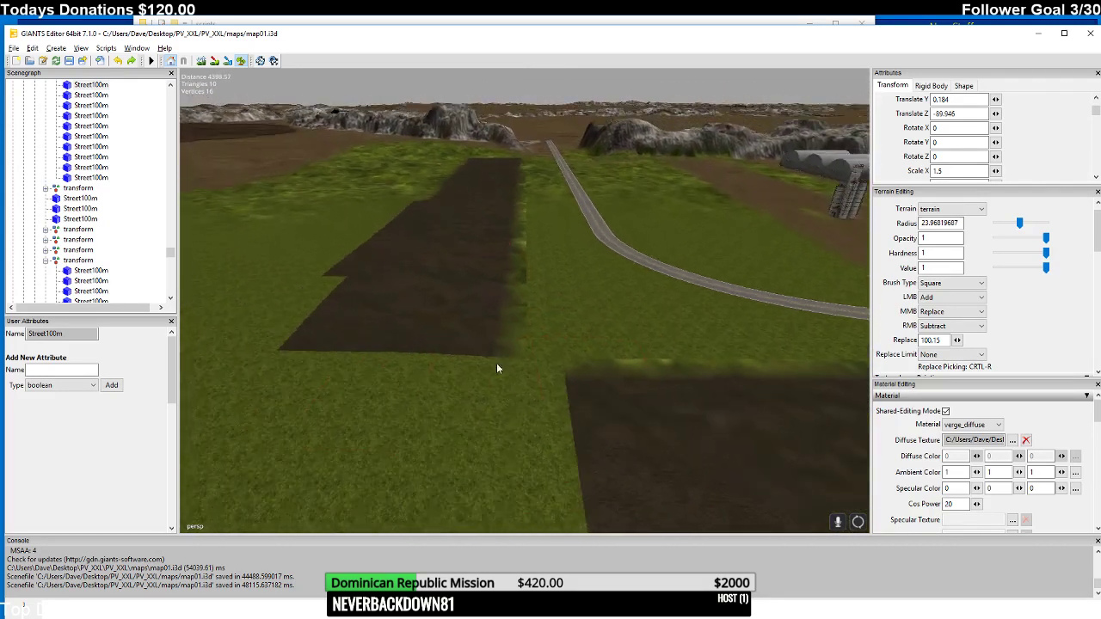
key(a)
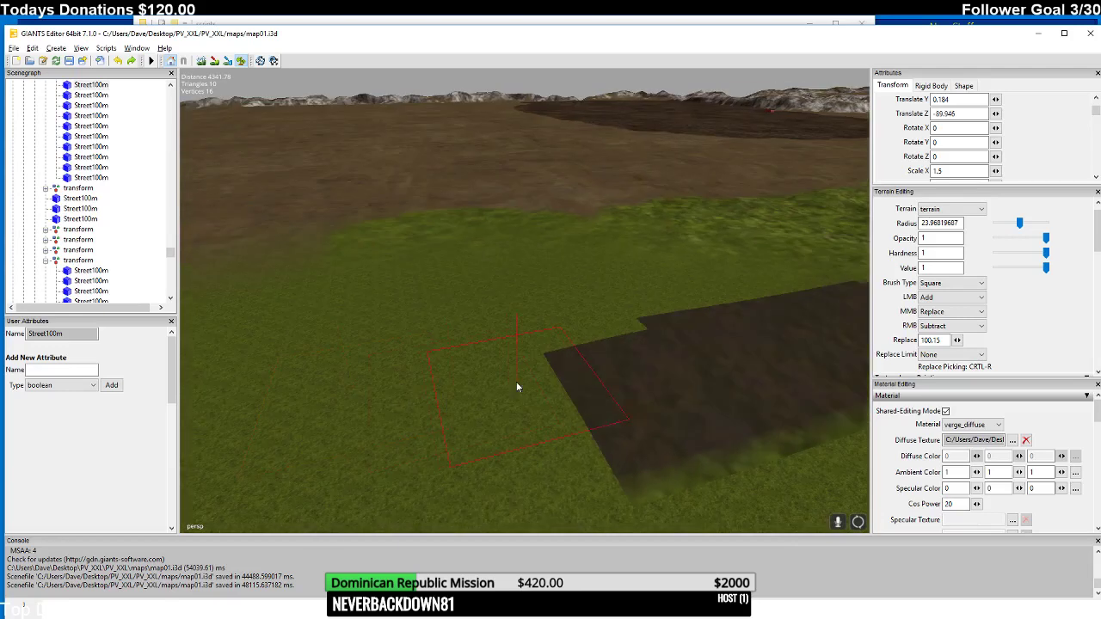
key(s)
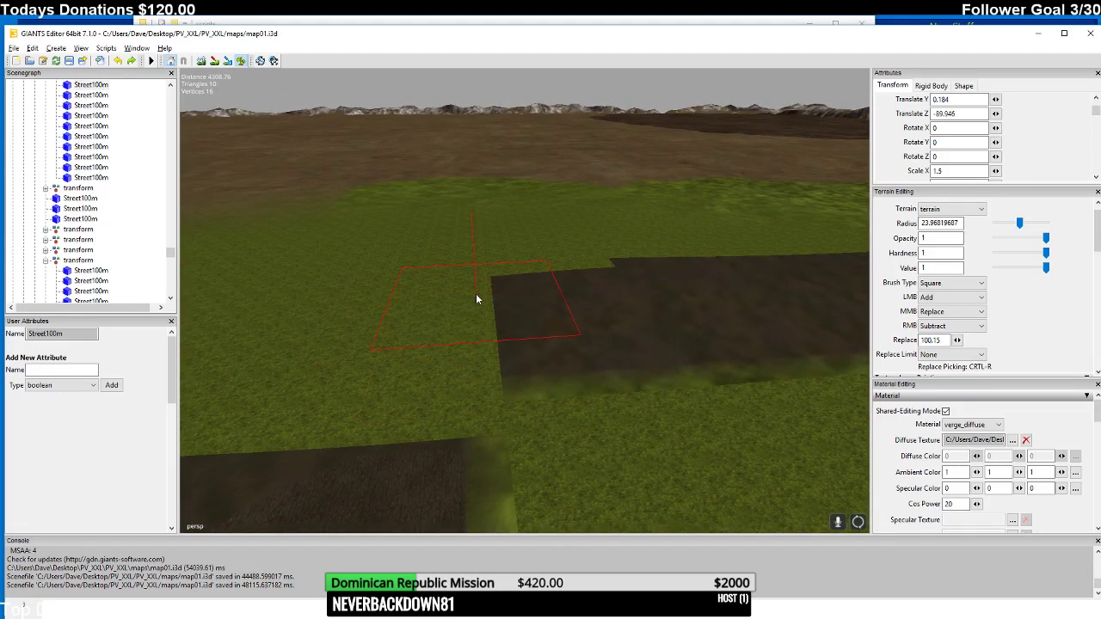
key(w)
key(w)
key(a)
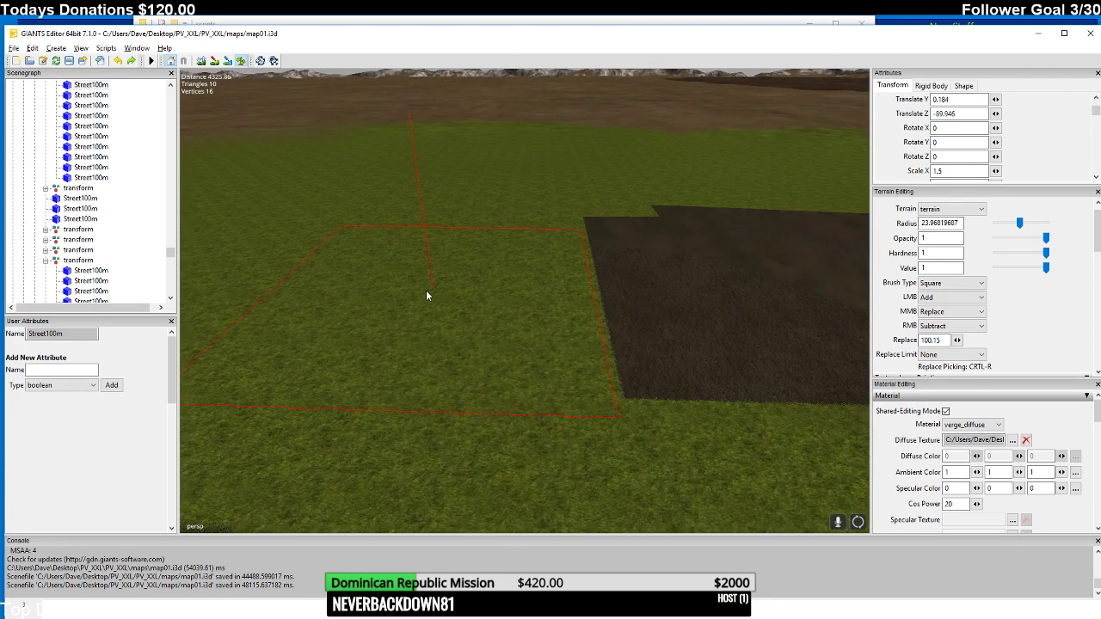
key(w)
mouse_move(588, 298)
mouse_down()
mouse_move(651, 269)
mouse_move(629, 269)
mouse_move(633, 259)
mouse_move(436, 311)
mouse_move(319, 310)
mouse_up()
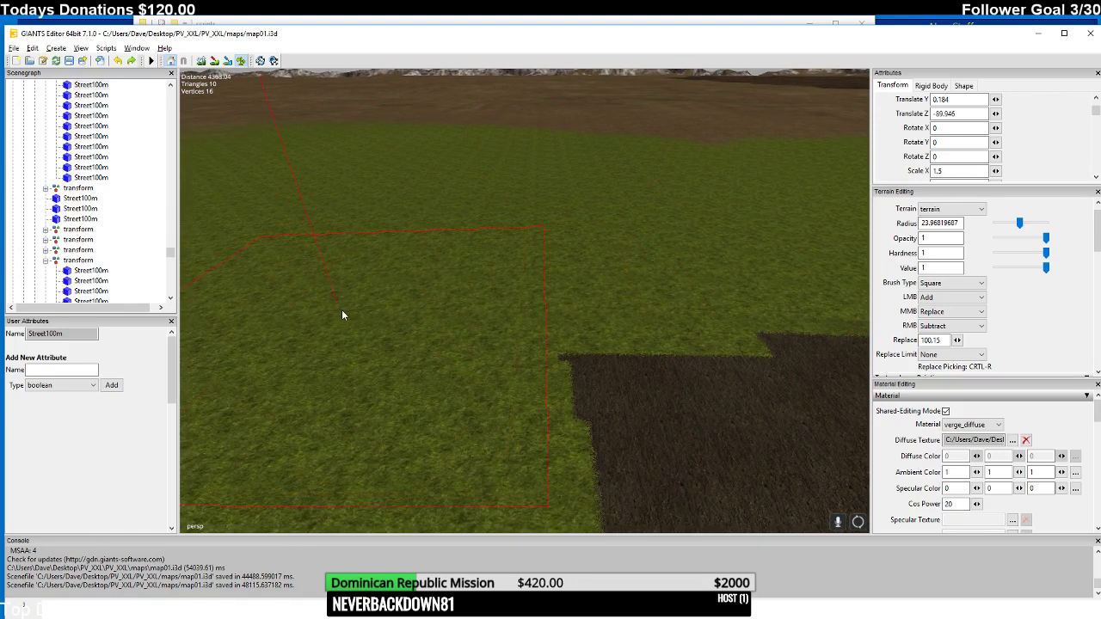
right_drag(357, 307, 675, 336)
click(659, 320)
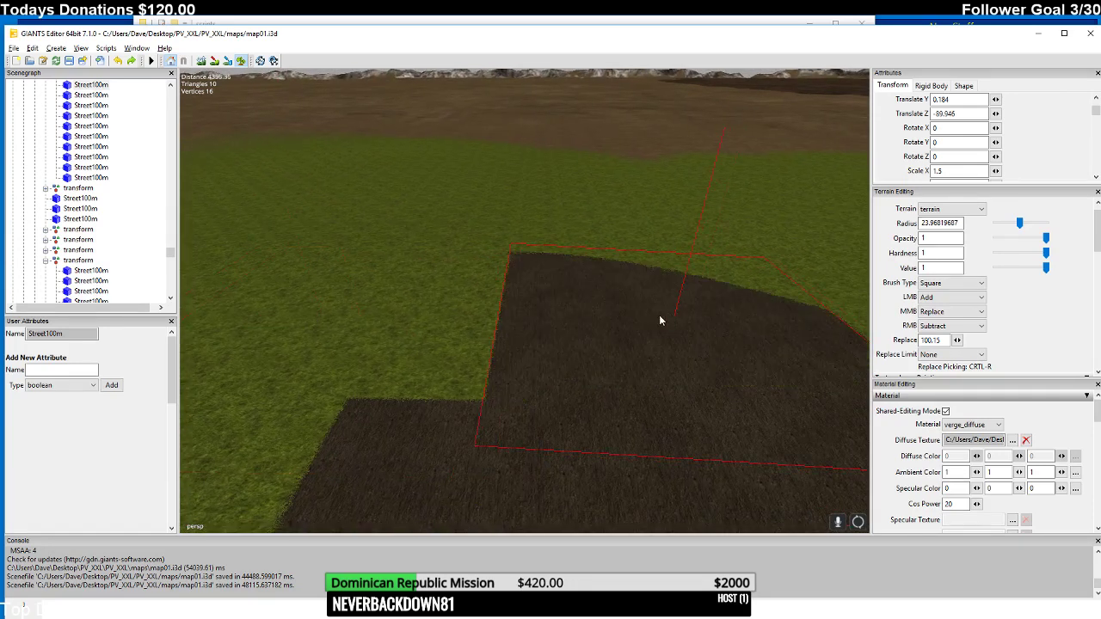
- Even out the new soil block's side edge and extend it farther across the grass toward the rough dirt
drag(659, 320, 579, 317)
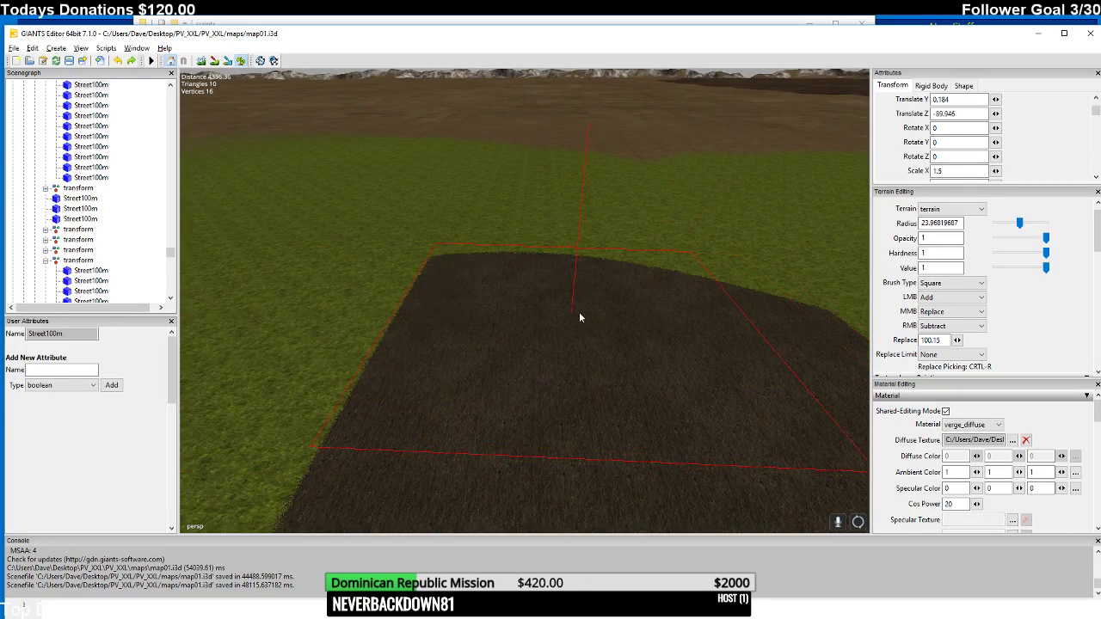
right_drag(578, 317, 609, 310)
right_click(590, 363)
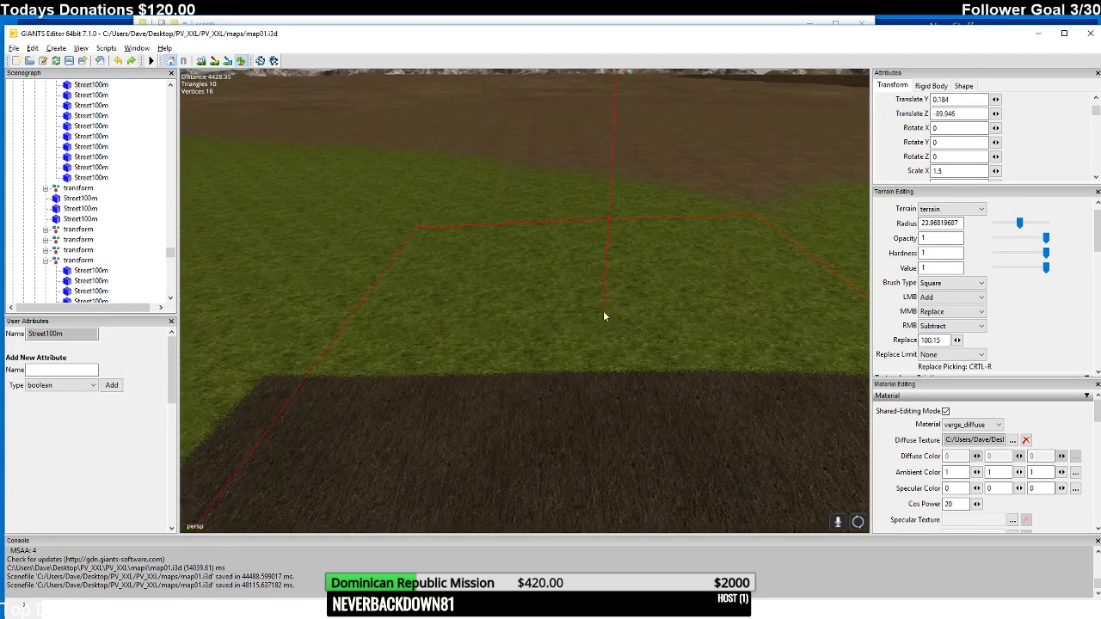
drag(604, 317, 564, 302)
mouse_move(564, 302)
right_down()
mouse_move(693, 300)
mouse_move(653, 299)
mouse_move(582, 345)
mouse_move(497, 458)
mouse_move(454, 398)
mouse_move(467, 378)
mouse_move(363, 376)
mouse_move(358, 337)
mouse_move(314, 346)
mouse_move(373, 315)
mouse_move(403, 318)
mouse_move(404, 299)
mouse_move(410, 416)
mouse_move(556, 357)
mouse_move(388, 385)
mouse_move(406, 431)
mouse_move(471, 297)
right_up()
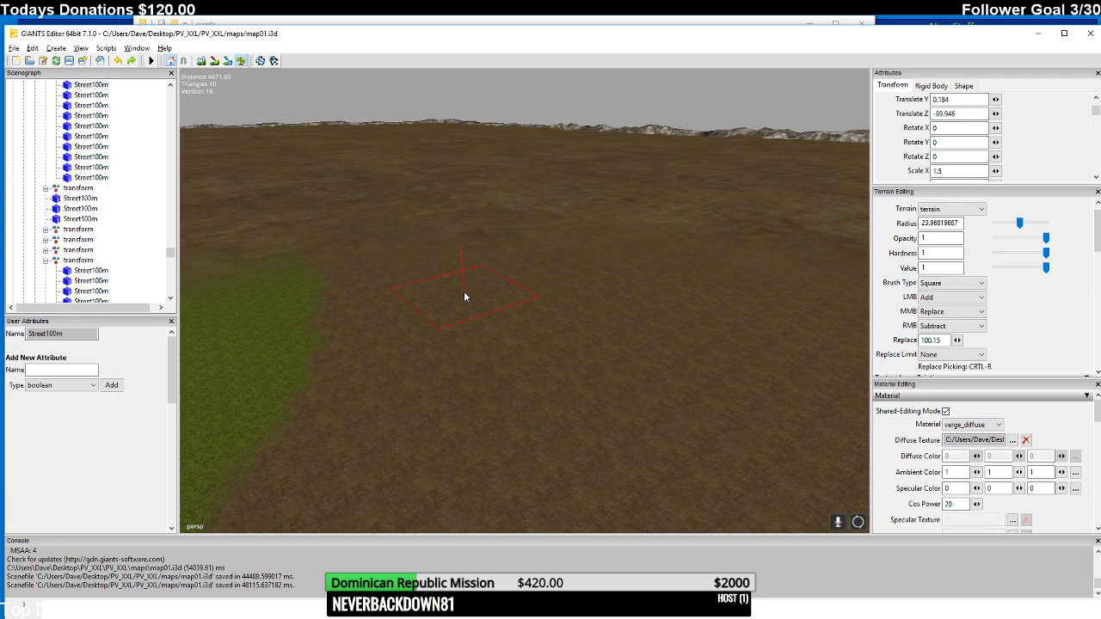
- Switch to terrain texture painting and spread grass over the rough dirt beyond the second field's soil corner
mouse_move(467, 300)
right_down()
mouse_move(439, 298)
mouse_move(401, 400)
mouse_move(515, 344)
mouse_move(610, 339)
mouse_move(669, 266)
mouse_move(703, 259)
mouse_move(660, 298)
mouse_move(605, 301)
mouse_move(405, 186)
right_up()
click(216, 61)
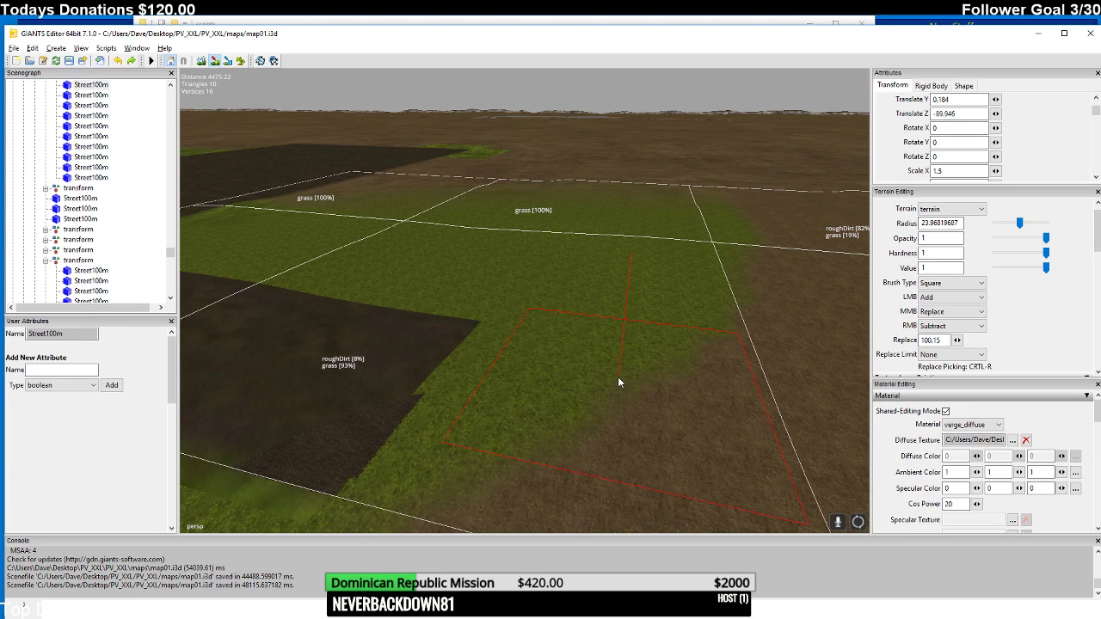
mouse_move(618, 377)
mouse_down()
mouse_move(660, 352)
mouse_move(678, 291)
mouse_up()
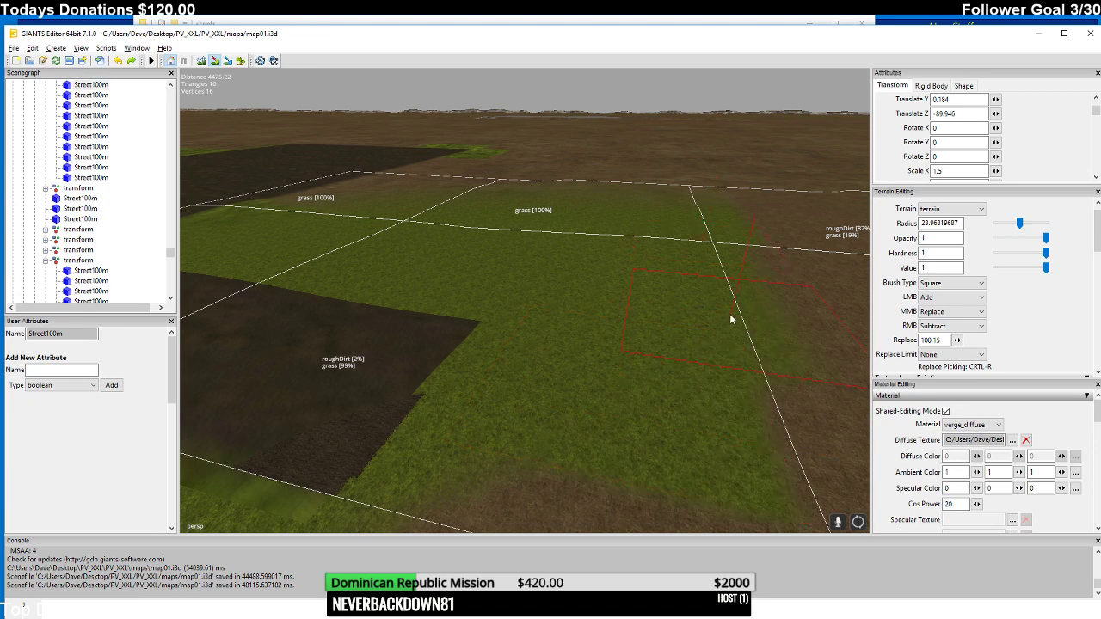
middle_drag(714, 327, 696, 327)
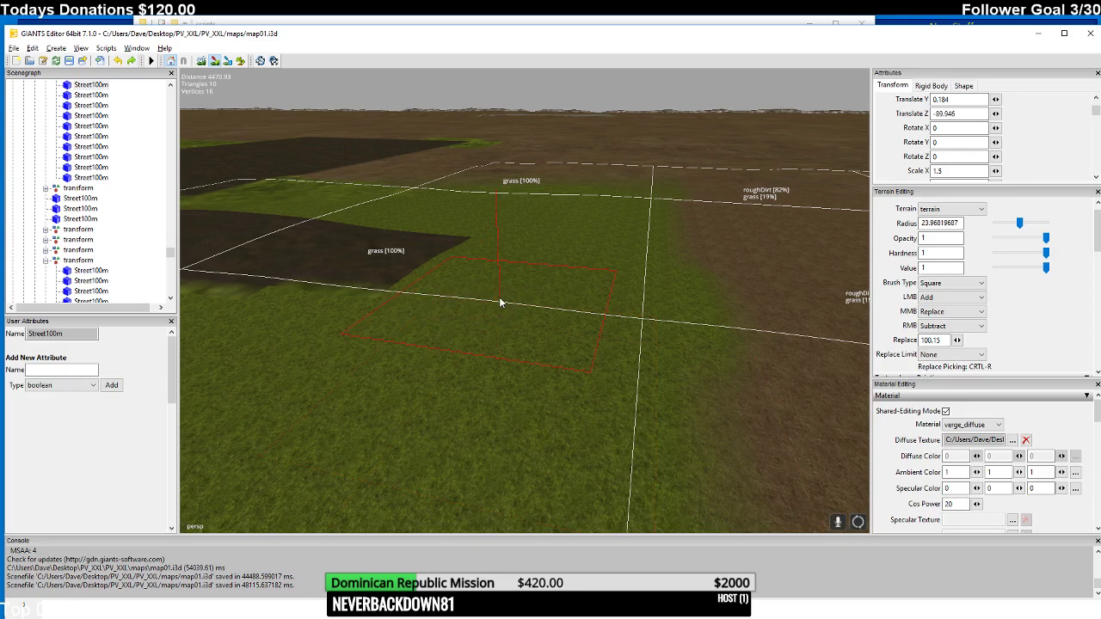
mouse_move(494, 373)
middle_down()
mouse_move(483, 376)
mouse_move(521, 345)
middle_up()
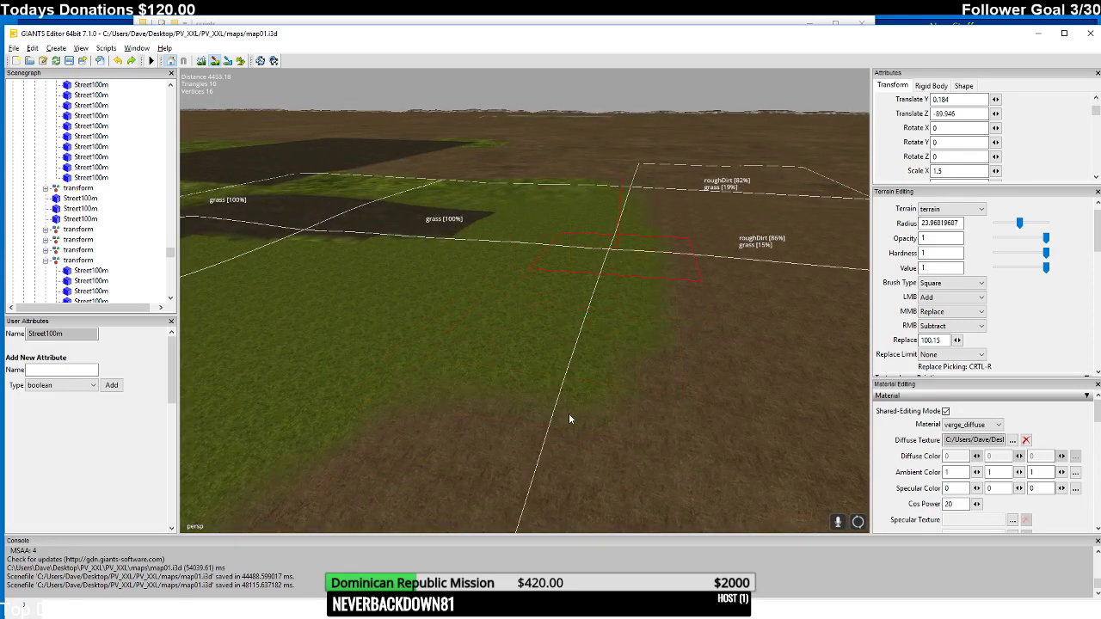
mouse_move(584, 358)
middle_down()
mouse_move(602, 414)
mouse_move(584, 344)
middle_up()
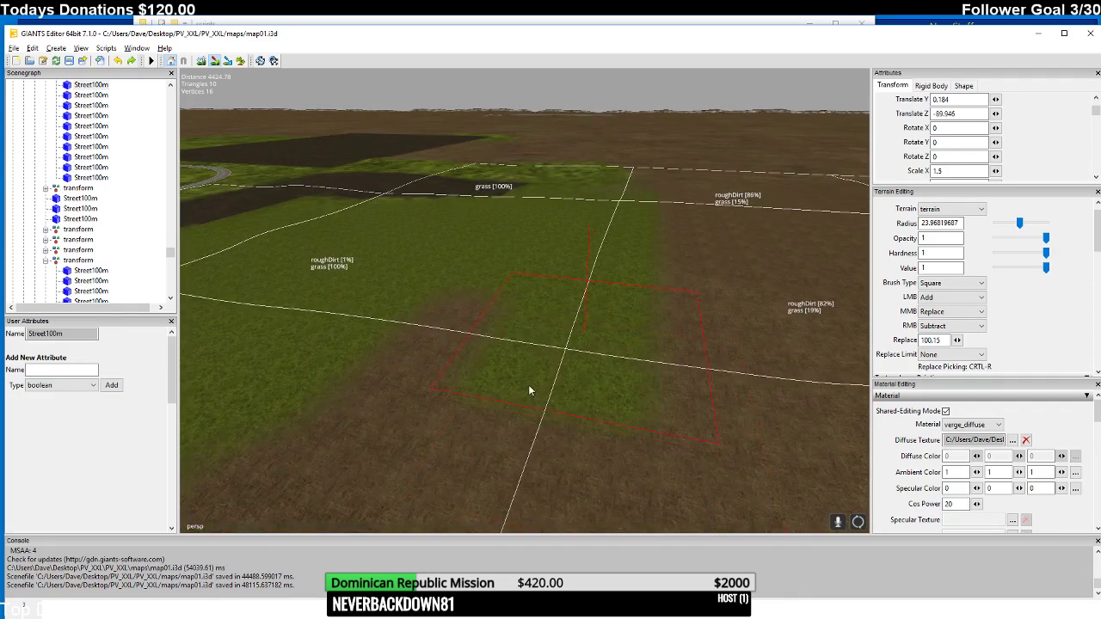
middle_drag(444, 349, 505, 299)
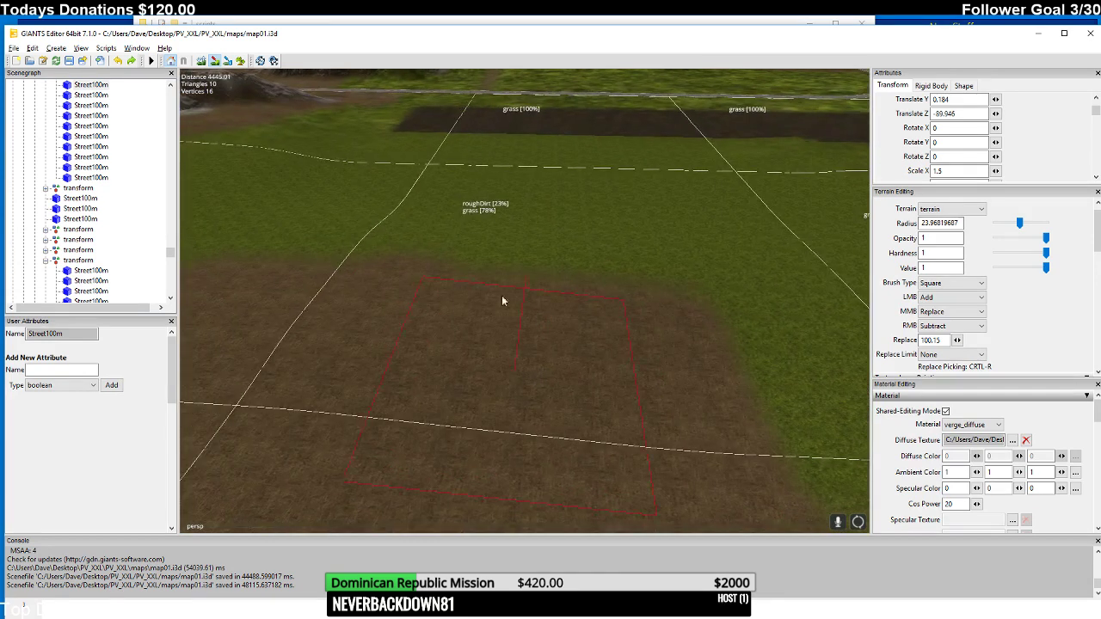
- Fill the rough-dirt pocket behind the second field with grass using overlapping side-to-side strokes
mouse_move(363, 427)
mouse_down()
mouse_move(522, 422)
mouse_move(607, 338)
mouse_move(719, 349)
mouse_move(742, 407)
mouse_up()
mouse_move(742, 407)
middle_down()
mouse_move(715, 375)
mouse_move(746, 377)
mouse_move(737, 362)
mouse_move(538, 263)
middle_up()
mouse_move(519, 376)
mouse_down()
mouse_move(653, 369)
mouse_move(769, 374)
mouse_up()
mouse_move(769, 373)
middle_down()
mouse_move(604, 351)
mouse_move(418, 356)
middle_up()
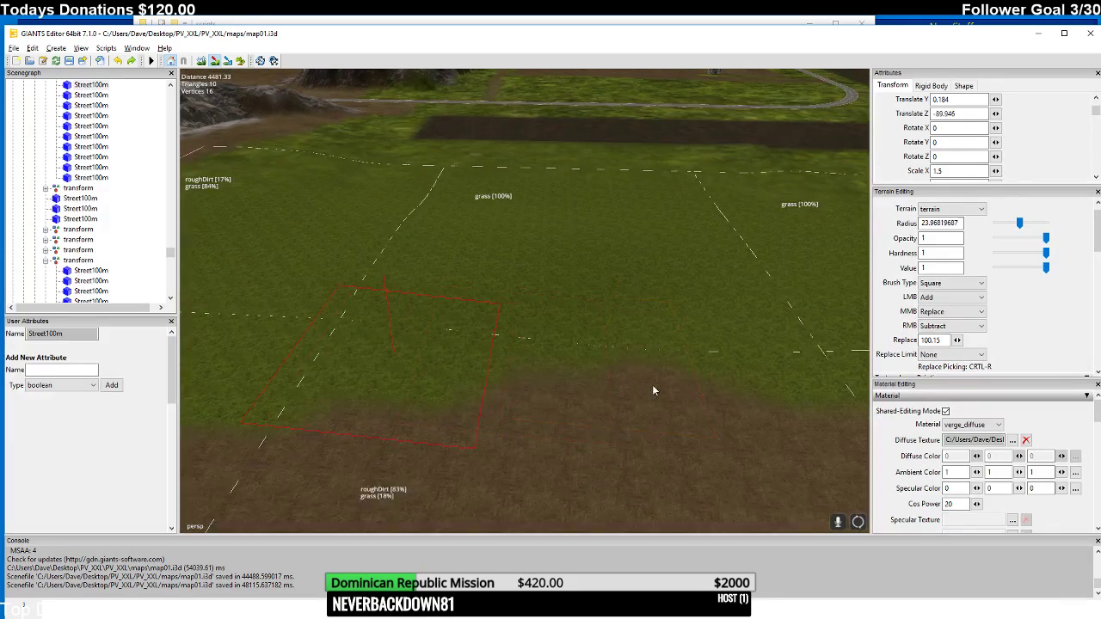
middle_drag(750, 389, 593, 384)
drag(655, 396, 600, 393)
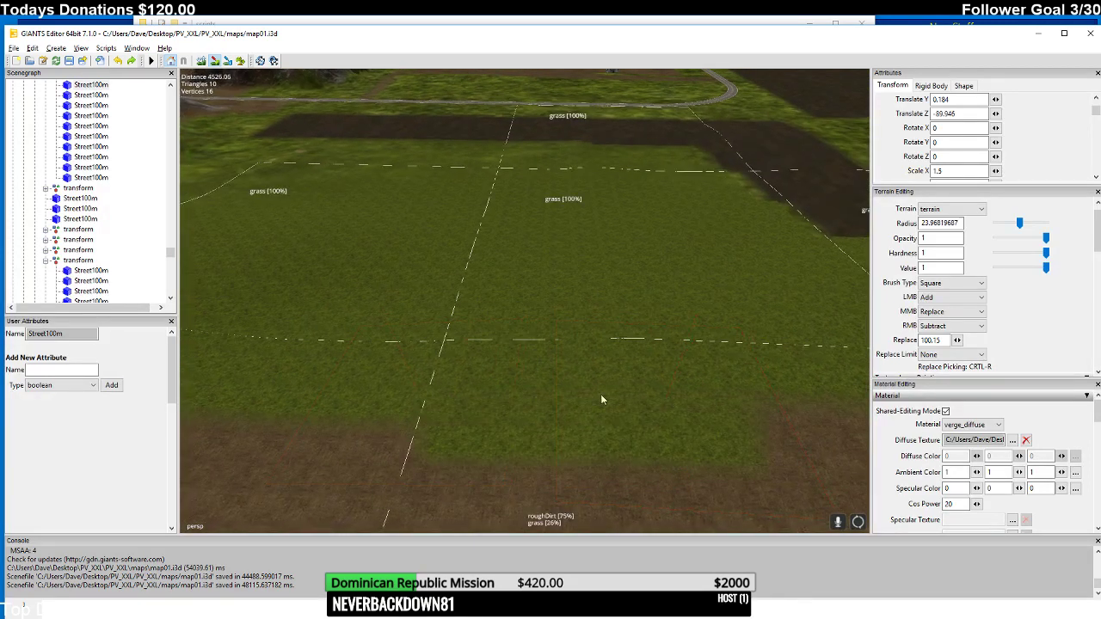
- Continue the grass band over the rough dirt behind the second field toward the ground beside the first field
middle_drag(600, 394, 429, 390)
drag(519, 443, 766, 433)
middle_drag(766, 432, 418, 410)
middle_drag(731, 410, 583, 426)
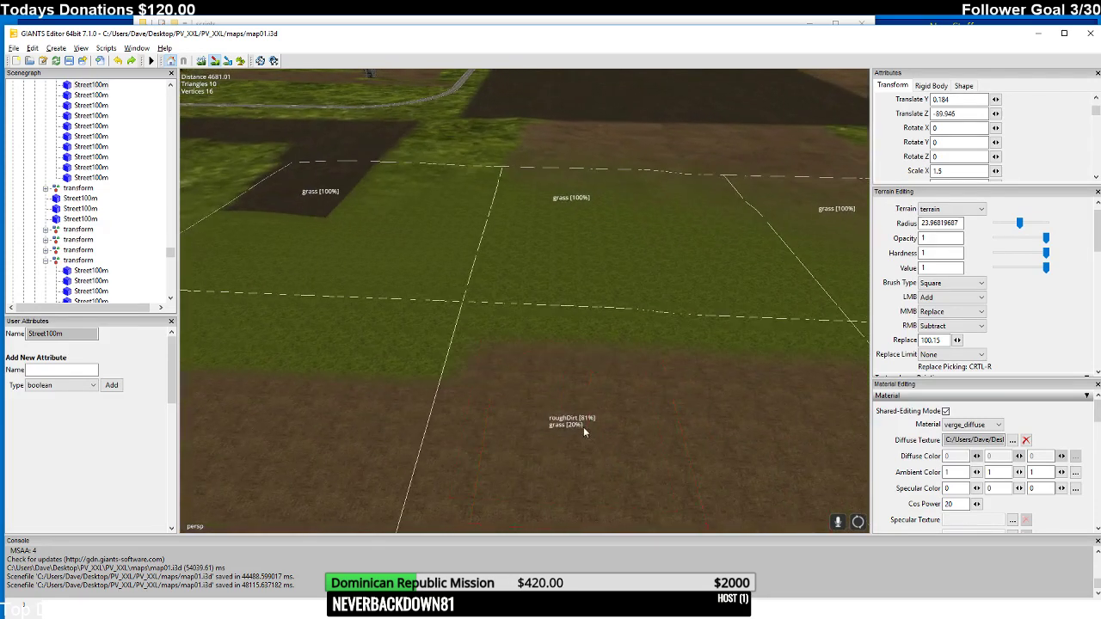
middle_drag(785, 404, 646, 393)
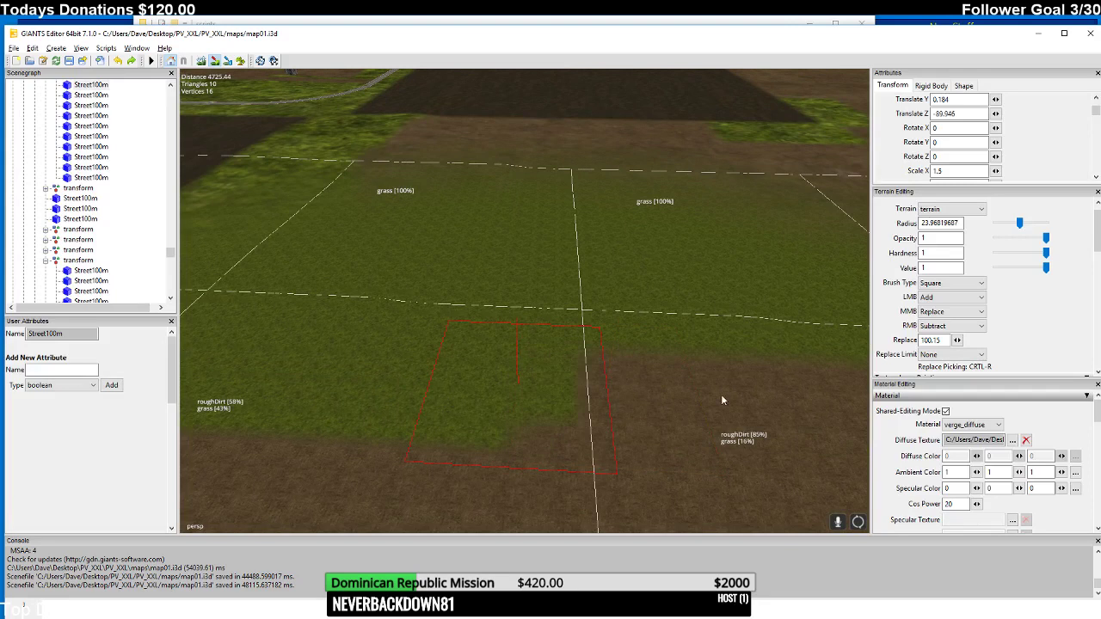
- Widen the grass area's outer edge over the rough dirt, working back toward the rocks
mouse_move(721, 395)
middle_down()
mouse_move(606, 387)
mouse_move(457, 338)
mouse_move(484, 312)
mouse_move(475, 281)
mouse_move(485, 275)
middle_up()
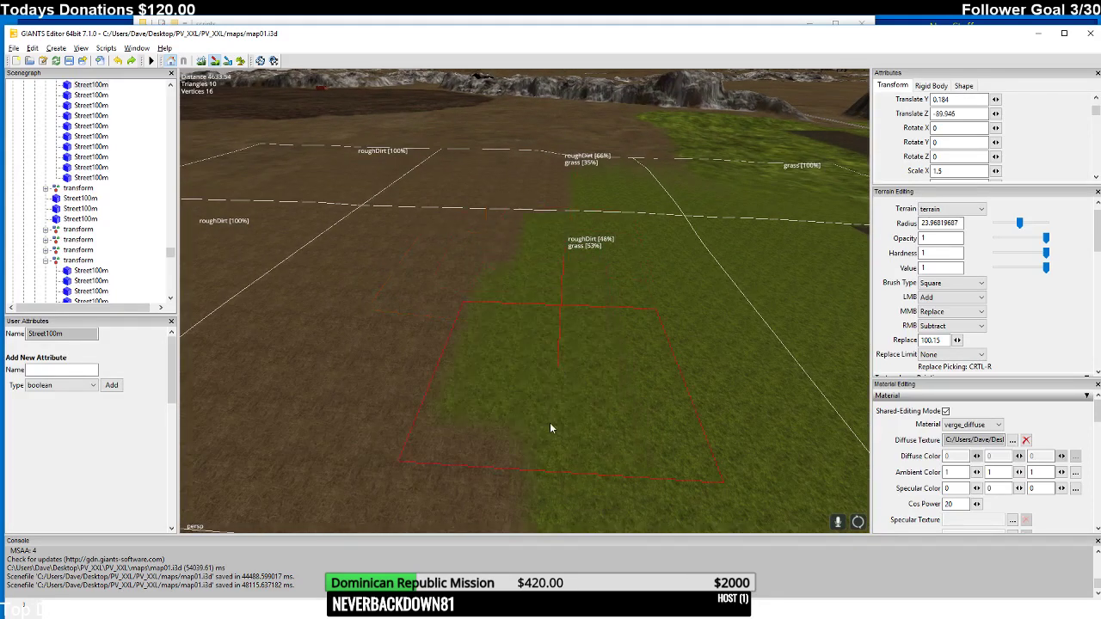
middle_drag(549, 422, 583, 307)
mouse_move(583, 307)
mouse_down()
mouse_move(529, 396)
mouse_move(528, 291)
mouse_move(544, 214)
mouse_move(648, 172)
mouse_up()
mouse_move(665, 223)
middle_down()
mouse_move(605, 301)
mouse_move(594, 335)
mouse_move(669, 297)
mouse_move(674, 245)
middle_up()
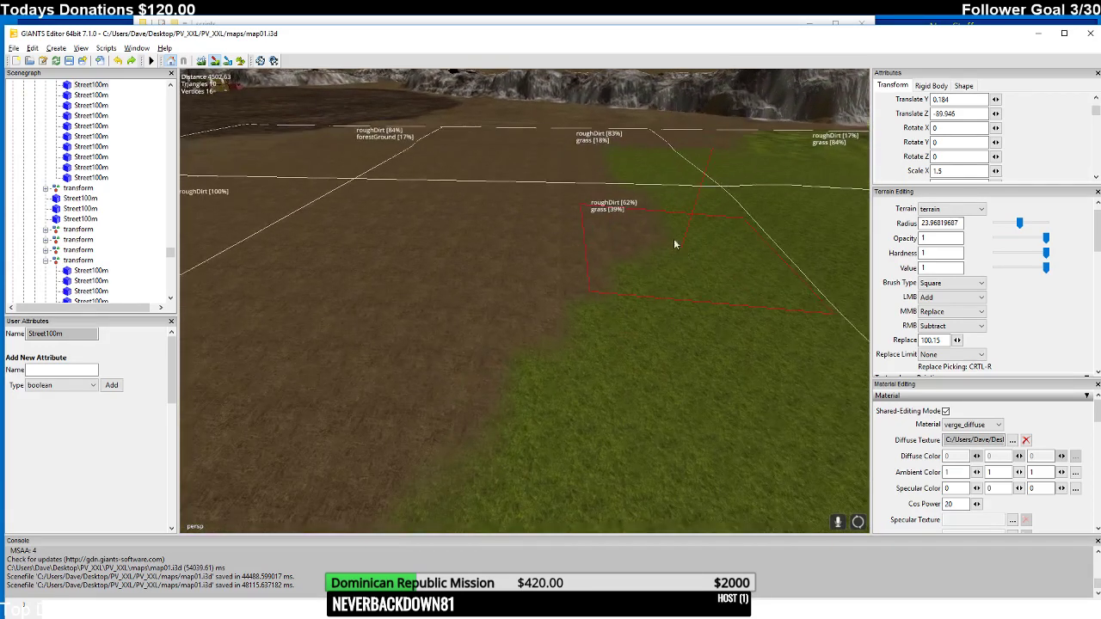
middle_drag(549, 250, 579, 354)
right_click(579, 353)
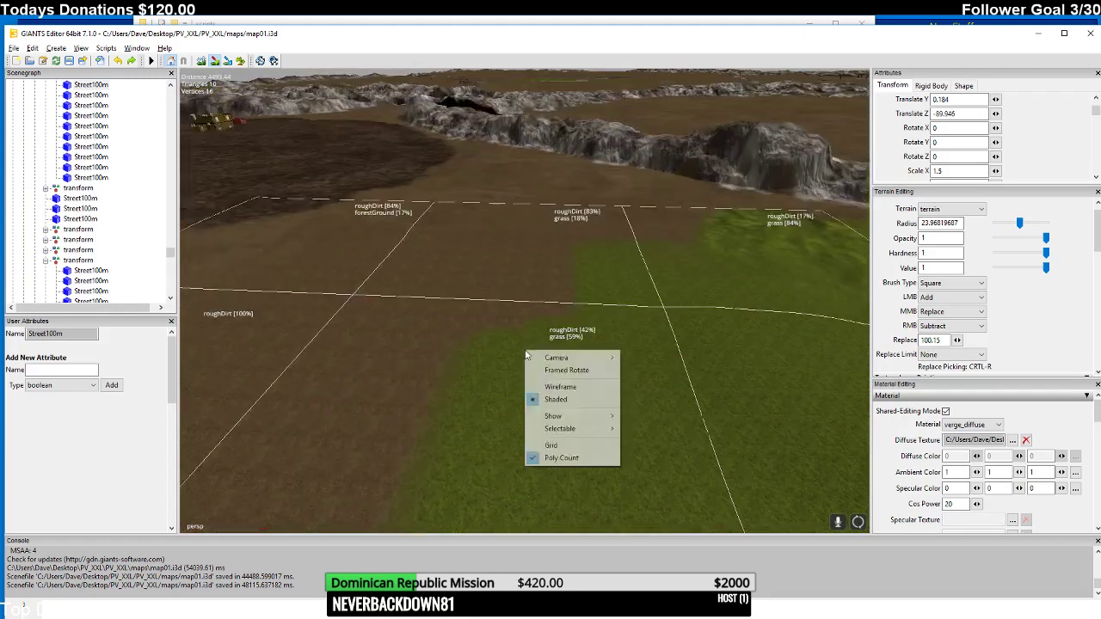
click(522, 376)
scroll(525, 361, up, 2)
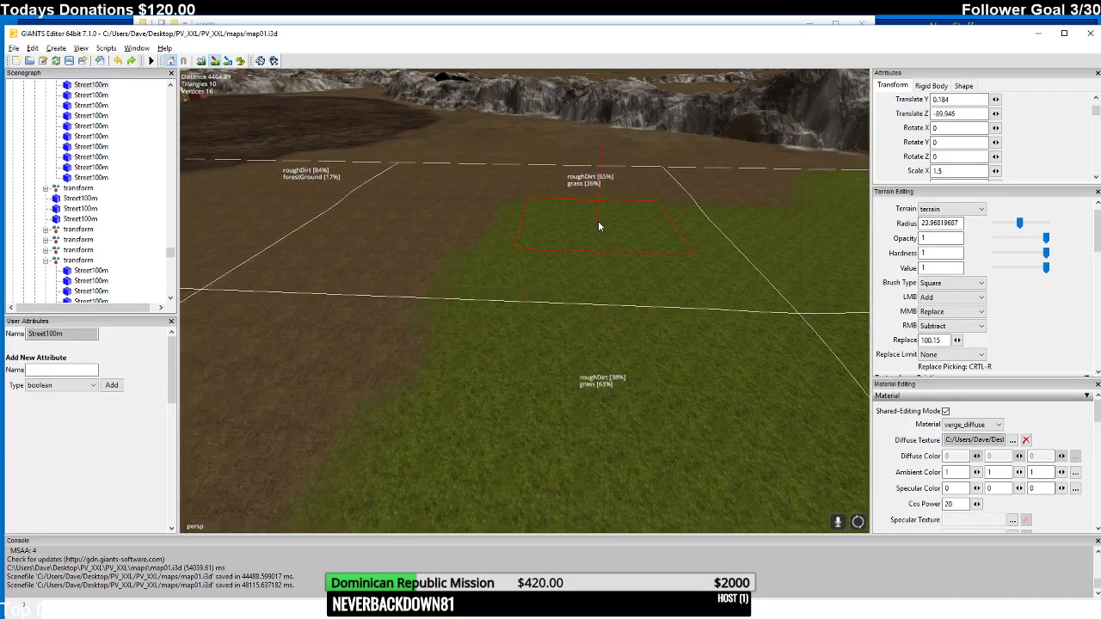
- Cover the rough dirt between the large rock and the second field with grass, including the nearby outer corner
mouse_move(769, 198)
middle_down()
mouse_move(648, 353)
mouse_move(522, 427)
mouse_move(599, 347)
mouse_move(609, 398)
mouse_move(719, 398)
mouse_move(690, 400)
middle_up()
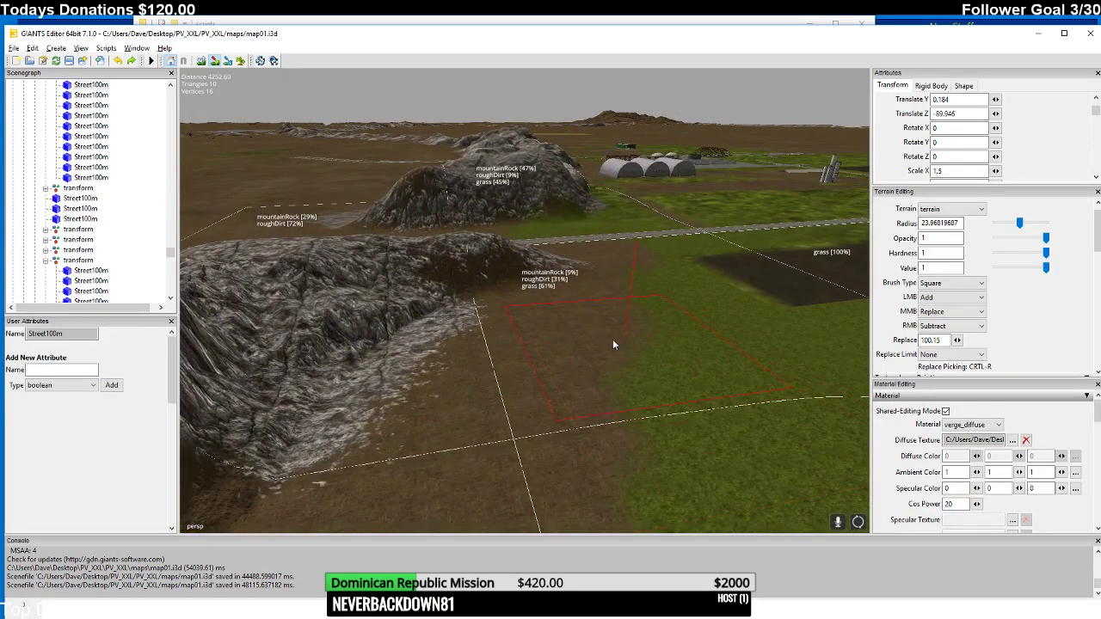
mouse_move(613, 345)
mouse_down()
mouse_move(595, 364)
mouse_move(573, 430)
mouse_move(510, 505)
mouse_up()
mouse_move(565, 447)
middle_down()
mouse_move(521, 482)
mouse_move(583, 392)
mouse_move(728, 452)
mouse_move(651, 436)
mouse_move(473, 460)
mouse_move(408, 446)
mouse_move(430, 386)
mouse_move(468, 380)
mouse_move(488, 357)
middle_up()
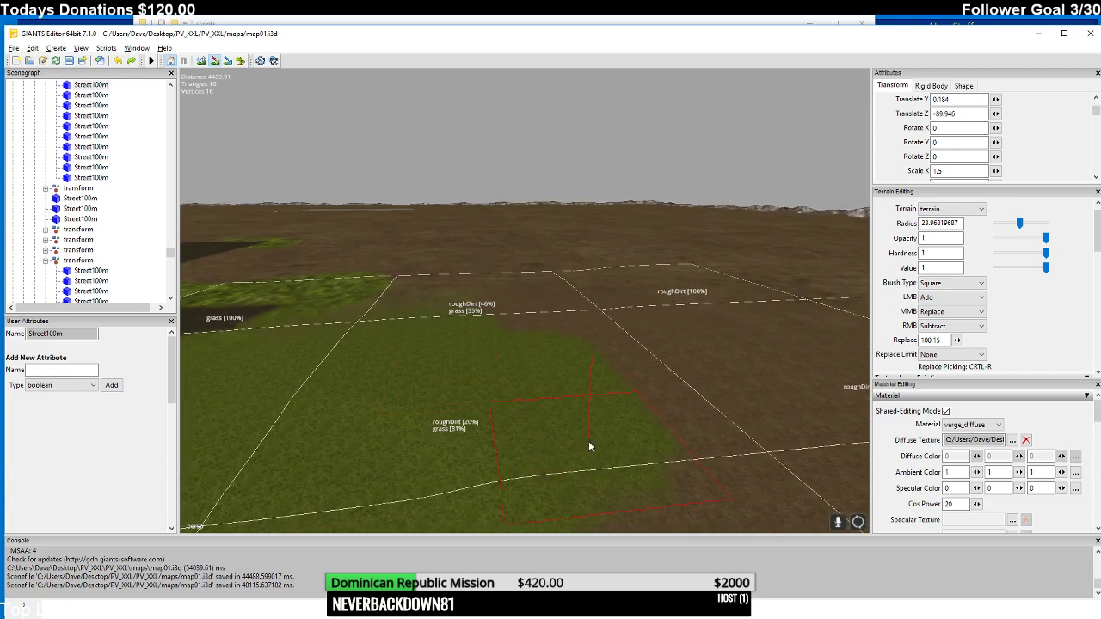
mouse_move(585, 415)
middle_down()
mouse_move(562, 435)
mouse_move(545, 433)
mouse_move(519, 389)
mouse_move(536, 429)
mouse_move(523, 390)
mouse_move(529, 465)
mouse_move(518, 463)
mouse_move(542, 443)
mouse_move(516, 452)
mouse_move(535, 444)
mouse_move(603, 464)
mouse_move(657, 435)
mouse_move(649, 386)
middle_up()
click(537, 419)
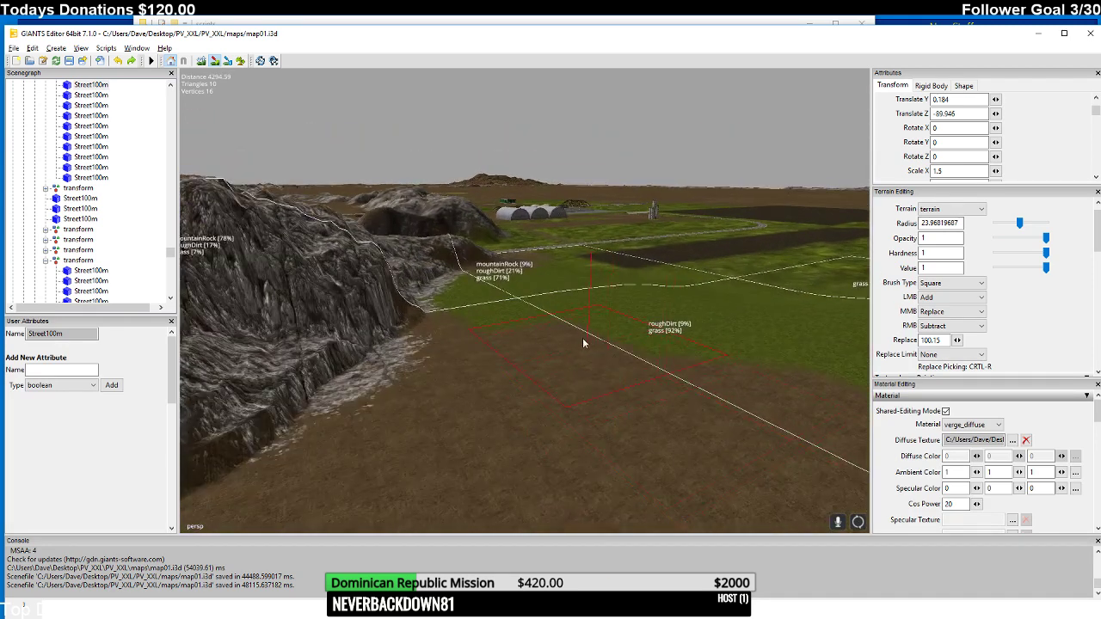
- Bring the grass up to the foot of the rock face and extend it along the base
mouse_move(565, 338)
mouse_down()
mouse_move(547, 331)
mouse_move(509, 462)
mouse_up()
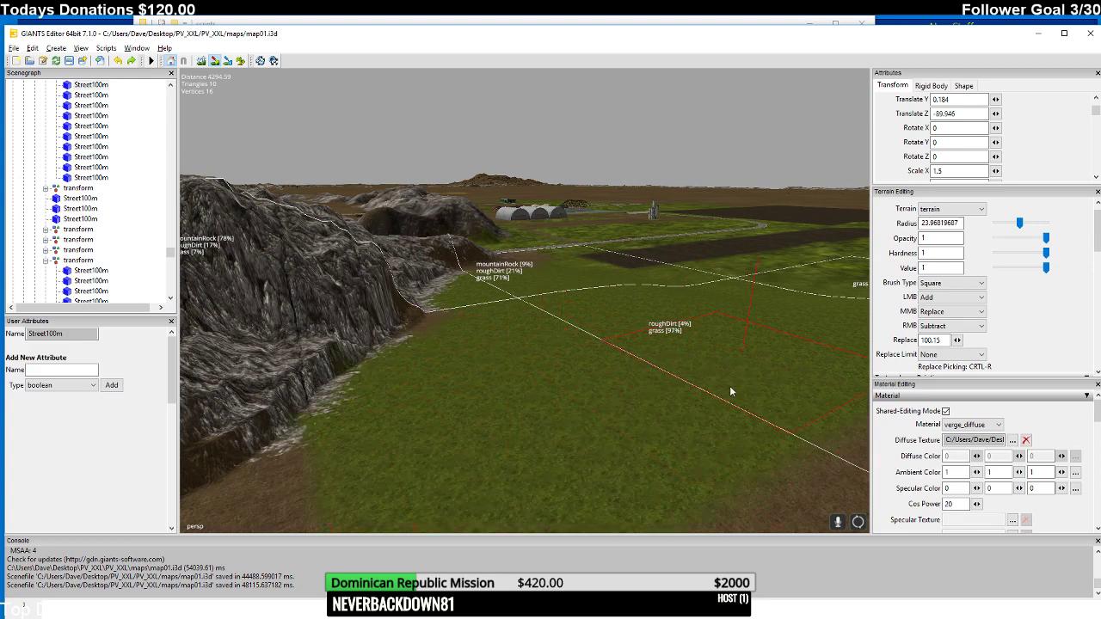
mouse_move(730, 386)
middle_down()
mouse_move(675, 438)
mouse_move(666, 400)
middle_up()
drag(666, 400, 519, 398)
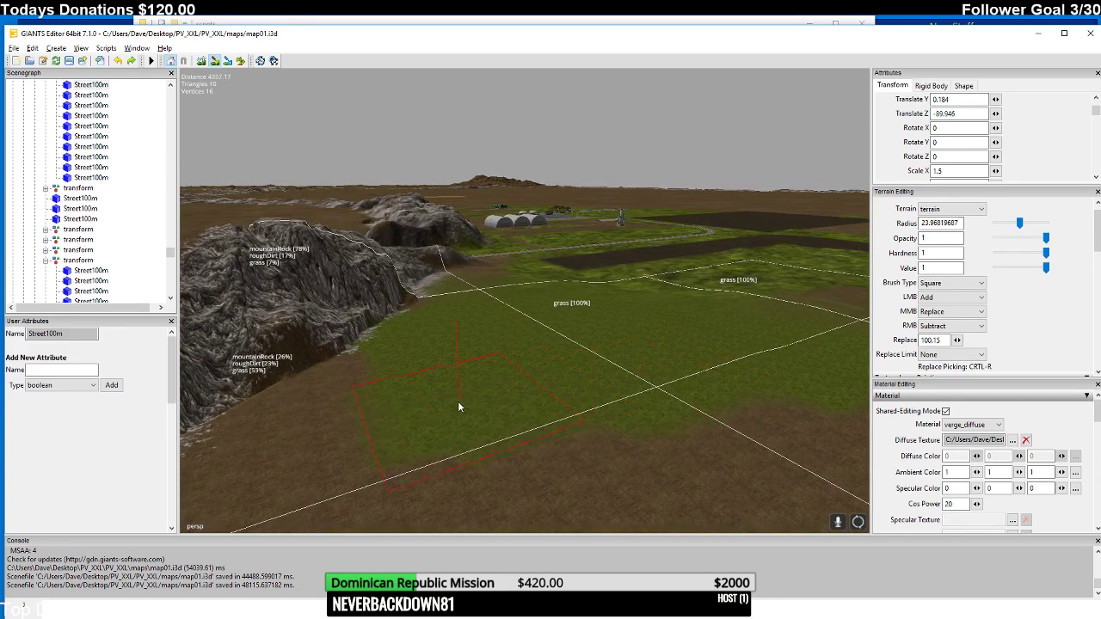
middle_drag(458, 407, 600, 374)
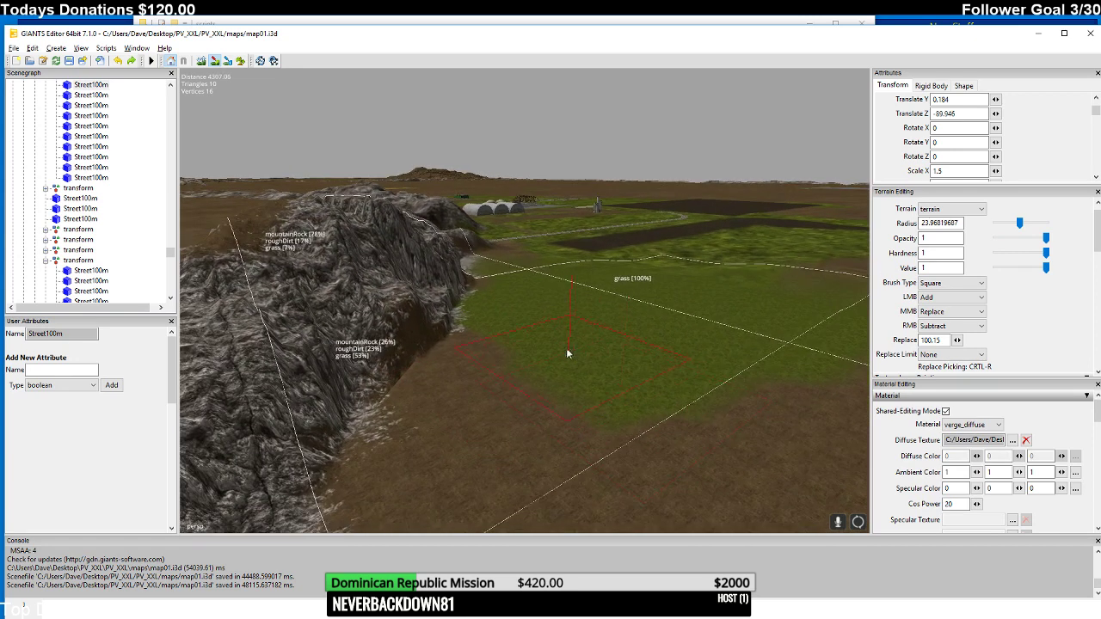
mouse_move(567, 352)
mouse_down()
mouse_move(564, 342)
mouse_move(566, 473)
mouse_up()
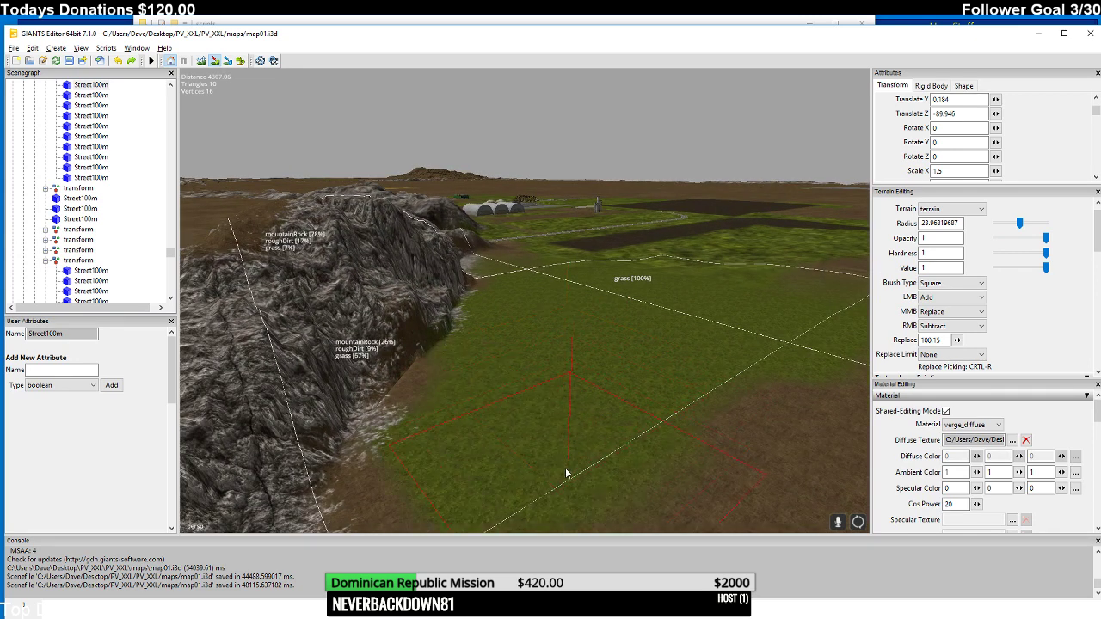
- Fill the rough-dirt notches along the outer edge with grass, joining the rock-side patch to the main grass area
middle_drag(561, 400, 613, 312)
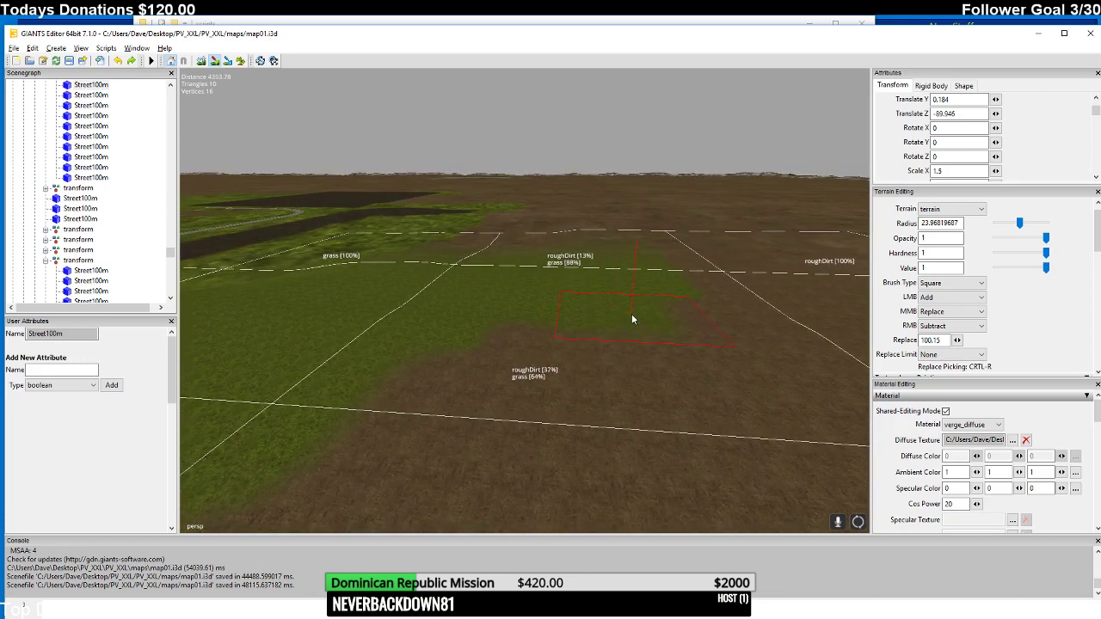
mouse_move(651, 323)
mouse_down()
mouse_move(651, 418)
mouse_move(479, 397)
mouse_up()
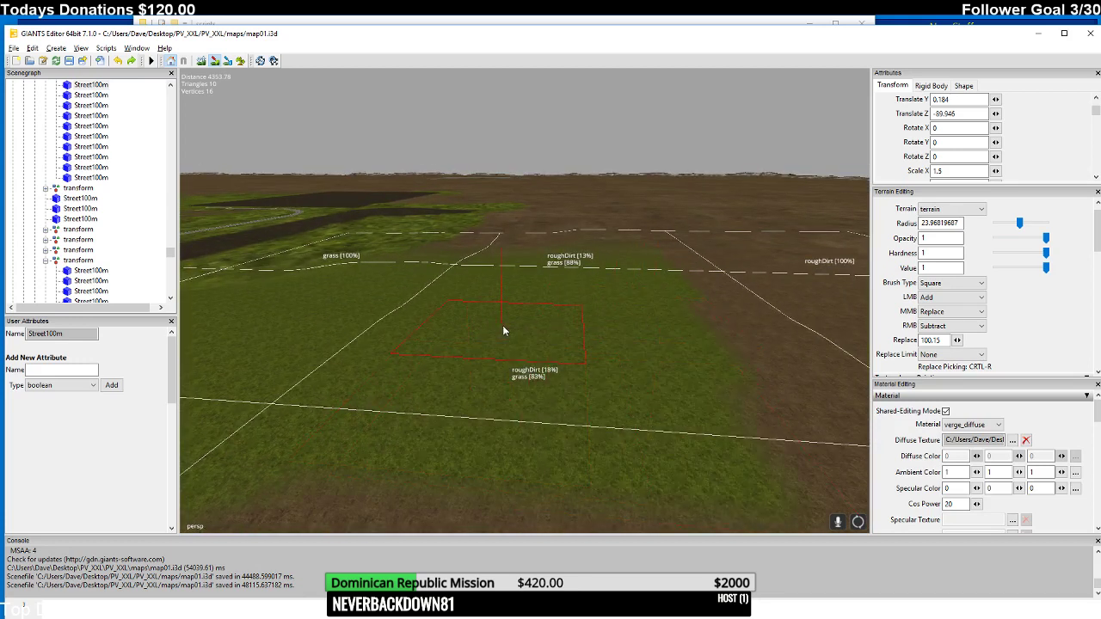
mouse_move(503, 330)
middle_down()
mouse_move(486, 477)
mouse_move(383, 426)
mouse_move(487, 434)
mouse_move(407, 384)
mouse_move(426, 378)
mouse_move(430, 411)
mouse_move(395, 397)
mouse_move(422, 384)
mouse_move(462, 394)
mouse_move(494, 370)
mouse_move(475, 403)
mouse_move(404, 407)
mouse_move(468, 406)
mouse_move(326, 401)
mouse_move(448, 361)
mouse_move(517, 321)
mouse_move(532, 427)
mouse_move(523, 215)
mouse_move(478, 106)
mouse_move(313, 190)
middle_up()
right_drag(370, 296, 550, 330)
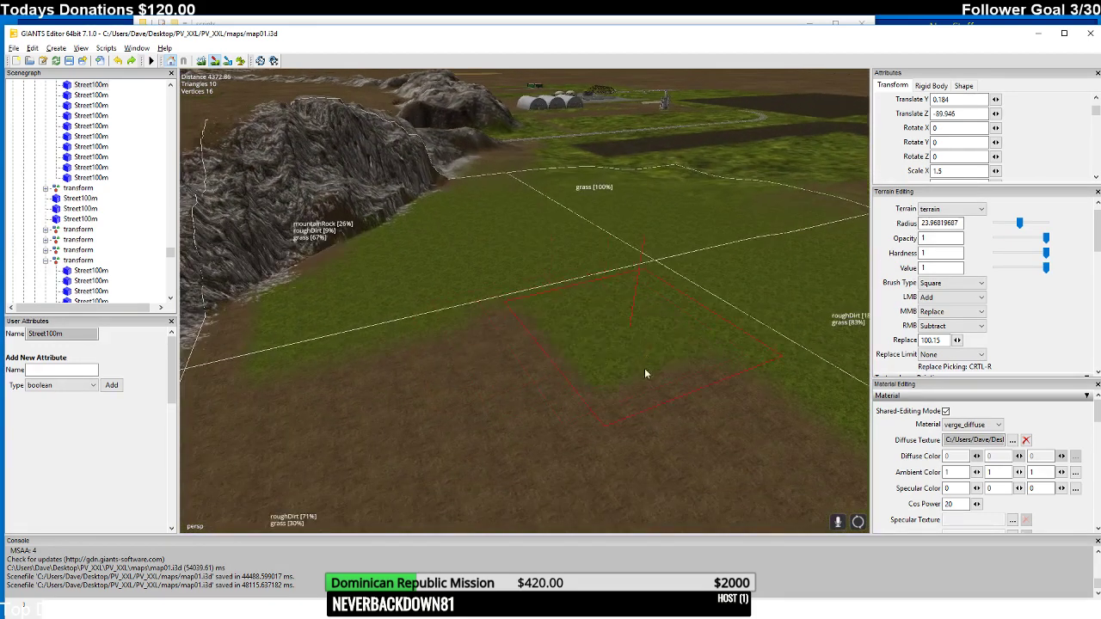
mouse_move(644, 368)
mouse_down()
mouse_move(538, 383)
mouse_move(363, 368)
mouse_move(317, 387)
mouse_move(536, 338)
mouse_up()
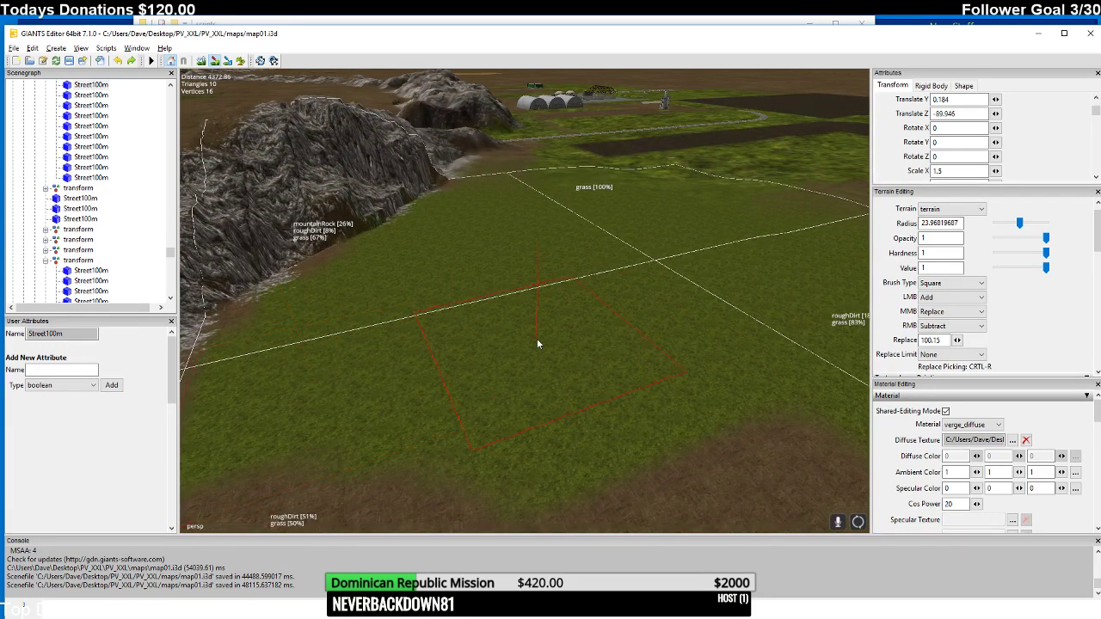
mouse_move(537, 338)
right_down()
mouse_move(438, 341)
mouse_move(425, 372)
mouse_move(417, 337)
mouse_move(428, 355)
mouse_move(533, 346)
mouse_move(531, 319)
mouse_move(606, 462)
mouse_move(572, 408)
mouse_move(594, 430)
mouse_move(610, 382)
right_up()
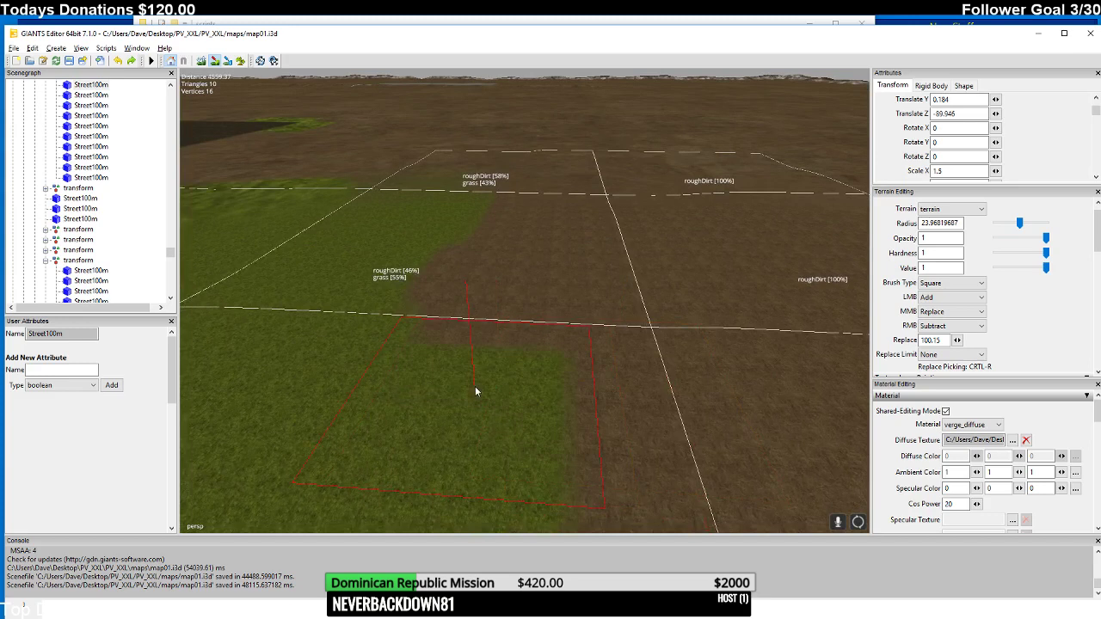
- Cover the remaining rough dirt along the grass area's outer edge with grass, extending the edge outward
mouse_move(513, 314)
mouse_down()
mouse_move(507, 216)
mouse_move(543, 190)
mouse_move(579, 229)
mouse_move(576, 456)
mouse_up()
right_drag(574, 451, 561, 277)
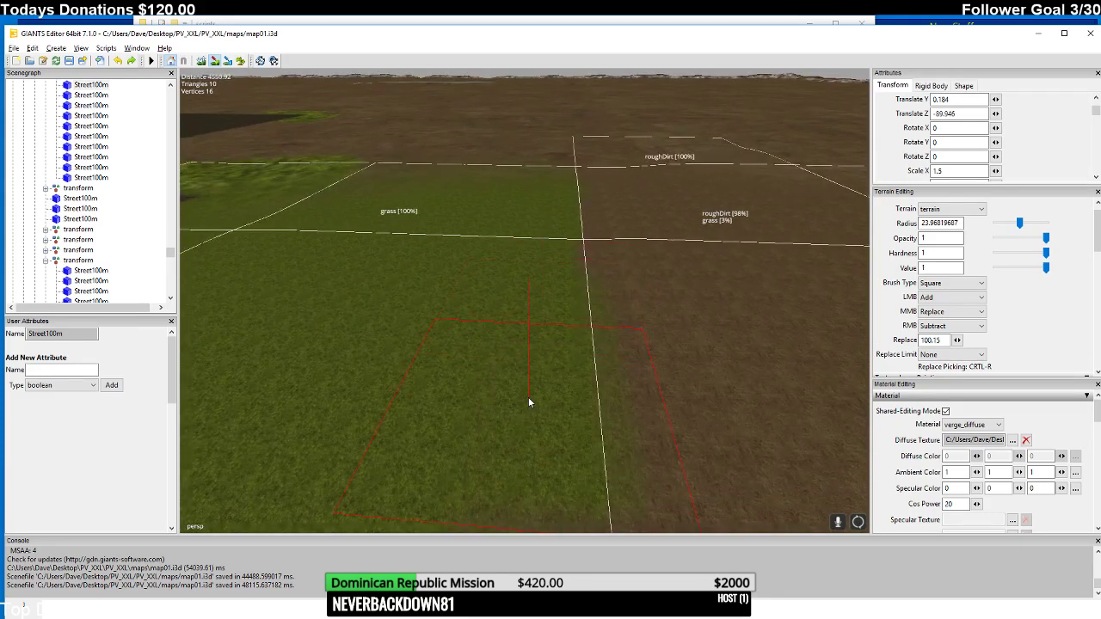
right_drag(433, 325, 626, 234)
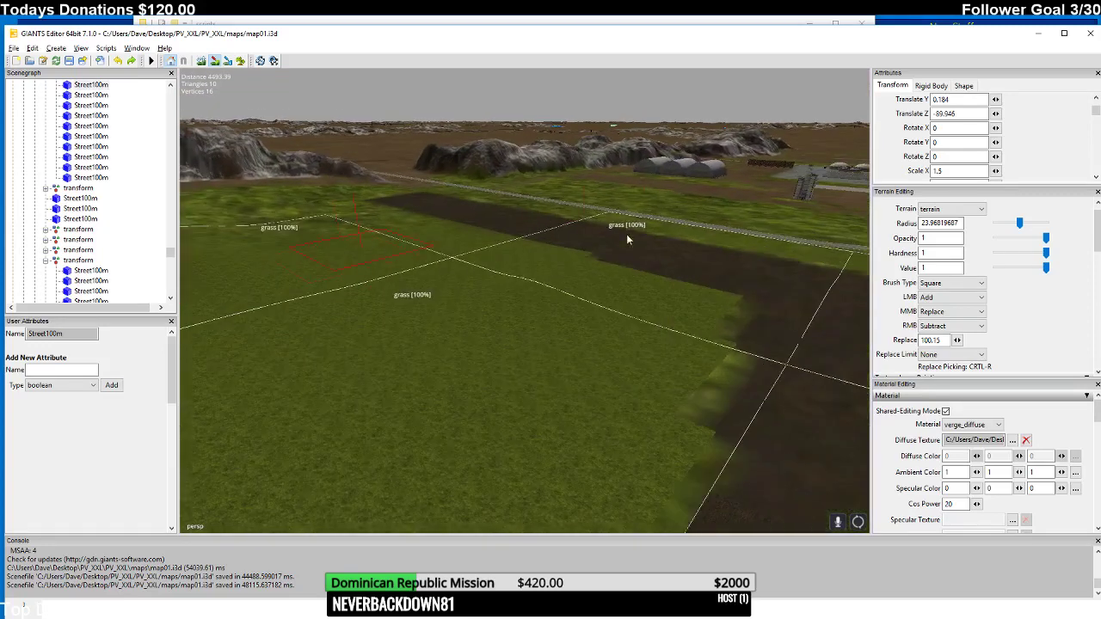
- Set the terrain brush to Smooth with radius 50 and smooth the grassy ground beside the second field
drag(1019, 223, 1049, 225)
click(956, 298)
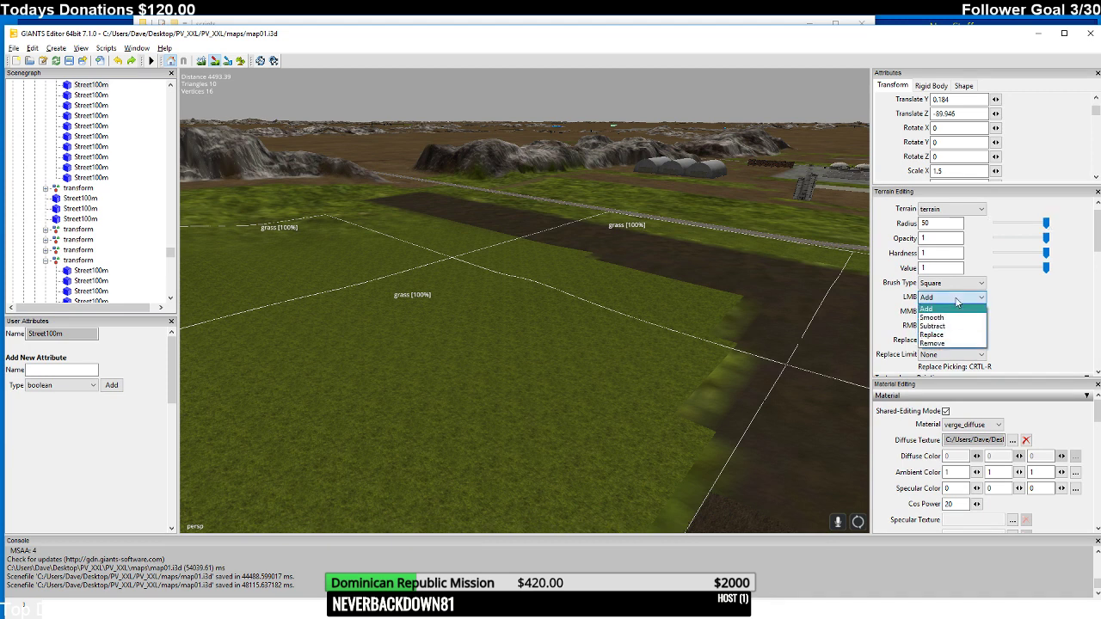
click(951, 318)
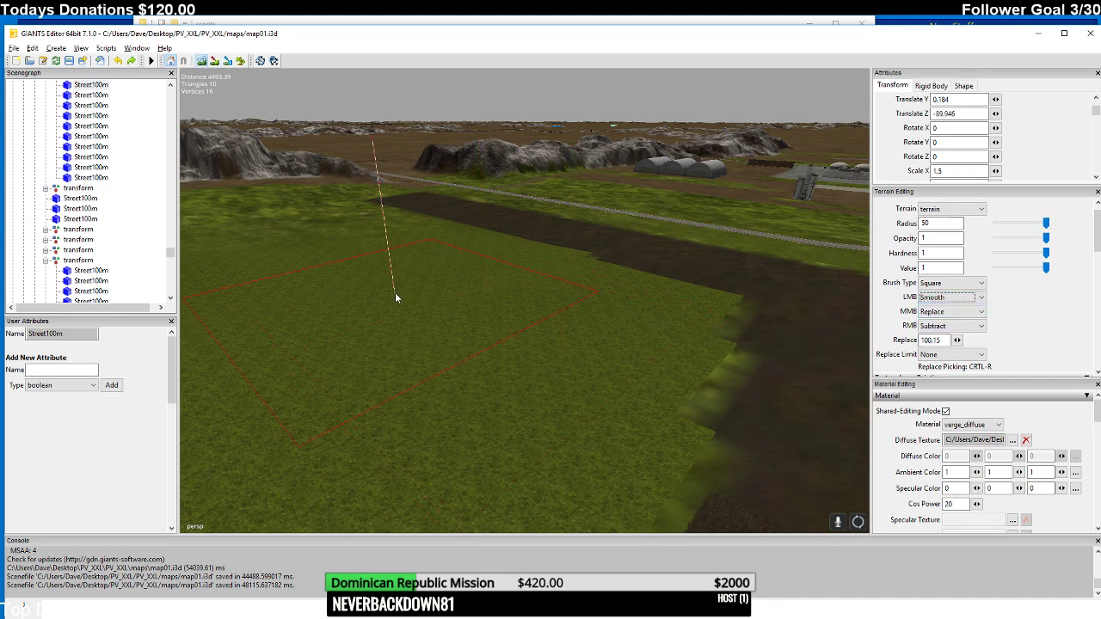
drag(512, 271, 590, 306)
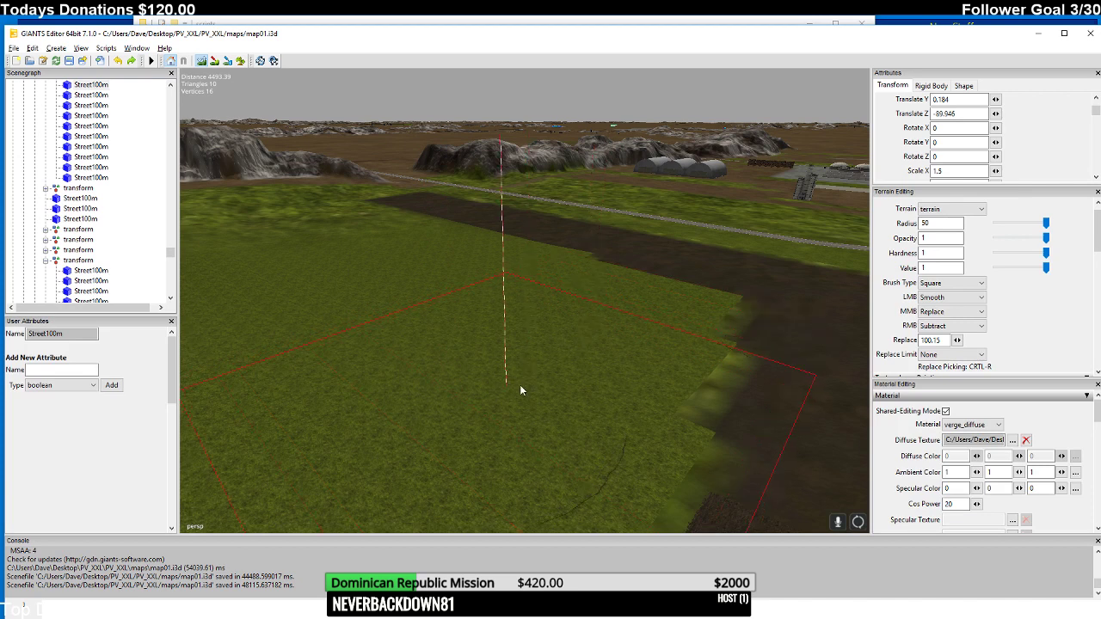
mouse_move(568, 295)
right_down()
mouse_move(563, 331)
mouse_move(515, 291)
mouse_move(435, 309)
mouse_move(414, 297)
mouse_move(323, 331)
mouse_move(383, 319)
right_up()
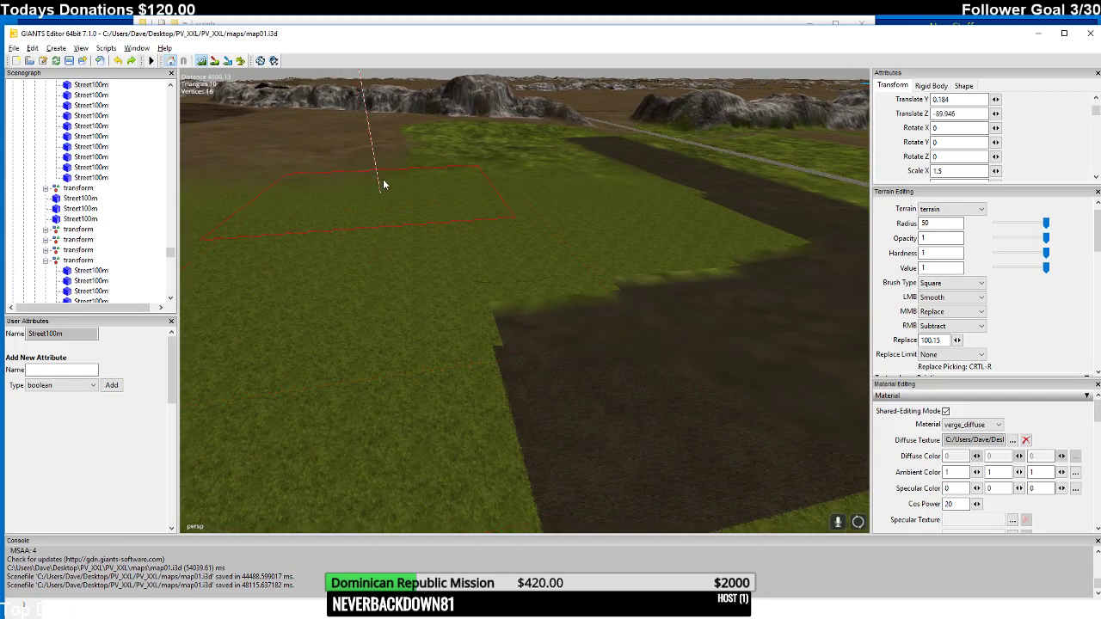
mouse_move(527, 168)
right_down()
mouse_move(494, 310)
mouse_move(499, 274)
mouse_move(578, 327)
mouse_move(570, 253)
mouse_move(569, 266)
mouse_move(607, 279)
right_up()
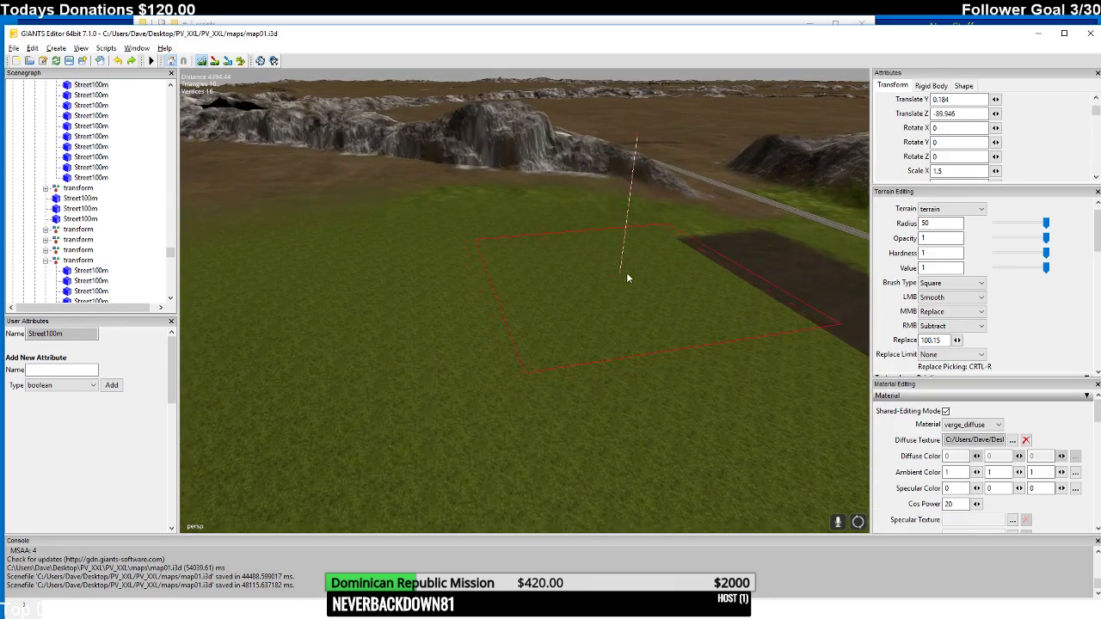
- Smooth the grassy terrain toward the rock face and along the outer side, then back to the field's near end
mouse_move(467, 255)
right_down()
mouse_move(344, 250)
mouse_move(376, 227)
mouse_move(473, 249)
mouse_move(438, 267)
right_up()
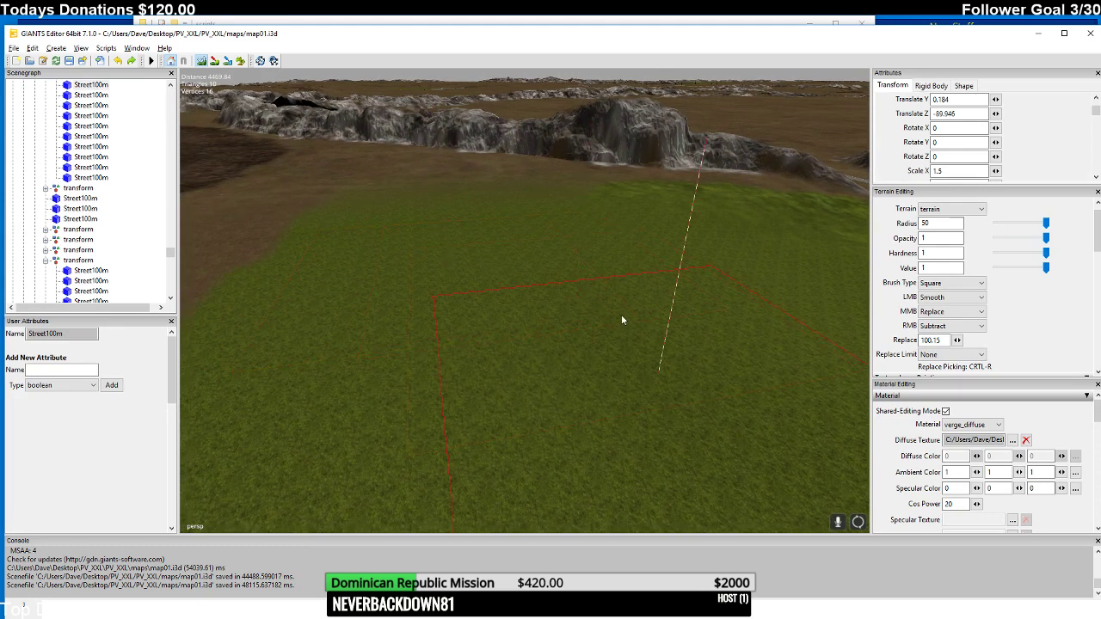
mouse_move(511, 263)
right_down()
mouse_move(515, 291)
mouse_move(430, 281)
right_up()
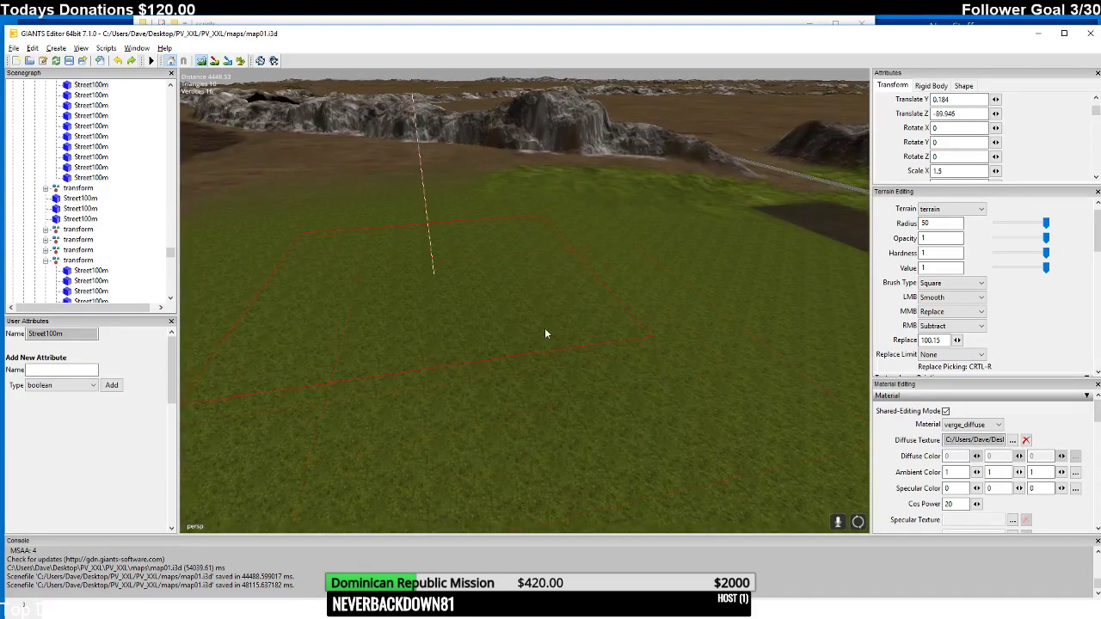
mouse_move(590, 310)
right_down()
mouse_move(589, 351)
mouse_move(564, 301)
mouse_move(529, 313)
mouse_move(627, 318)
mouse_move(567, 325)
right_up()
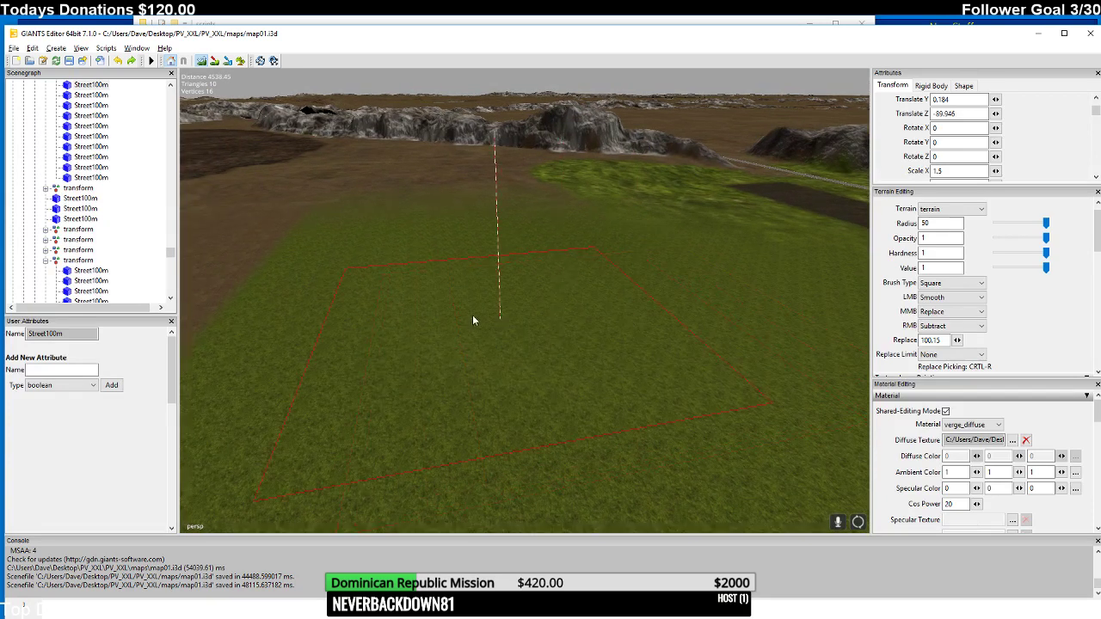
mouse_move(471, 289)
right_down()
mouse_move(496, 339)
mouse_move(485, 300)
mouse_move(465, 327)
mouse_move(519, 320)
mouse_move(497, 335)
mouse_move(469, 325)
mouse_move(457, 342)
mouse_move(565, 326)
mouse_move(574, 349)
mouse_move(622, 362)
mouse_move(695, 344)
mouse_move(670, 361)
mouse_move(547, 360)
mouse_move(631, 378)
mouse_move(614, 348)
right_up()
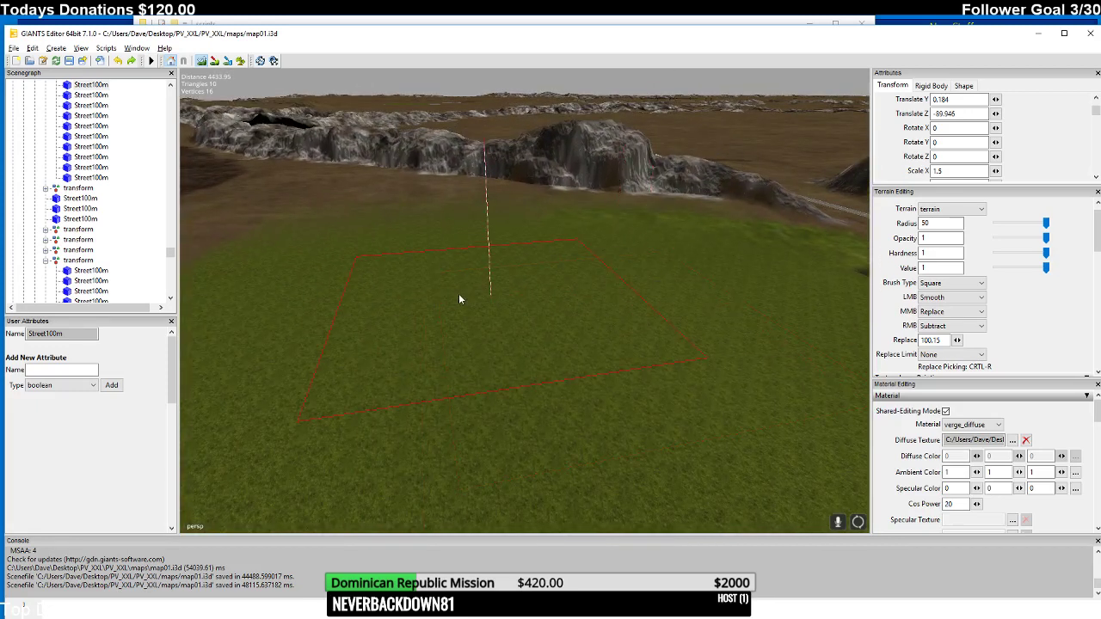
mouse_move(325, 296)
right_down()
mouse_move(368, 295)
mouse_move(219, 294)
mouse_move(295, 296)
mouse_move(321, 273)
mouse_move(418, 290)
mouse_move(418, 364)
mouse_move(356, 324)
right_up()
mouse_move(424, 337)
right_down()
mouse_move(605, 369)
mouse_move(487, 362)
mouse_move(552, 362)
mouse_move(510, 365)
mouse_move(539, 423)
mouse_move(575, 348)
mouse_move(618, 354)
right_up()
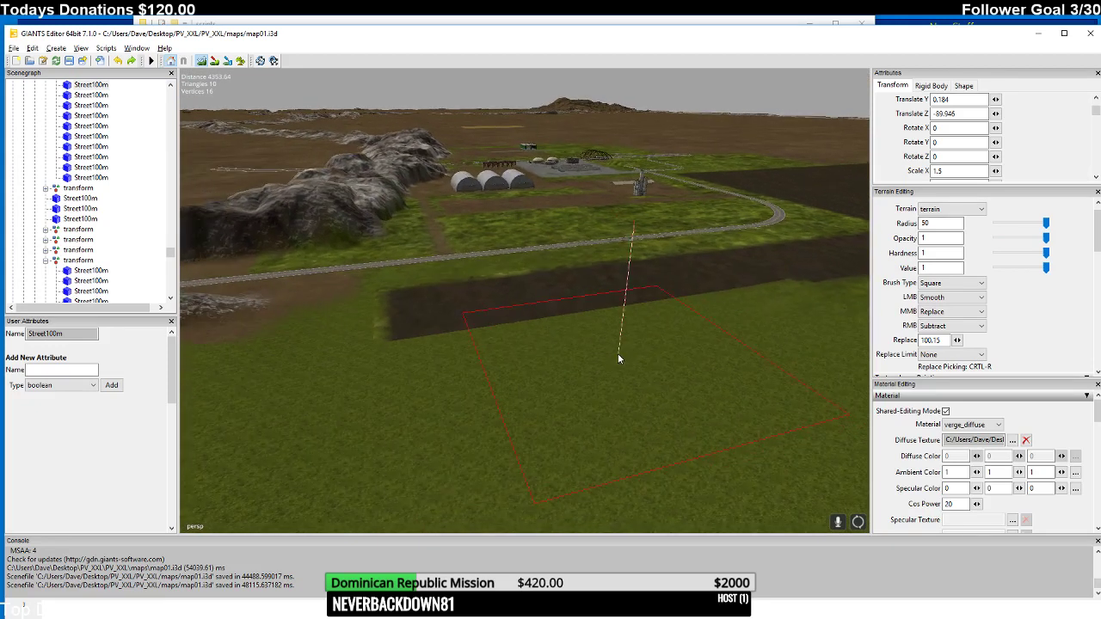
right_drag(632, 316, 449, 208)
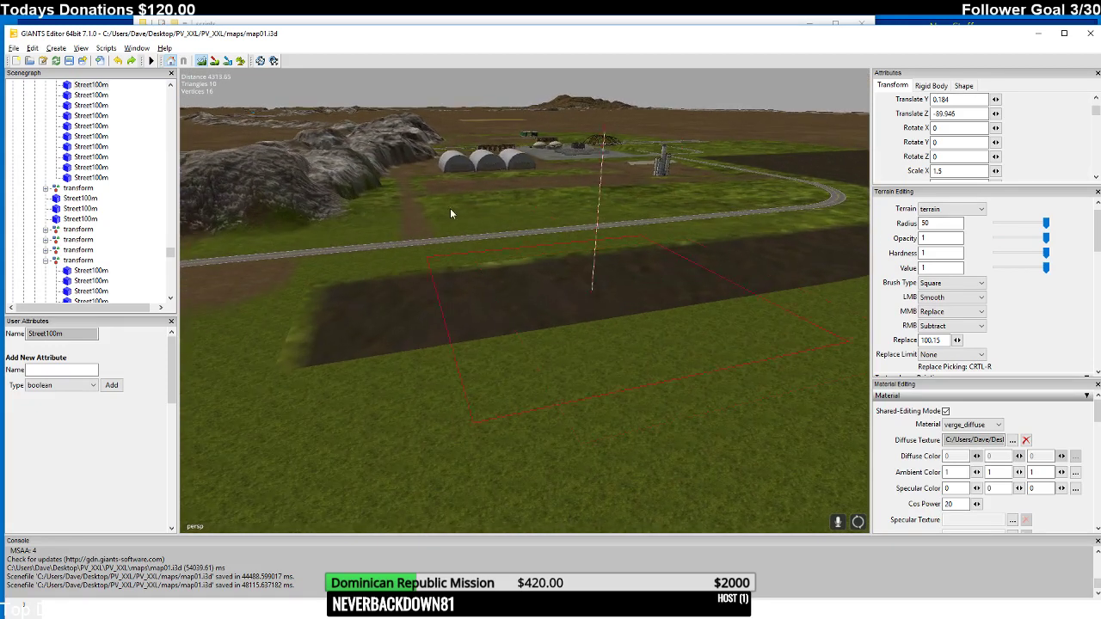
- Switch to painting field soil with an Add brush of about 25.7 radius and start extending the second field away from the road
click(240, 60)
scroll(317, 243, up, 5)
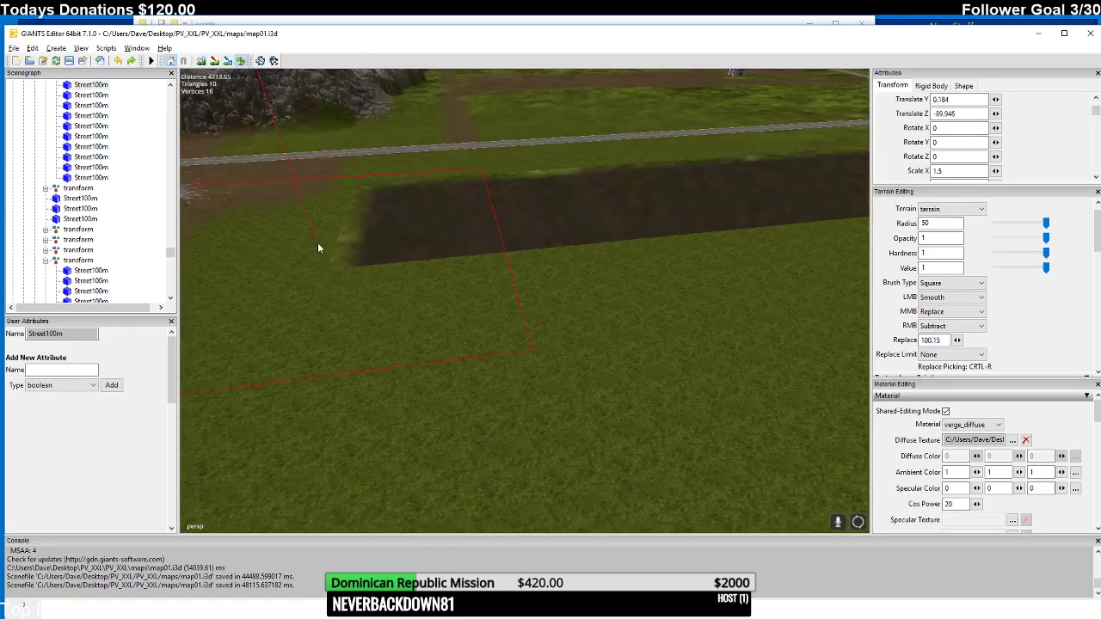
mouse_move(703, 292)
right_down()
mouse_move(690, 289)
mouse_move(705, 276)
mouse_move(687, 275)
right_up()
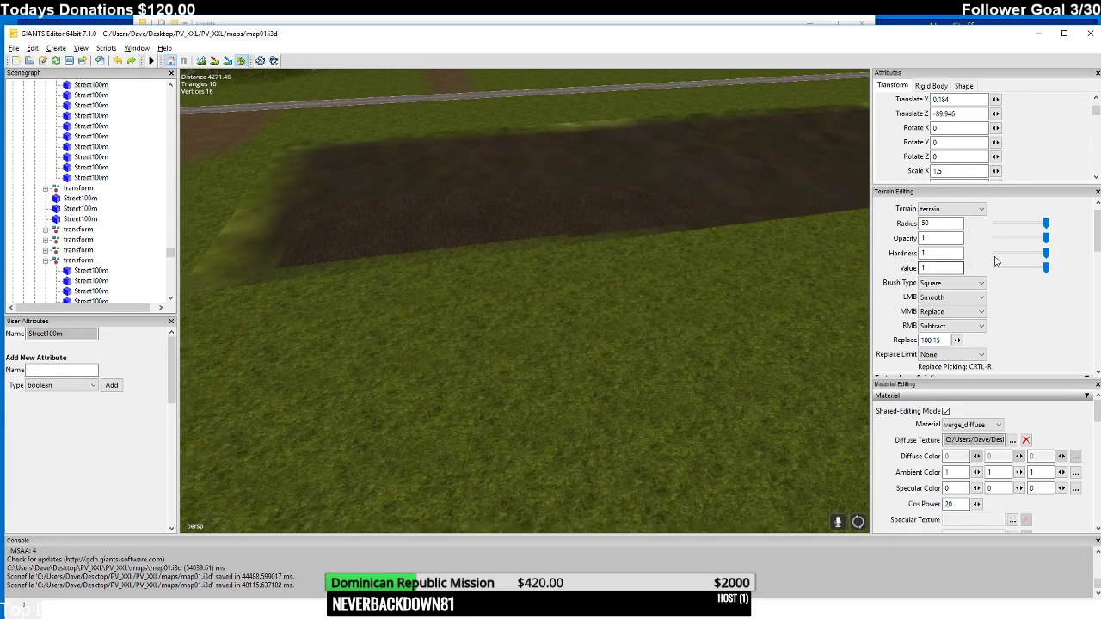
click(1045, 226)
drag(1045, 226, 1021, 226)
click(954, 297)
click(925, 309)
click(650, 313)
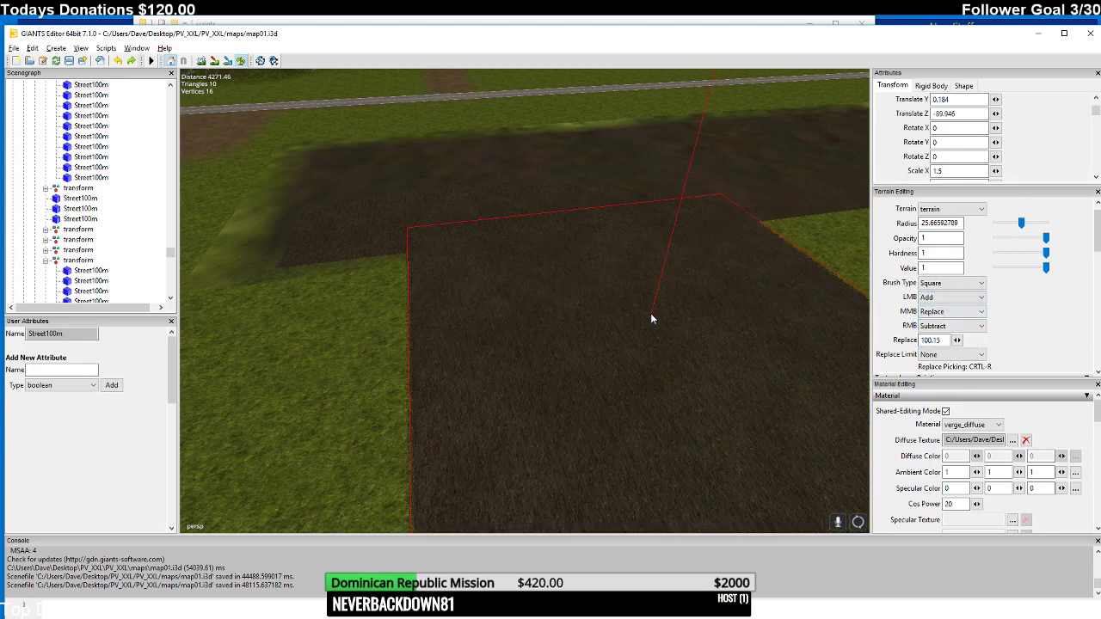
- Extend the soil from the second field's rock-side end across the grass to form a strip
click(582, 320)
mouse_move(581, 324)
mouse_down()
mouse_move(612, 290)
mouse_move(720, 296)
mouse_move(689, 295)
mouse_up()
scroll(695, 340, down, 3)
scroll(695, 344, up, 4)
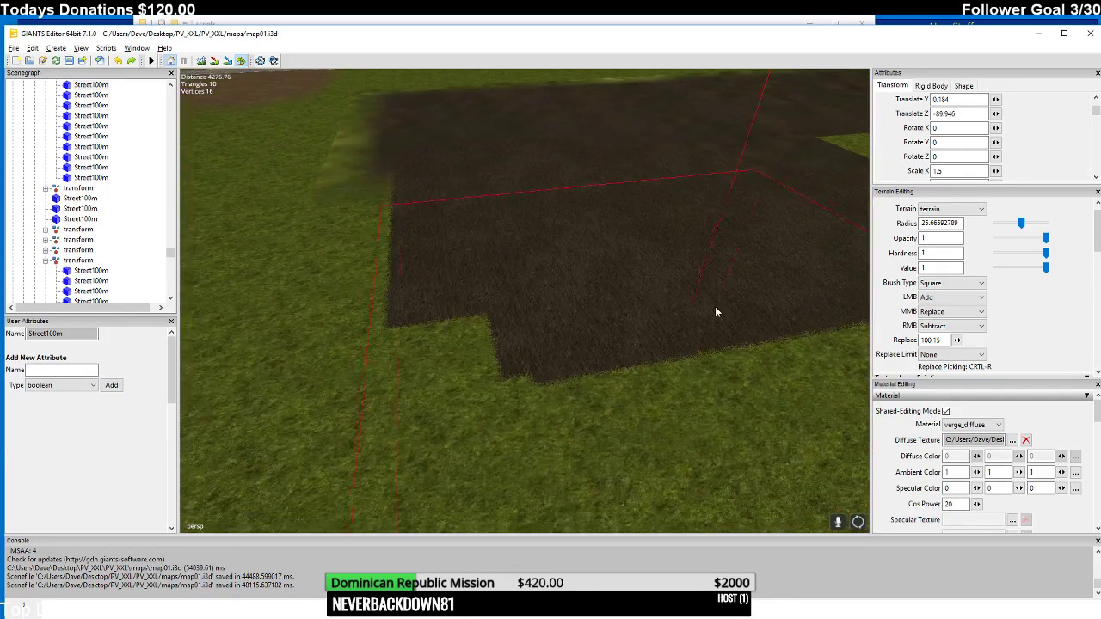
scroll(709, 305, down, 3)
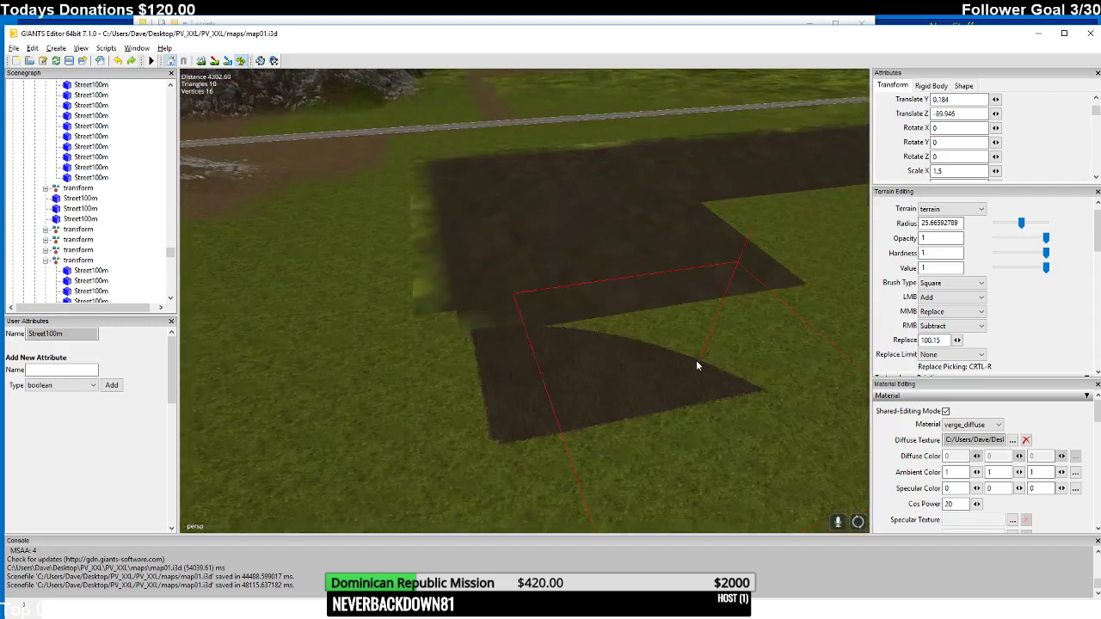
mouse_move(694, 324)
mouse_down()
mouse_move(671, 319)
mouse_move(679, 355)
mouse_move(641, 314)
mouse_move(570, 325)
mouse_move(602, 292)
mouse_up()
- Lengthen the soil strip across the grass, moving farther from the road
scroll(662, 340, down, 2)
scroll(593, 359, down, 2)
scroll(571, 361, down, 3)
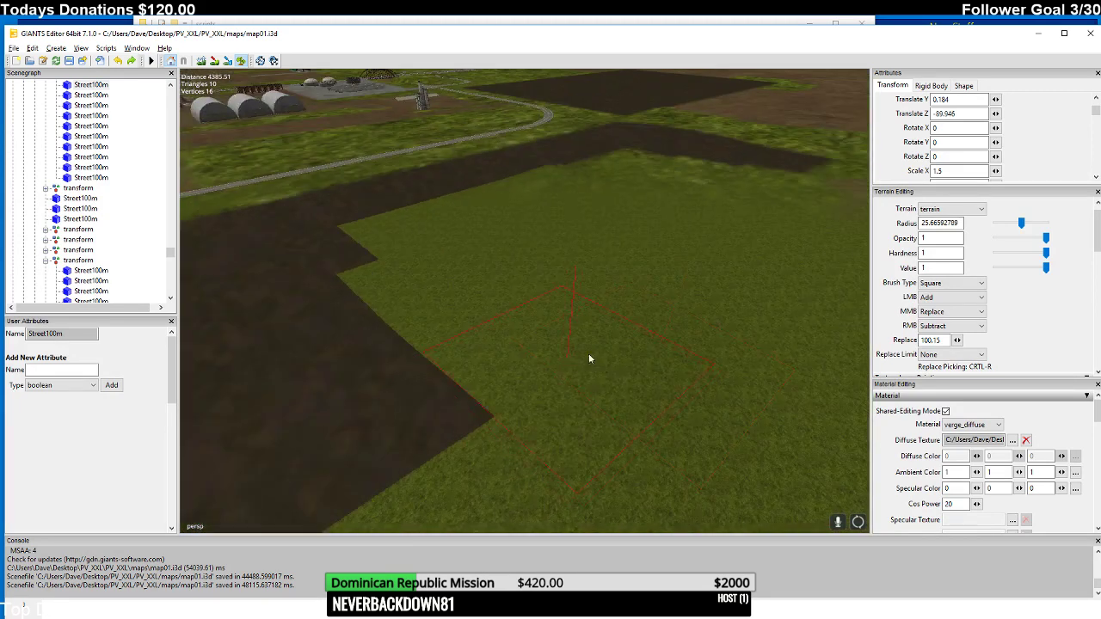
scroll(588, 354, up, 3)
scroll(464, 327, down, 3)
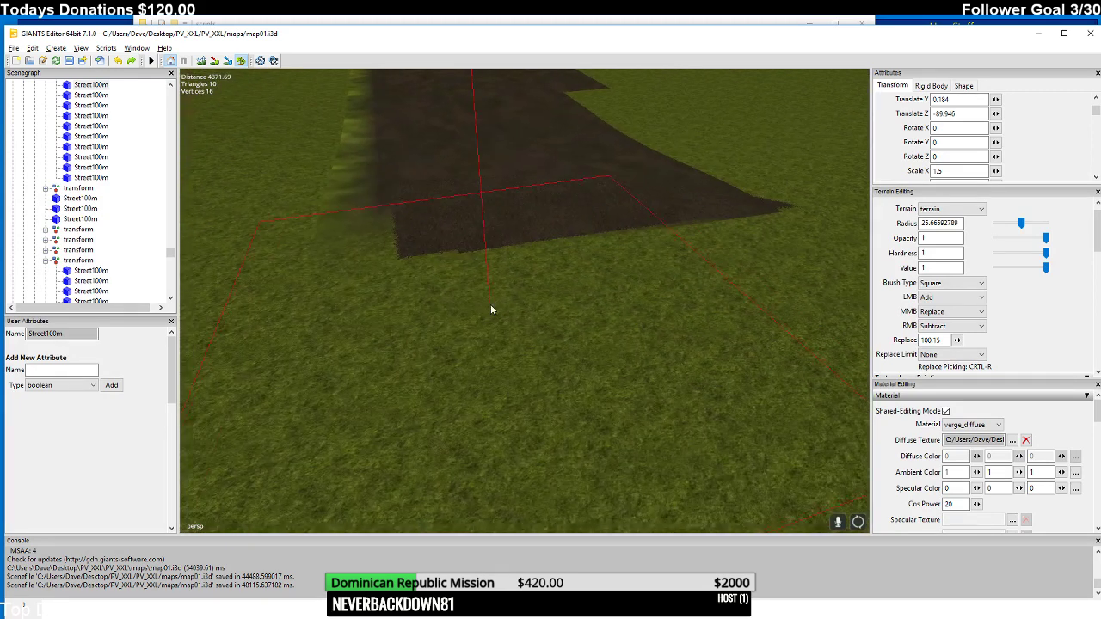
drag(664, 272, 688, 273)
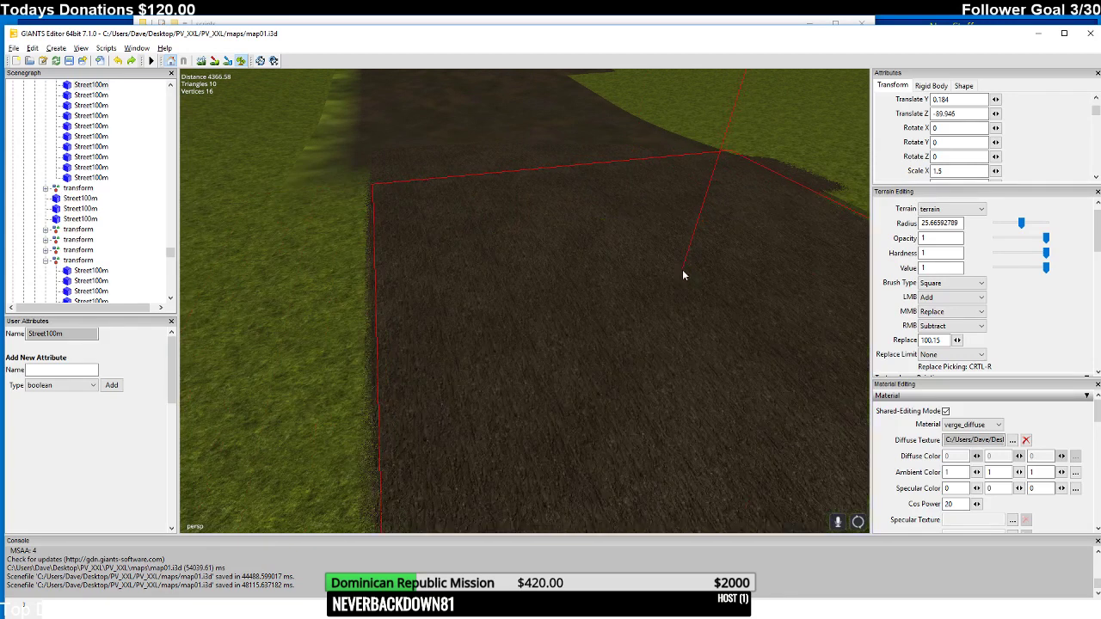
scroll(676, 316, up, 2)
scroll(676, 316, up, 3)
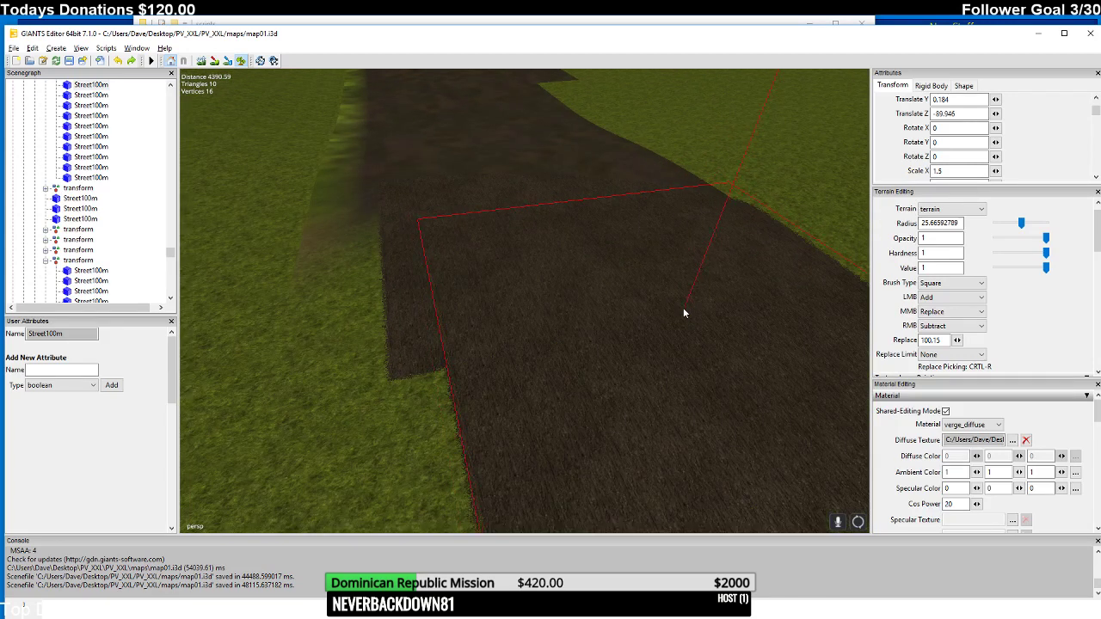
scroll(646, 319, down, 3)
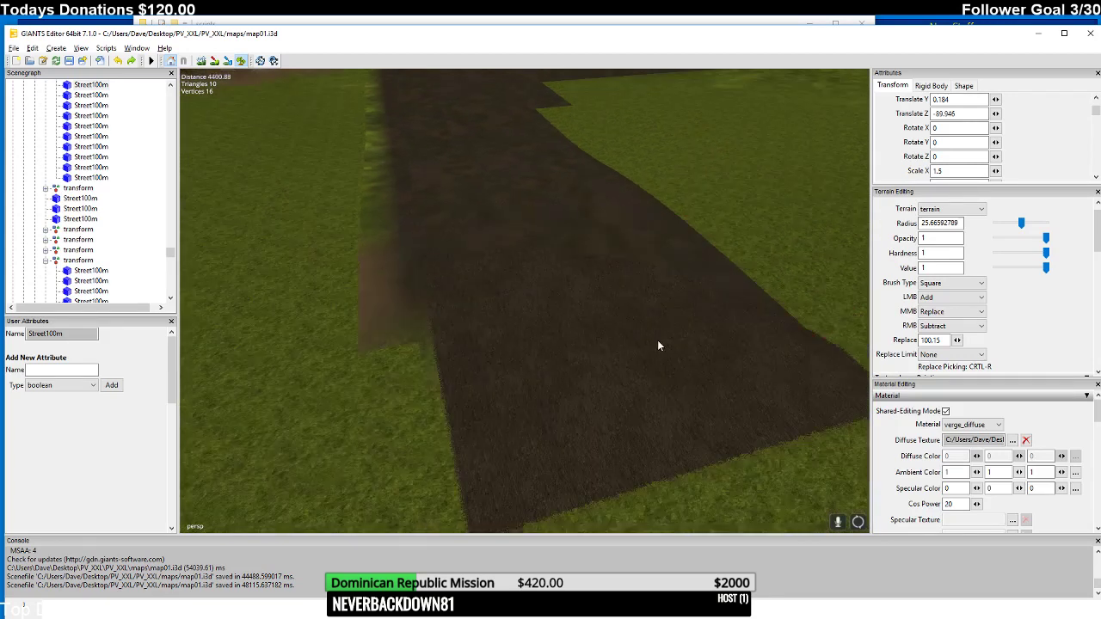
drag(635, 335, 619, 337)
mouse_move(618, 333)
middle_down()
mouse_move(686, 314)
mouse_move(727, 369)
mouse_move(723, 340)
mouse_move(446, 319)
mouse_move(504, 356)
mouse_move(525, 289)
mouse_move(371, 347)
mouse_move(307, 322)
mouse_move(300, 265)
mouse_move(354, 295)
mouse_move(391, 278)
mouse_move(391, 333)
mouse_move(406, 289)
middle_up()
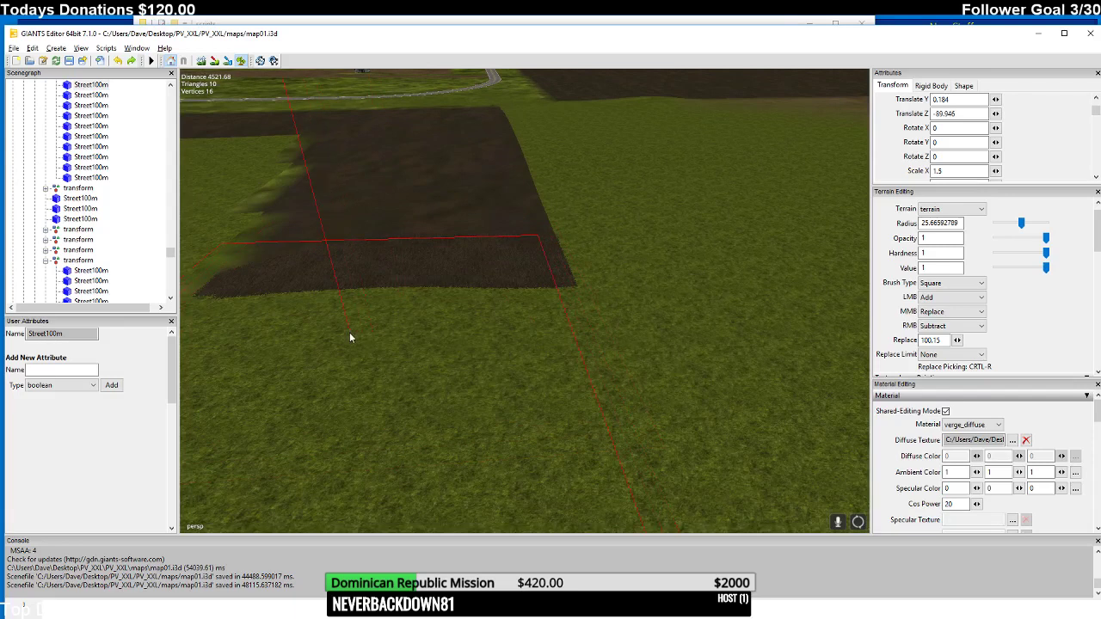
- Extend the soil along the second field's far side, continuing outward across the grass
mouse_move(349, 332)
mouse_down()
mouse_move(380, 353)
mouse_move(377, 333)
mouse_move(362, 372)
mouse_move(402, 393)
mouse_move(395, 380)
mouse_move(361, 418)
mouse_move(387, 366)
mouse_move(478, 356)
mouse_up()
scroll(363, 348, down, 5)
scroll(363, 348, up, 4)
scroll(365, 364, down, 3)
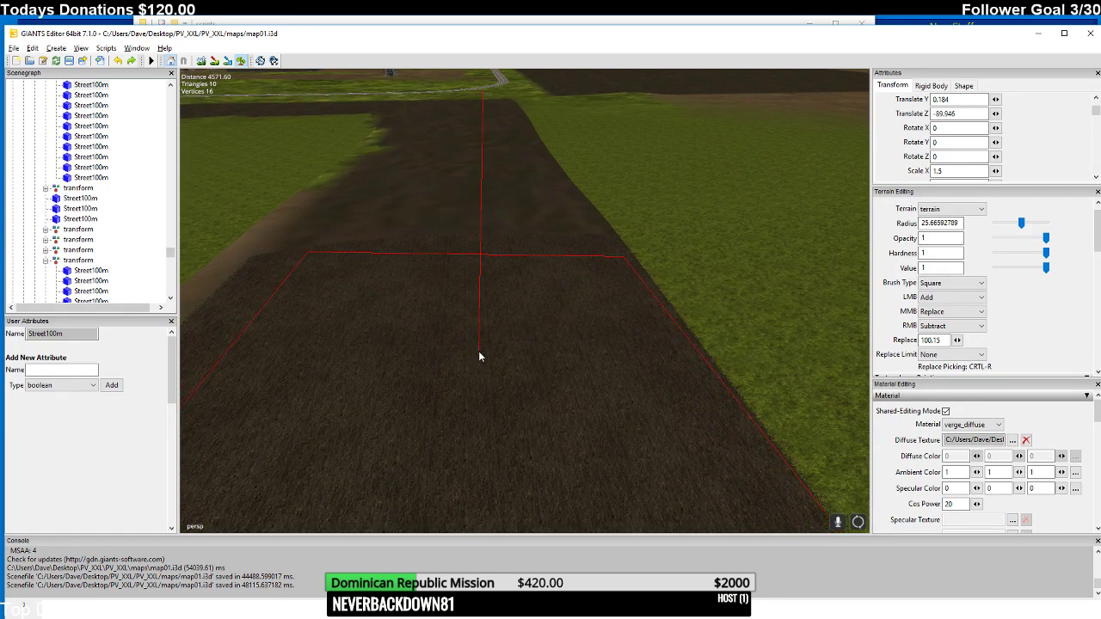
- Continue the far-side soil strip outward and straighten its border with the grass
scroll(478, 356, down, 3)
mouse_move(464, 408)
mouse_down()
mouse_move(447, 387)
mouse_move(493, 385)
mouse_up()
scroll(488, 372, up, 1)
scroll(490, 373, down, 2)
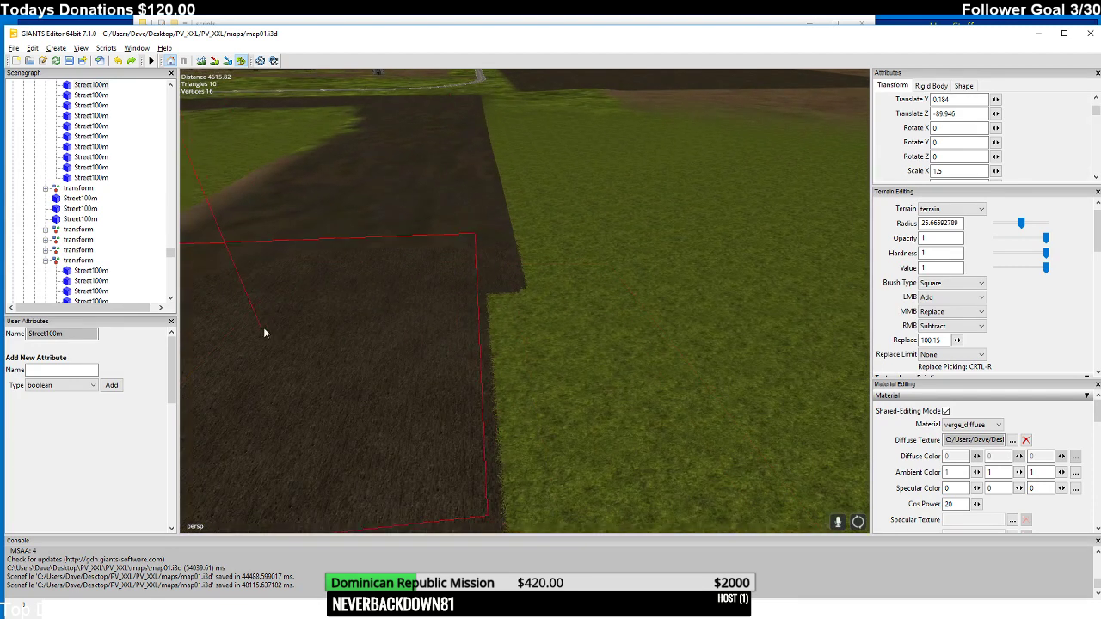
drag(293, 357, 302, 364)
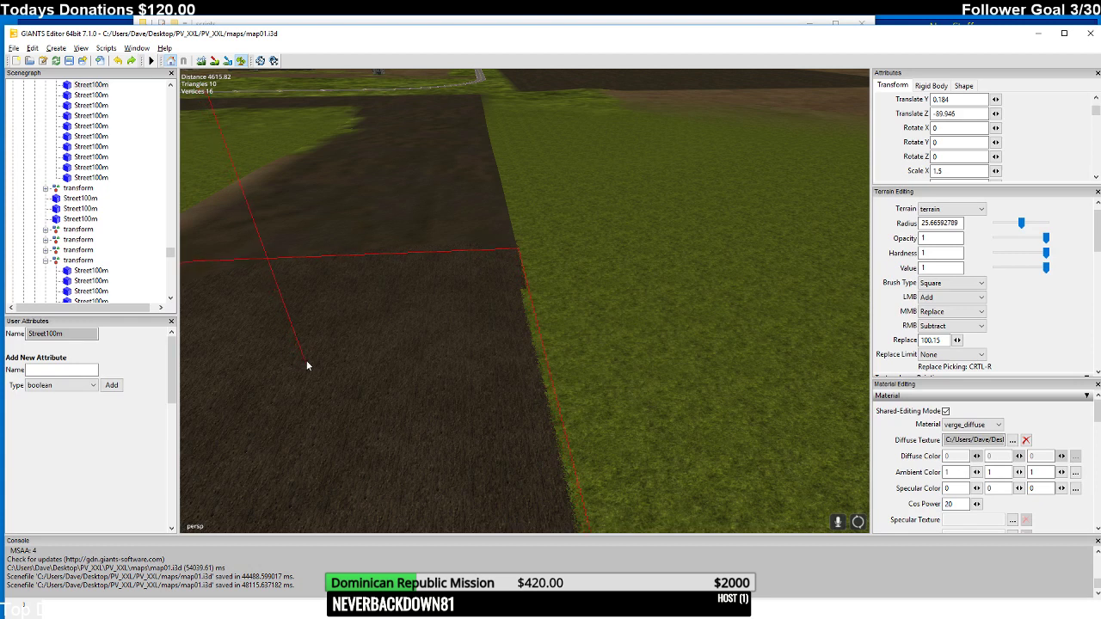
- Switch back to grass painting and cover the rough dirt beyond the outer end of the soil strip
right_click(302, 364)
scroll(269, 408, down, 3)
mouse_move(268, 402)
right_down()
mouse_move(285, 374)
mouse_move(395, 372)
mouse_move(389, 409)
mouse_move(322, 430)
right_up()
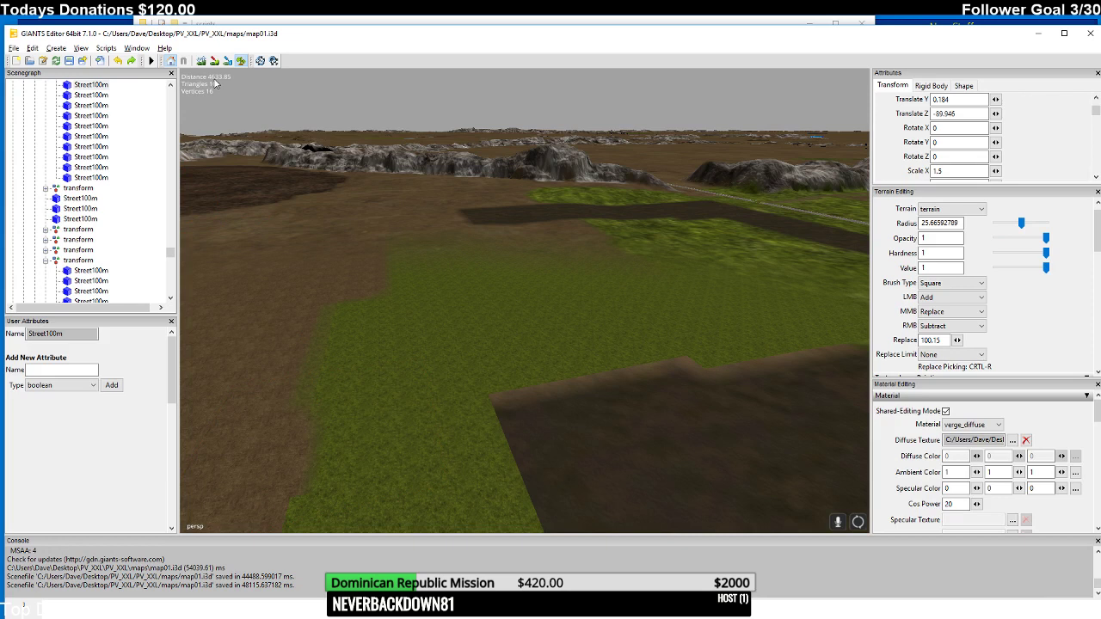
mouse_move(217, 82)
right_down()
mouse_move(225, 62)
mouse_move(257, 148)
mouse_move(322, 207)
mouse_move(356, 210)
right_up()
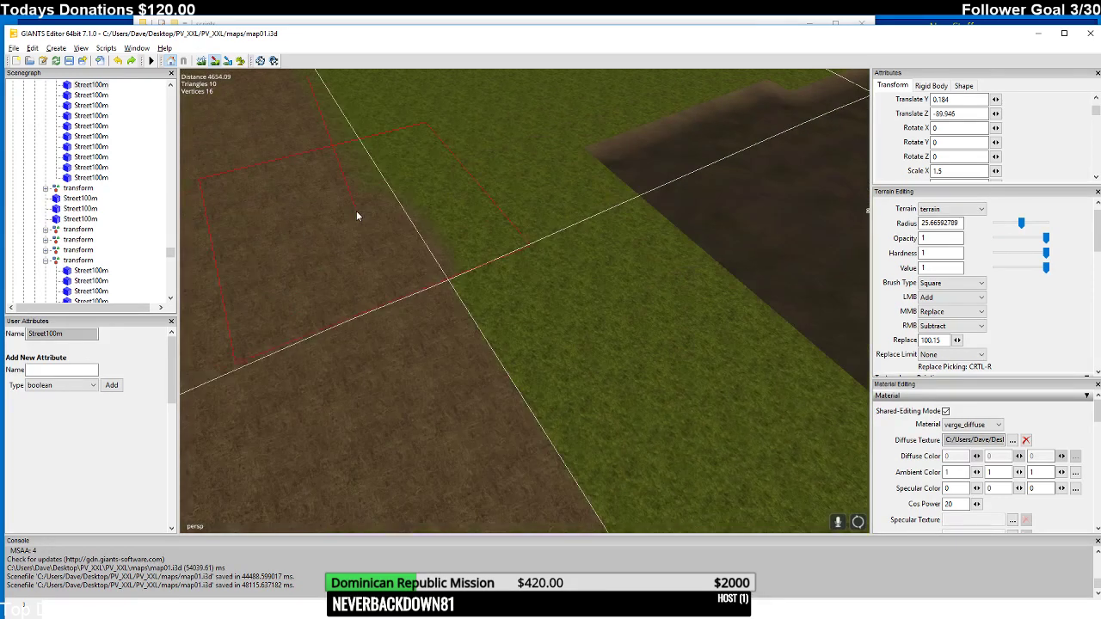
right_drag(516, 373, 528, 343)
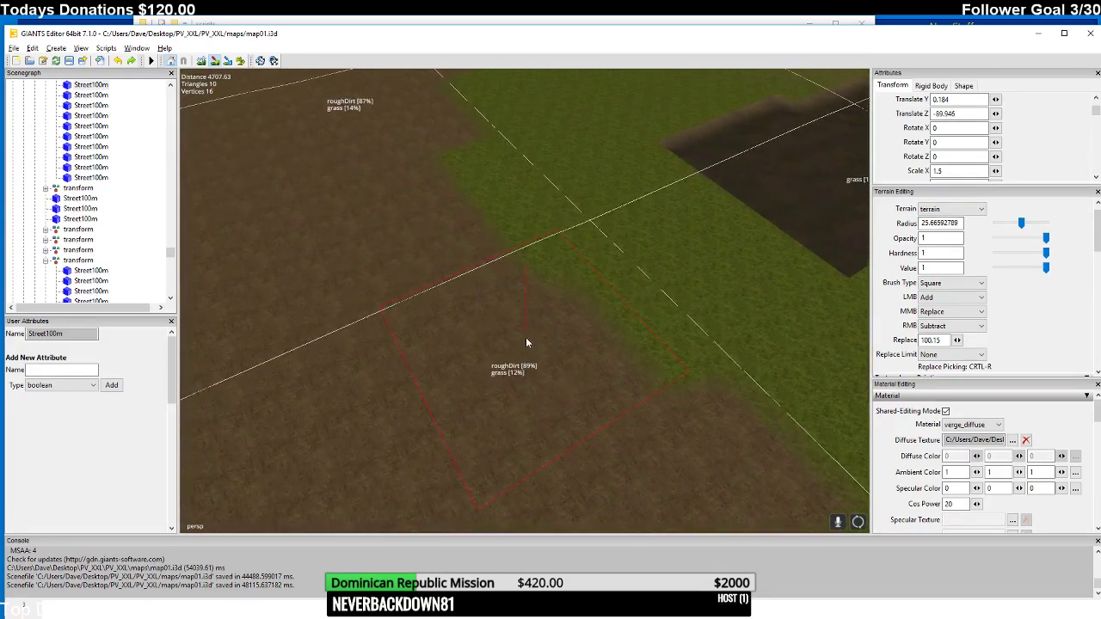
mouse_move(634, 315)
mouse_down()
mouse_move(242, 453)
mouse_move(580, 392)
mouse_move(699, 350)
mouse_up()
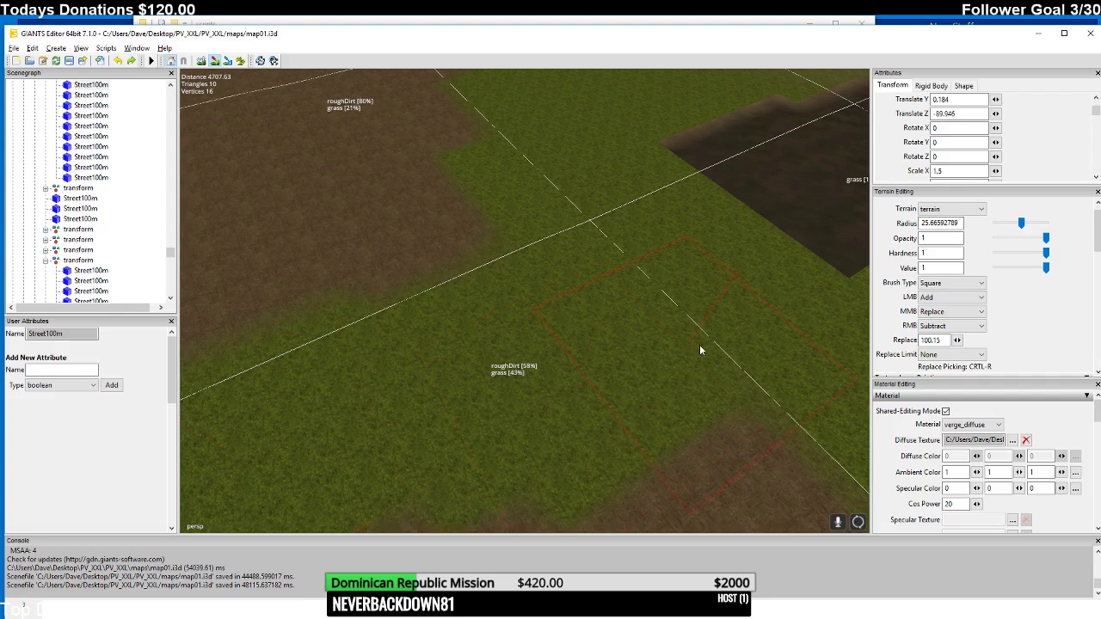
mouse_move(657, 258)
right_down()
mouse_move(602, 238)
mouse_move(669, 258)
mouse_move(560, 246)
mouse_move(535, 266)
mouse_move(593, 241)
right_up()
mouse_move(593, 247)
mouse_down()
mouse_move(640, 262)
mouse_move(643, 478)
mouse_move(627, 437)
mouse_up()
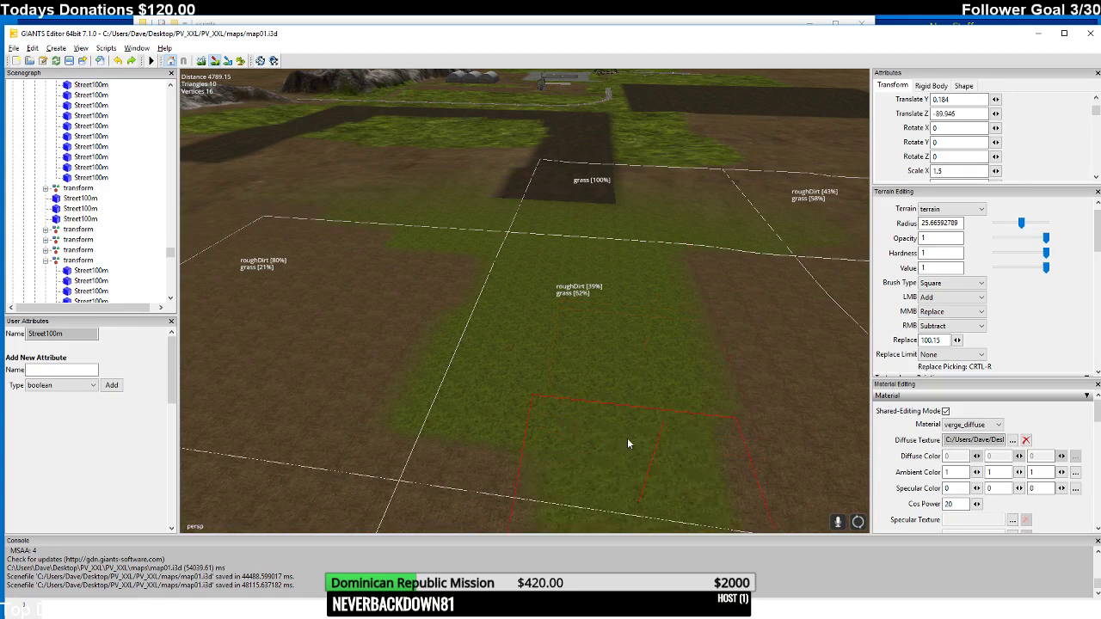
- Extend the grass outward over the rough dirt, then paint a wide grass band parallel to the field's outer edge
mouse_move(627, 437)
right_down()
mouse_move(620, 376)
mouse_move(632, 318)
right_up()
mouse_move(631, 319)
mouse_down()
mouse_move(627, 451)
mouse_move(612, 466)
mouse_move(533, 300)
mouse_up()
right_drag(487, 356, 656, 375)
mouse_move(616, 357)
mouse_down()
mouse_move(389, 400)
mouse_move(486, 385)
mouse_up()
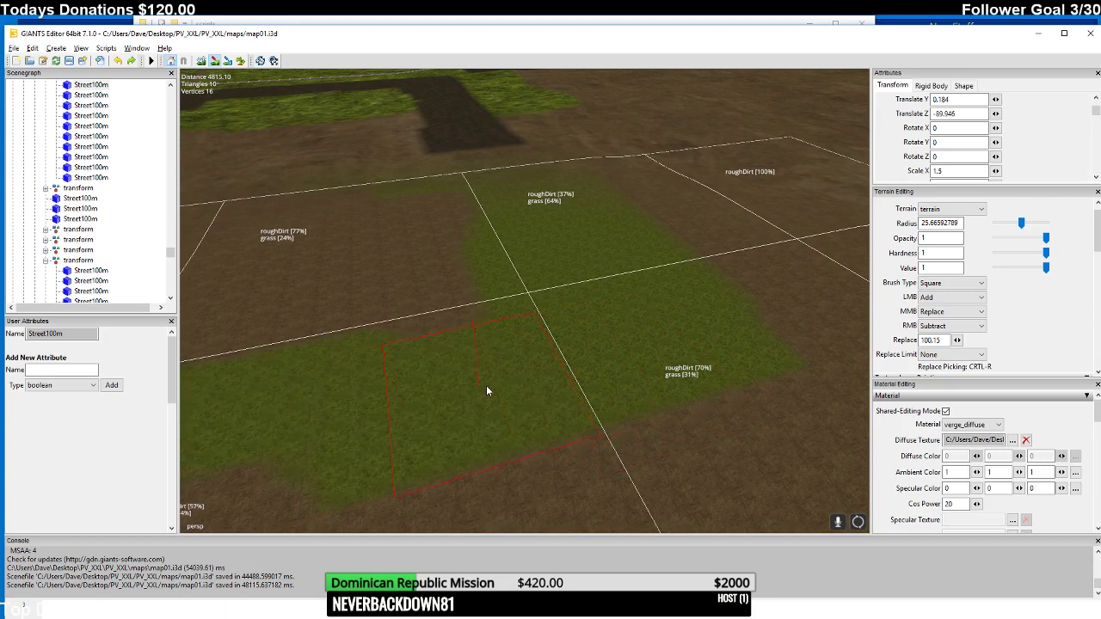
mouse_move(486, 386)
right_down()
mouse_move(659, 376)
mouse_move(651, 416)
mouse_move(660, 387)
right_up()
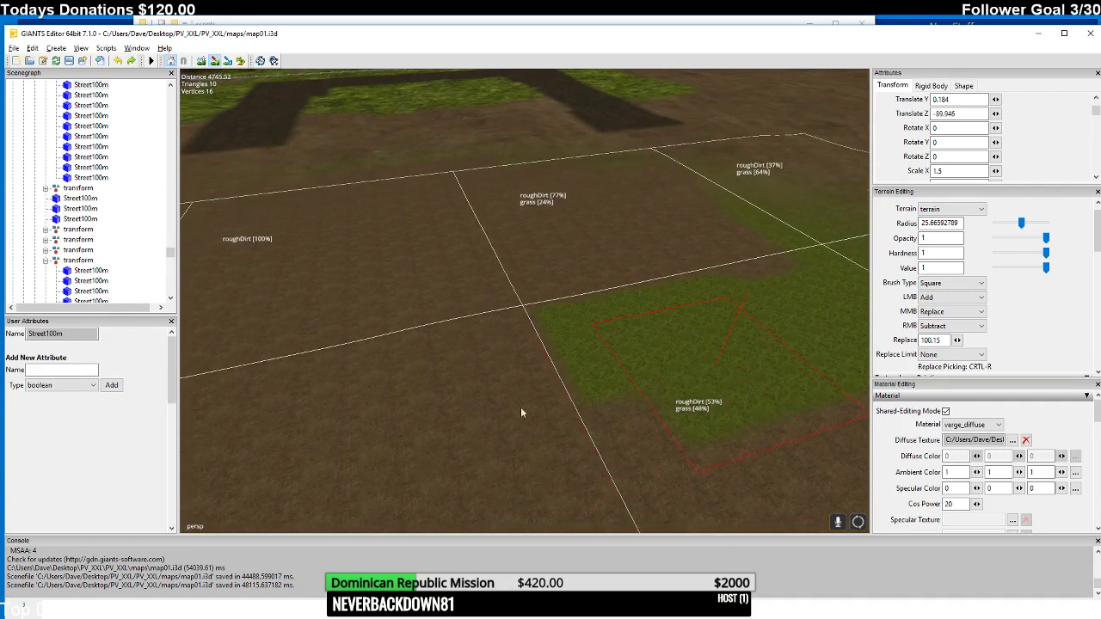
mouse_move(555, 406)
right_down()
mouse_move(656, 392)
mouse_move(675, 378)
right_up()
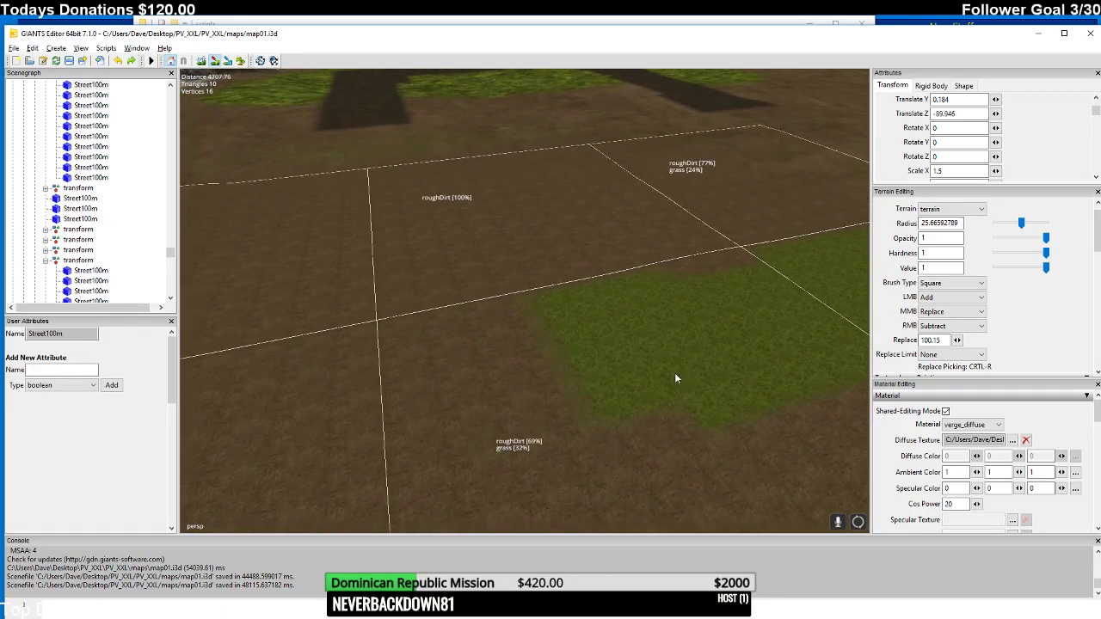
mouse_move(675, 372)
mouse_down()
mouse_move(550, 359)
mouse_move(322, 427)
mouse_move(290, 323)
mouse_move(334, 237)
mouse_up()
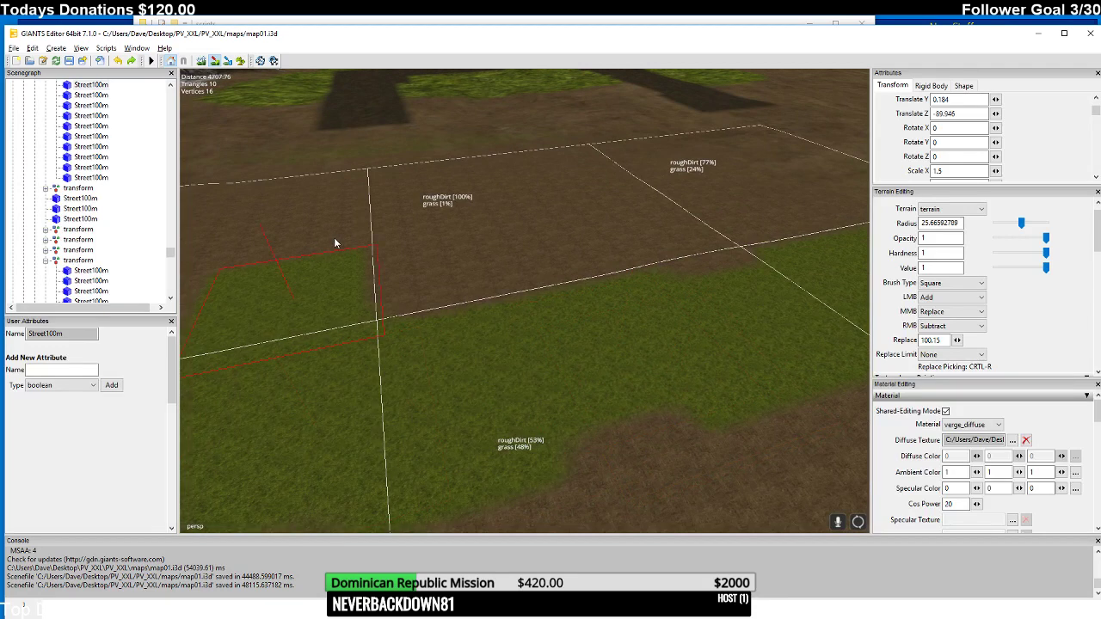
- Paint a grass band back to the existing grass and widen the grass along the inner edge of the enclosed dirt
mouse_move(461, 240)
right_down()
mouse_move(467, 212)
mouse_move(241, 192)
mouse_move(442, 160)
mouse_move(502, 253)
mouse_move(539, 246)
mouse_move(556, 209)
mouse_move(555, 229)
right_up()
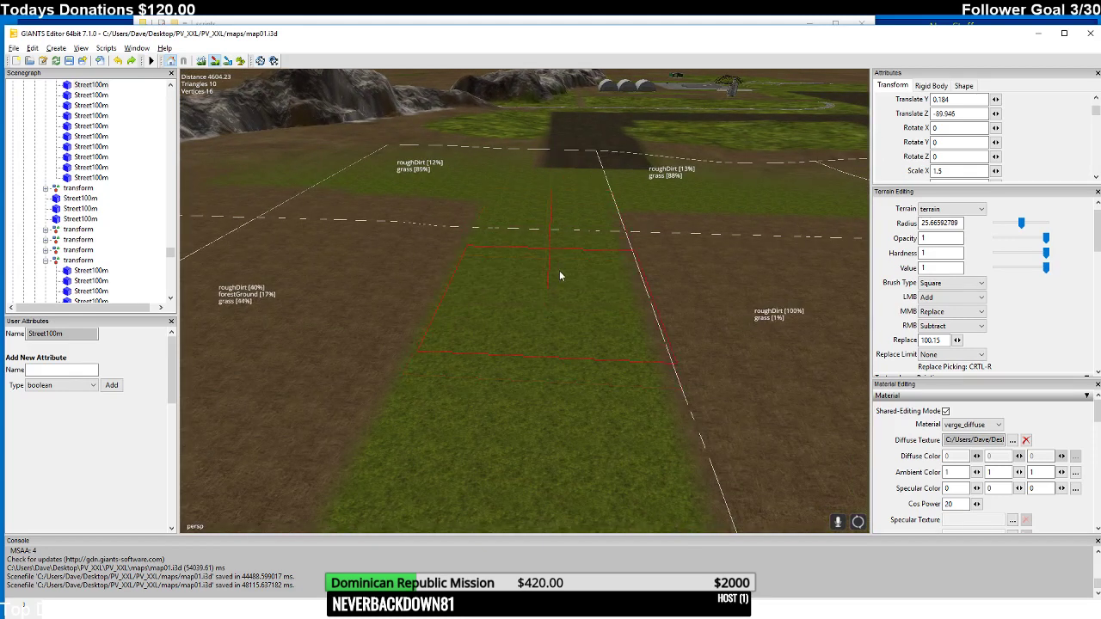
right_drag(559, 275, 441, 267)
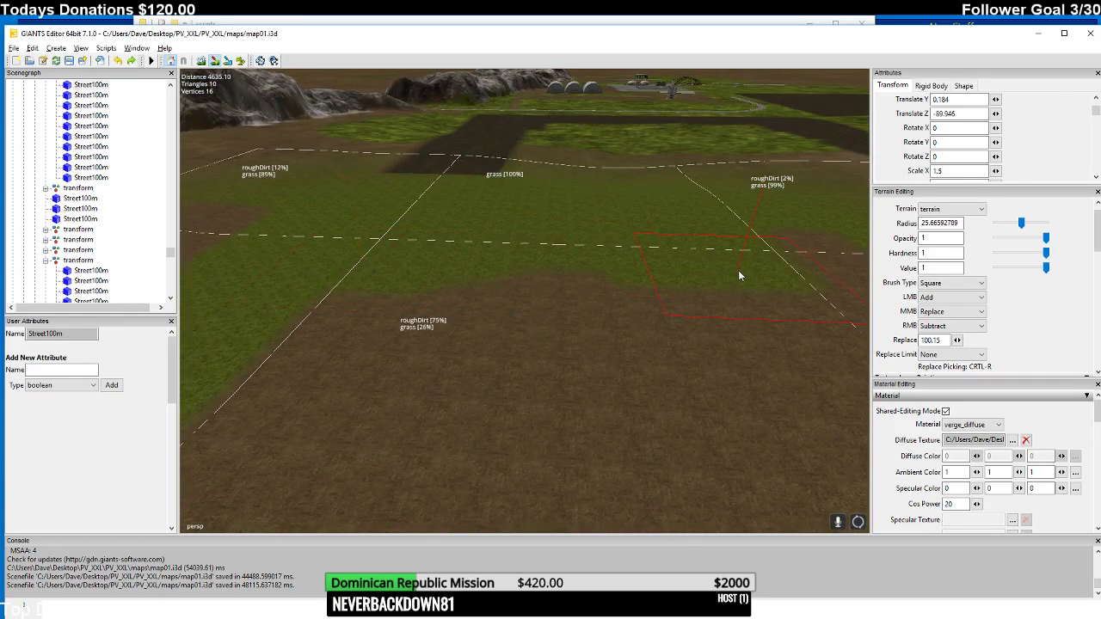
mouse_move(738, 276)
right_down()
mouse_move(688, 267)
mouse_move(738, 281)
mouse_move(620, 277)
right_up()
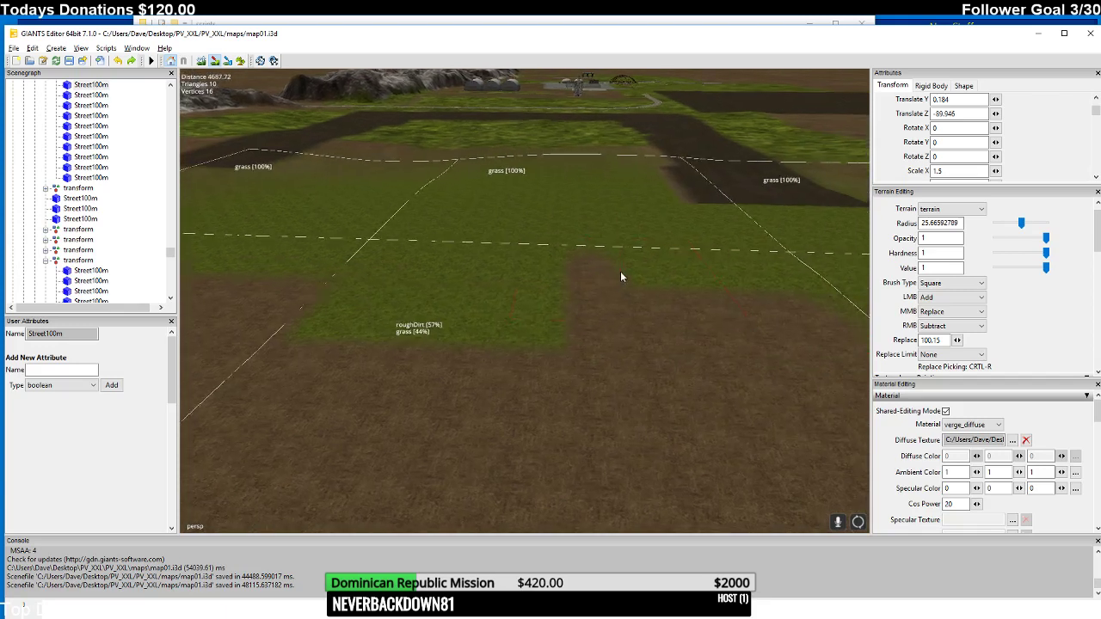
mouse_move(777, 299)
right_down()
mouse_move(693, 334)
mouse_move(571, 312)
right_up()
mouse_move(537, 435)
right_down()
mouse_move(537, 407)
mouse_move(650, 404)
right_up()
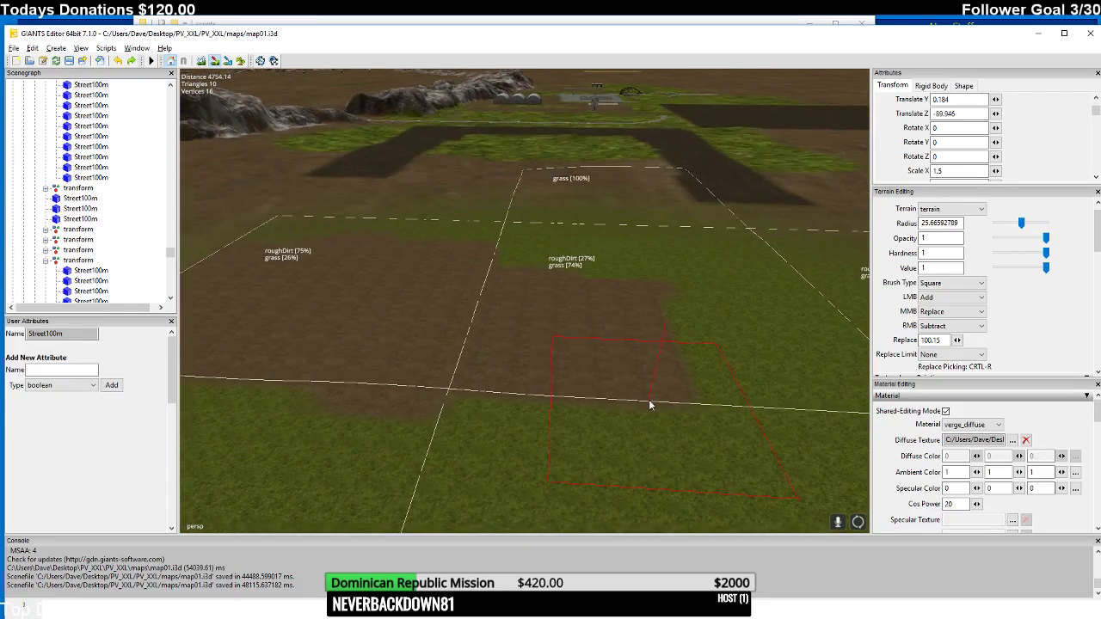
- Cover the remaining rough dirt enclosed by the new grass bands with grass, up to the soil strip
drag(651, 404, 663, 305)
mouse_move(508, 389)
right_down()
mouse_move(640, 333)
mouse_move(649, 308)
mouse_move(687, 381)
right_up()
mouse_move(674, 249)
mouse_down()
mouse_move(537, 237)
mouse_move(339, 282)
mouse_move(447, 361)
mouse_move(376, 375)
mouse_up()
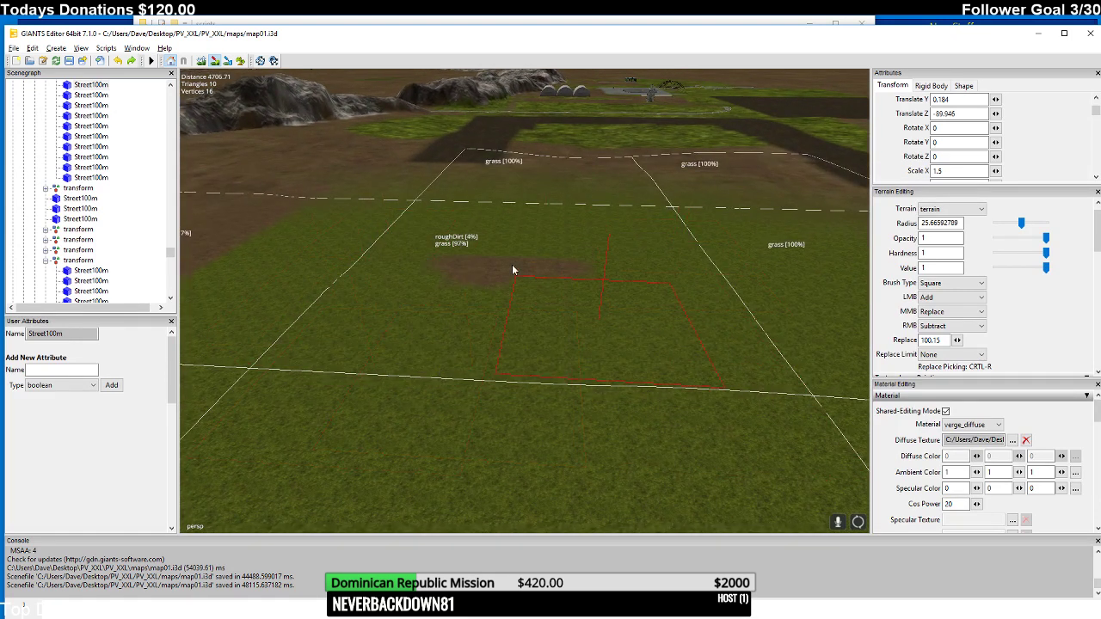
mouse_move(459, 258)
right_down()
mouse_move(483, 231)
mouse_move(442, 269)
mouse_move(513, 281)
mouse_move(423, 300)
mouse_move(427, 285)
mouse_move(430, 399)
right_up()
mouse_move(464, 325)
mouse_down()
mouse_move(387, 324)
mouse_move(425, 253)
mouse_move(369, 217)
mouse_up()
right_drag(369, 216, 430, 198)
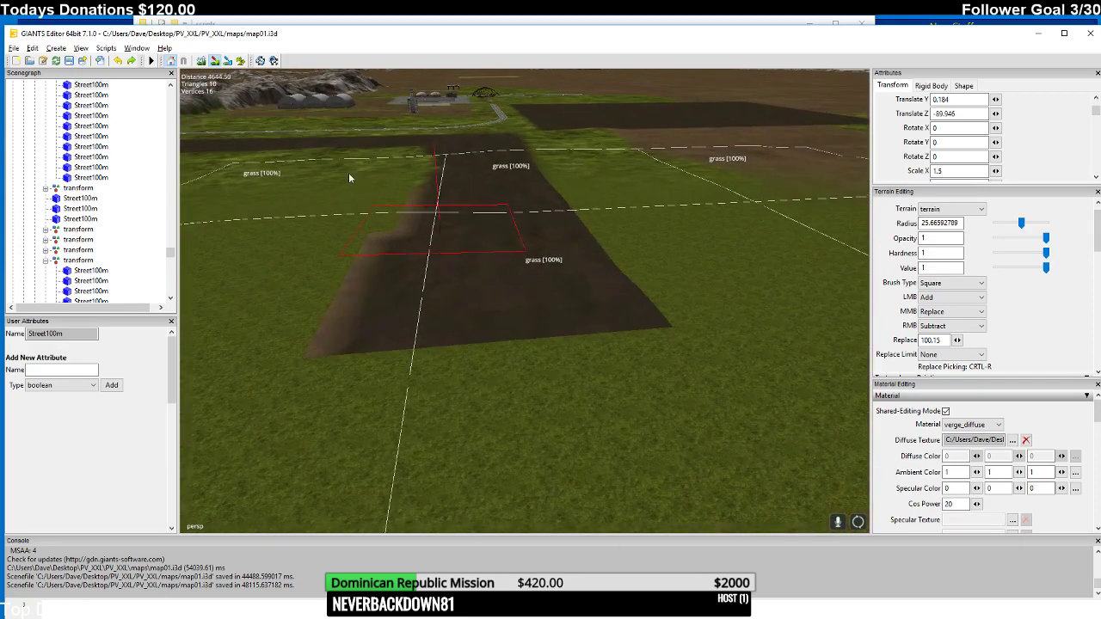
- Switch back to soil painting and lengthen the soil strip from its outer end across the new grass
click(240, 61)
click(475, 411)
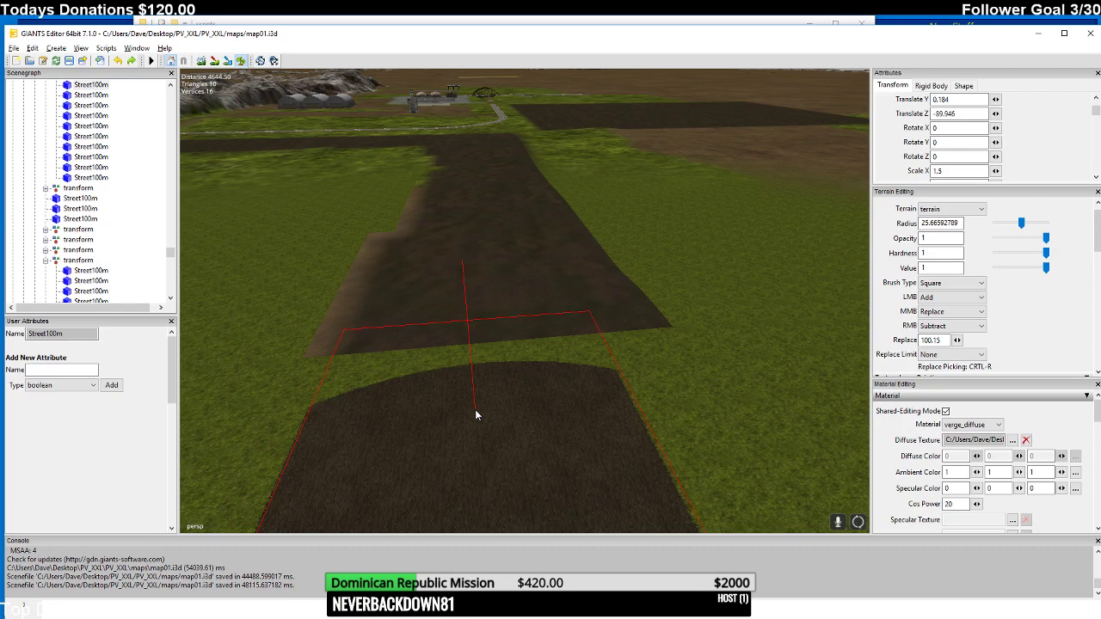
scroll(474, 409, up, 3)
click(340, 361)
mouse_move(340, 360)
mouse_down()
mouse_move(392, 380)
mouse_move(383, 368)
mouse_move(349, 403)
mouse_move(351, 386)
mouse_move(419, 416)
mouse_move(394, 397)
mouse_move(239, 367)
mouse_up()
scroll(347, 389, down, 3)
scroll(349, 390, up, 3)
scroll(404, 406, down, 2)
scroll(400, 408, down, 2)
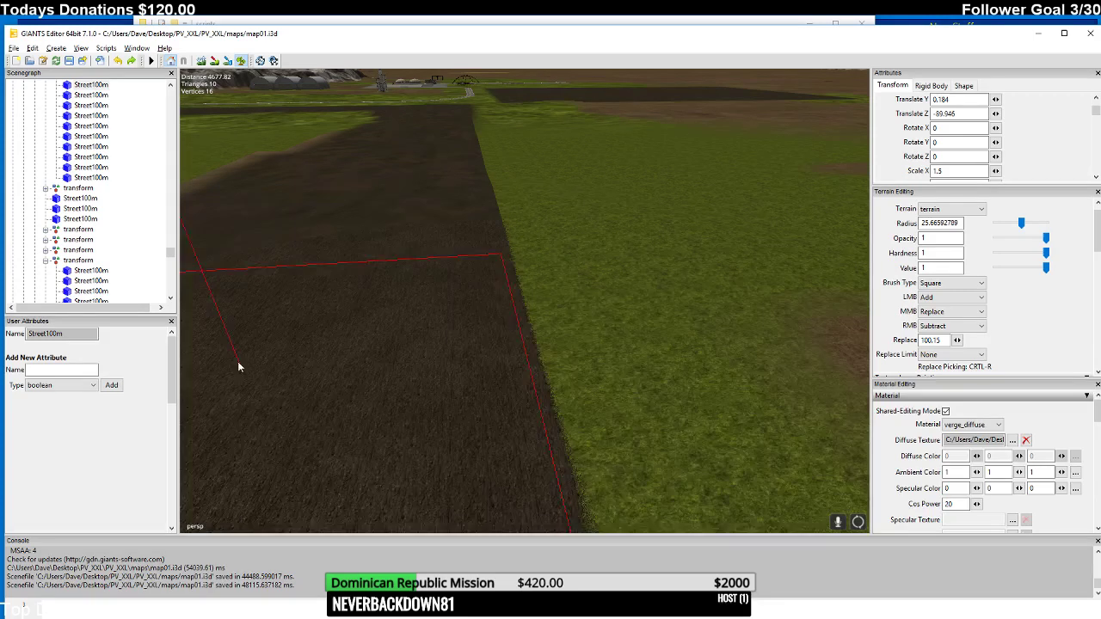
scroll(428, 400, down, 5)
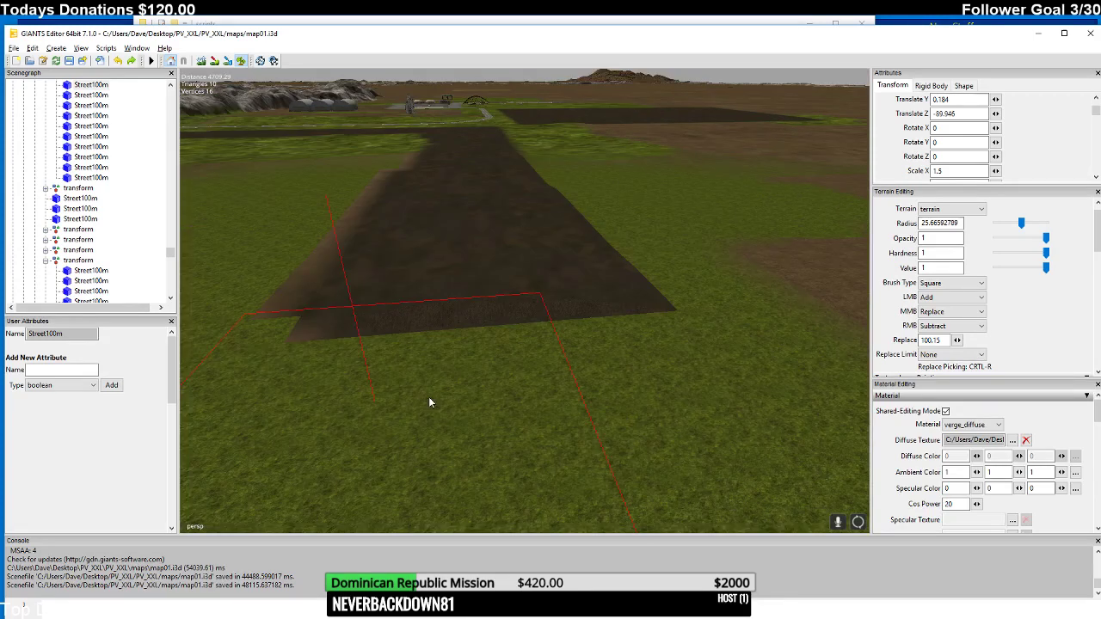
mouse_move(430, 402)
mouse_down()
mouse_move(367, 372)
mouse_move(380, 375)
mouse_up()
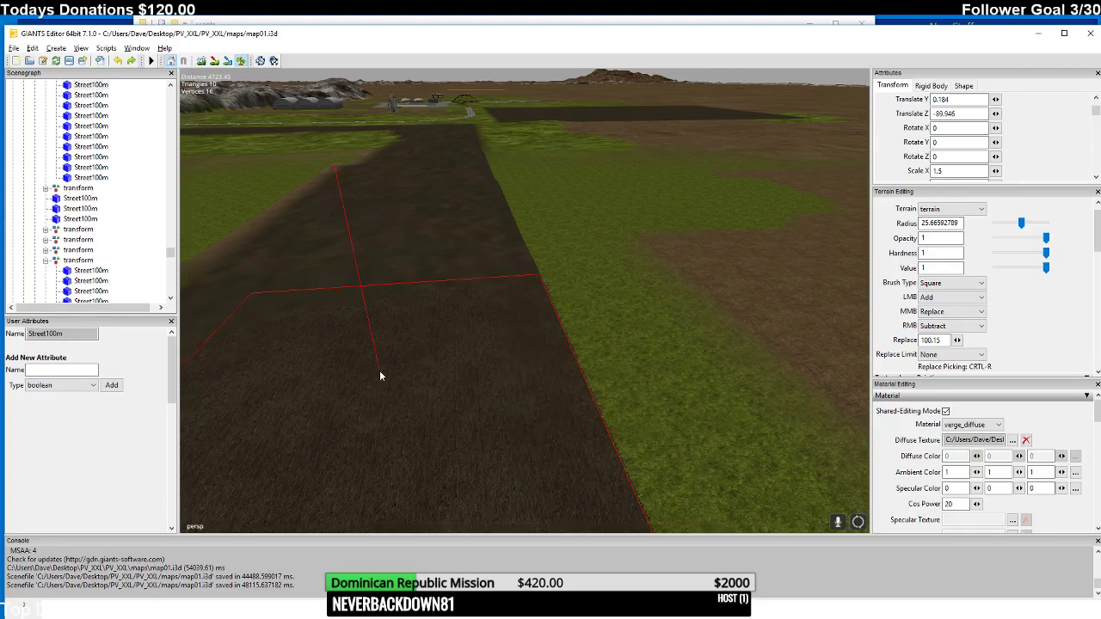
- Widen the extended soil strip toward its other side and carry its outer end farther across the grass
mouse_move(379, 370)
right_down()
mouse_move(598, 382)
mouse_move(712, 351)
right_up()
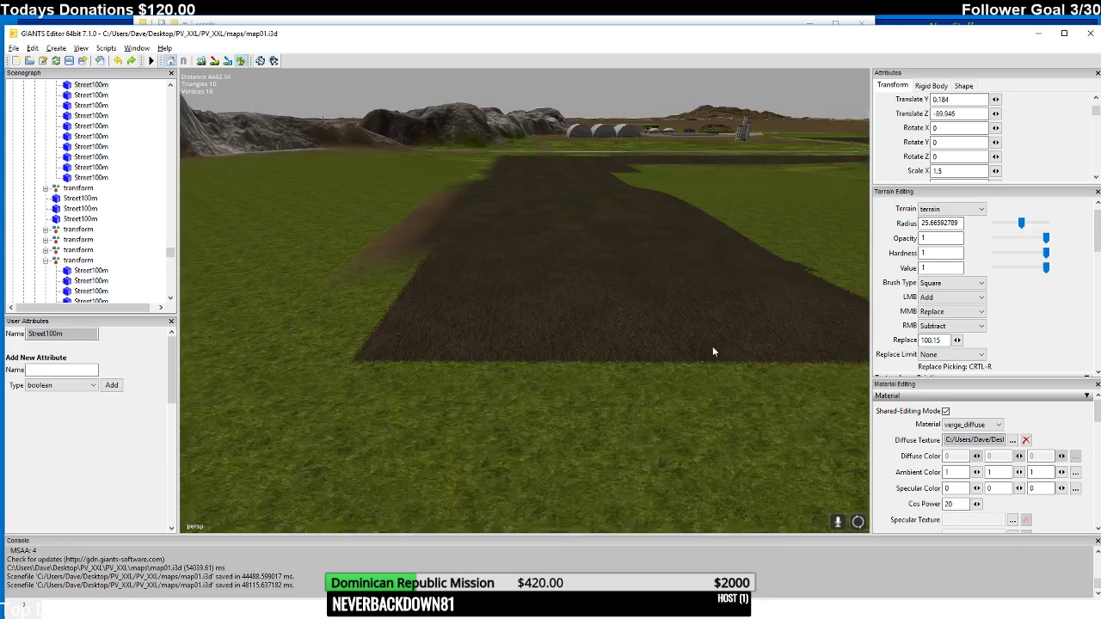
drag(712, 351, 674, 392)
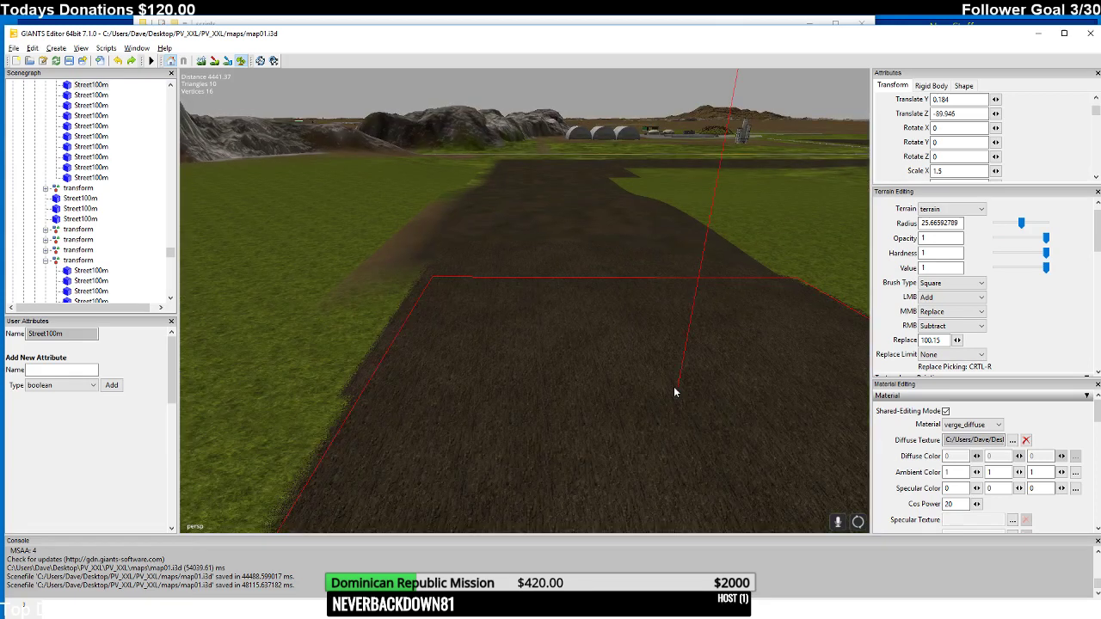
right_drag(674, 386, 702, 407)
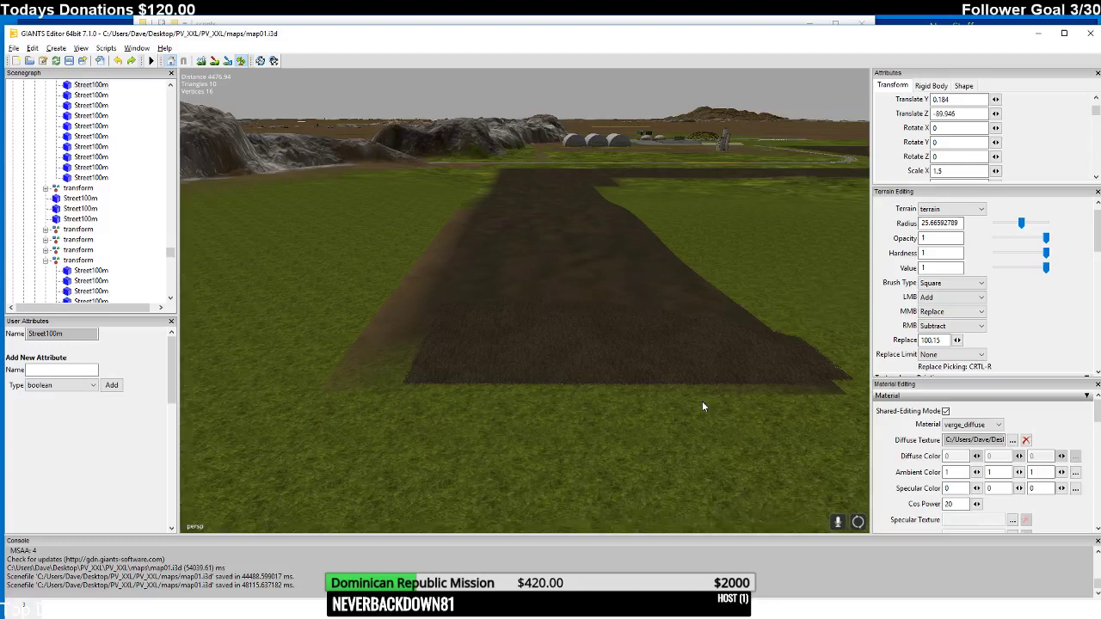
scroll(701, 406, up, 3)
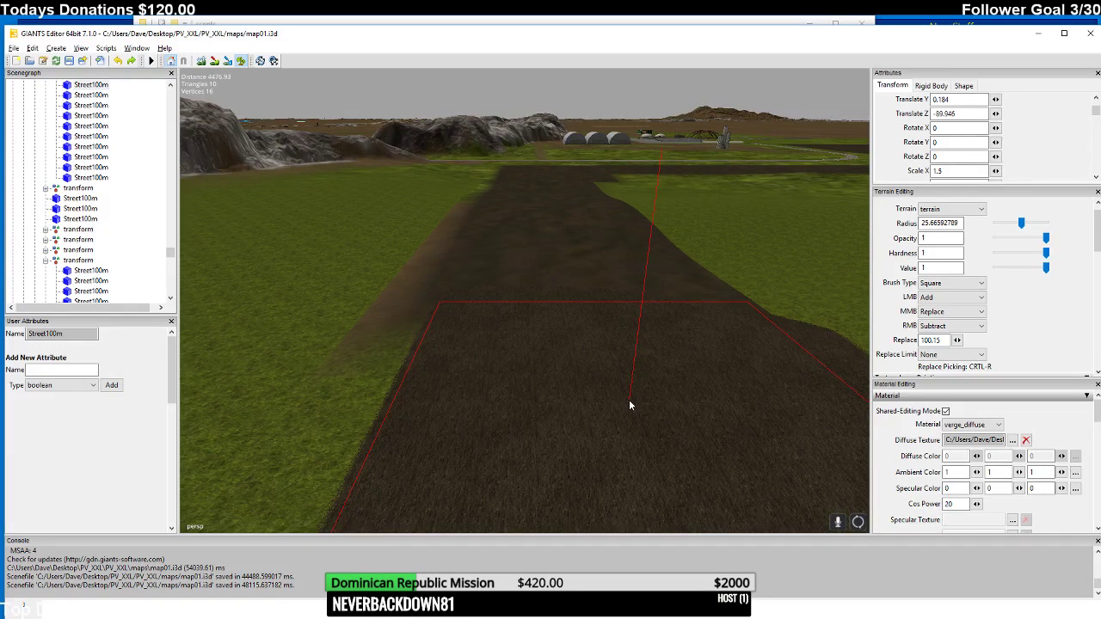
mouse_move(667, 383)
right_down()
mouse_move(663, 430)
mouse_move(660, 383)
right_up()
drag(660, 382, 639, 384)
- Add another full-width section of soil at the strip's outer end, judging its alignment against the grass
scroll(640, 387, down, 3)
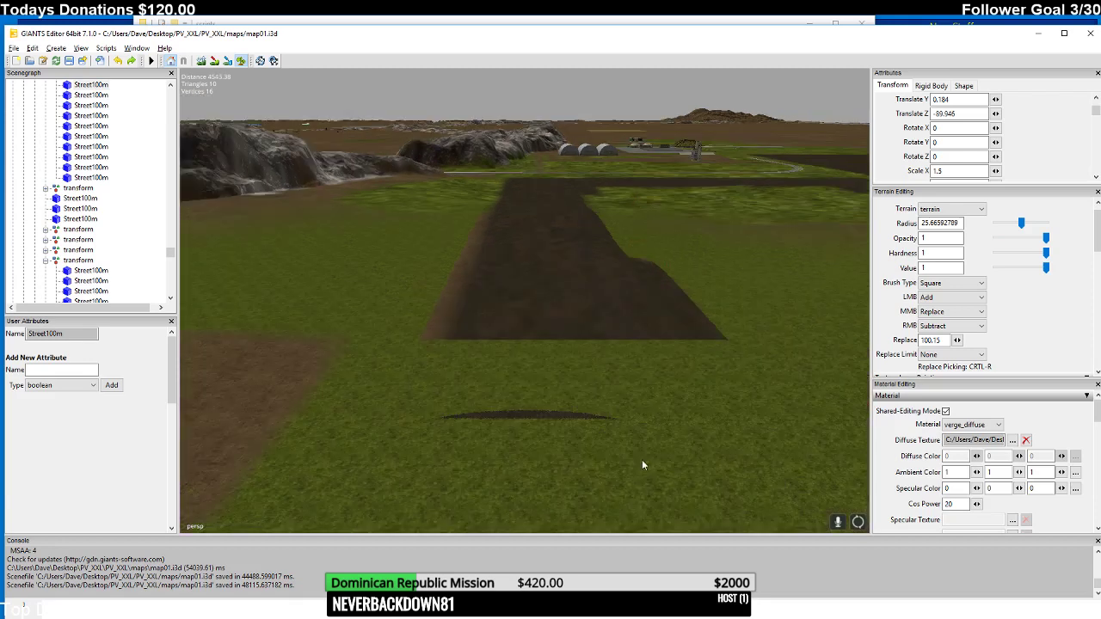
scroll(651, 376, down, 5)
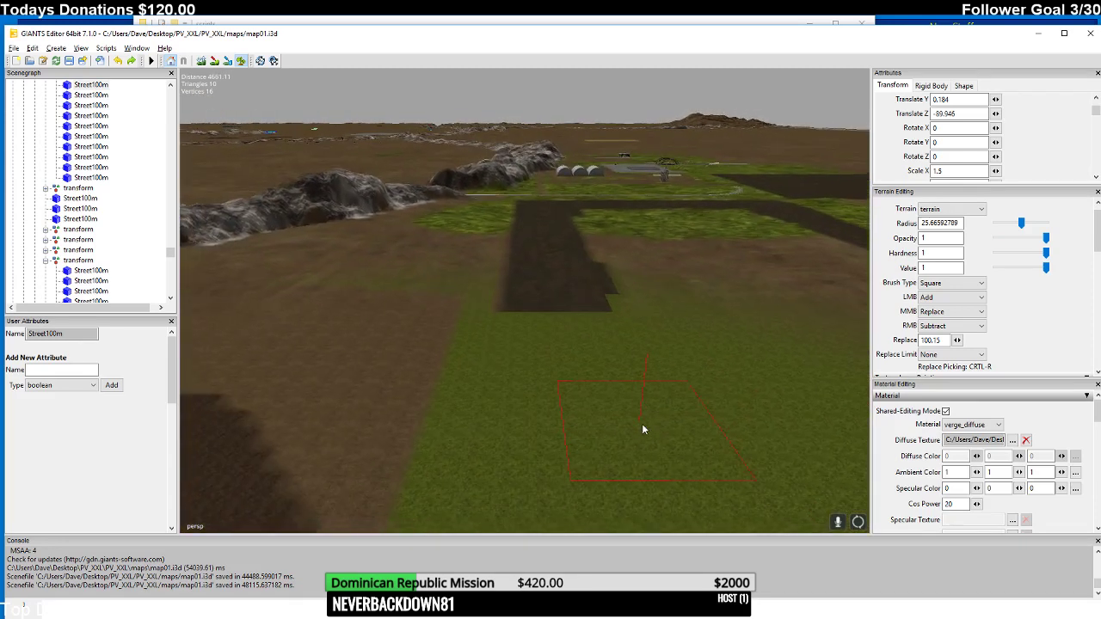
scroll(629, 368, up, 8)
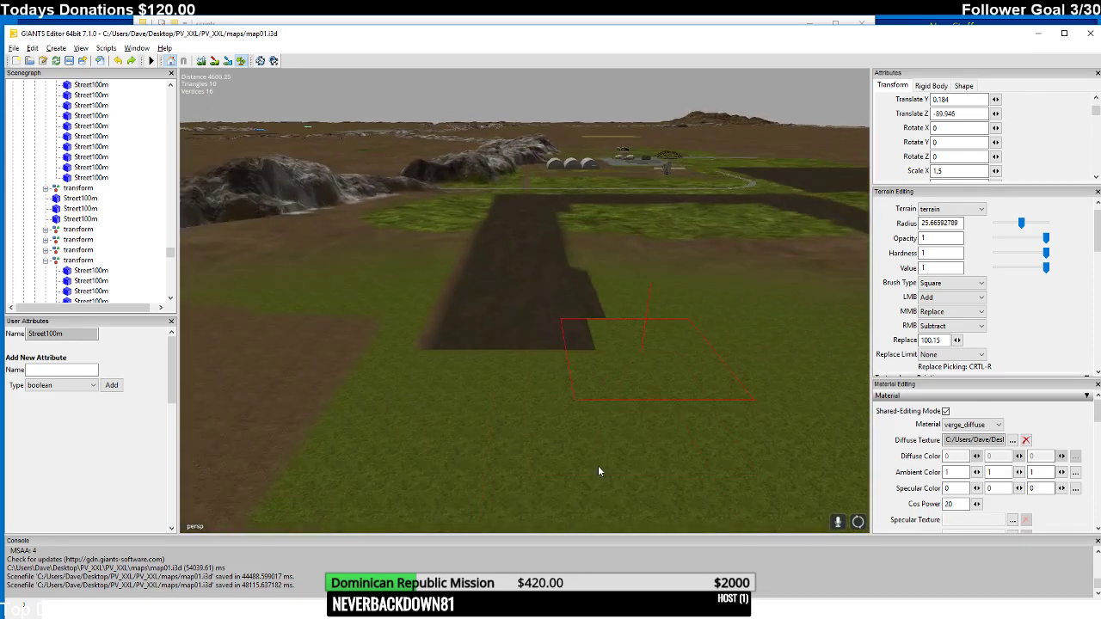
scroll(625, 386, up, 6)
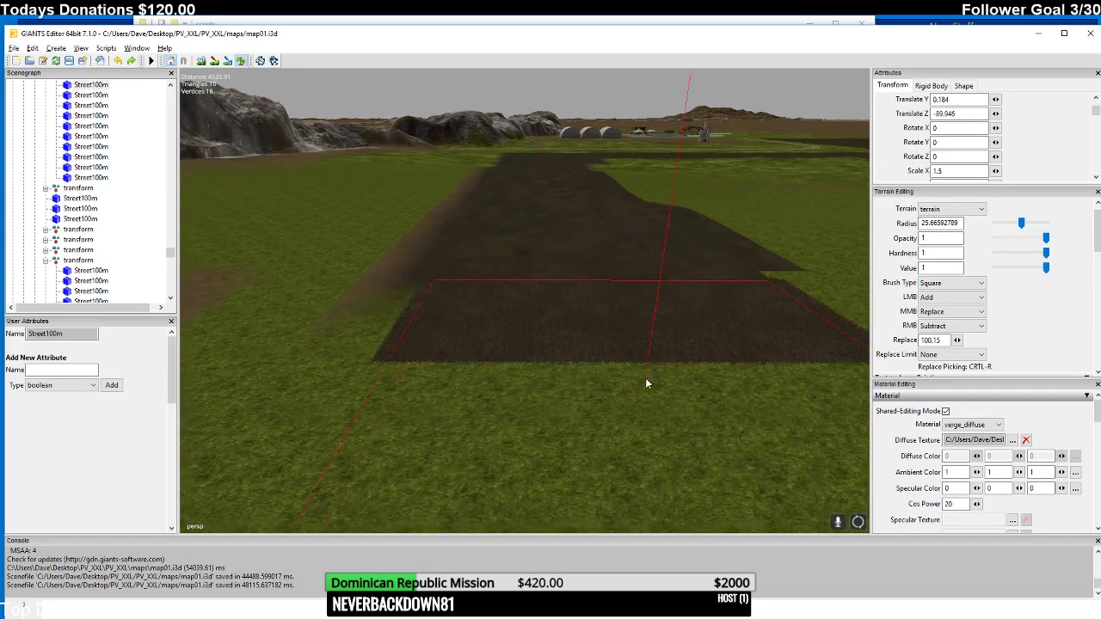
drag(705, 401, 650, 399)
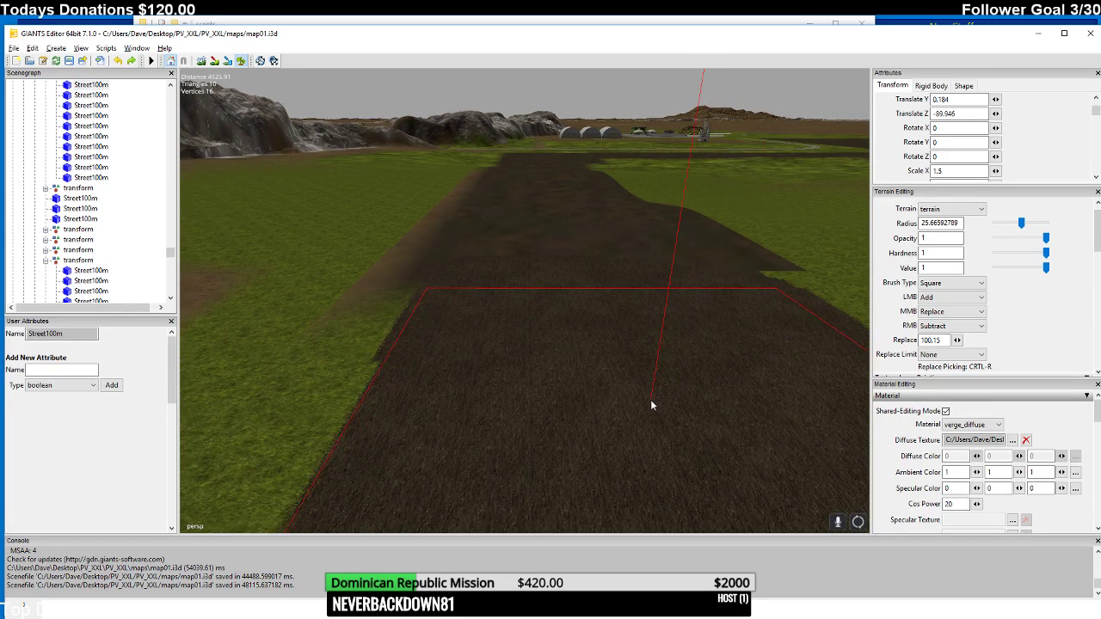
right_drag(681, 388, 679, 442)
scroll(686, 416, down, 3)
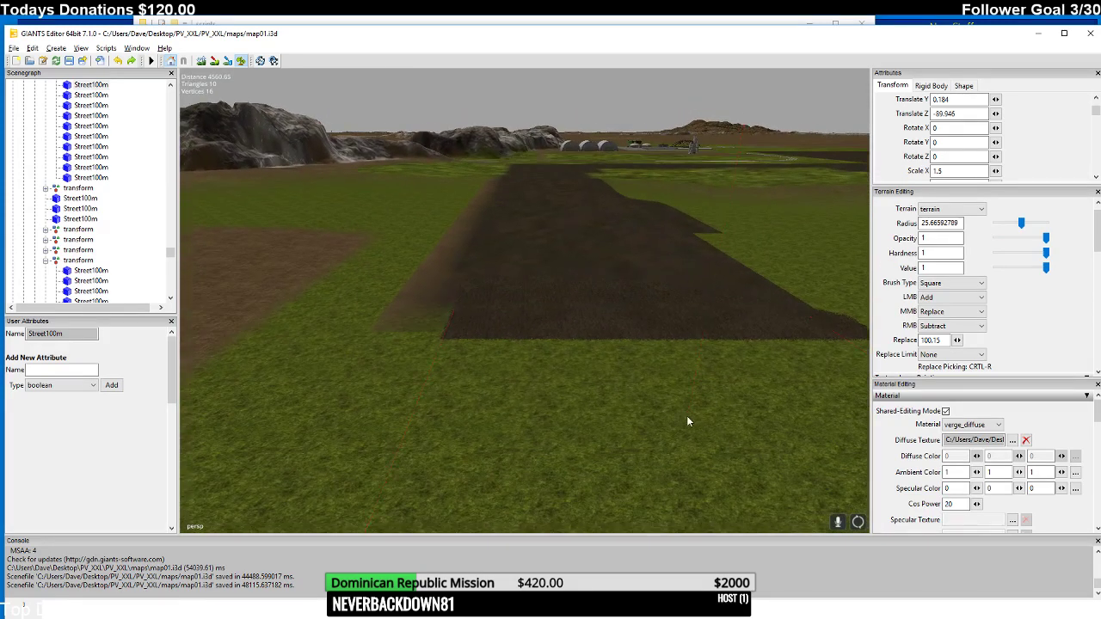
- Continue the full-width soil strip outward in successive sections toward the far edge of the grass
drag(752, 416, 696, 416)
right_drag(724, 413, 714, 435)
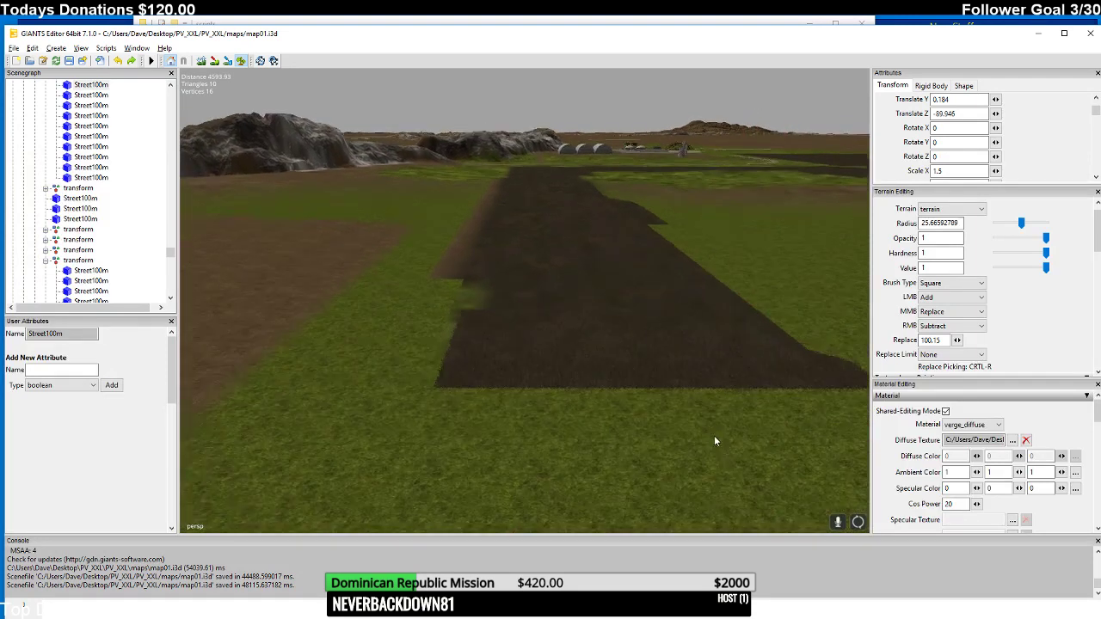
drag(719, 392, 686, 392)
mouse_move(682, 390)
right_down()
mouse_move(703, 450)
mouse_move(697, 433)
right_up()
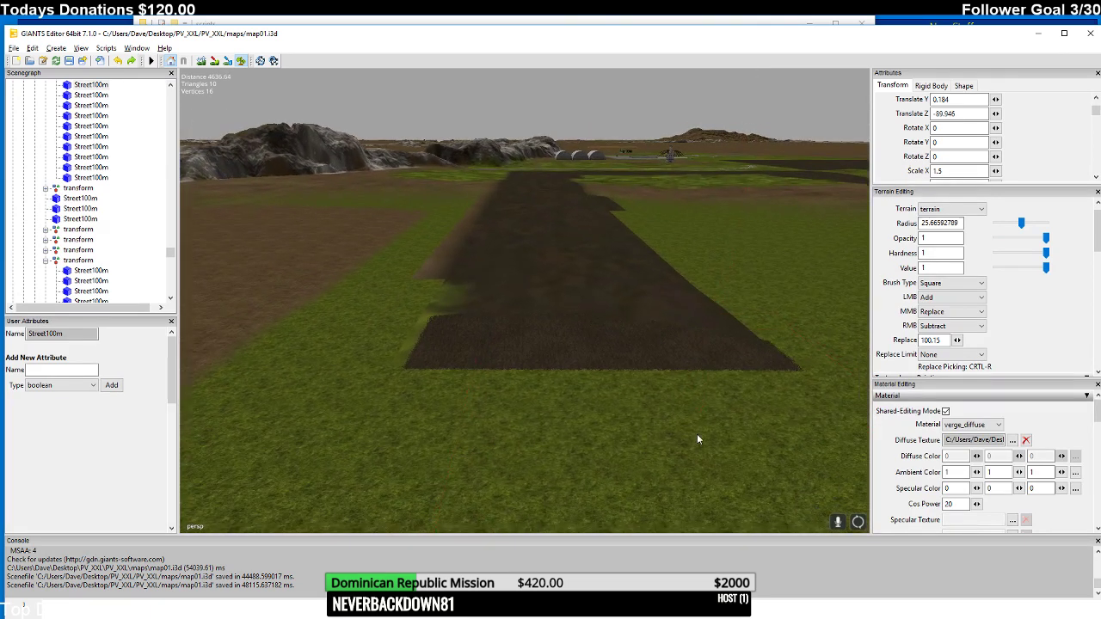
mouse_move(696, 433)
mouse_down()
mouse_move(688, 423)
mouse_move(613, 425)
mouse_up()
mouse_move(644, 402)
right_down()
mouse_move(640, 473)
mouse_move(638, 402)
right_up()
- Paint the strip's outermost soil section and fill in soil along its side bordering the narrow grass margin
key(d)
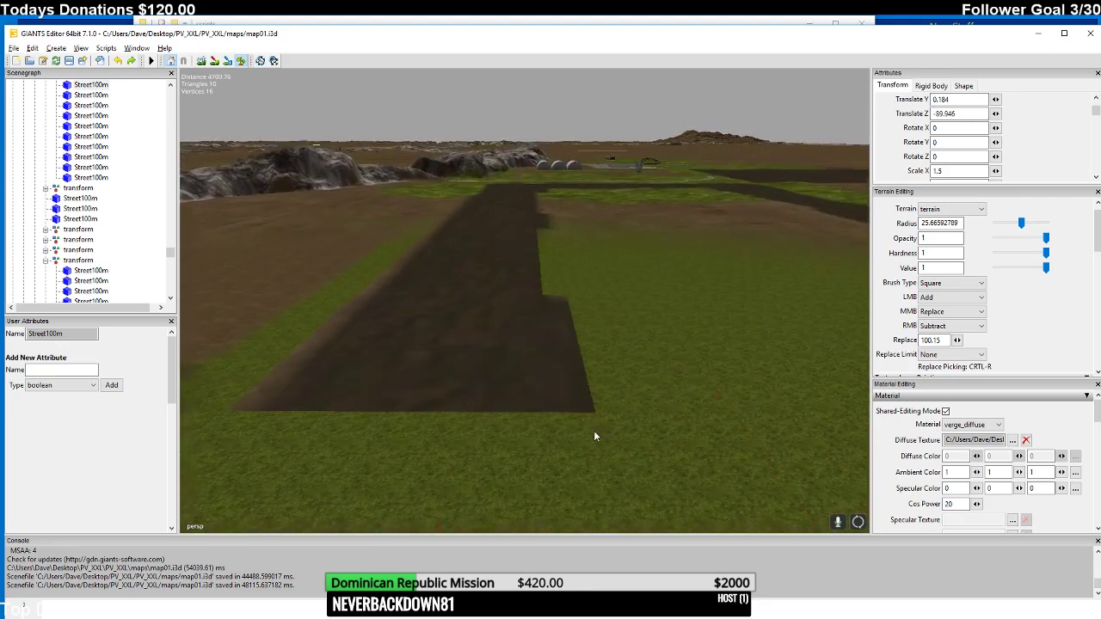
key(w)
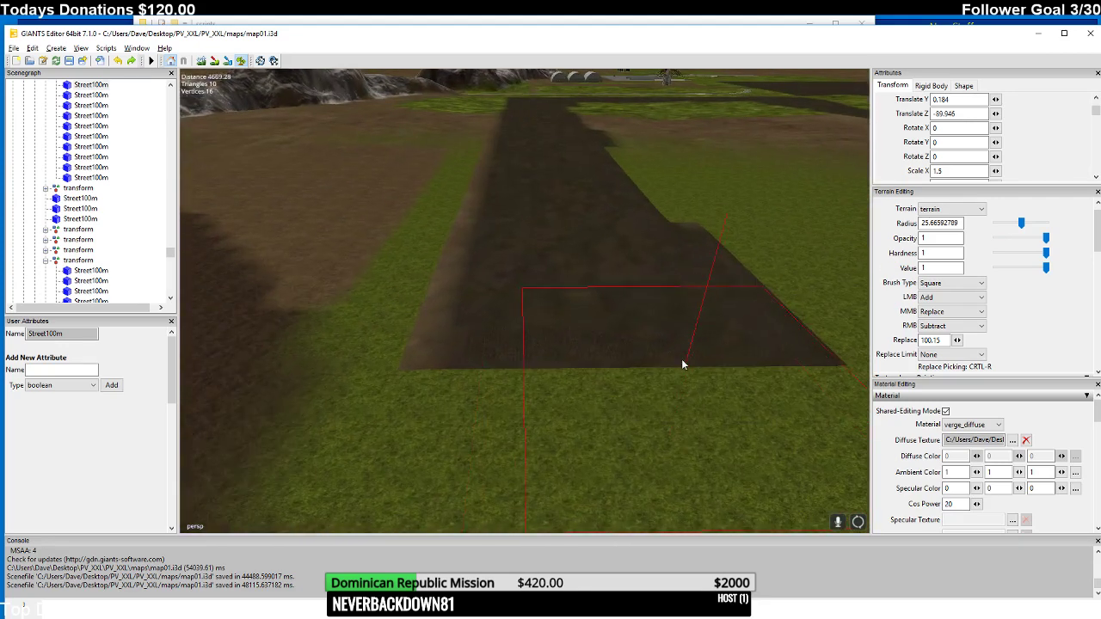
key(w)
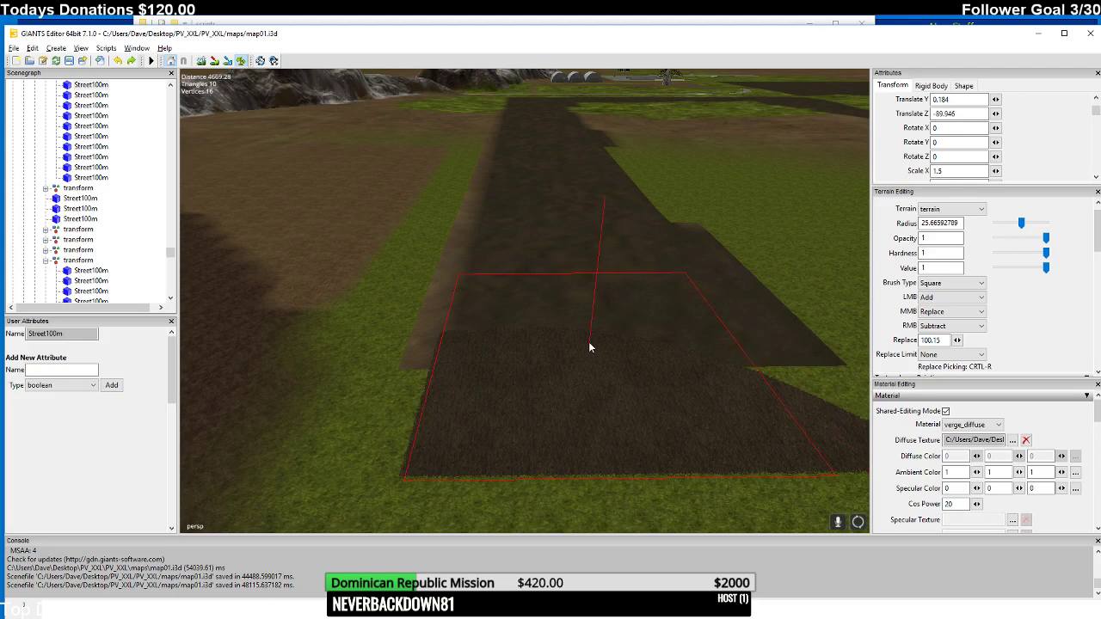
key(w)
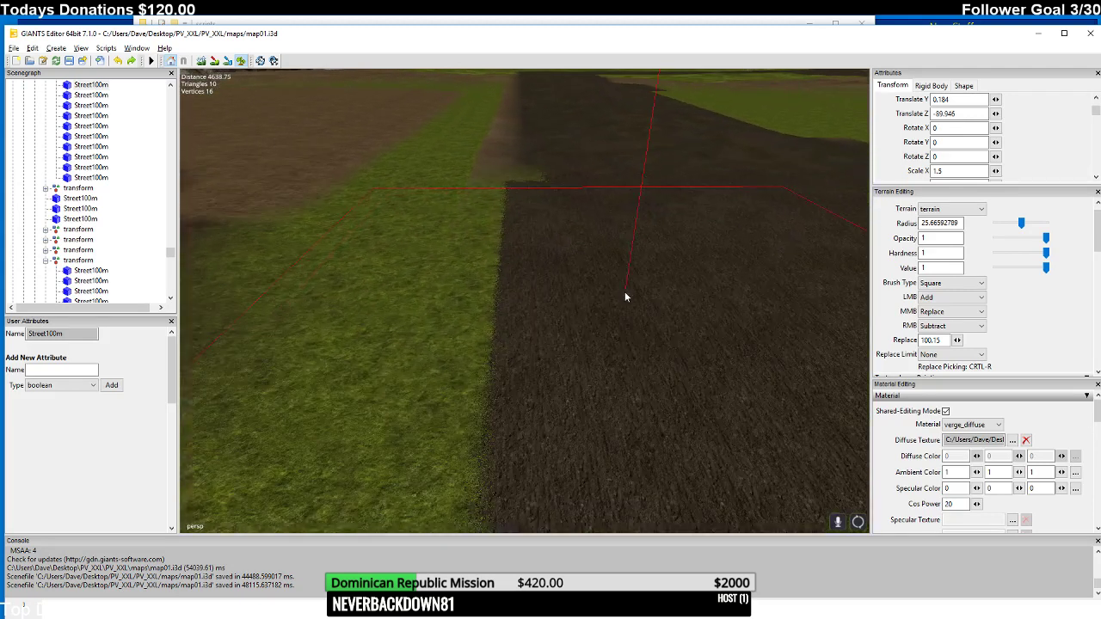
key(a)
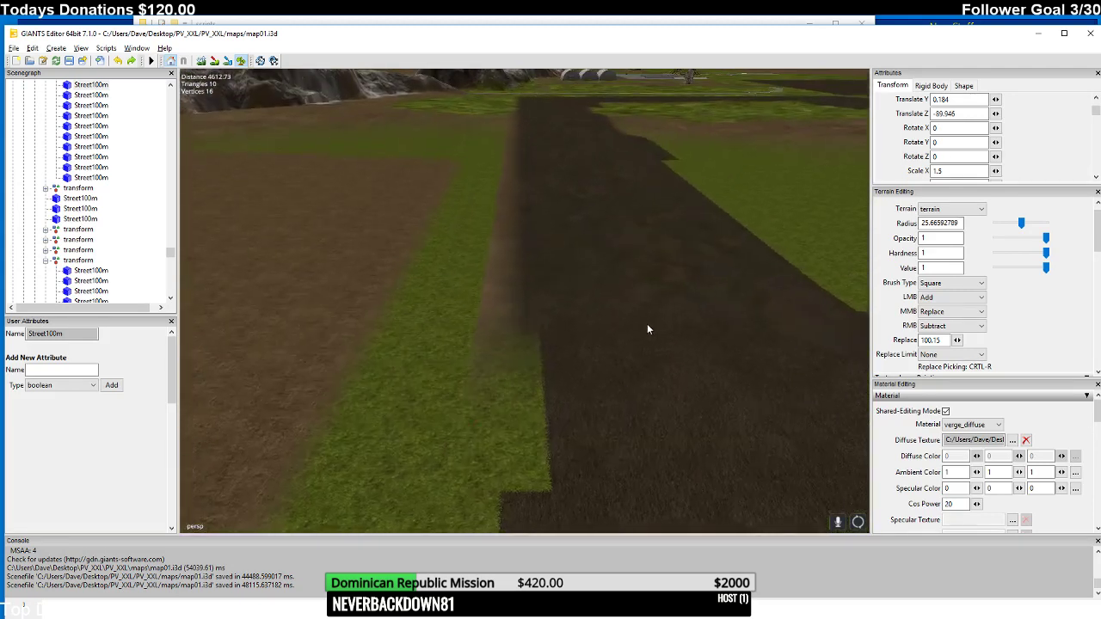
mouse_move(655, 292)
mouse_down()
mouse_move(640, 364)
mouse_move(633, 289)
mouse_move(607, 295)
mouse_up()
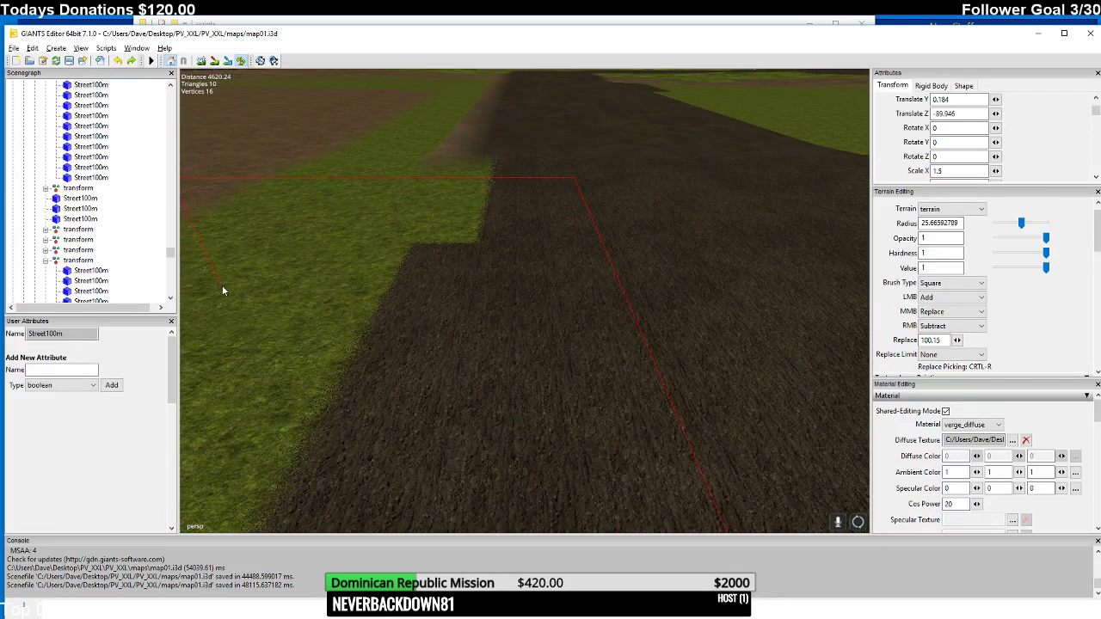
- Undo the last soil stroke and extend the strip with further full-width soil sections across the grass
key(ctrl+z)
key(a)
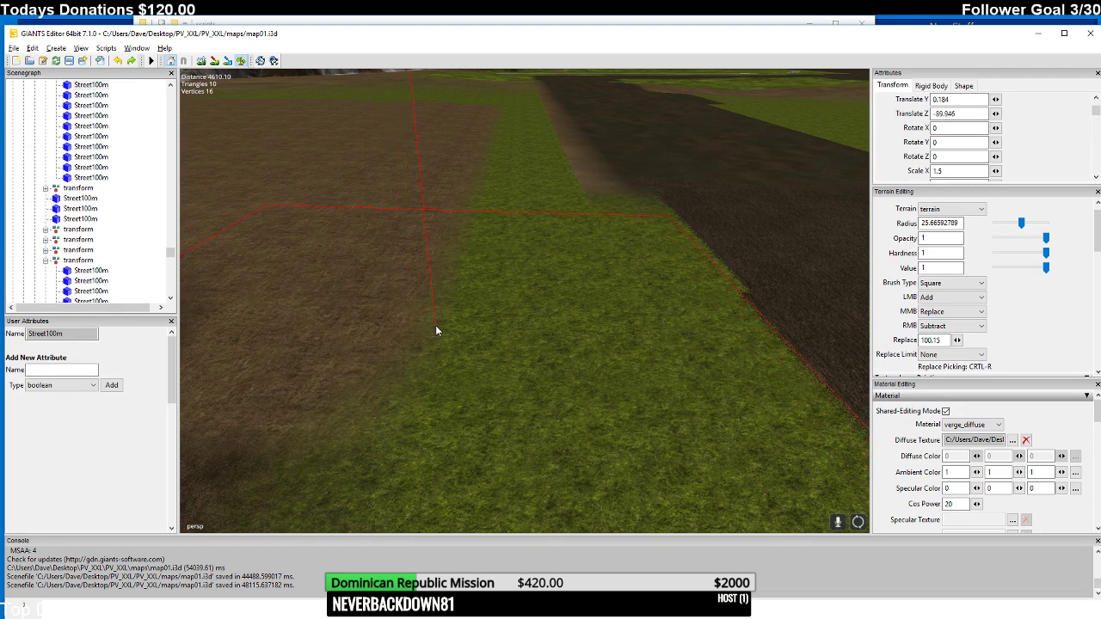
mouse_move(435, 322)
mouse_down()
mouse_move(413, 359)
mouse_move(396, 329)
mouse_move(390, 344)
mouse_move(339, 340)
mouse_move(347, 347)
mouse_up()
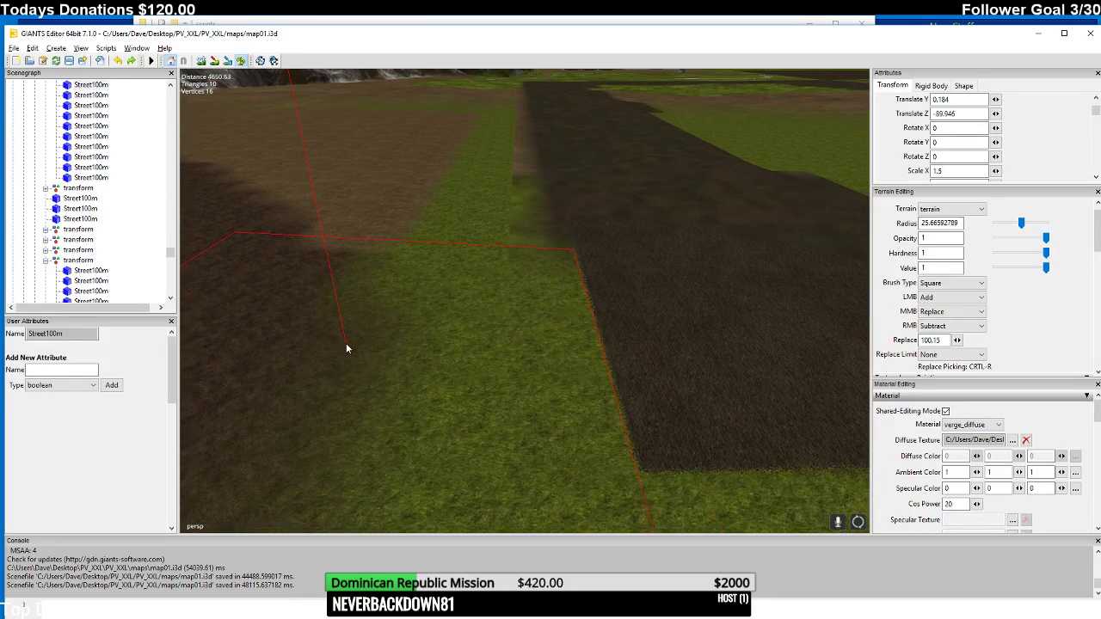
mouse_move(346, 348)
right_down()
mouse_move(427, 322)
mouse_move(498, 361)
mouse_move(519, 330)
mouse_move(561, 322)
mouse_move(542, 312)
right_up()
mouse_move(345, 231)
mouse_down()
mouse_move(375, 258)
mouse_move(393, 258)
mouse_move(396, 285)
mouse_move(427, 245)
mouse_move(363, 264)
mouse_move(392, 245)
mouse_move(358, 240)
mouse_move(409, 237)
mouse_move(413, 314)
mouse_move(460, 305)
mouse_up()
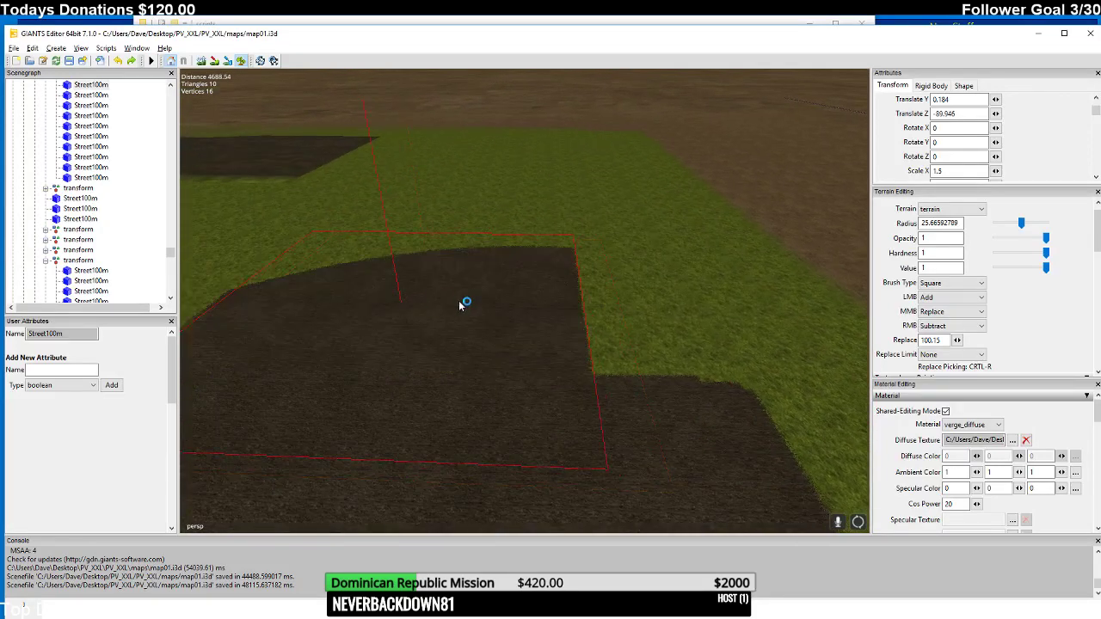
scroll(521, 308, up, 3)
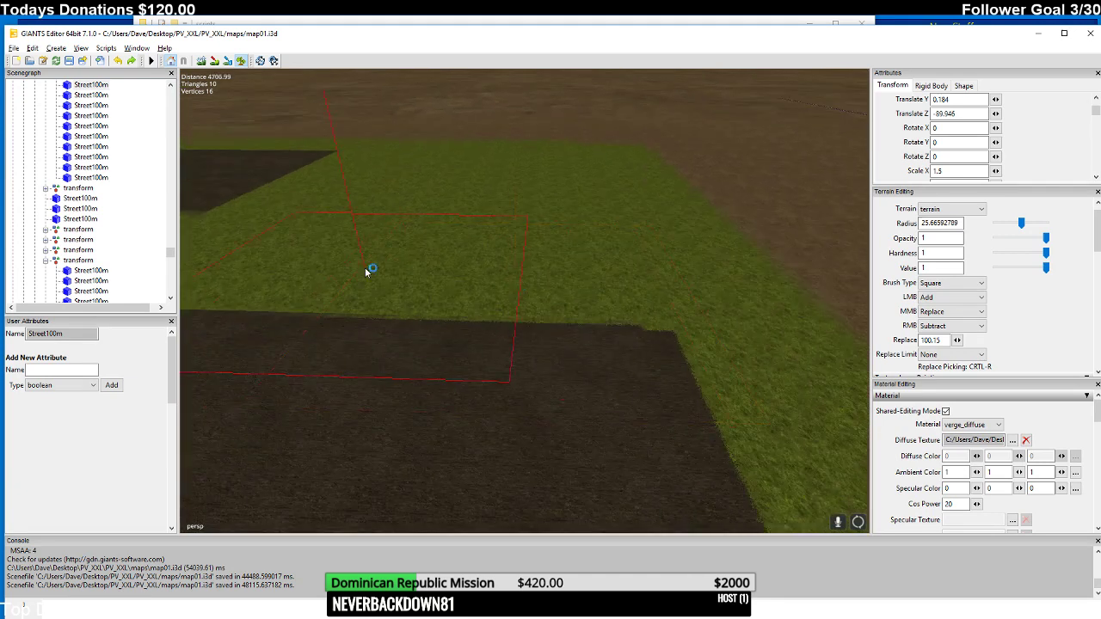
drag(367, 271, 482, 280)
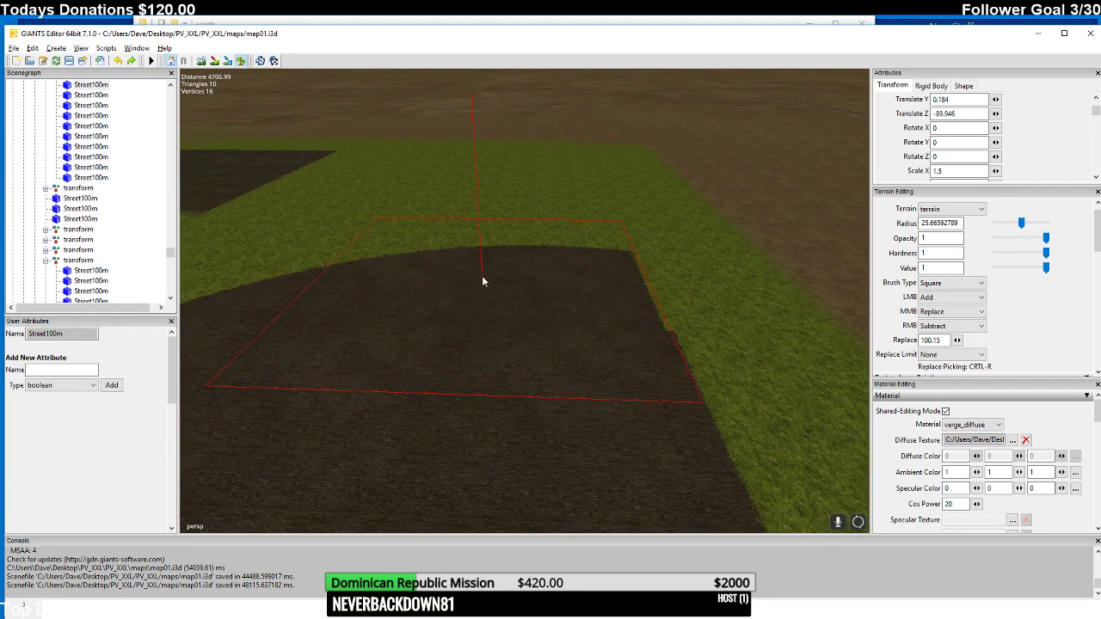
- Widen the soil along the strip's grass-bordered outer side in successive sections, lining its edge up with the existing wider part
mouse_move(486, 277)
right_down()
mouse_move(430, 271)
mouse_move(399, 303)
mouse_move(454, 289)
mouse_move(401, 314)
mouse_move(402, 293)
mouse_move(473, 311)
mouse_move(427, 285)
mouse_move(319, 273)
right_up()
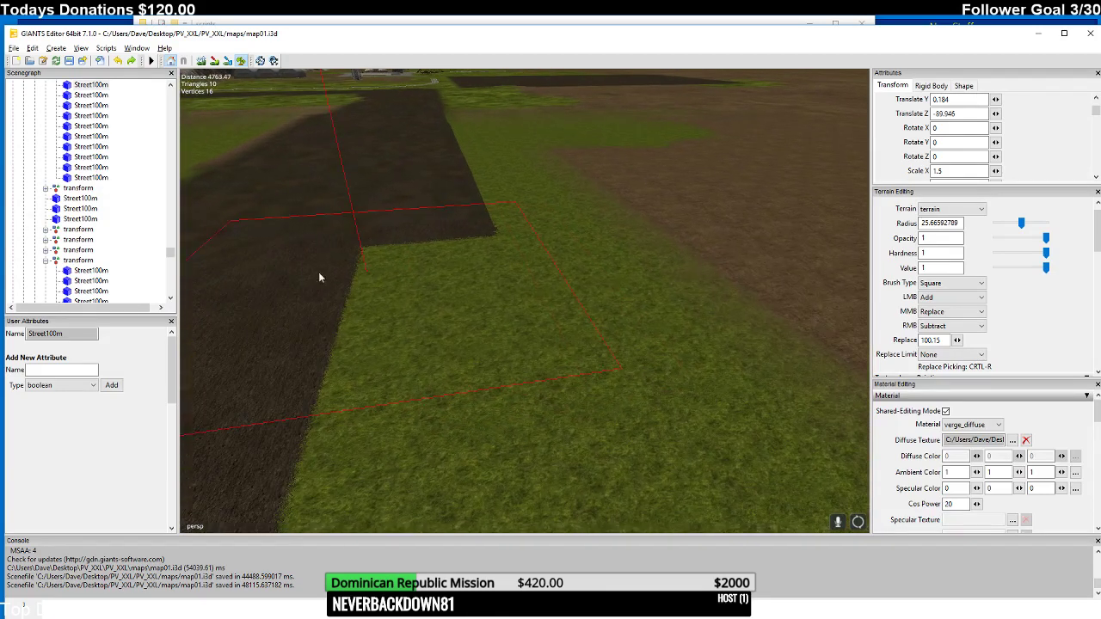
mouse_move(318, 277)
mouse_down()
mouse_move(295, 275)
mouse_move(312, 295)
mouse_move(311, 279)
mouse_up()
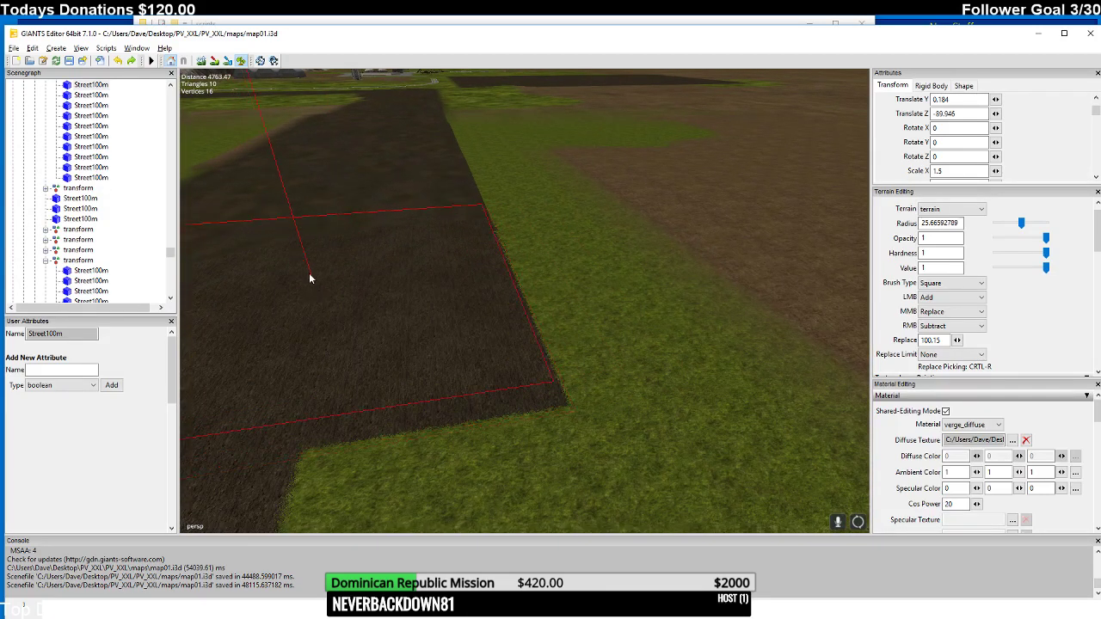
mouse_move(310, 279)
right_down()
mouse_move(300, 319)
mouse_move(335, 298)
mouse_move(368, 312)
mouse_move(462, 307)
right_up()
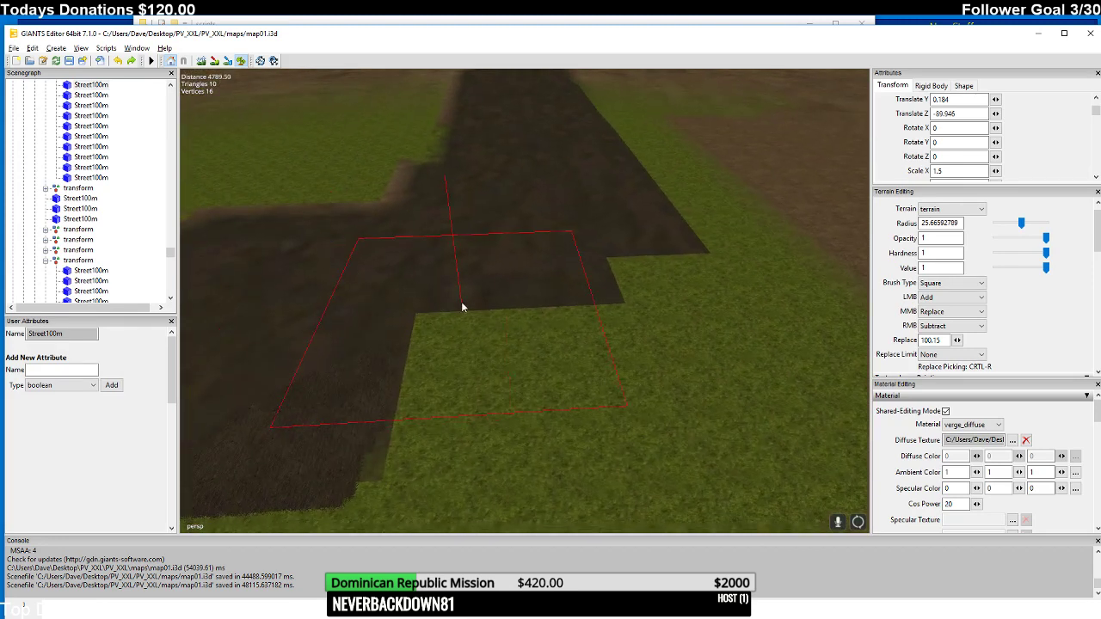
drag(462, 307, 471, 351)
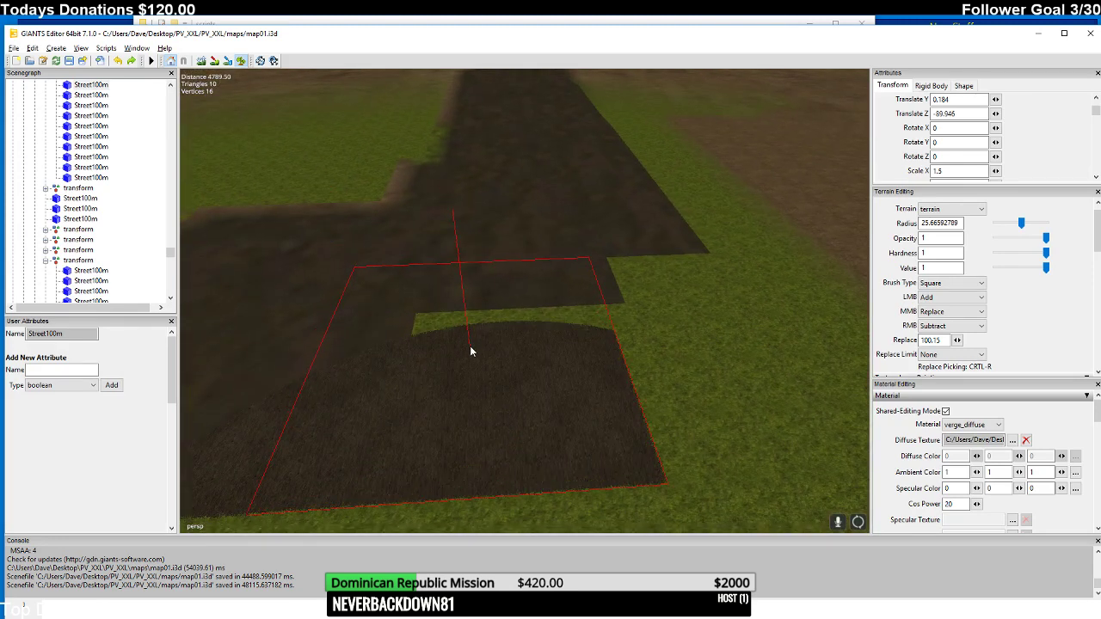
mouse_move(471, 351)
right_down()
mouse_move(420, 306)
mouse_move(365, 297)
right_up()
drag(365, 296, 384, 307)
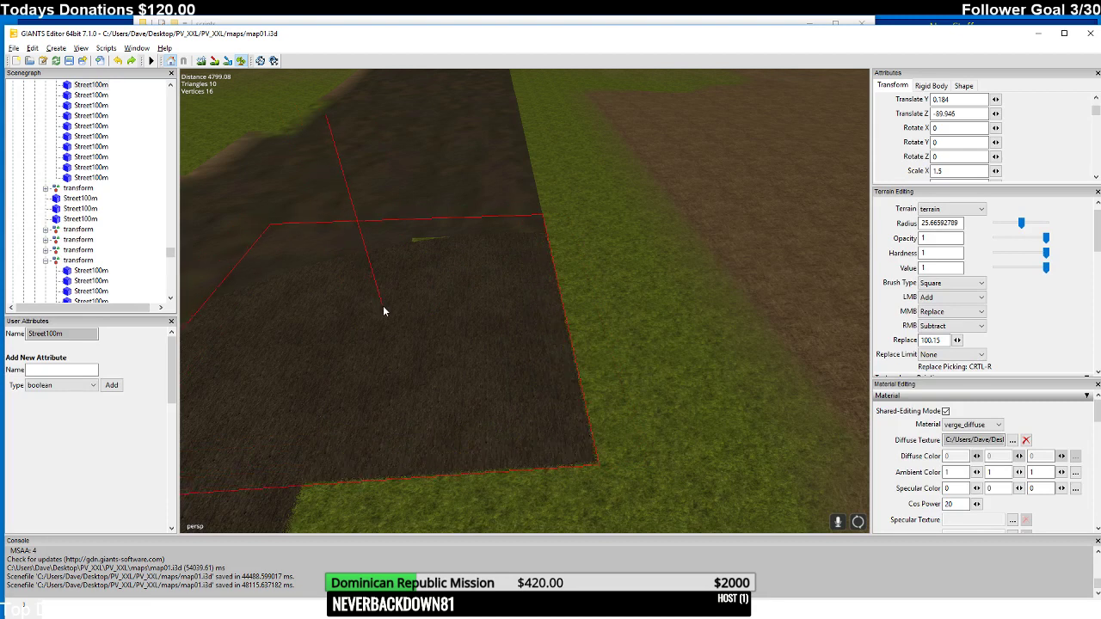
mouse_move(383, 308)
right_down()
mouse_move(364, 309)
mouse_move(368, 291)
right_up()
- Close the leftover grass gap in the widened strip and paint soil over the near edge of the enclosed grass
mouse_move(413, 282)
mouse_down()
mouse_move(412, 256)
mouse_move(416, 271)
mouse_up()
mouse_move(415, 269)
right_down()
mouse_move(496, 322)
mouse_move(467, 269)
mouse_move(410, 271)
mouse_move(449, 263)
mouse_move(439, 270)
mouse_move(553, 395)
right_up()
drag(553, 395, 573, 368)
mouse_move(573, 368)
right_down()
mouse_move(499, 397)
mouse_move(542, 370)
mouse_move(498, 352)
mouse_move(502, 364)
right_up()
drag(502, 364, 616, 362)
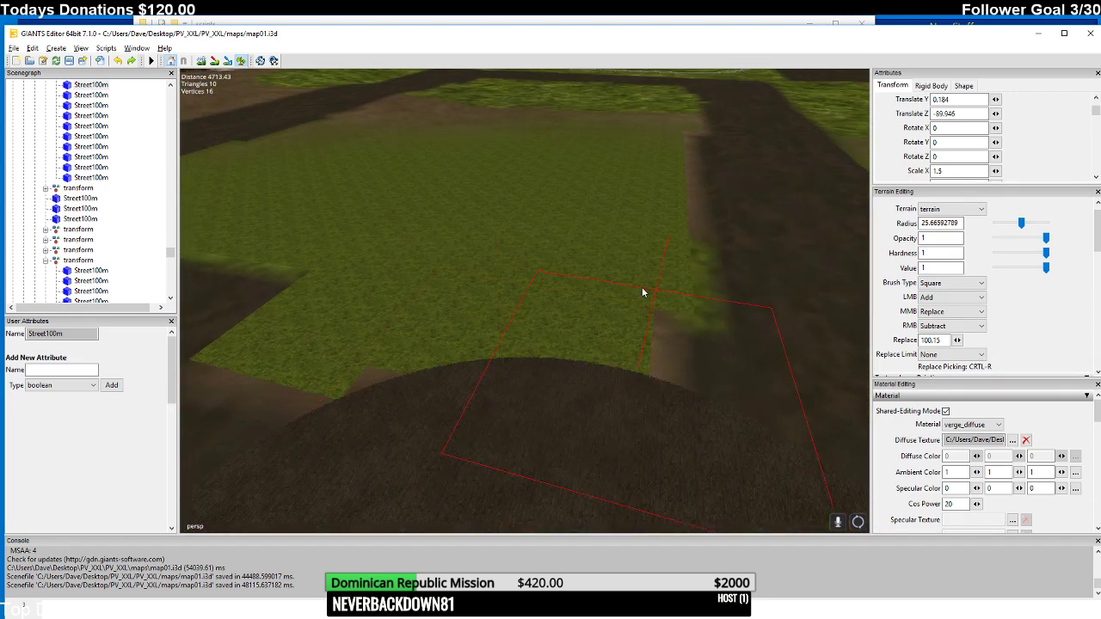
mouse_move(641, 287)
right_down()
mouse_move(656, 206)
mouse_move(573, 263)
mouse_move(587, 221)
mouse_move(580, 269)
right_up()
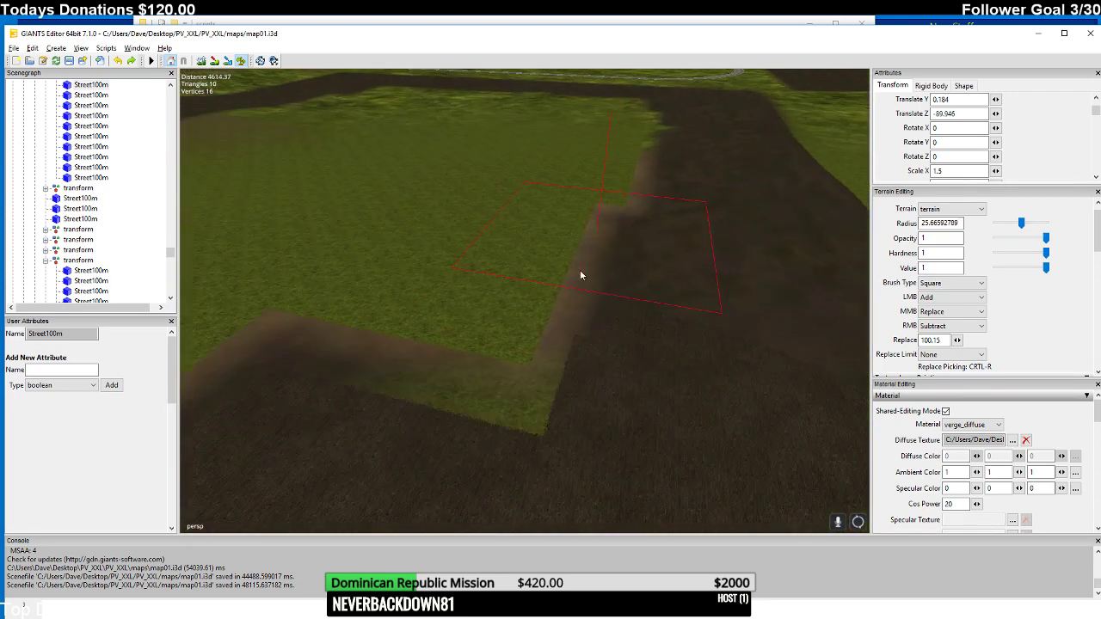
mouse_move(578, 259)
mouse_down()
mouse_move(505, 330)
mouse_move(558, 240)
mouse_up()
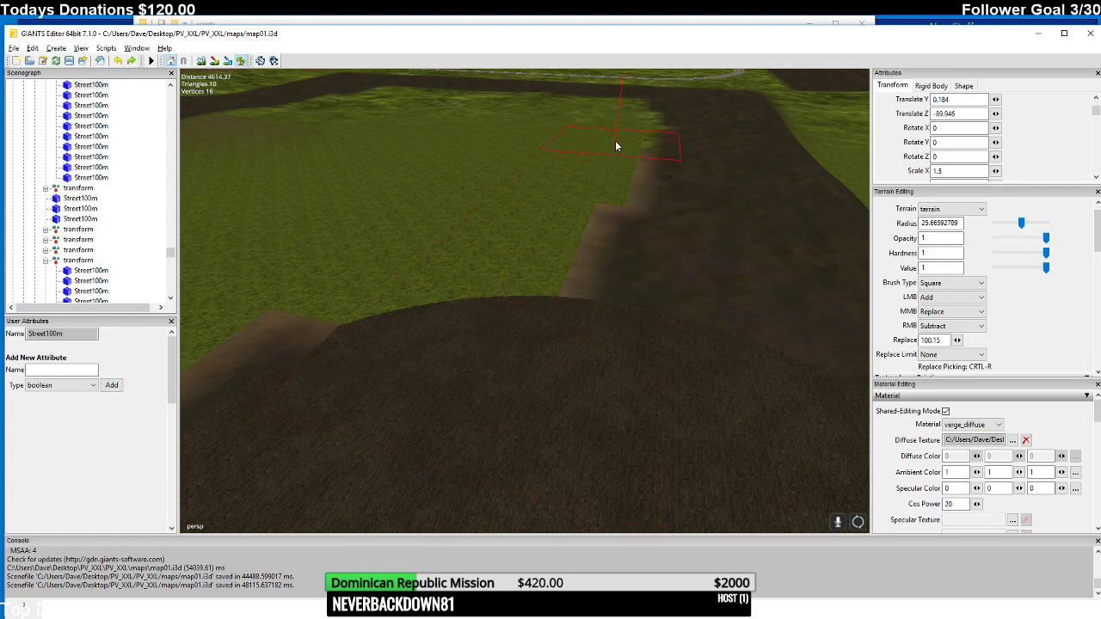
right_drag(616, 146, 657, 178)
- Enlarge the brush radius to 50 and paint soil over the near half of the grass enclosed by the field
drag(1021, 223, 1080, 231)
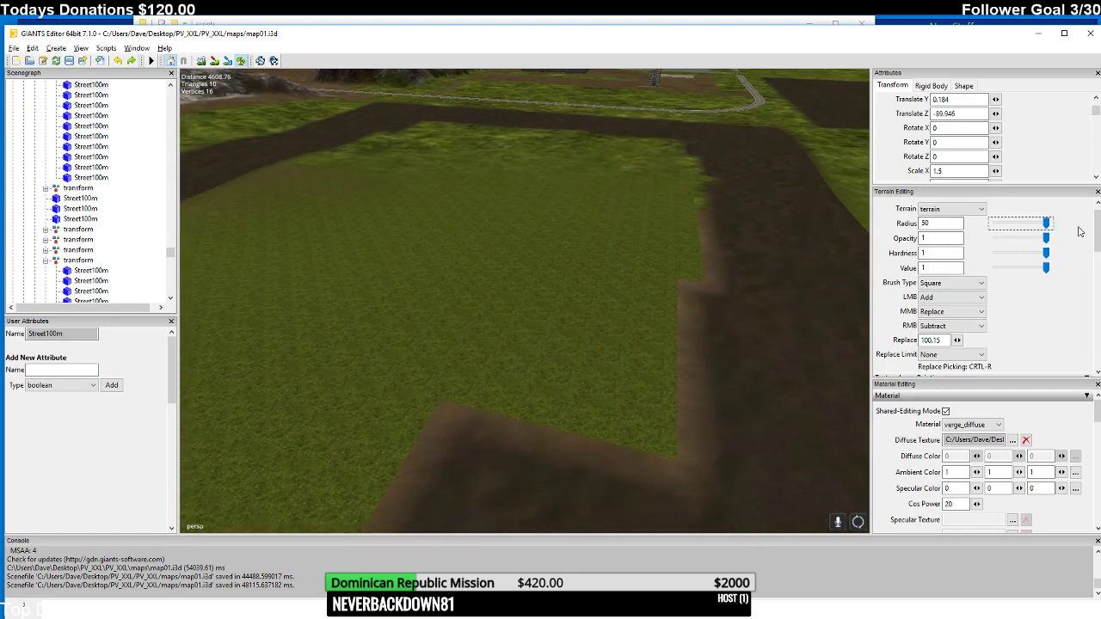
mouse_move(438, 311)
right_down()
mouse_move(458, 348)
mouse_move(531, 297)
right_up()
mouse_move(516, 397)
right_down()
mouse_move(613, 222)
mouse_move(590, 238)
mouse_move(666, 296)
right_up()
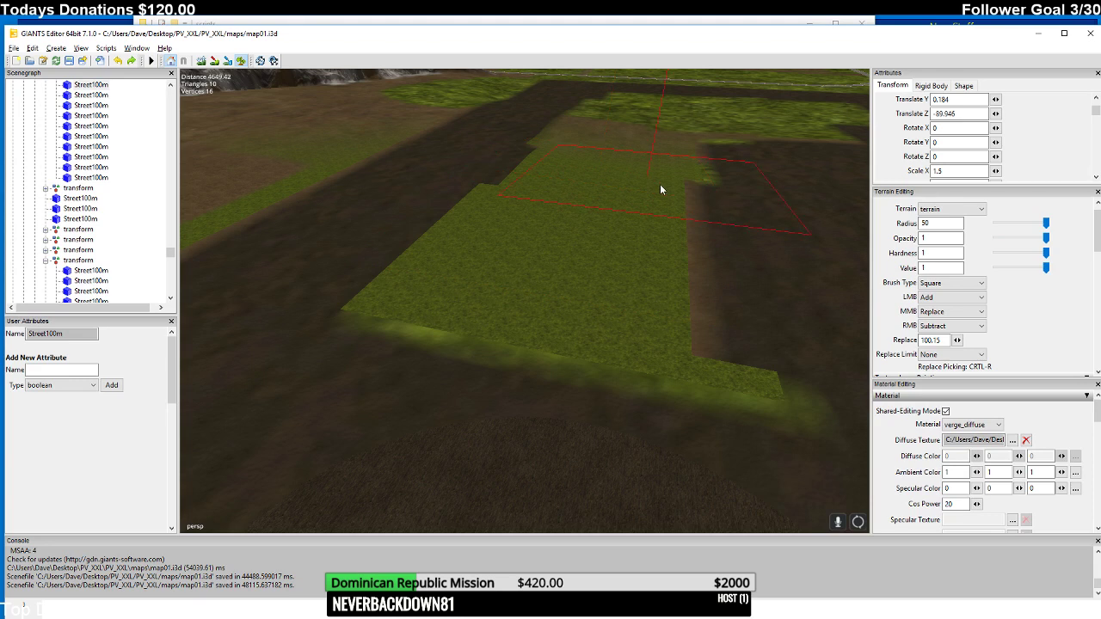
key(ctrl+z)
mouse_move(657, 188)
right_down()
mouse_move(583, 295)
mouse_move(635, 261)
mouse_move(623, 270)
right_up()
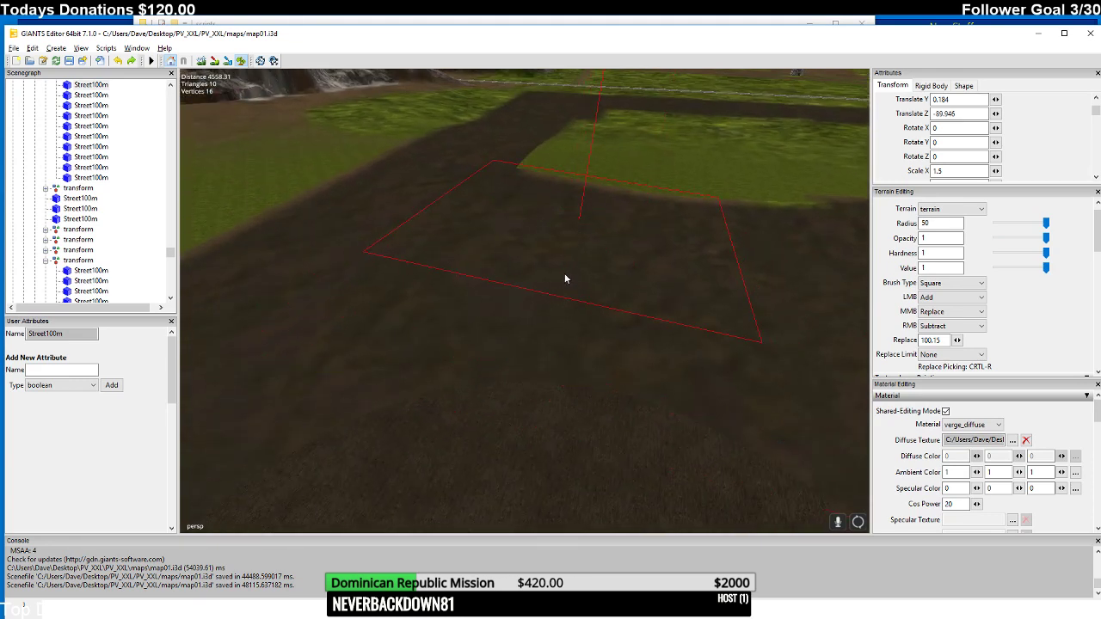
key(ctrl+z)
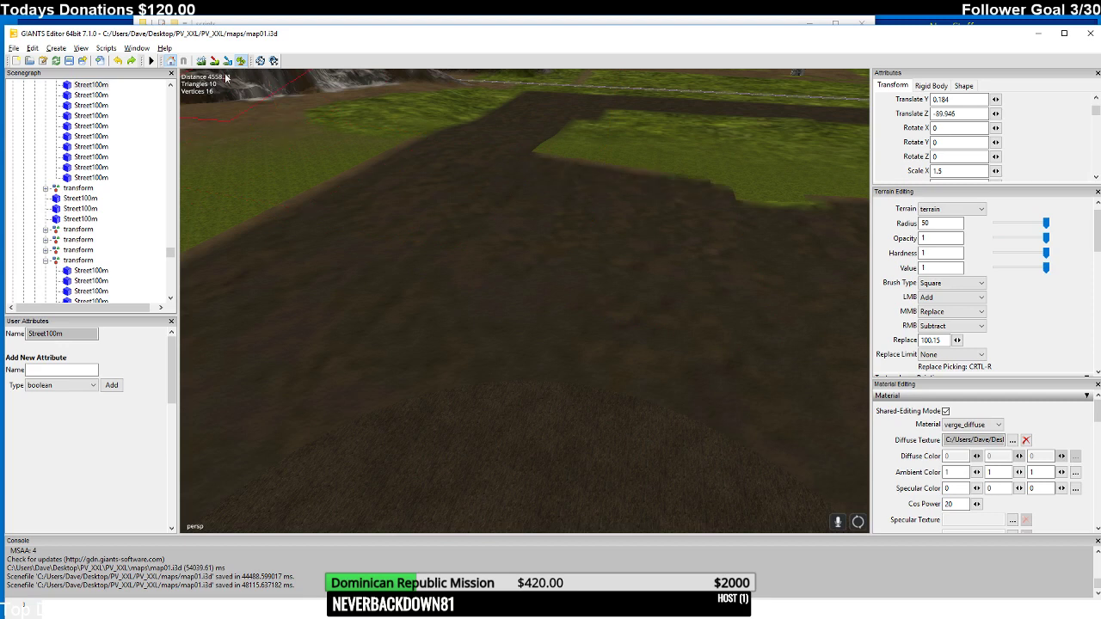
- Set the primary brush action to Smooth and try the brush on the newly painted soil
click(952, 297)
click(945, 318)
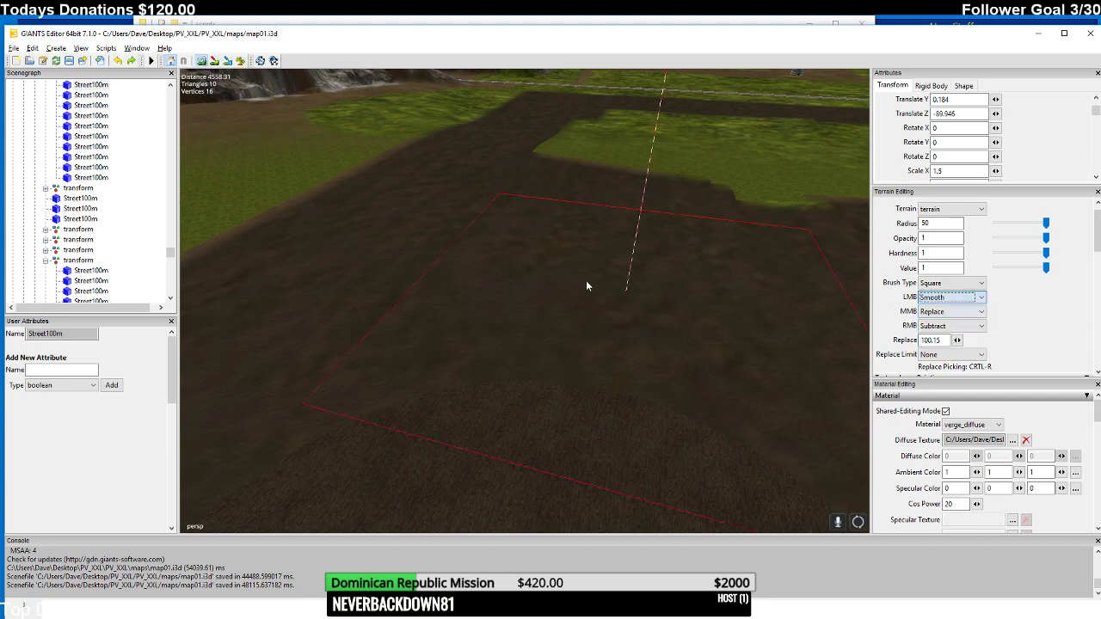
click(550, 234)
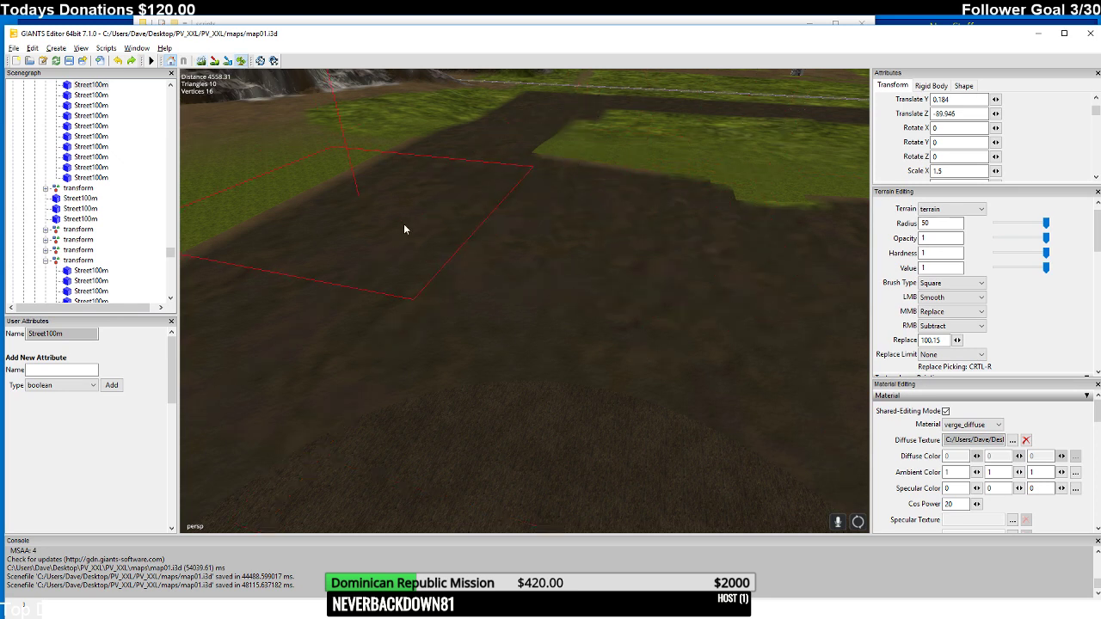
scroll(544, 269, down, 6)
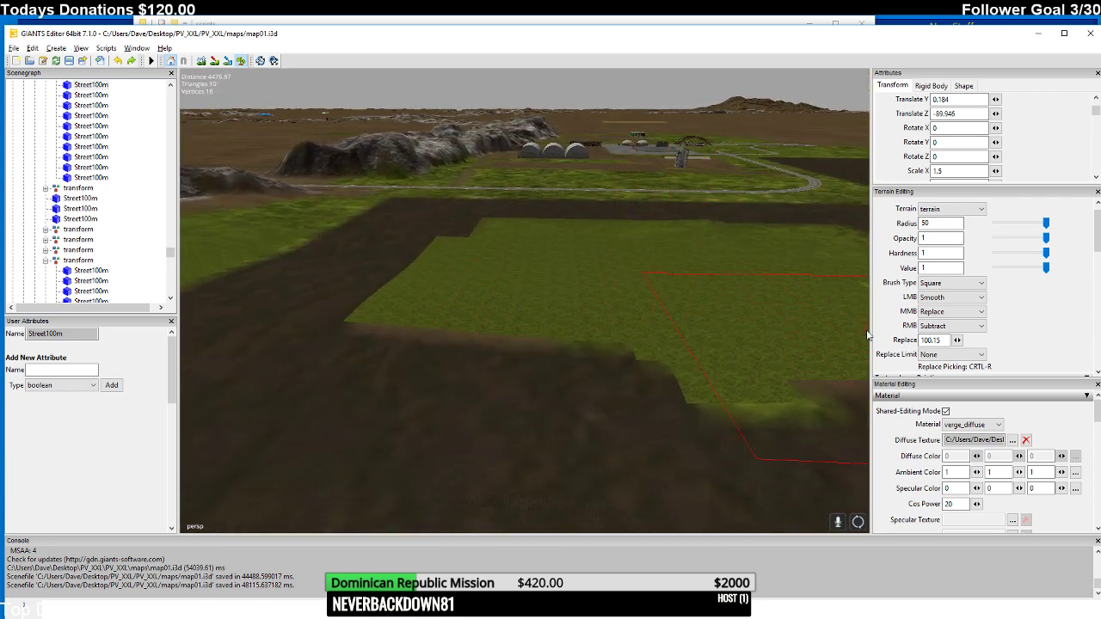
click(952, 296)
click(946, 310)
- Cover the remaining grass patches inside the field with soil, working toward the edge nearest the road
mouse_move(672, 331)
middle_down()
mouse_move(600, 324)
mouse_move(549, 301)
mouse_move(538, 333)
mouse_move(545, 318)
mouse_move(535, 320)
middle_up()
click(535, 320)
mouse_move(521, 275)
middle_down()
mouse_move(497, 319)
mouse_move(520, 323)
mouse_move(312, 312)
mouse_move(430, 312)
mouse_move(363, 292)
mouse_move(403, 313)
middle_up()
click(521, 322)
click(532, 311)
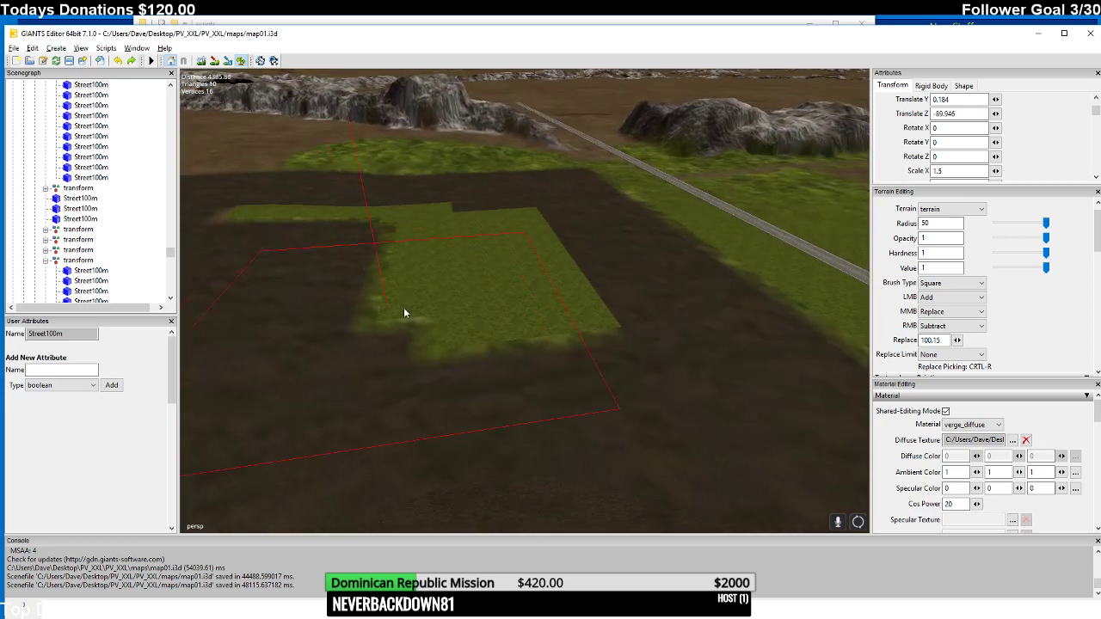
click(468, 237)
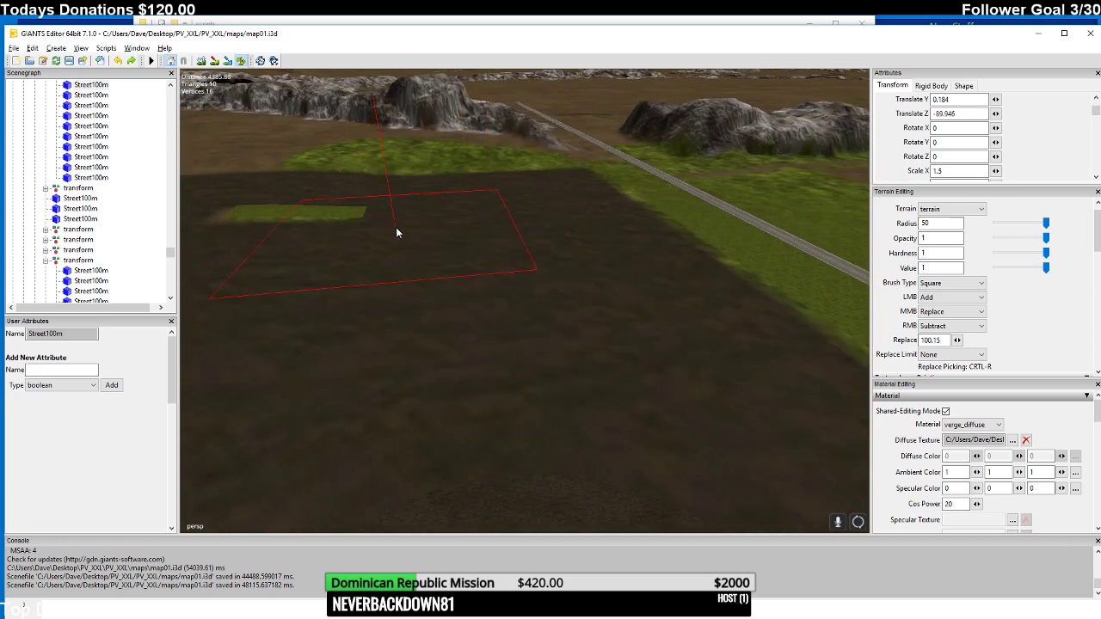
right_drag(369, 229, 626, 290)
mouse_move(626, 290)
middle_down()
mouse_move(564, 320)
mouse_move(546, 302)
mouse_move(386, 275)
mouse_move(415, 312)
mouse_move(327, 263)
mouse_move(408, 255)
mouse_move(393, 356)
mouse_move(547, 351)
mouse_move(537, 311)
mouse_move(499, 425)
mouse_move(506, 389)
mouse_move(545, 381)
mouse_move(559, 307)
mouse_move(669, 240)
mouse_move(662, 207)
mouse_move(621, 192)
mouse_move(405, 198)
mouse_move(434, 237)
mouse_move(507, 229)
mouse_move(455, 248)
mouse_move(428, 226)
mouse_move(394, 144)
mouse_move(251, 134)
mouse_move(253, 181)
middle_up()
- Save the map, then close the editor and put away the scripts folder window
right_drag(410, 152, 442, 226)
scroll(442, 225, up, 5)
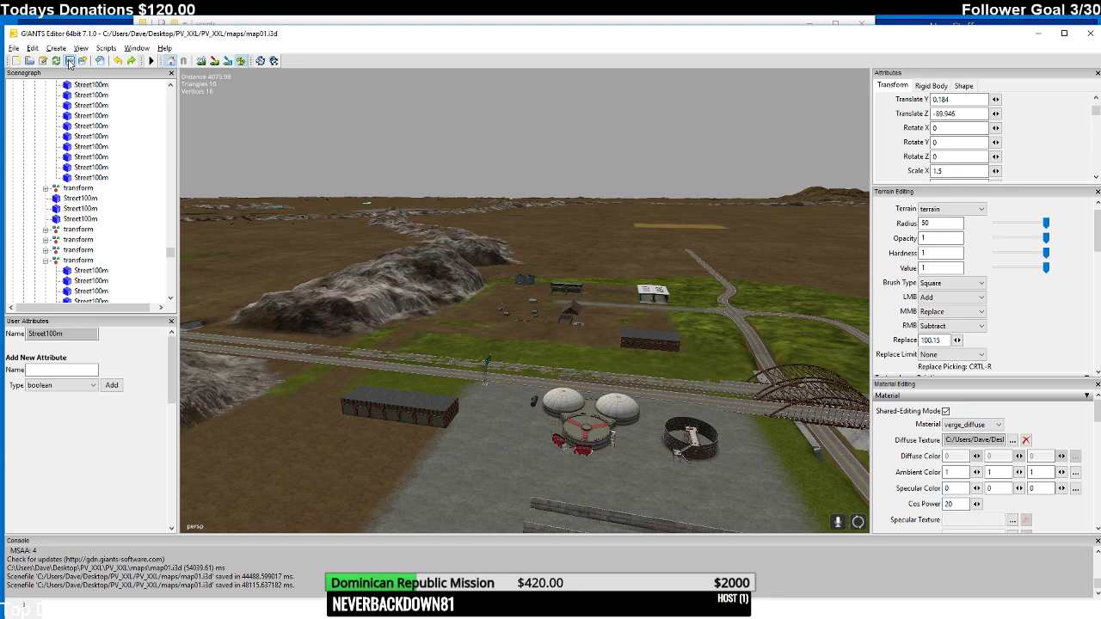
click(68, 61)
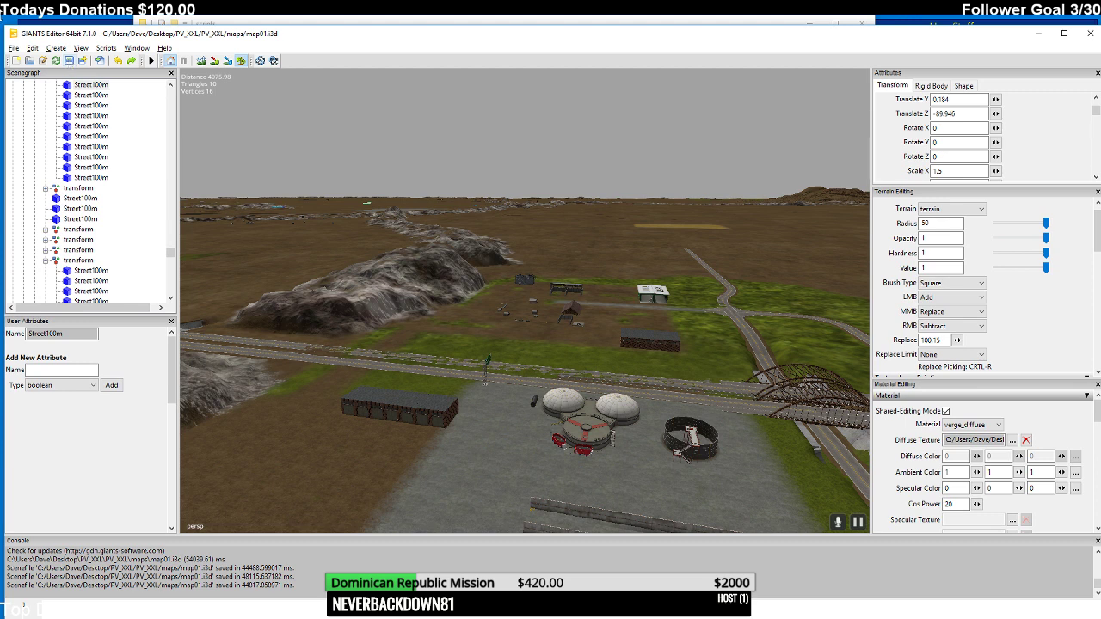
click(1089, 33)
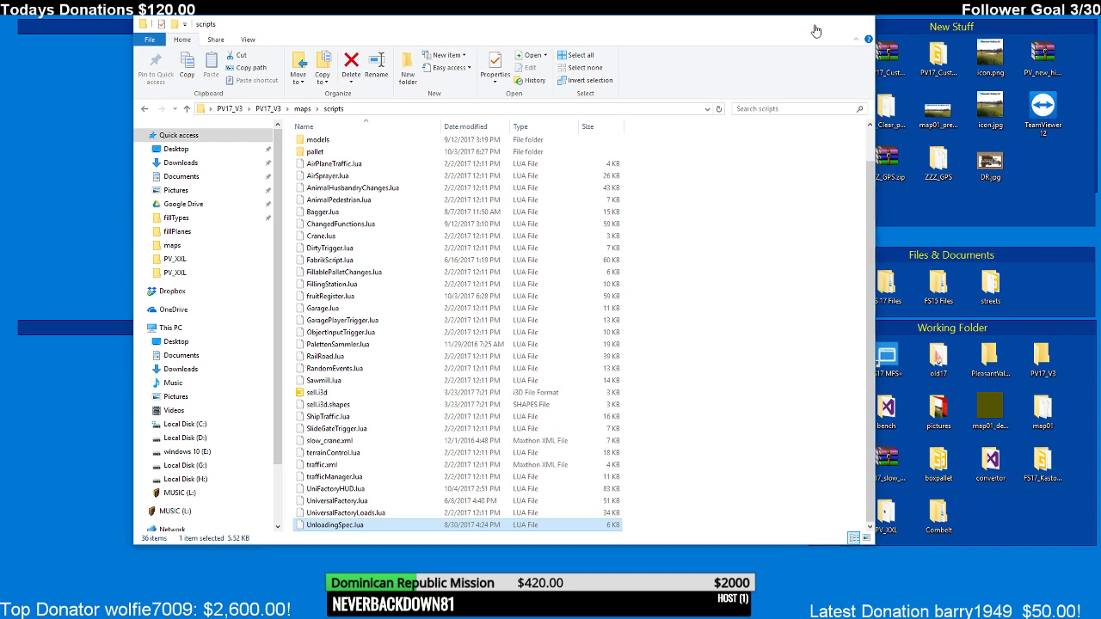
click(812, 25)
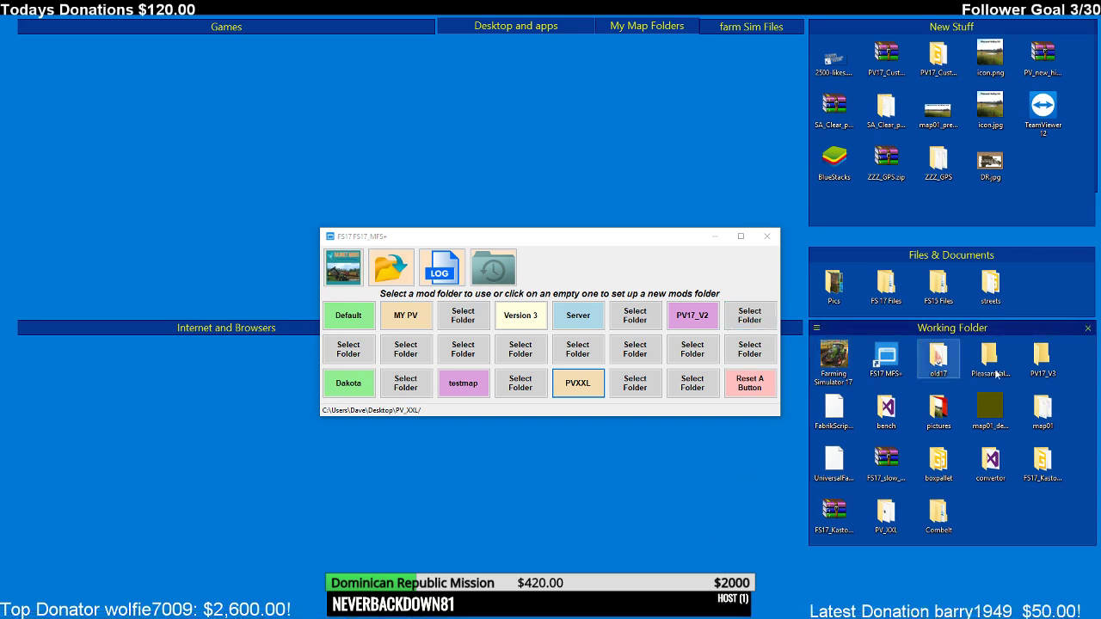
- Reopen map01.i3d from the PV_XXL mod's maps folder using GIANTS Editor version 7.1.0
double_click(895, 519)
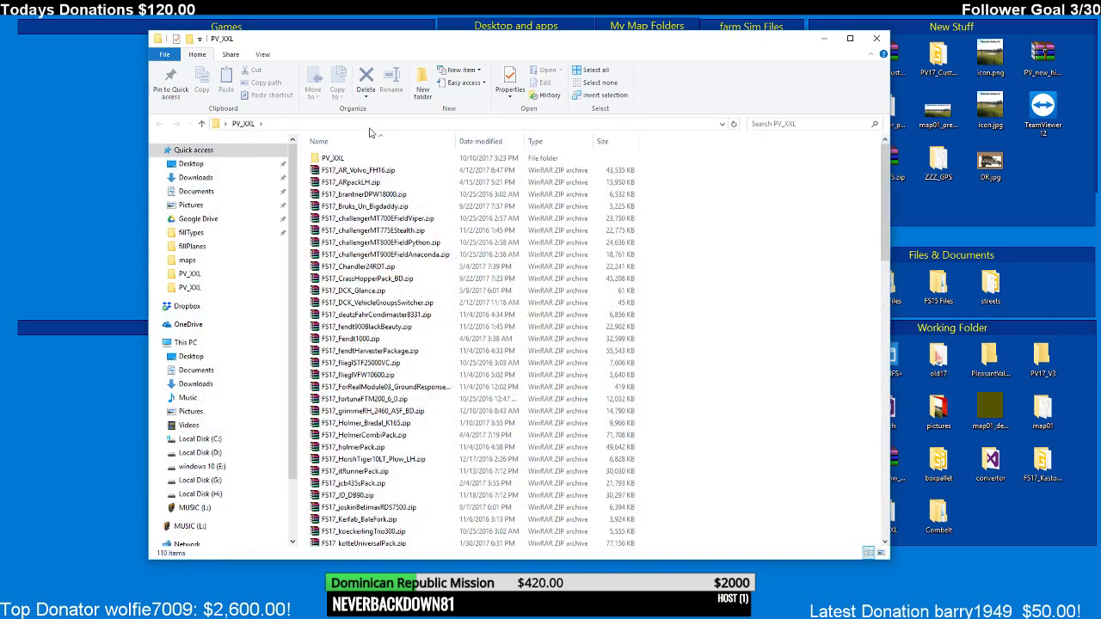
double_click(353, 158)
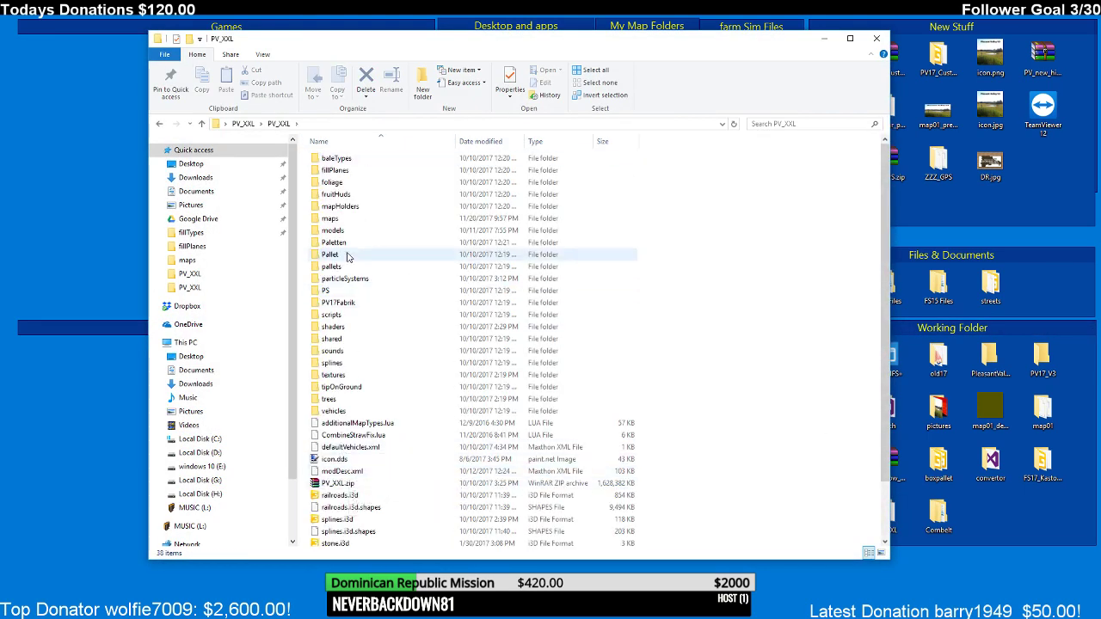
click(347, 219)
double_click(347, 220)
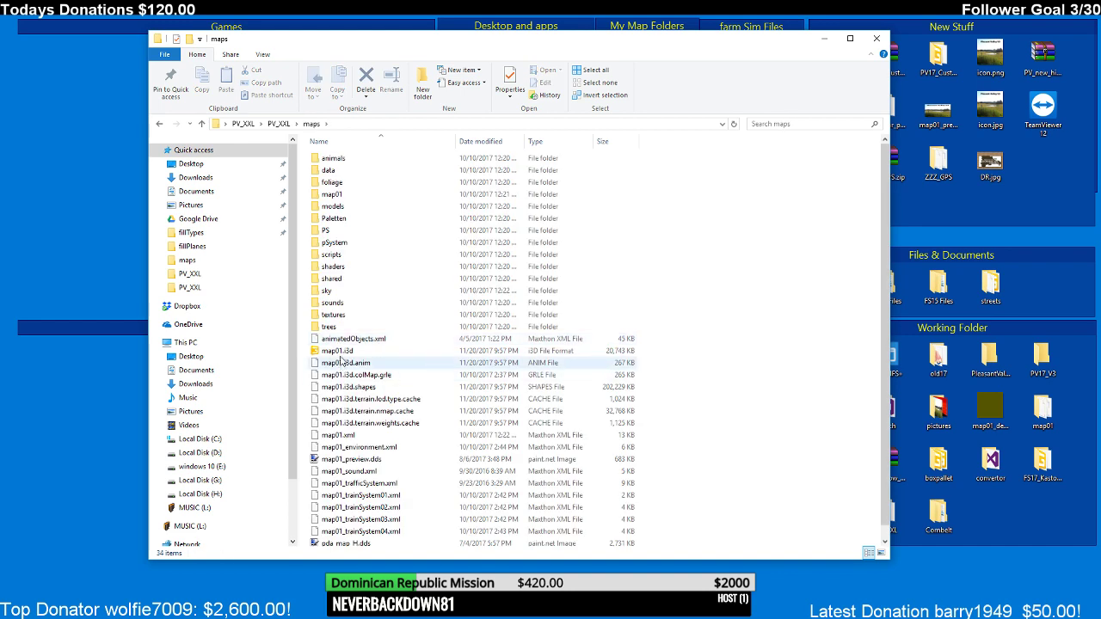
double_click(343, 352)
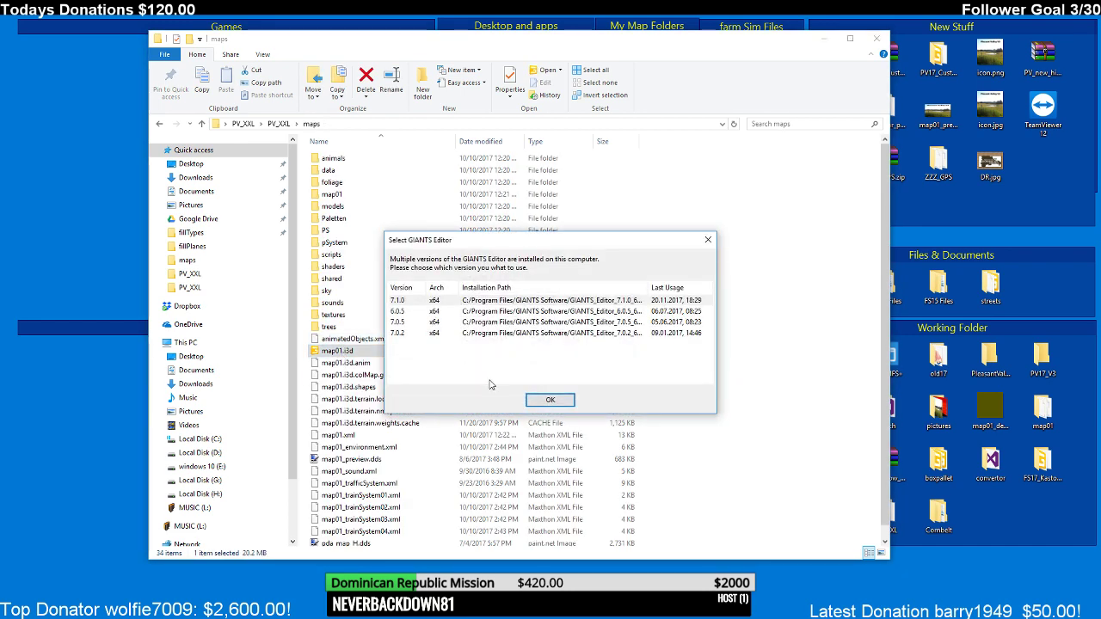
click(534, 399)
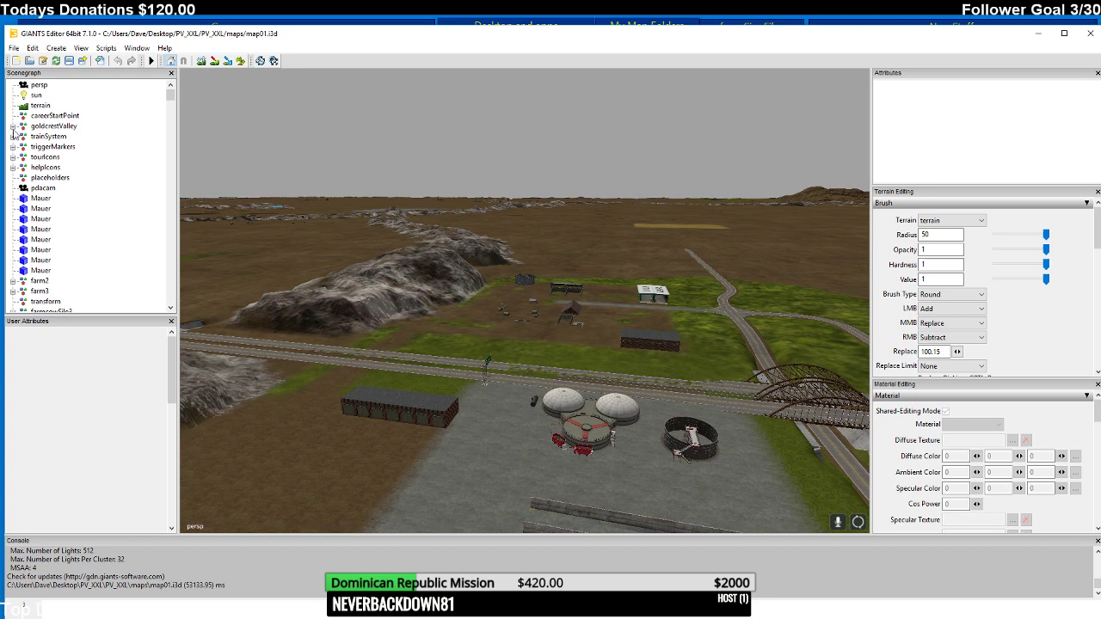
- Select the parkedCar node inside parkedCars under goldcrestValley's splines and trafficSplines groups, and save the map
click(13, 126)
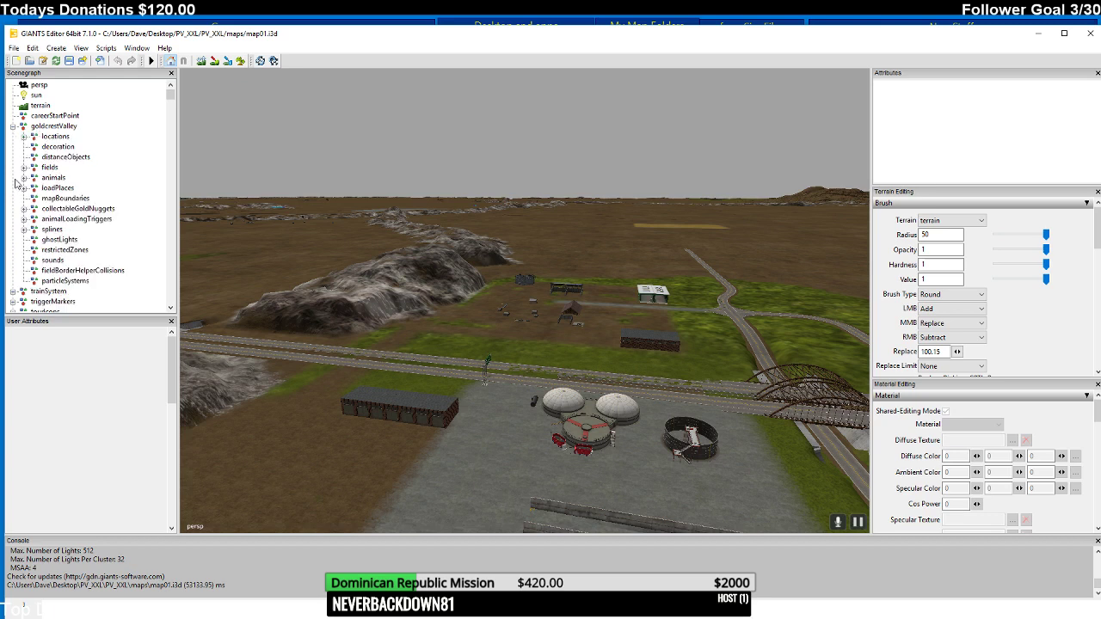
click(24, 228)
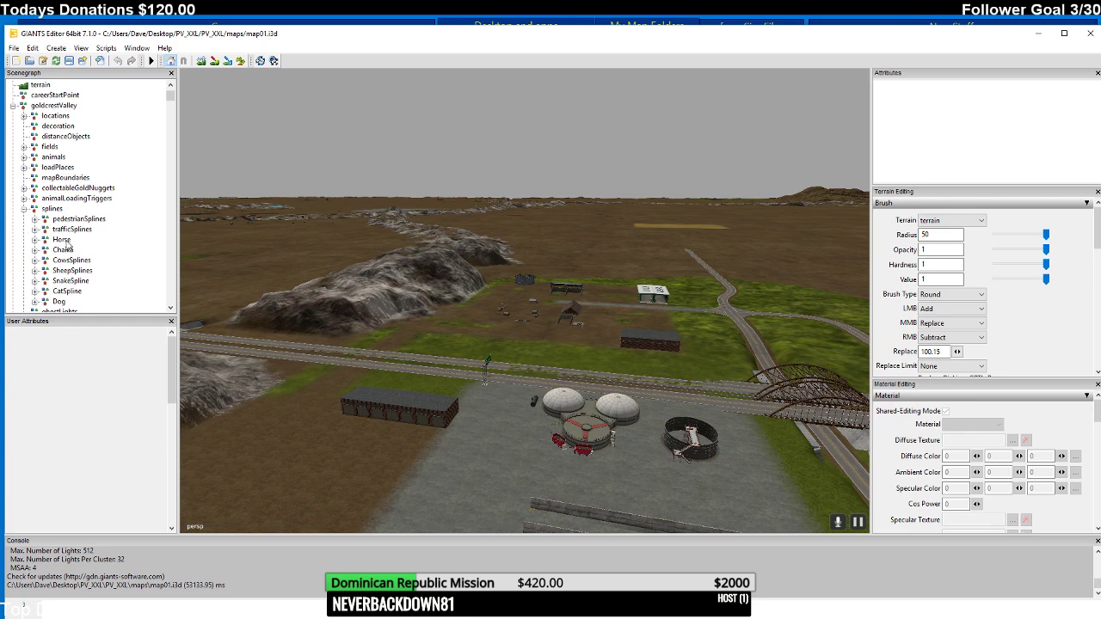
click(35, 230)
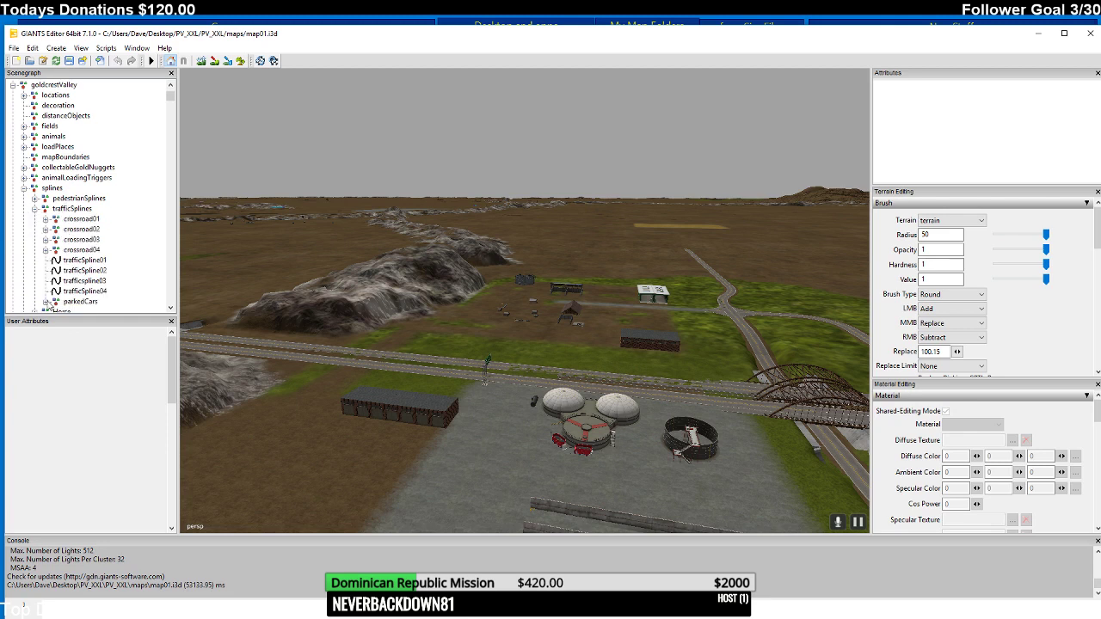
click(46, 302)
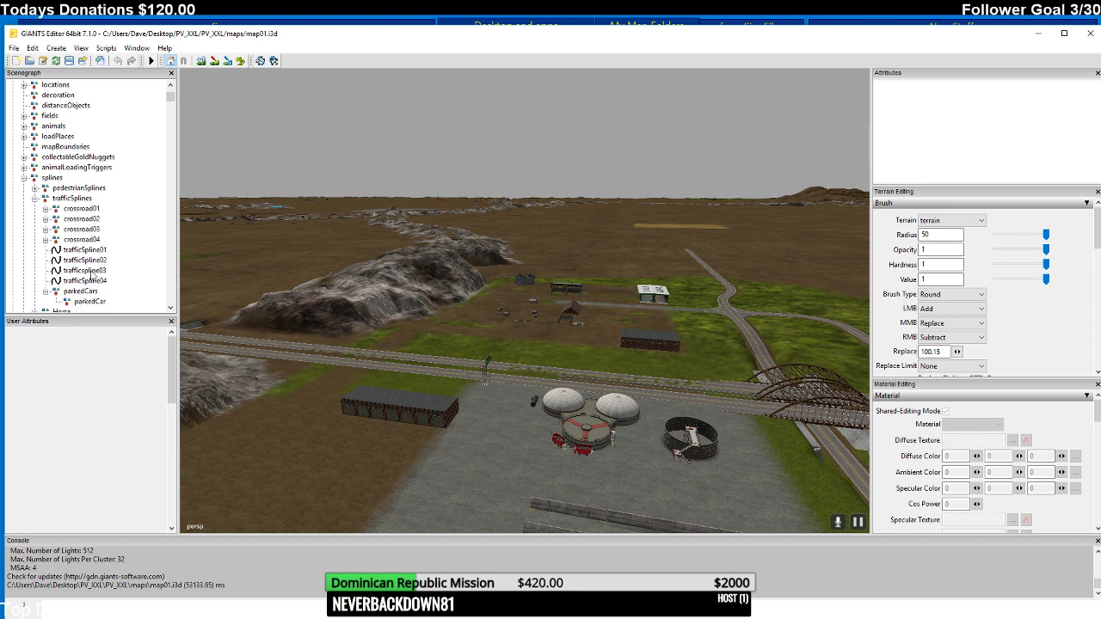
click(89, 301)
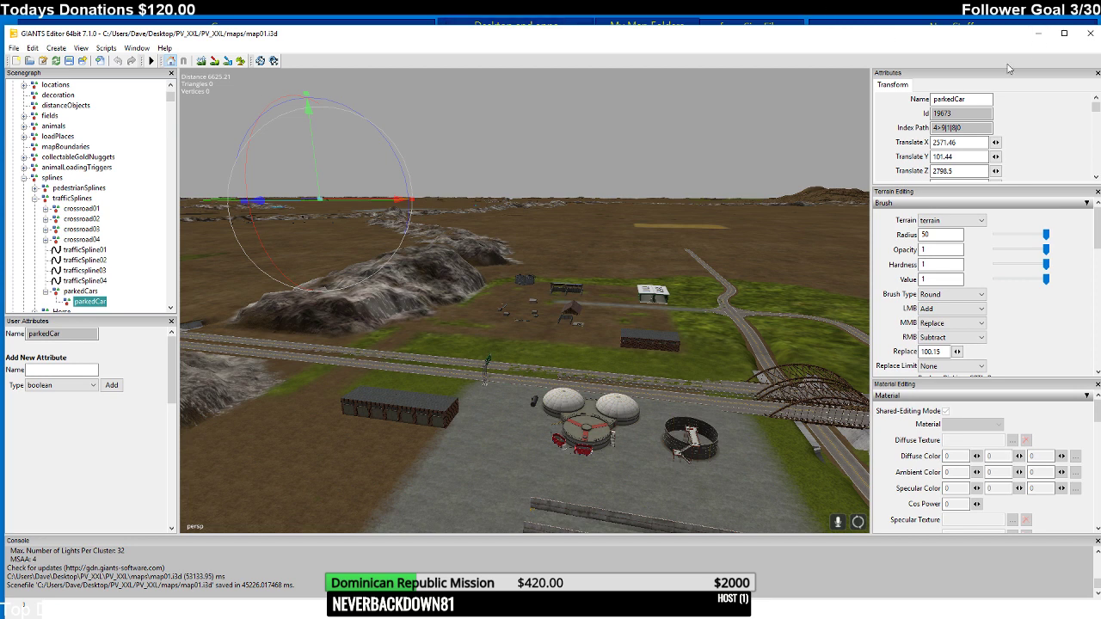
- Minimize the editor and the maps folder window, launch Farming Simulator 17 from the desktop, and skip its intro video
click(1038, 33)
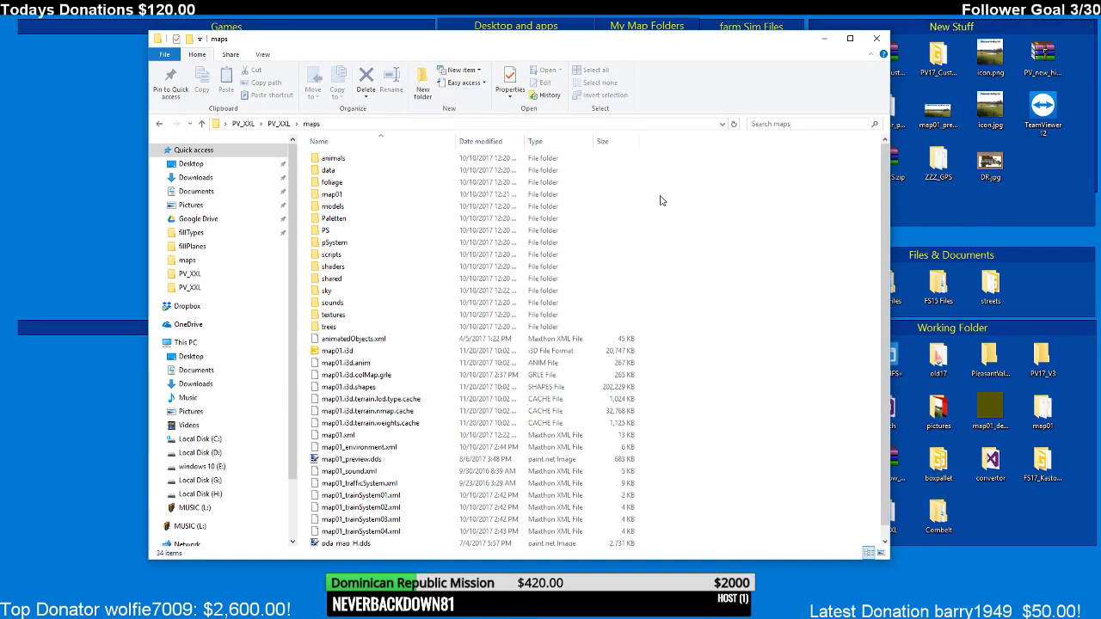
click(826, 41)
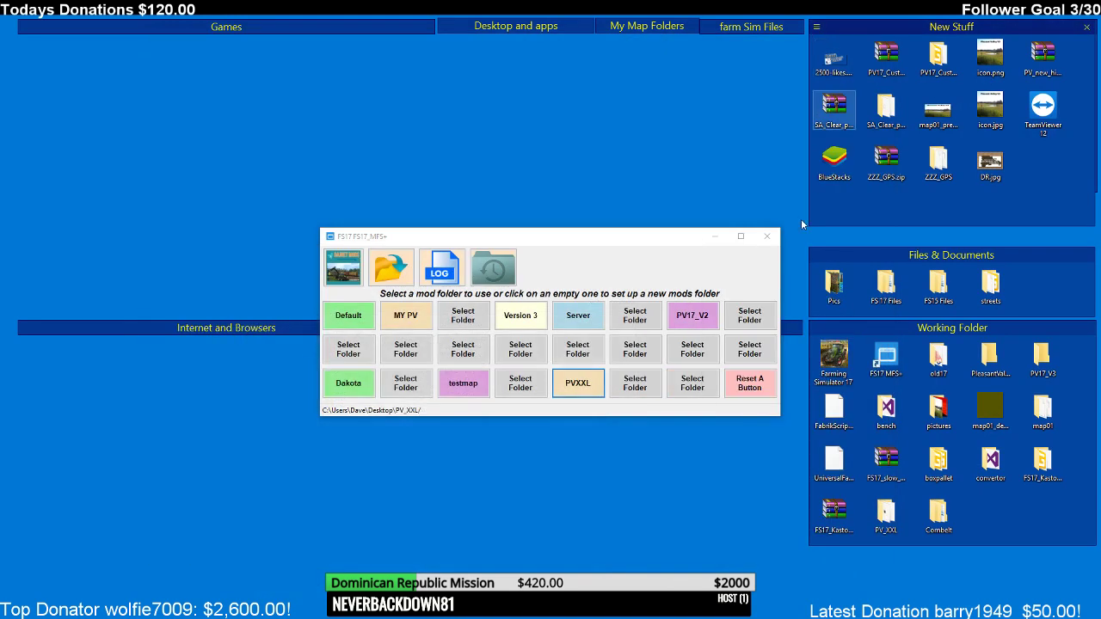
click(834, 362)
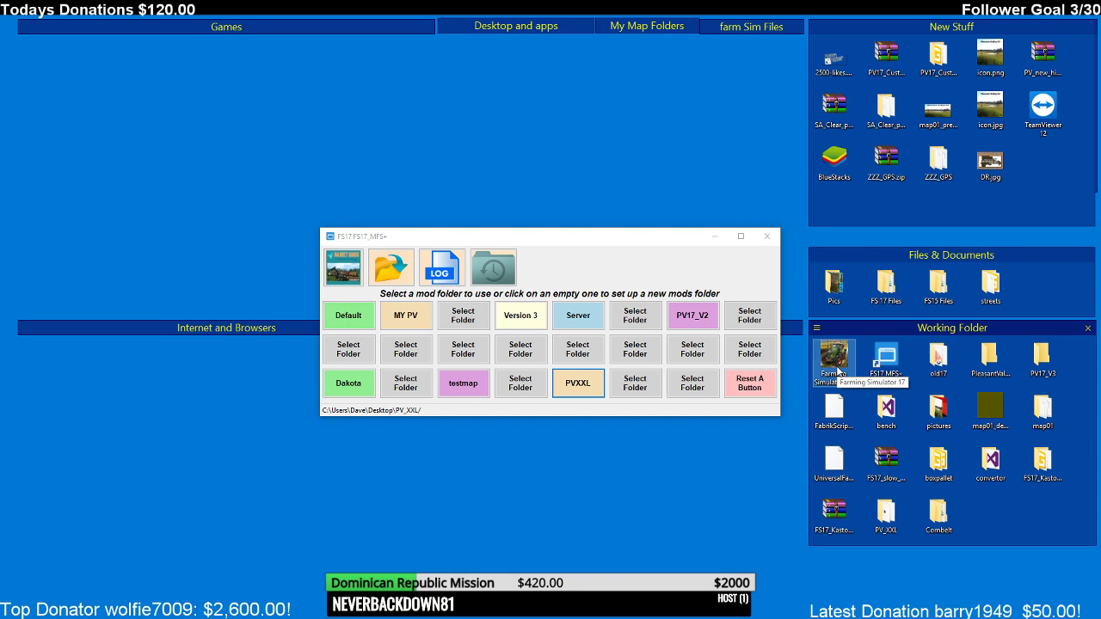
click(837, 368)
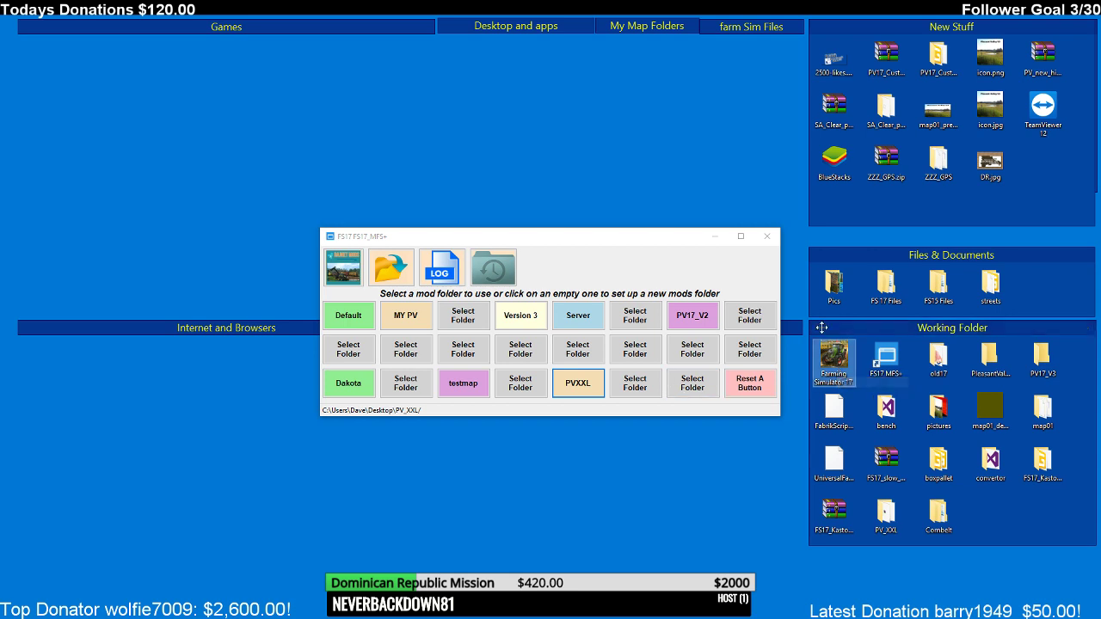
double_click(838, 367)
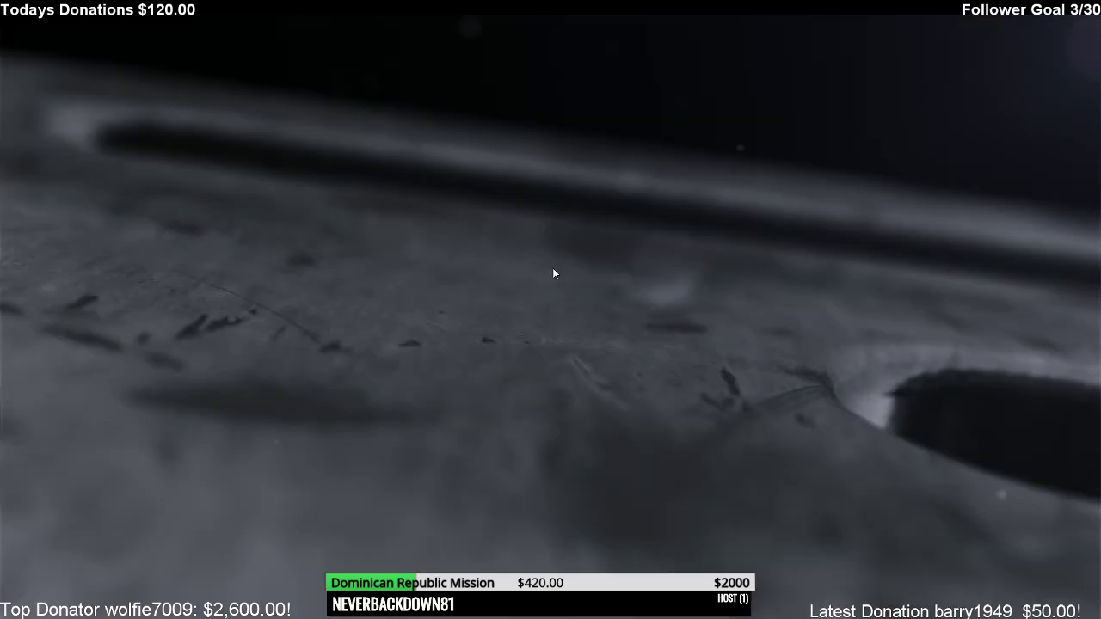
click(552, 267)
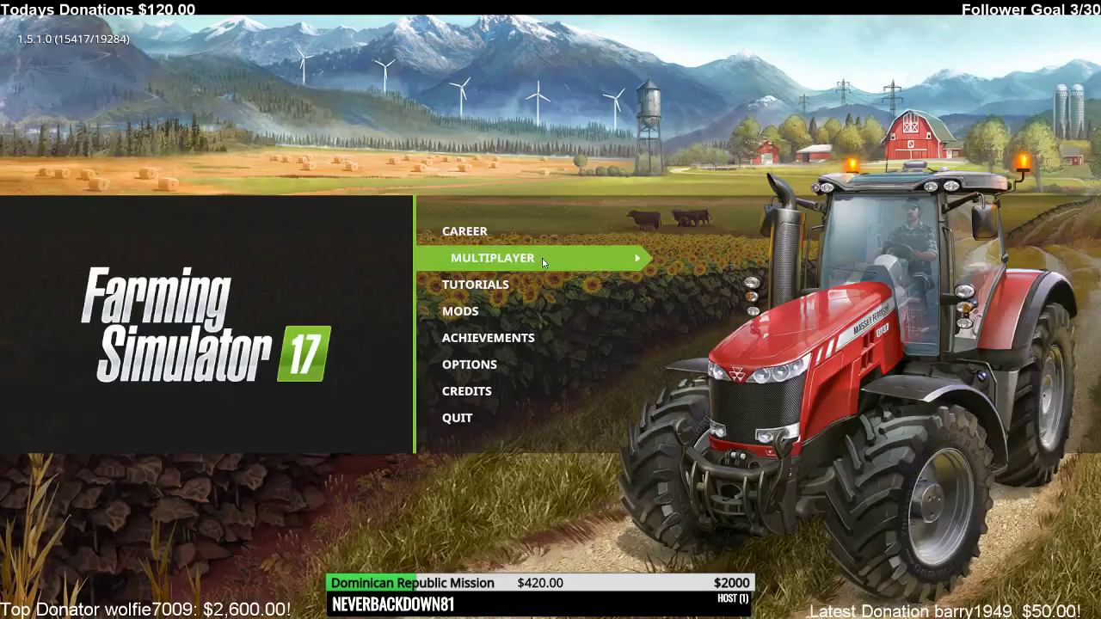
- Start a new game in the unused Savegame 3 on the Pleasant Valley 17 V3 map with the listed mods enabled
click(542, 258)
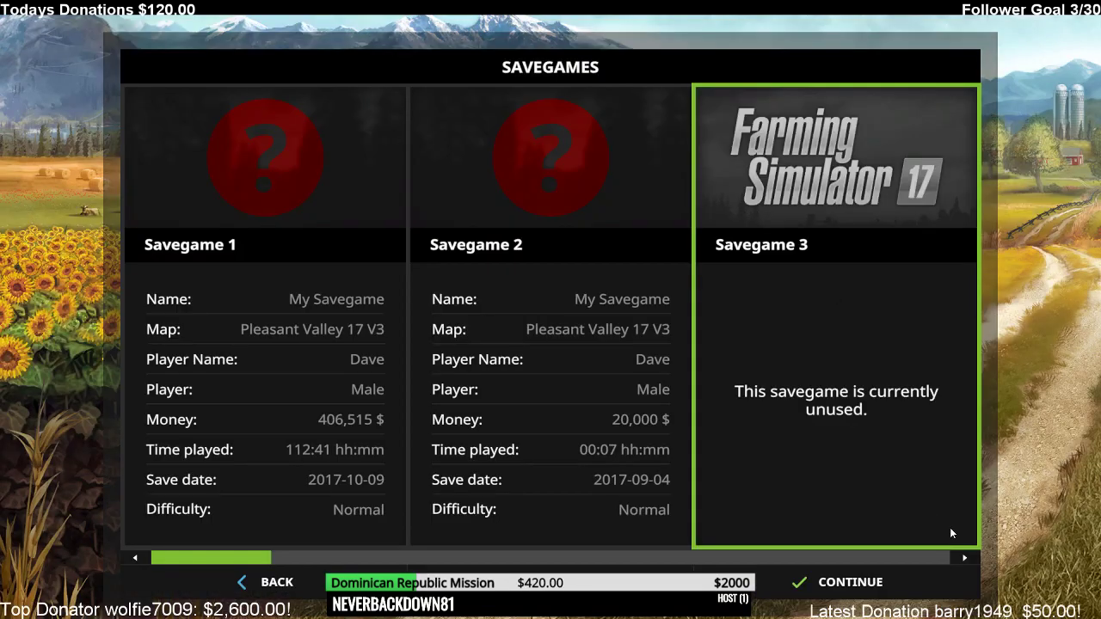
click(949, 527)
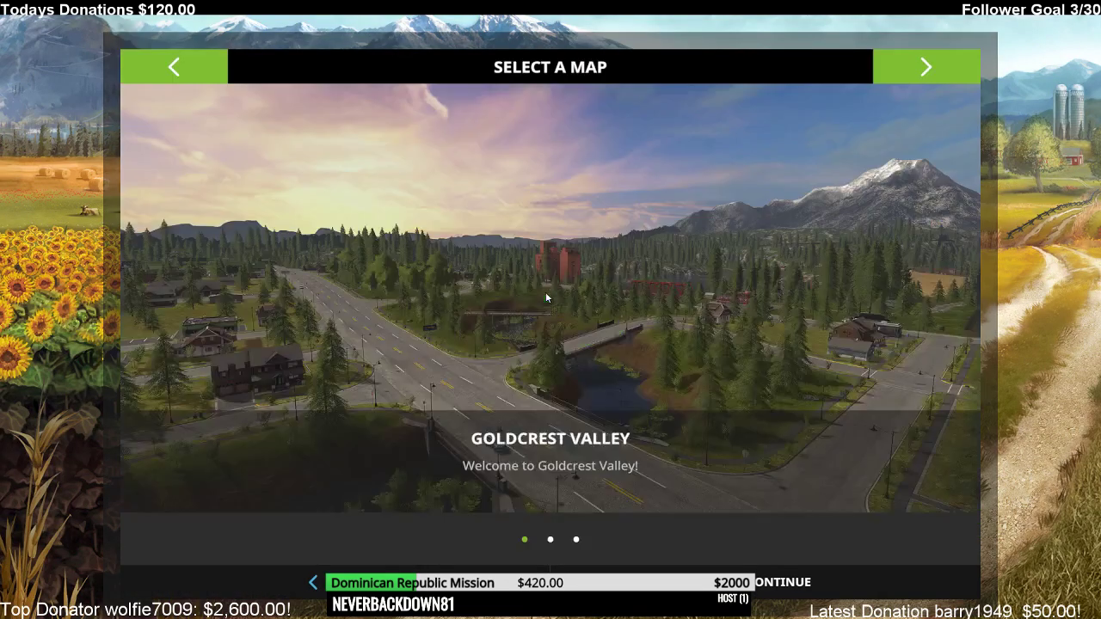
click(909, 72)
click(909, 72)
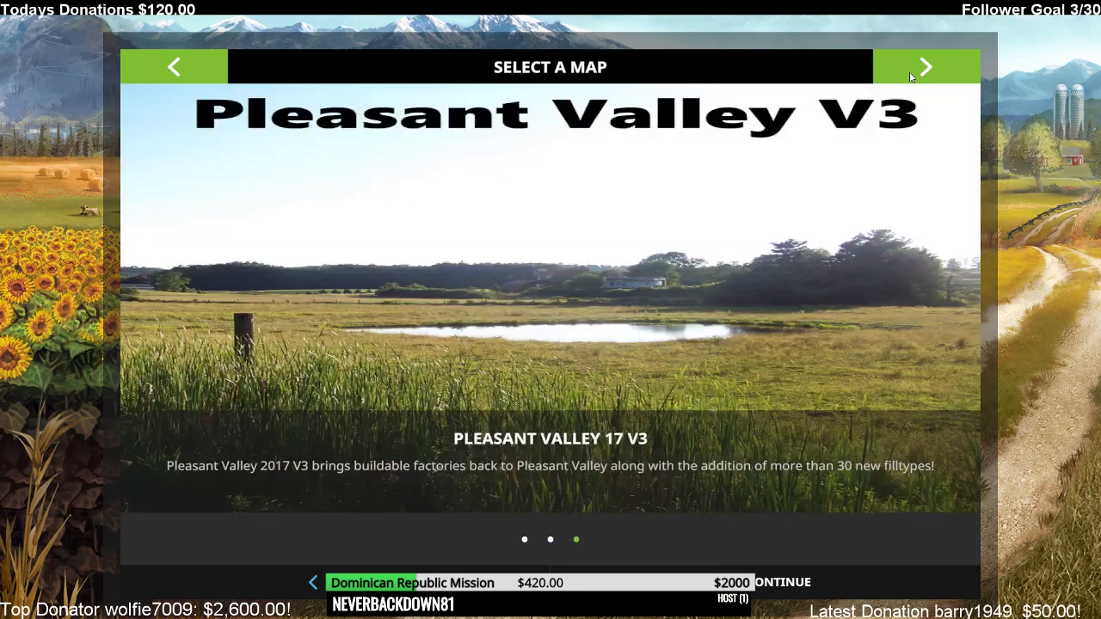
click(785, 567)
click(784, 580)
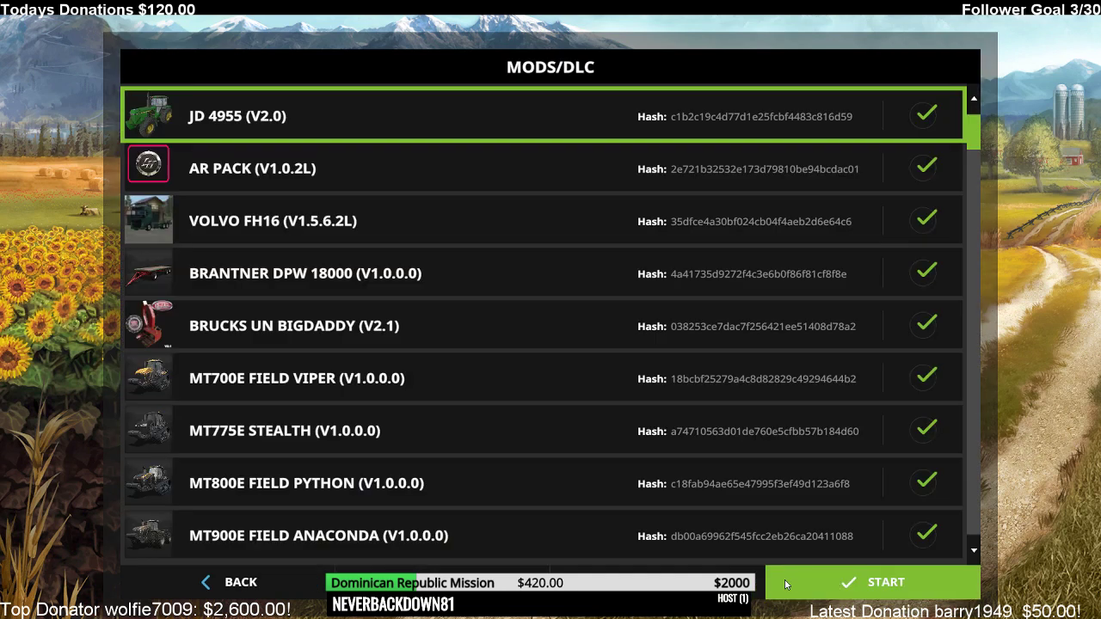
click(838, 592)
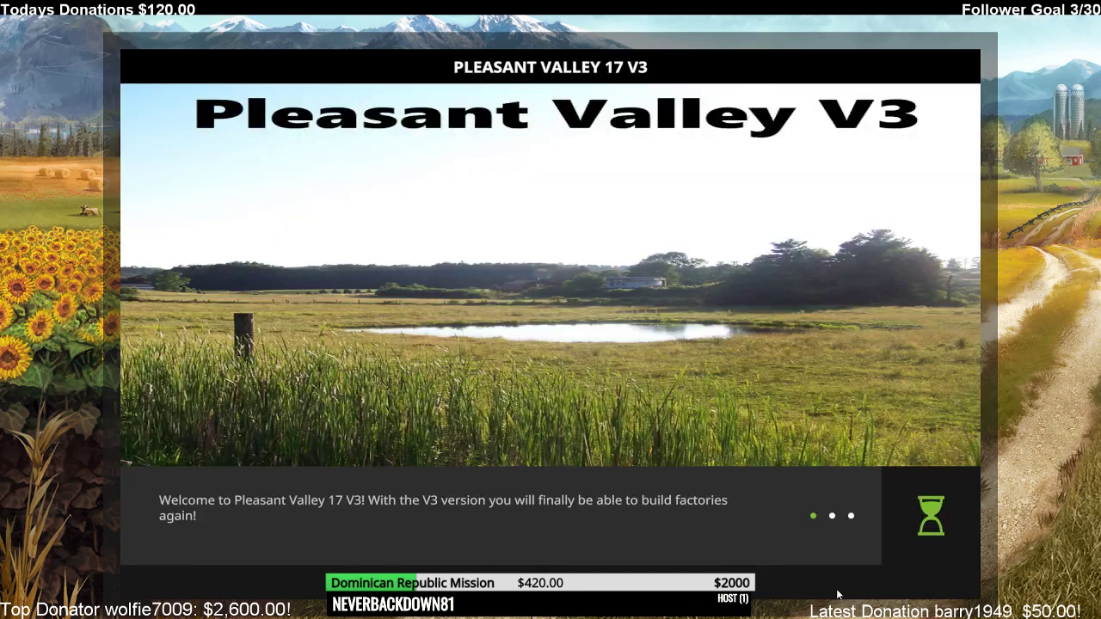